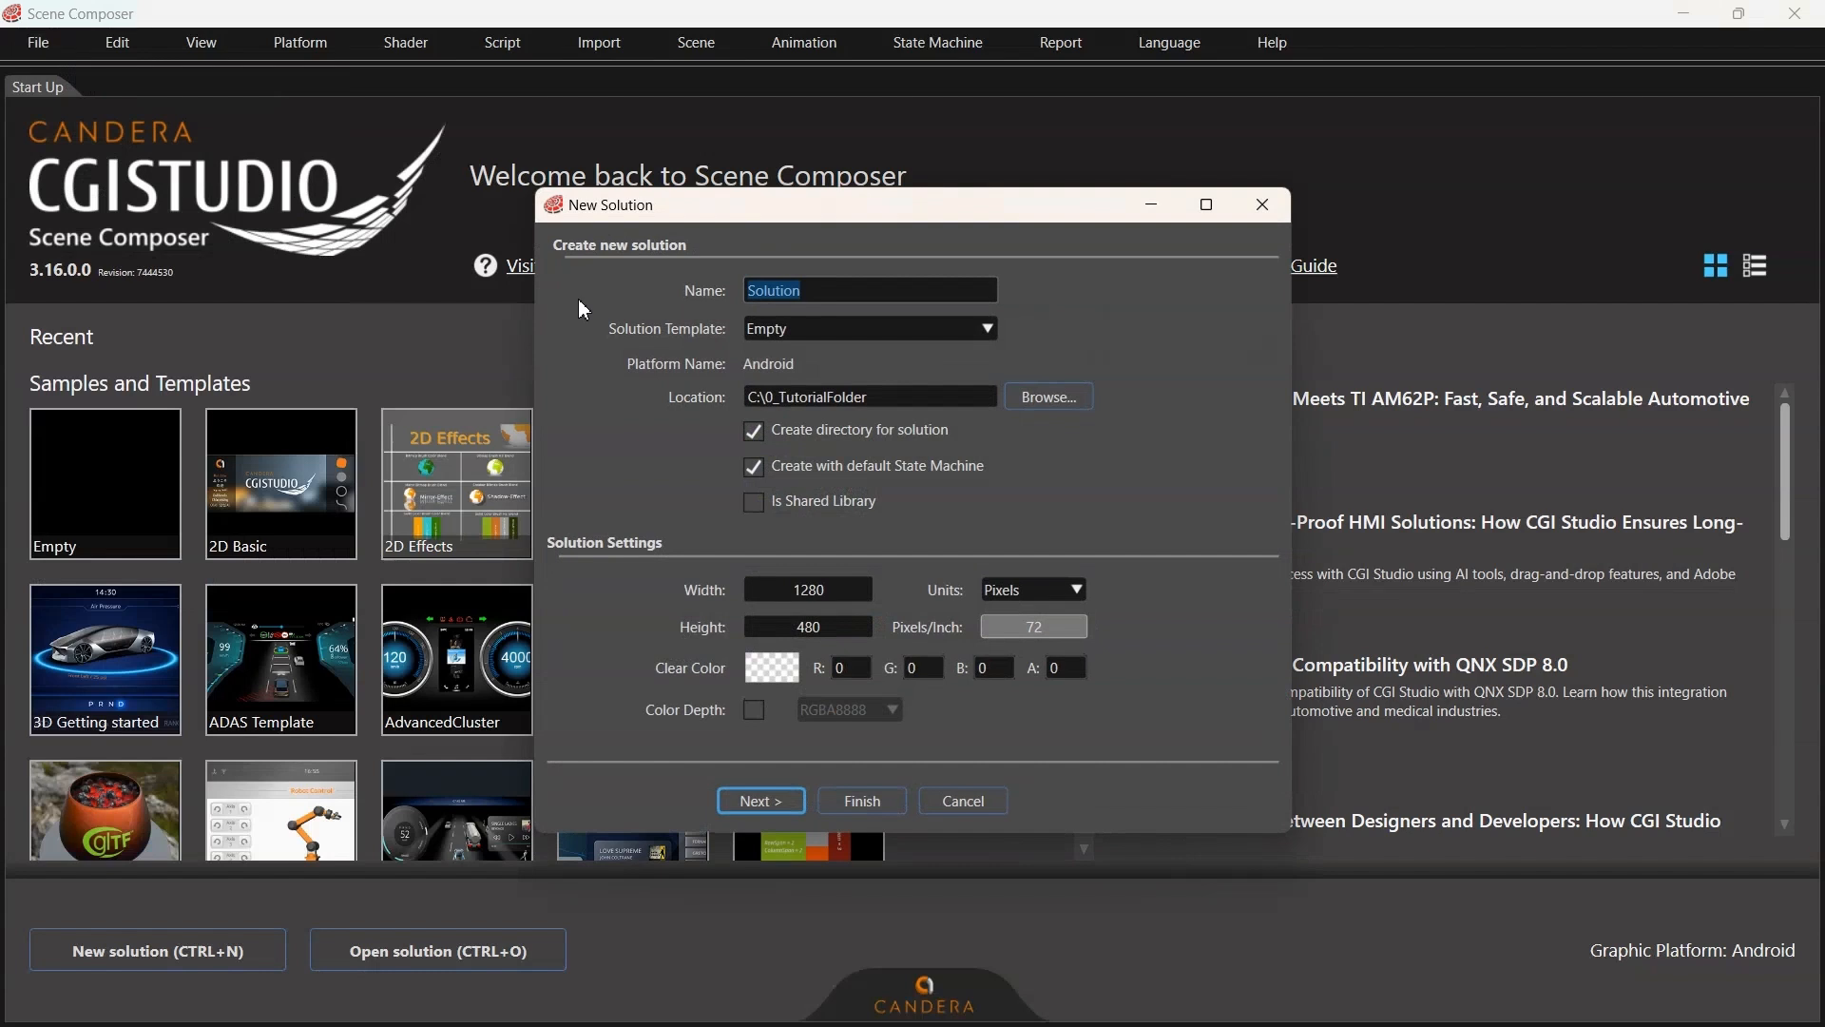
Create a new solution named FusionBehaviors from the Empty template, keeping the default location and the 1280 by 480 pixel size
text(Fus)
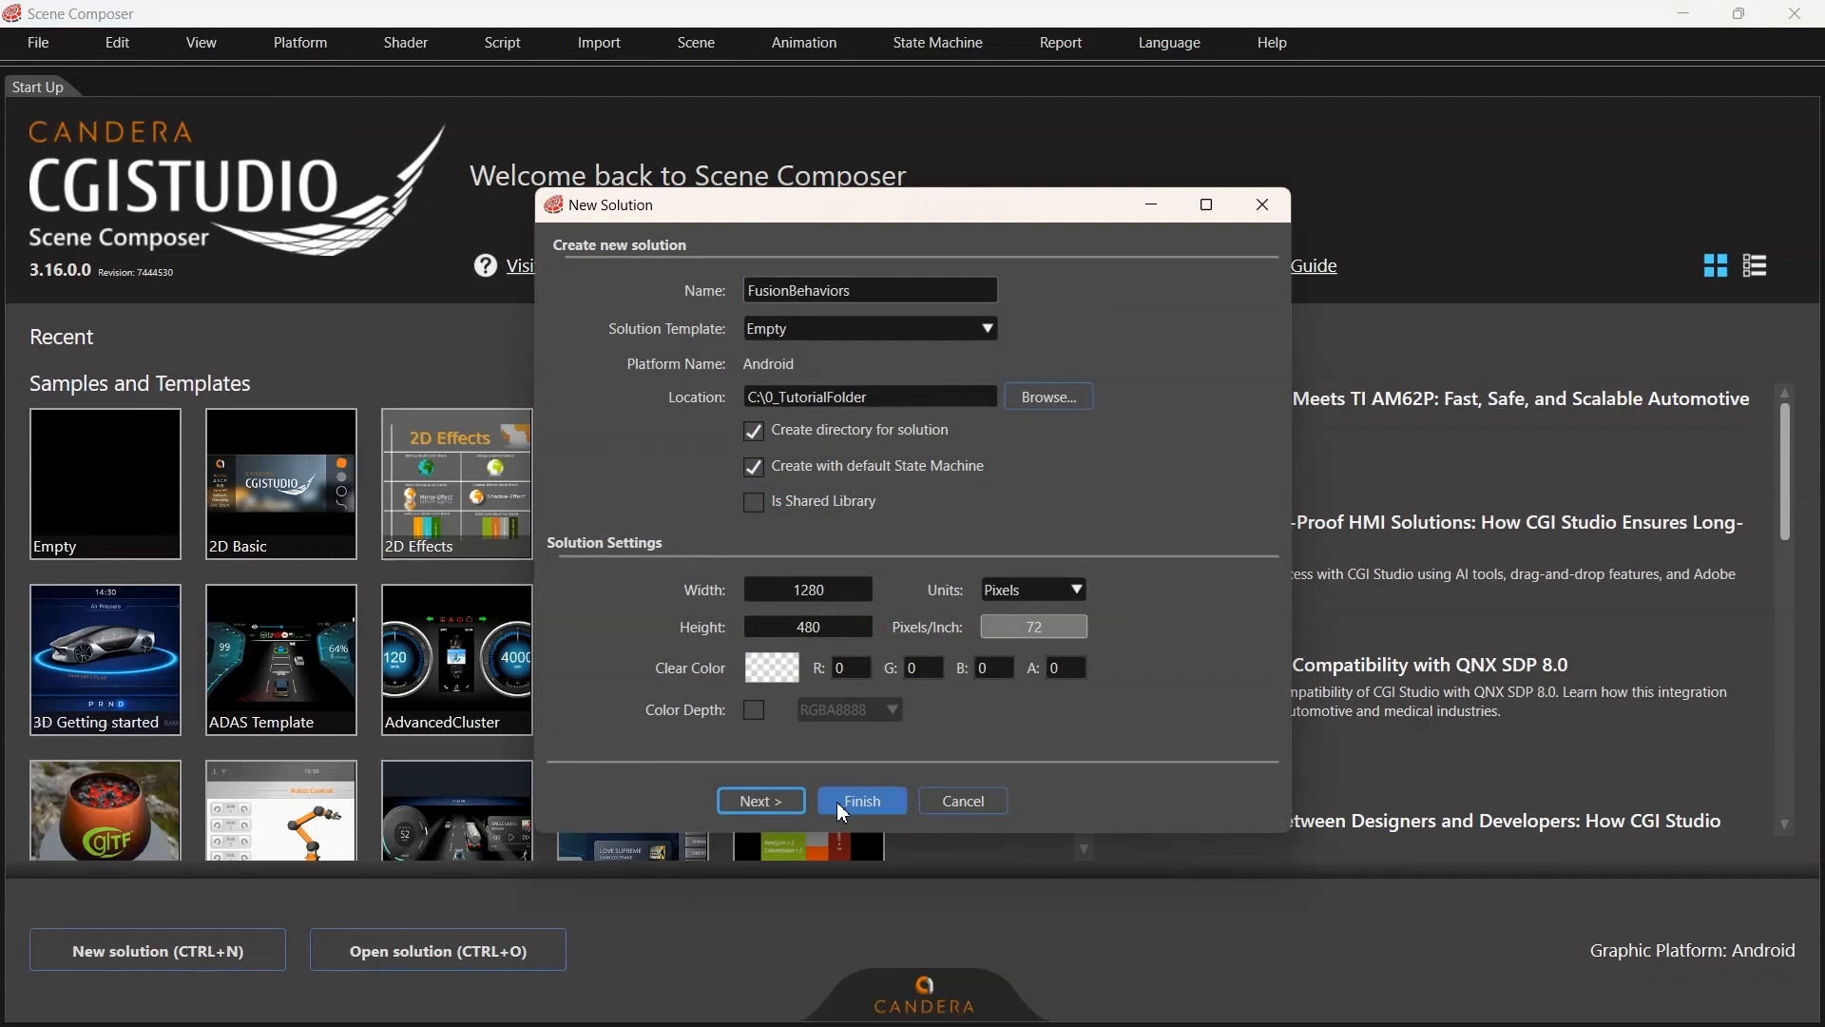
click(862, 800)
Add a Slider control from the Touchable set to Scene2D and place it in the upper-left area of the scene
scroll(1029, 458, down, 2)
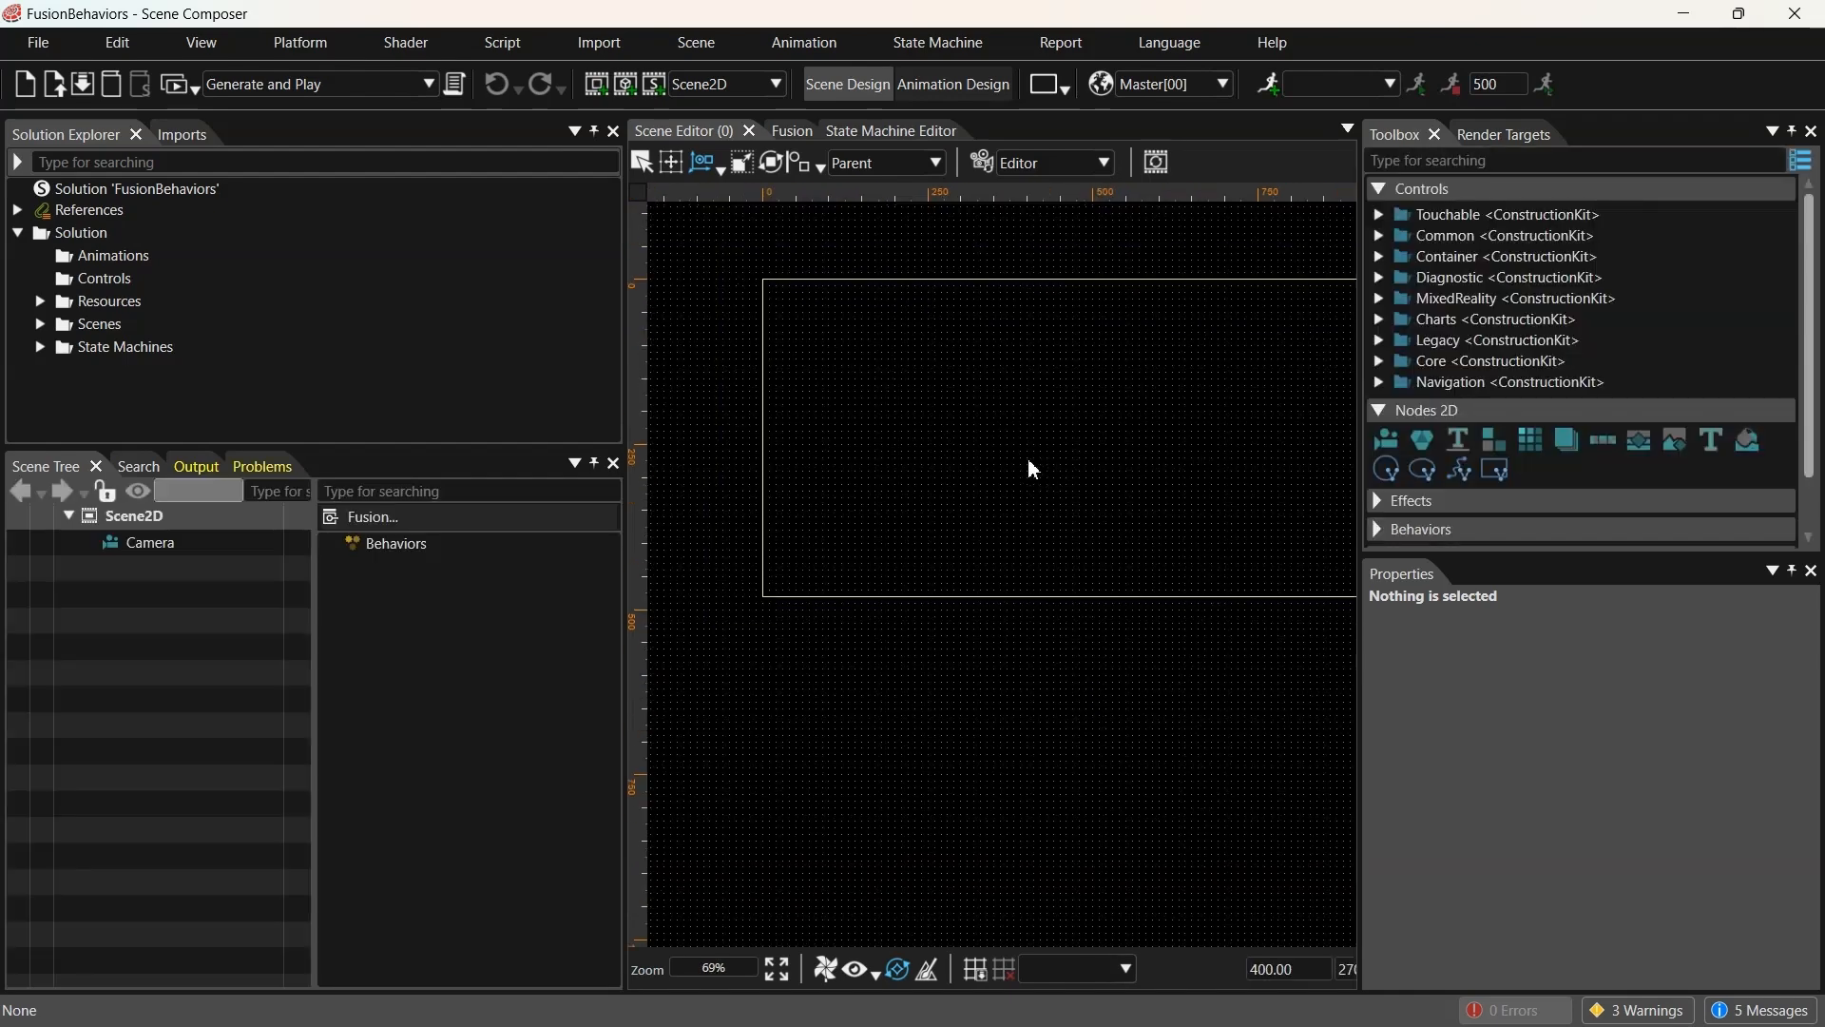
middle_drag(1028, 458, 974, 532)
scroll(960, 540, down, 1)
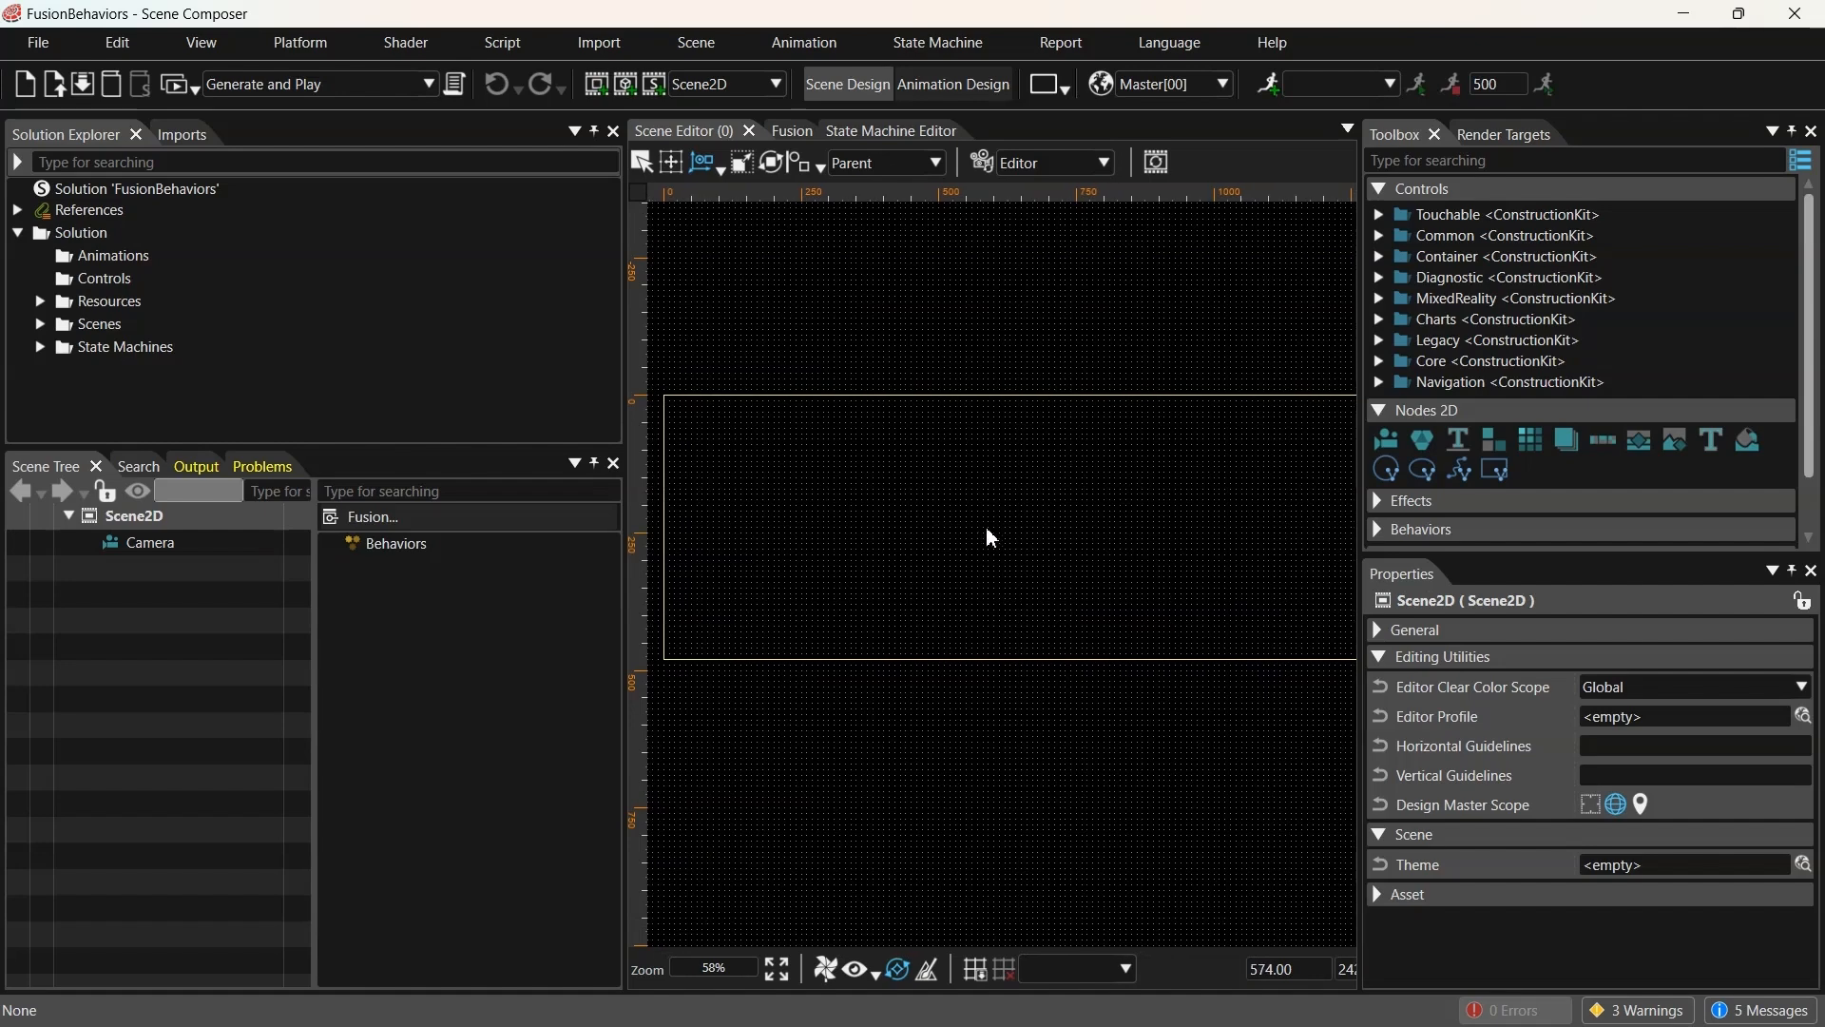
click(1381, 217)
scroll(1512, 238, down, 1)
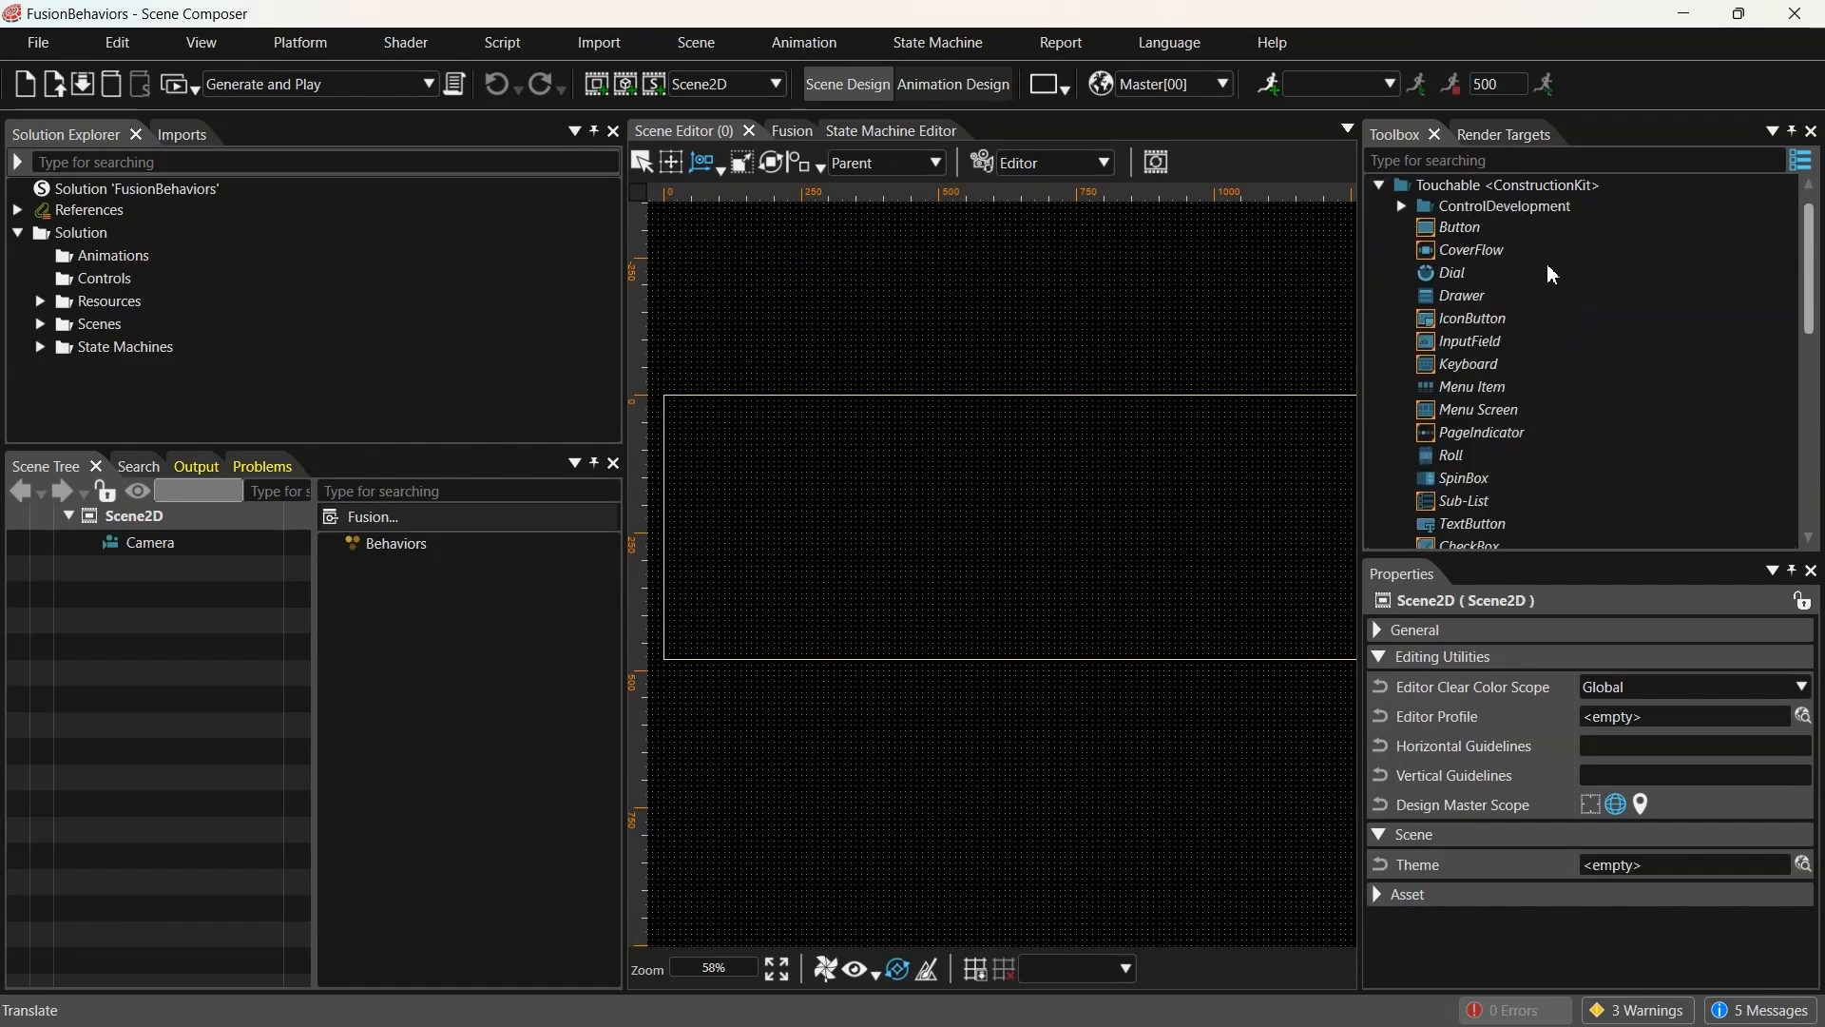
scroll(1510, 383, down, 5)
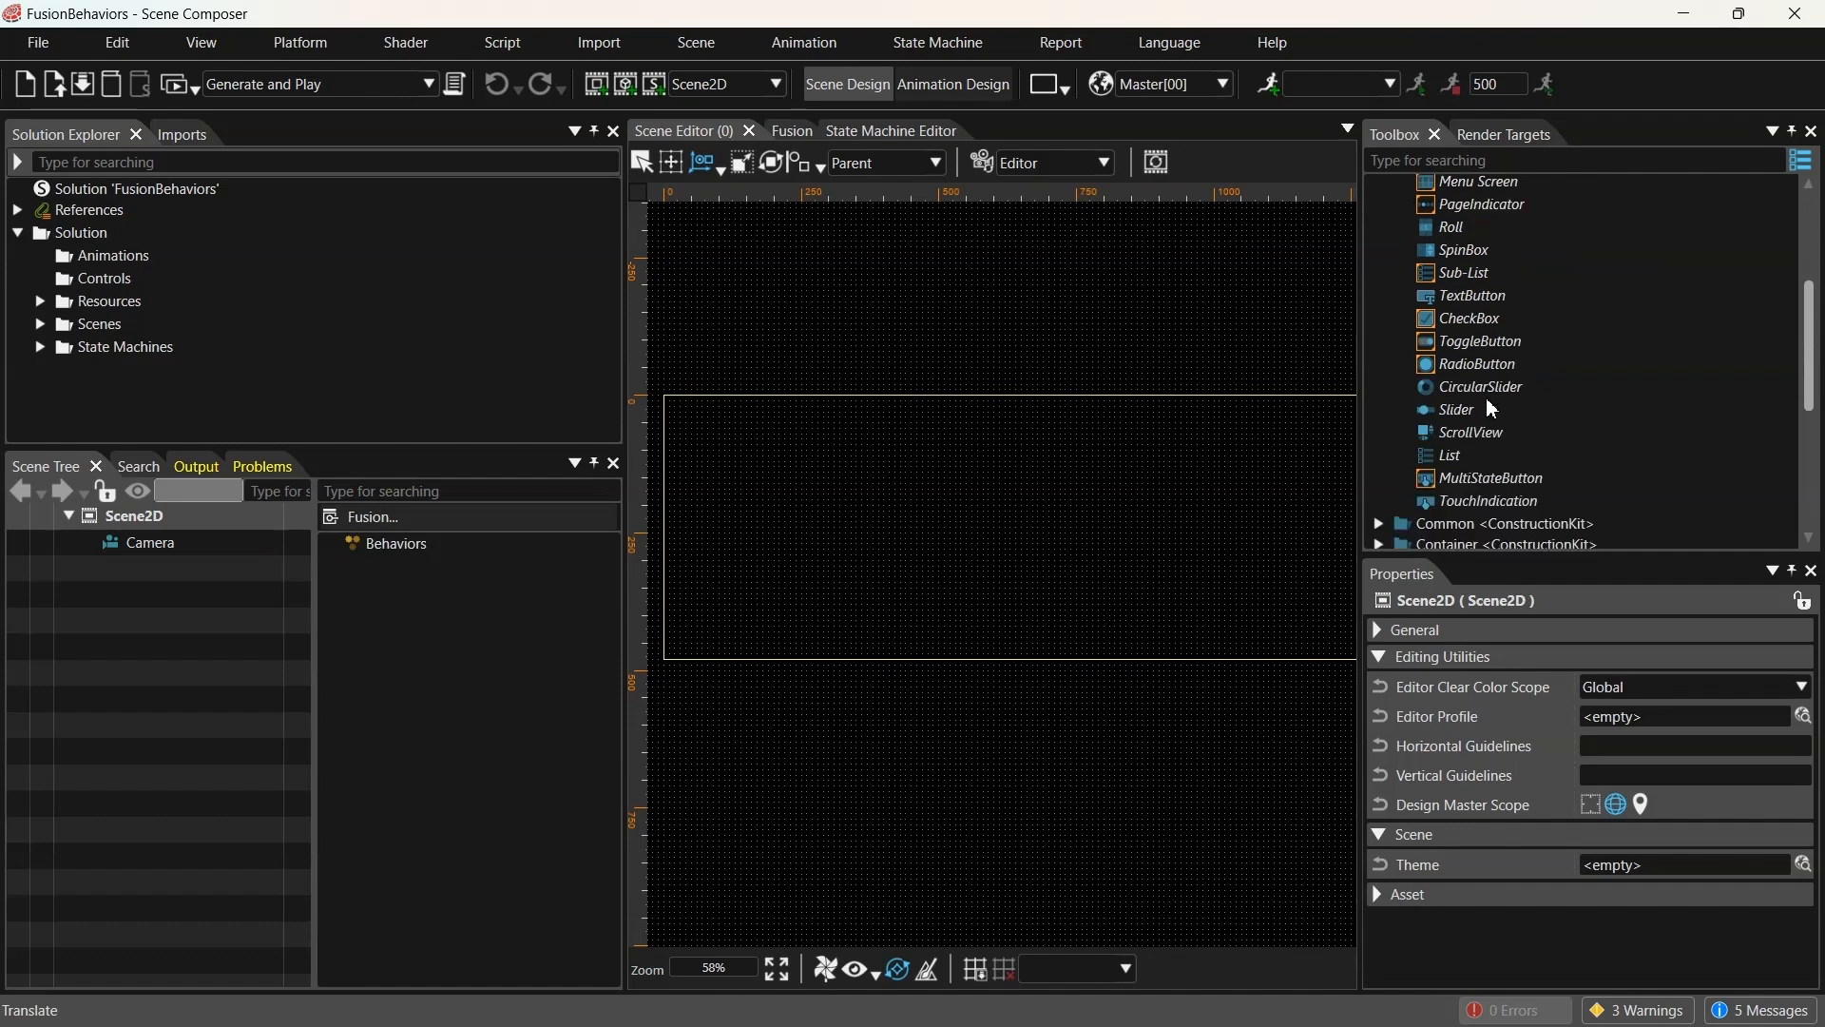
mouse_move(1458, 407)
mouse_down()
mouse_move(1397, 379)
mouse_move(169, 616)
mouse_up()
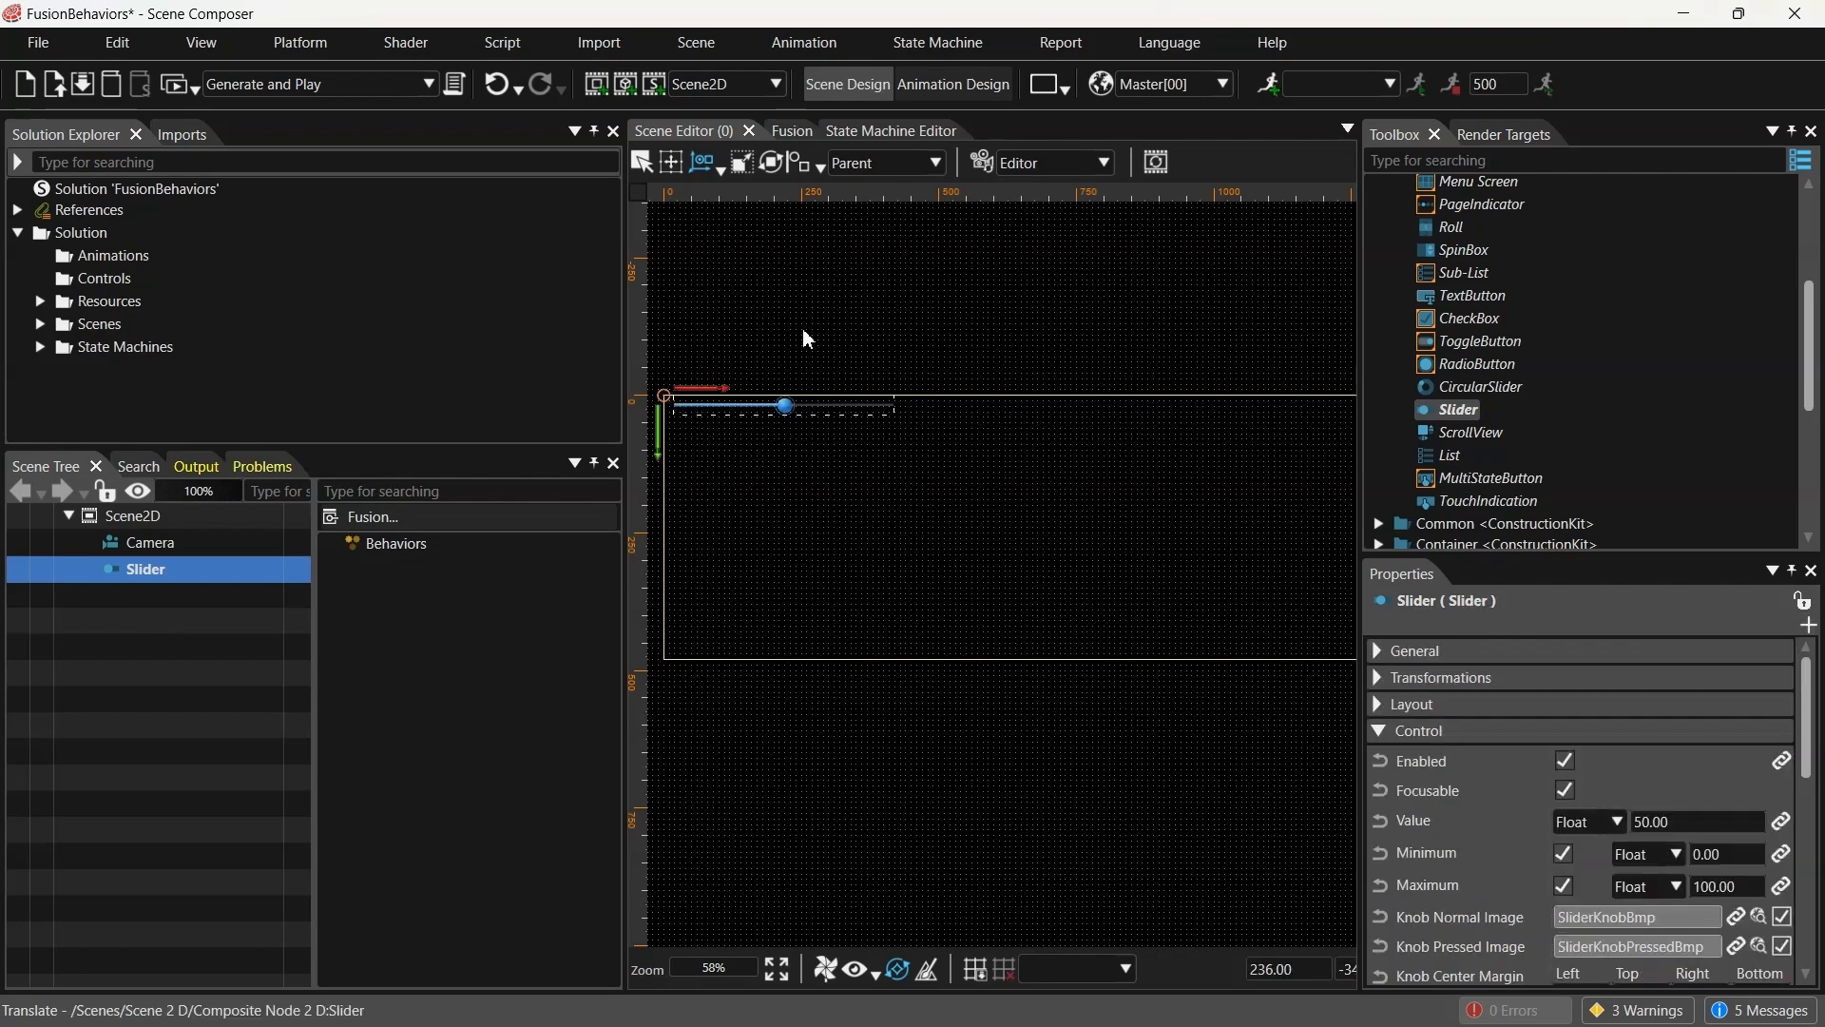
scroll(801, 424, up, 3)
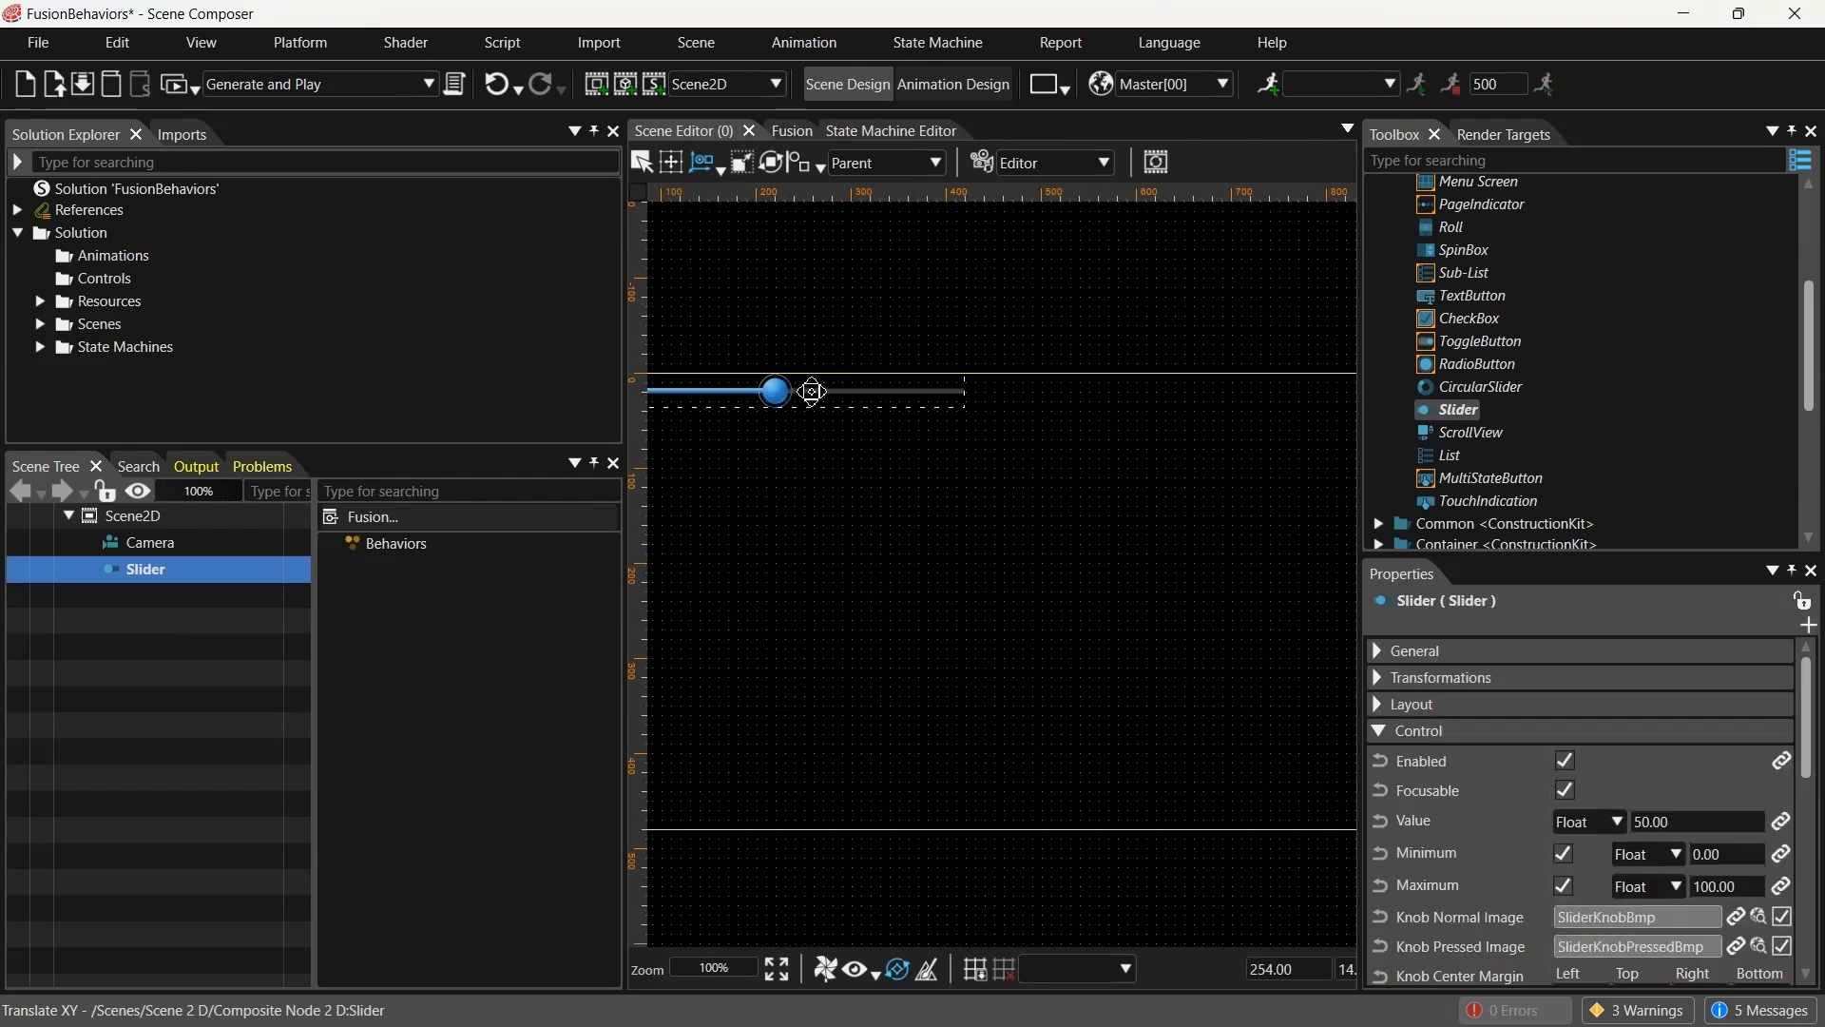
drag(819, 396, 918, 492)
middle_drag(917, 611, 1024, 625)
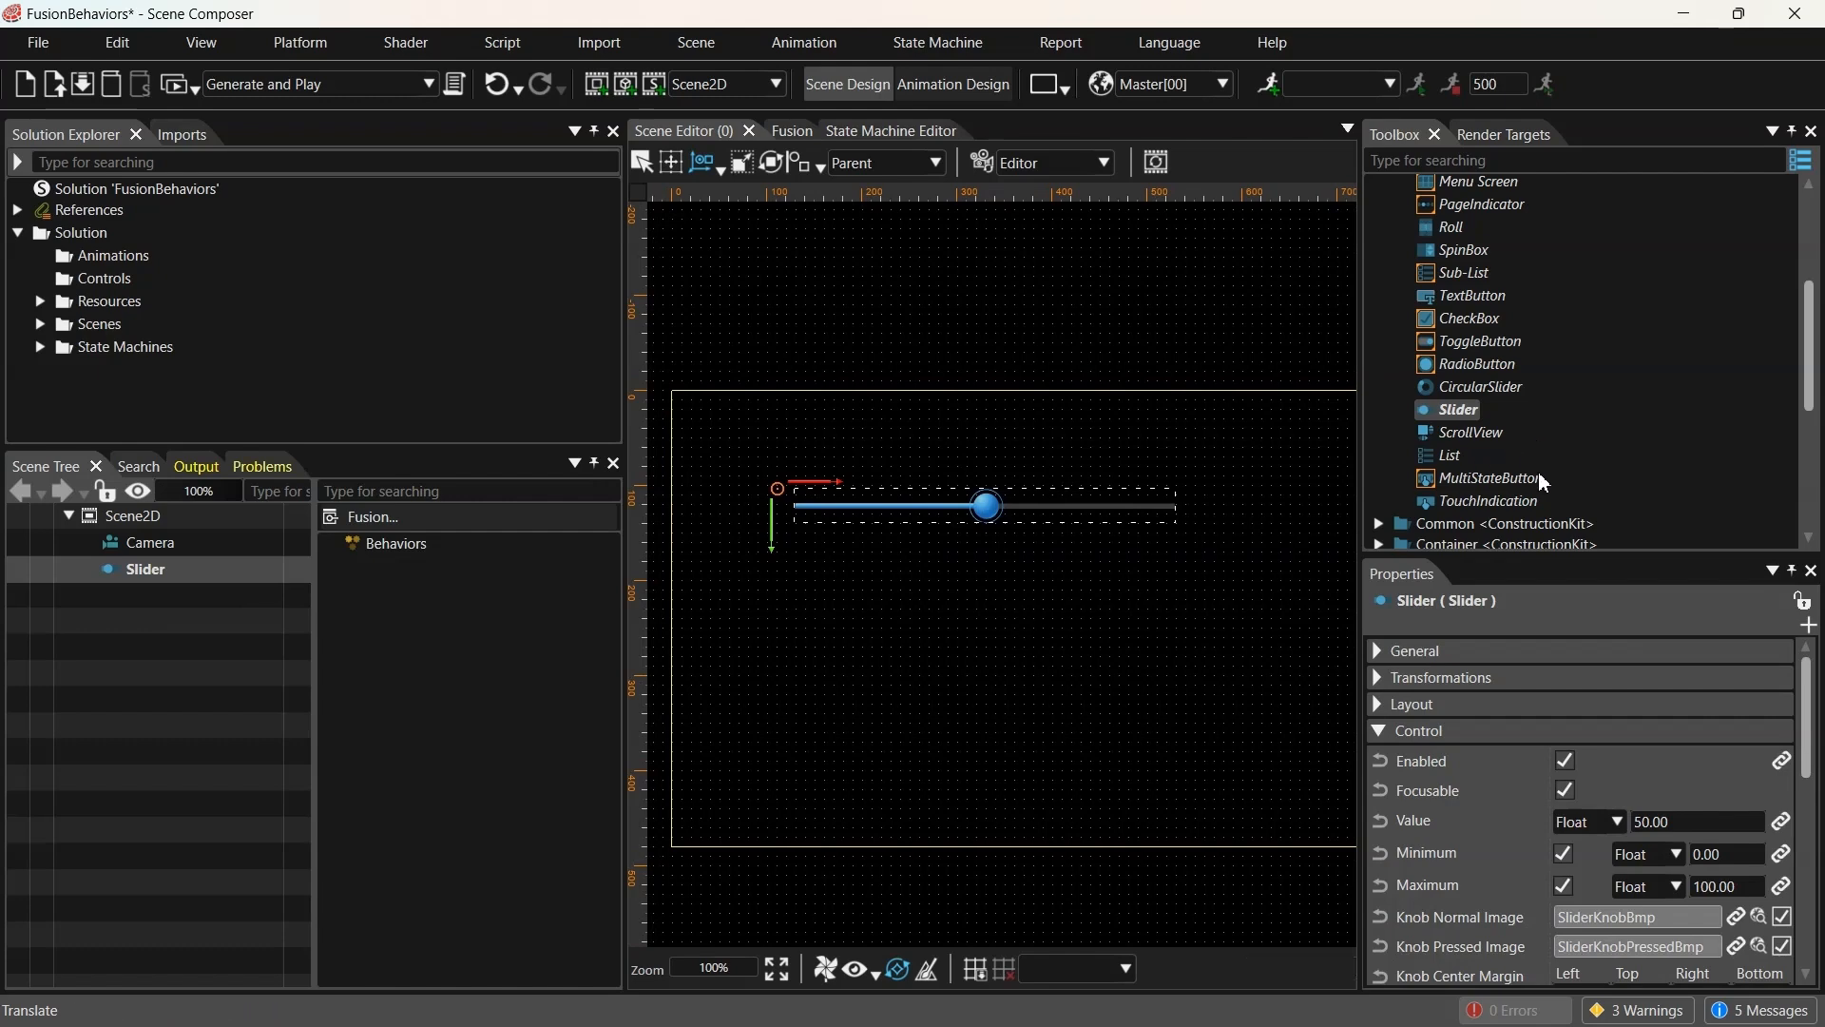
Find the Text Value control, add it to Scene2D and place it just above the slider
click(1531, 164)
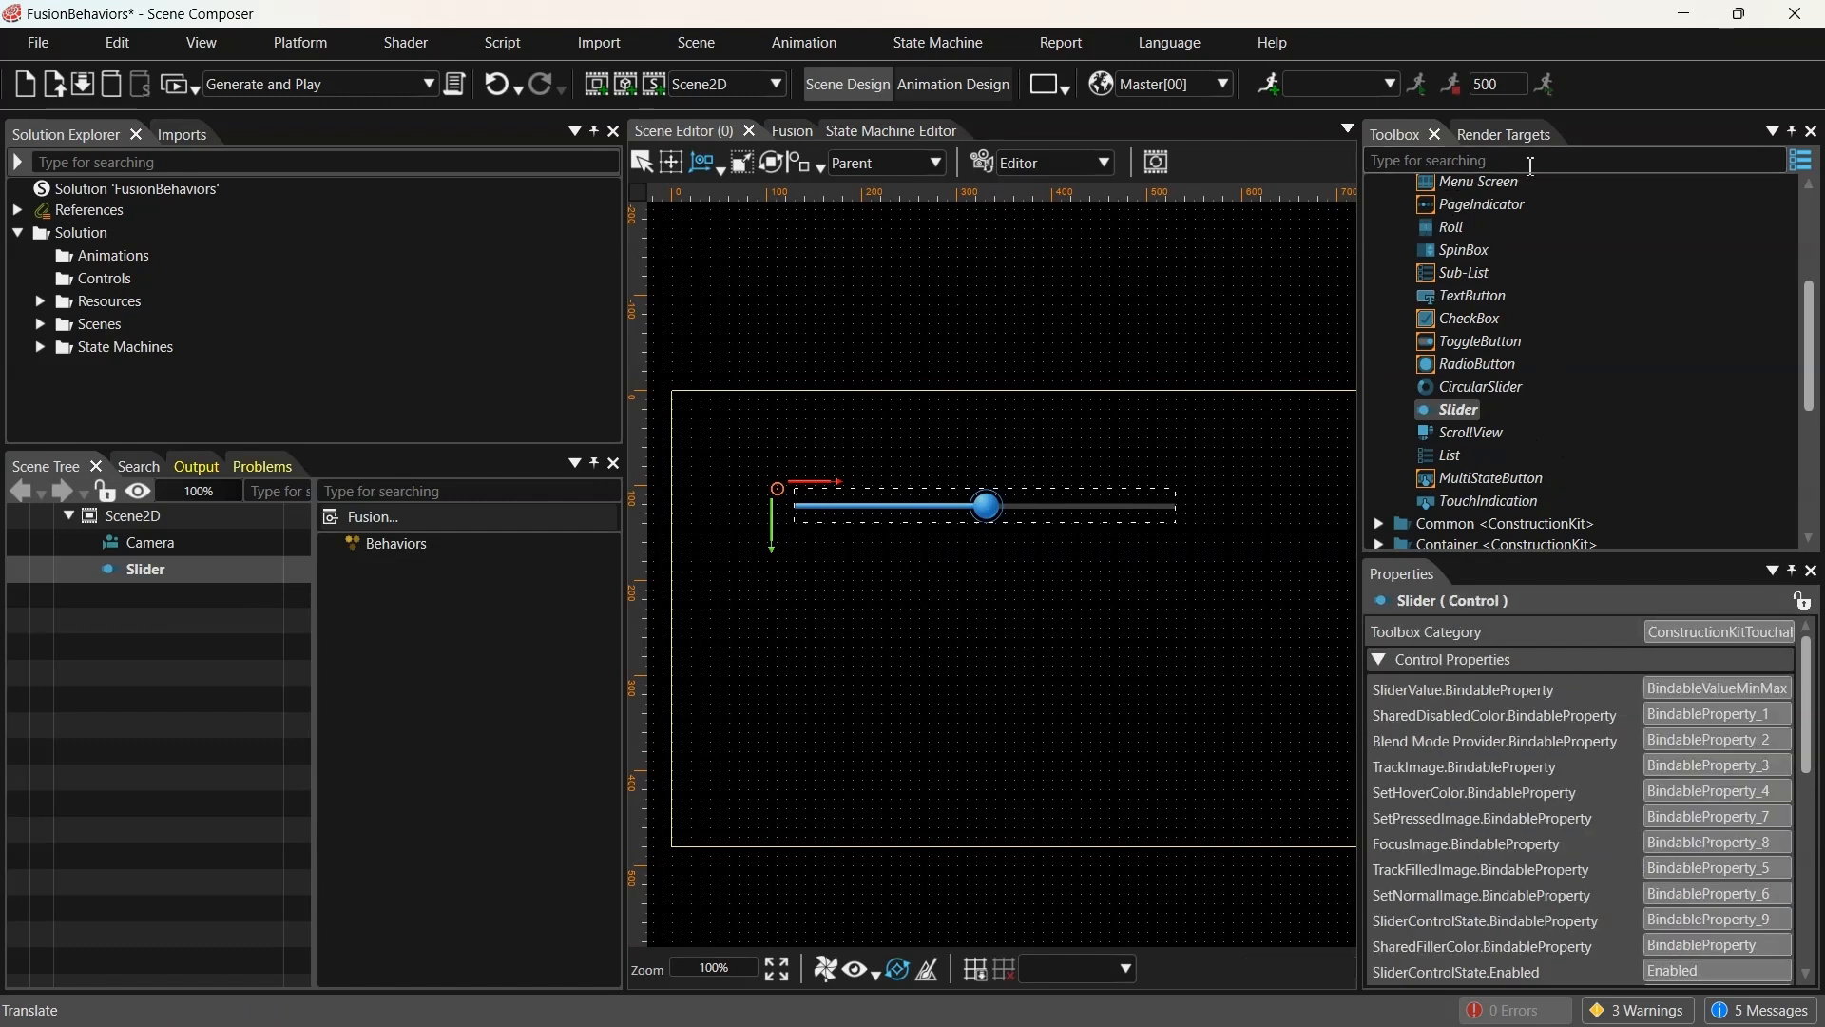
text(TextVal)
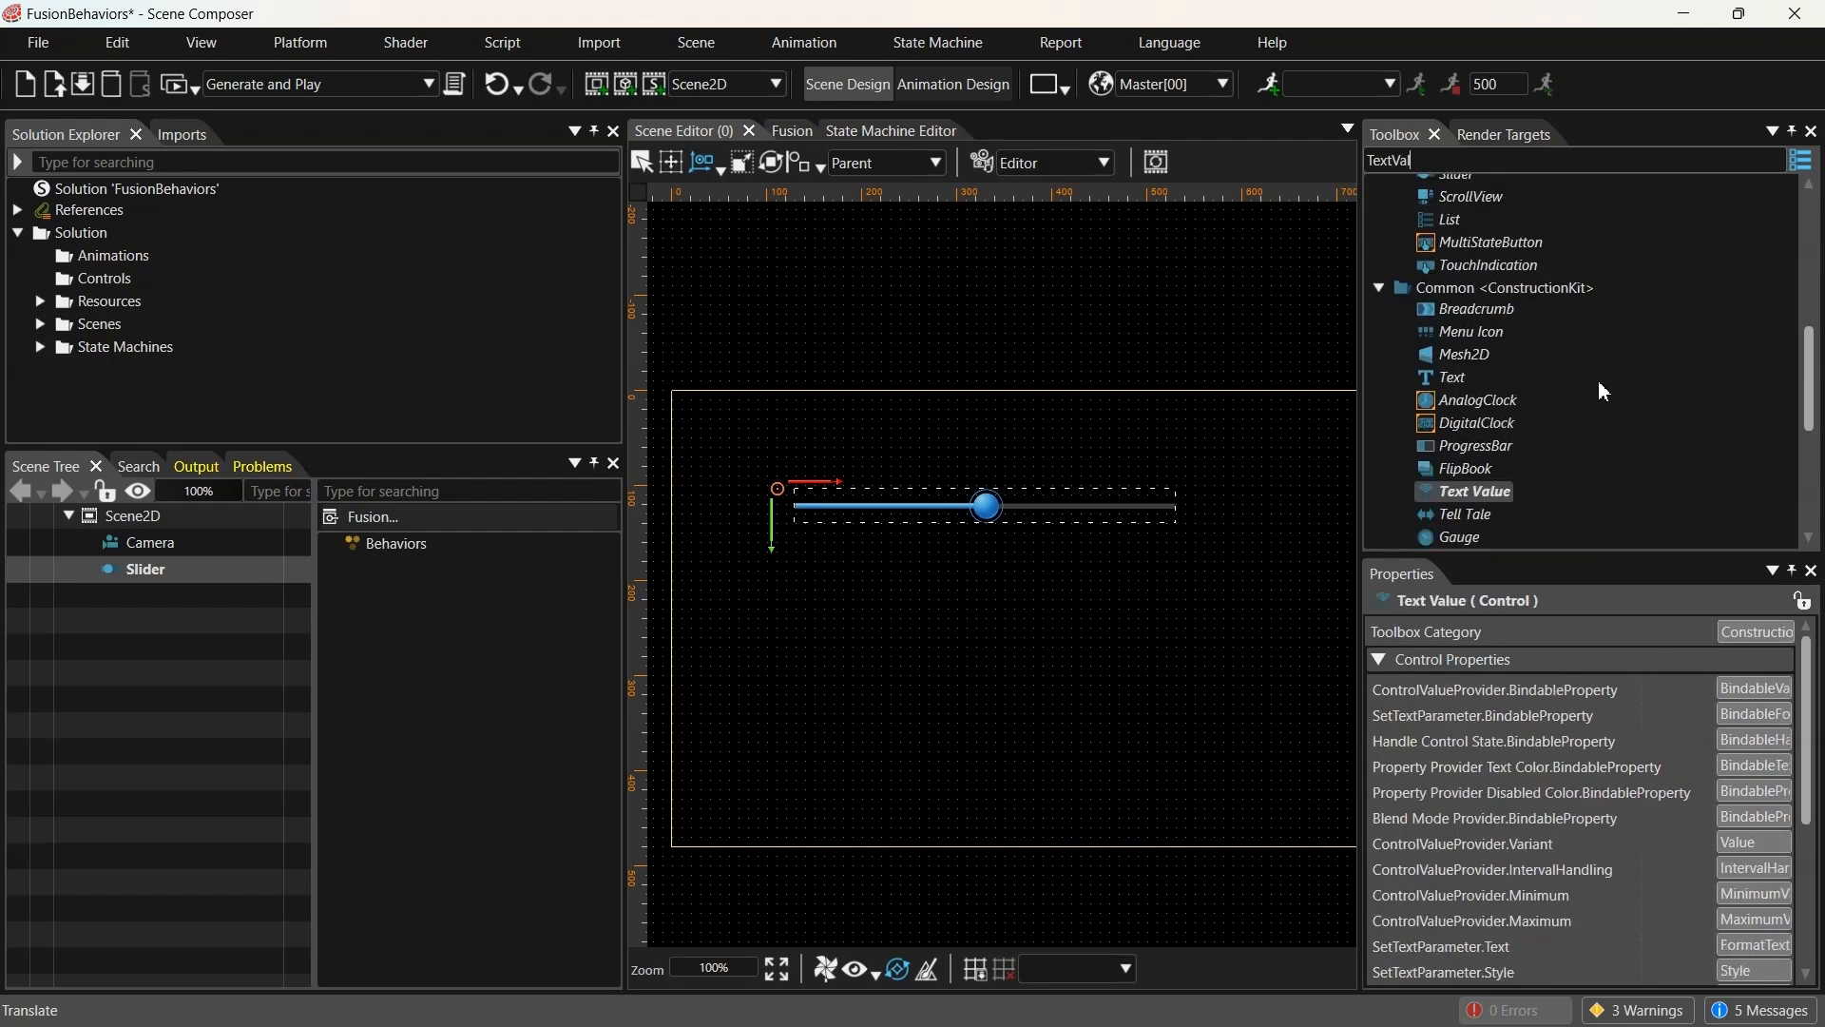
drag(1486, 499, 112, 607)
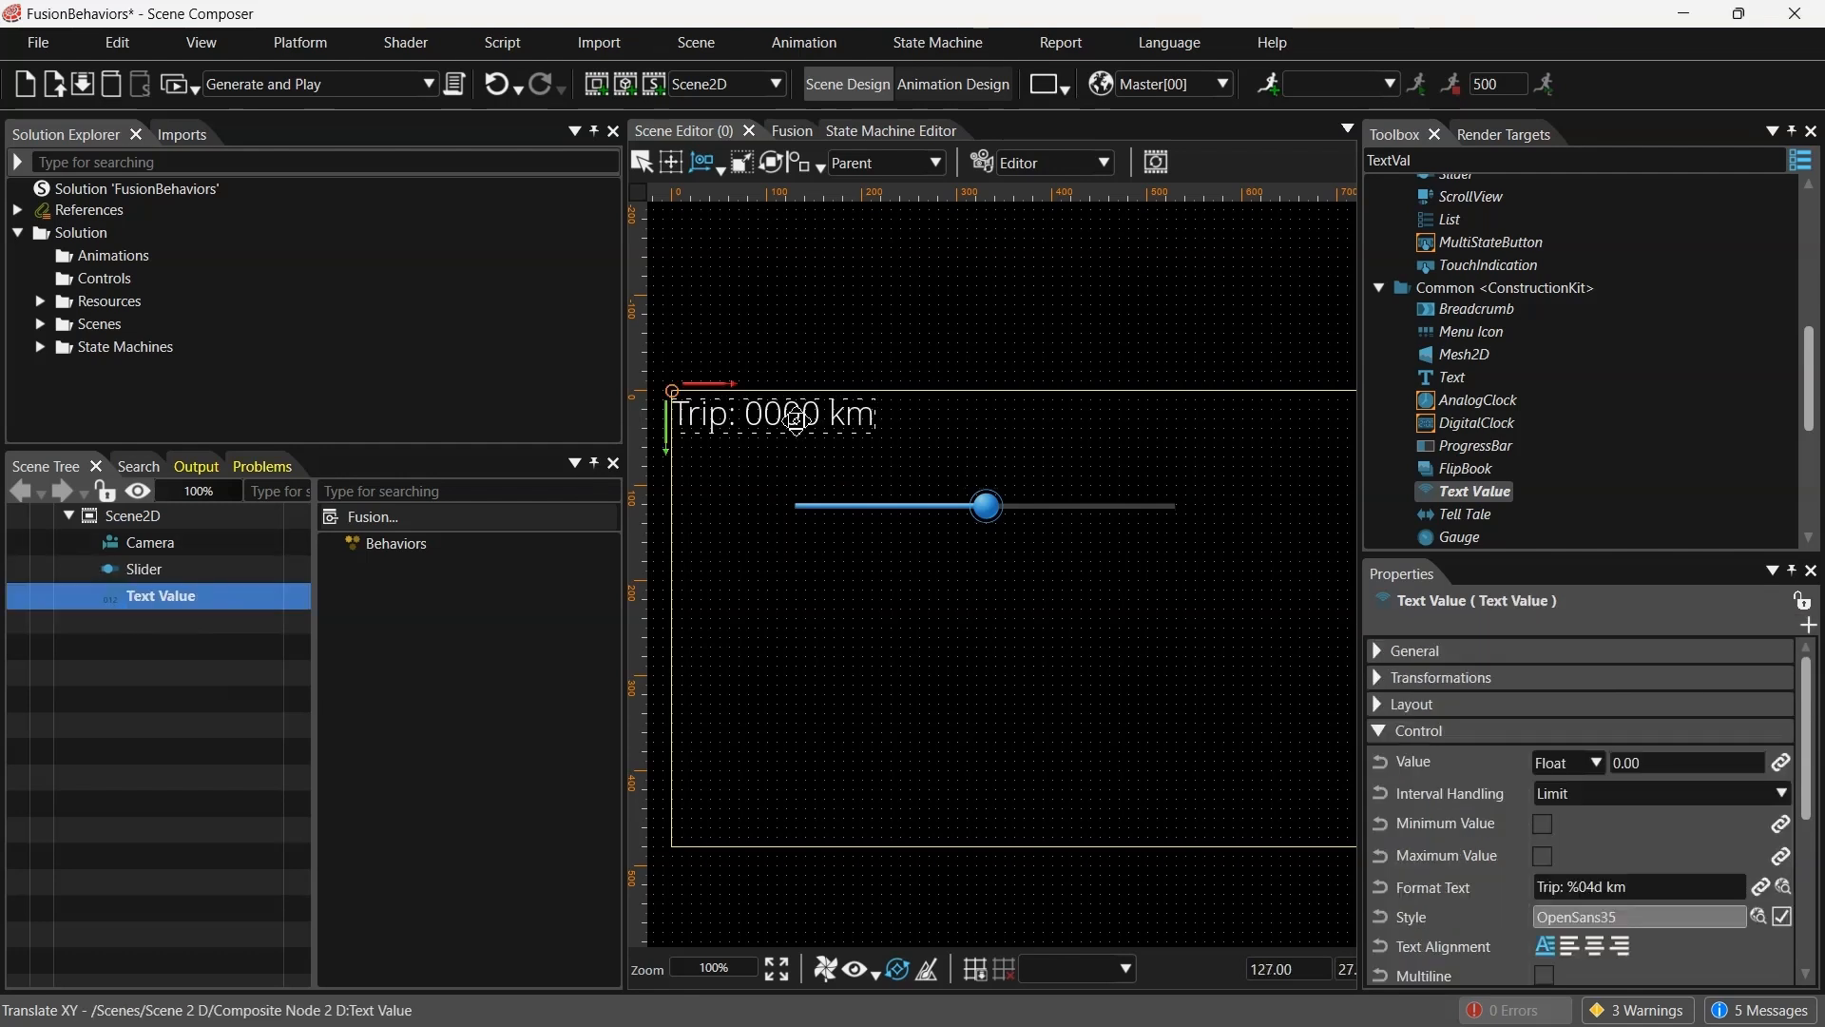
drag(810, 416, 1026, 464)
Set the Text Value control's format text to "Value: %.2f"
click(1696, 887)
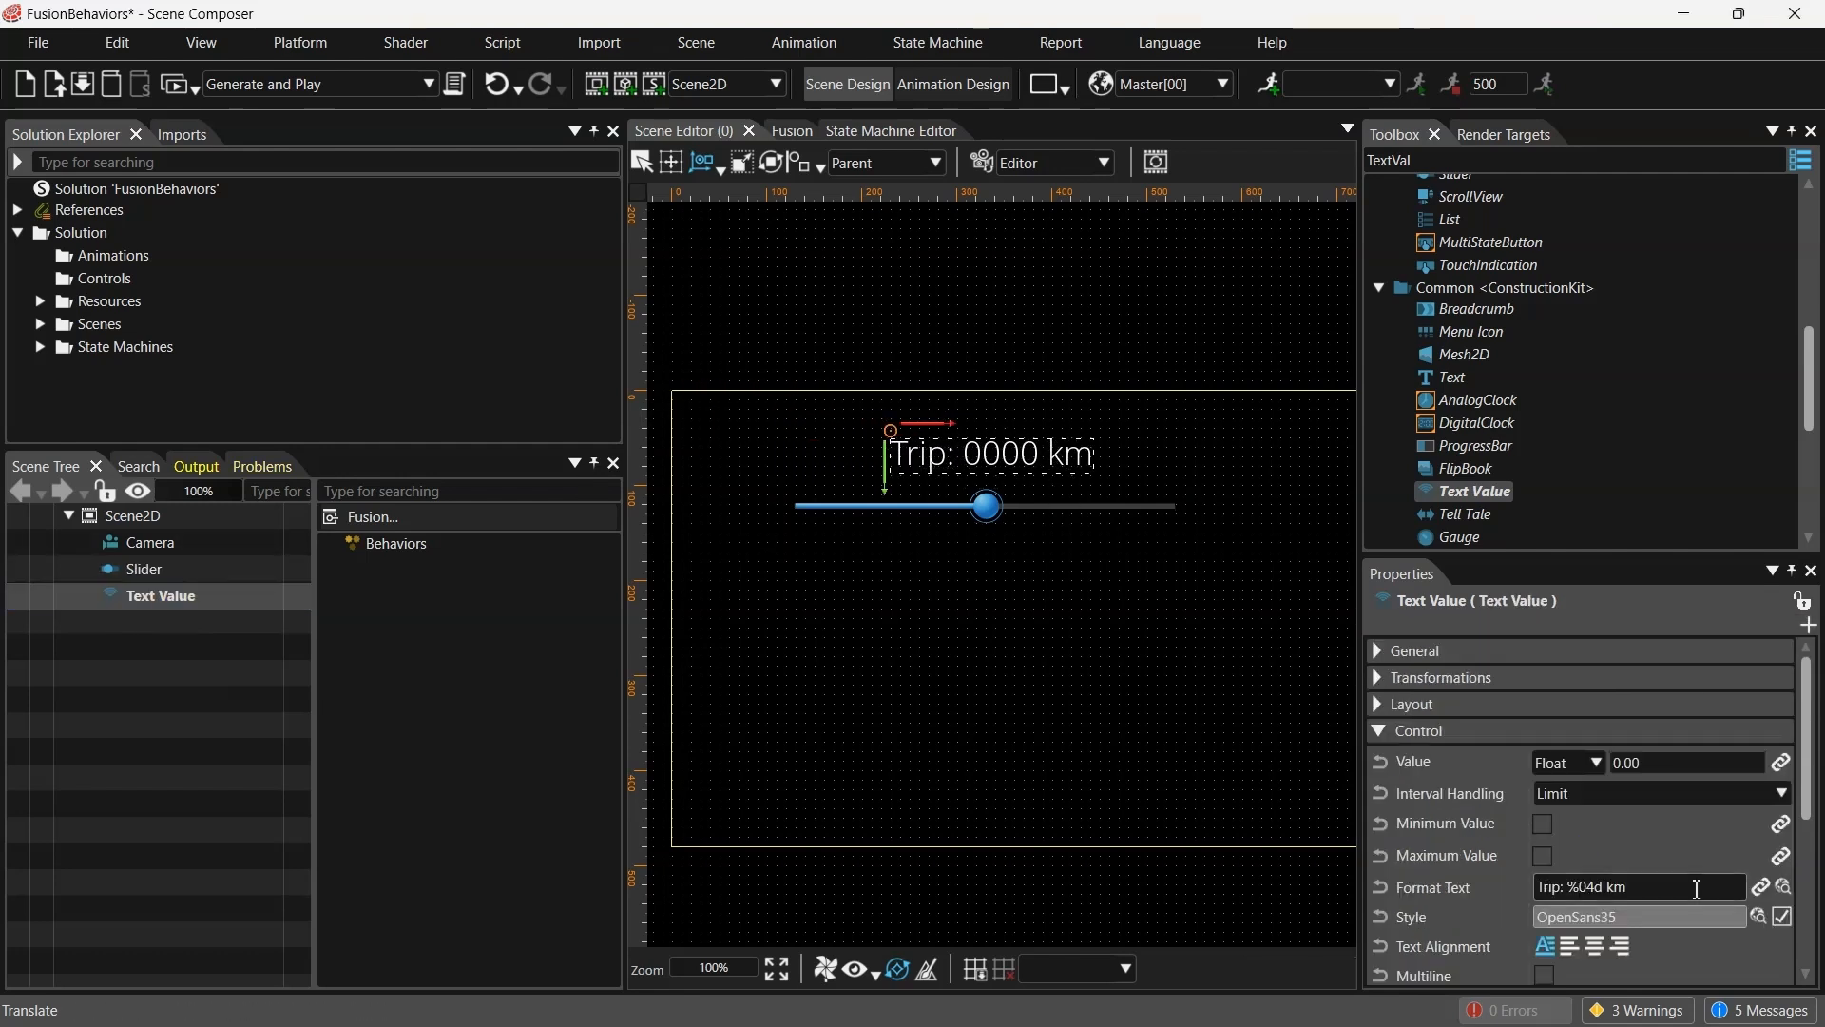
text(Value:)
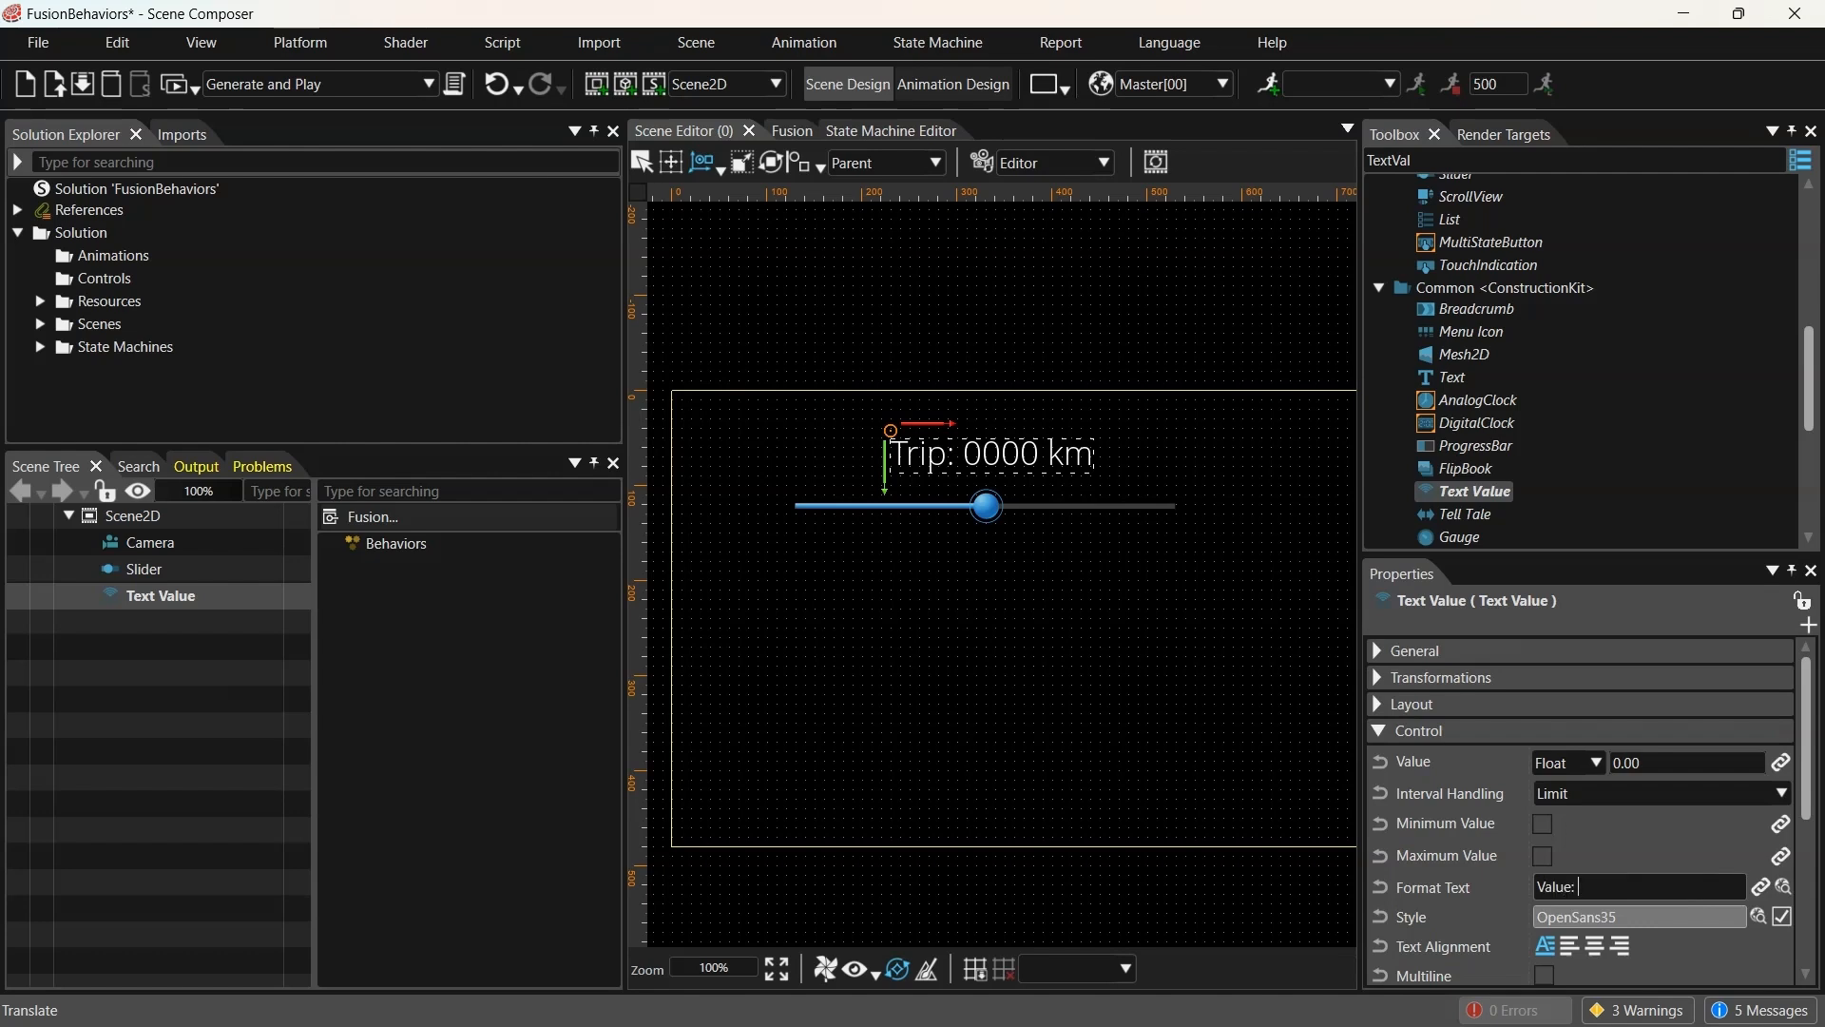
text( %.2f)
key(Return)
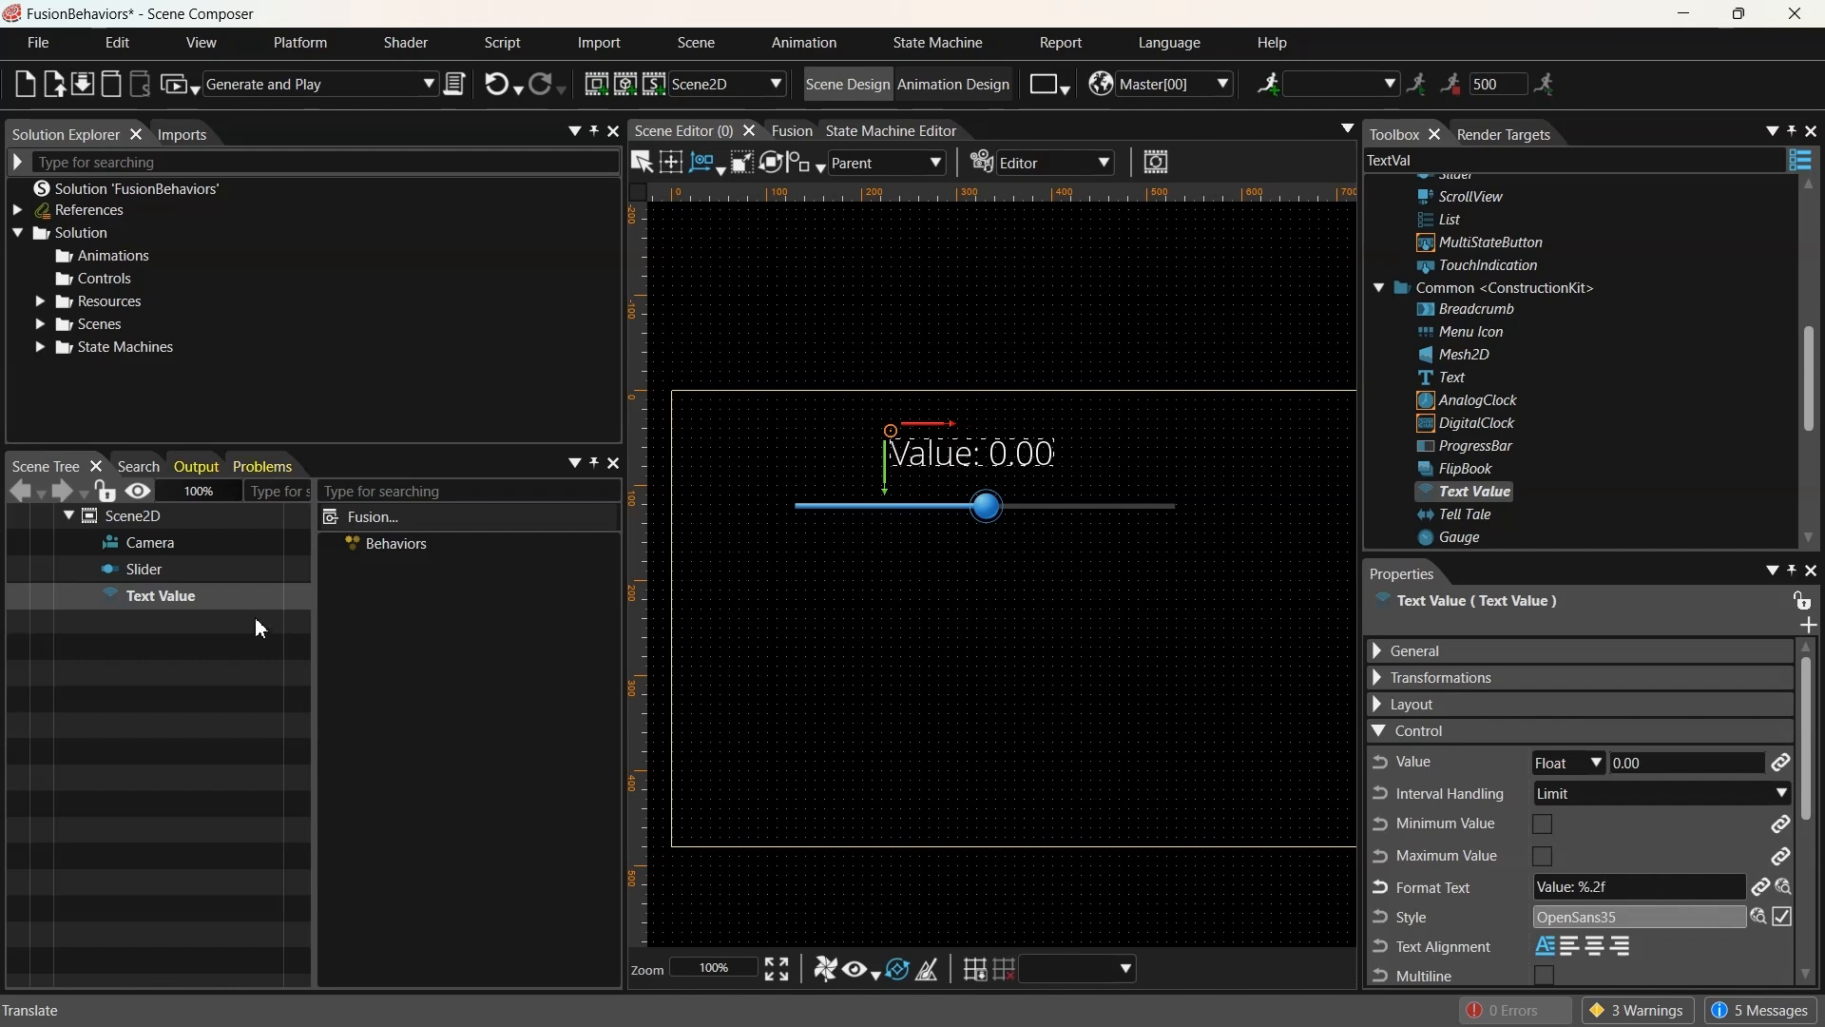
Search the toolbox for the Forward Value behavior and attach it to the Slider
click(207, 566)
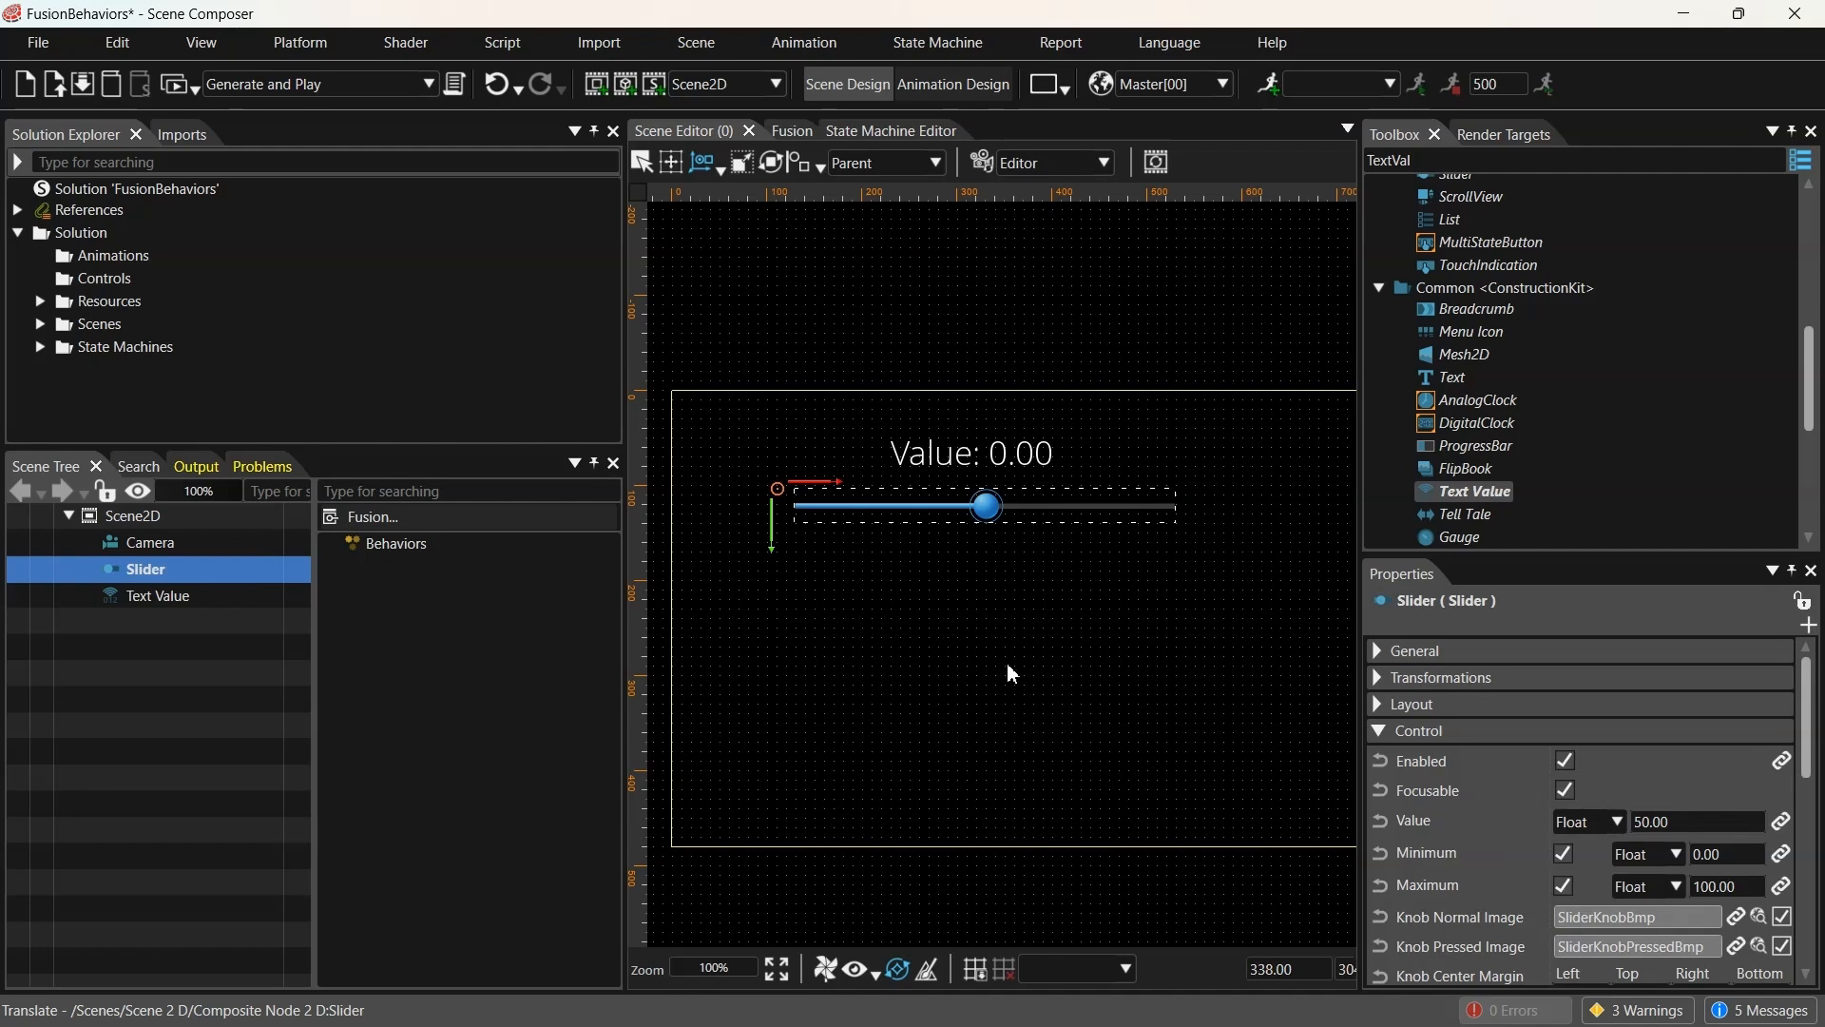
click(1435, 159)
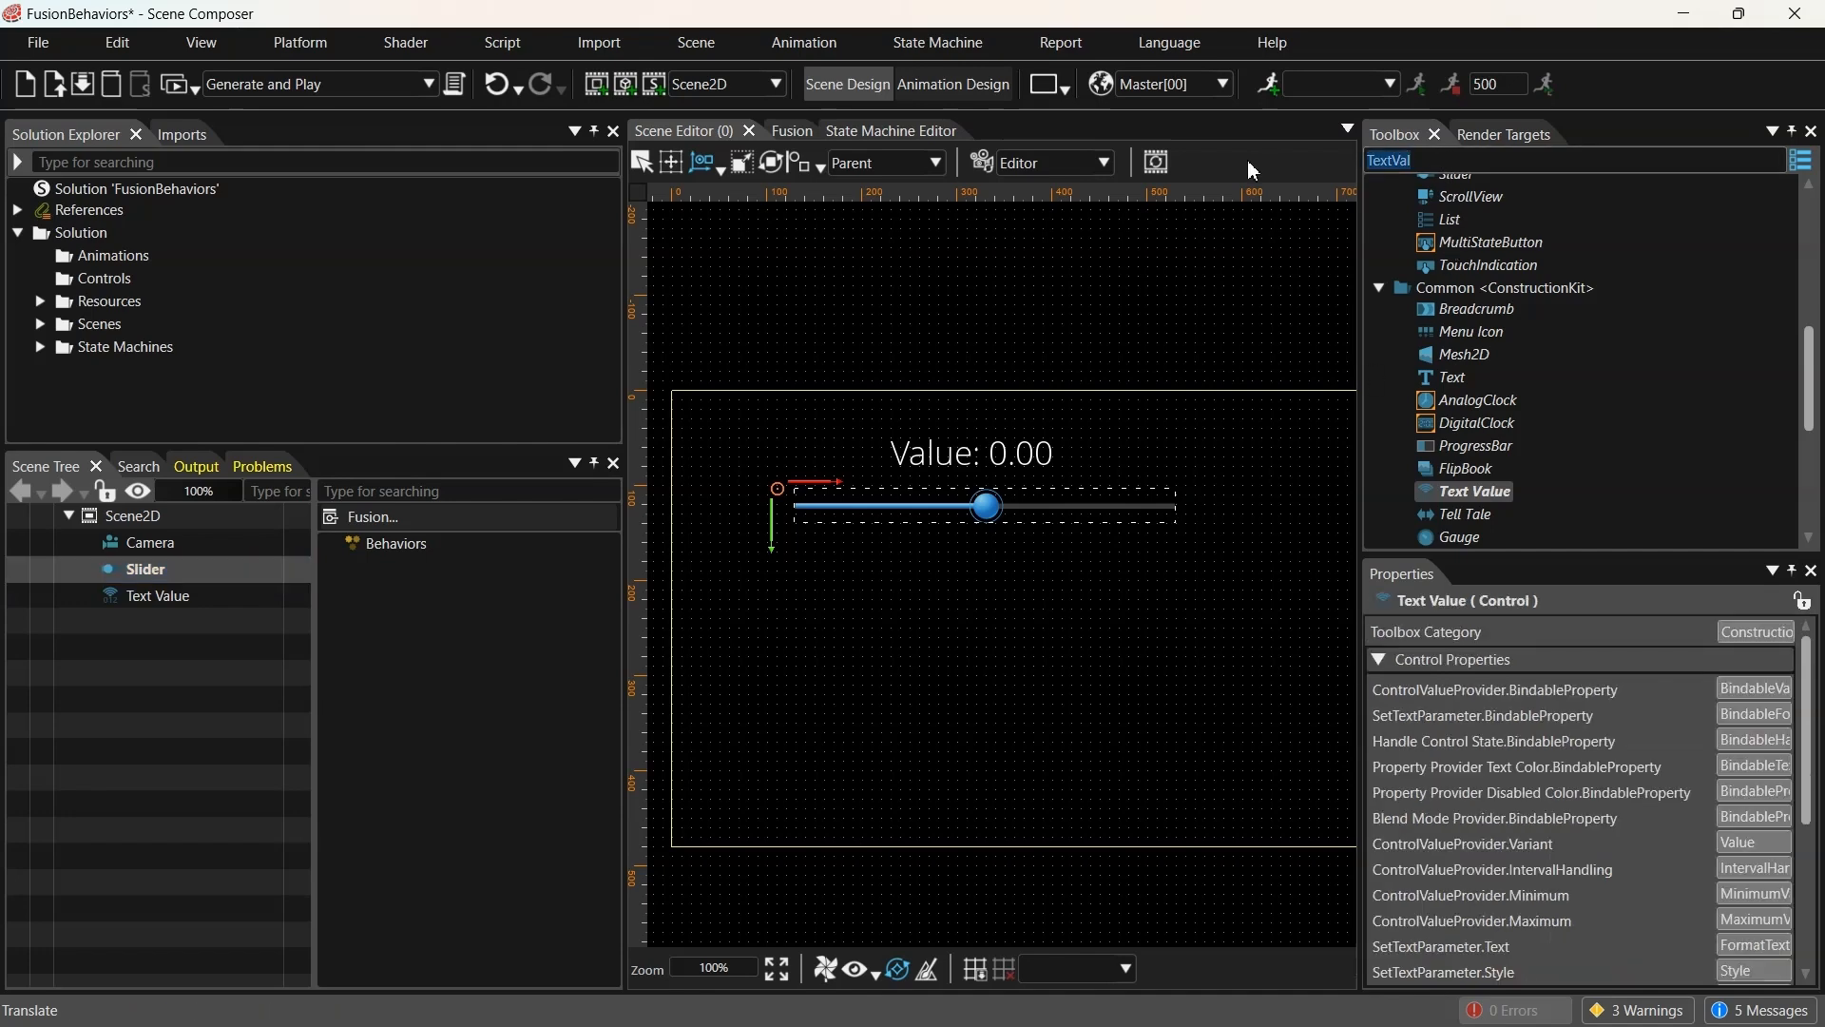
text(forwardva)
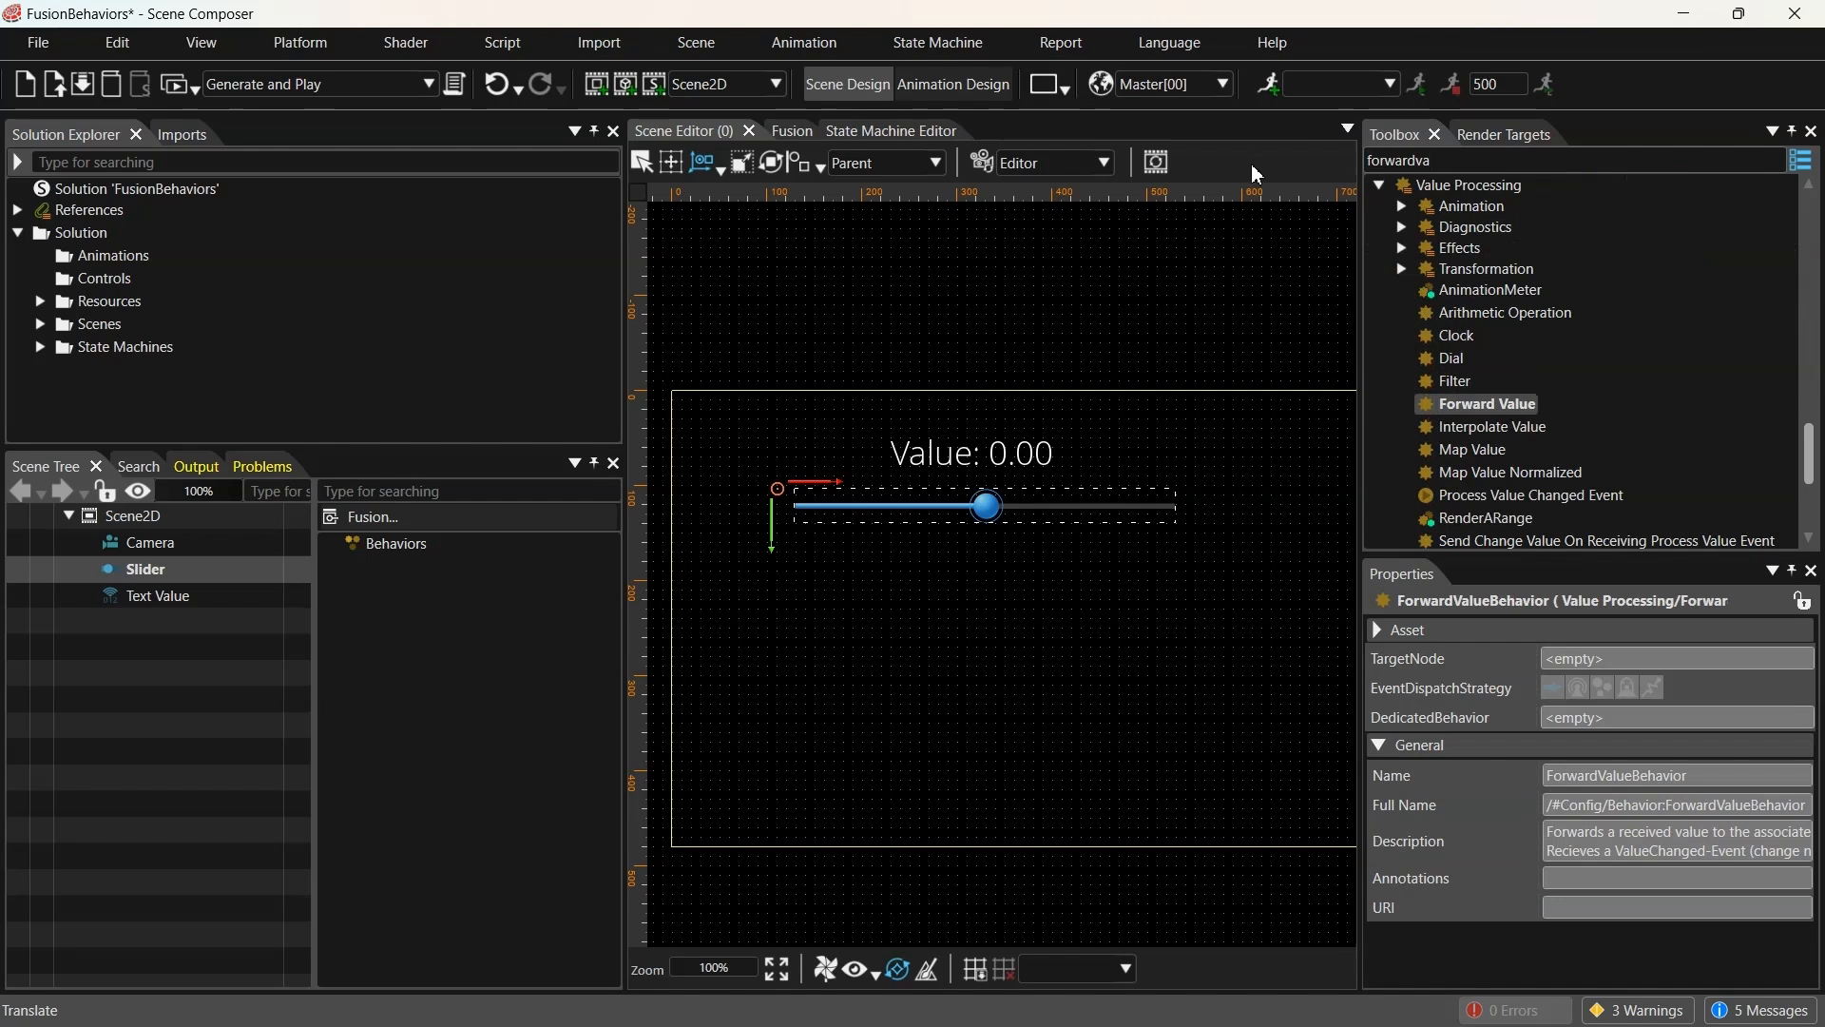
drag(1477, 410, 192, 566)
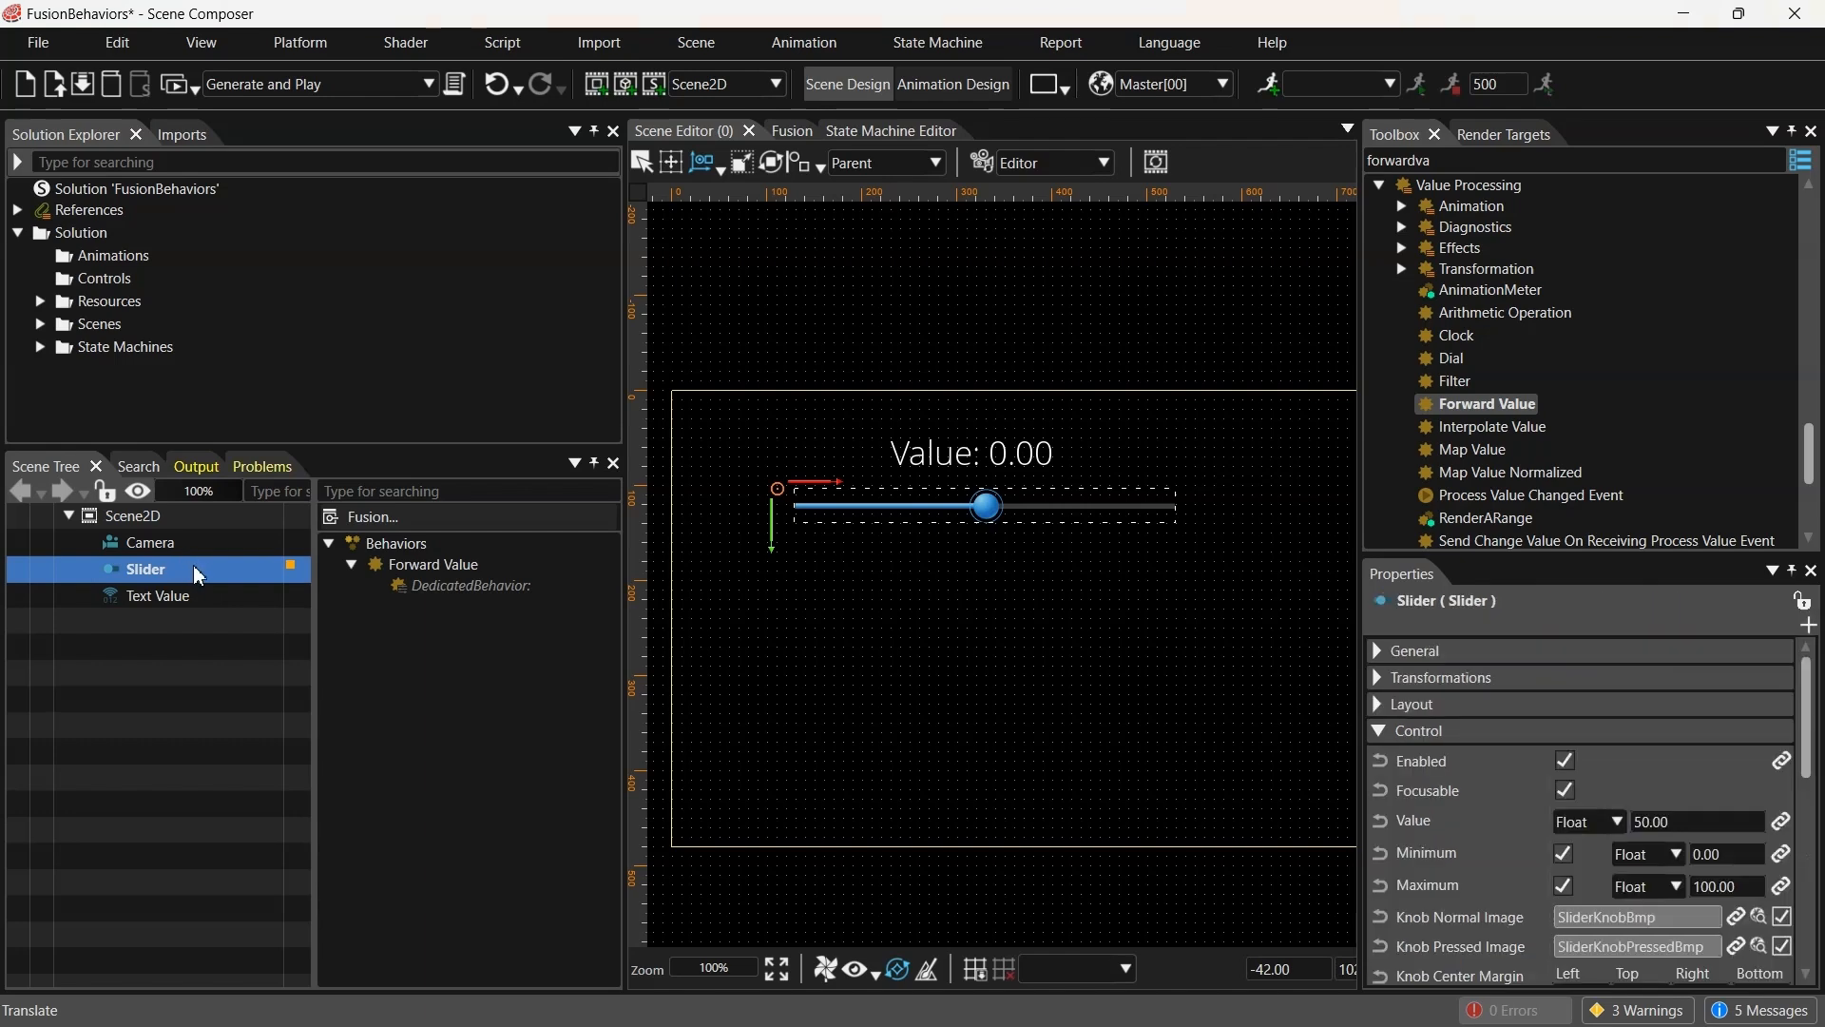
Set the Forward Value behavior's target node to the Text Value control in Scene2D
click(438, 567)
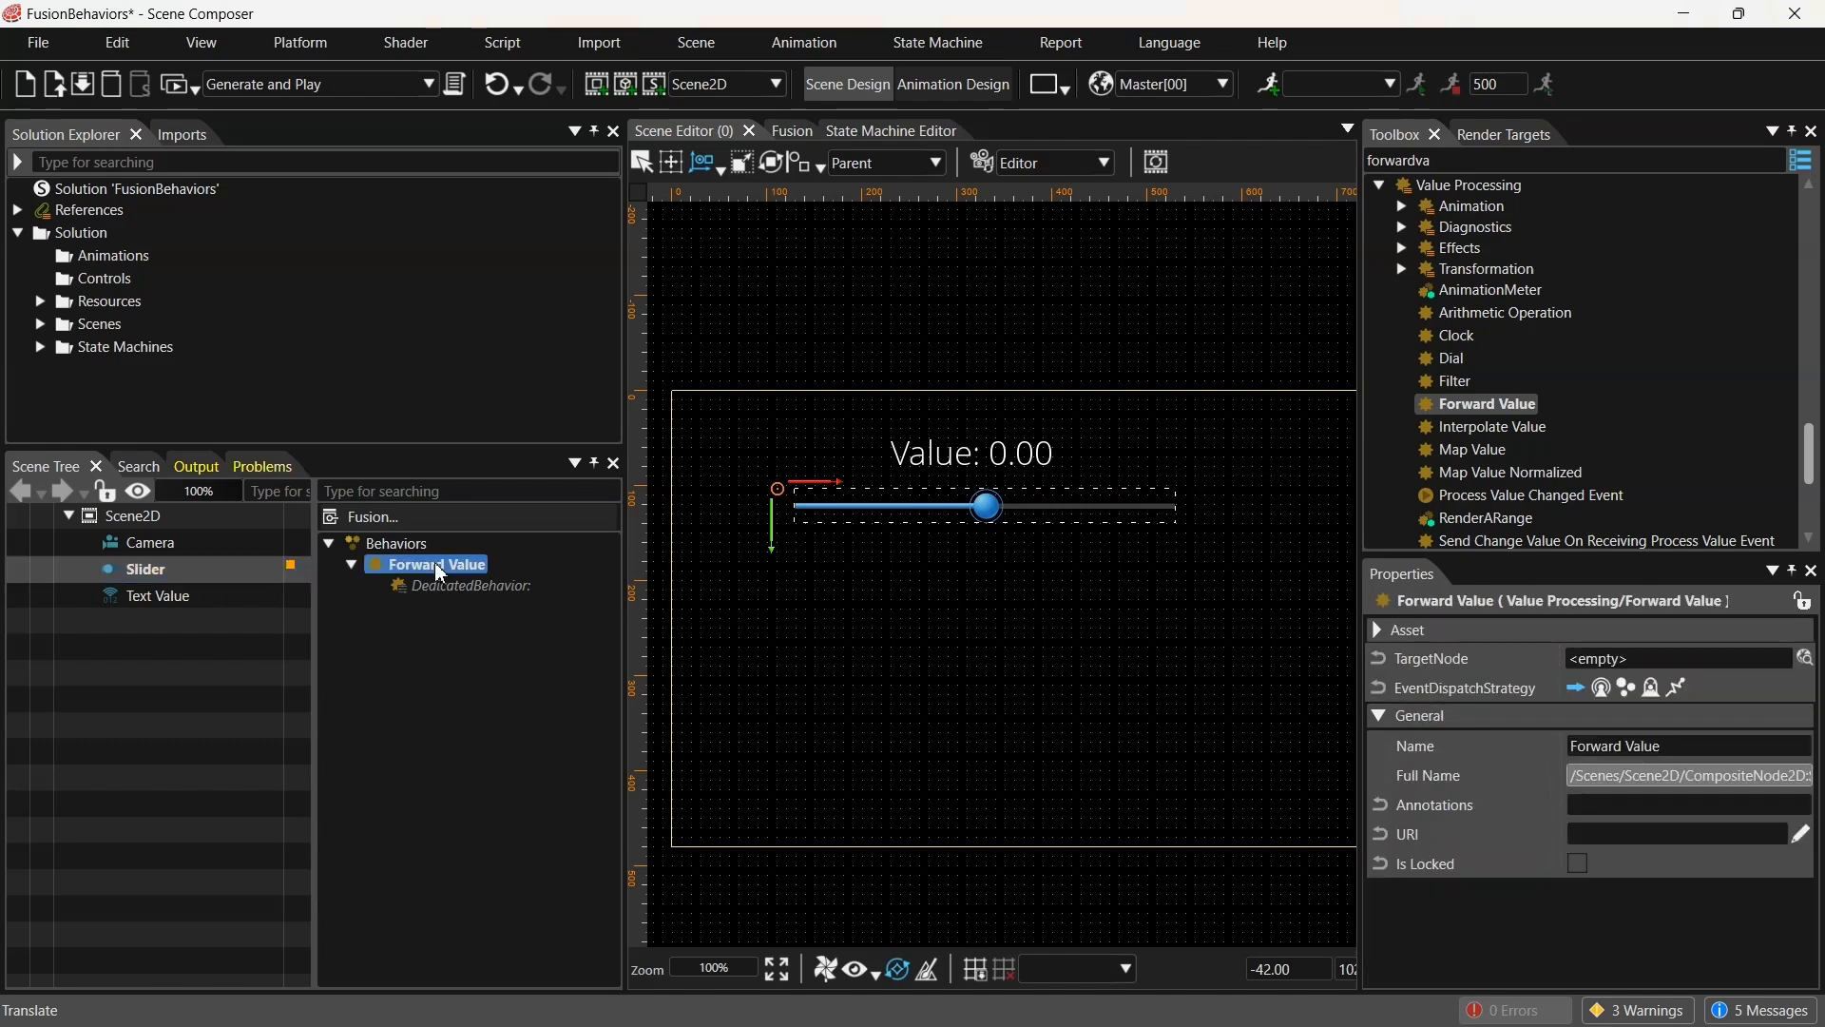
click(1805, 660)
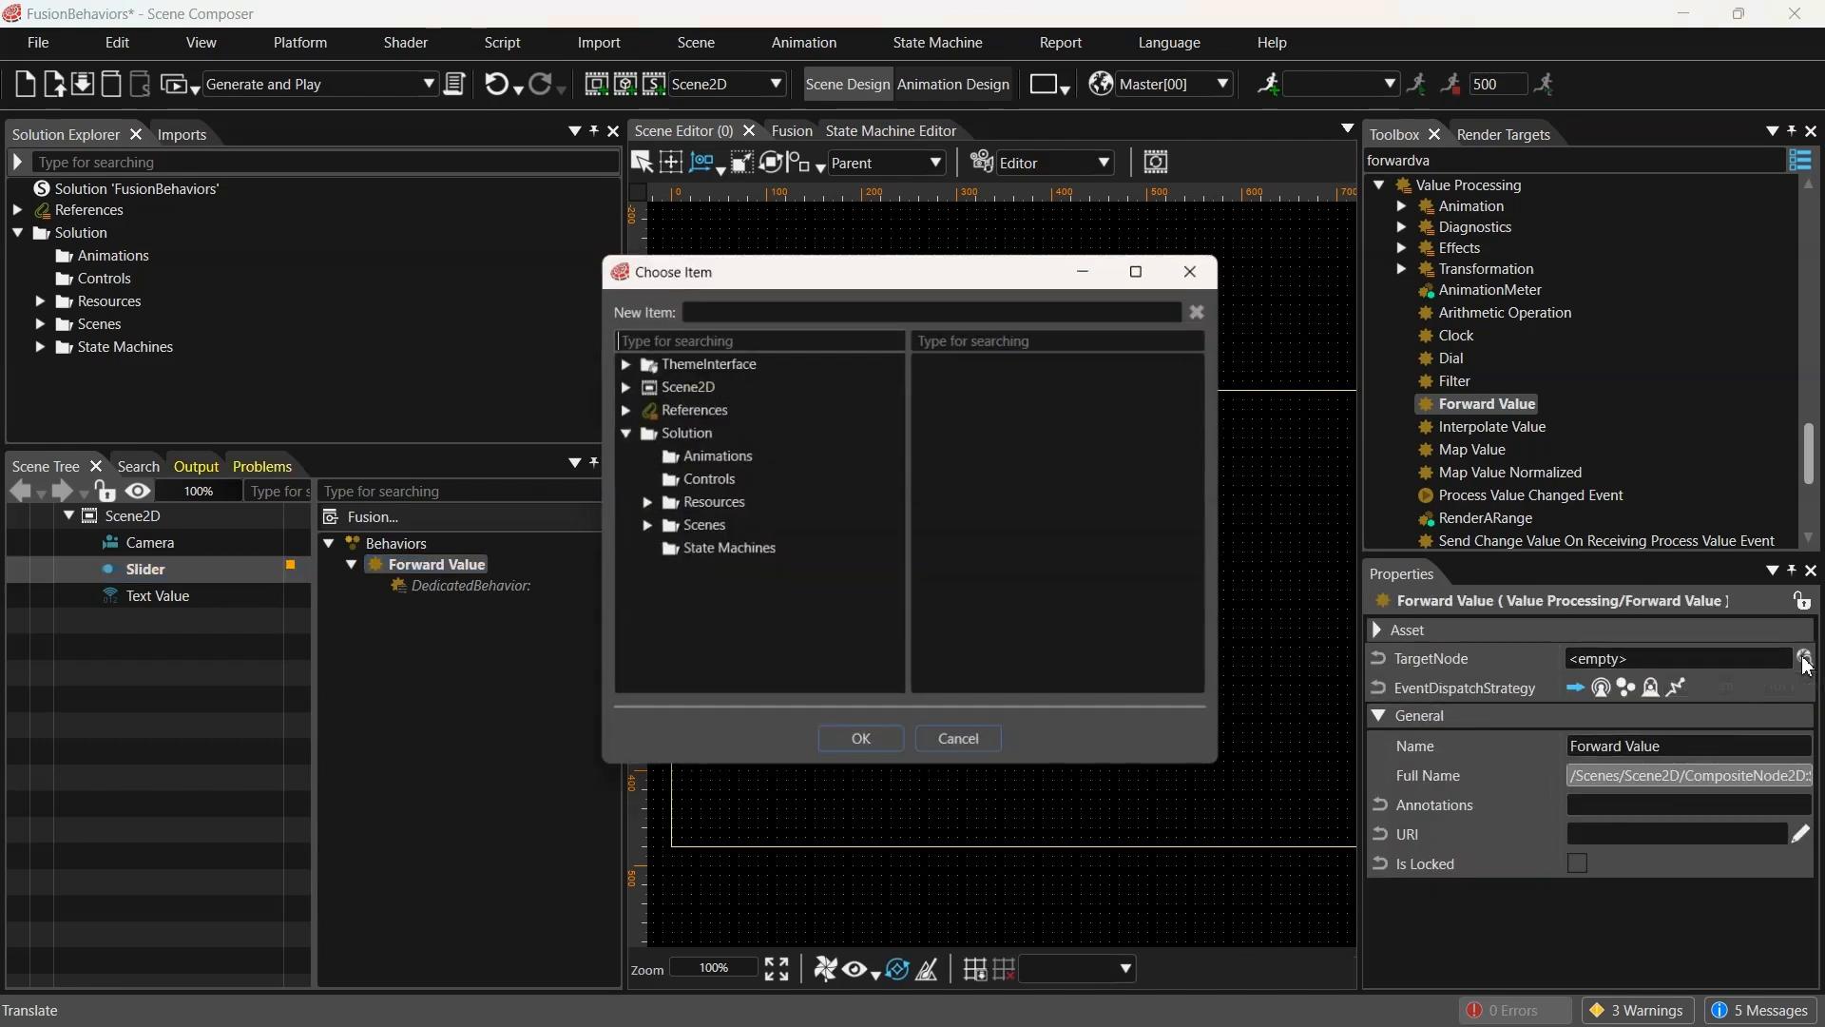
click(641, 529)
click(664, 576)
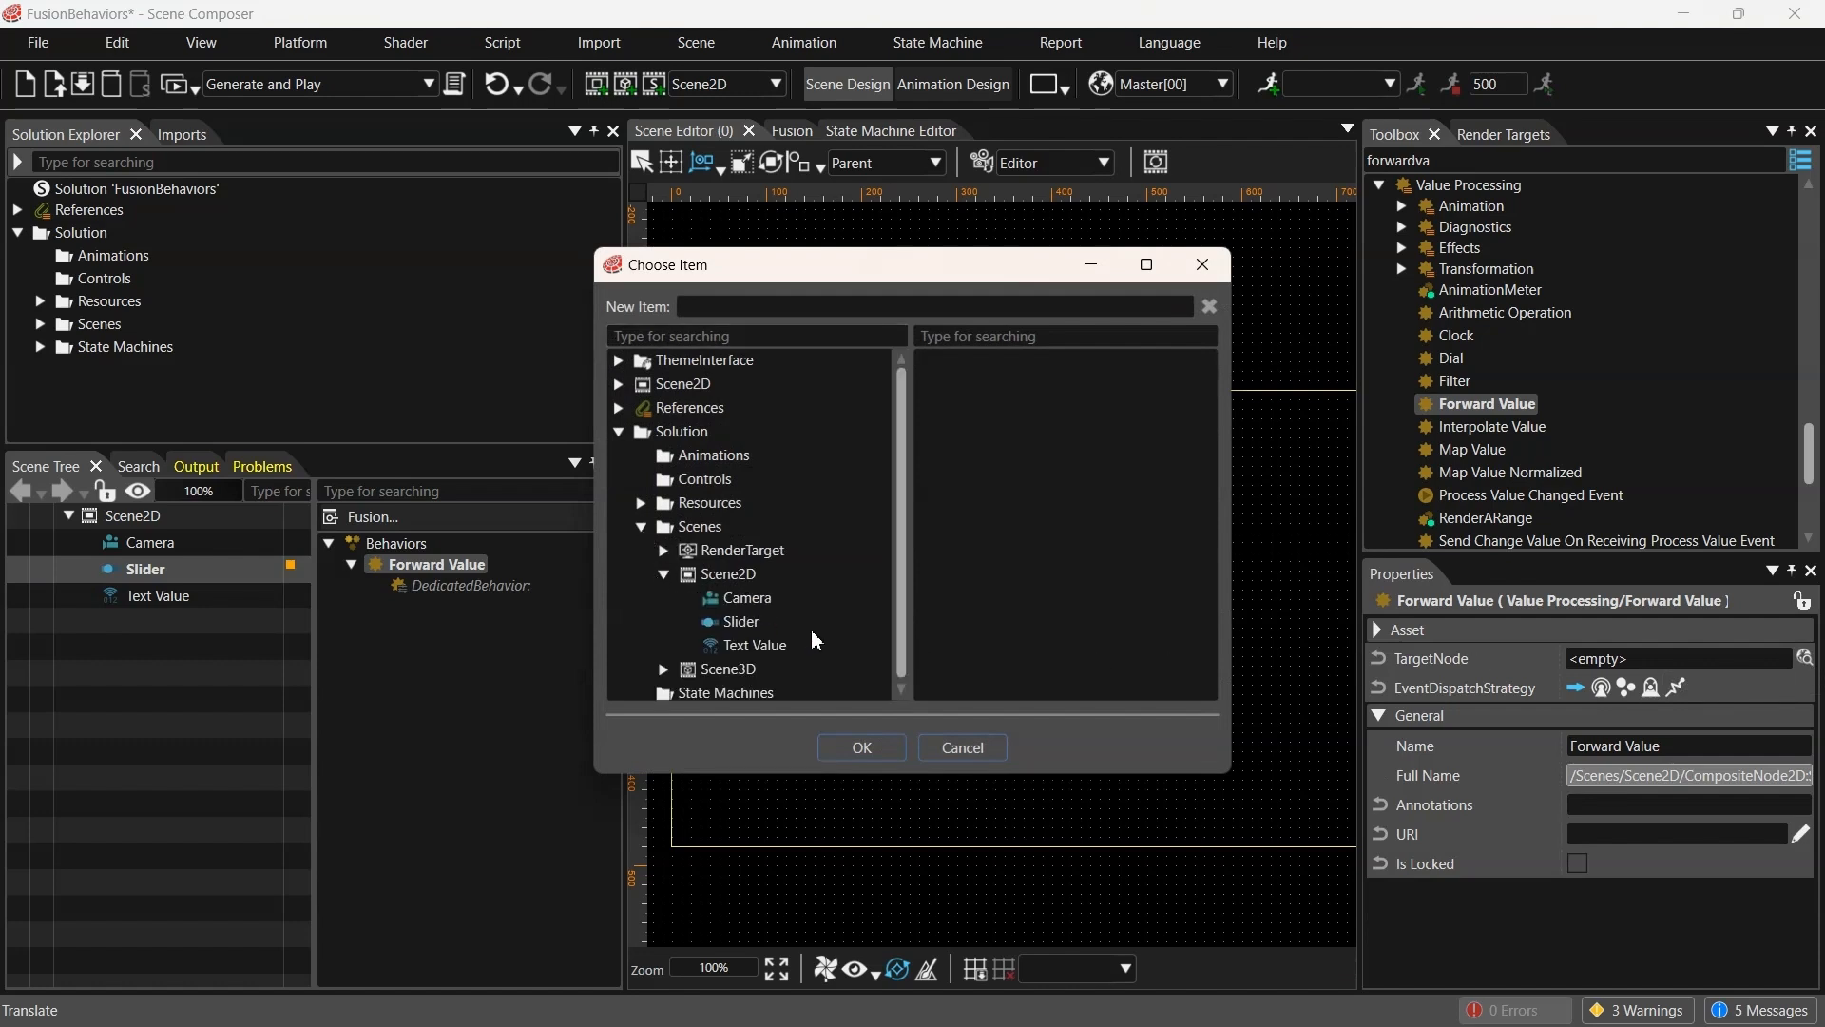
click(761, 647)
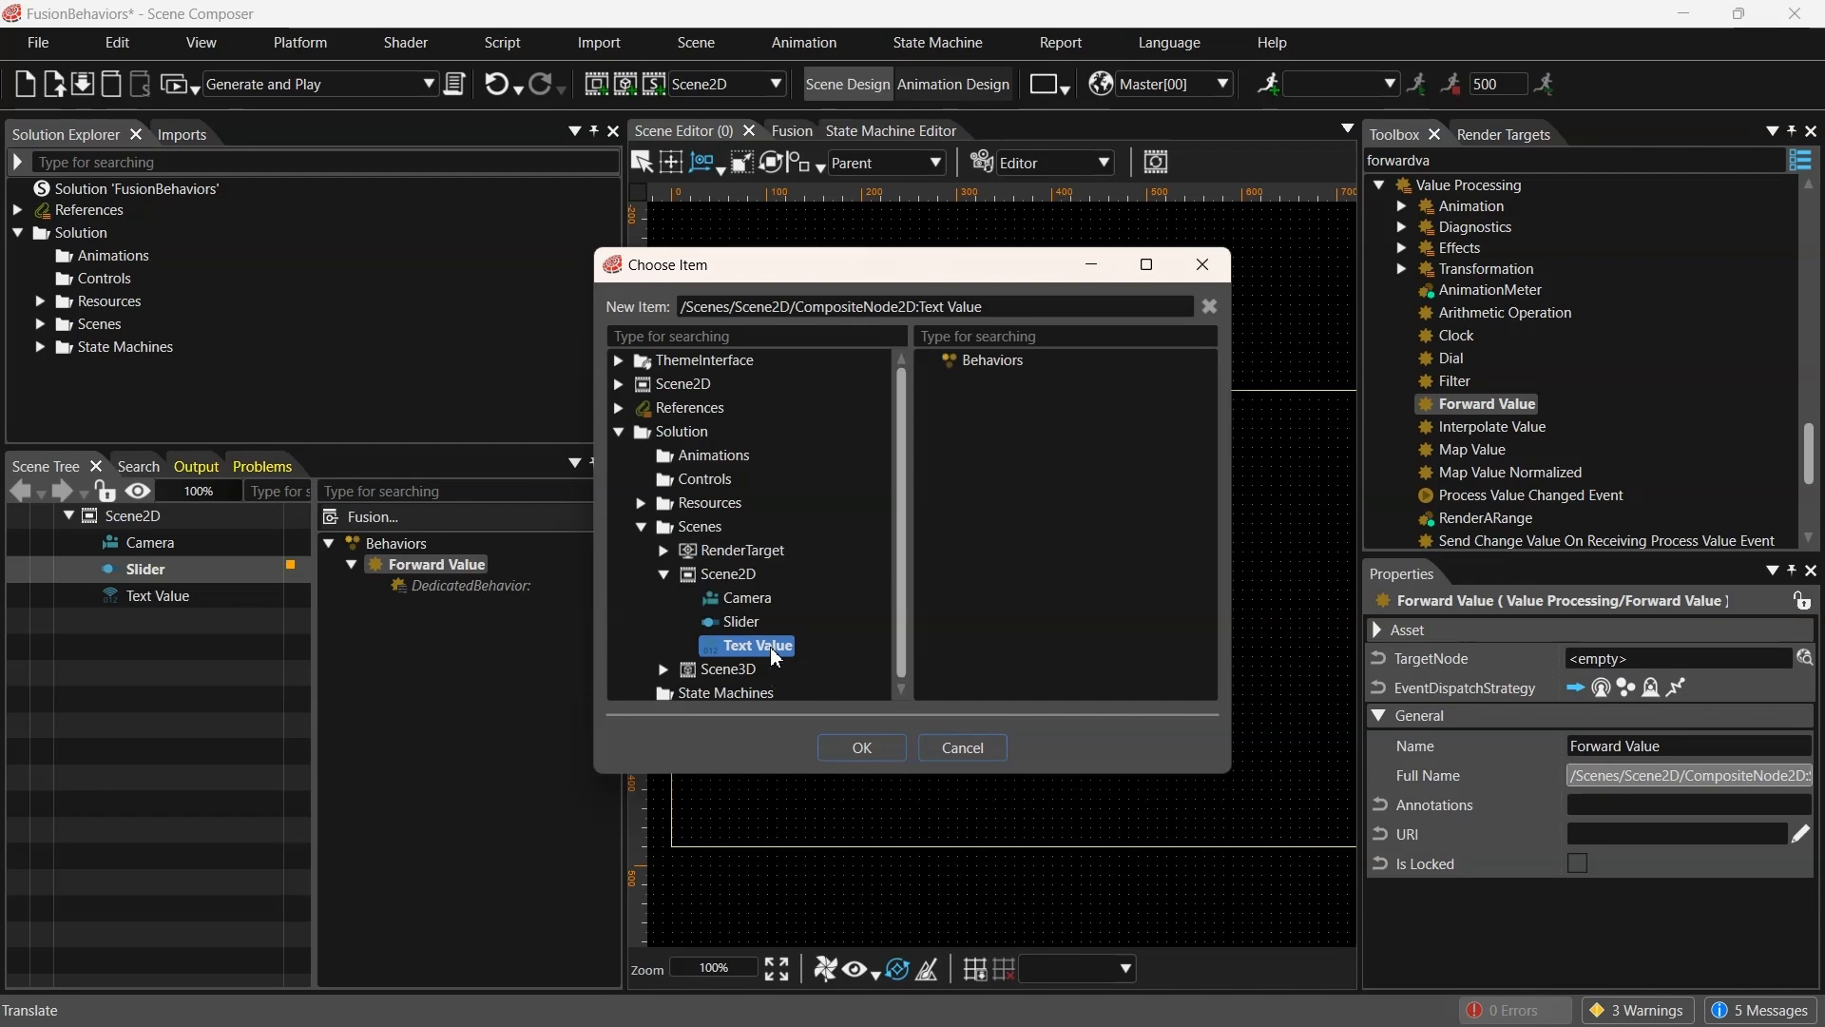
click(865, 748)
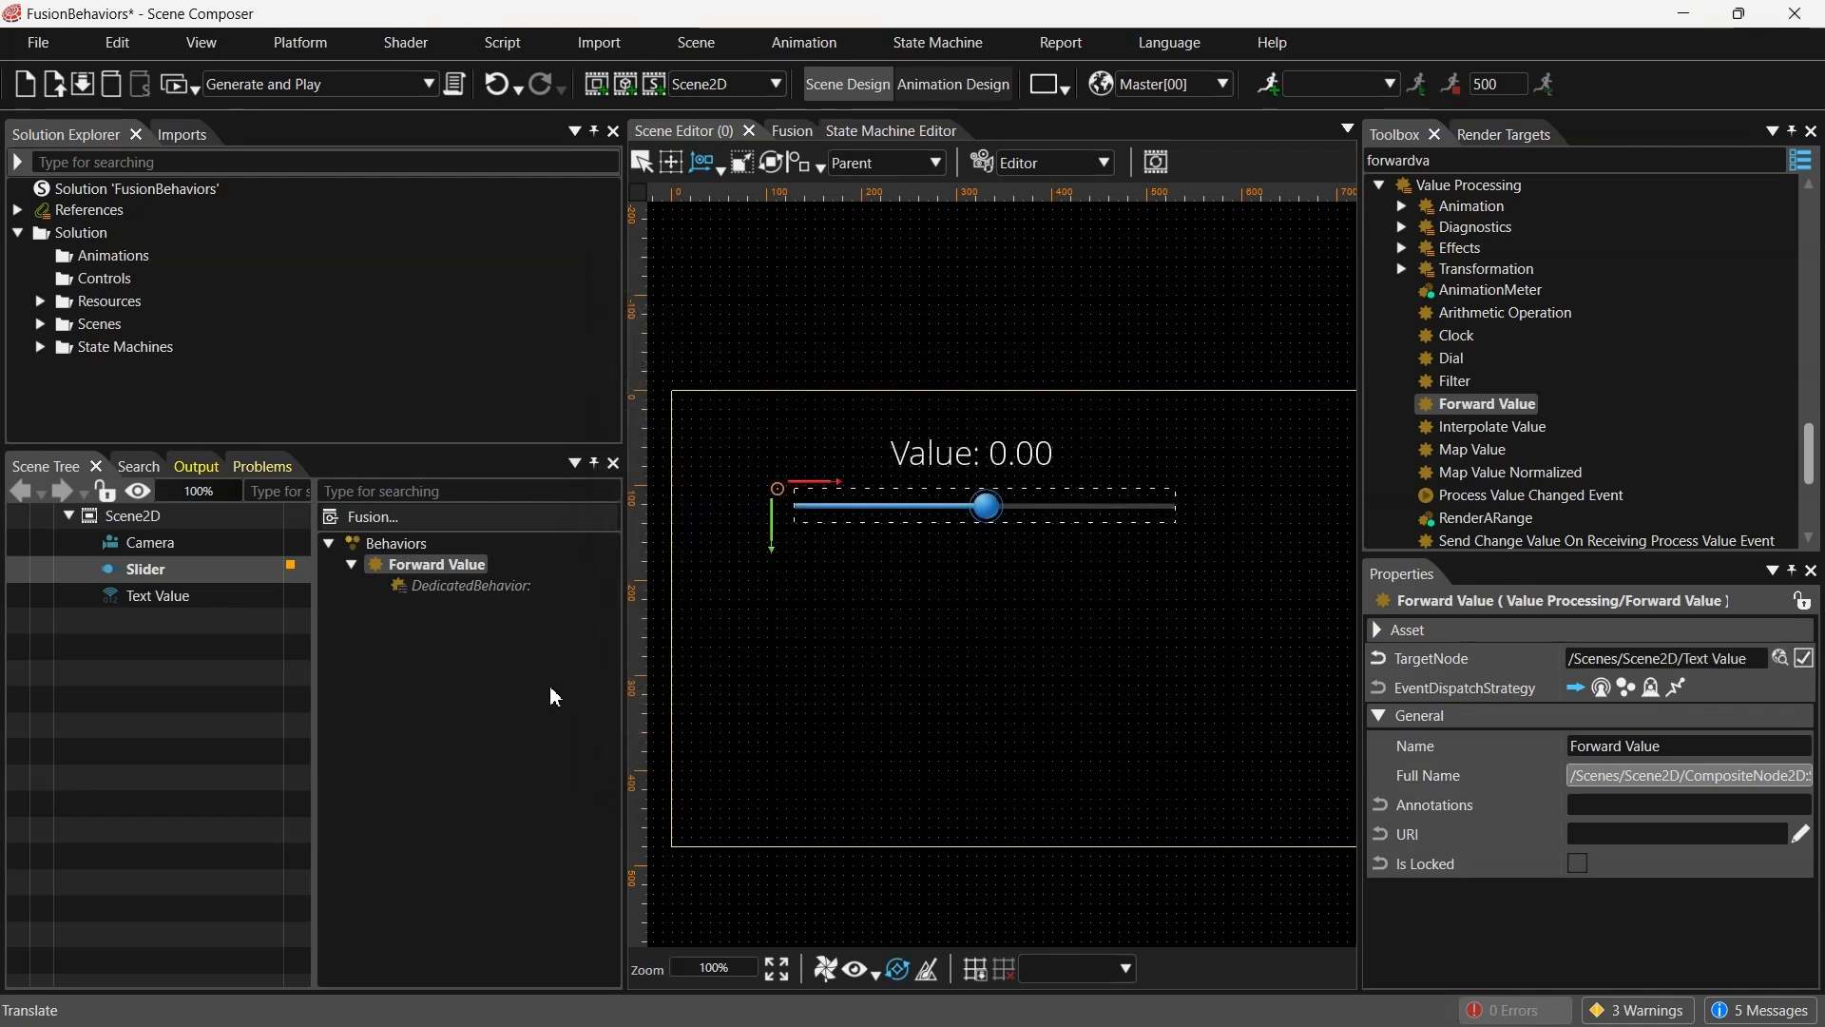
click(467, 571)
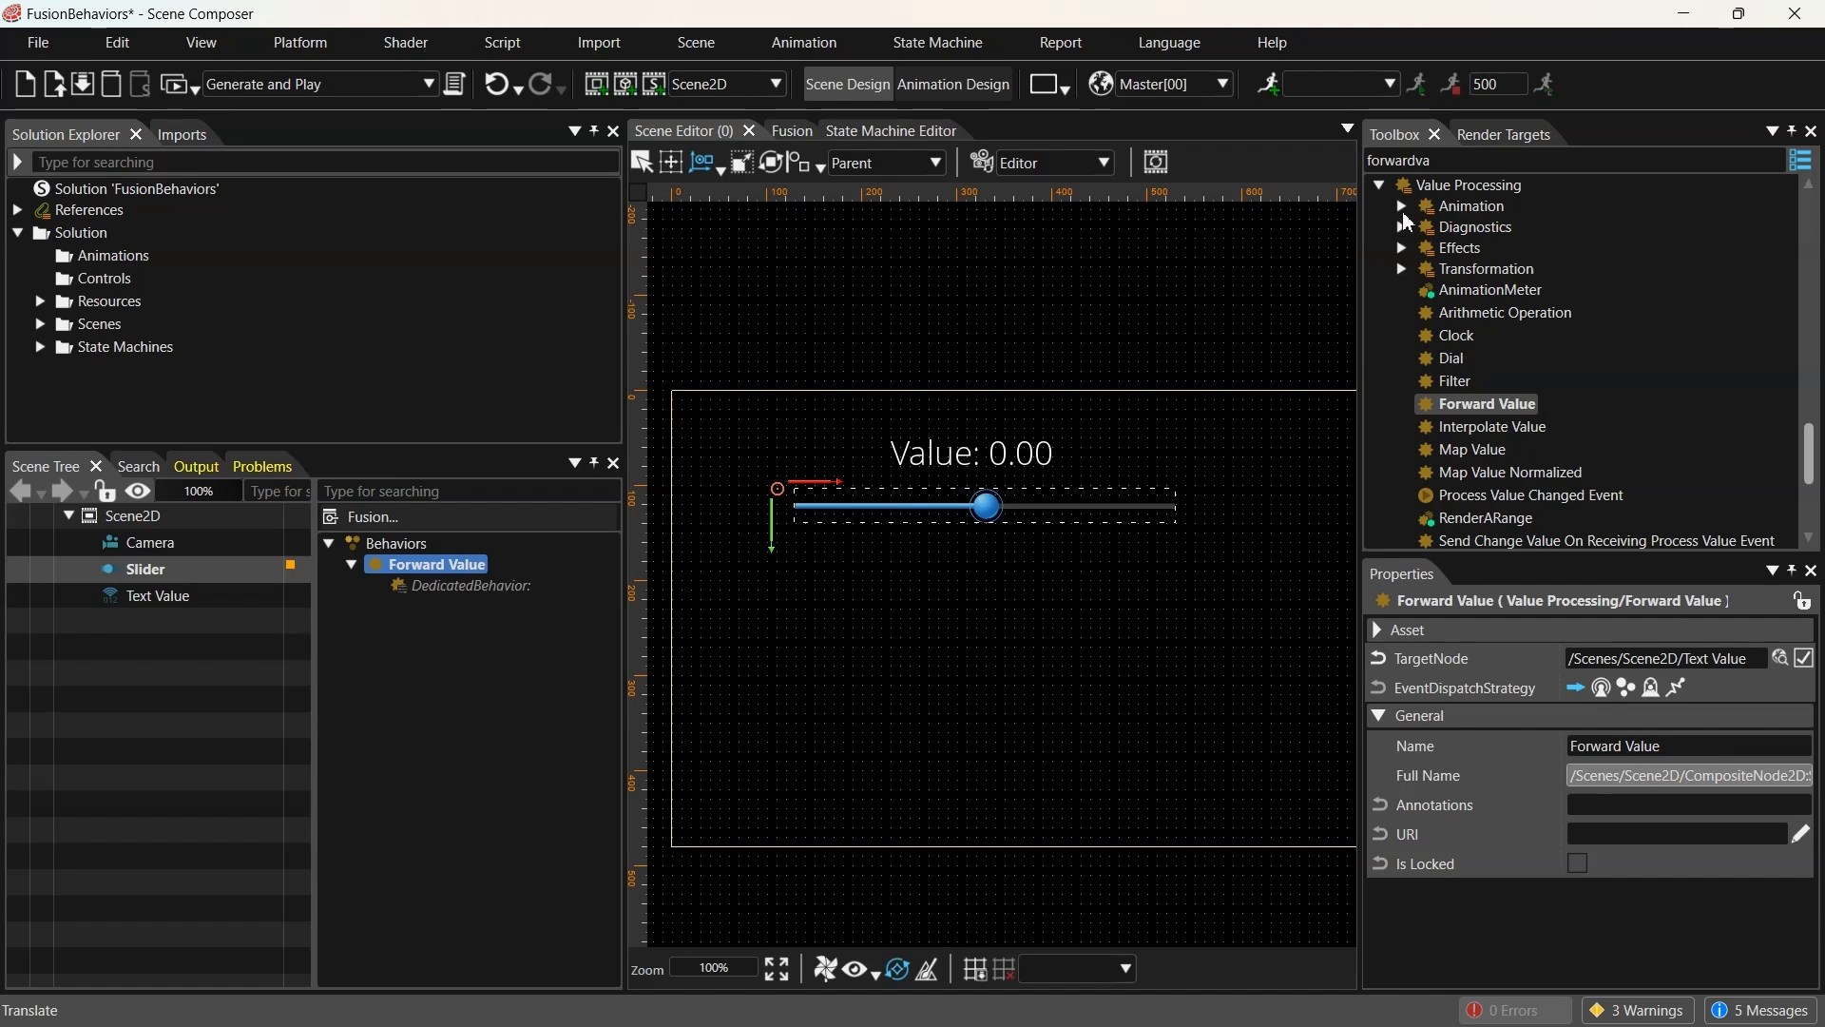
Test the value forwarding by setting the slider's value to 60 and back to 50
click(142, 568)
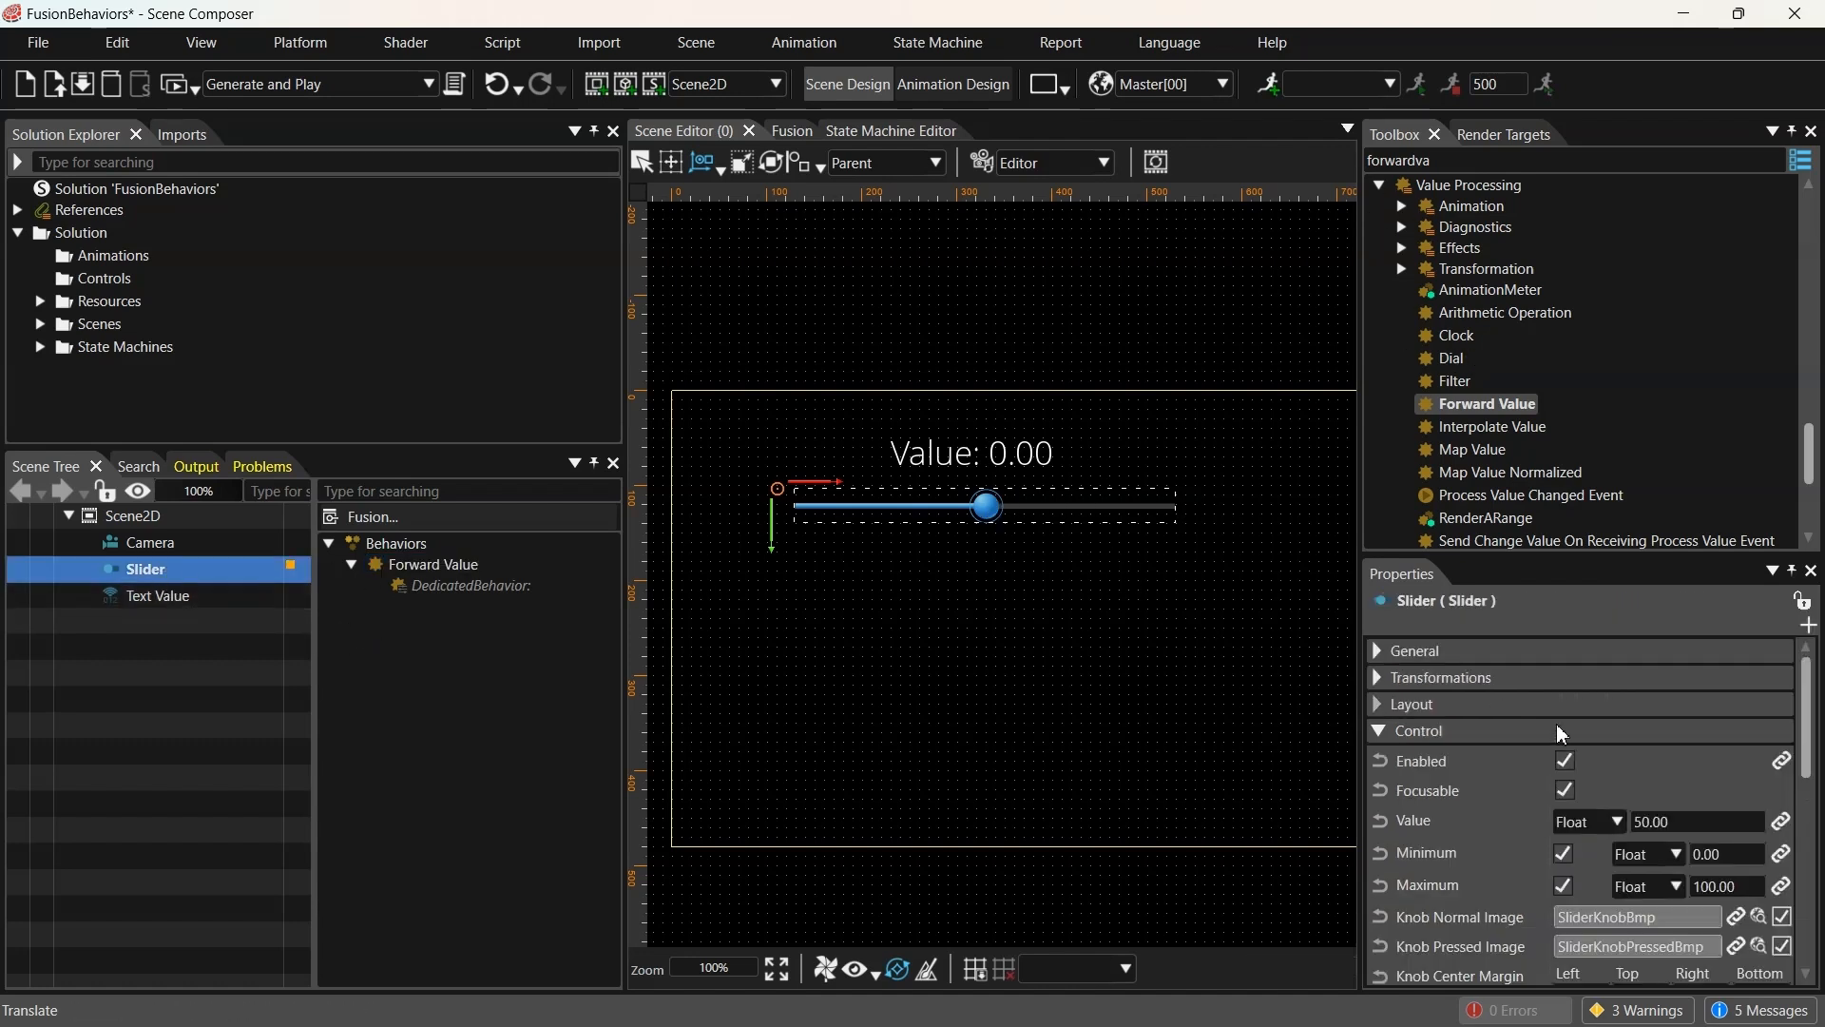
click(1692, 823)
text(60)
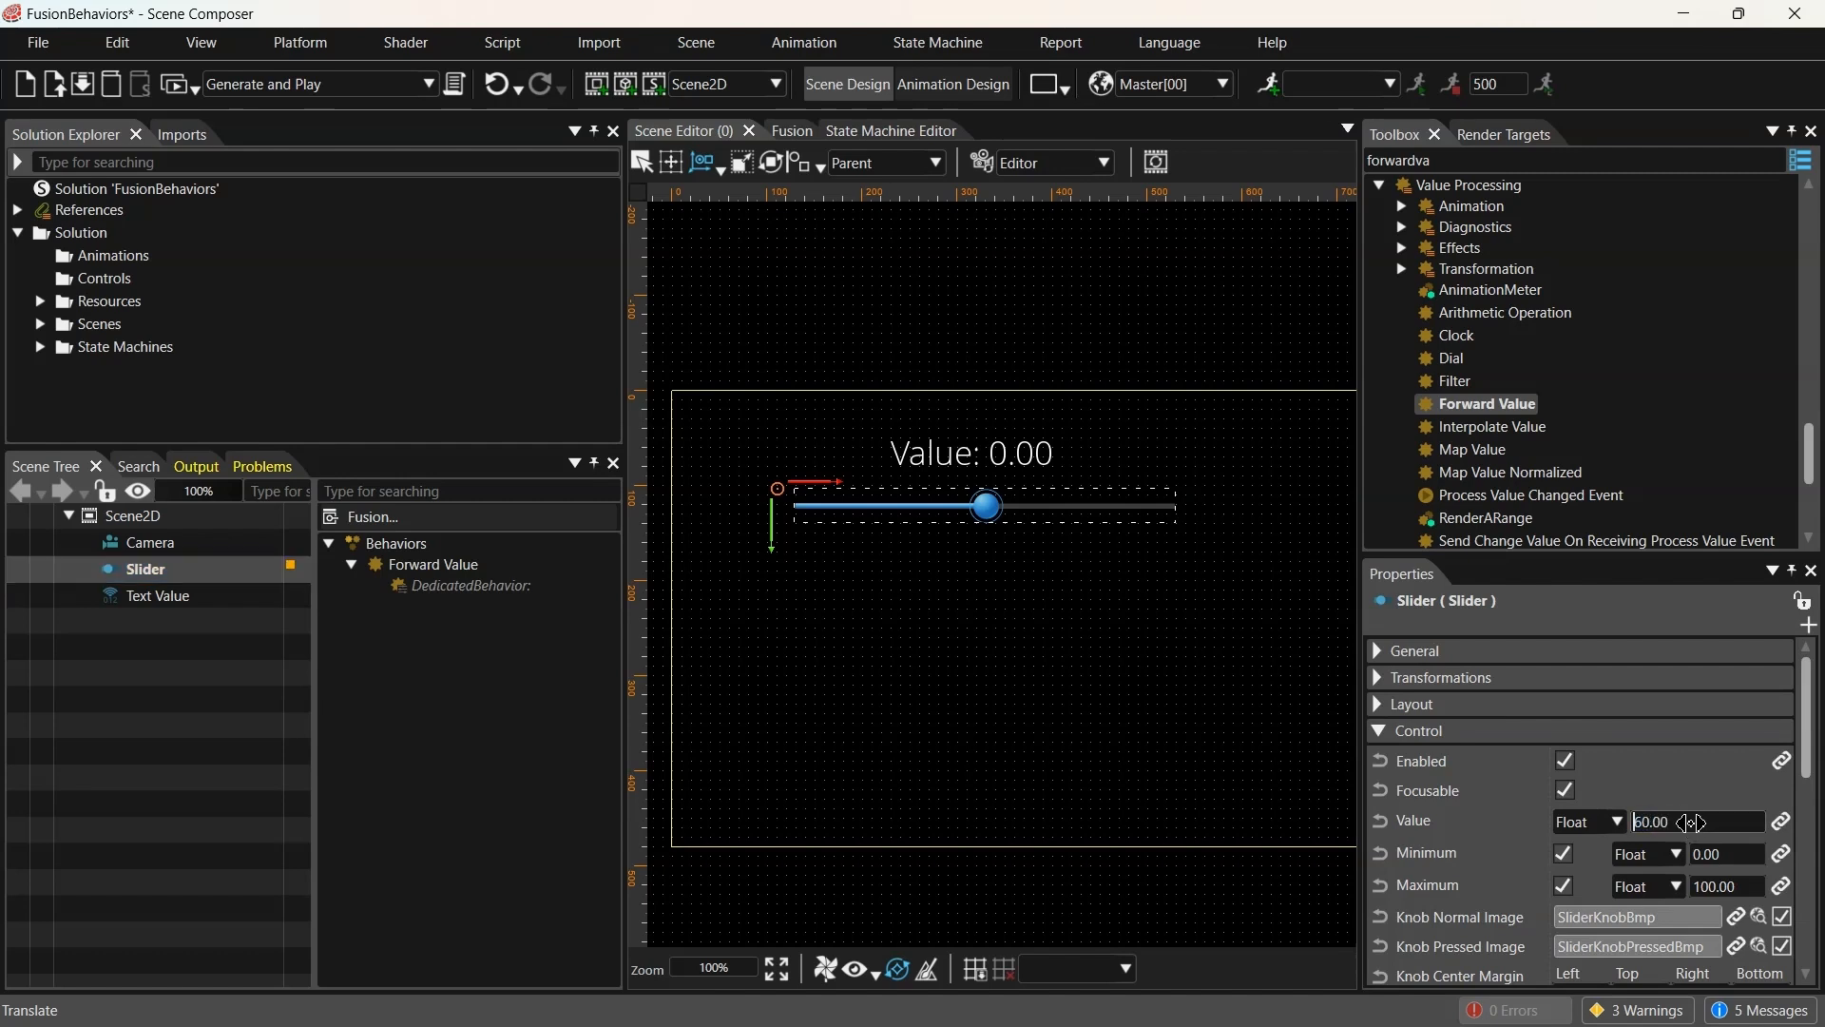
key(Return)
click(1692, 823)
text(50)
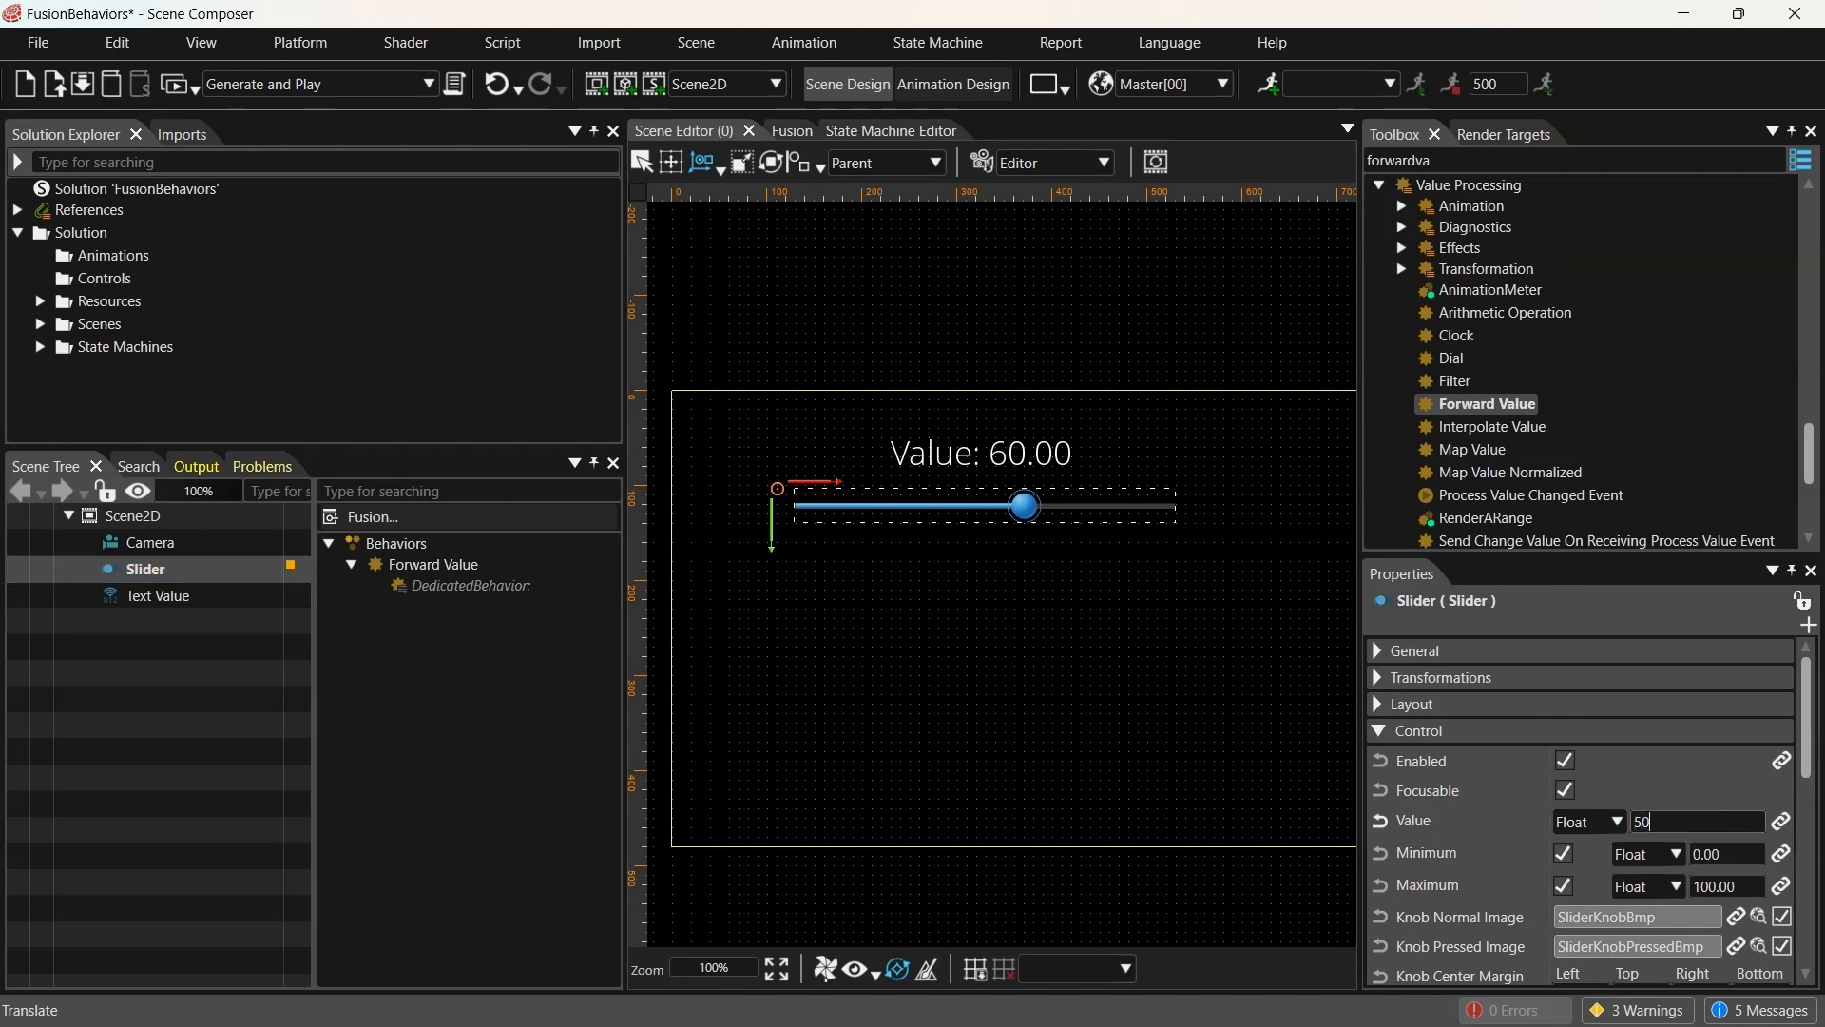
key(Return)
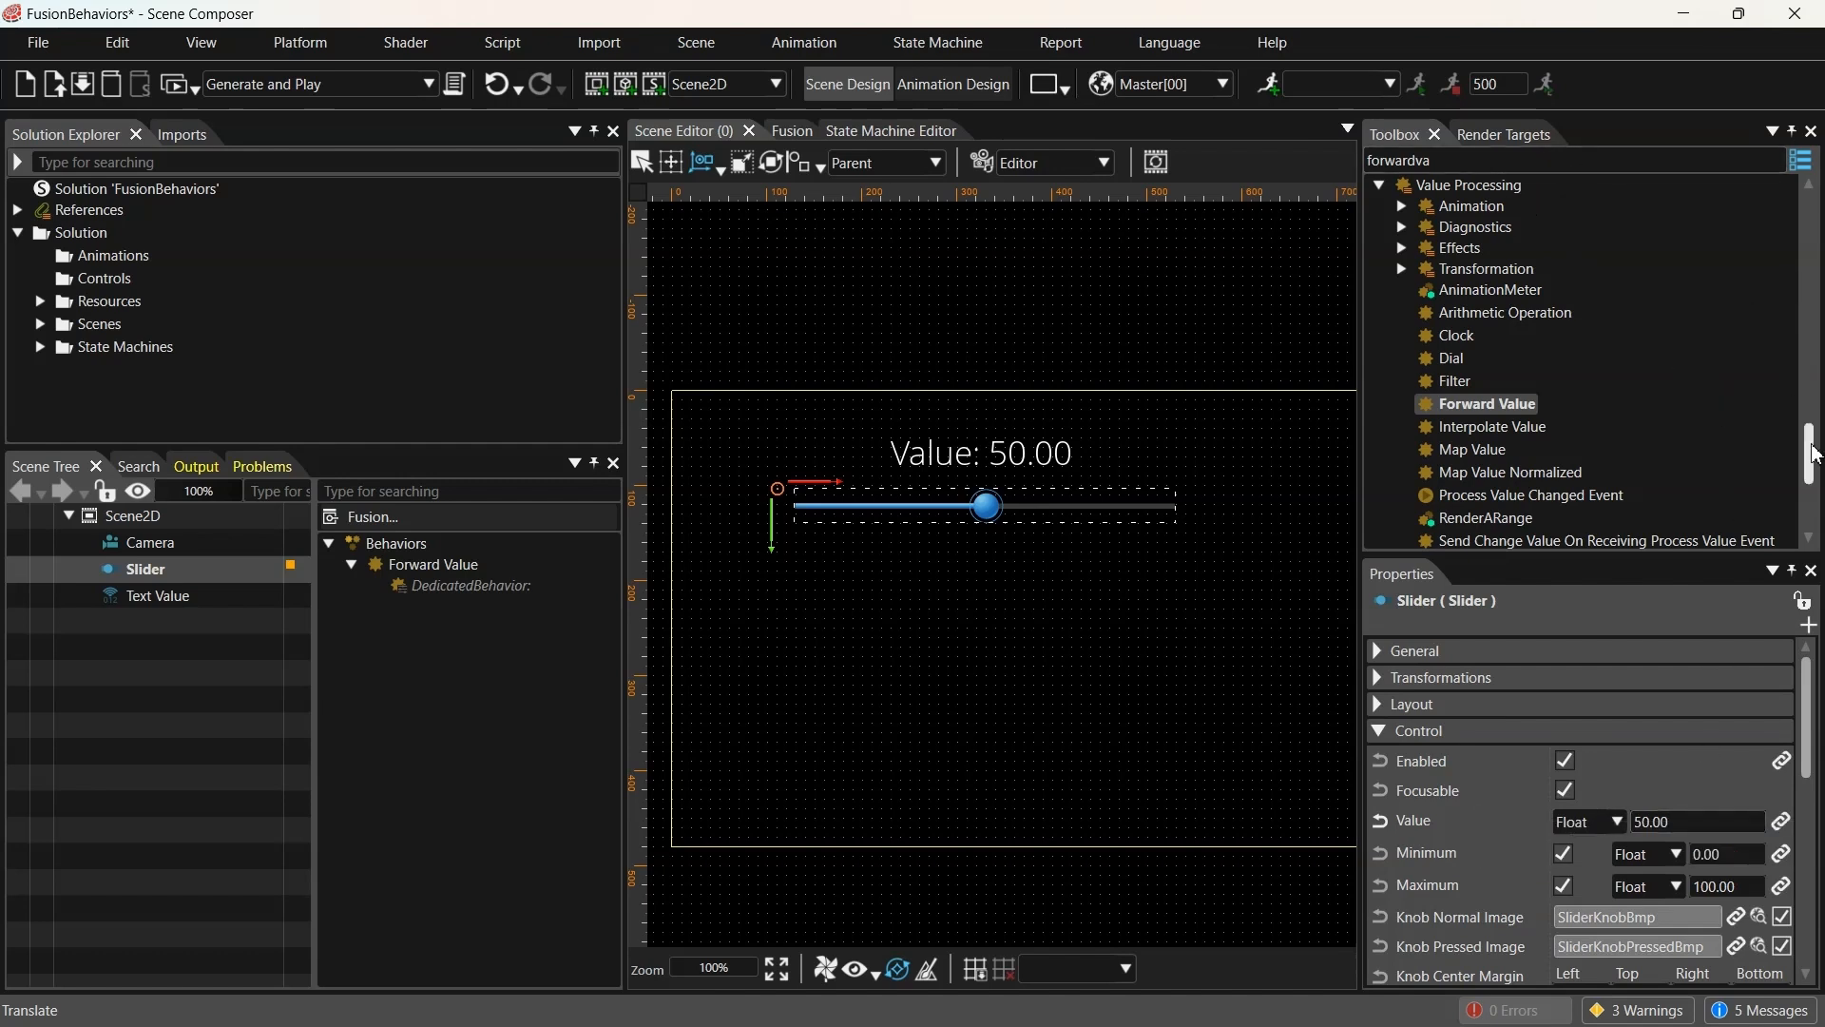
Add a 2D text node to Scene2D and place it just below the slider
scroll(1777, 350, up, 10)
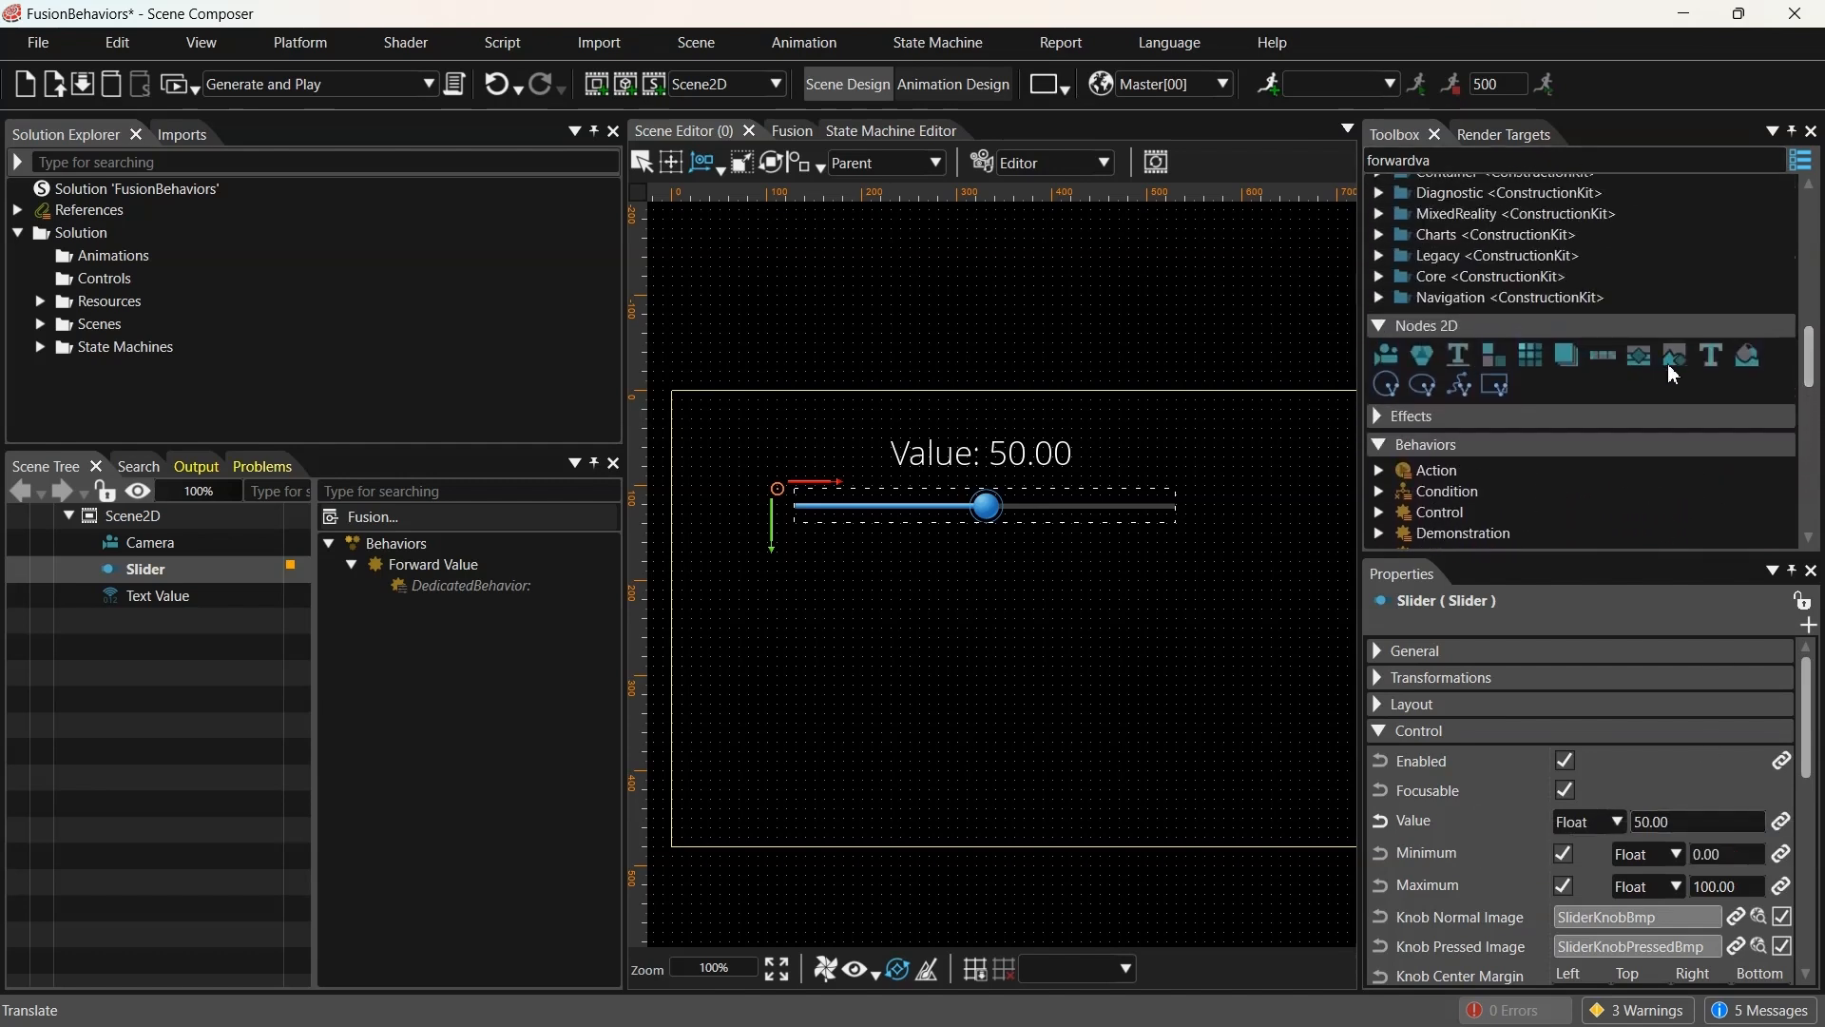
click(1717, 362)
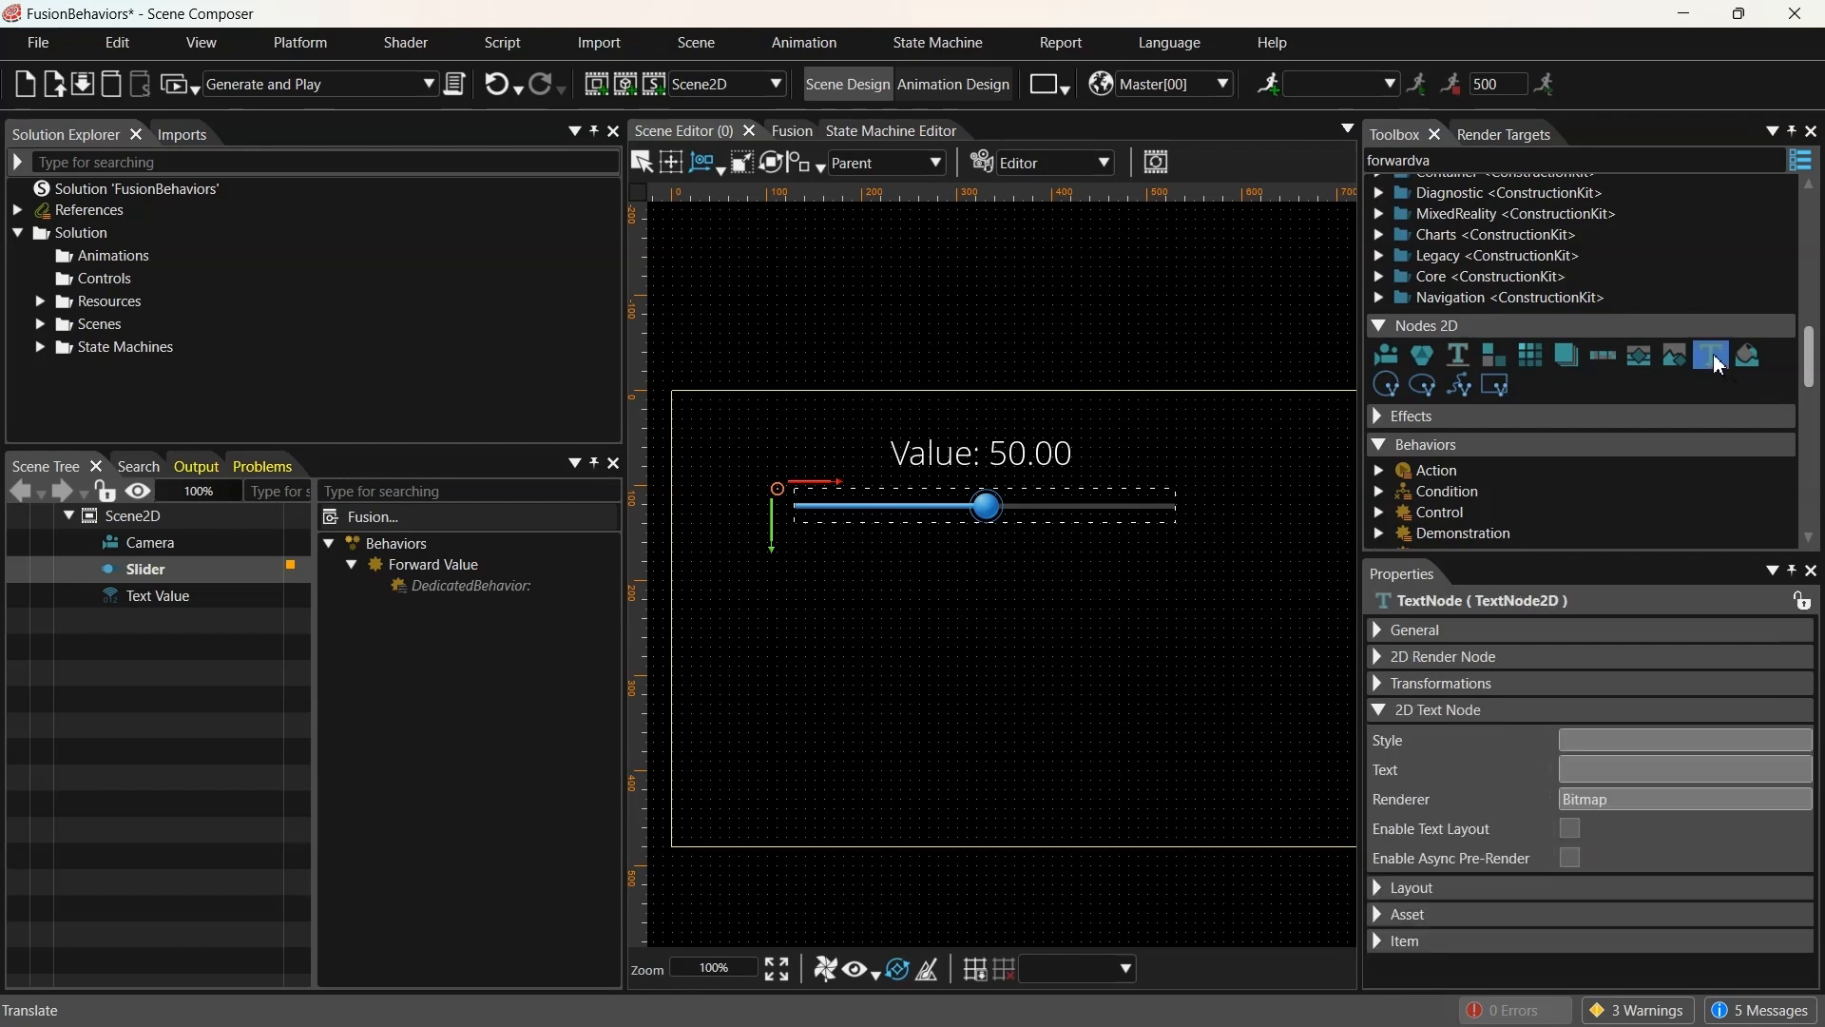
drag(1717, 361, 195, 684)
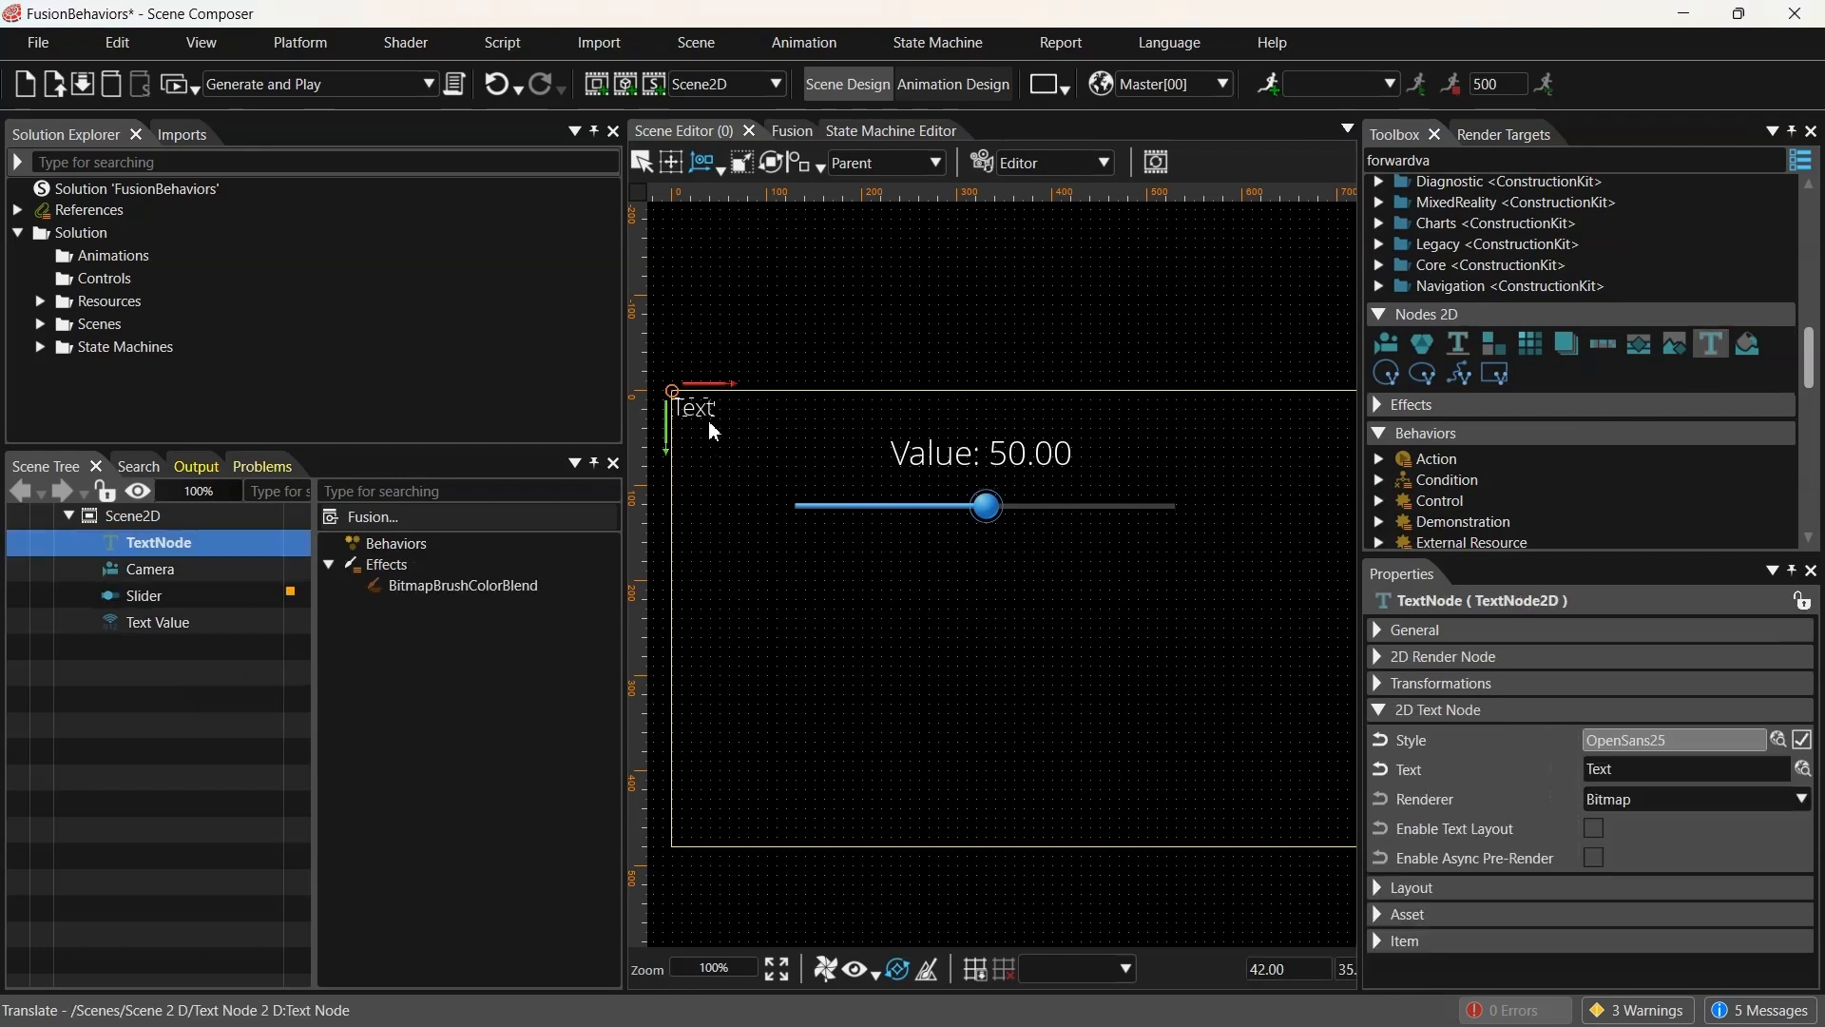
drag(699, 411, 926, 561)
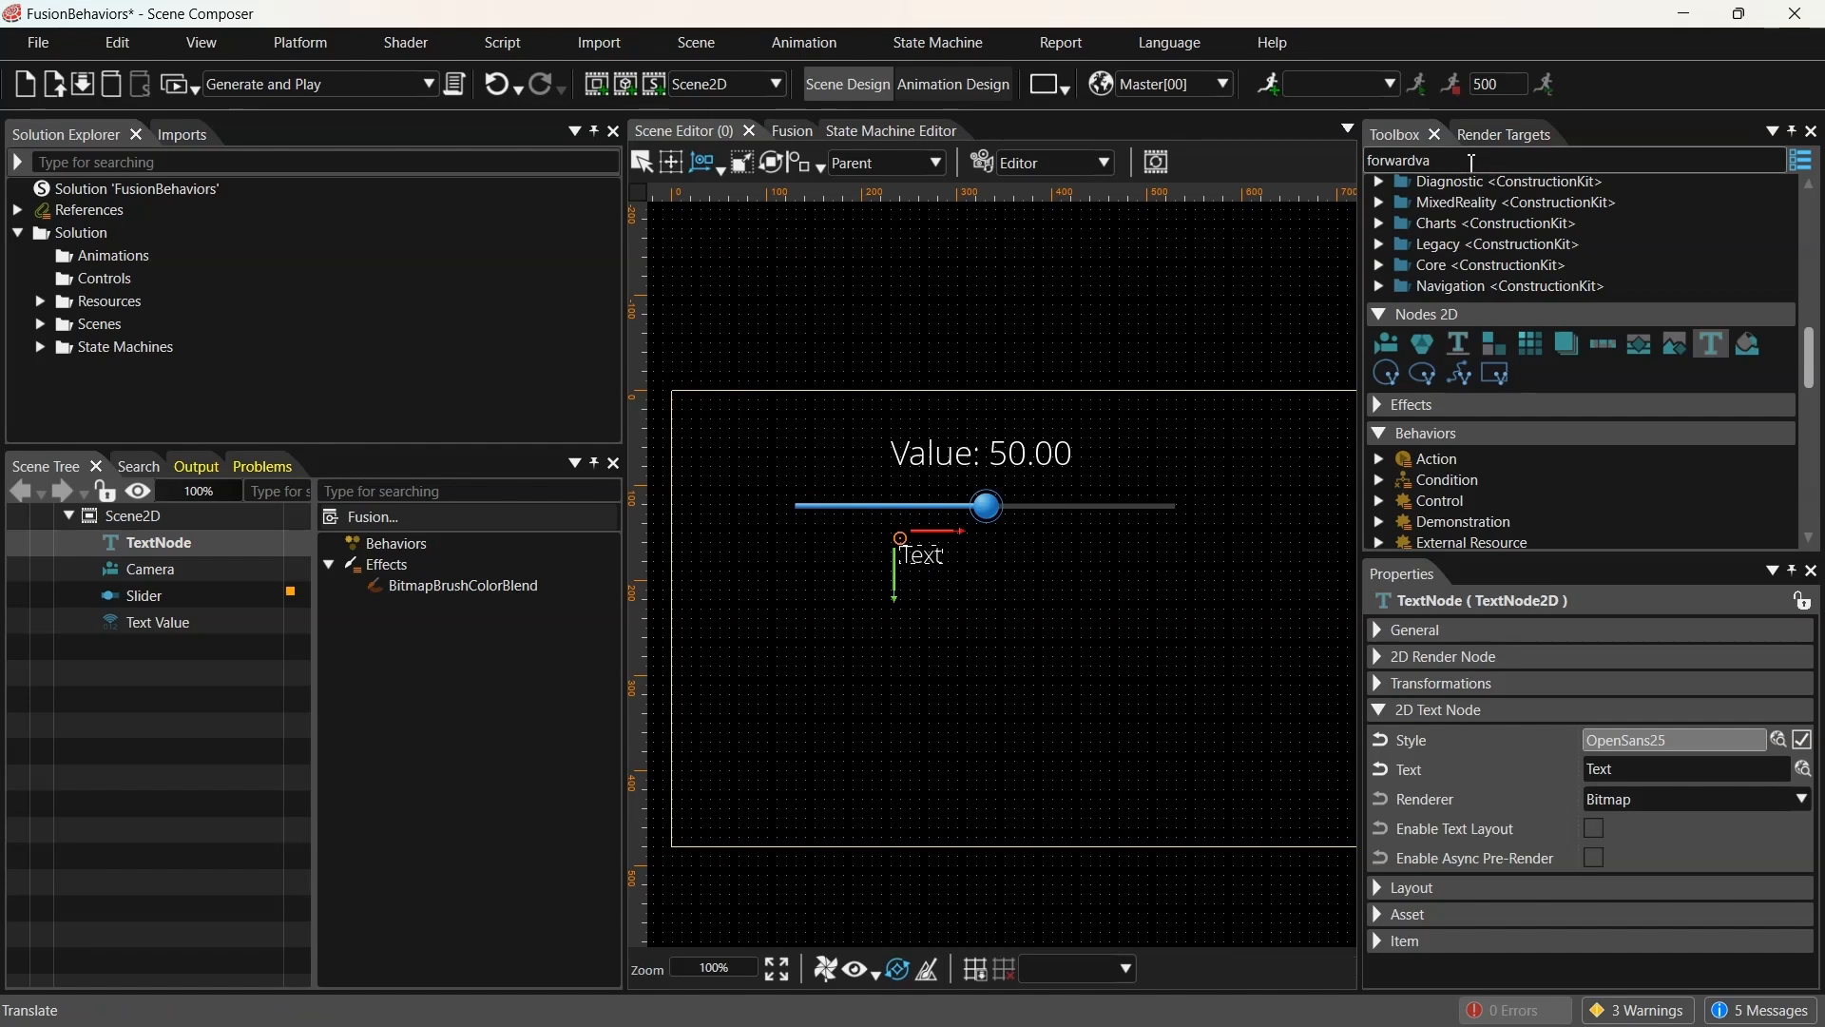
Find the Provide Text behavior, attach it to the TextNode and show the behavior's properties
click(1471, 163)
text(providete)
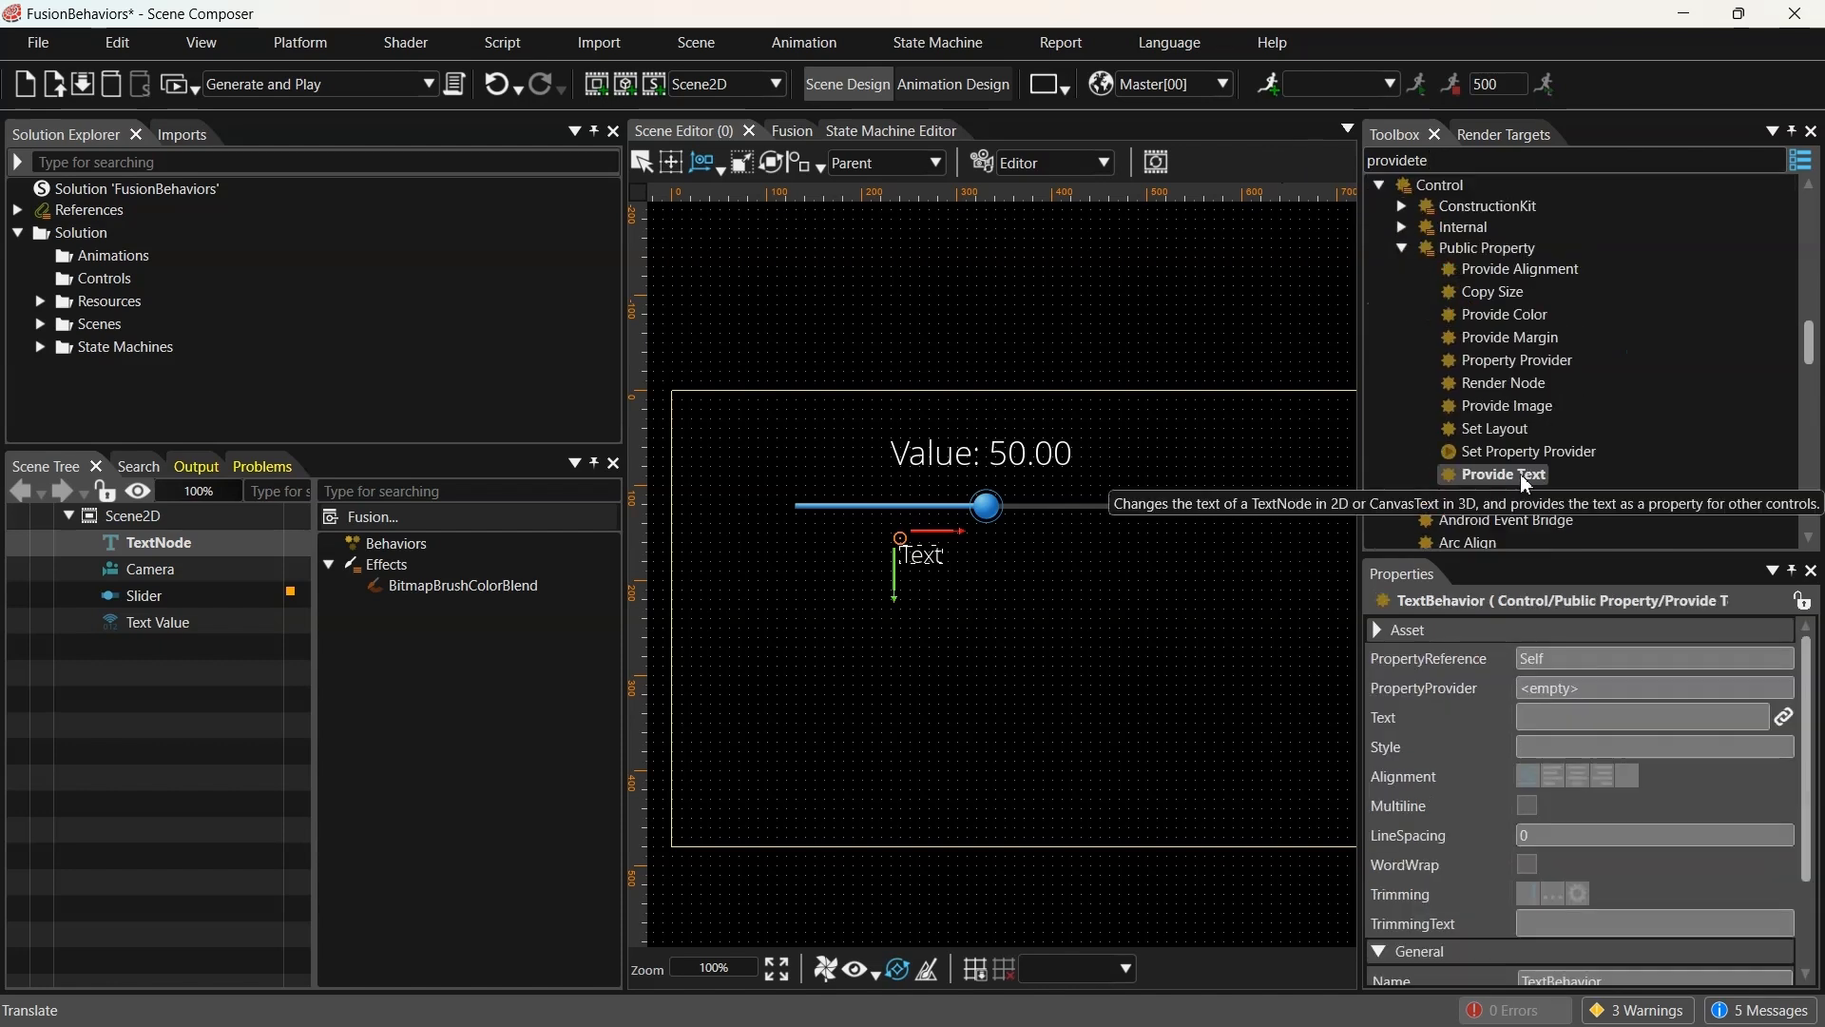
drag(1520, 473, 180, 539)
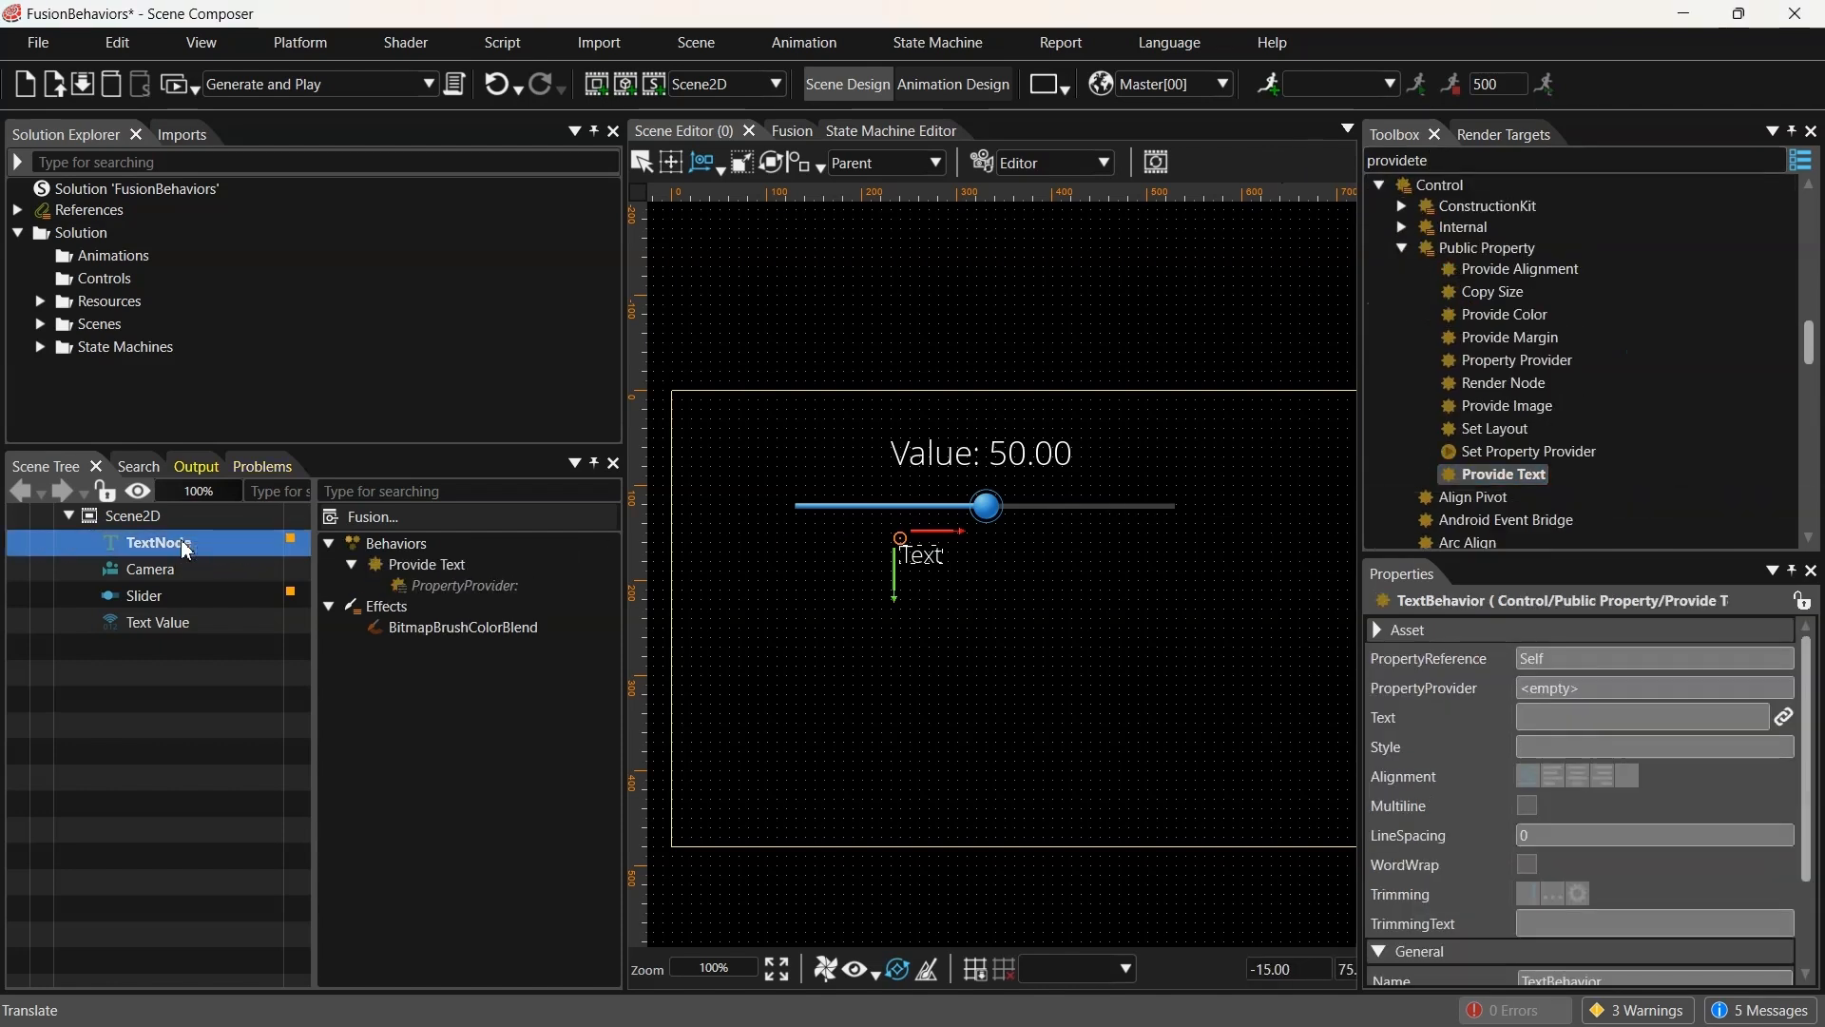
click(430, 563)
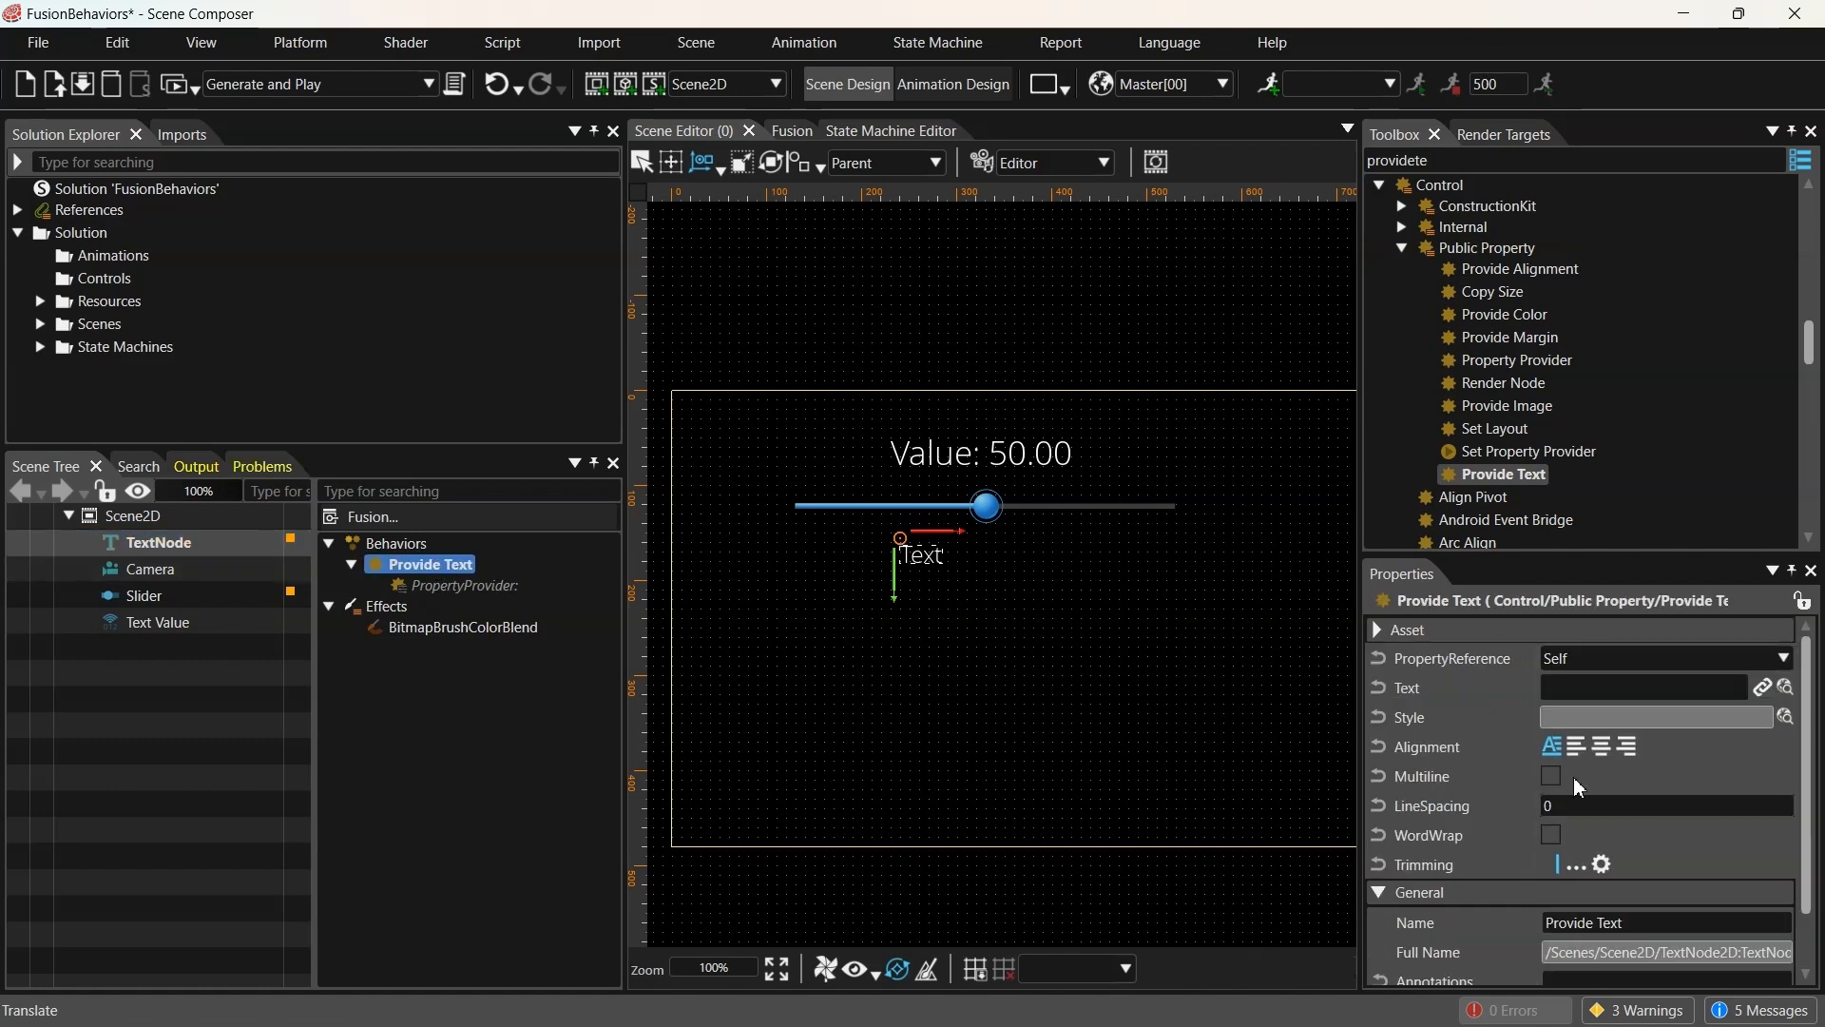
Set the Provide Text behavior's text to "BehaviorText"
click(1624, 693)
text(BehaviorText)
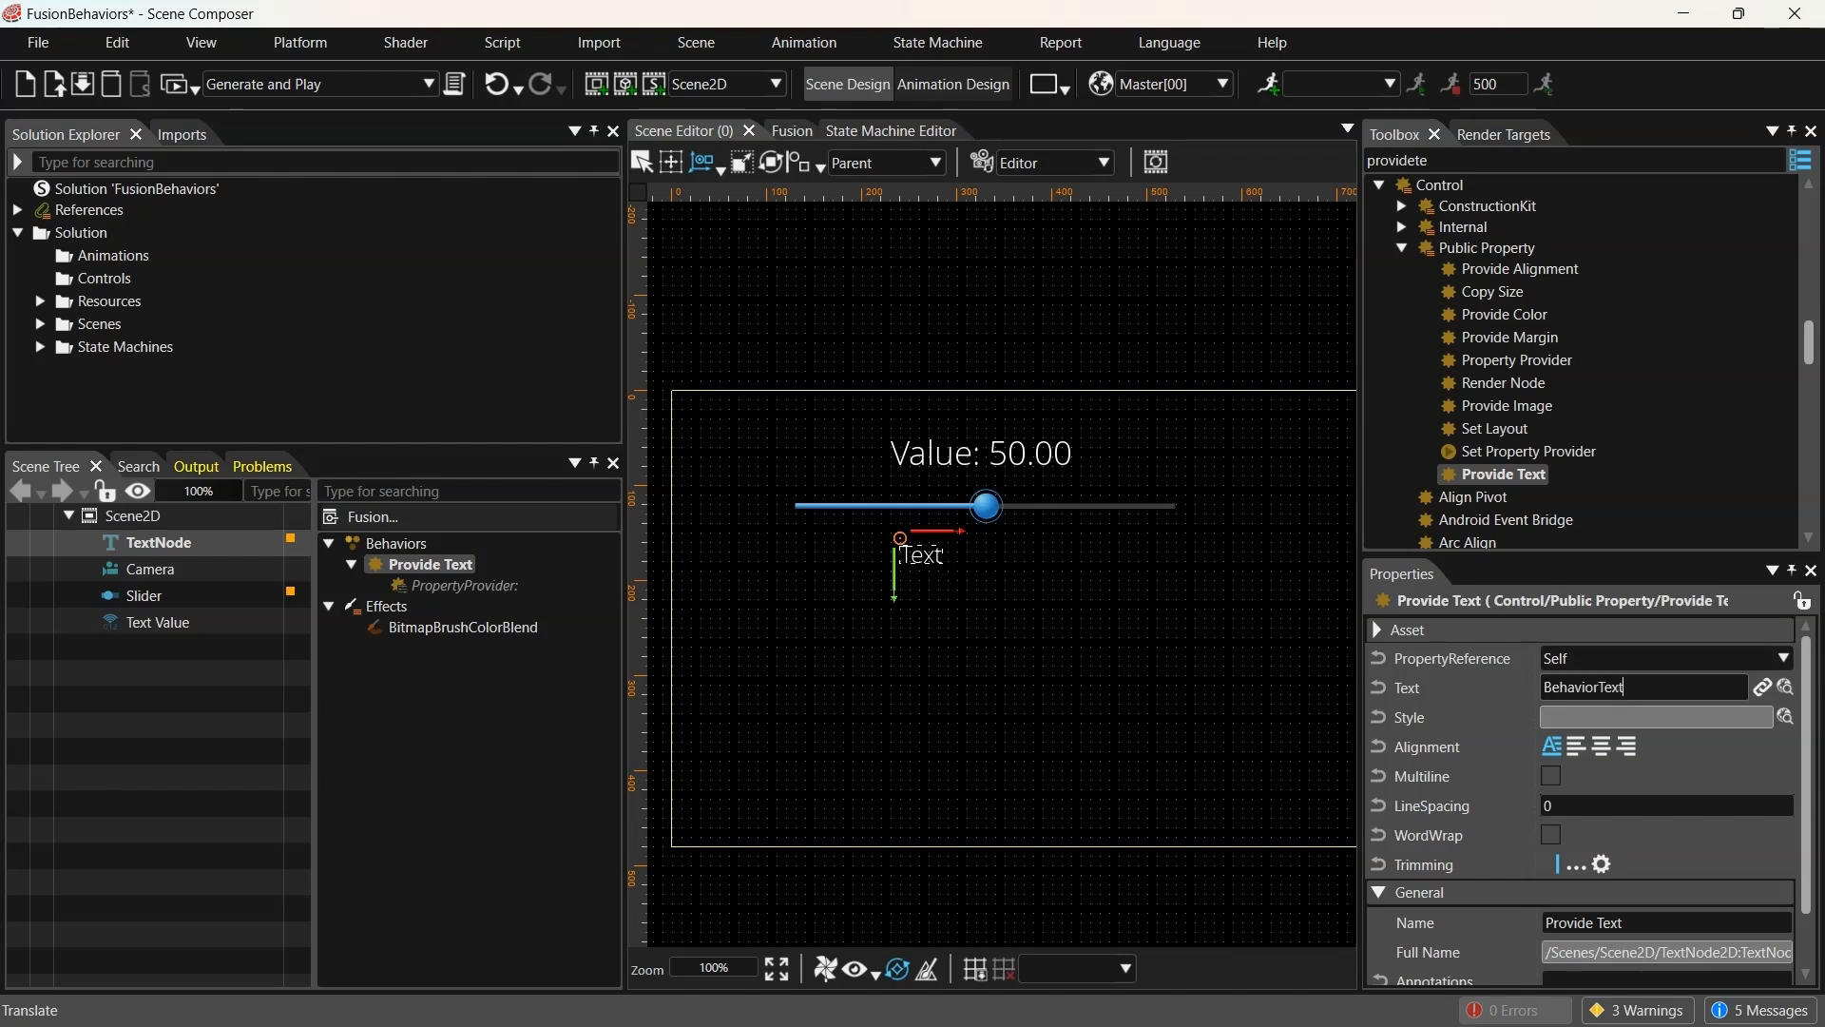
key(Return)
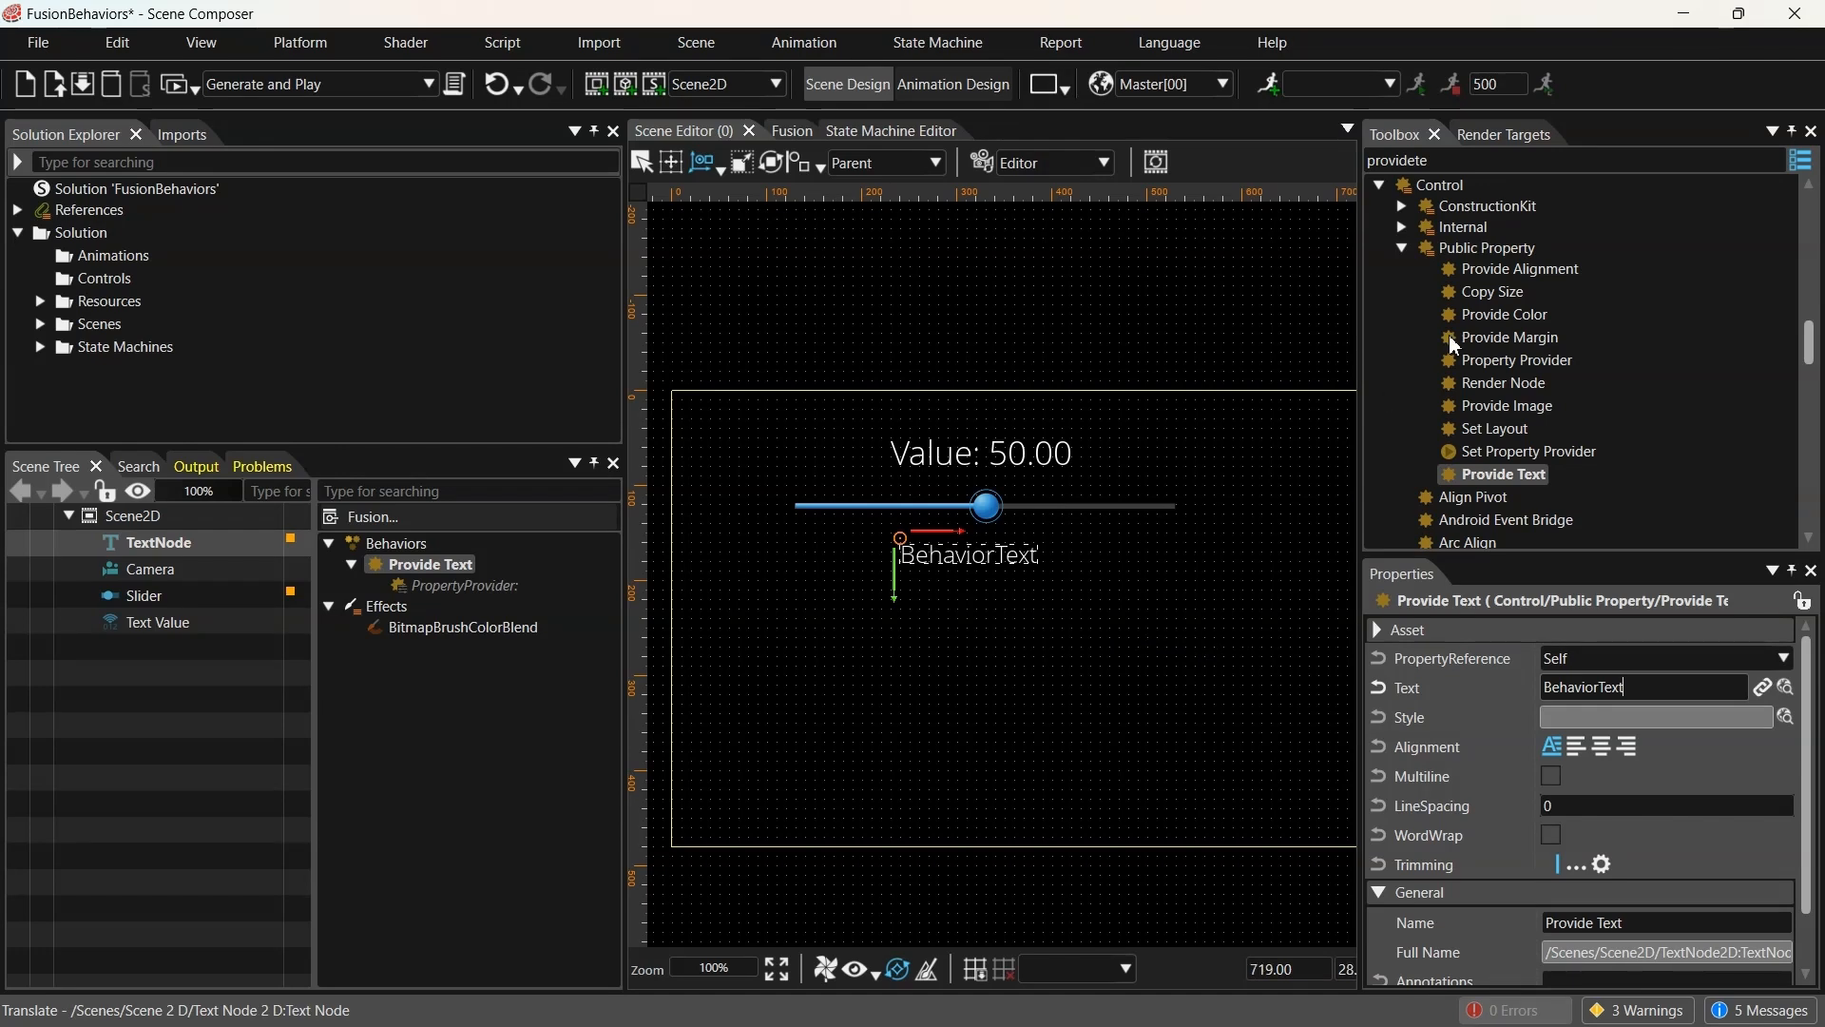
Find the Value behavior among the value processing behaviors, attach it to the TextNode and show its properties
click(1505, 162)
double_click(1504, 162)
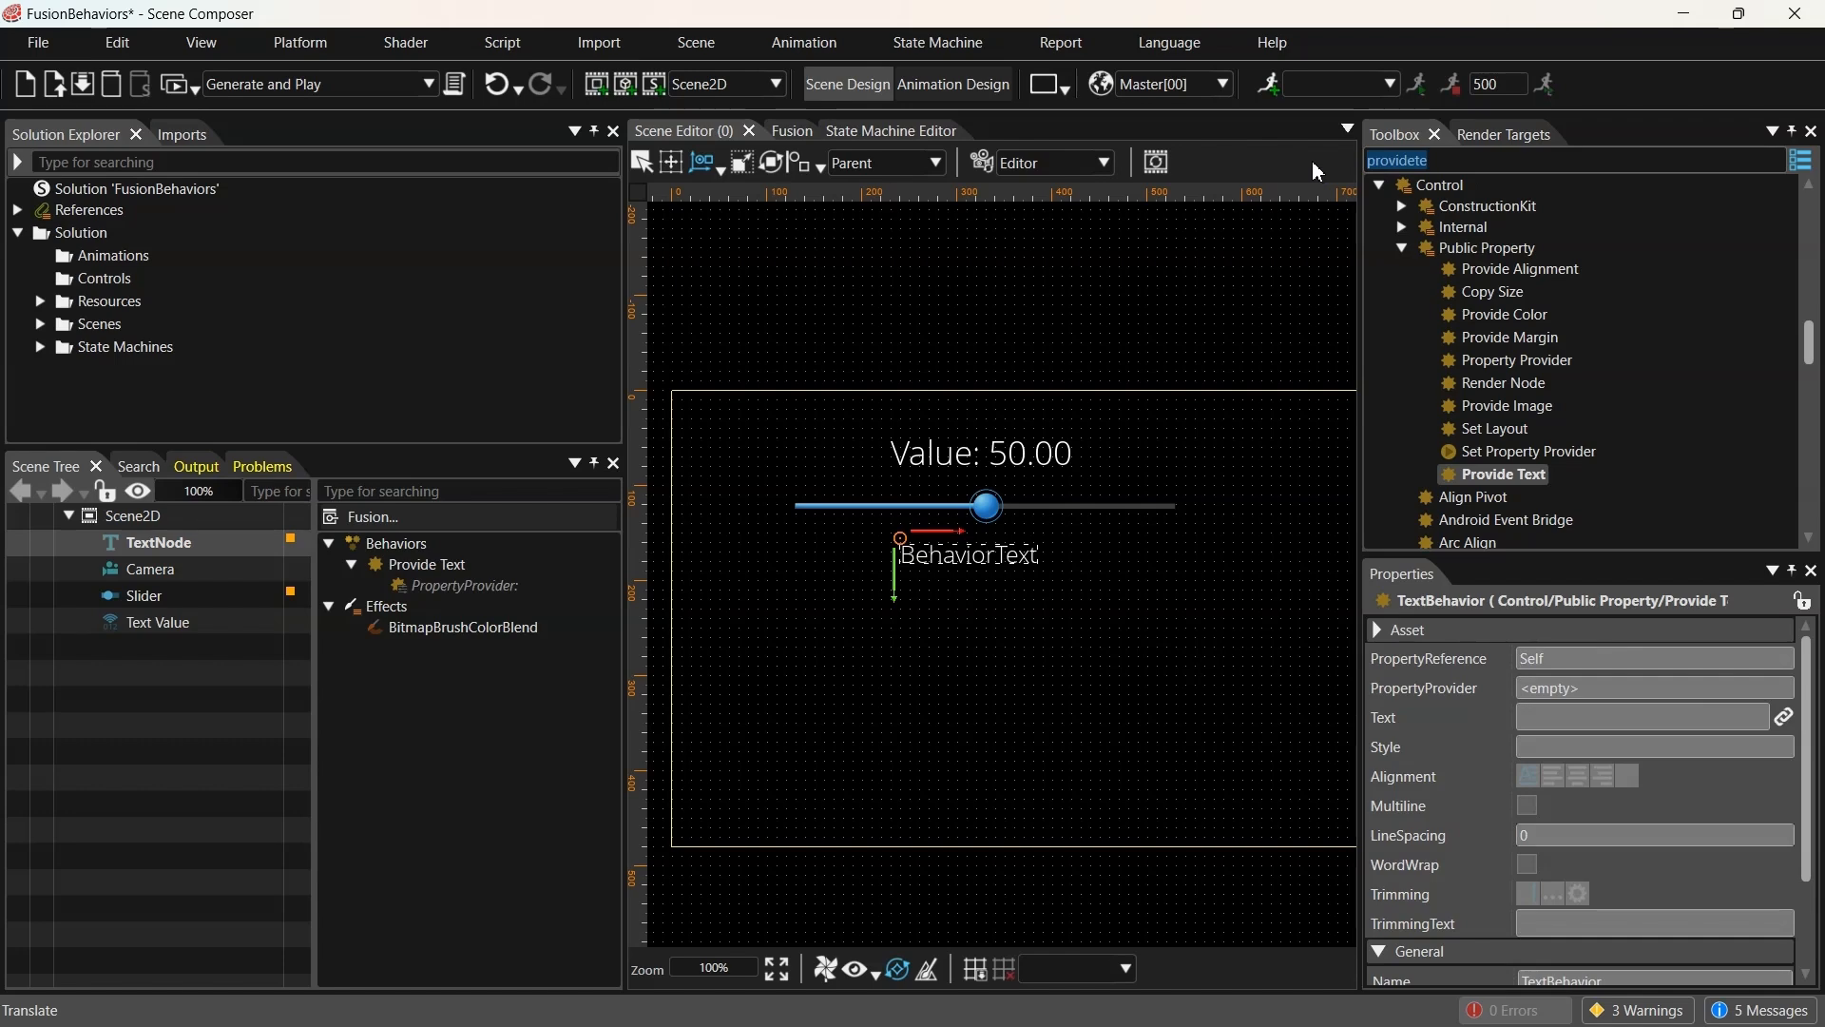
text(value)
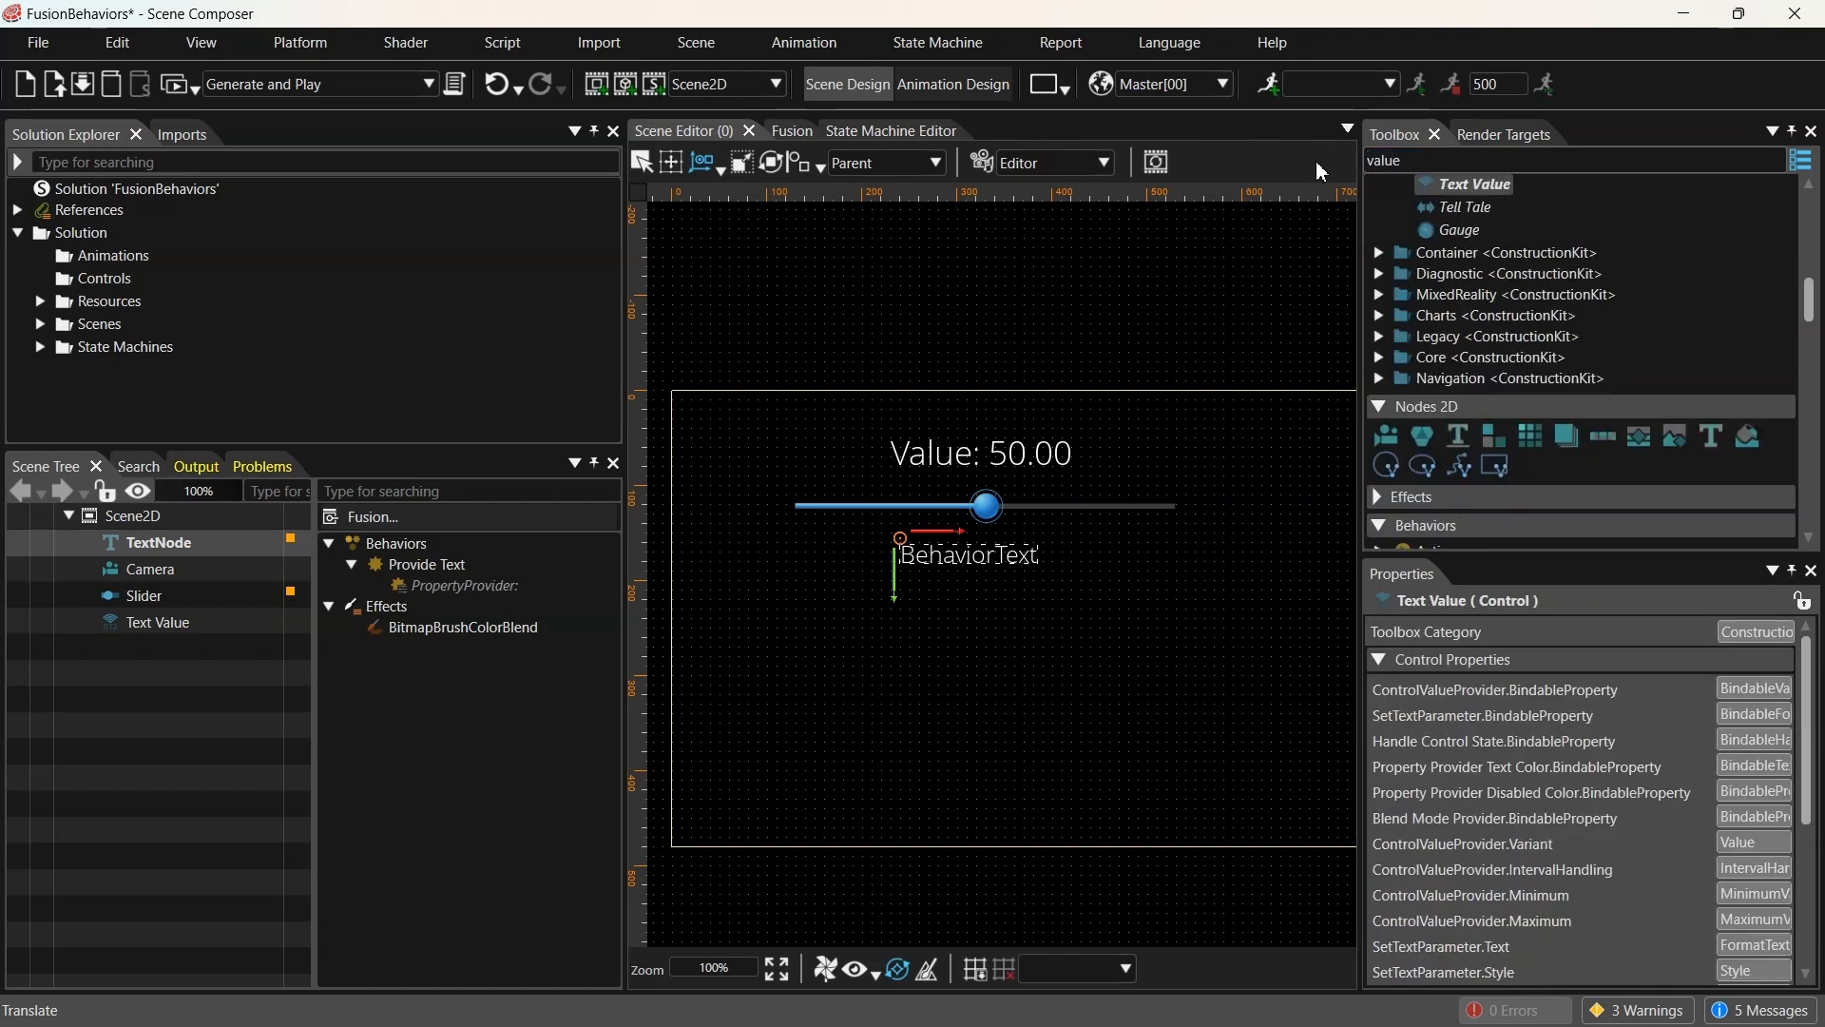
click(1502, 187)
key(Down)
key(Down)
key(Down)
key(Down)
key(Down)
key(Down)
key(Down)
key(Down)
key(Down)
key(Down)
key(Down)
key(Down)
key(Down)
key(Down)
key(Down)
key(Down)
key(Down)
key(Down)
key(Down)
key(Down)
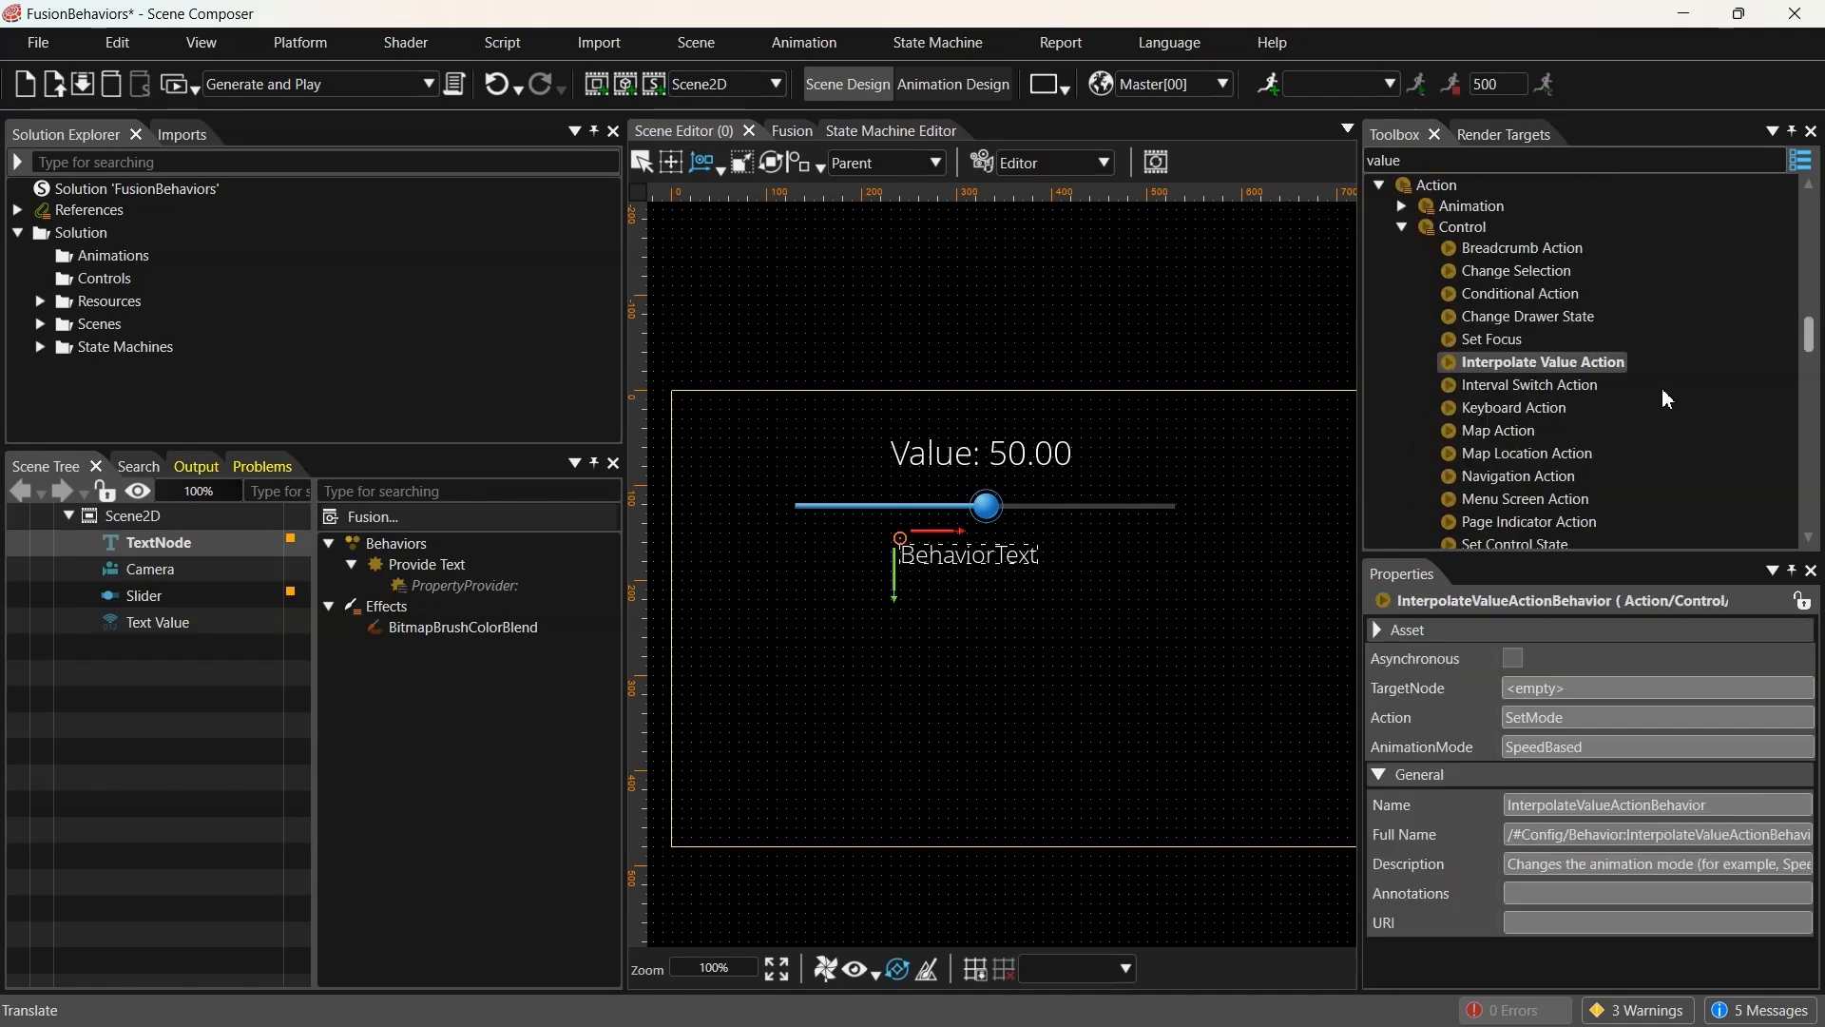
key(Down)
key(Down)
key(Down)
key(Down)
key(Down)
key(Down)
key(Down)
key(Down)
key(Down)
key(Down)
key(Down)
key(Down)
key(Down)
key(Down)
key(Down)
key(Down)
key(Down)
key(Down)
key(Down)
key(Down)
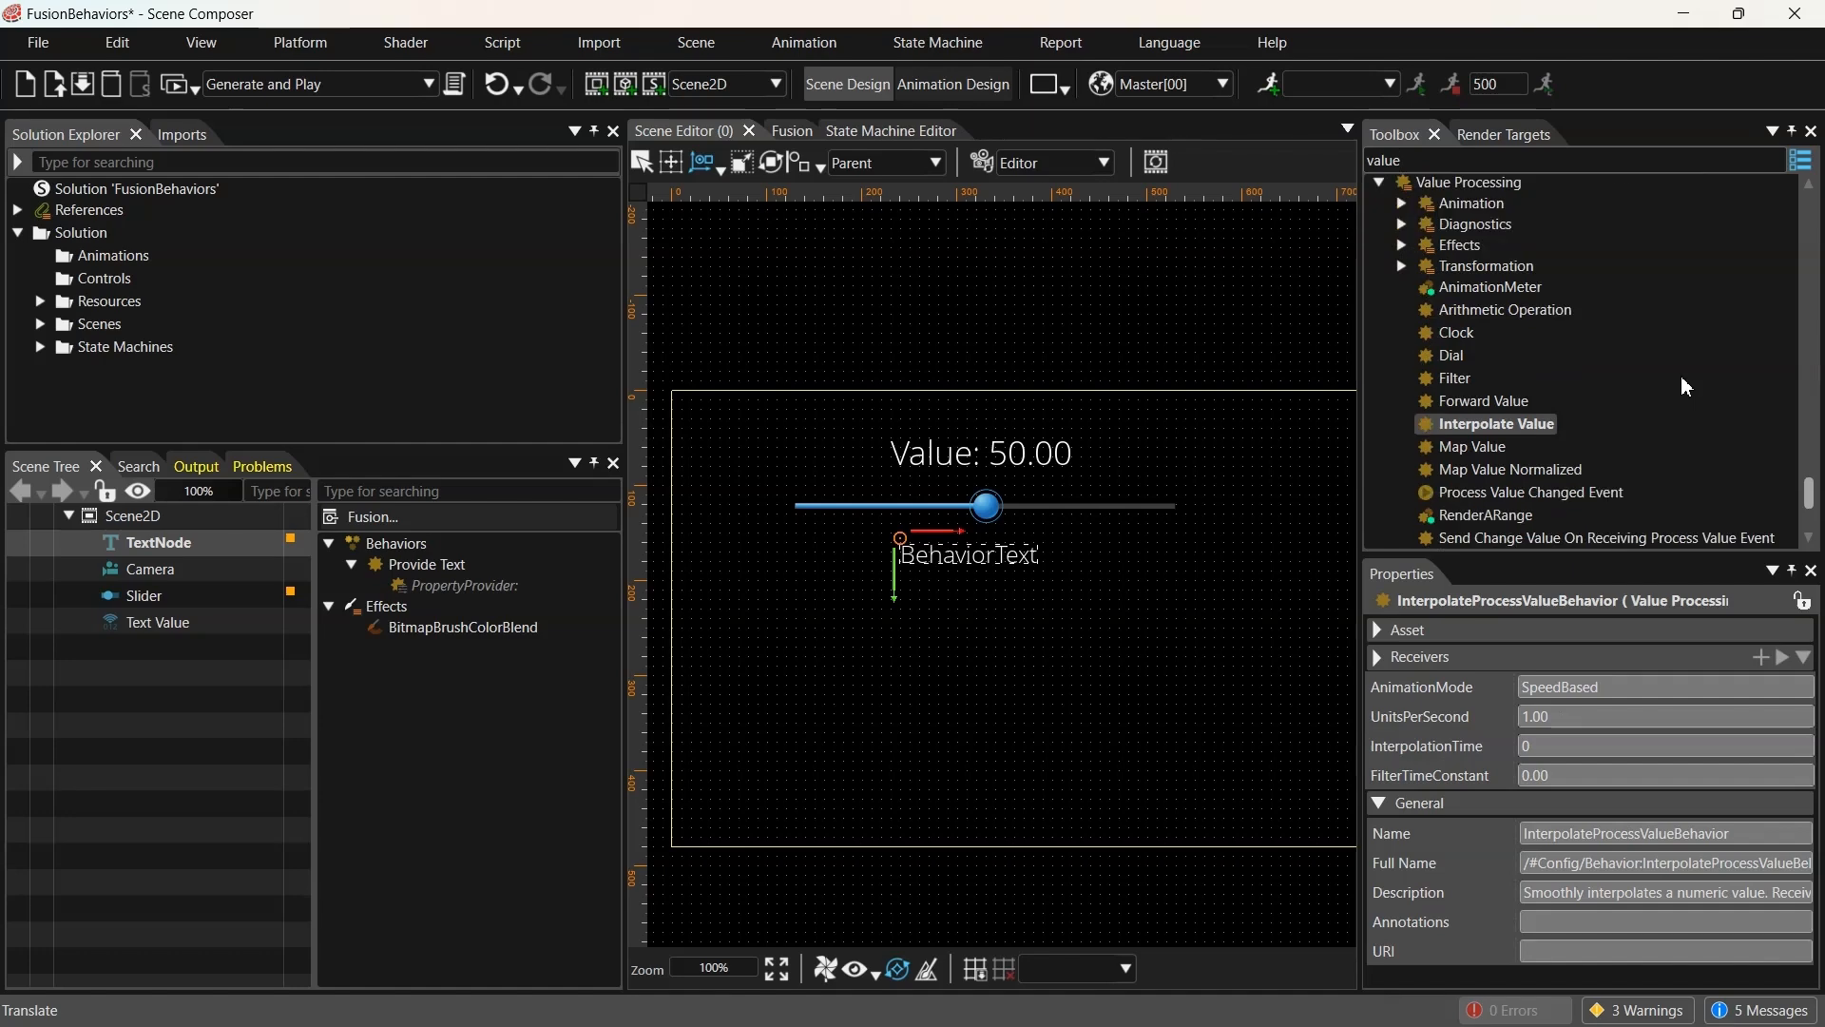
key(Down)
key(Down)
key(Down)
key(Down)
key(Down)
key(Down)
key(Down)
key(Down)
key(Down)
key(Down)
key(Down)
key(Down)
key(Down)
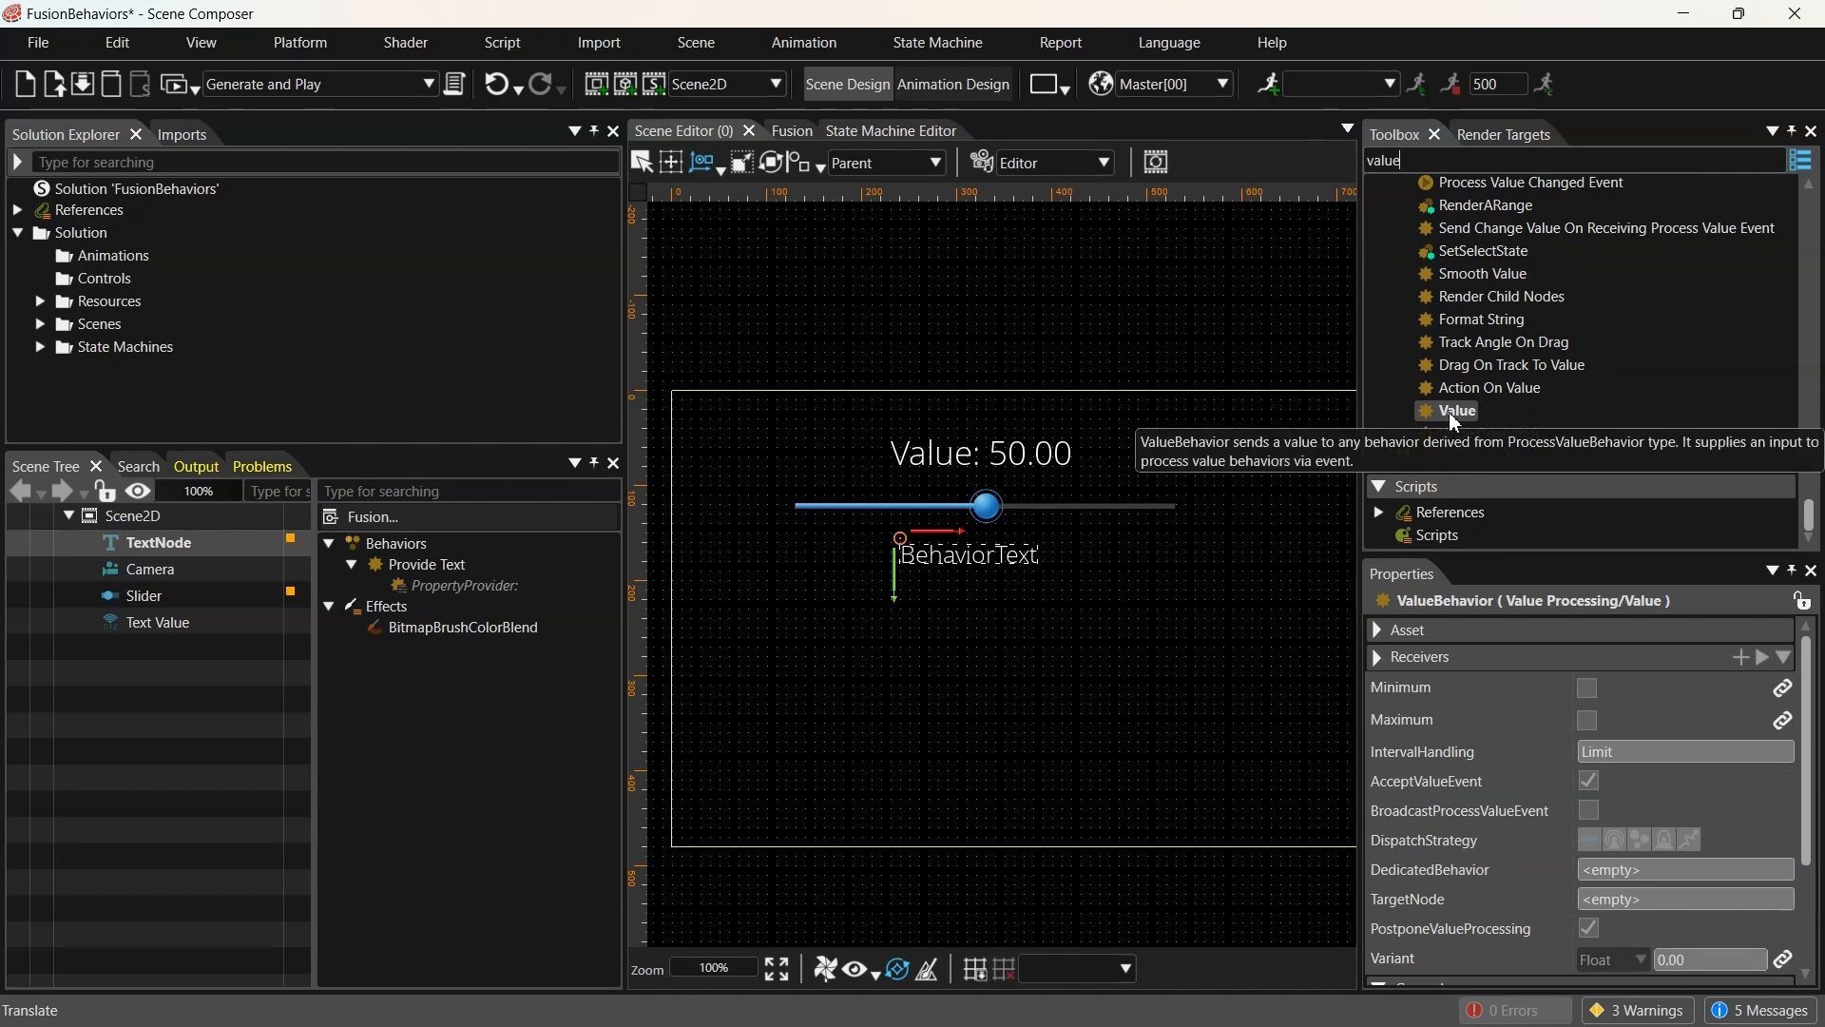
drag(1454, 422, 228, 554)
click(406, 607)
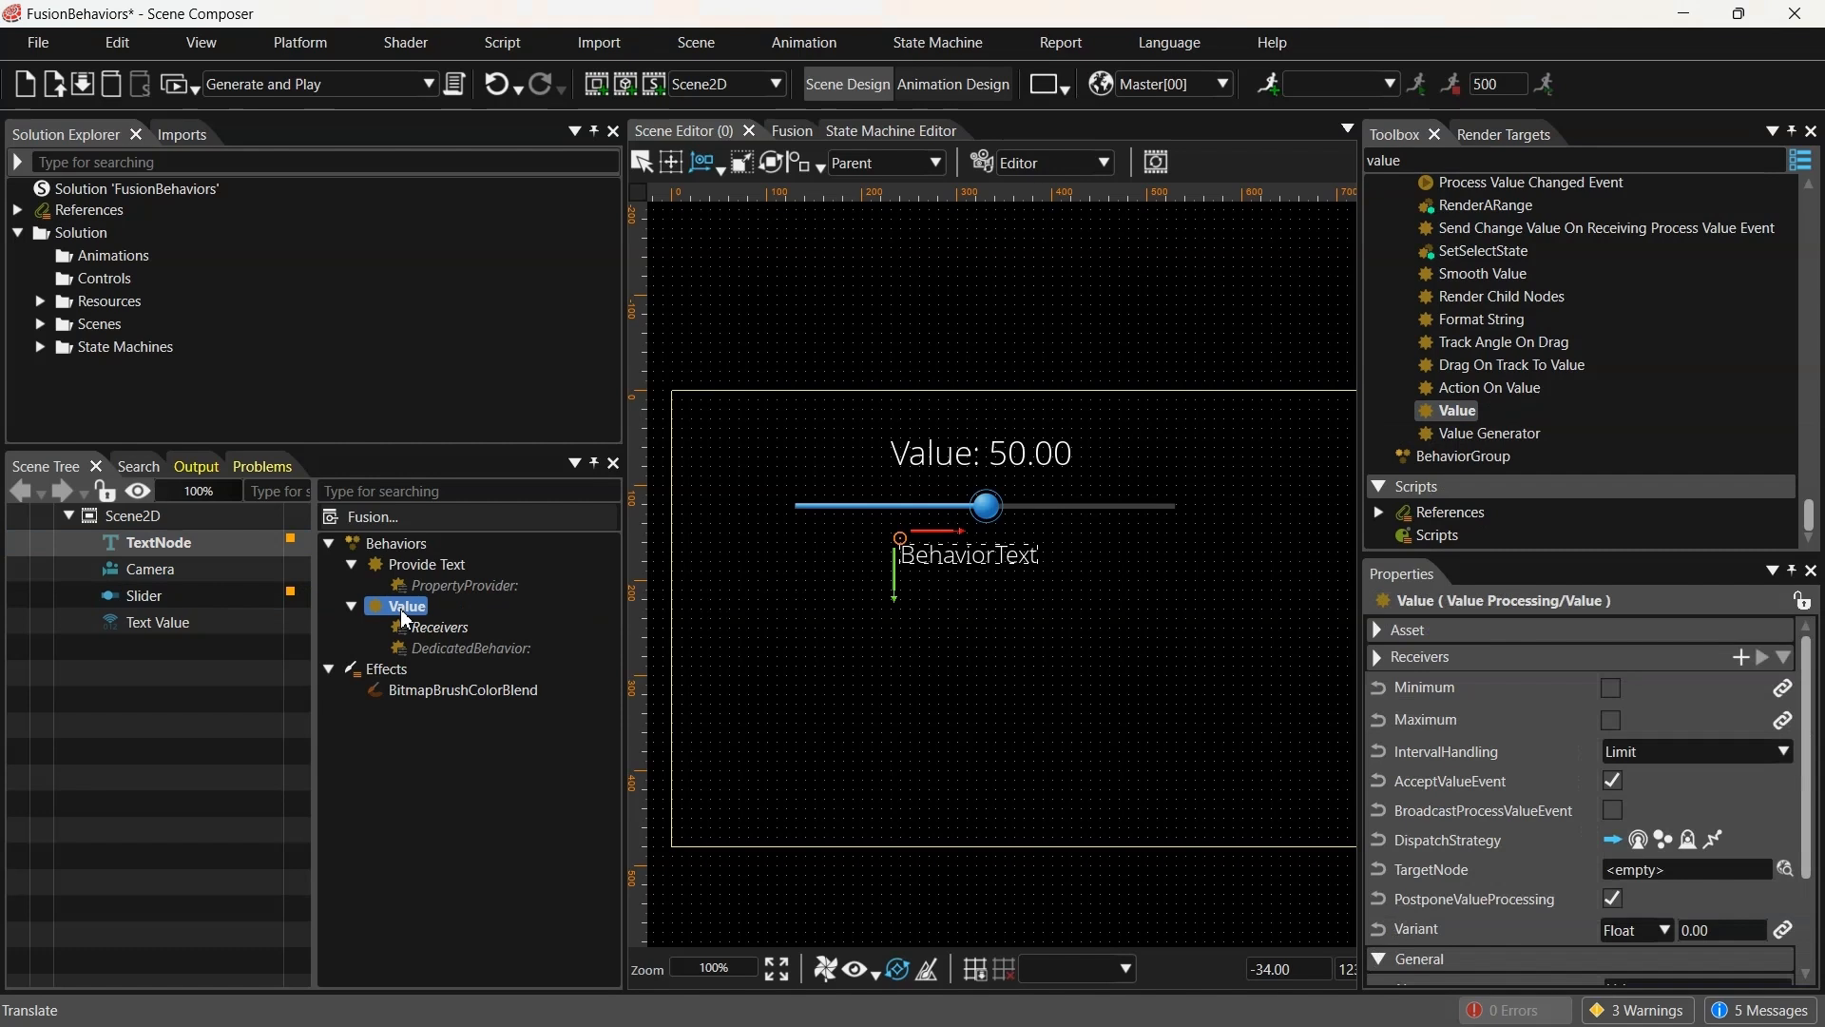
Find the Forward Value behavior and attach a second one to the Slider
click(288, 605)
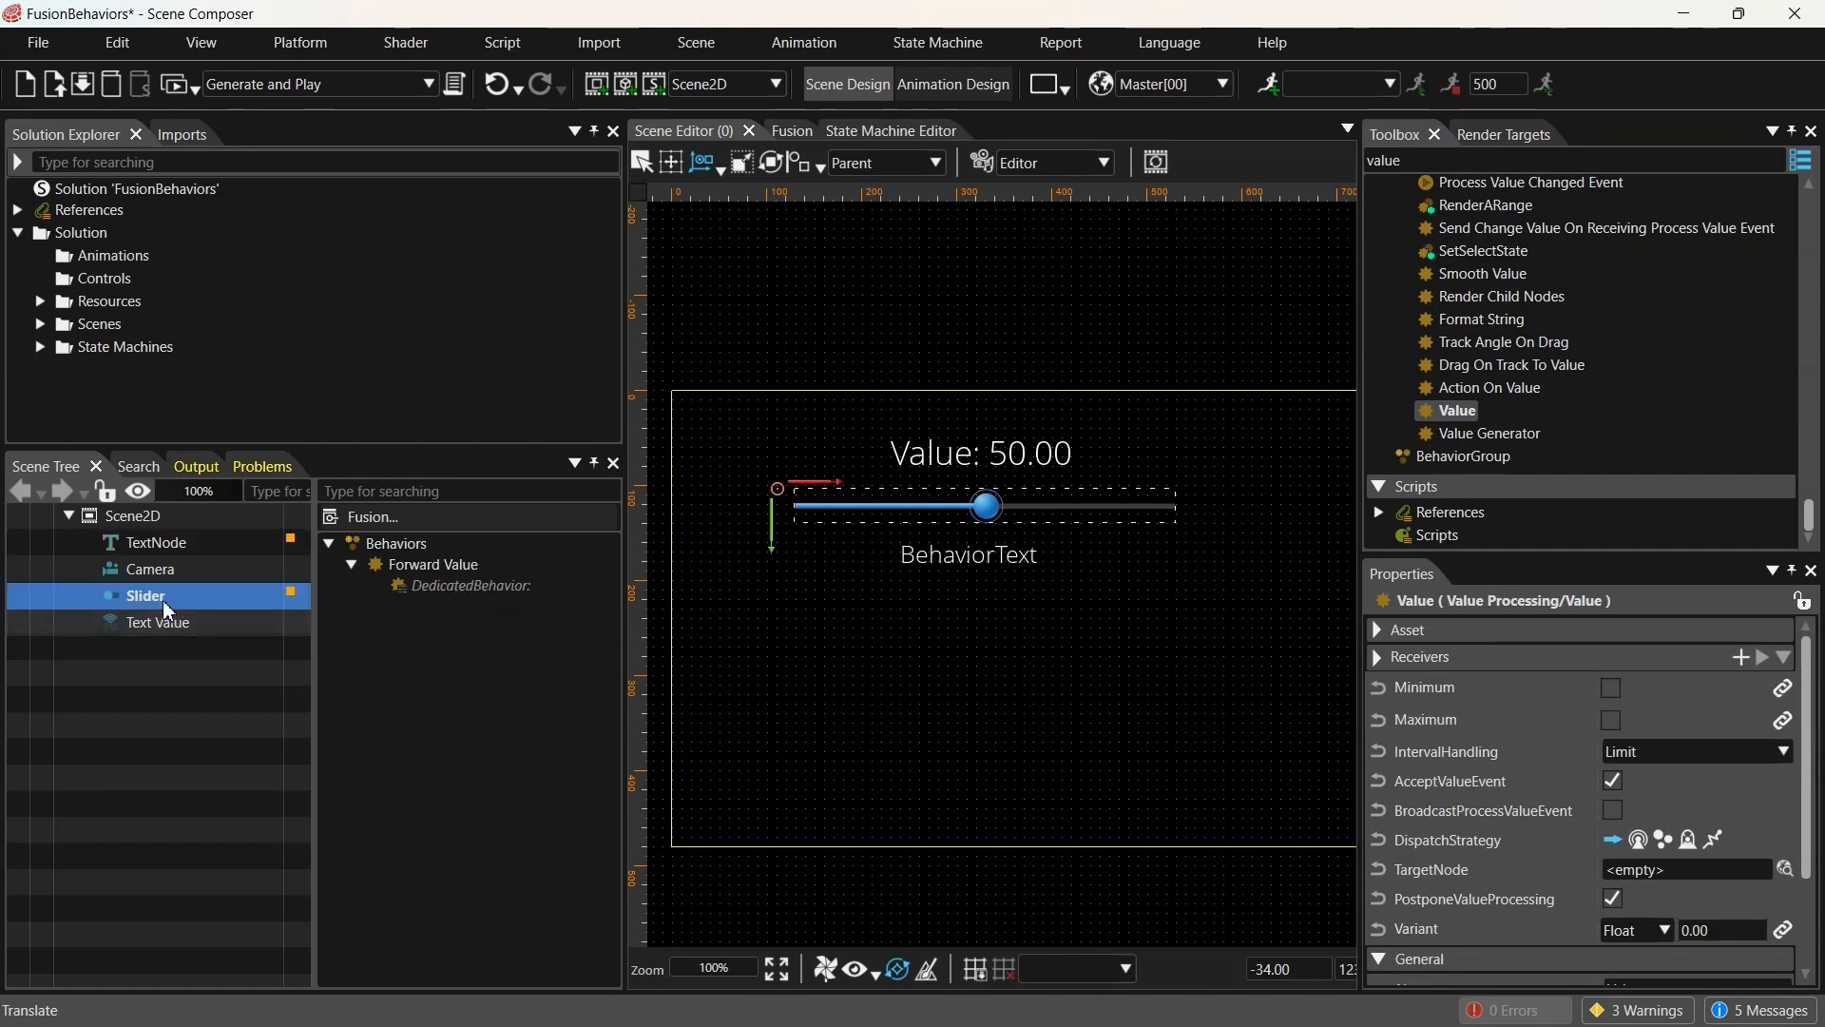
click(1456, 163)
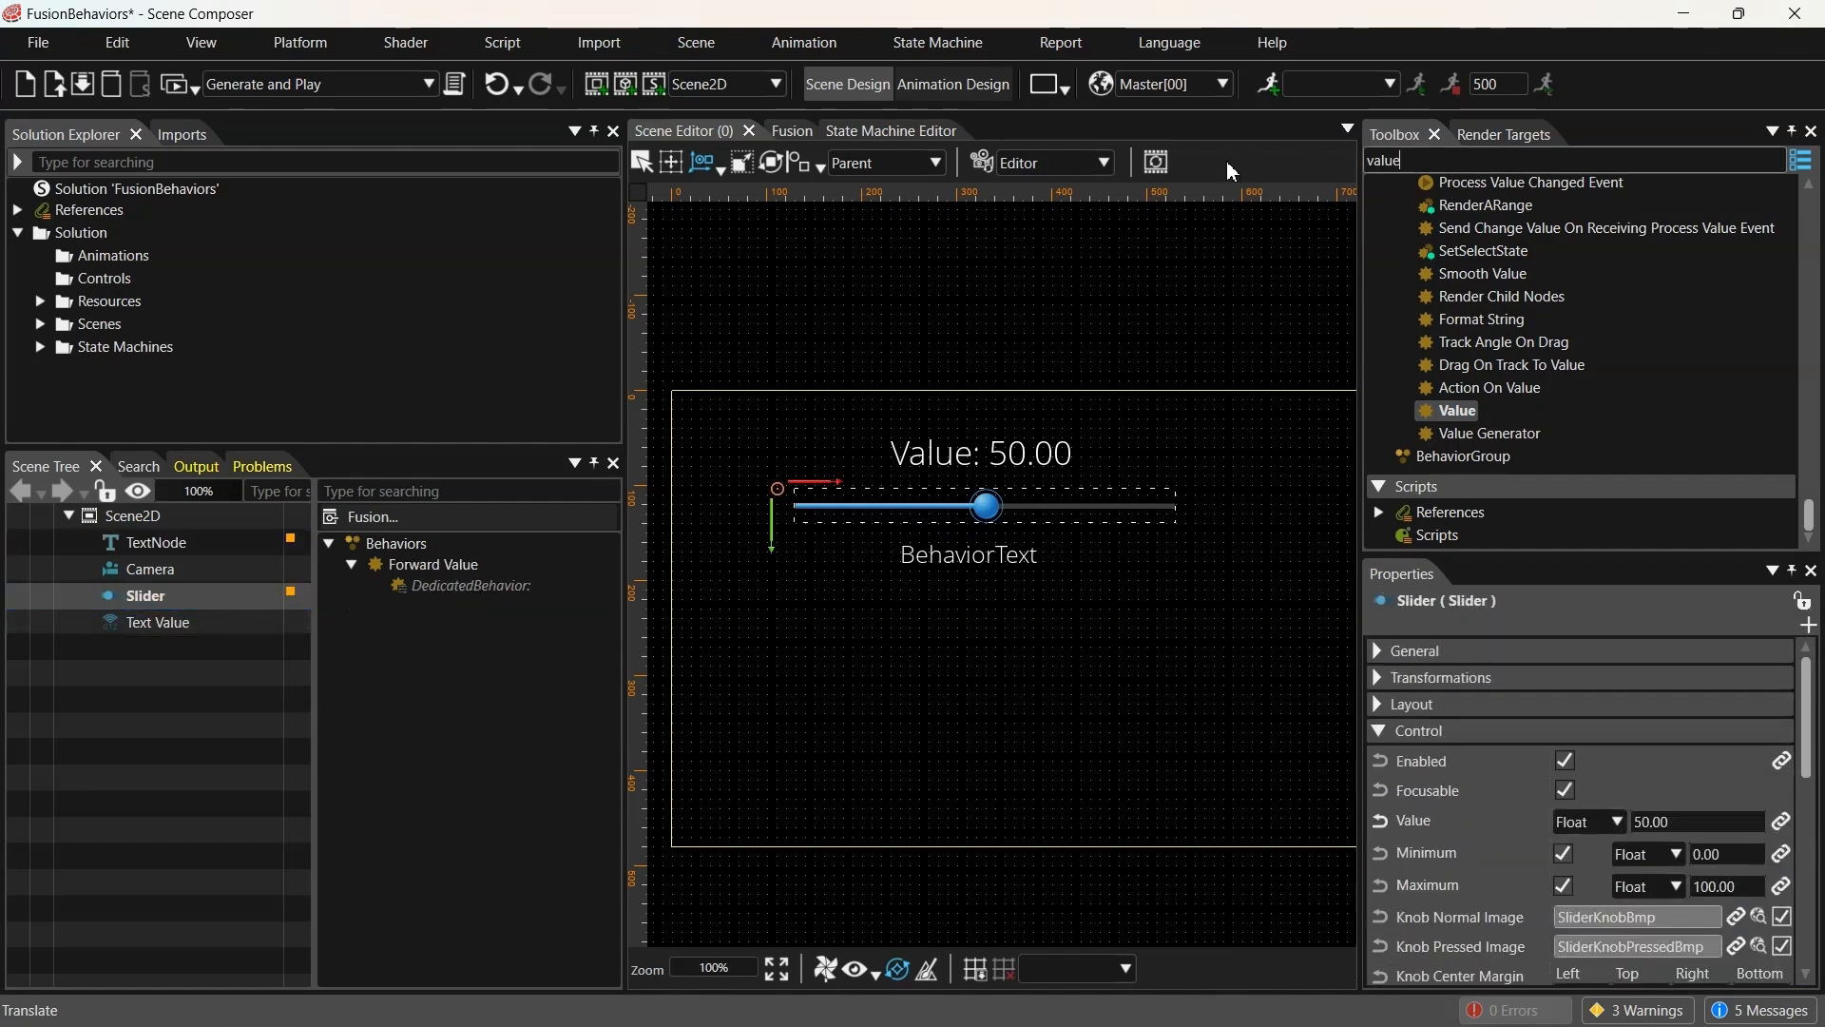
text(forwardva)
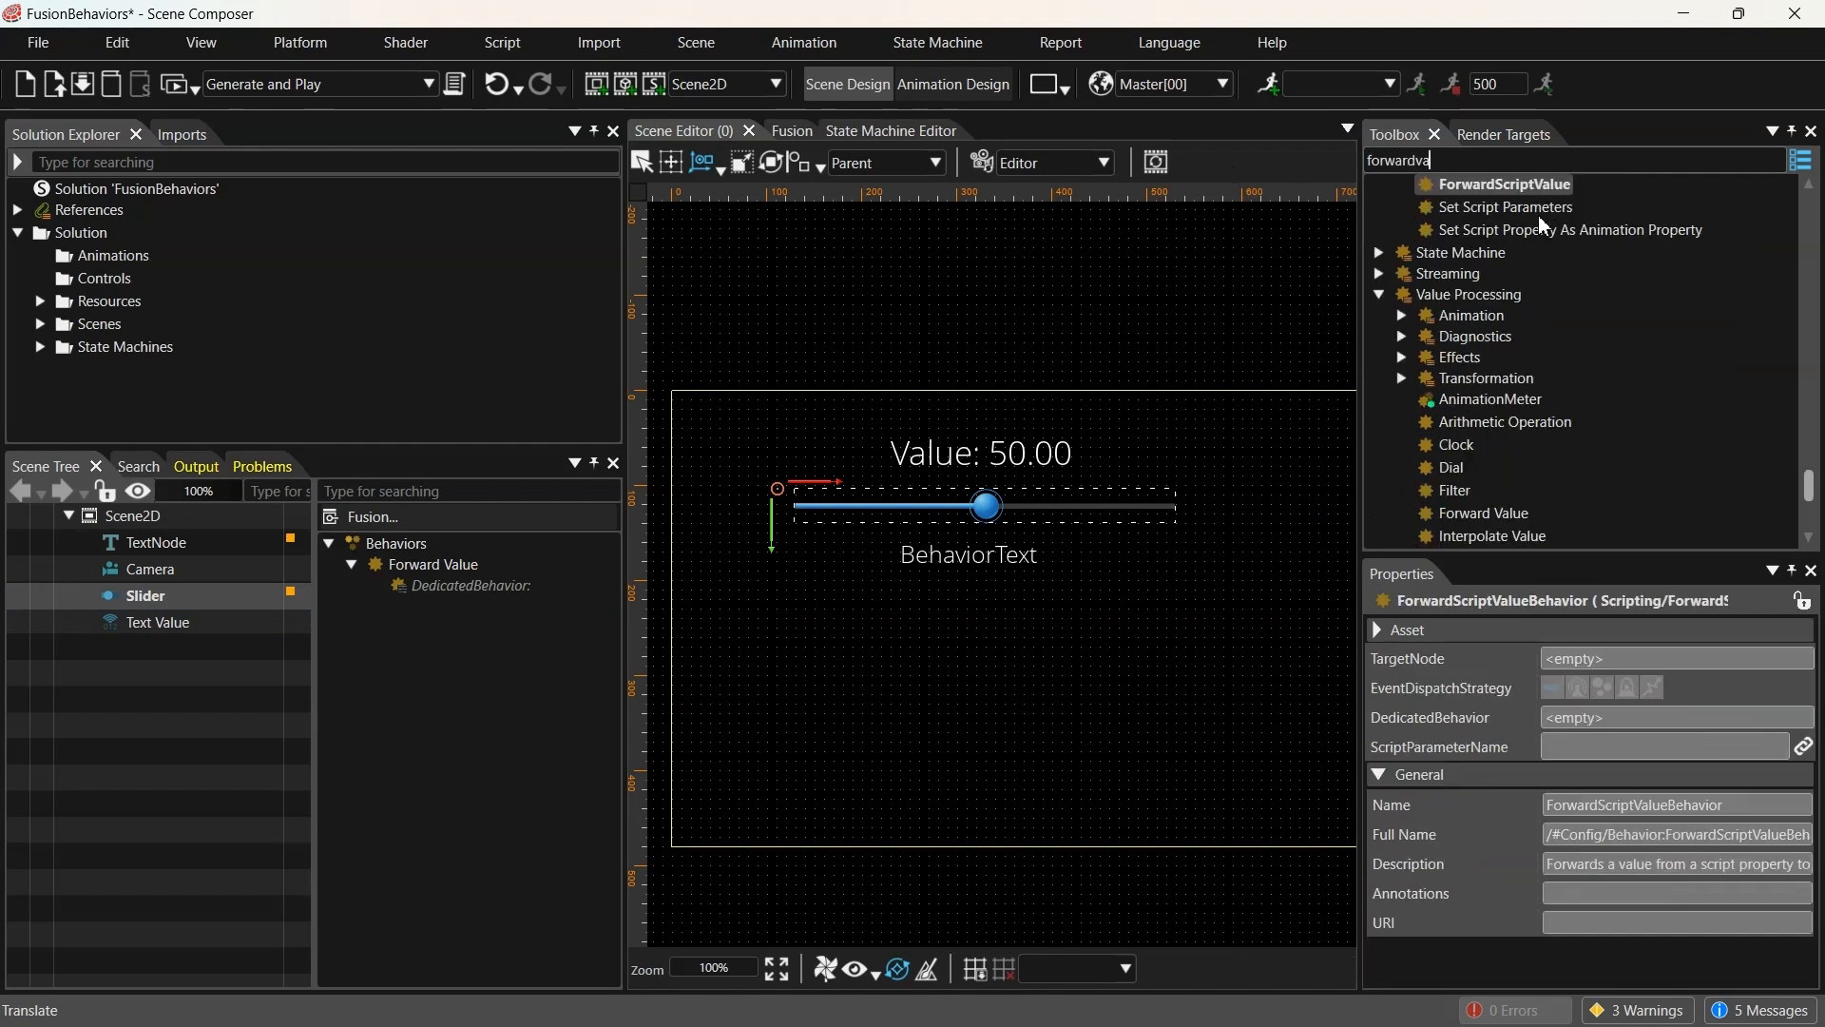
click(1484, 515)
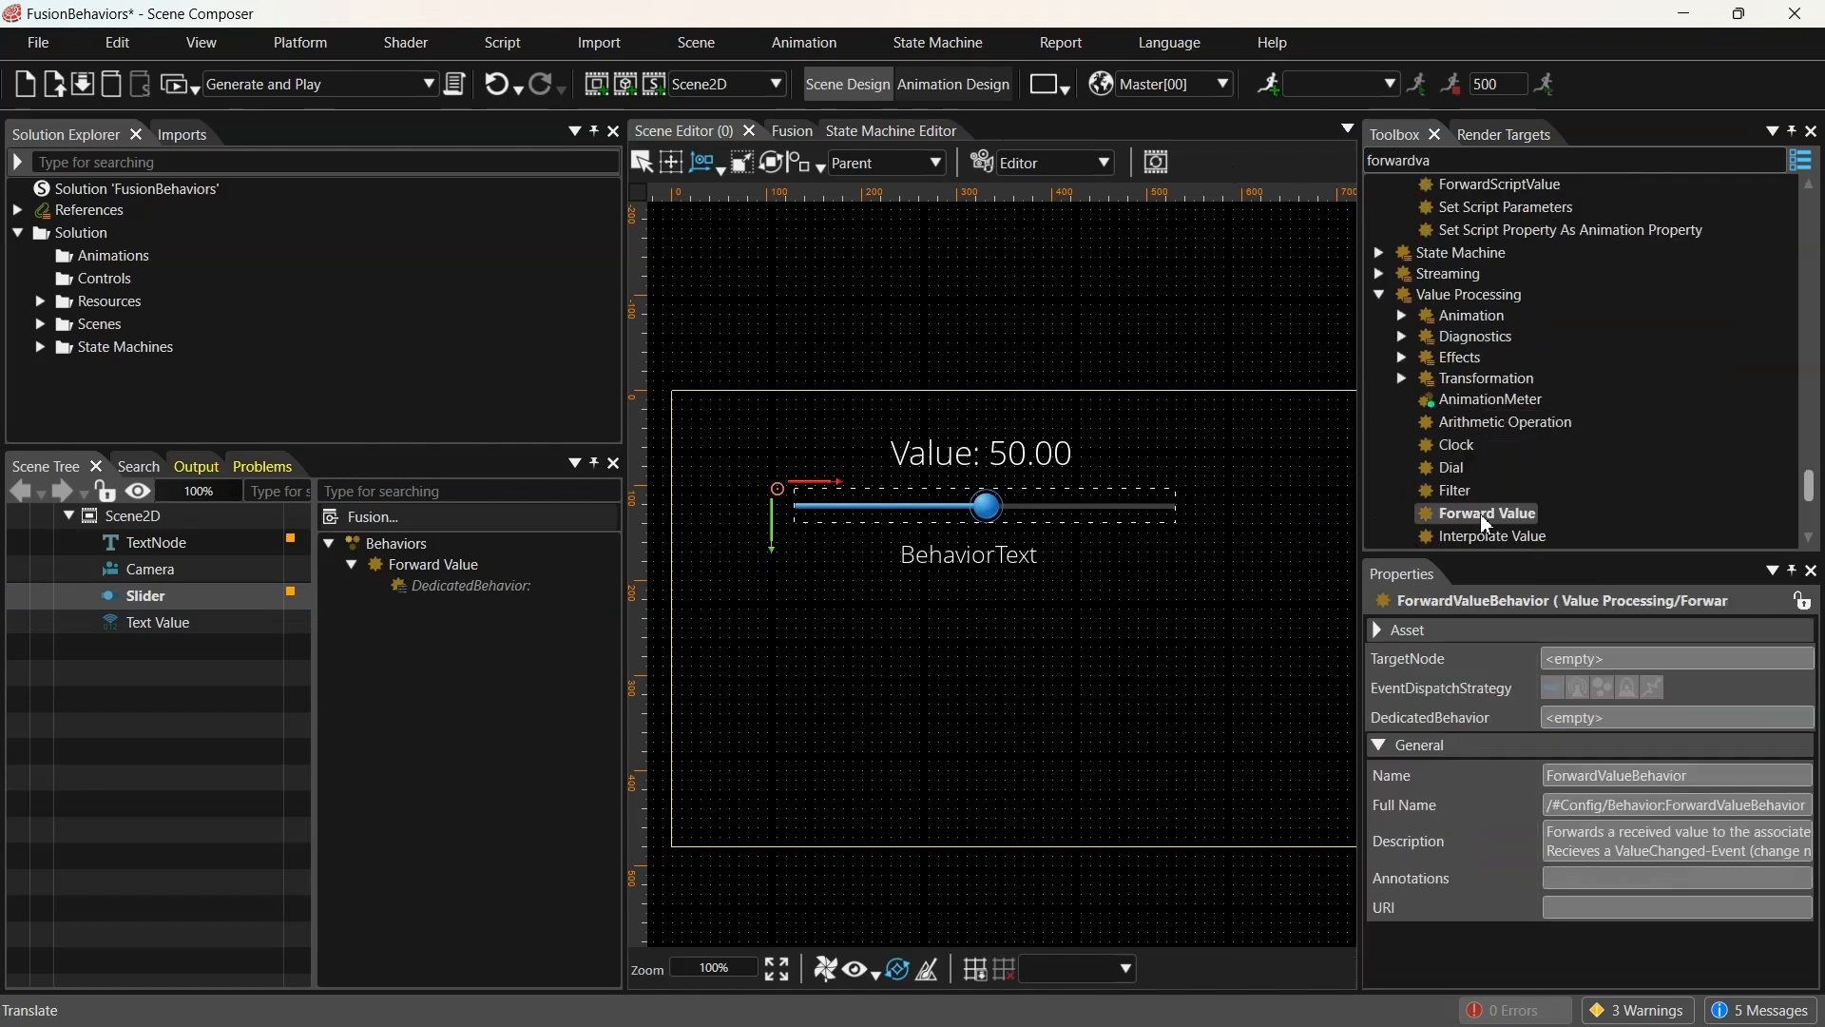
drag(1486, 522, 220, 614)
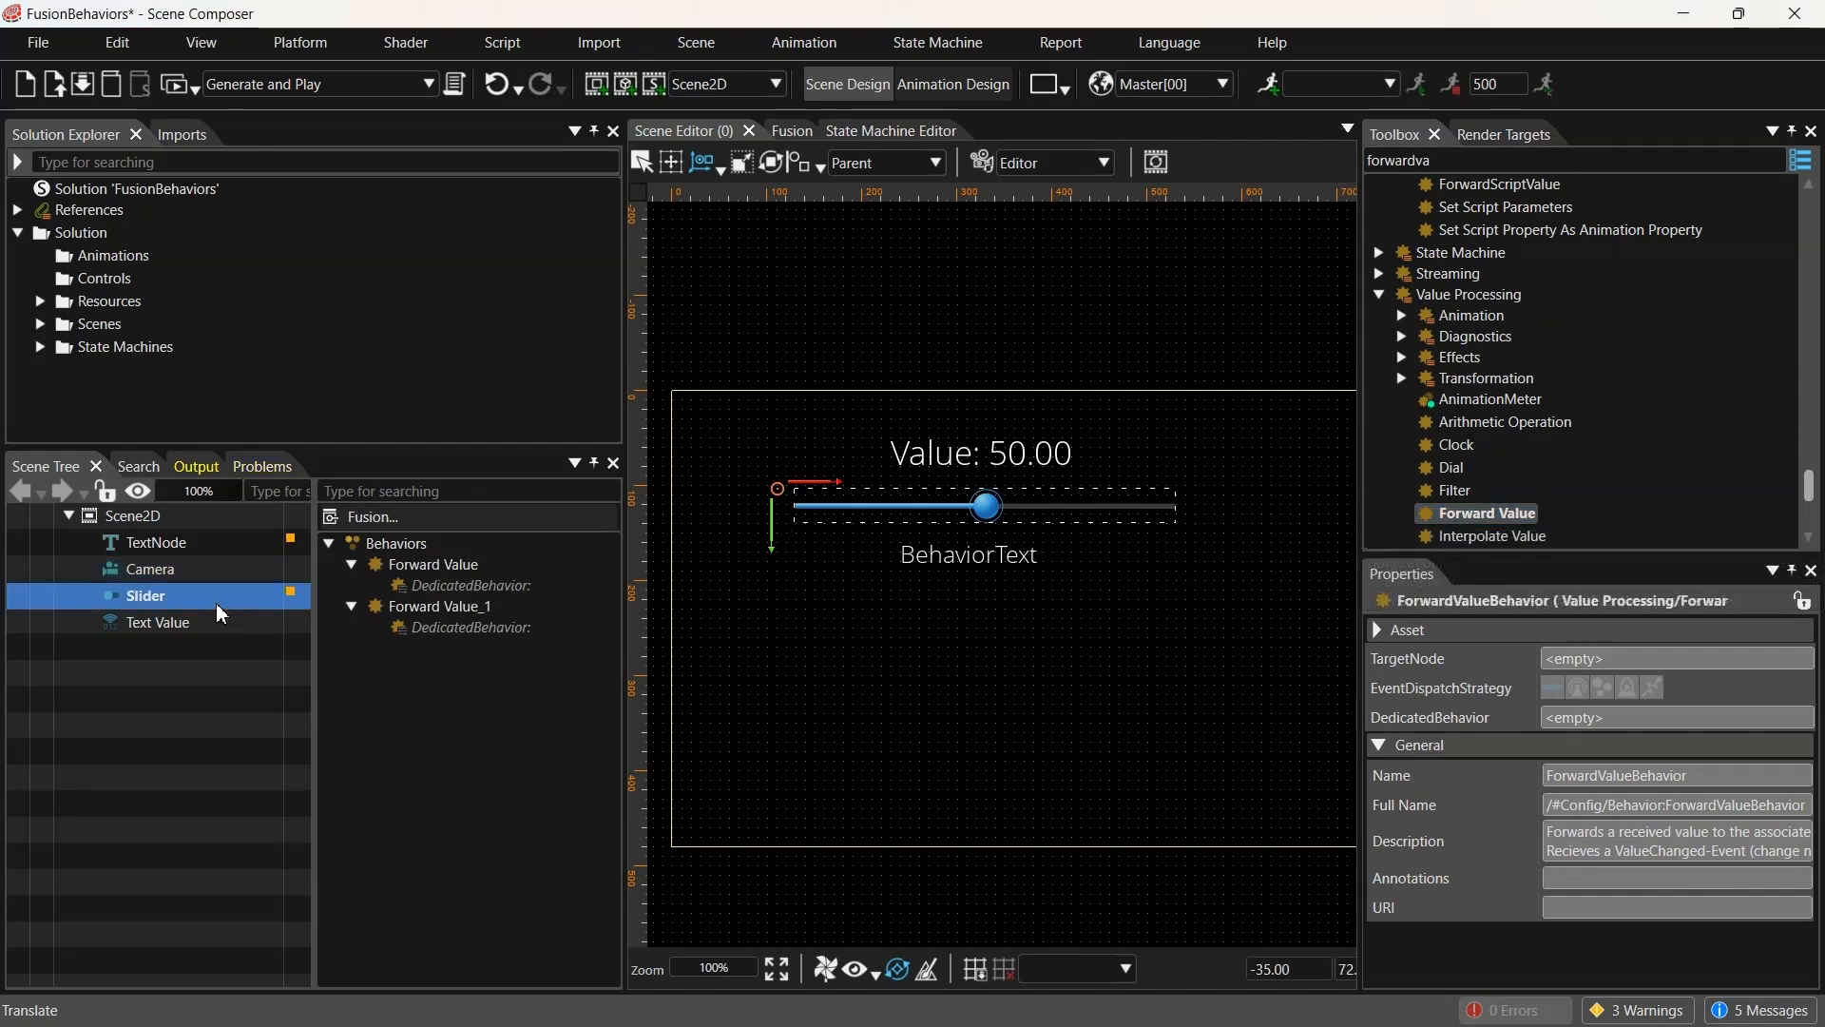
Set the second Forward Value behavior's target node to the TextNode in Scene2D
click(450, 609)
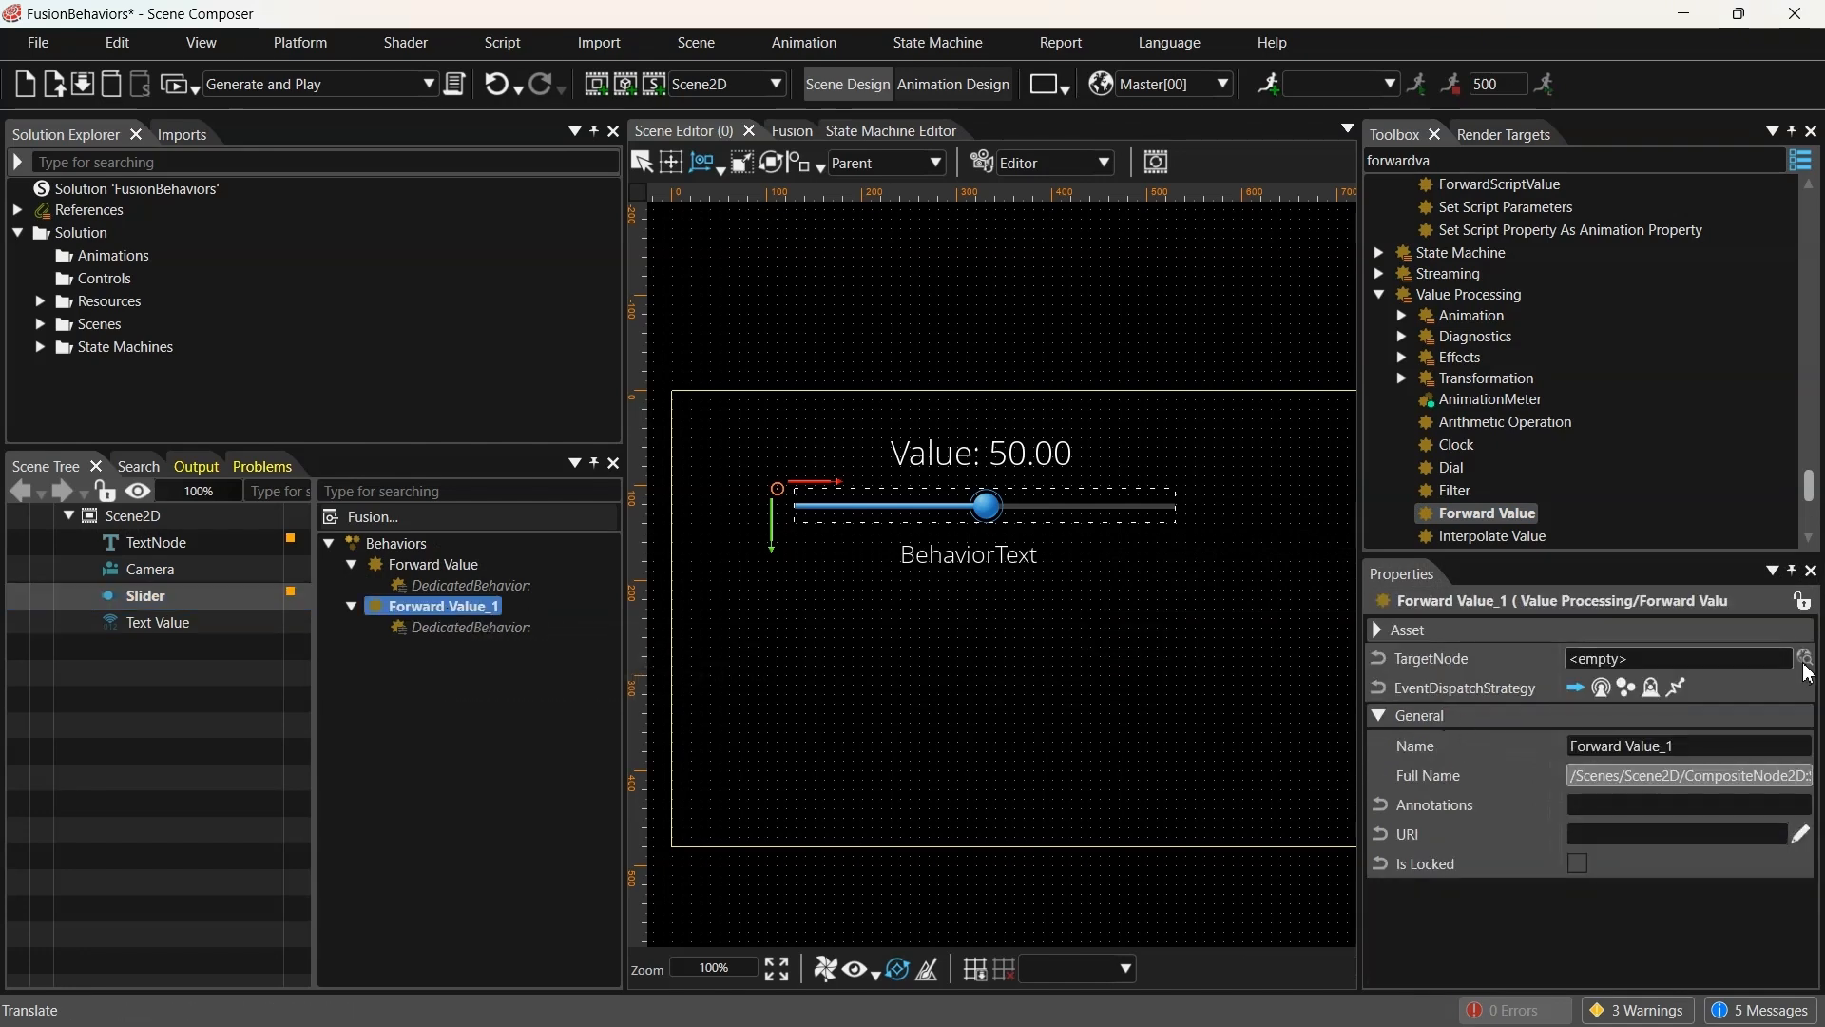
click(1691, 658)
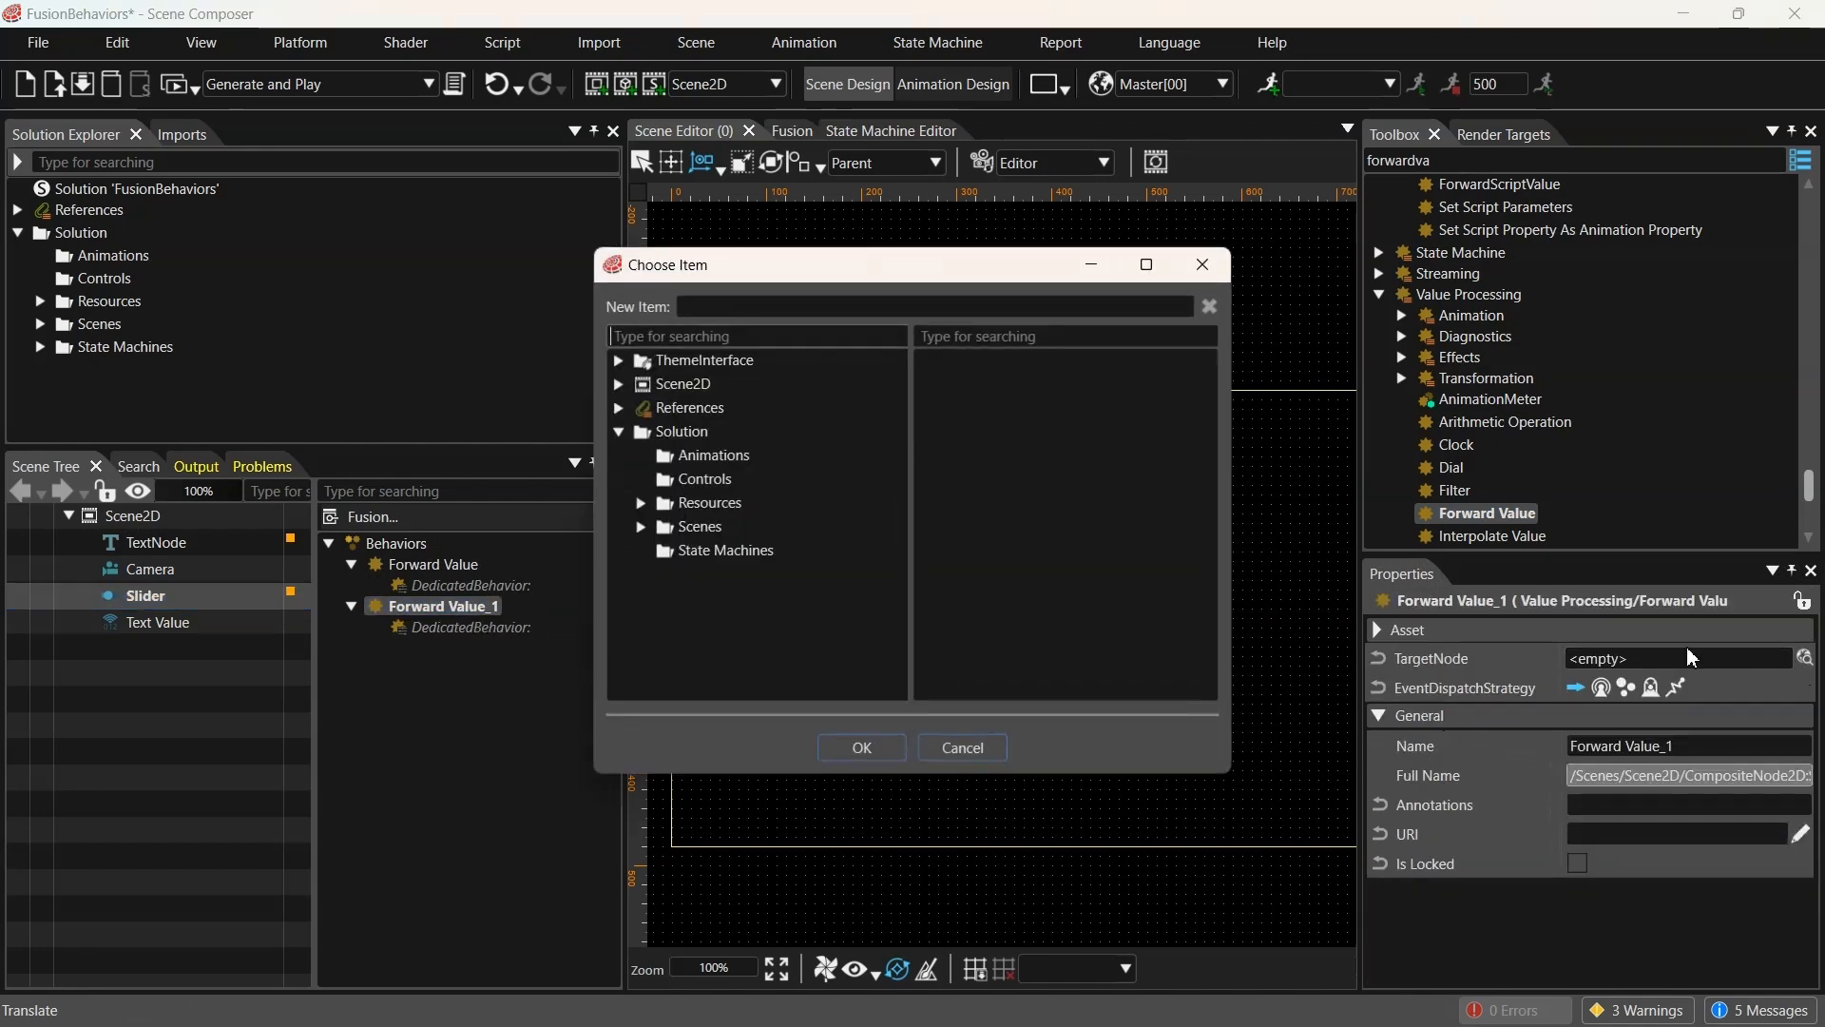
click(640, 527)
click(662, 574)
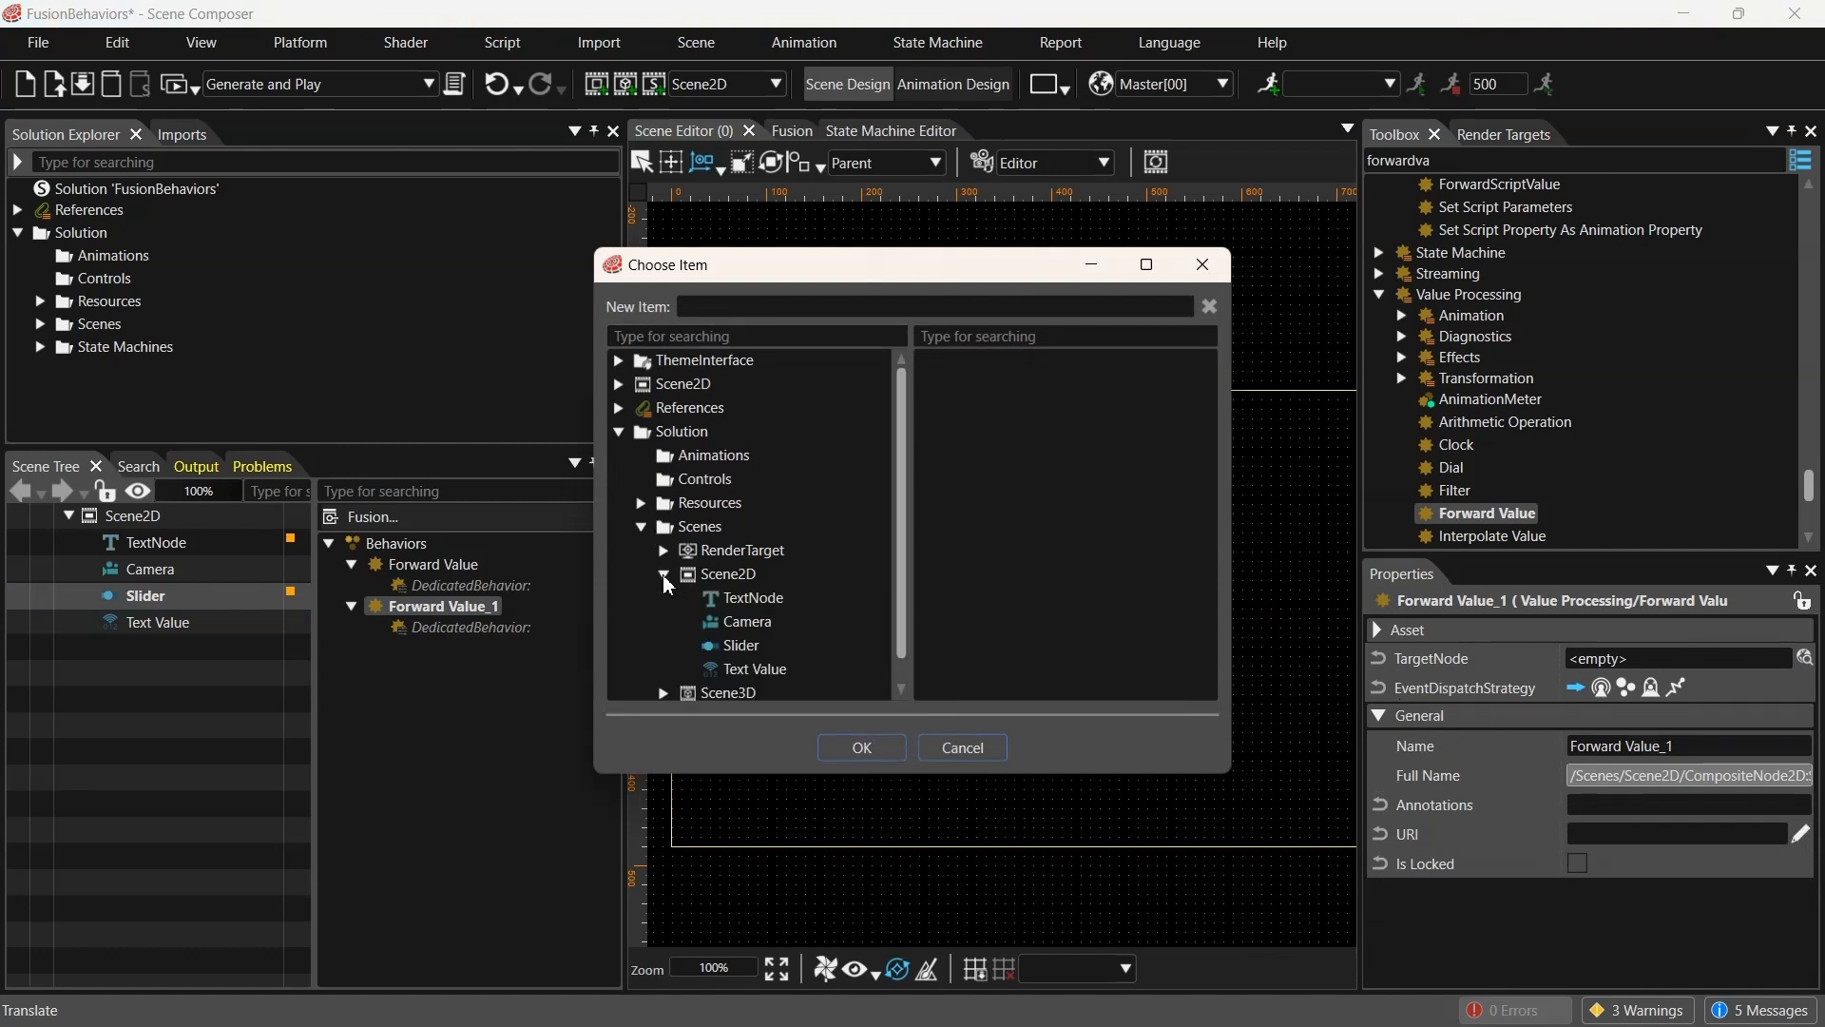
click(740, 598)
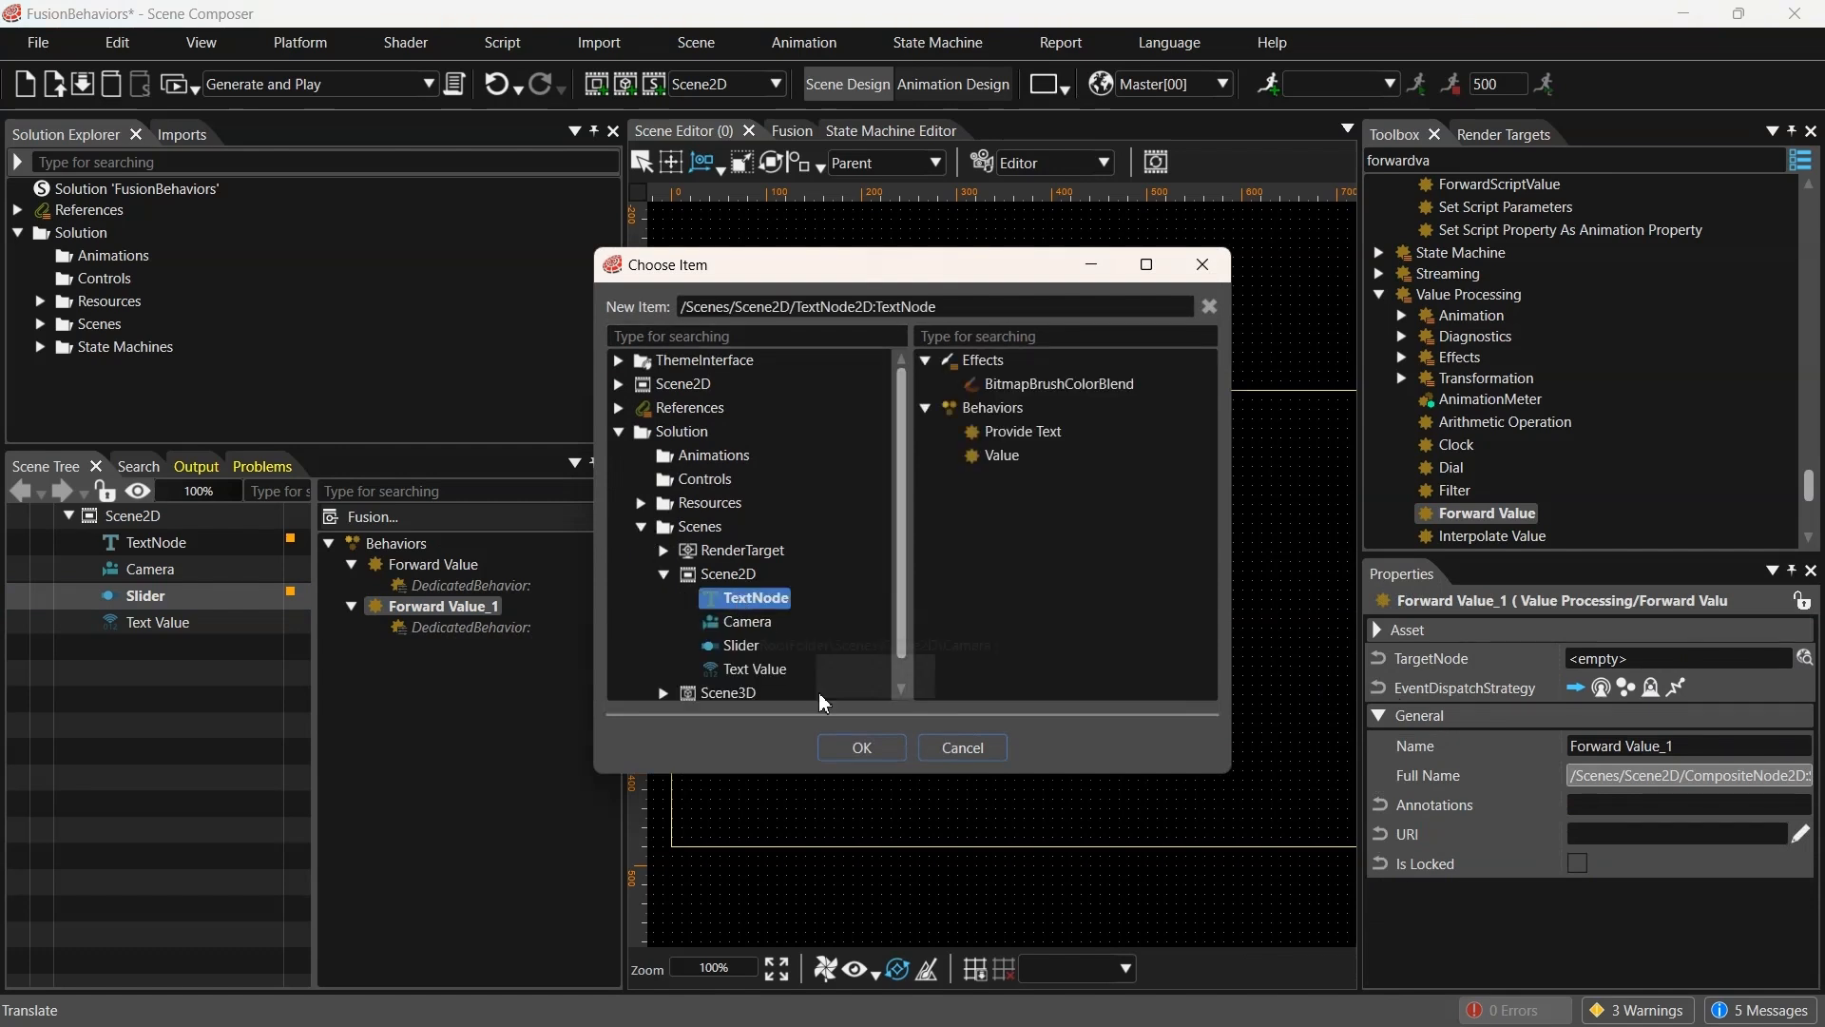
click(862, 749)
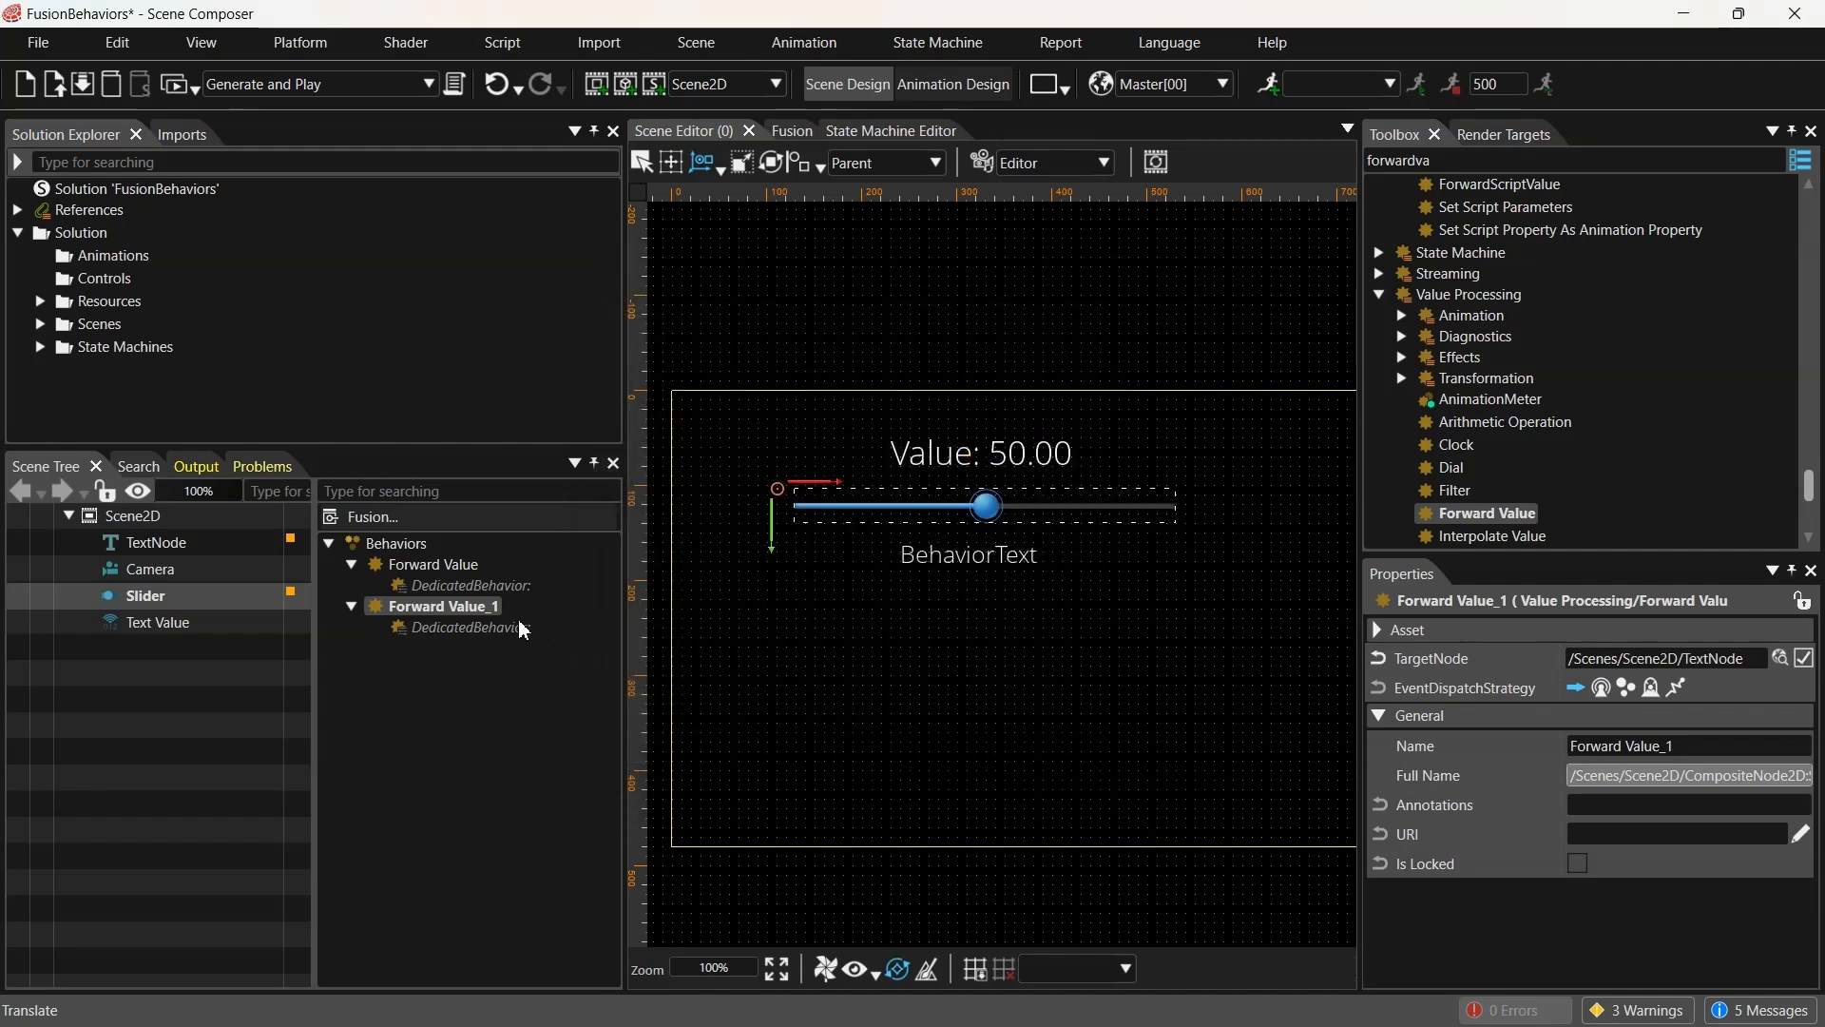
click(496, 609)
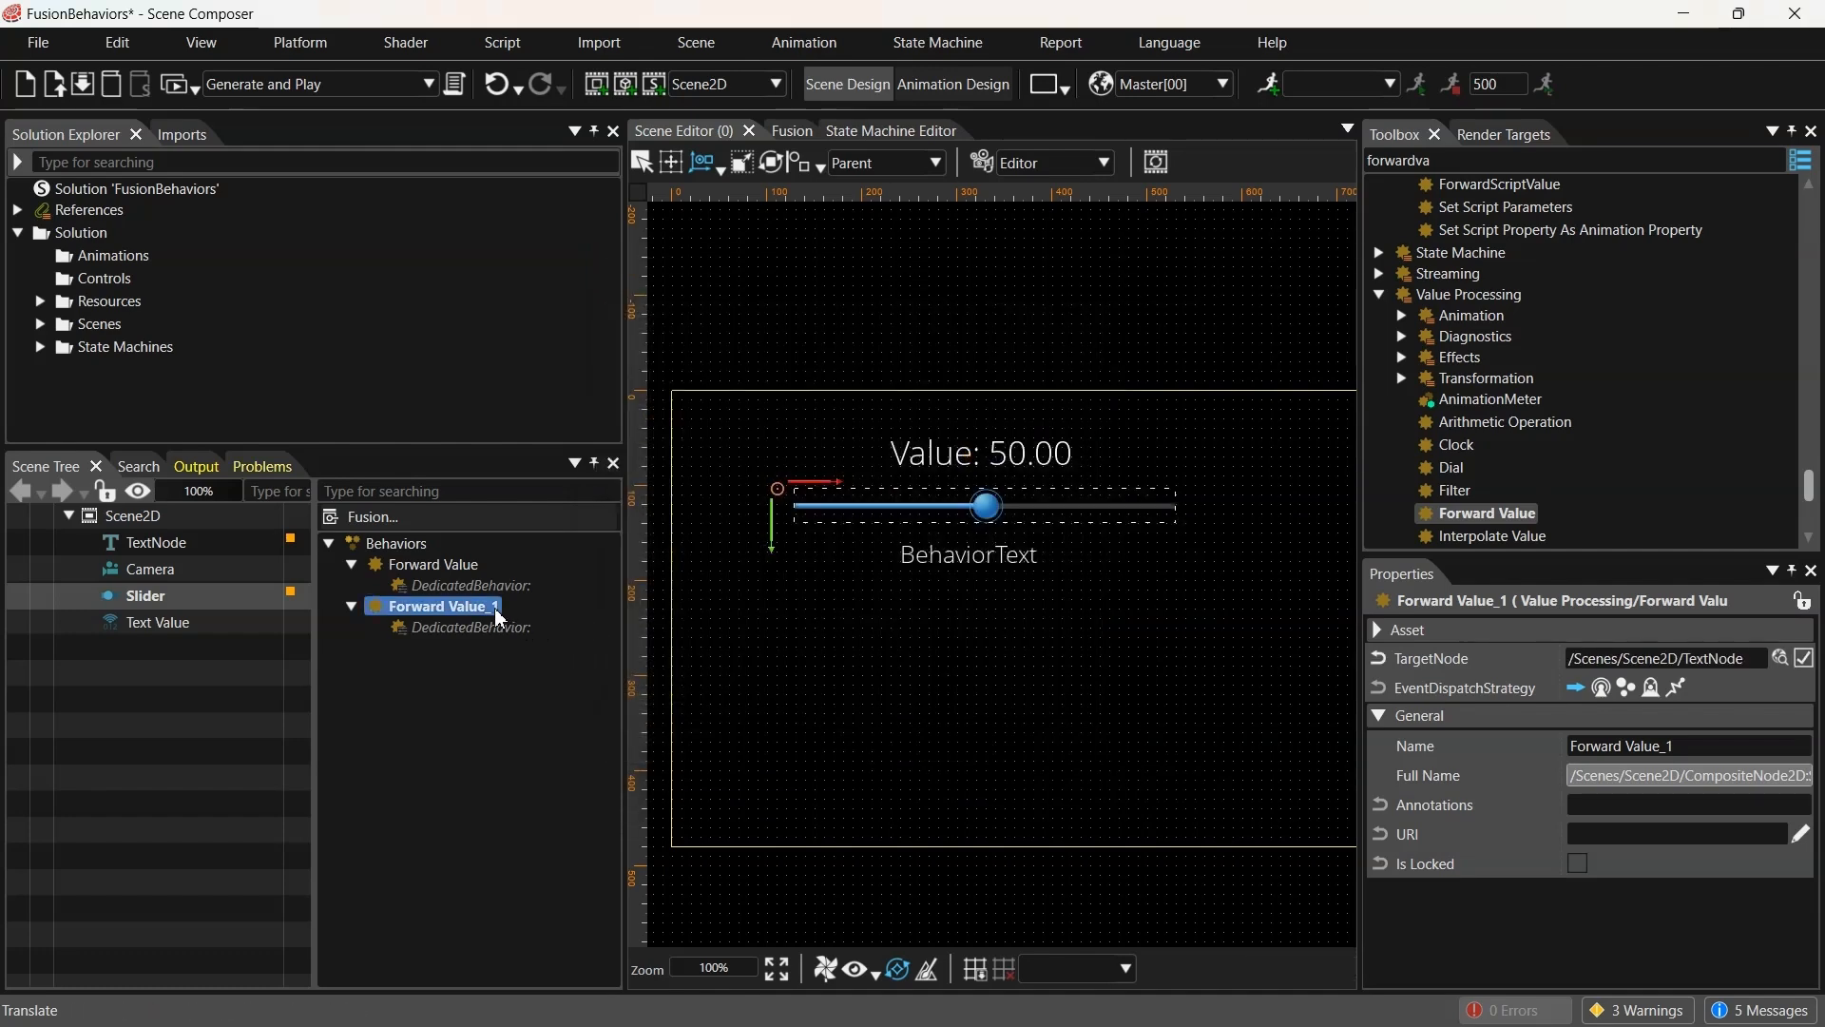
click(497, 611)
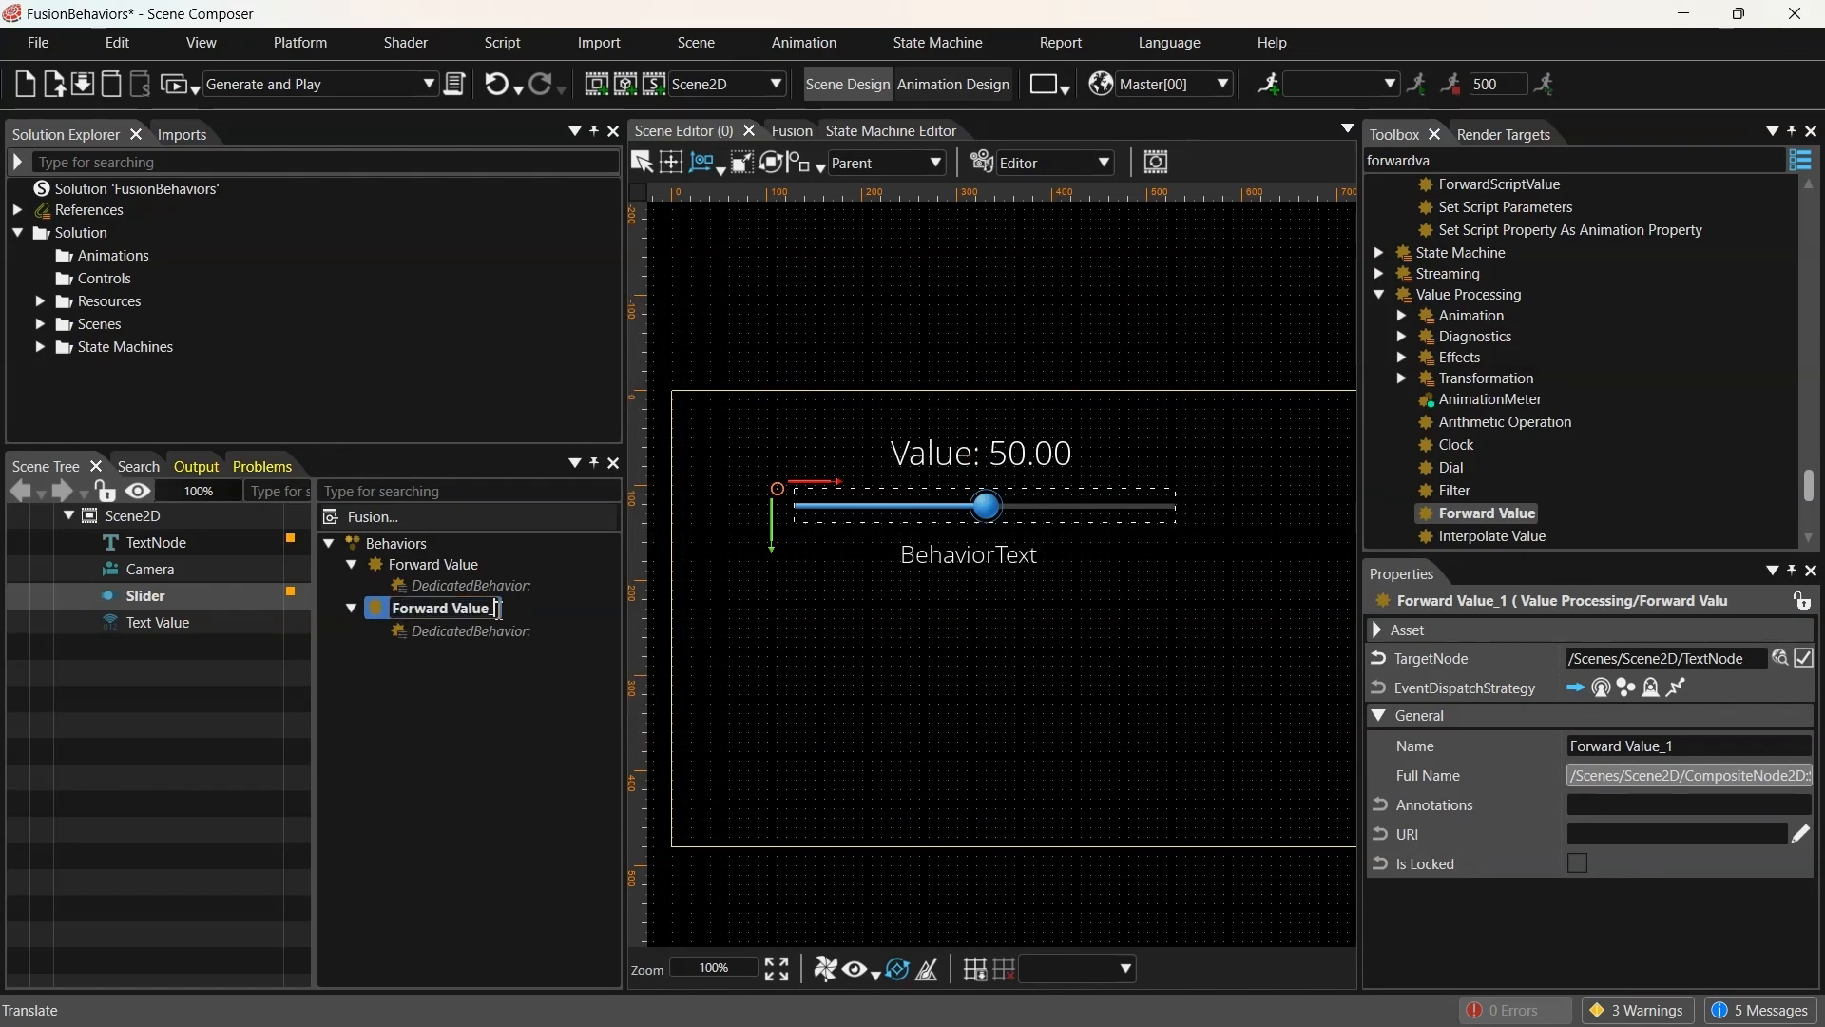
text(Text)
key(Return)
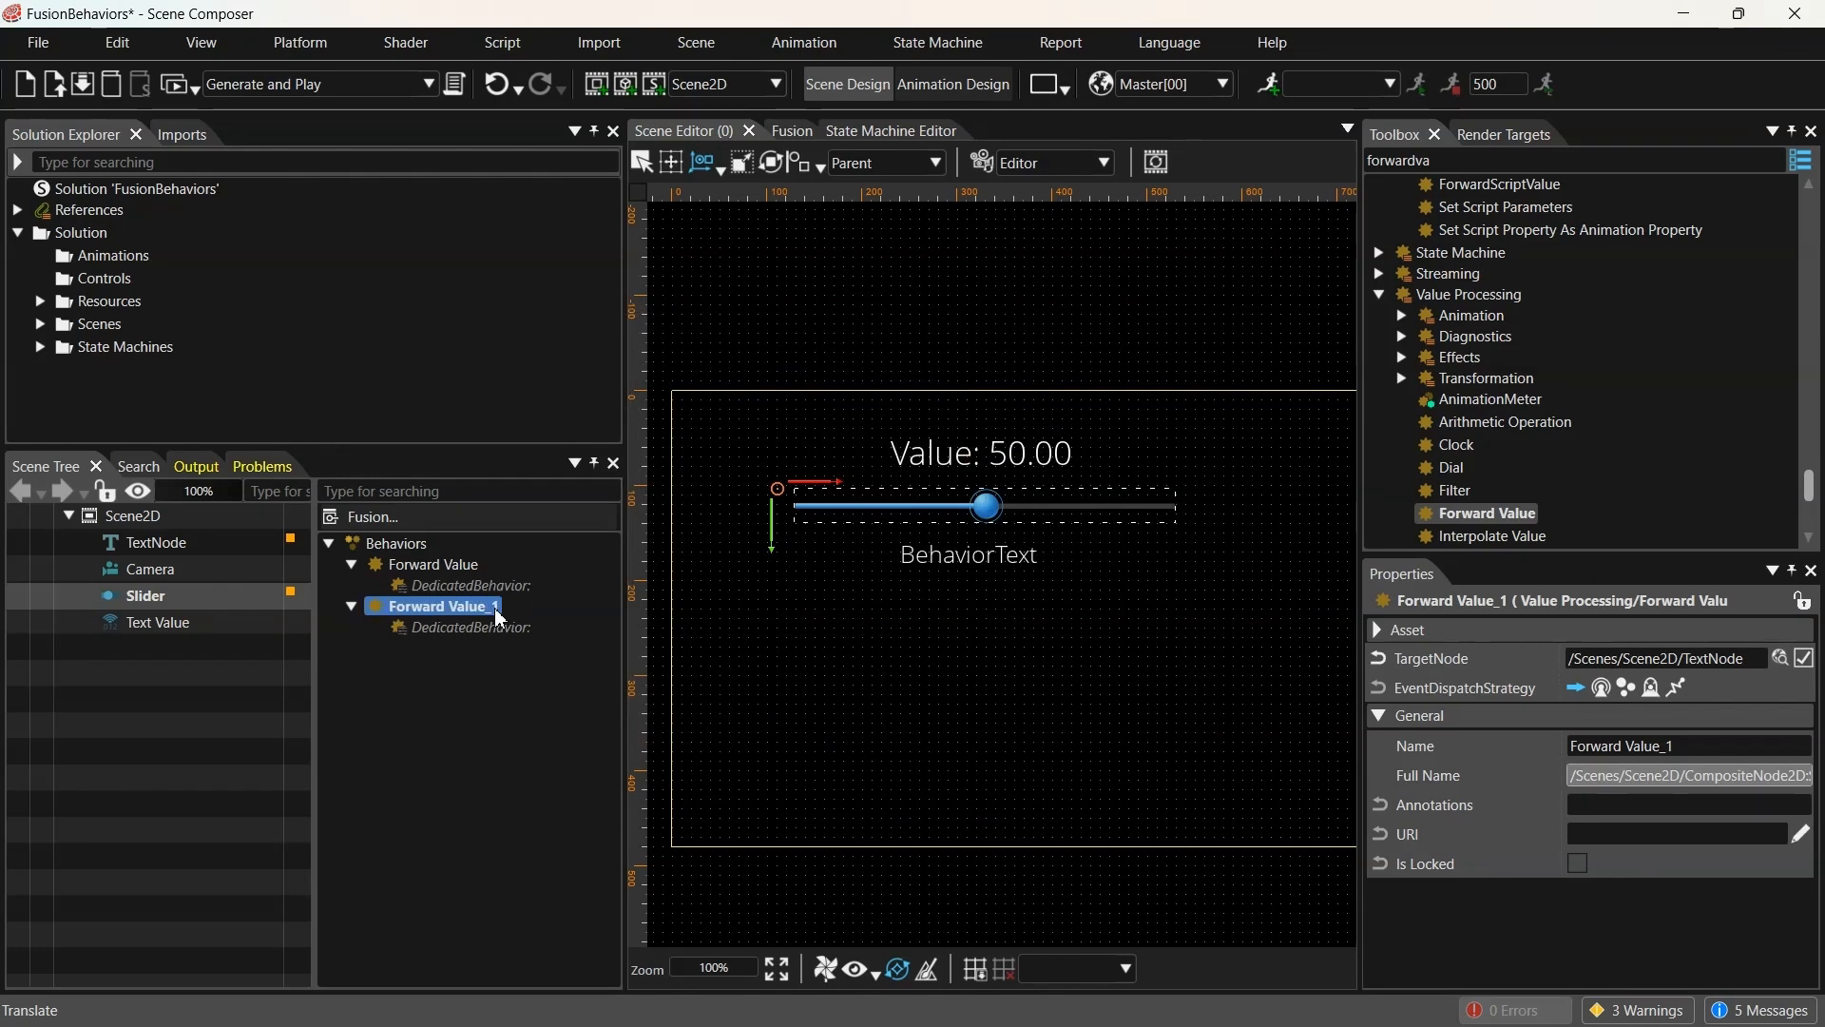
Show the TextNode's behaviors as a Fusion graph, with more room for the graph and the Value node in view
click(219, 559)
click(406, 613)
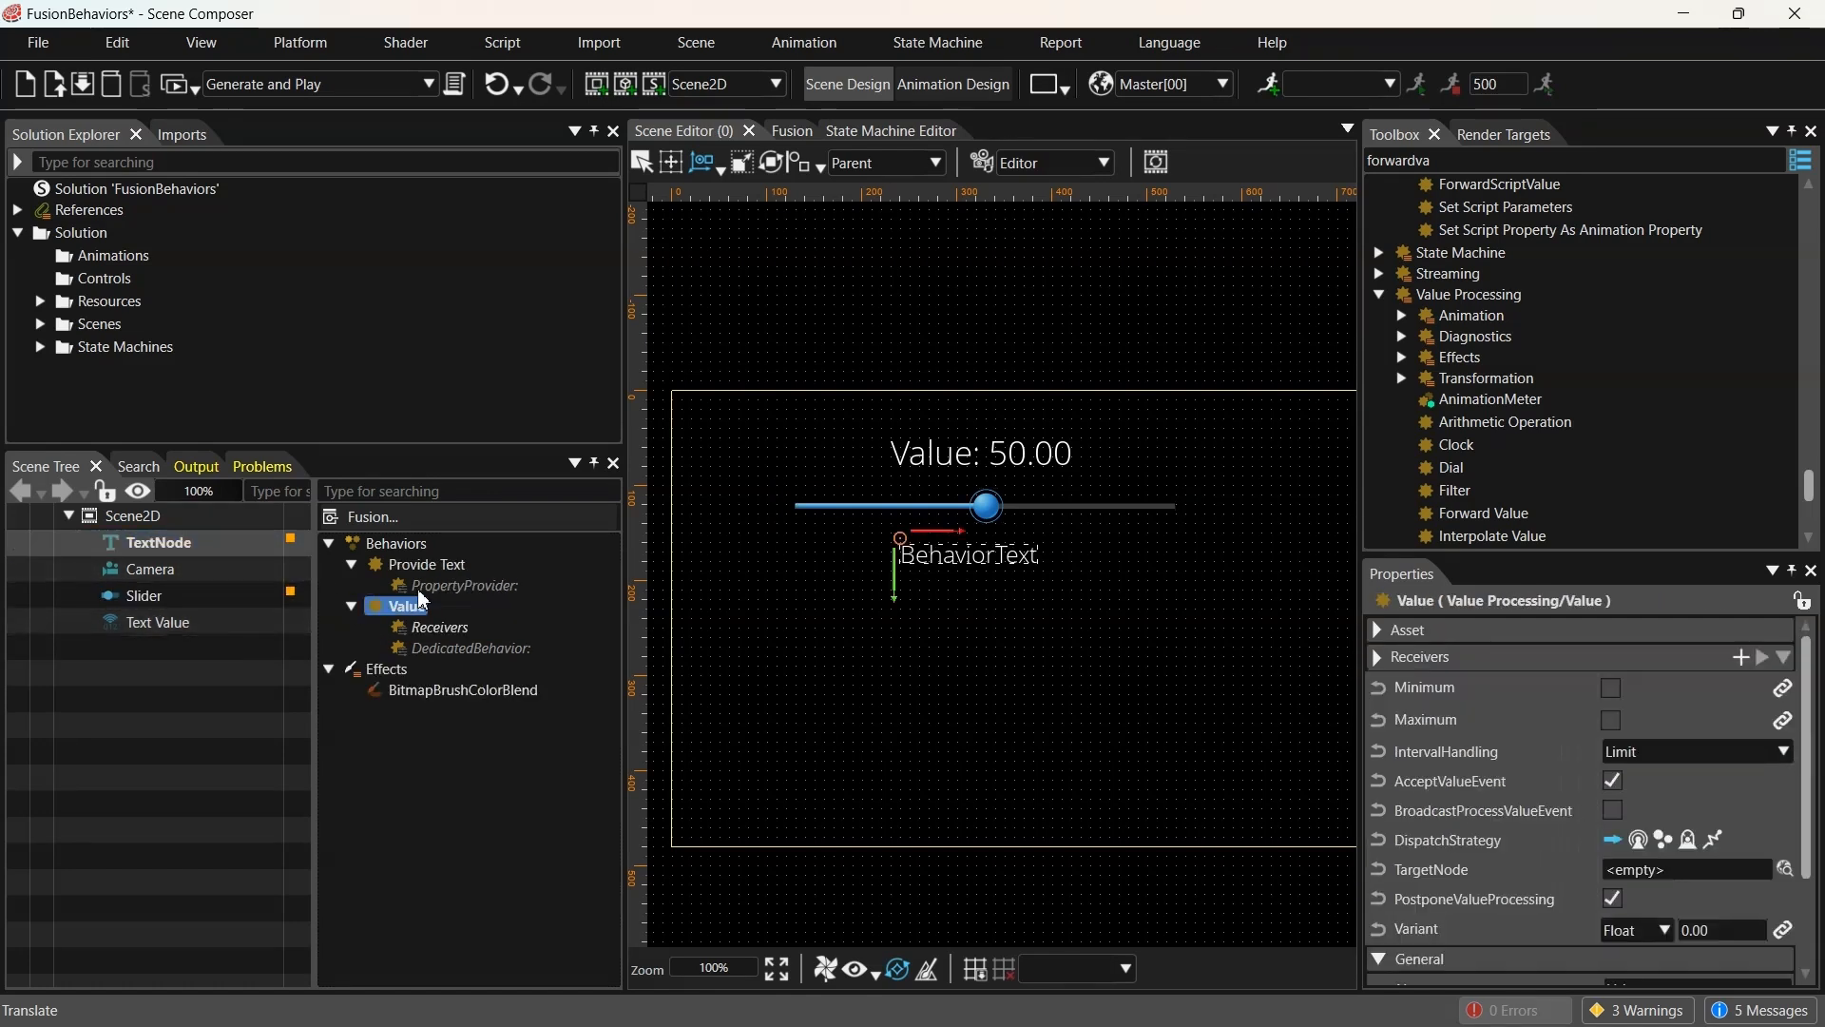
click(797, 140)
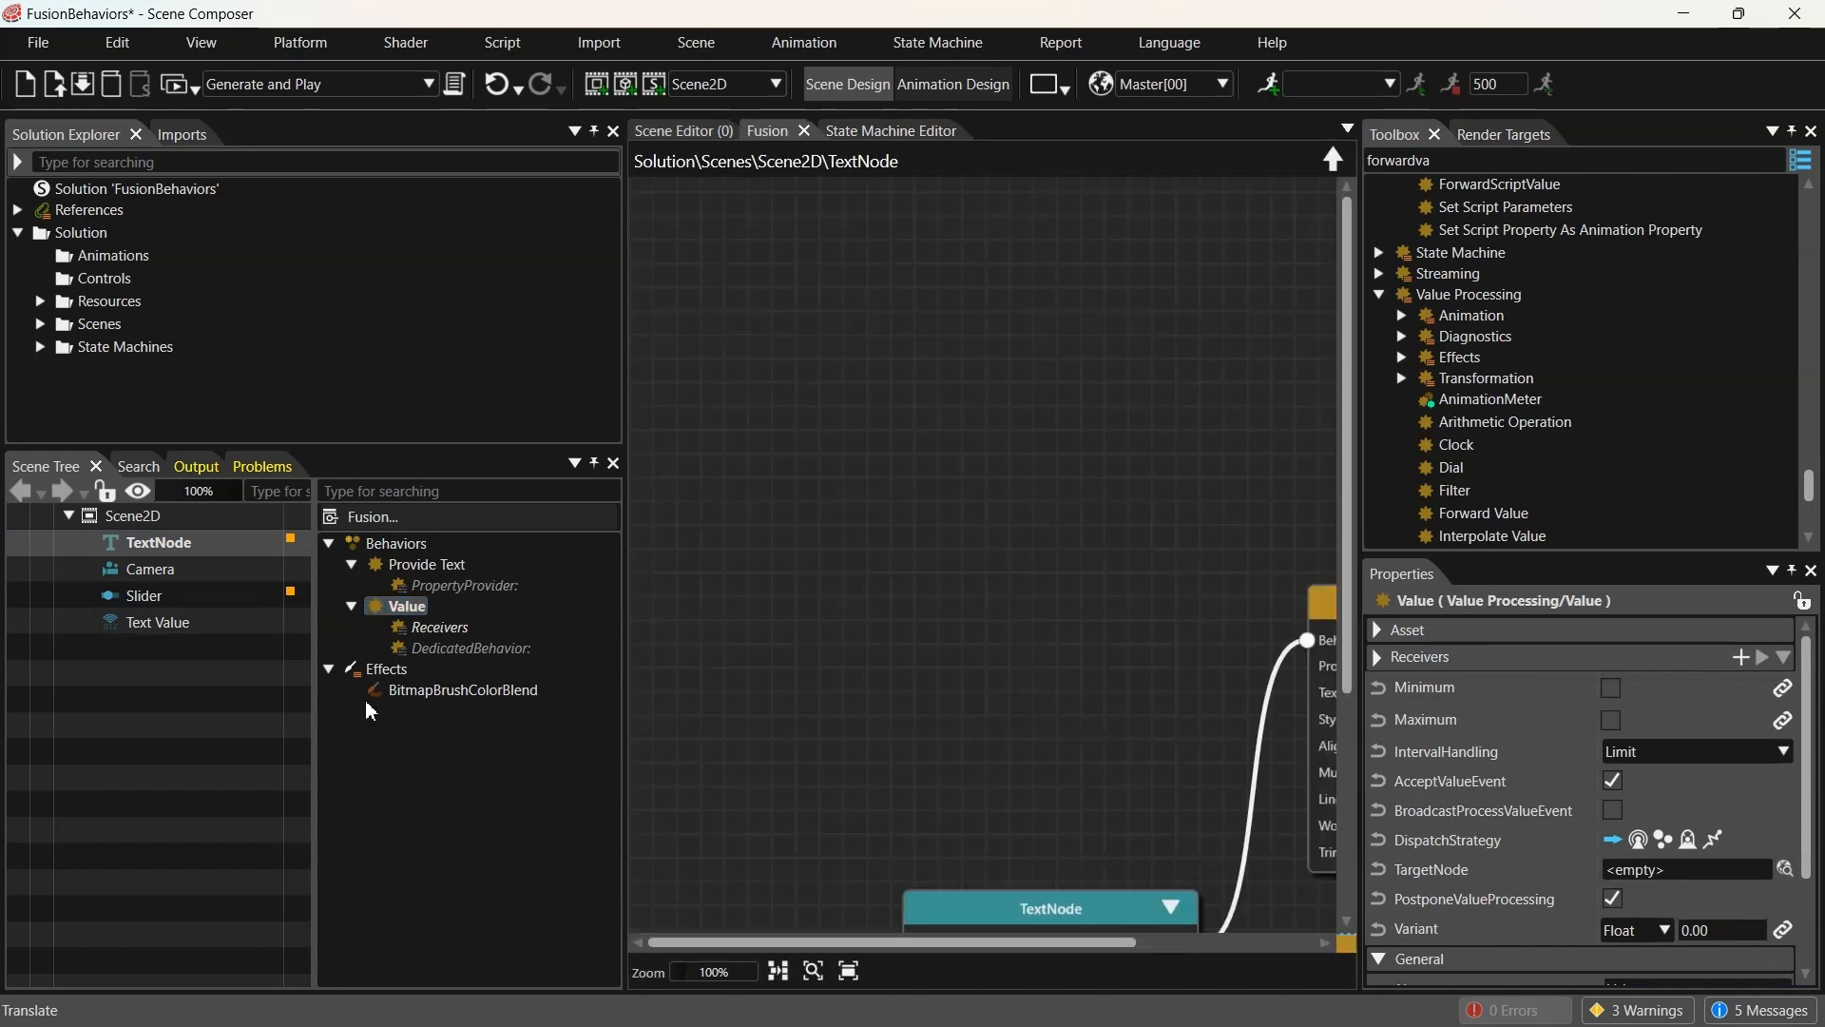
drag(317, 721, 249, 714)
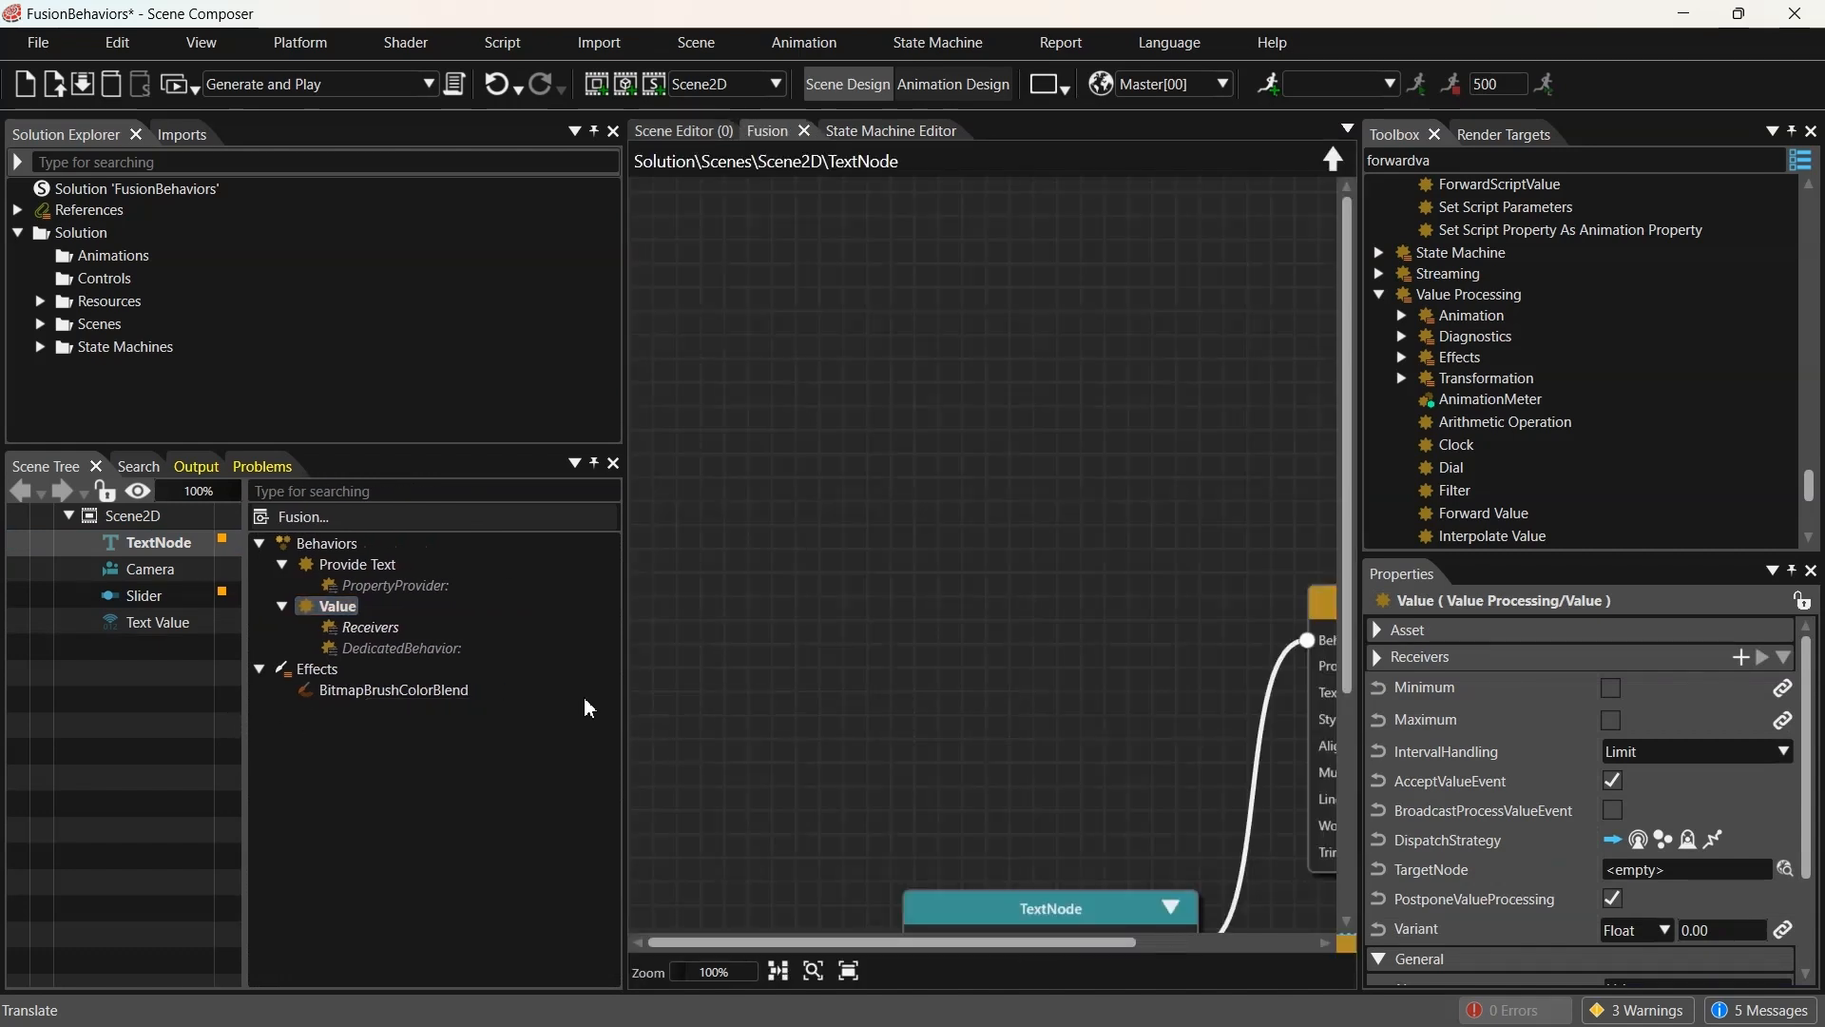
drag(626, 709, 499, 708)
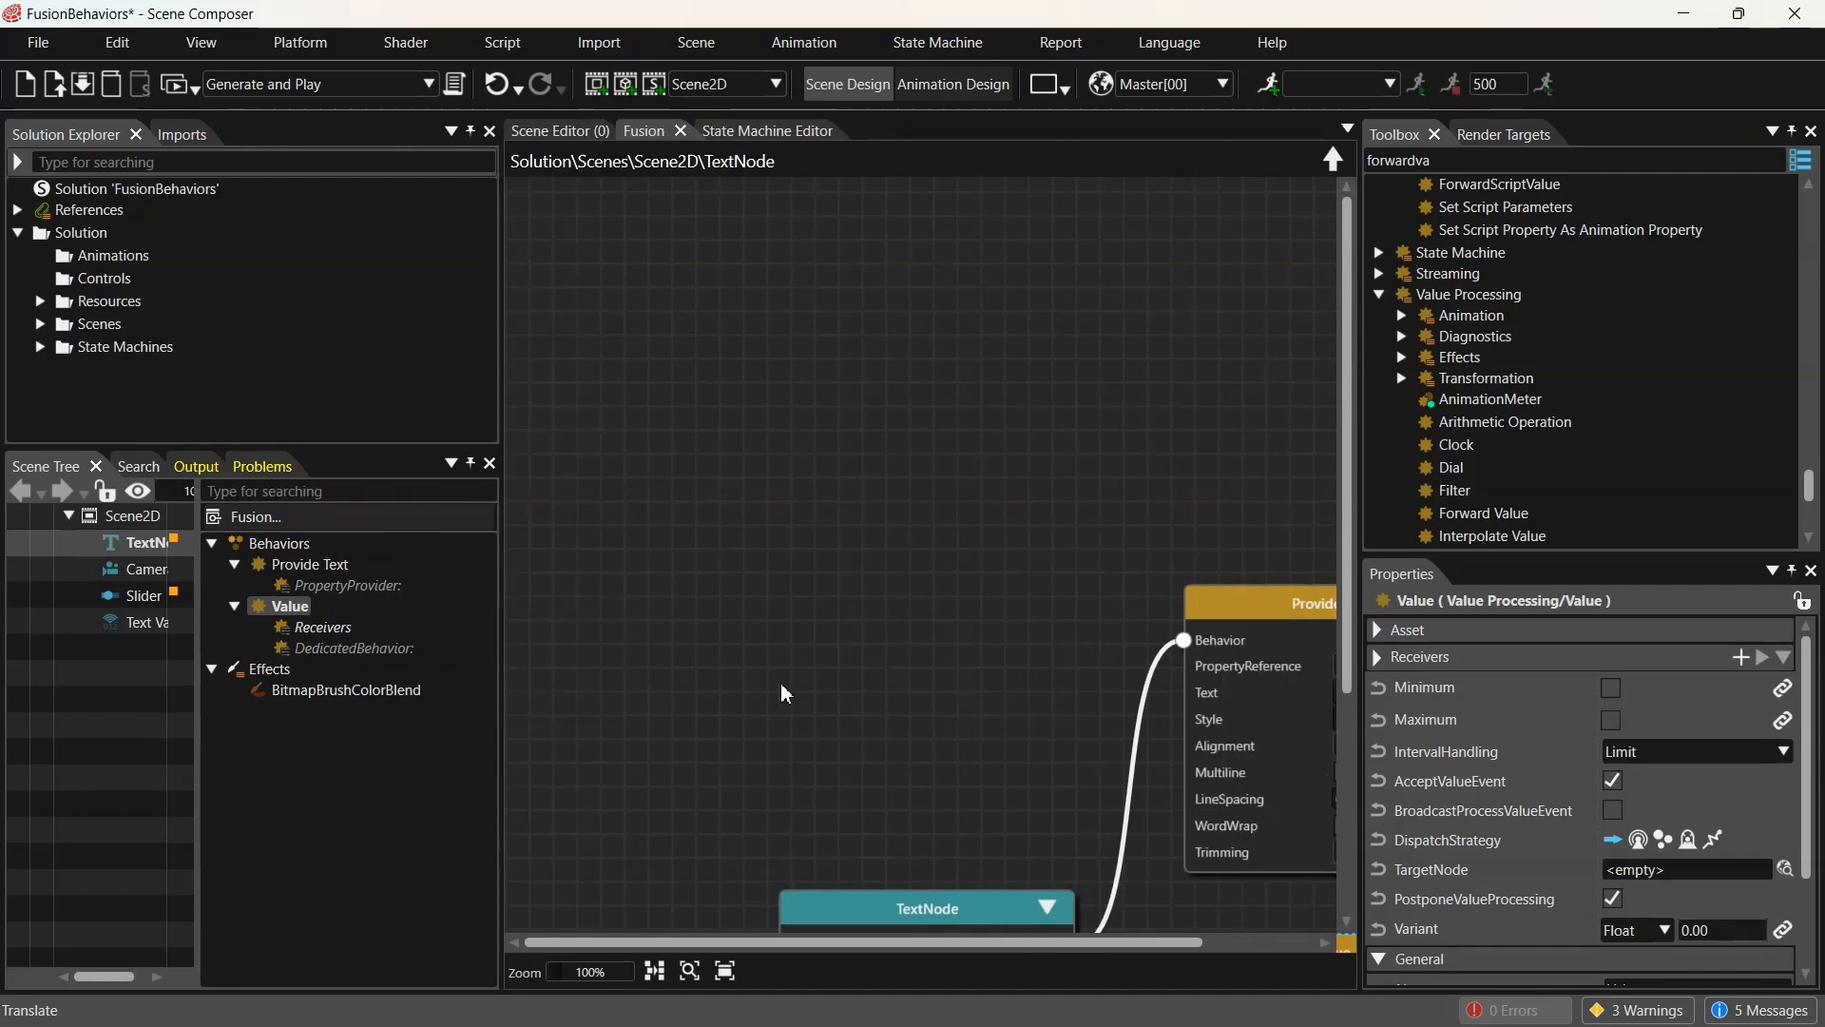
scroll(899, 686, down, 3)
middle_drag(1122, 774, 787, 512)
scroll(927, 549, up, 1)
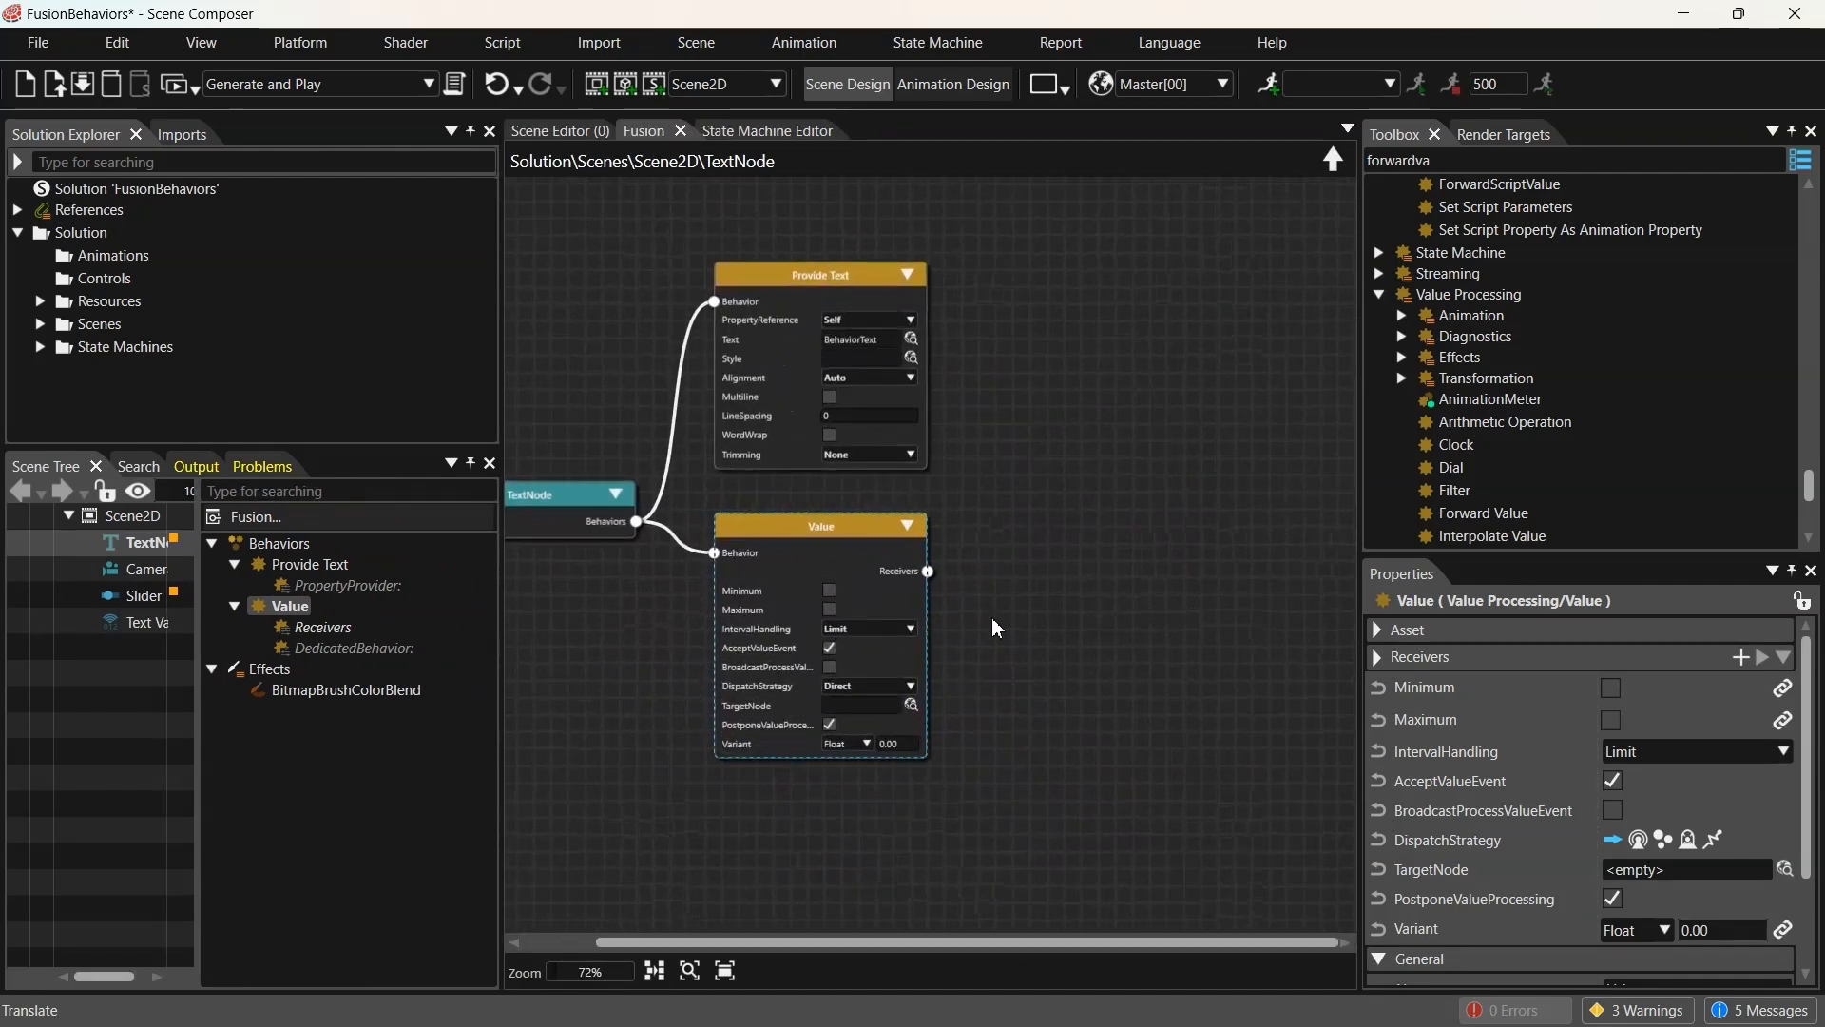
Add an Action On Value behavior as a receiver of the TextNode's Value behavior in the Fusion graph
click(1002, 605)
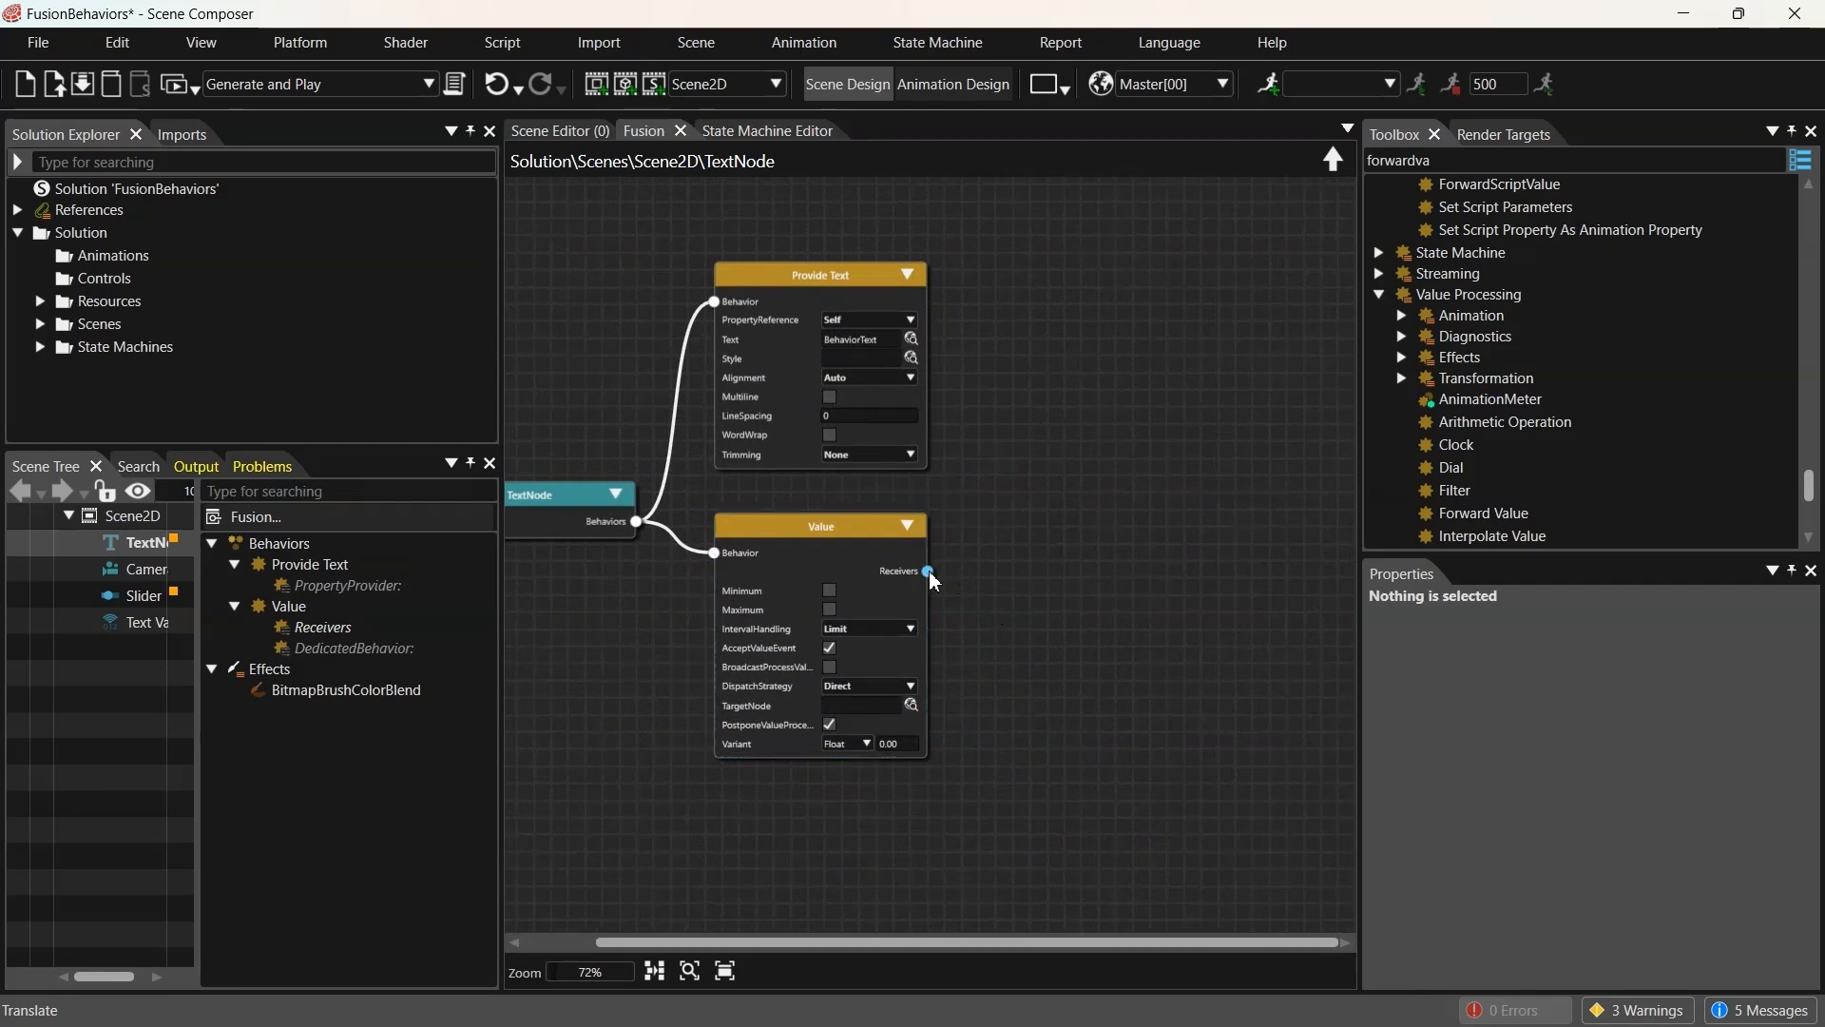
drag(930, 574, 1183, 285)
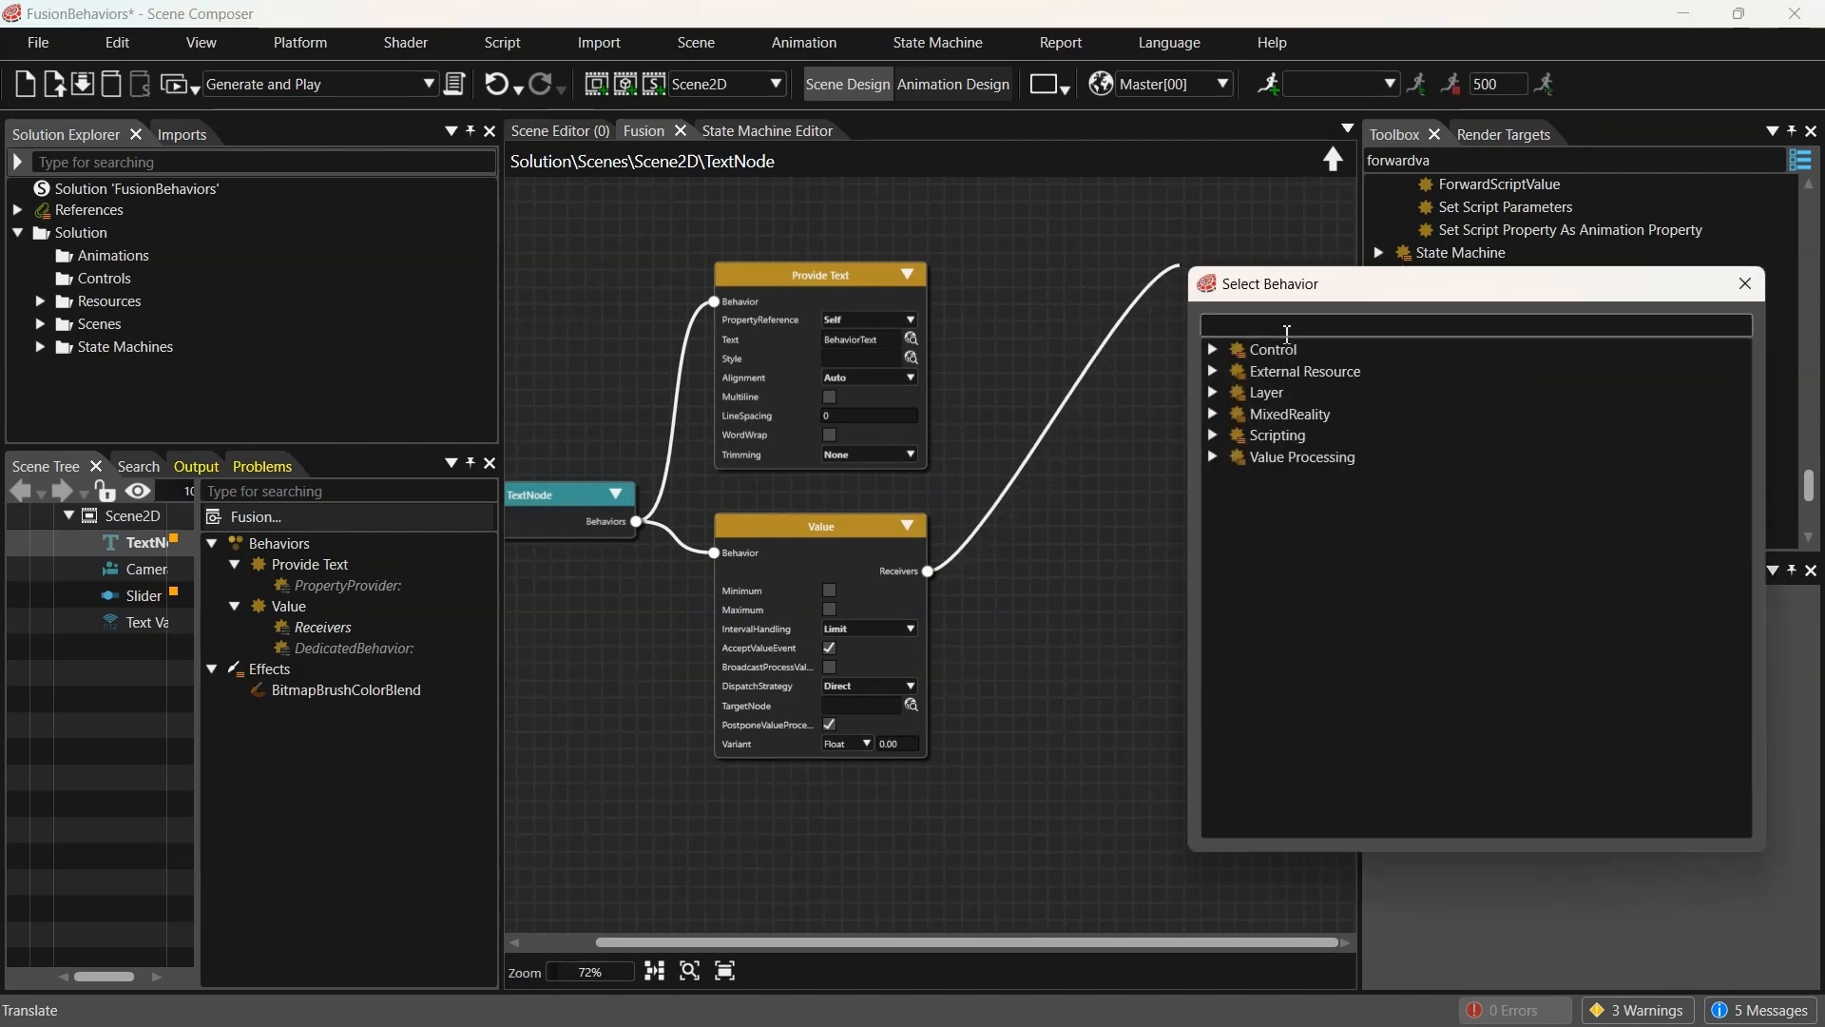
click(1212, 350)
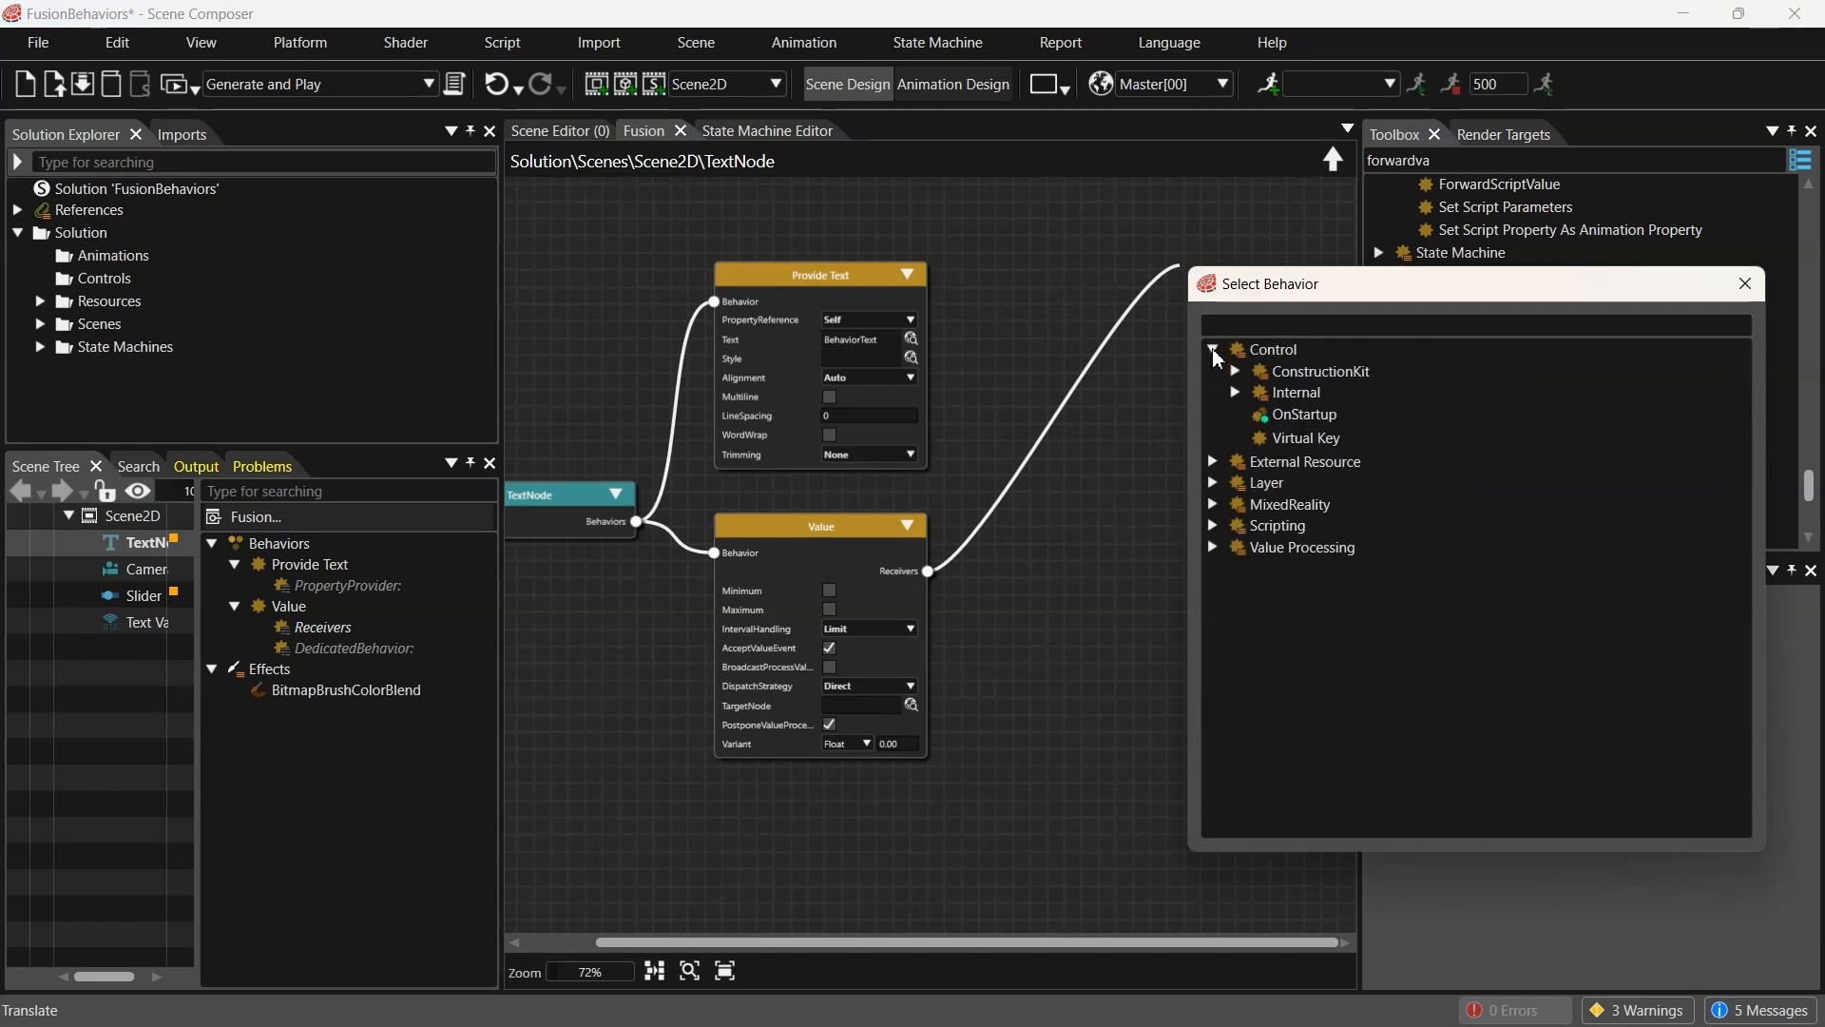
text(acti)
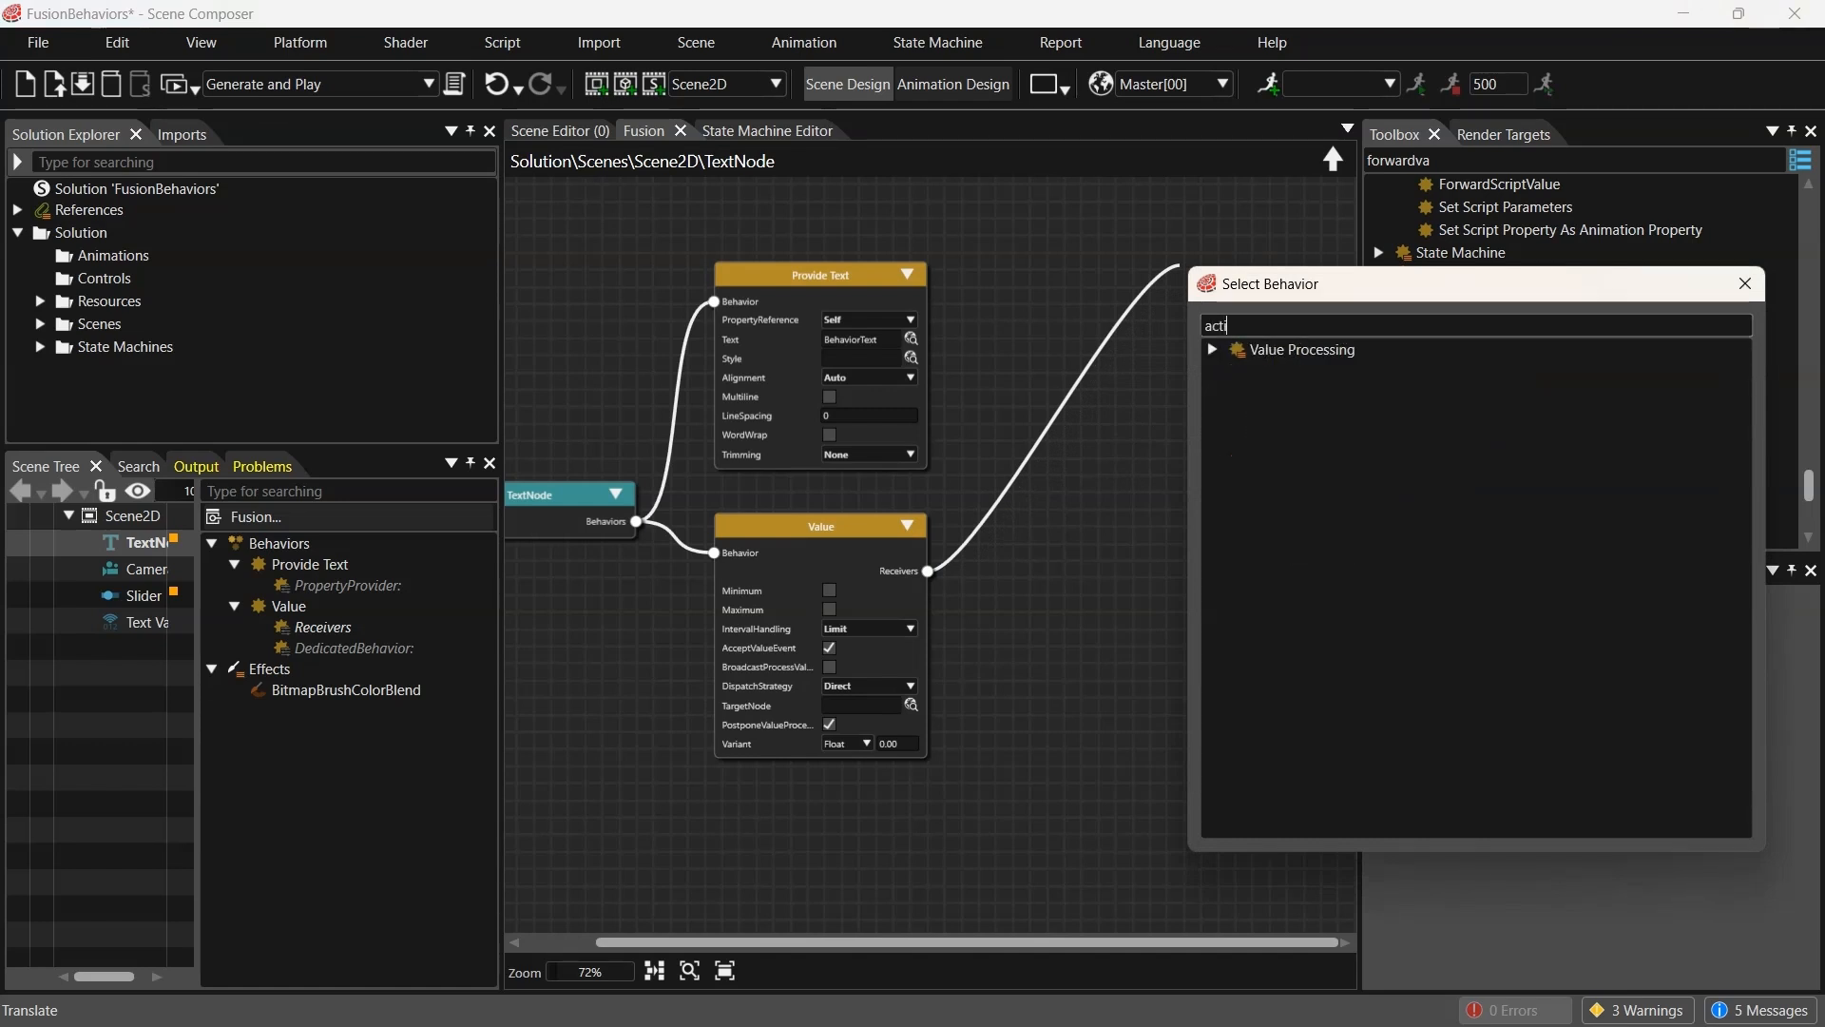
text(onon)
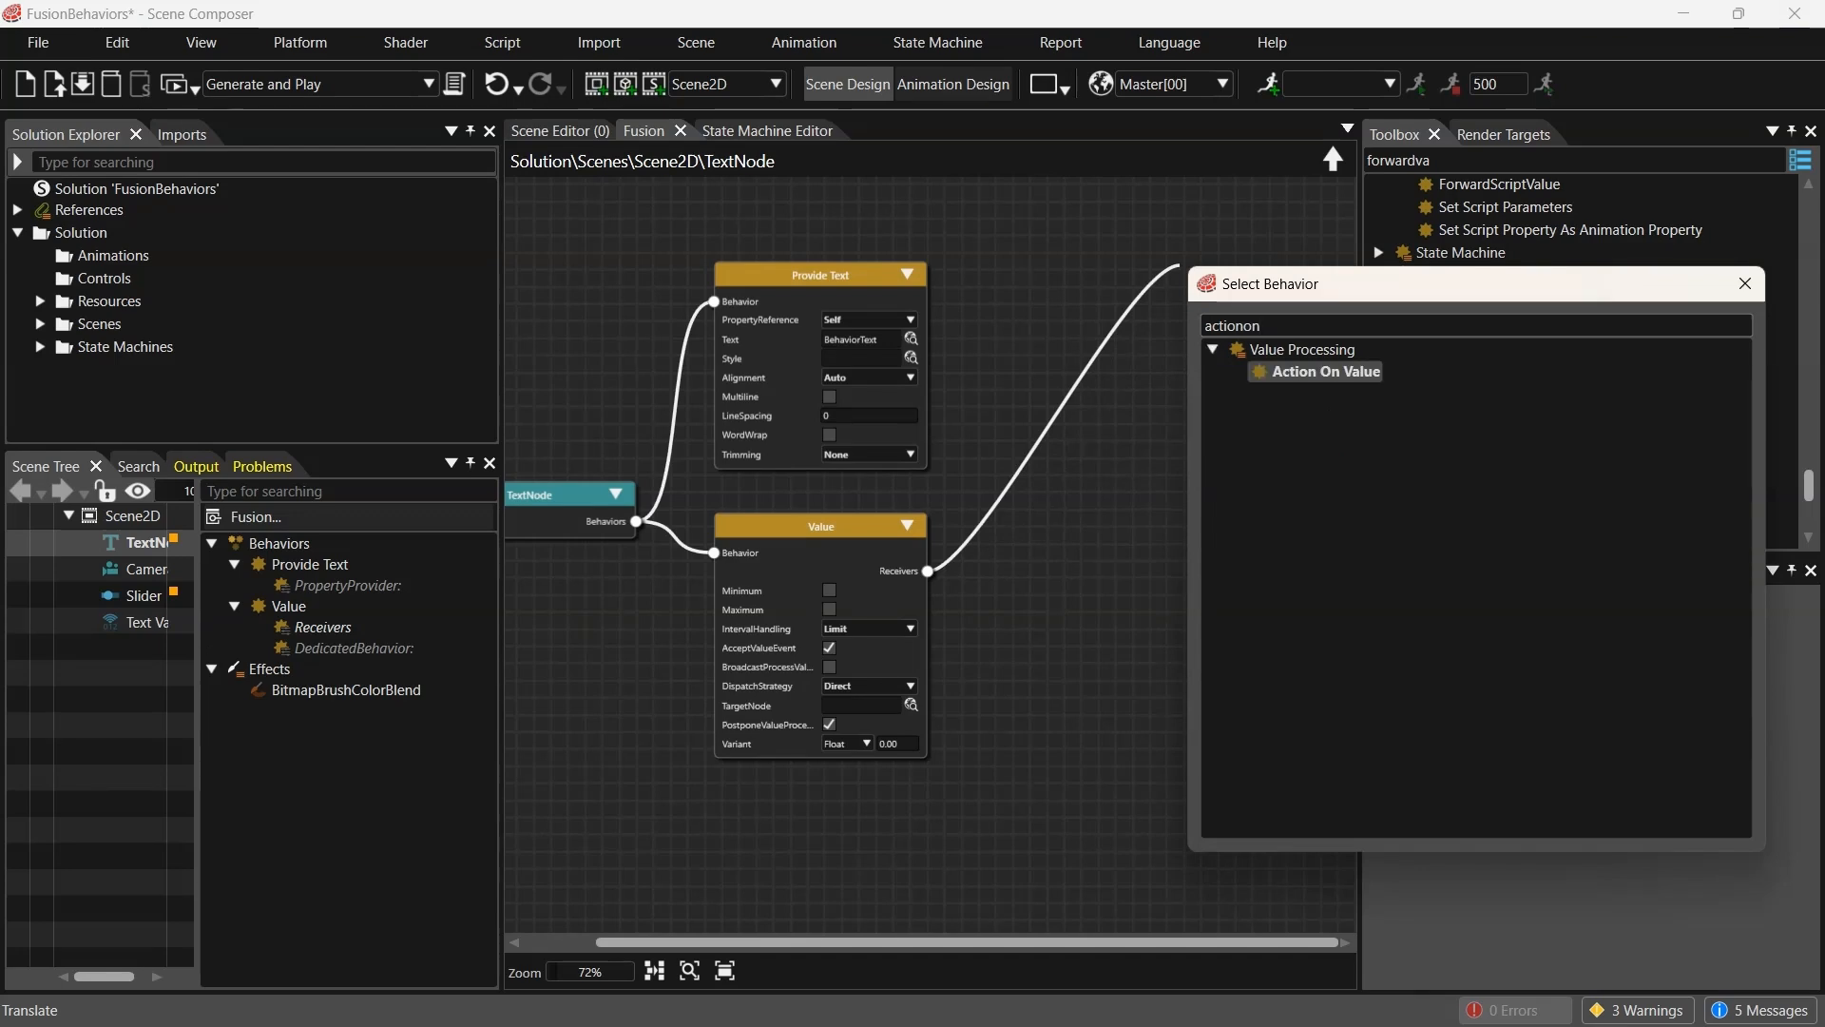
double_click(1347, 374)
Add a Check Processed Value behavior as the condition of the Action On Value node in the TextNode's Fusion graph
scroll(1252, 391, down, 1)
drag(1261, 447, 943, 487)
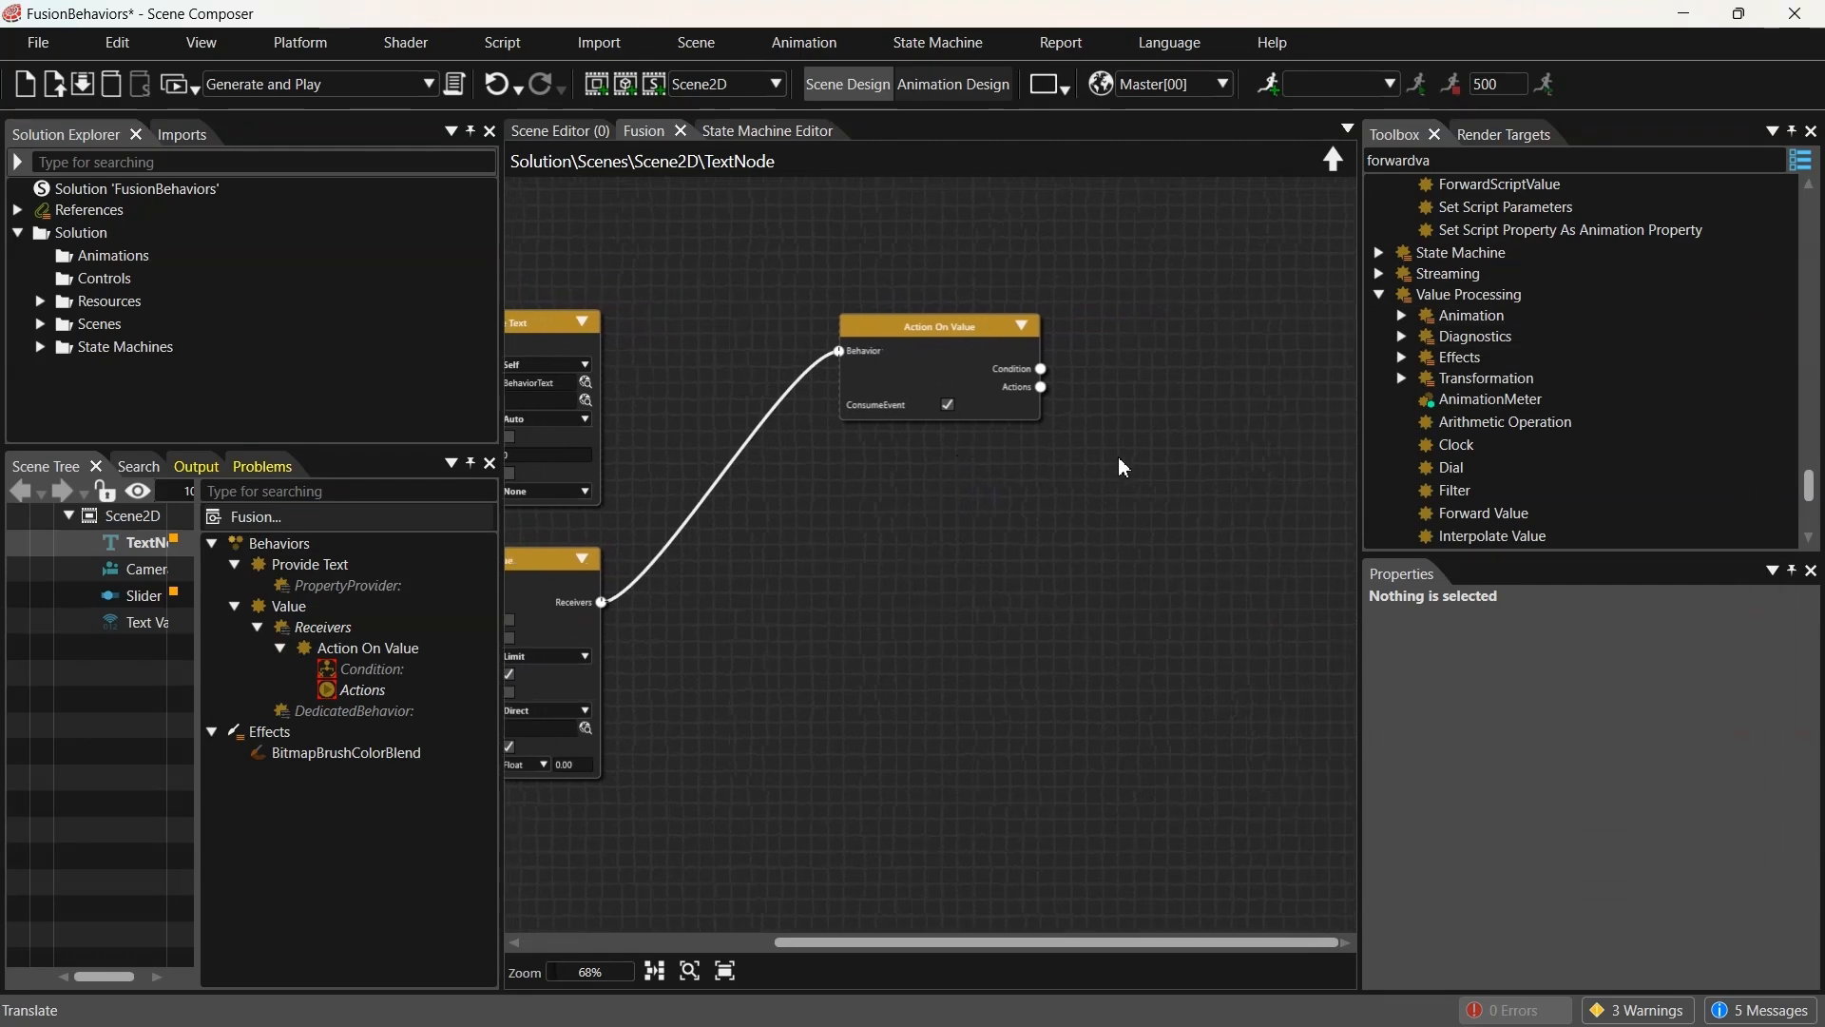
scroll(1138, 465, down, 1)
drag(1139, 466, 1055, 494)
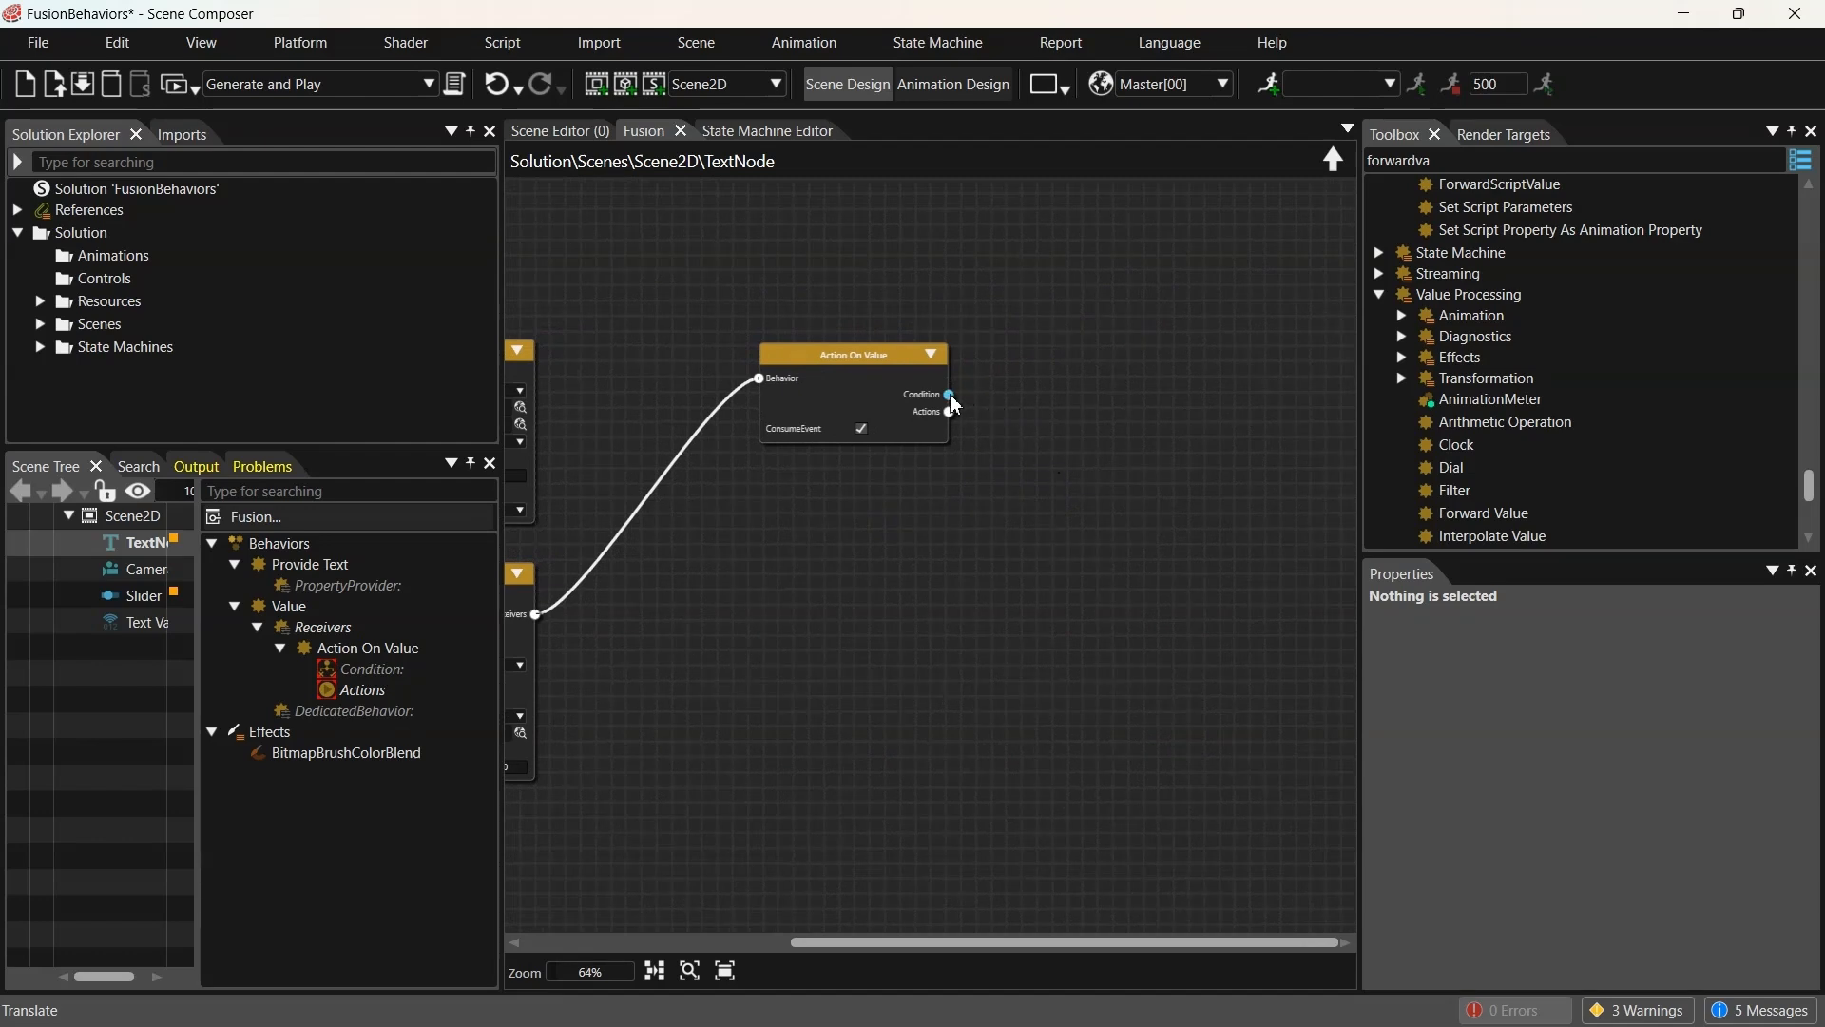
drag(950, 395, 1042, 288)
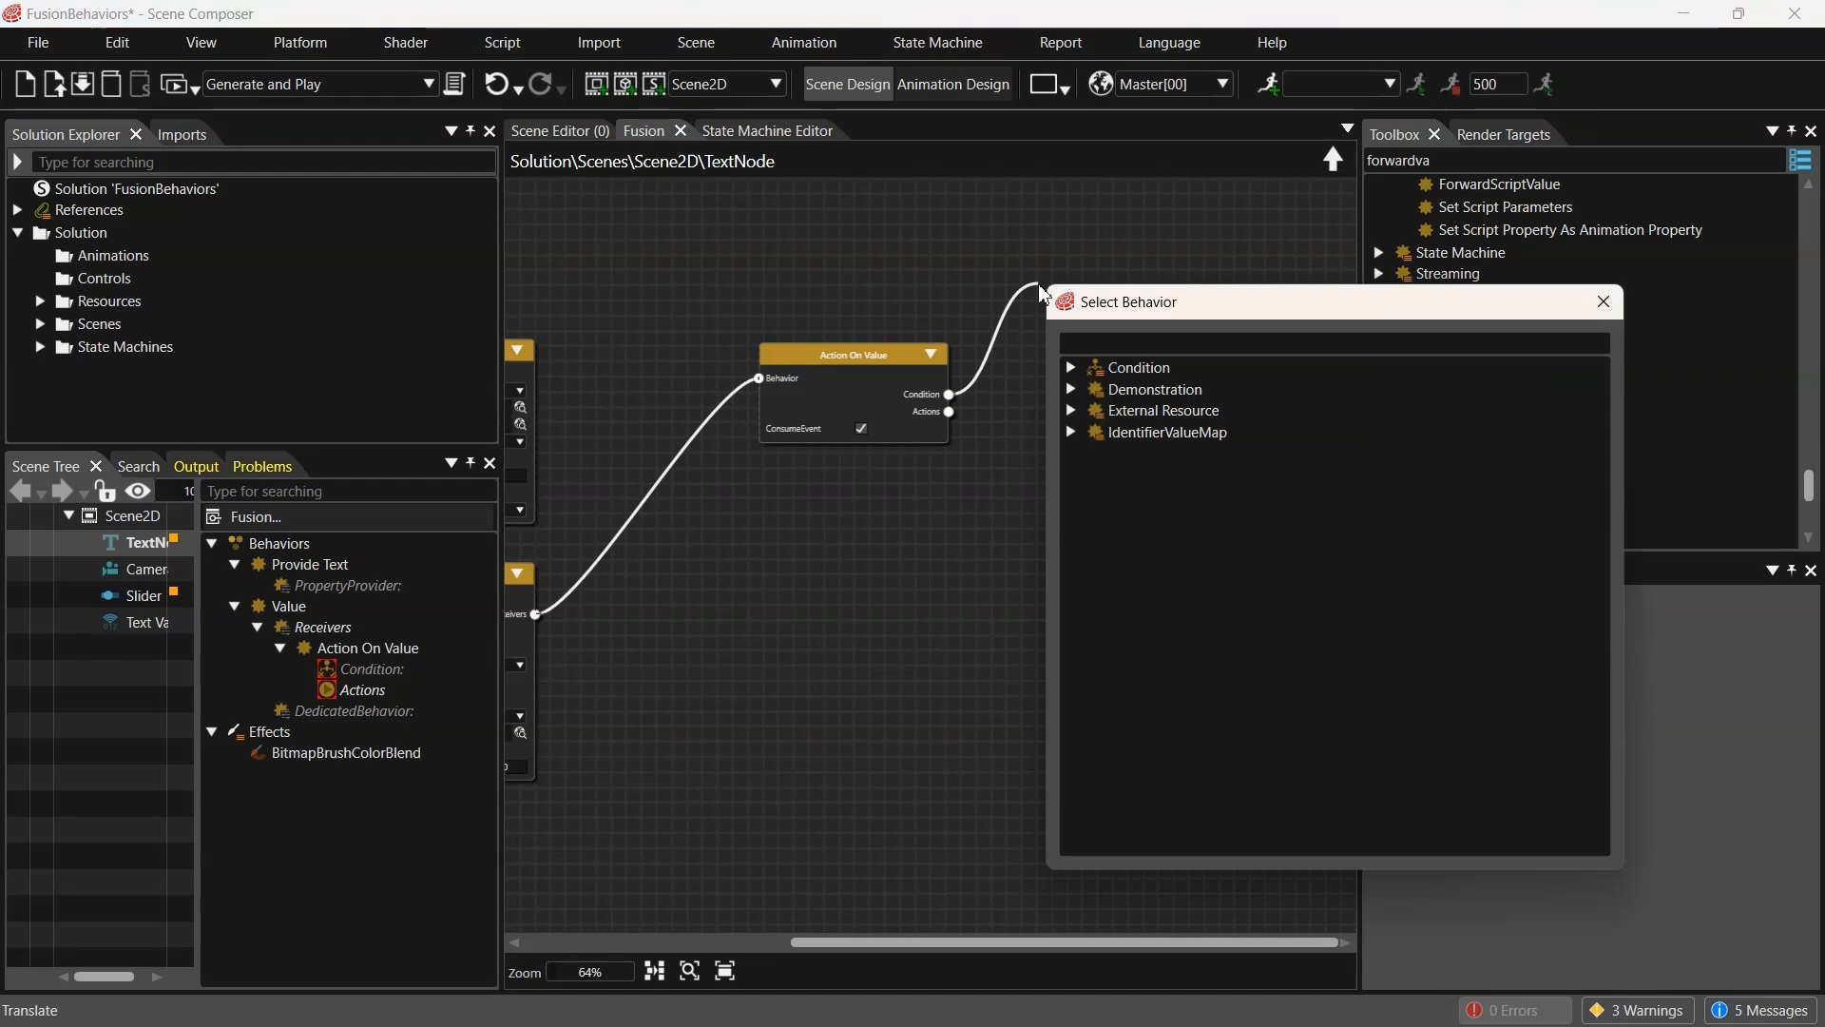
click(1099, 341)
text(checkprocess)
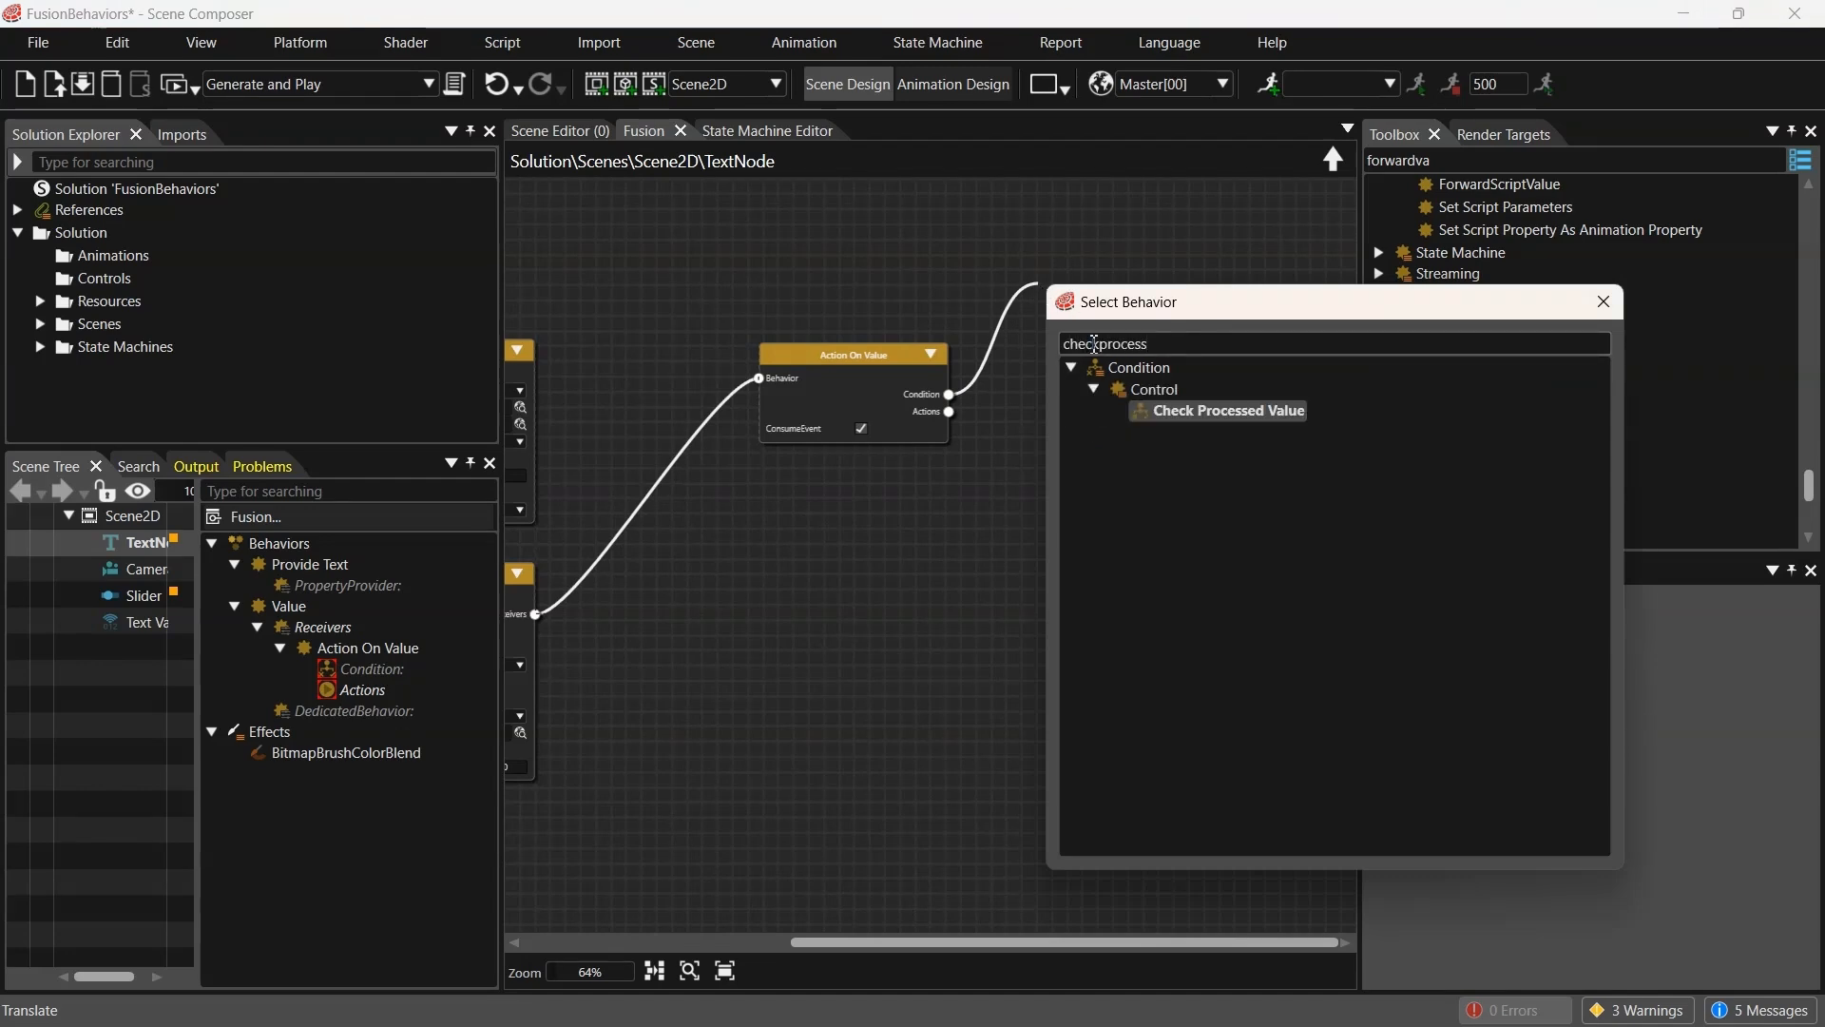
double_click(1204, 419)
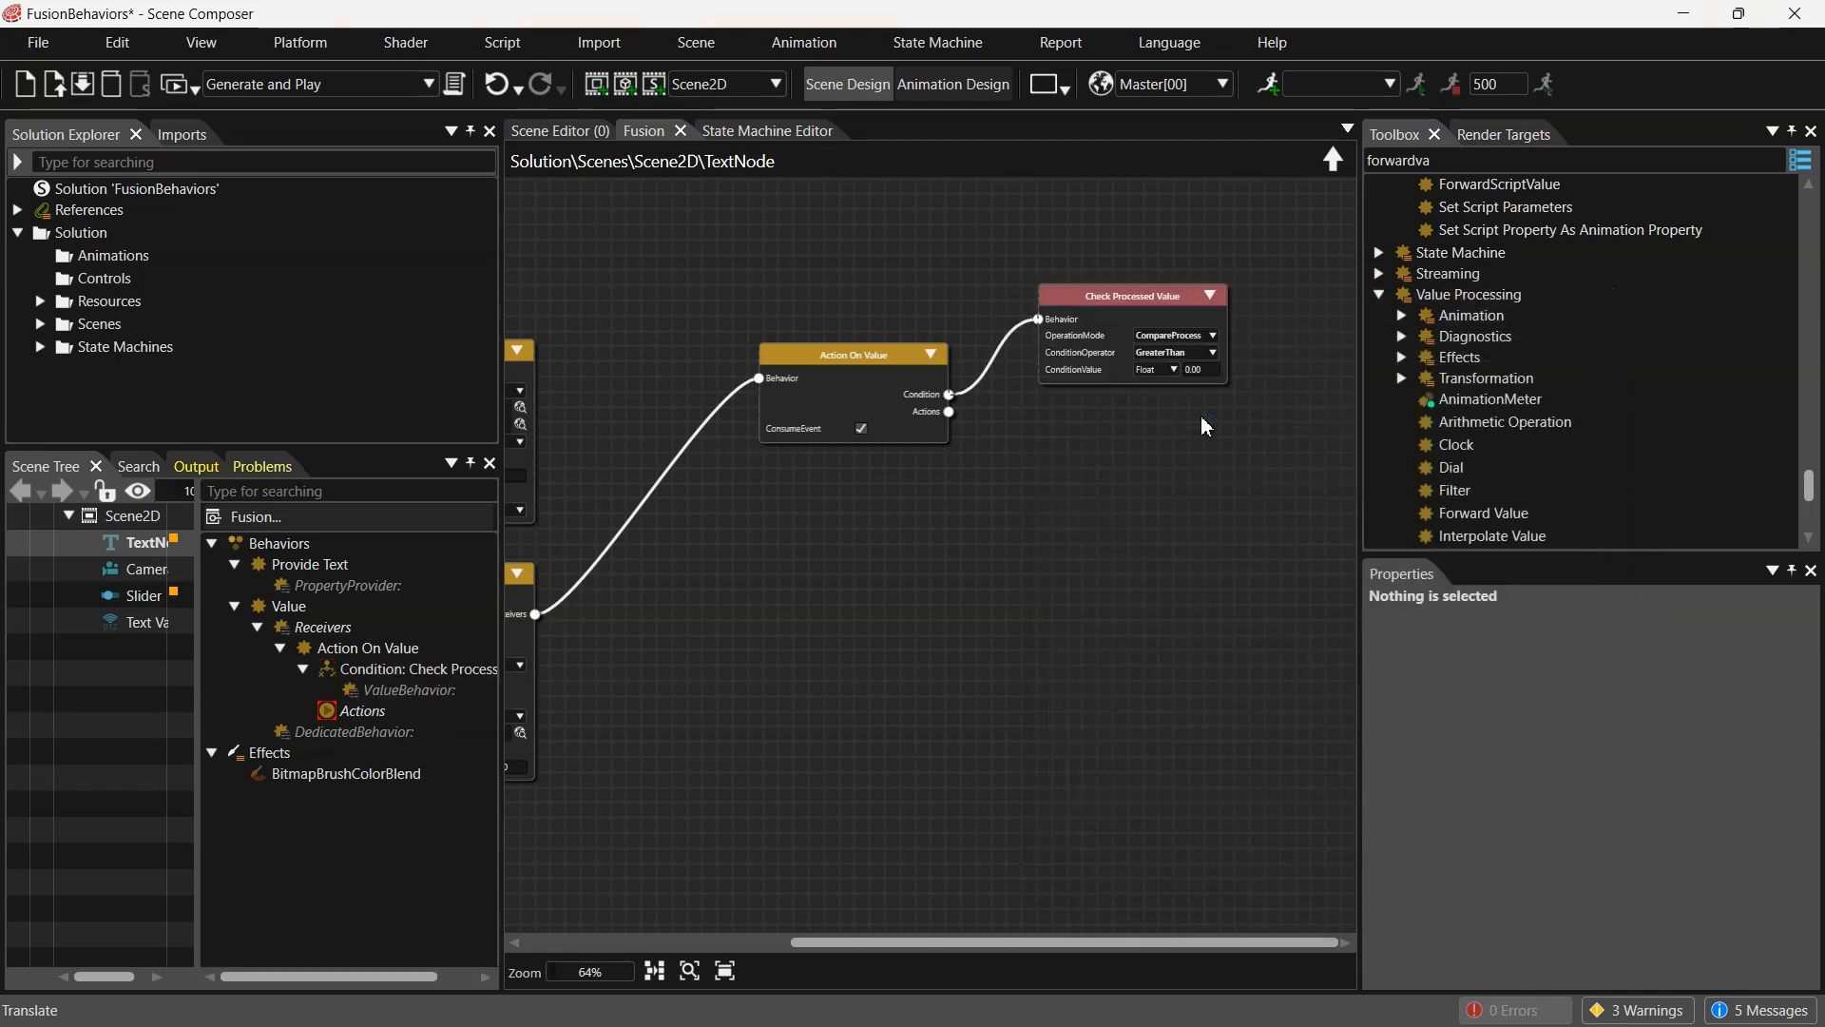
Set the Check Processed Value node's condition value to 66.00
scroll(1252, 346, up, 1)
drag(1190, 462, 1175, 474)
scroll(1176, 475, up, 1)
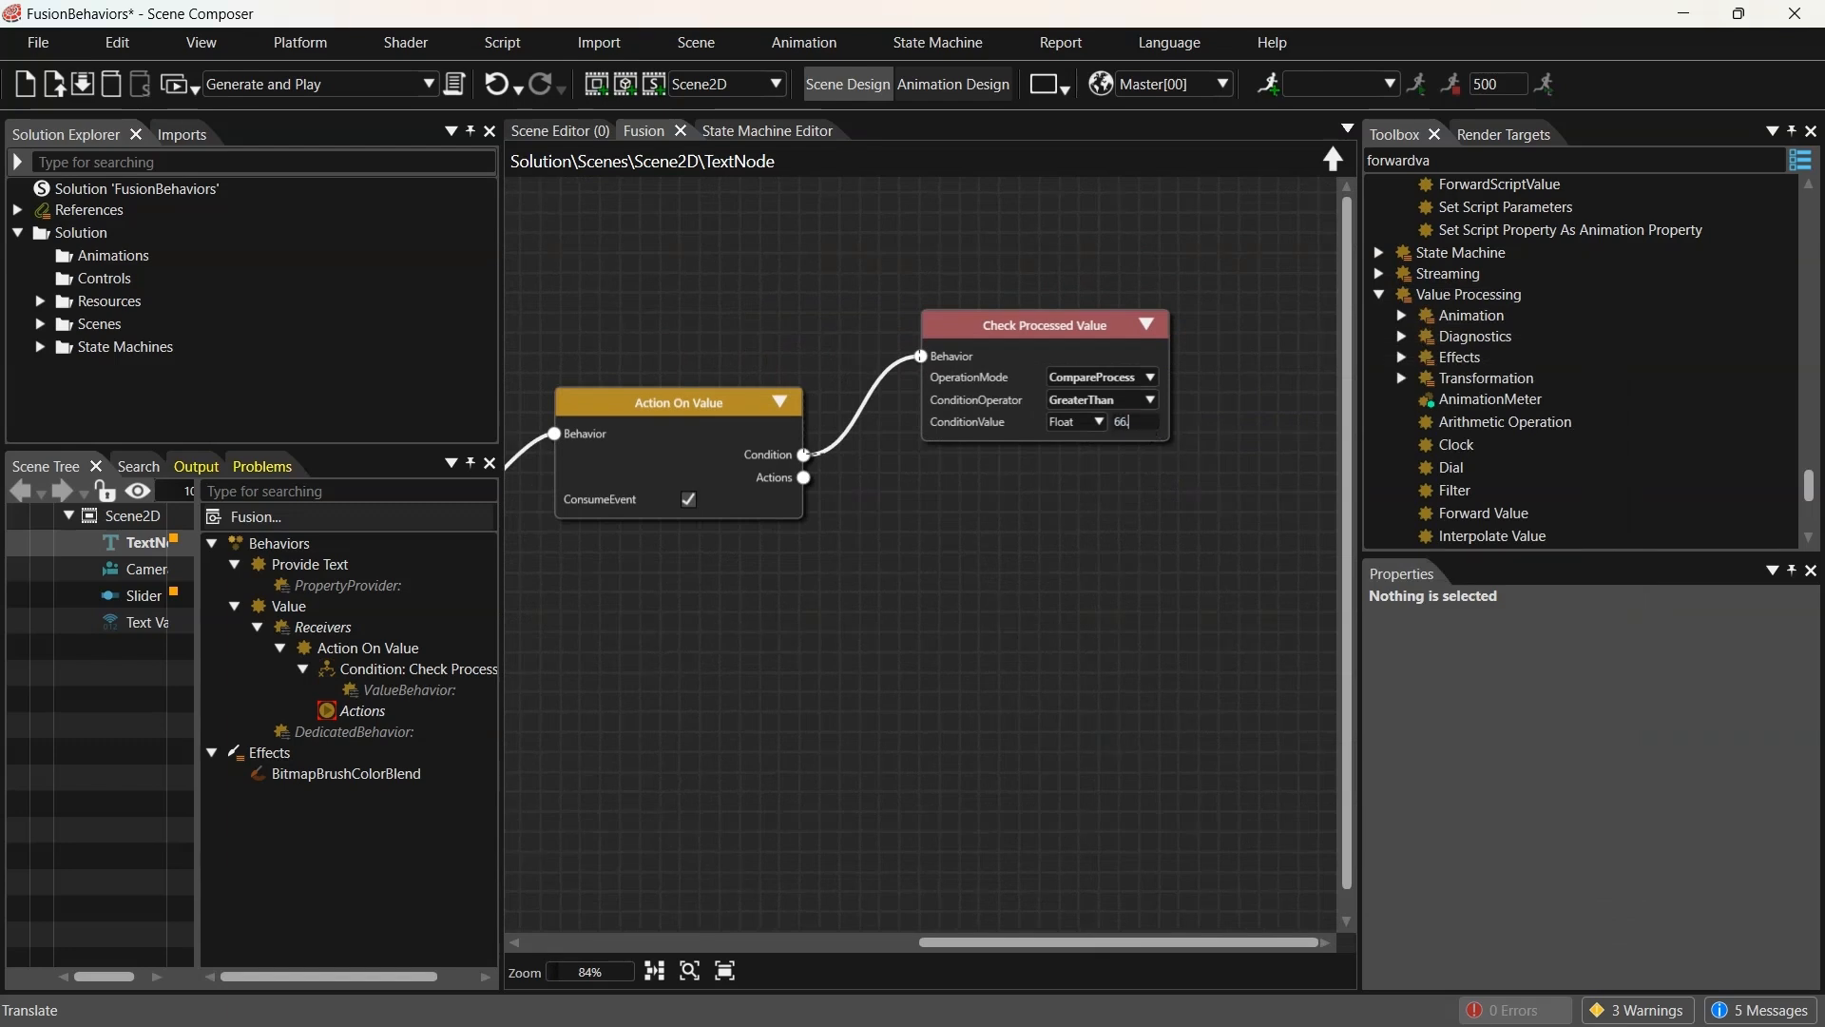
click(1143, 420)
text(66.00)
click(1126, 545)
Add a Set Color behavior as an action of the Action On Value node, placed below the Check Processed Value node
scroll(1029, 603, down, 1)
middle_drag(1081, 620, 1056, 474)
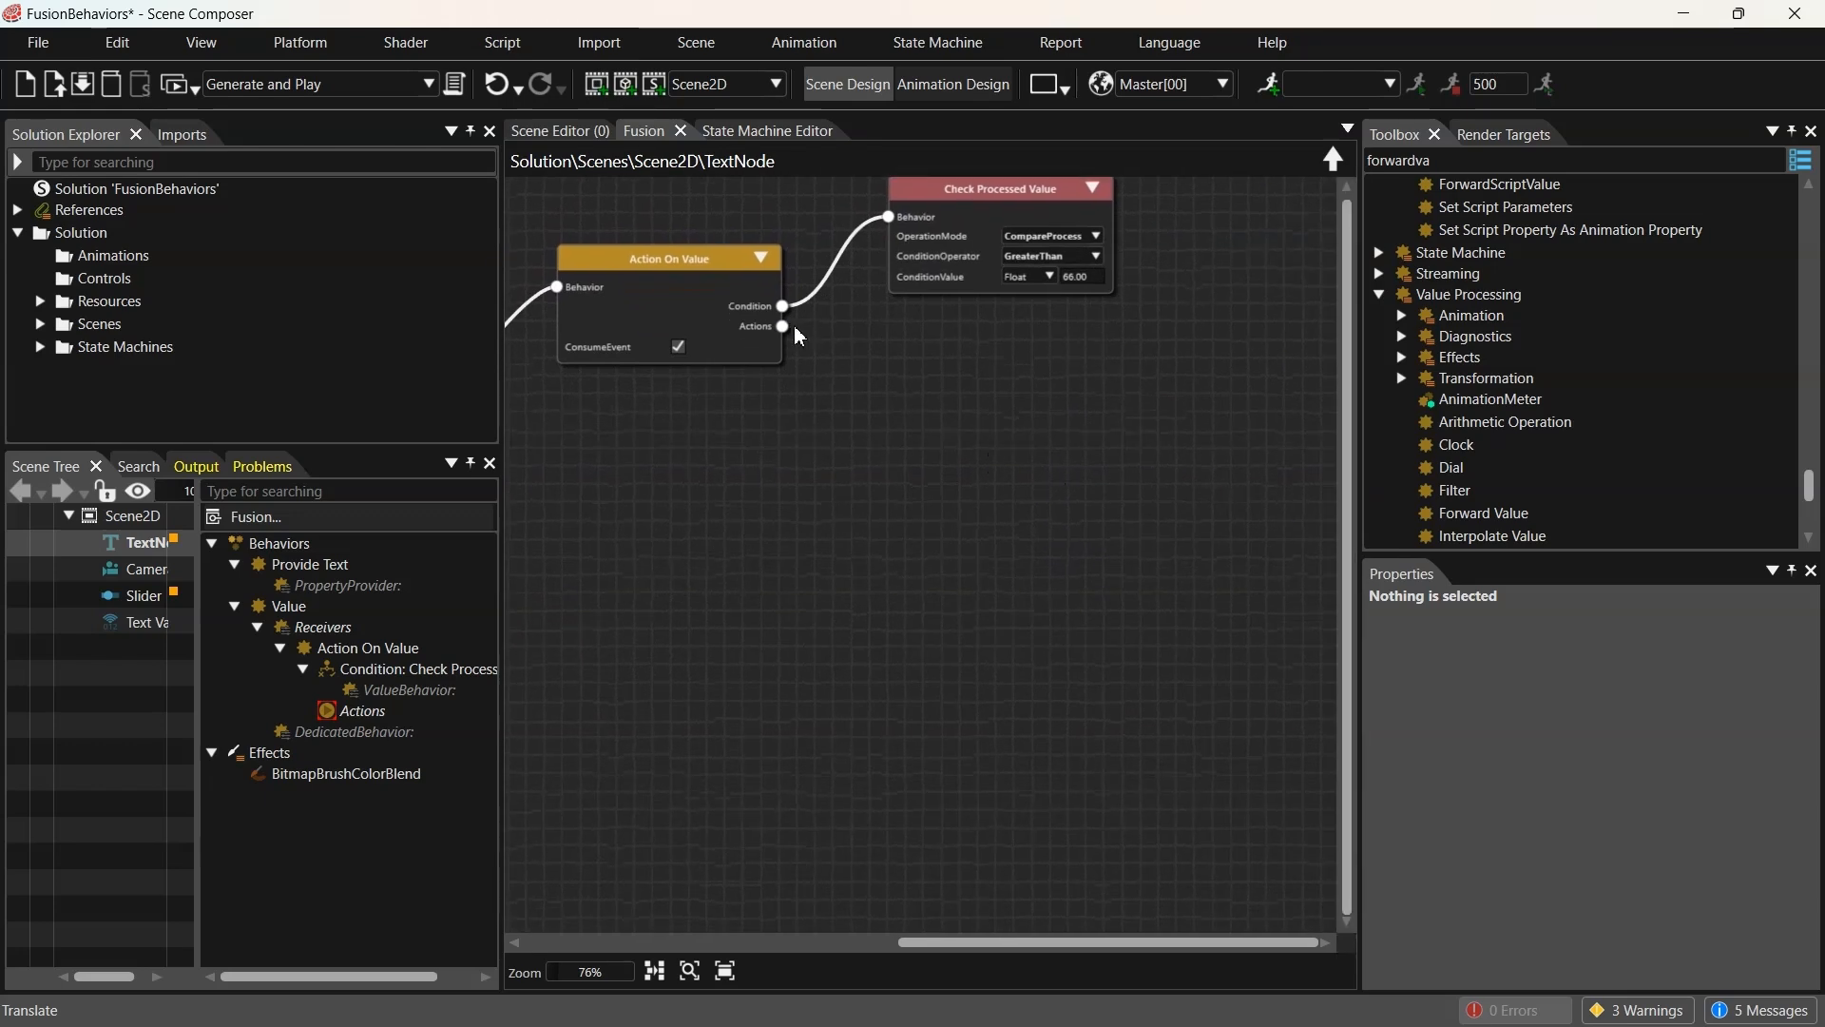
drag(788, 331, 891, 407)
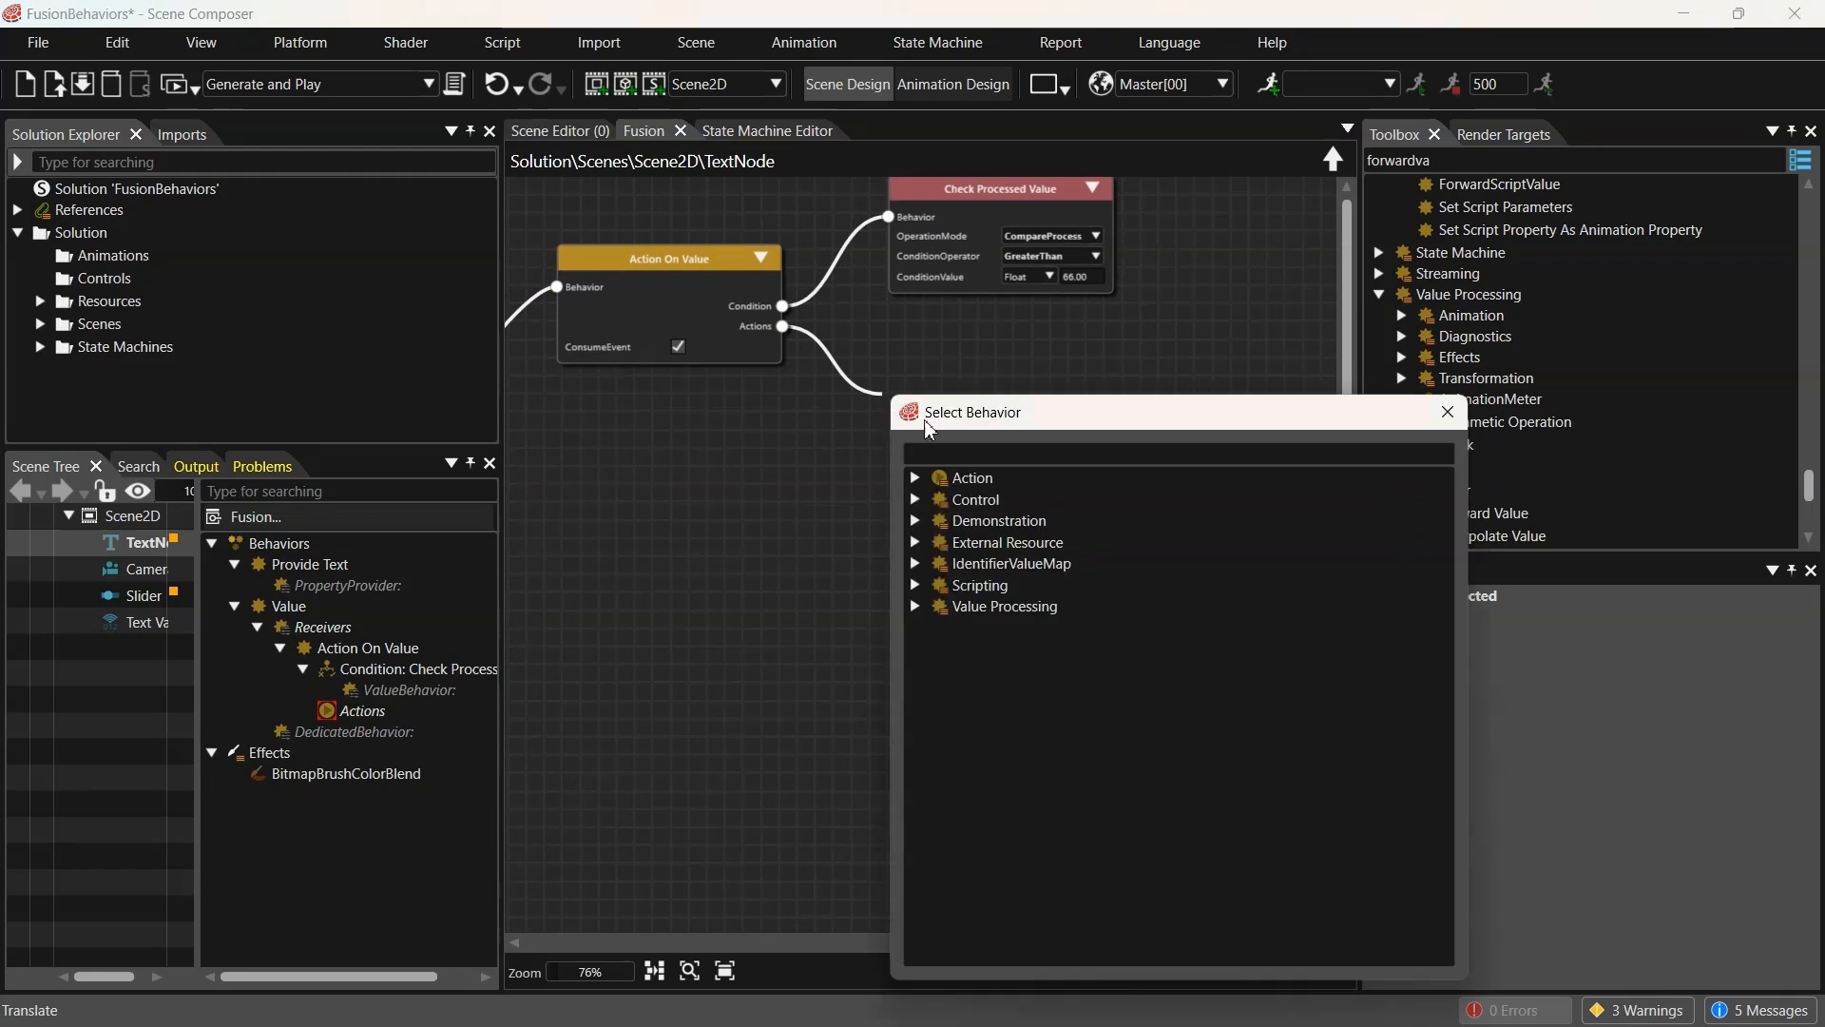
text(setcolor)
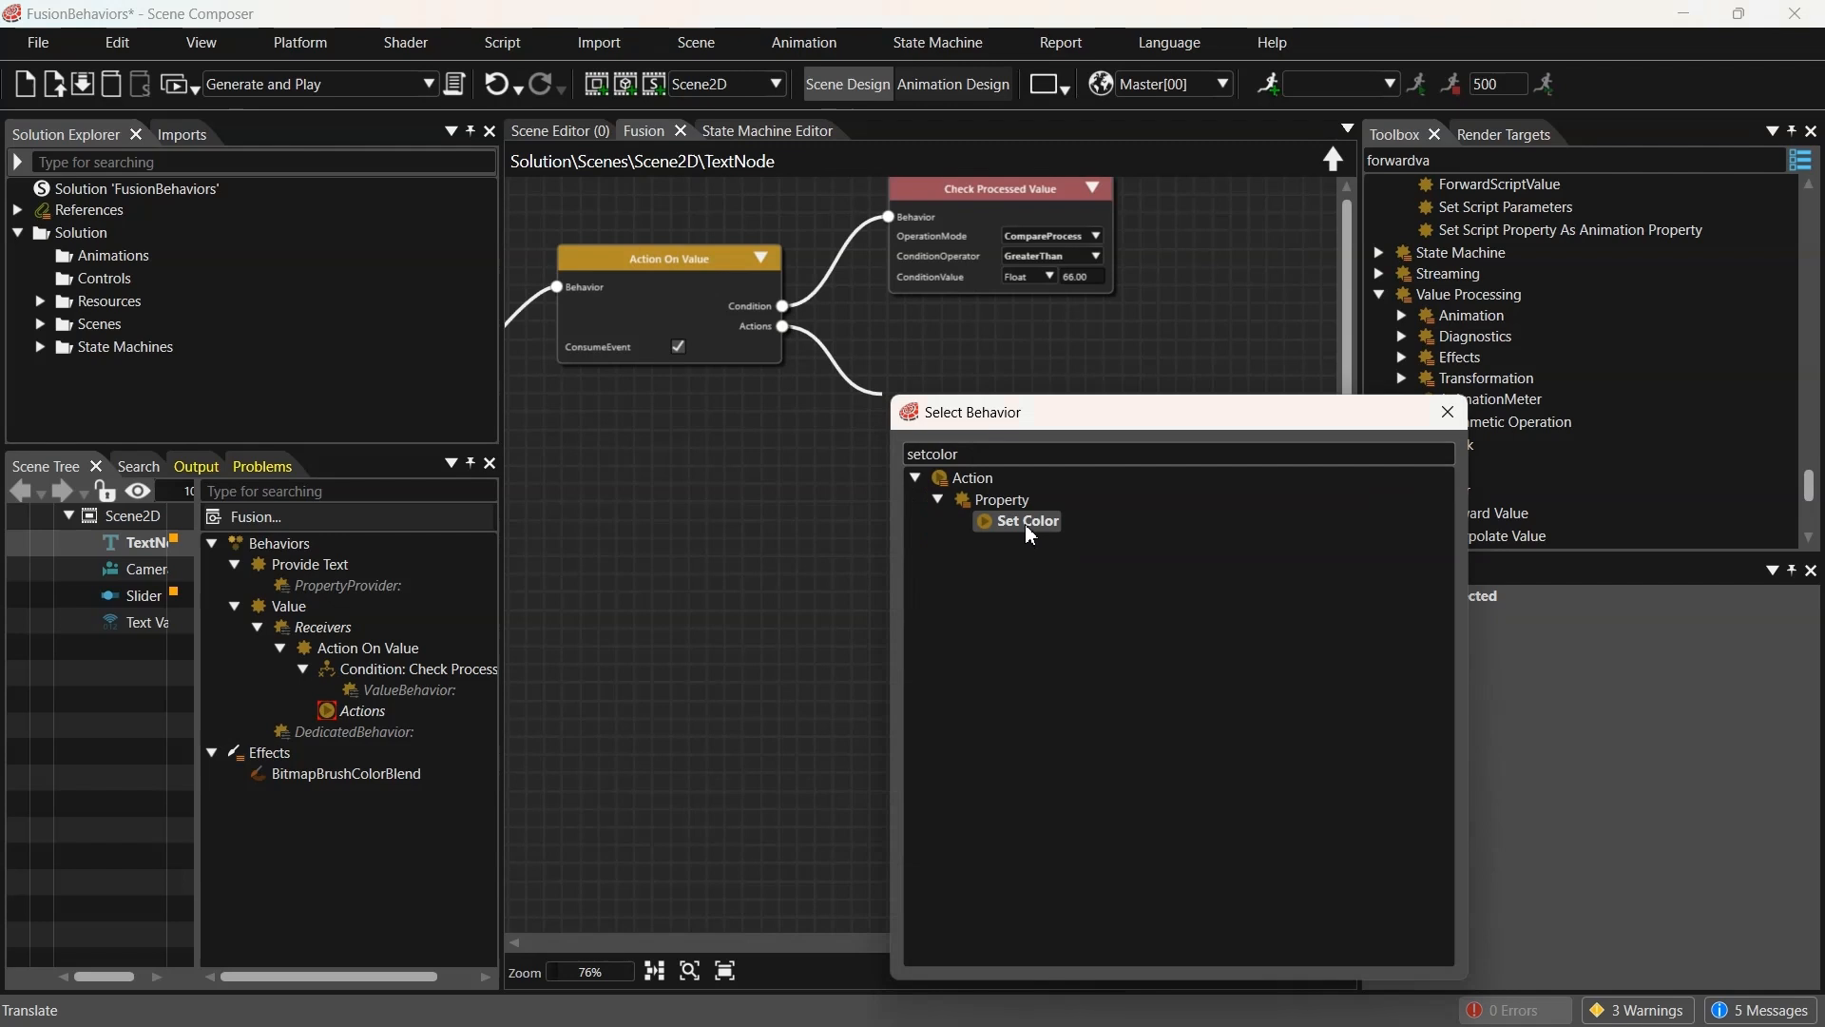
double_click(1025, 522)
drag(974, 425, 983, 414)
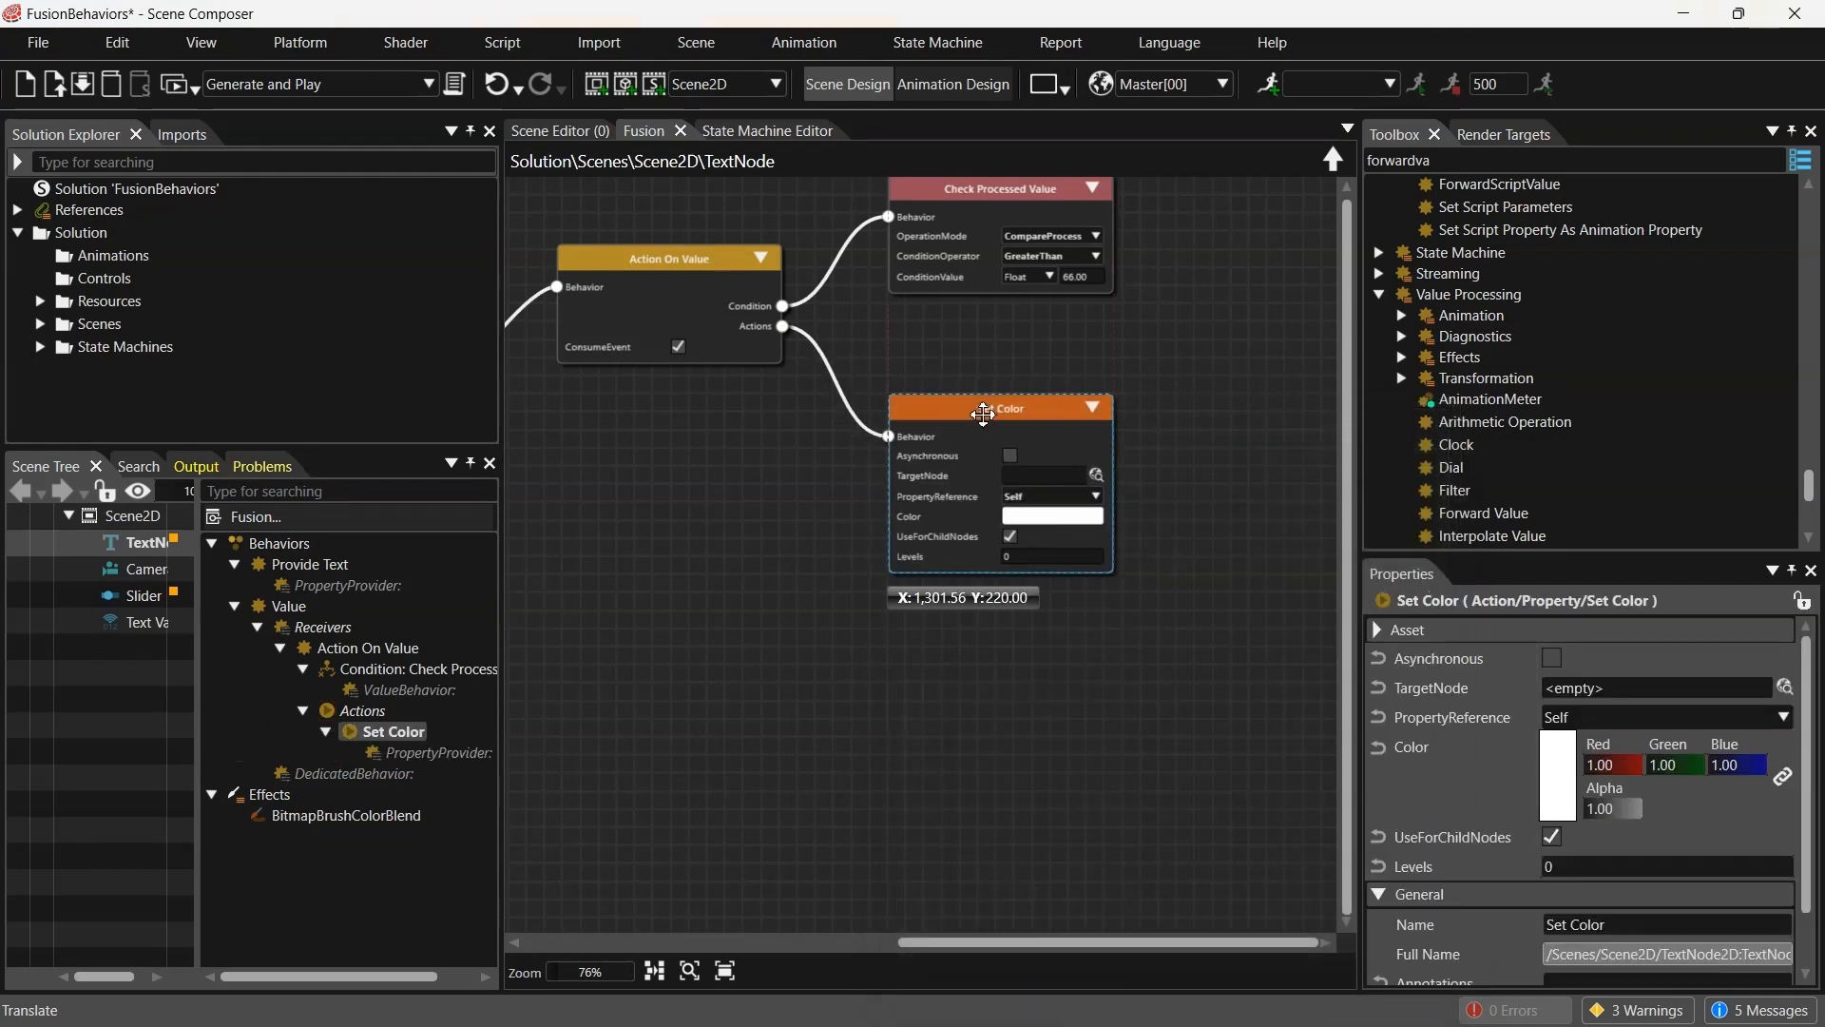
Set the color of the Set Color node to pure red (#FF0000FF)
click(1036, 520)
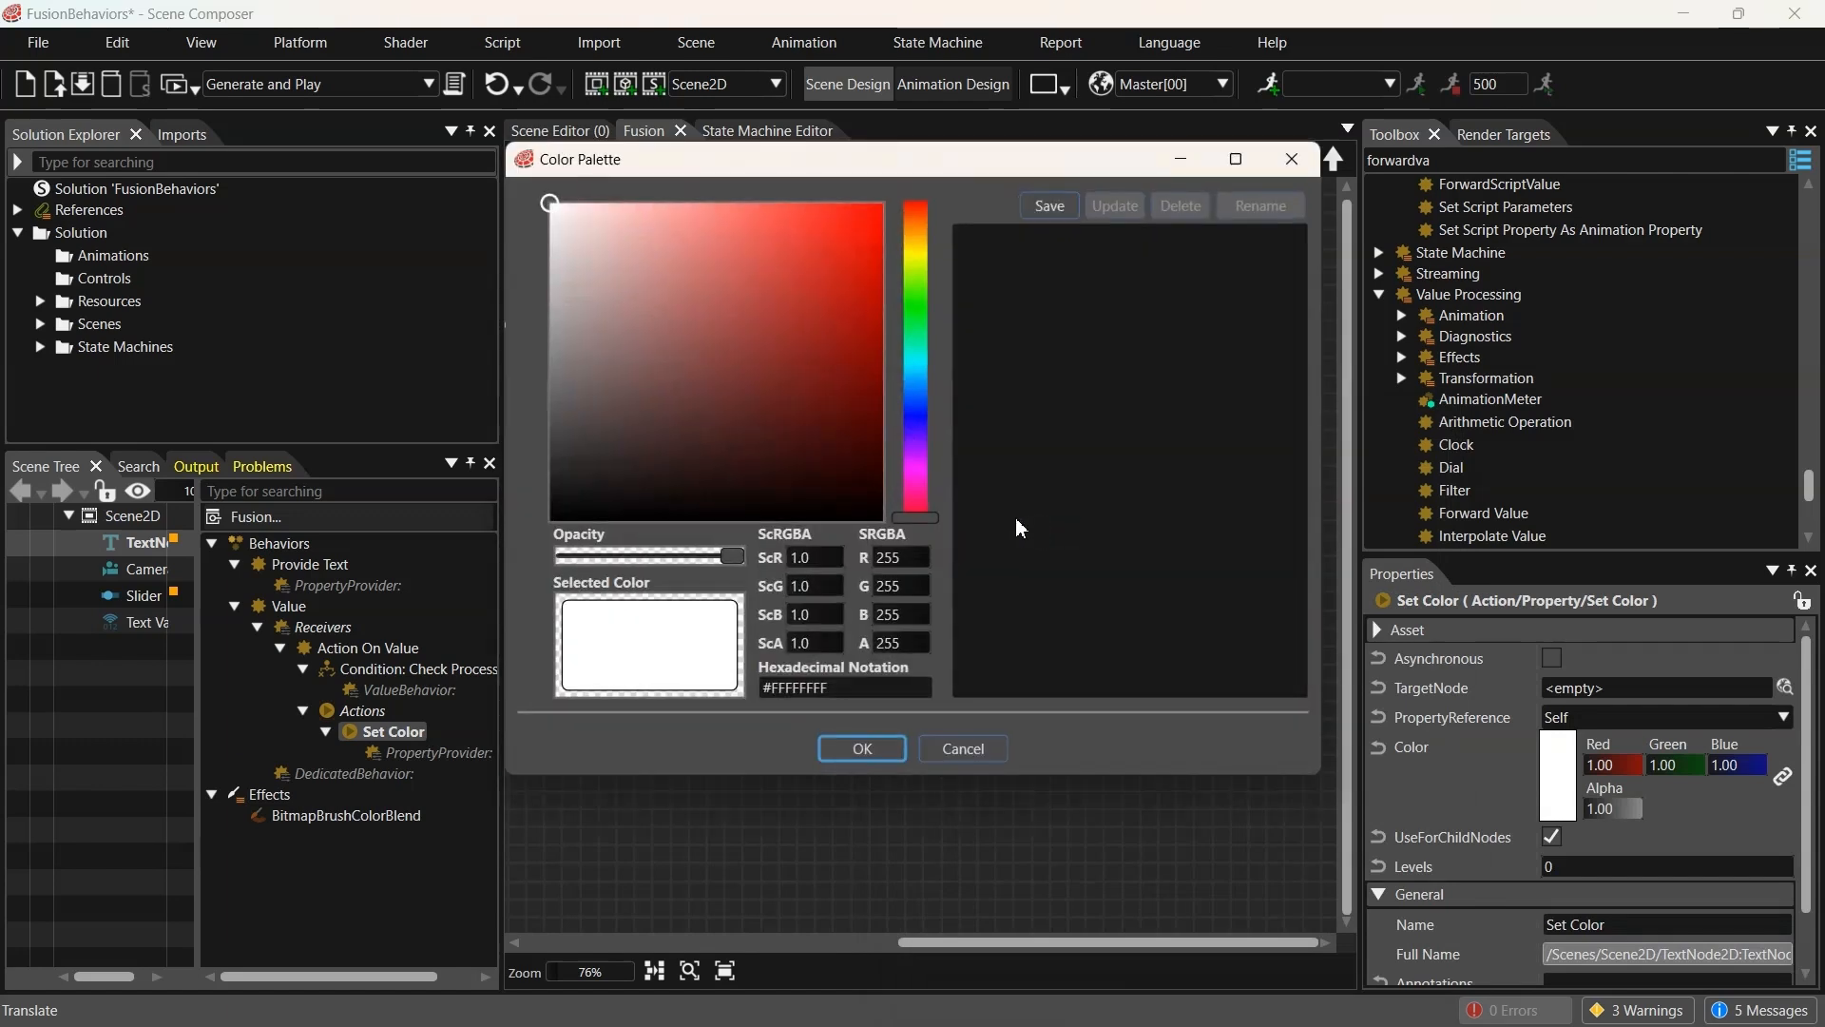
drag(760, 314, 948, 183)
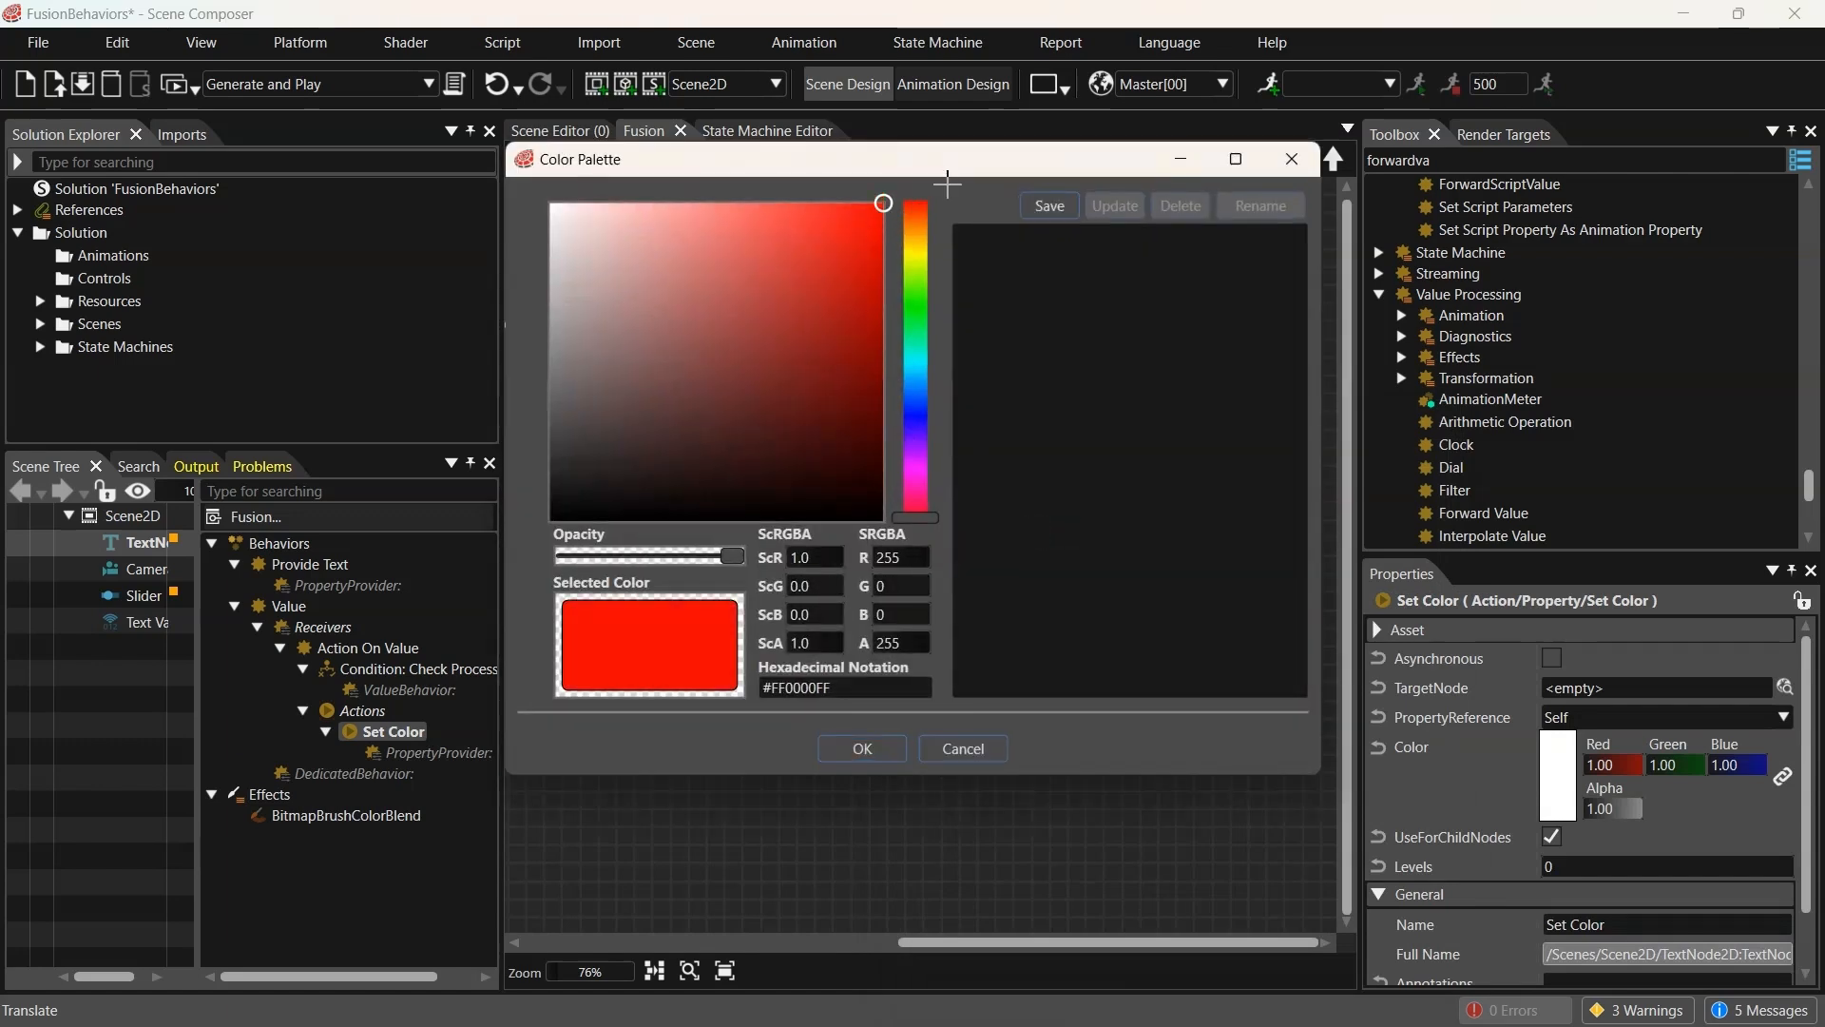
click(877, 754)
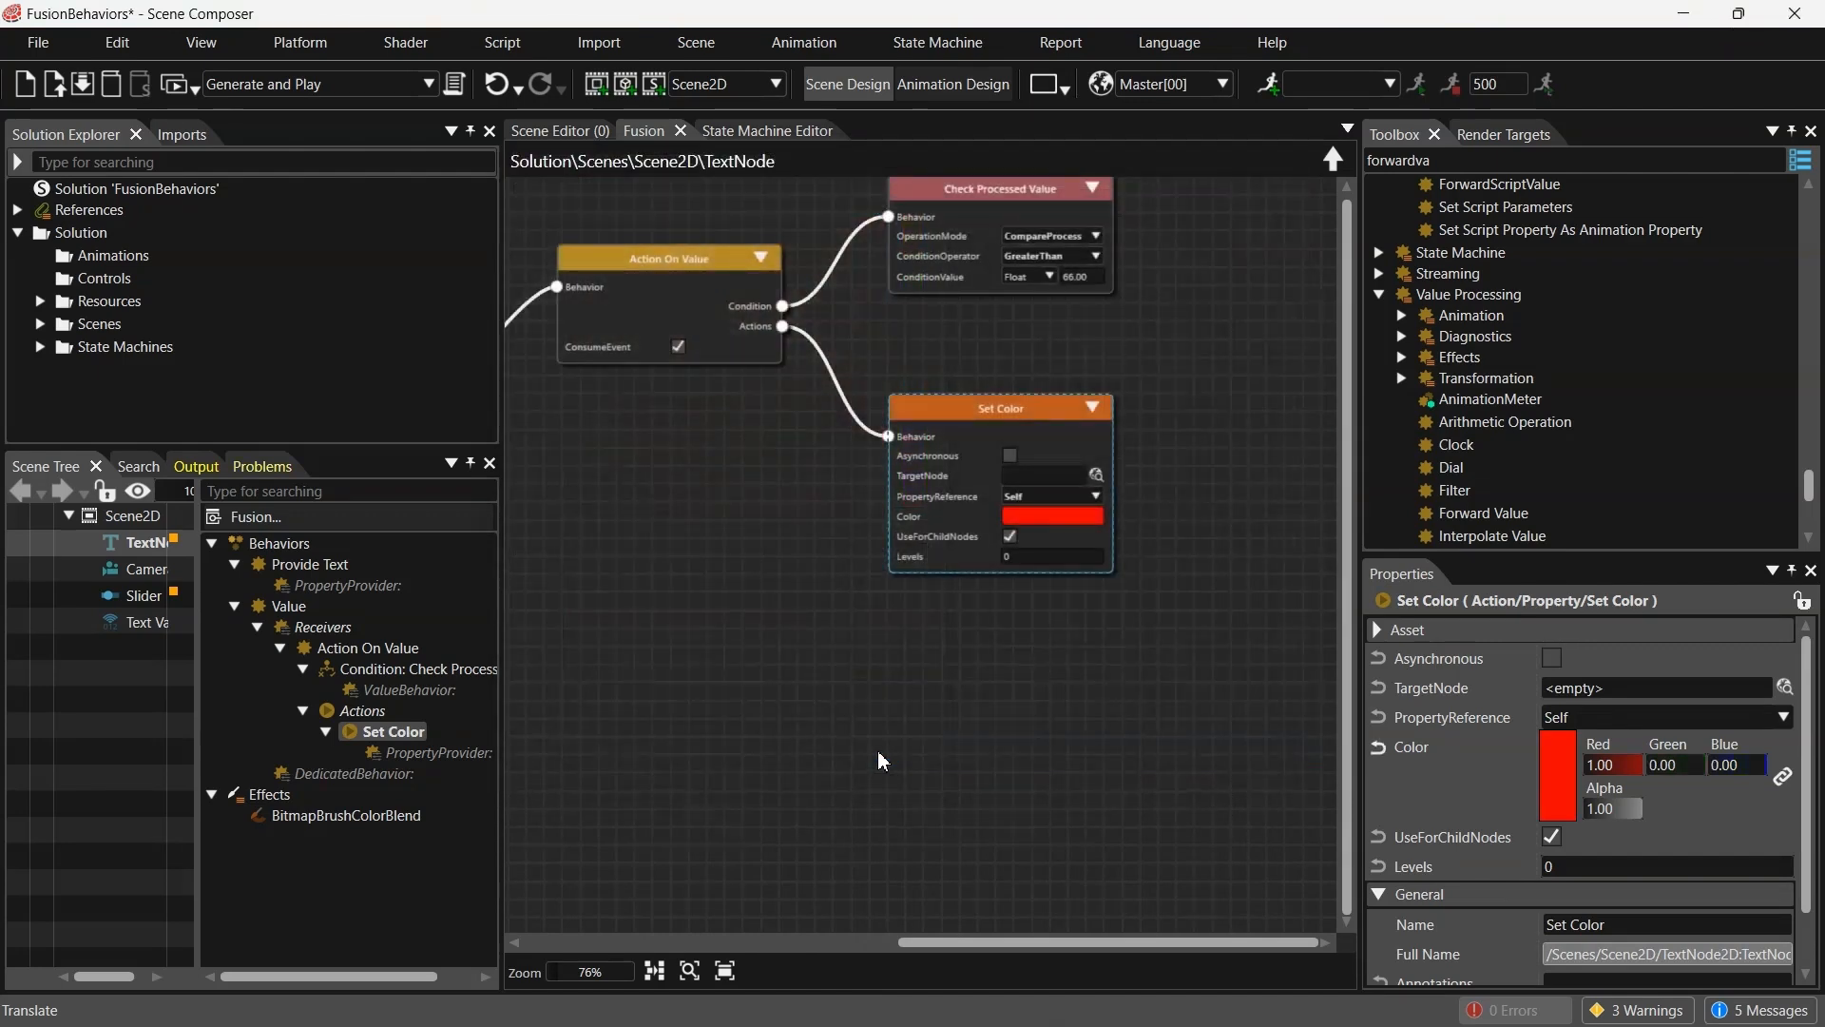
click(867, 676)
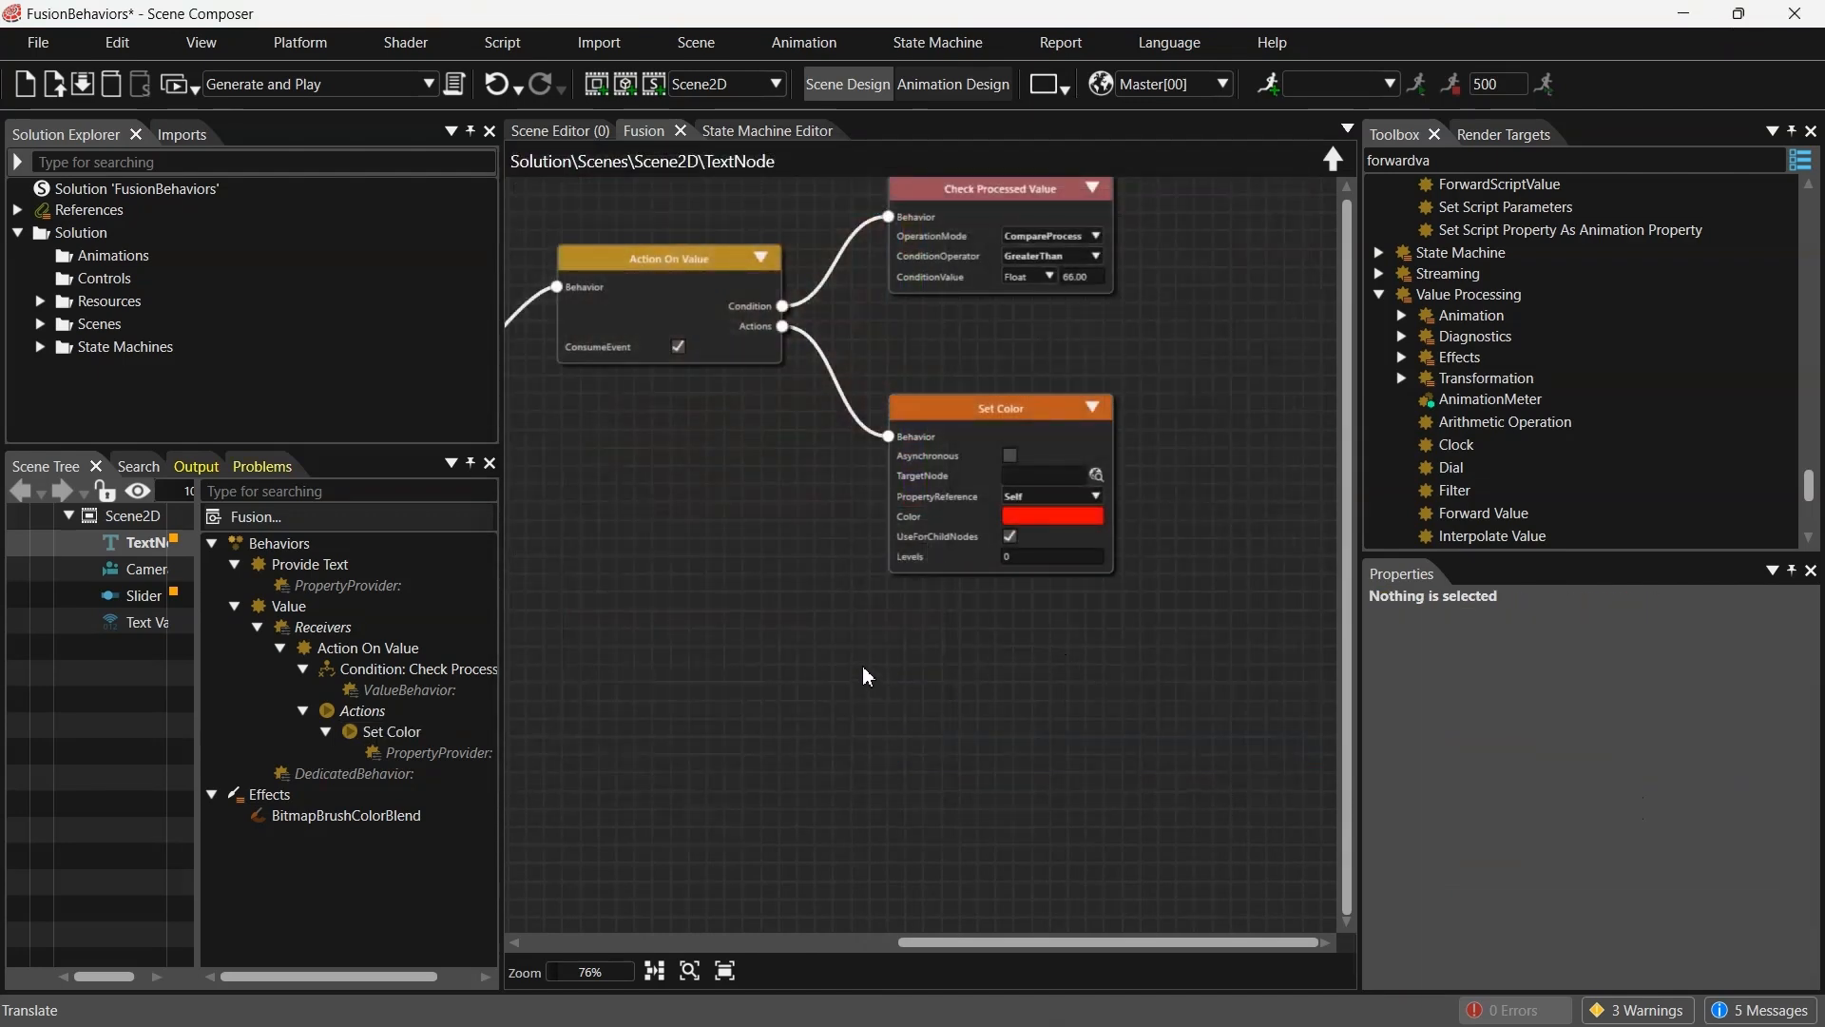
Test the color action in the scene by setting the Slider's value to 80 and back to 50
scroll(851, 682, down, 3)
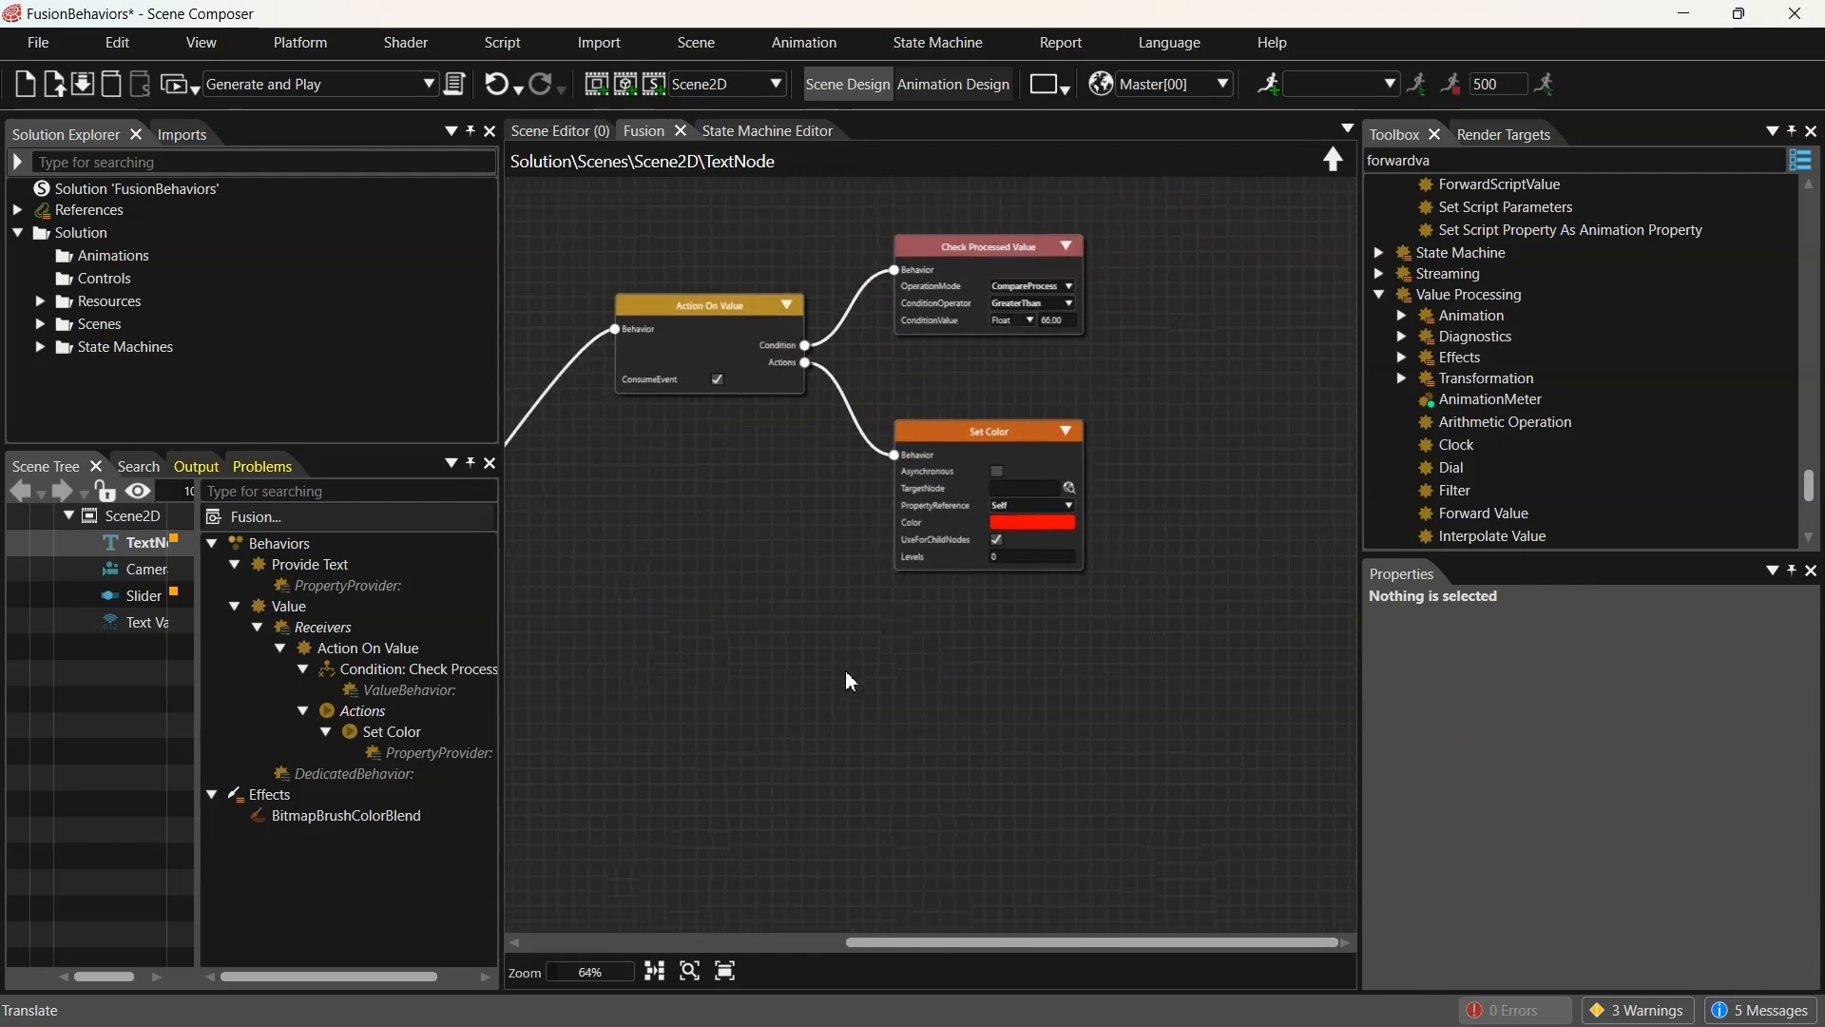
middle_drag(752, 670, 983, 589)
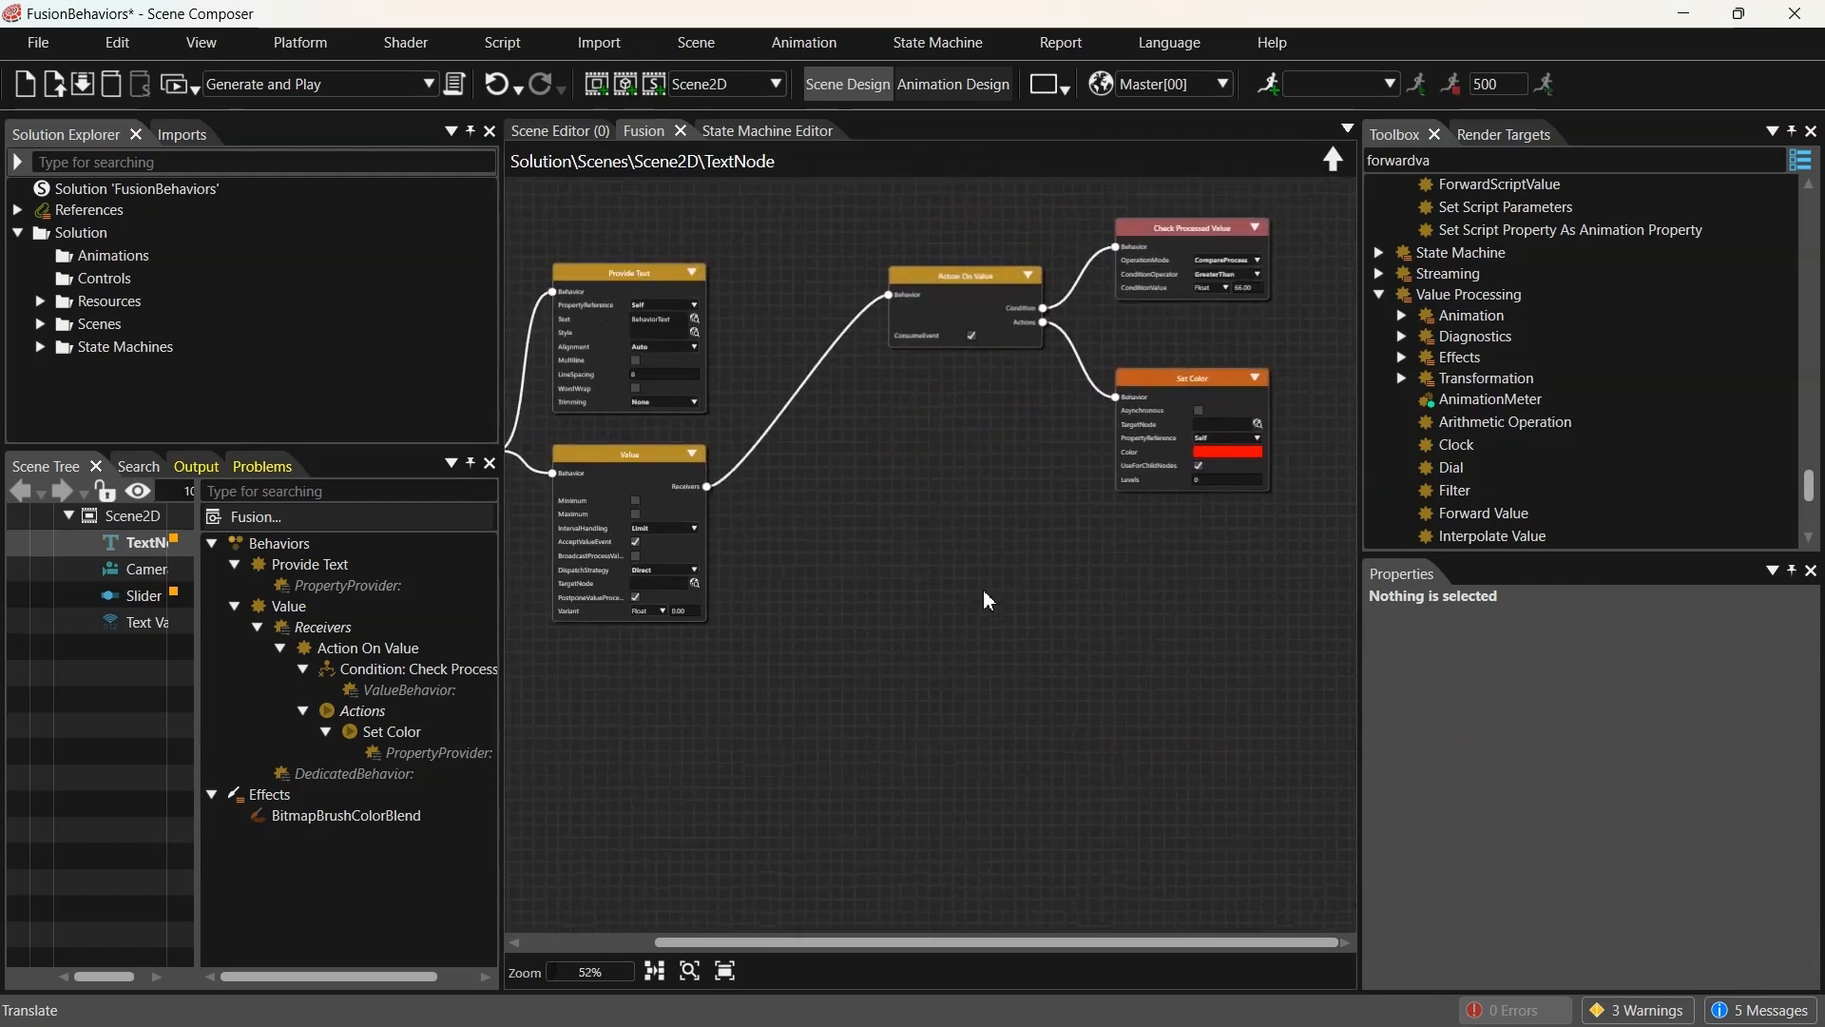
scroll(983, 589, down, 1)
click(569, 130)
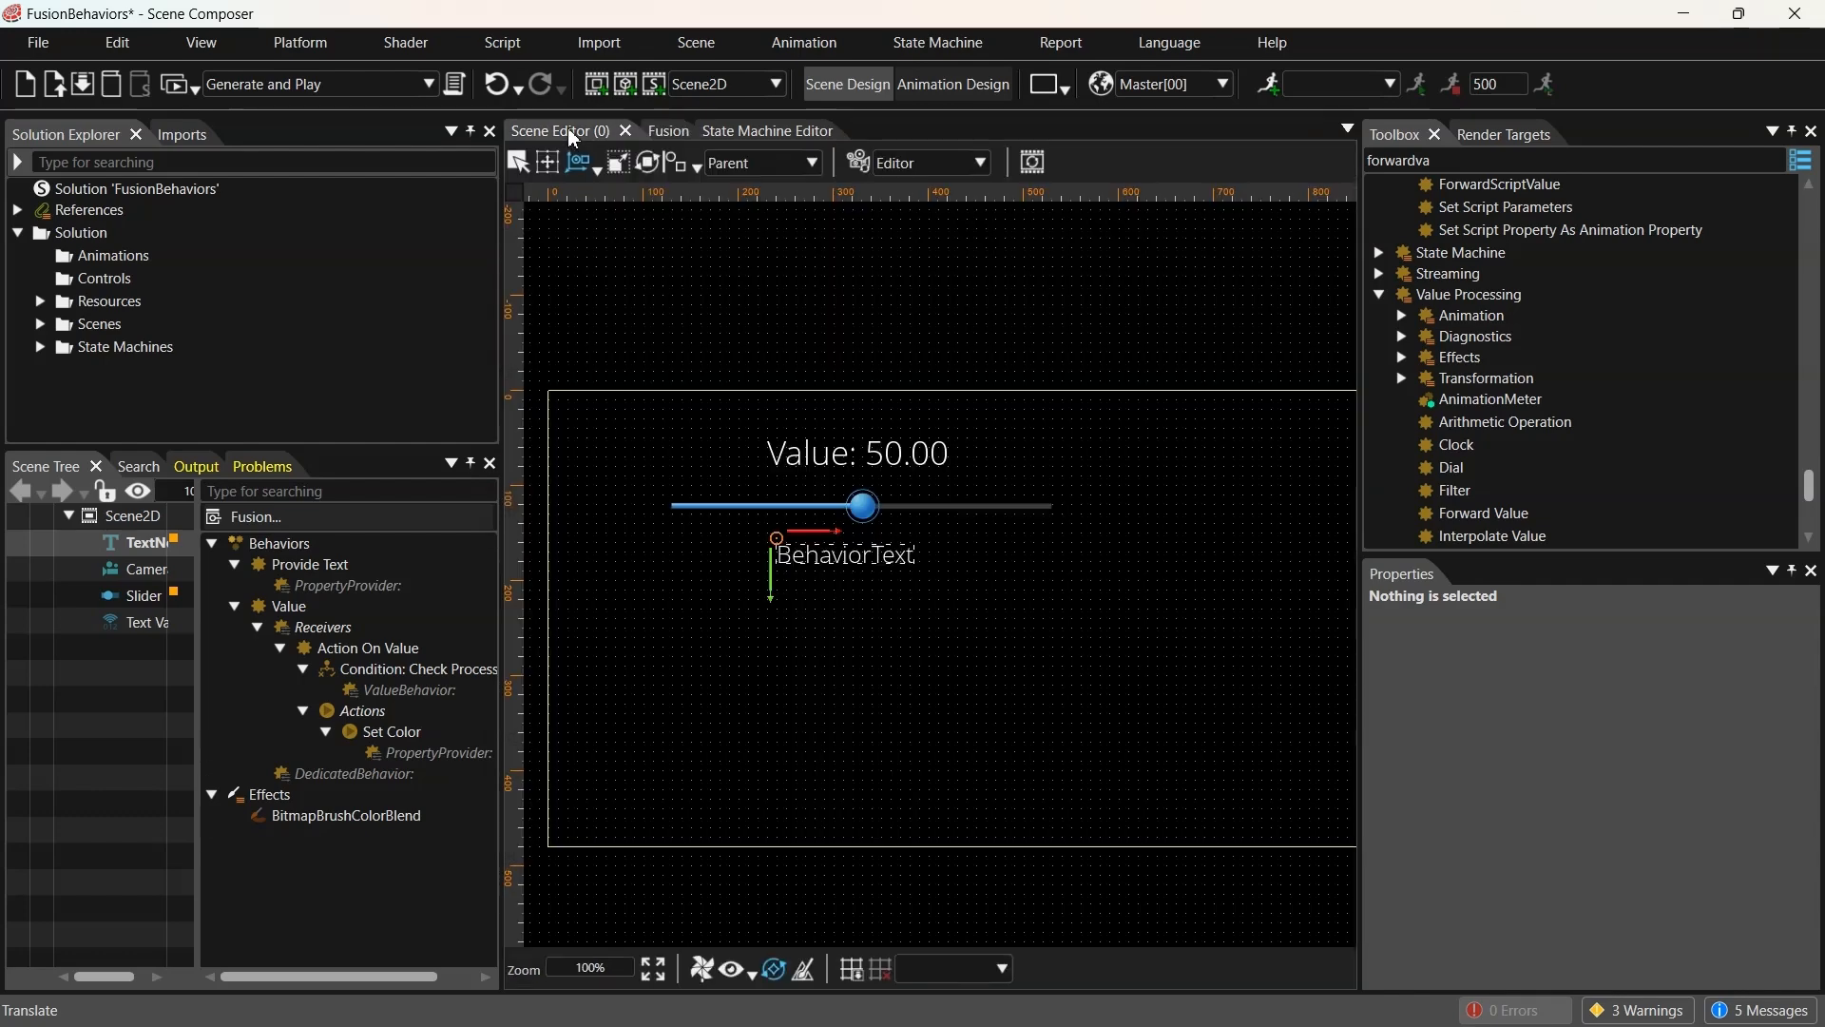
click(873, 509)
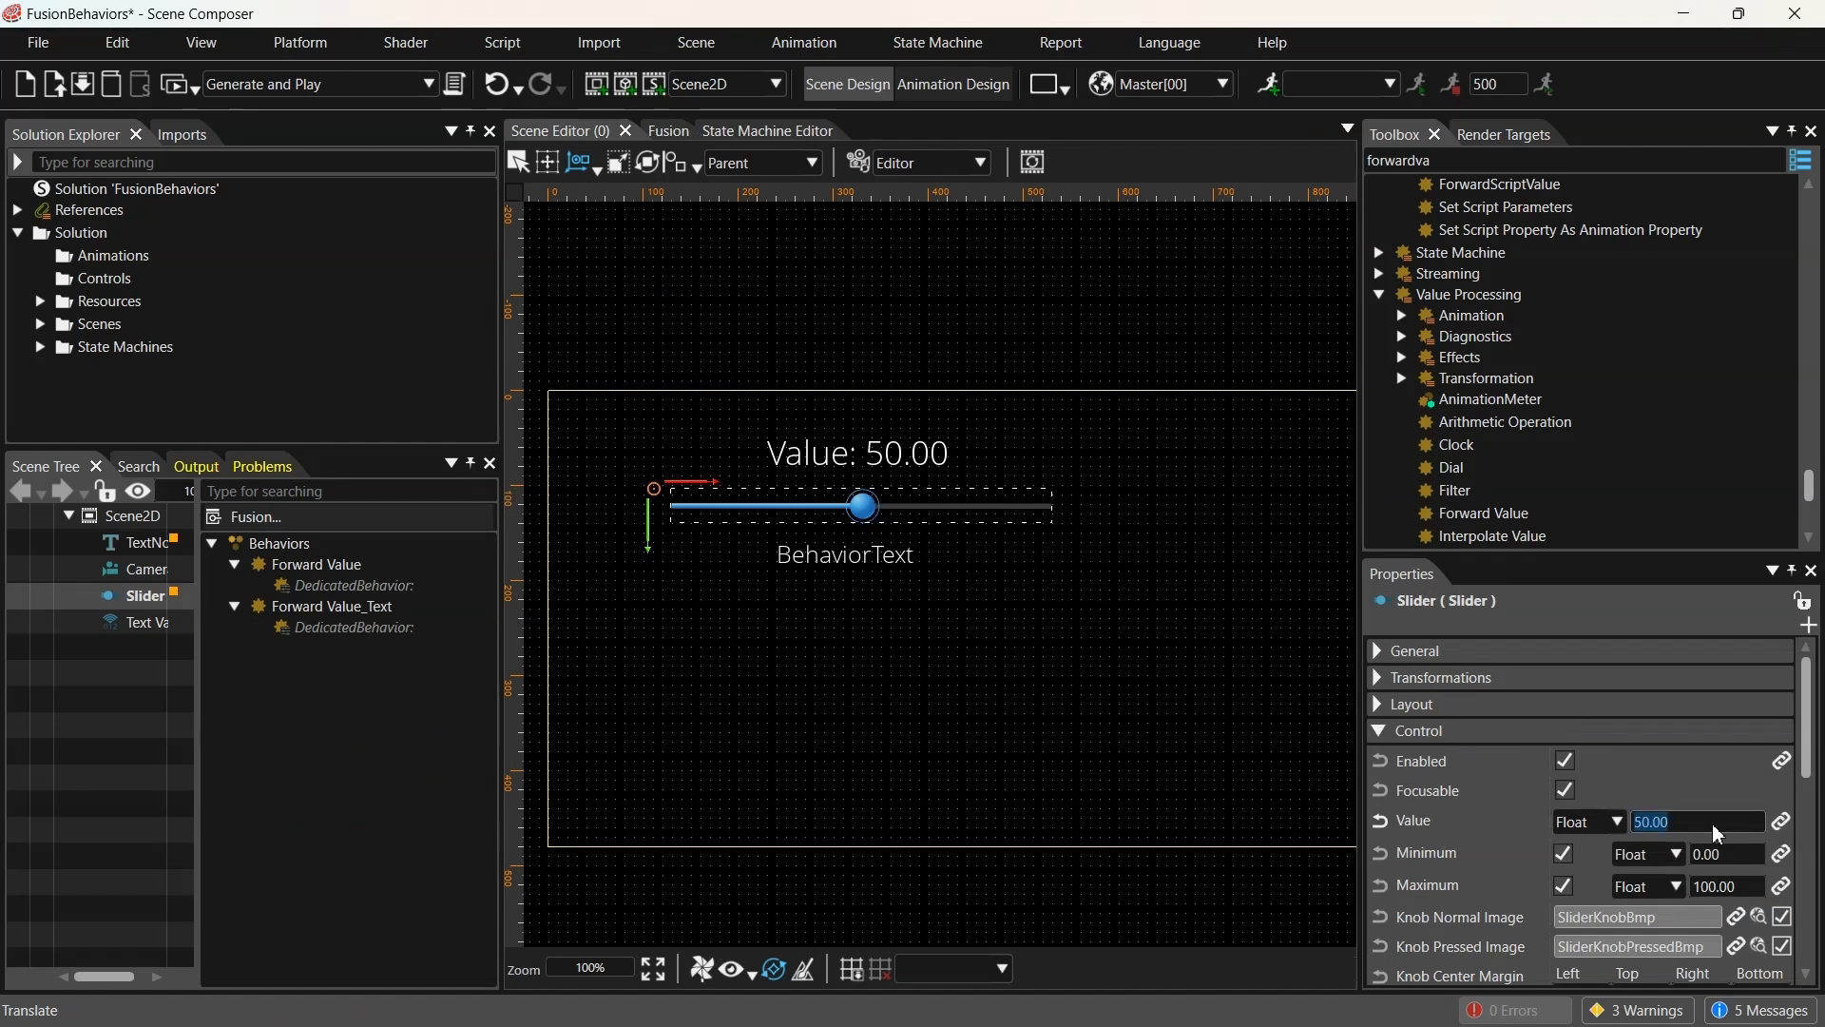
text(80)
key(Return)
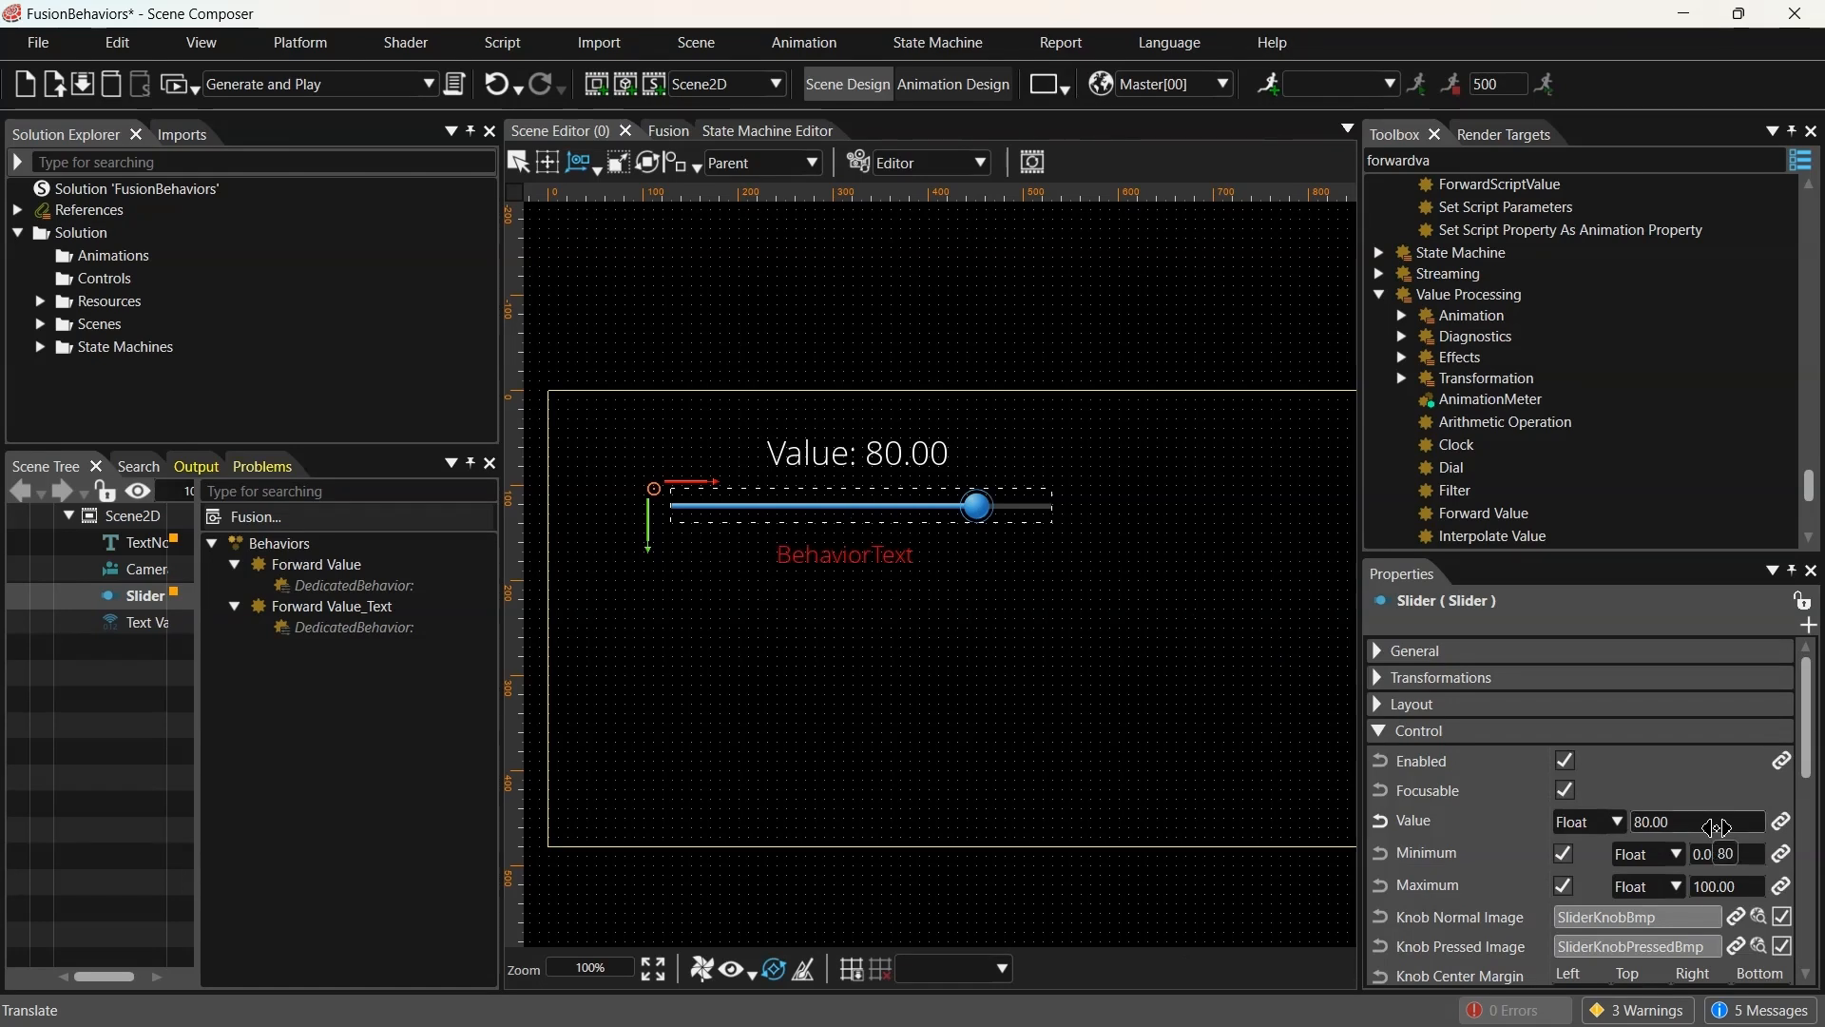
double_click(1714, 824)
text(50)
key(Return)
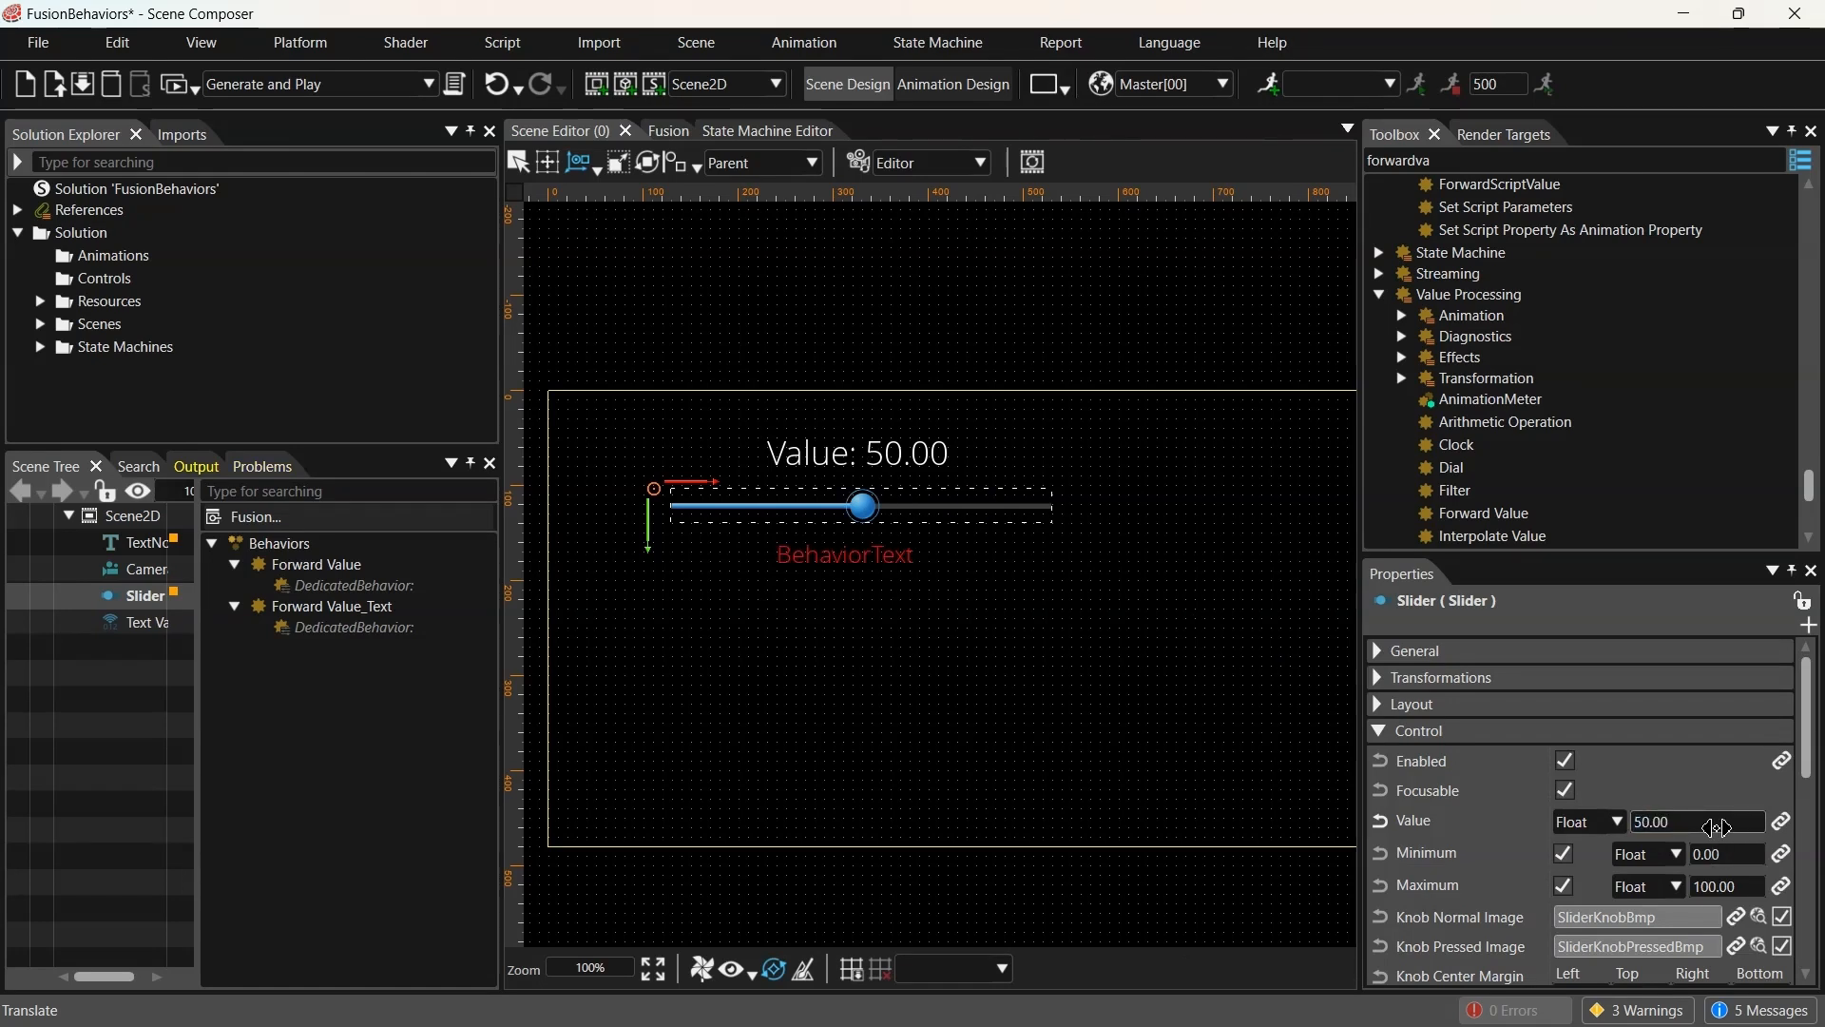
Add a Set Text behavior as a second action of the Action On Value node in the TextNode's Fusion graph
click(666, 129)
scroll(1167, 563, down, 3)
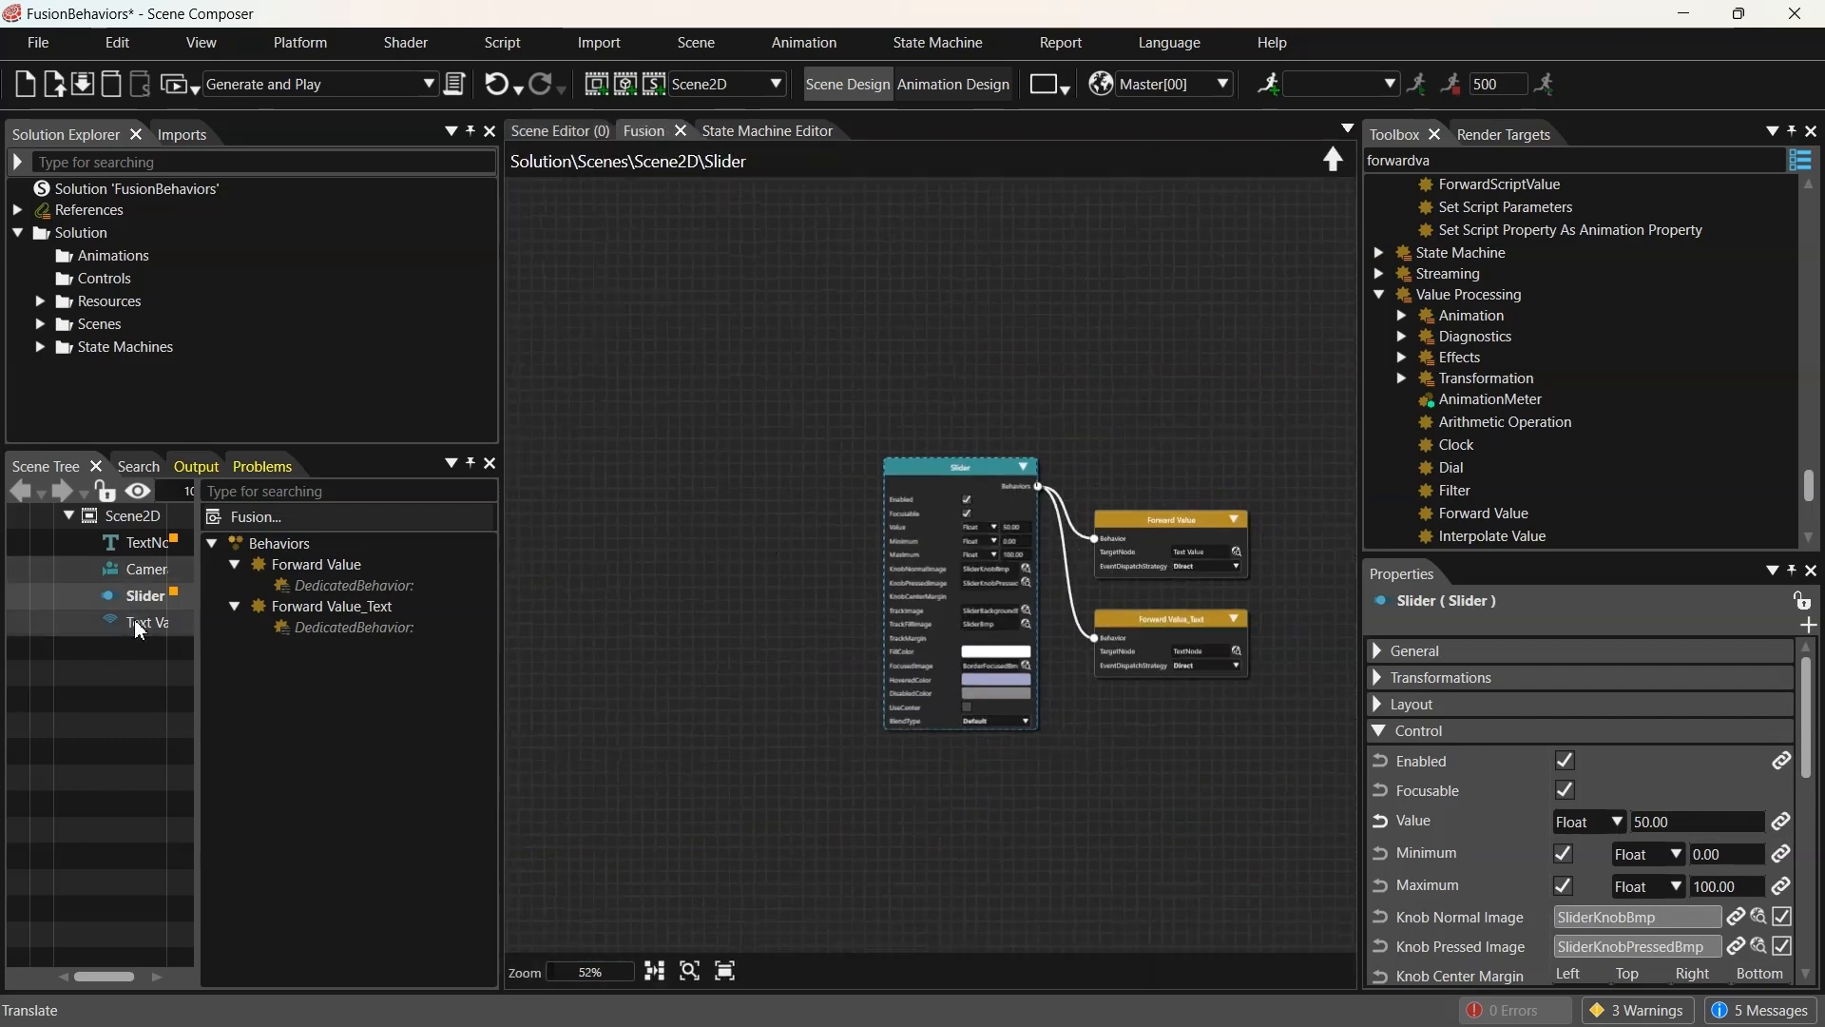
click(137, 543)
scroll(1031, 535, down, 6)
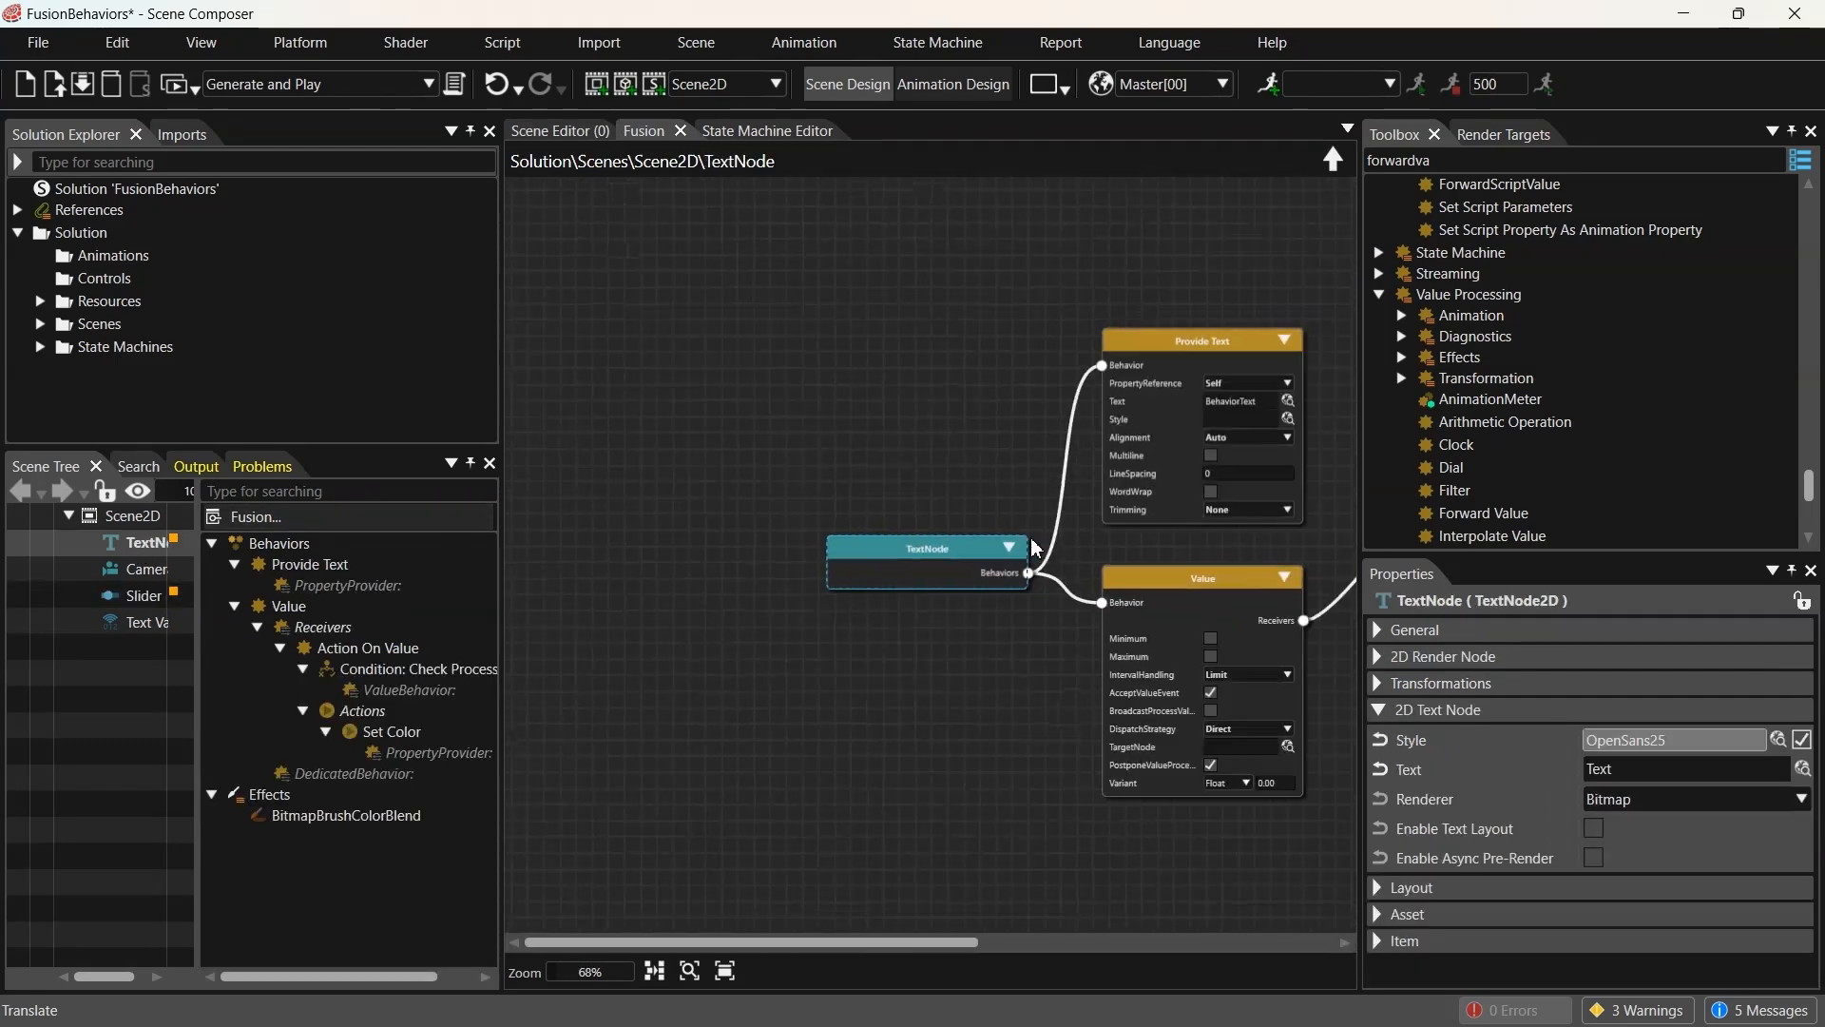
middle_drag(1317, 473, 734, 485)
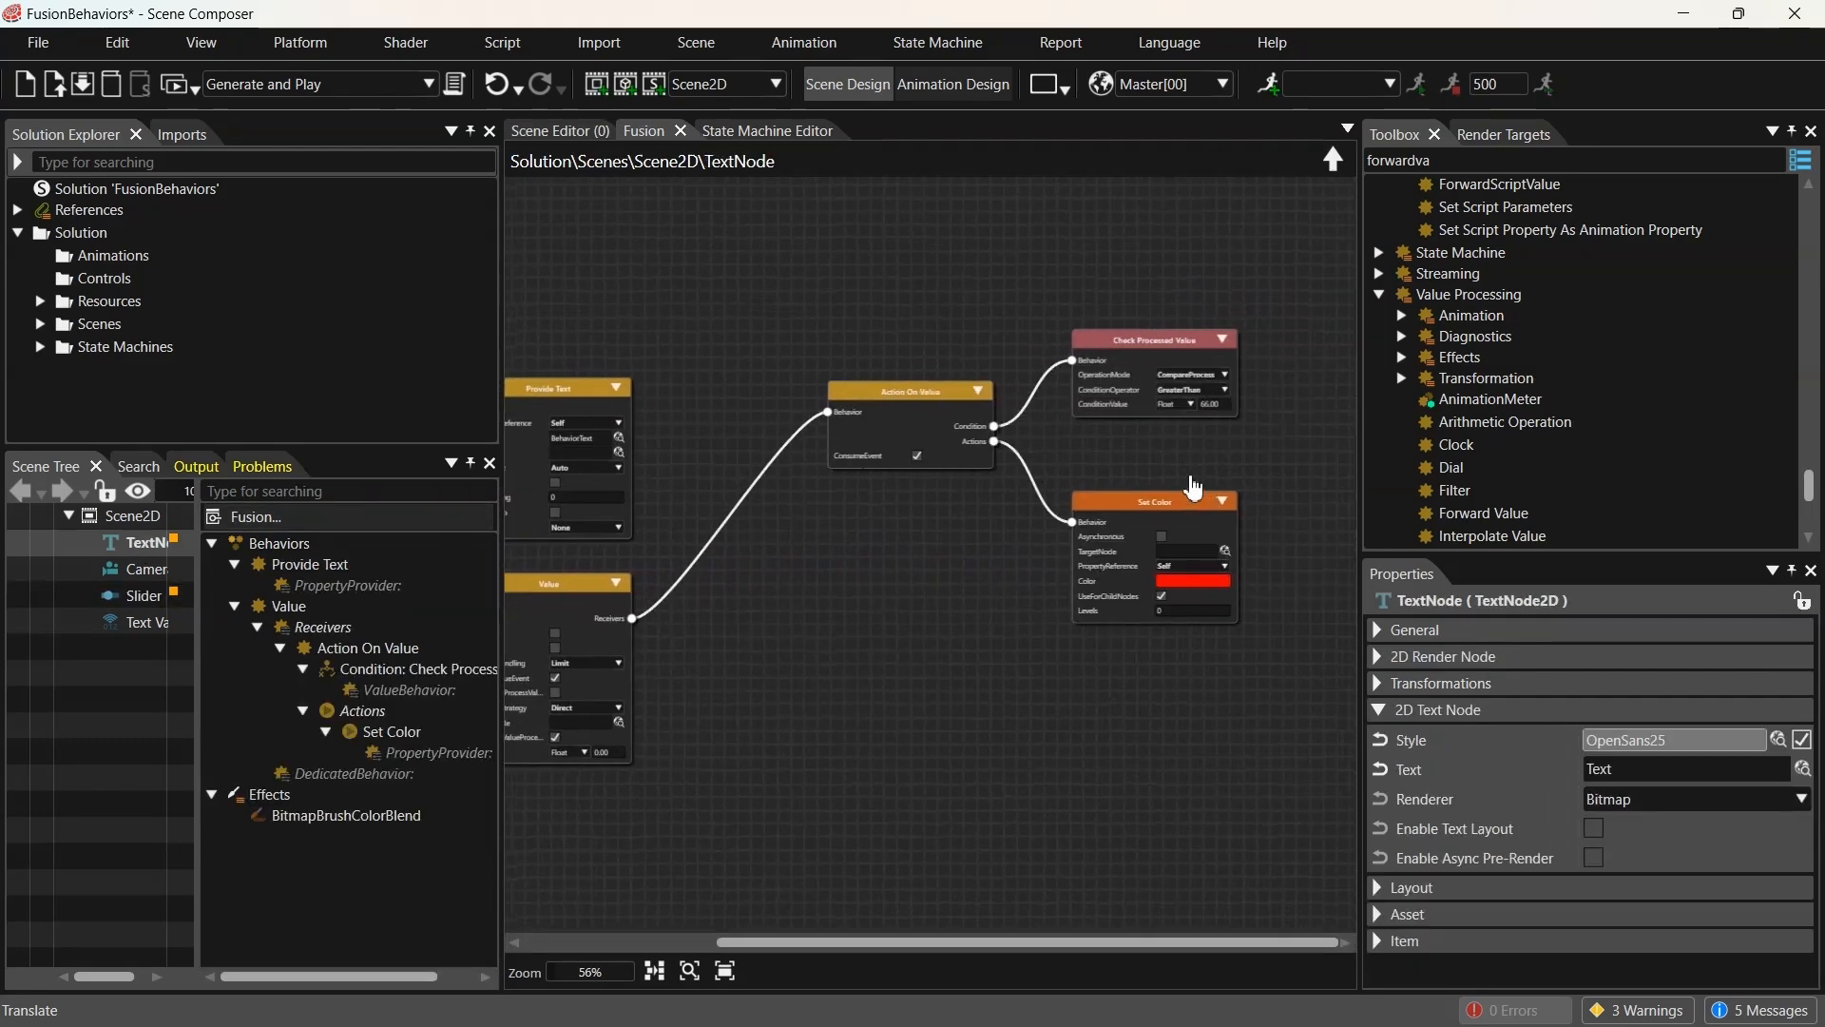
middle_drag(1193, 481, 1137, 388)
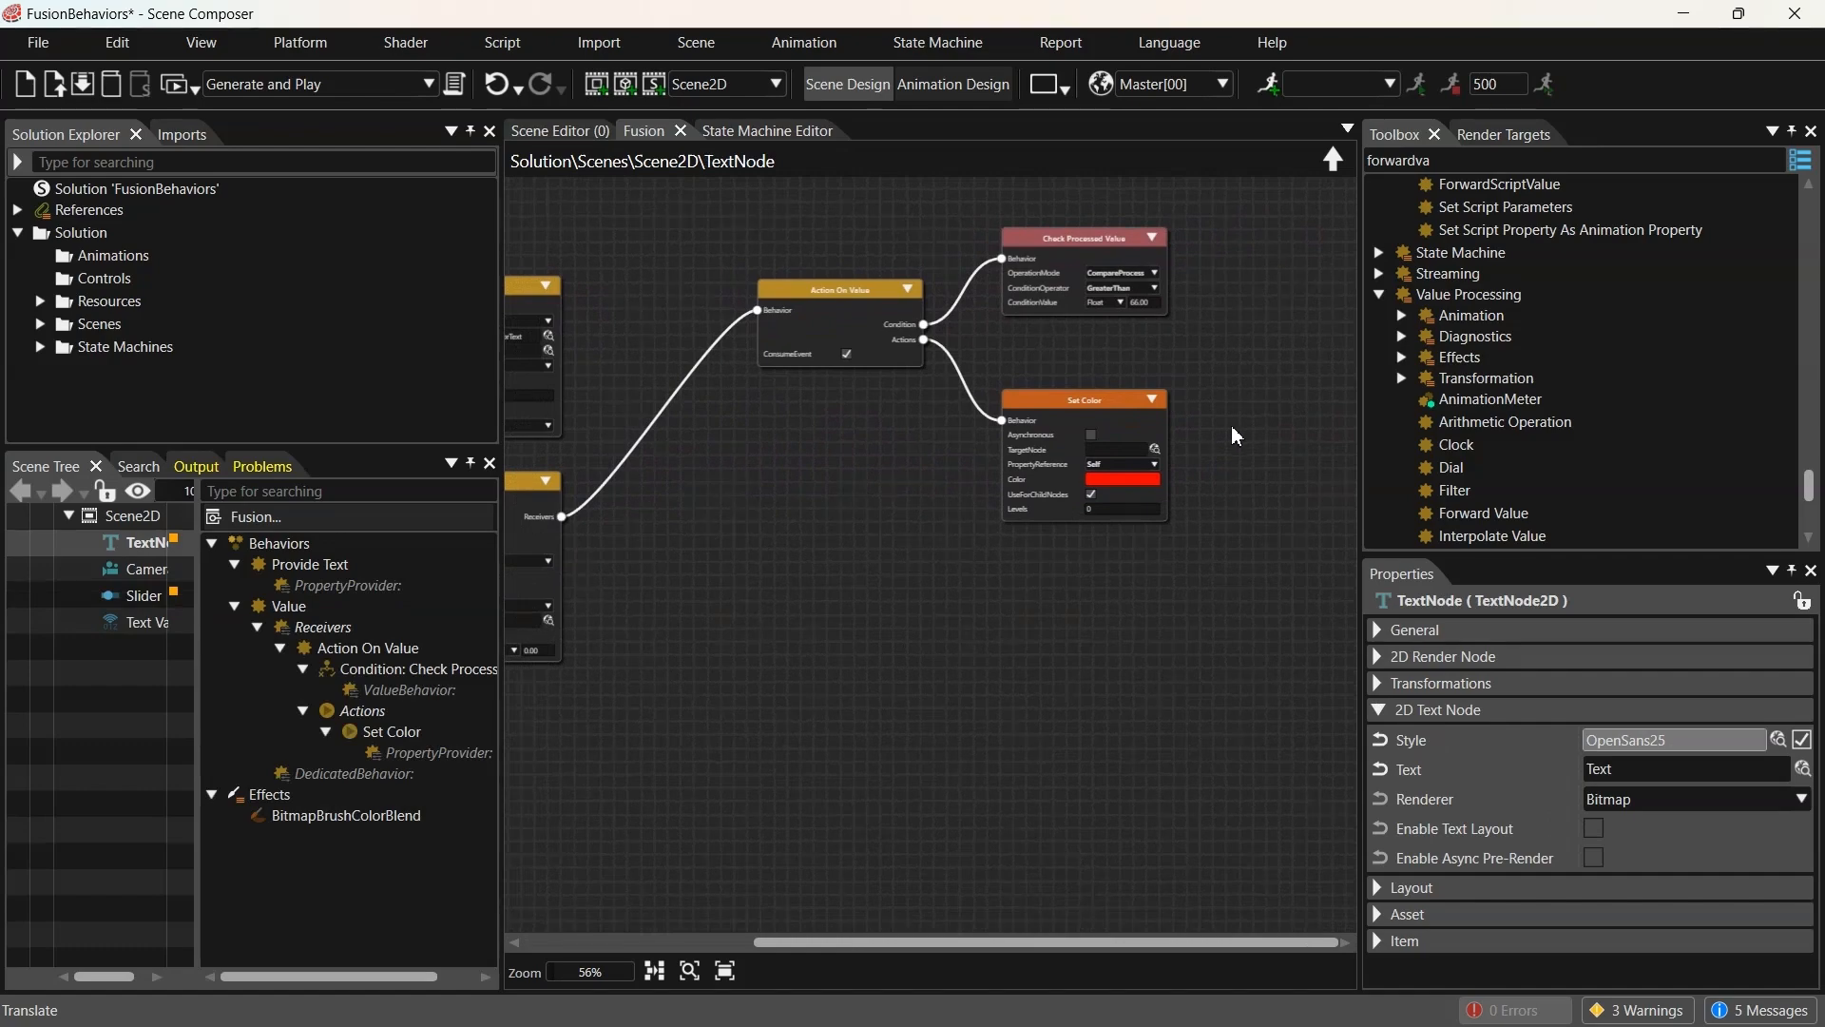
scroll(1249, 464, up, 3)
middle_drag(1272, 292, 1178, 389)
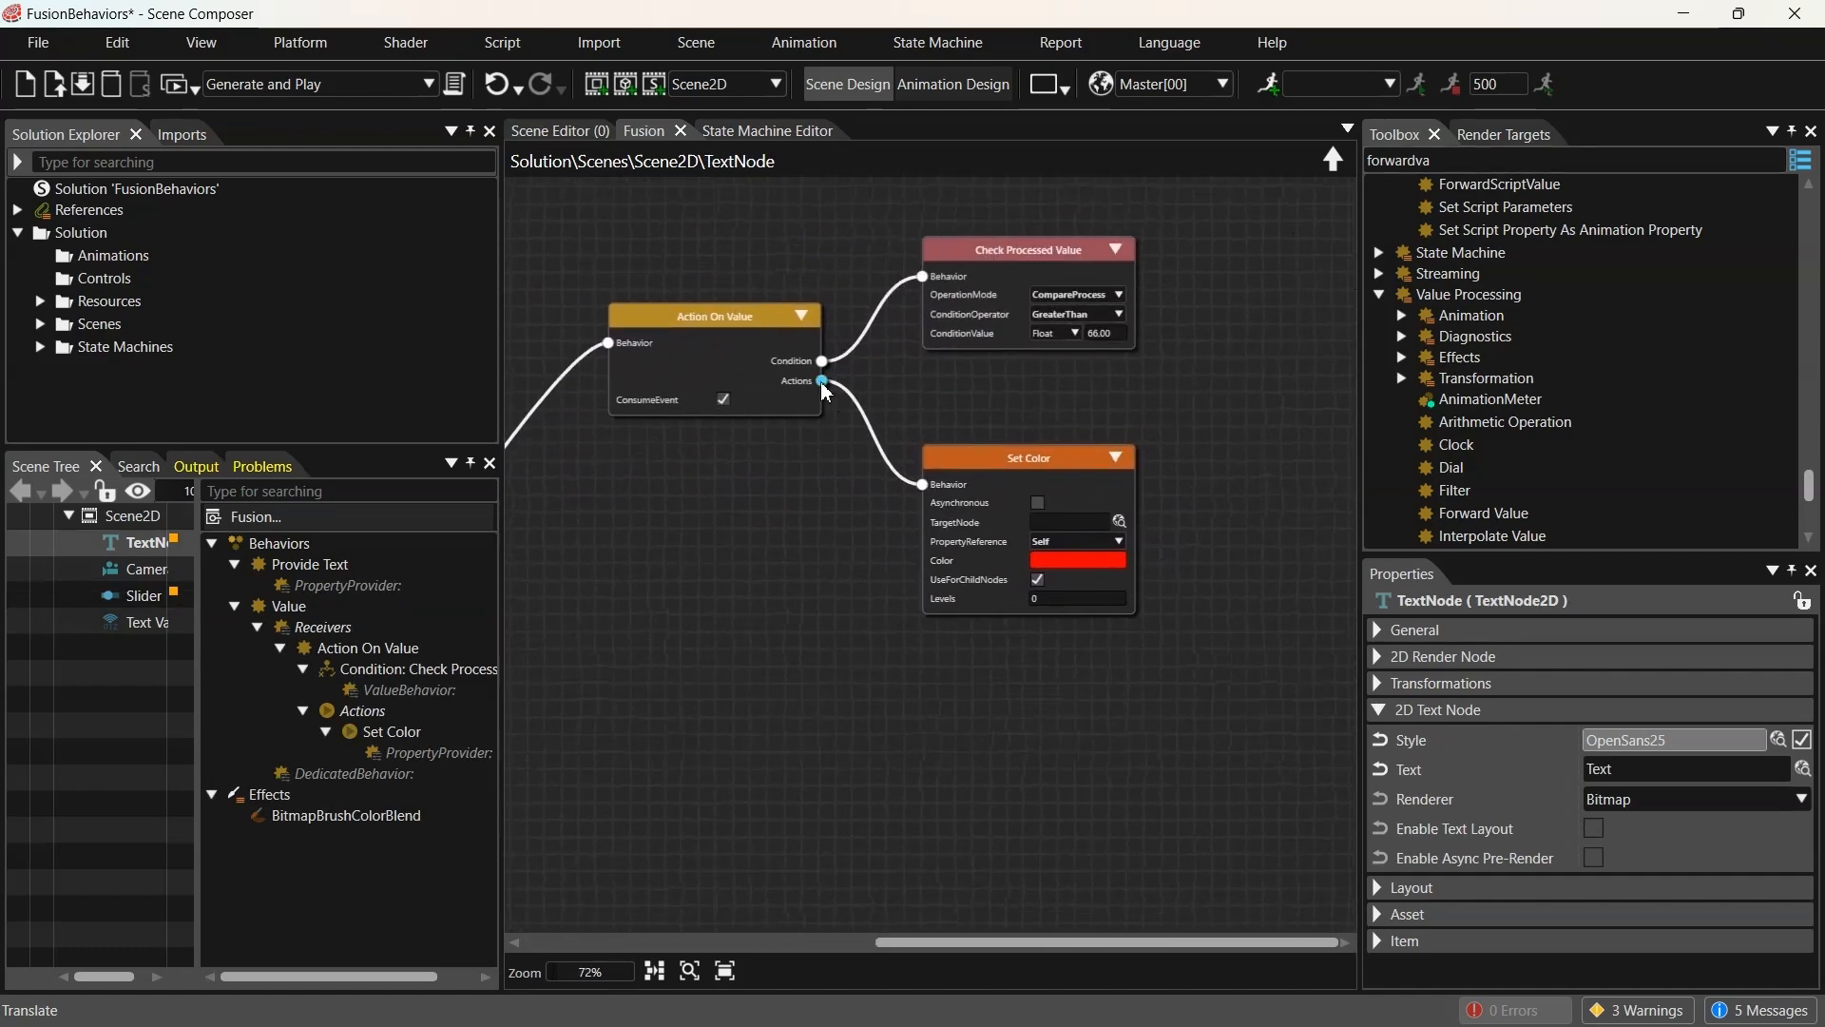
drag(822, 381, 928, 722)
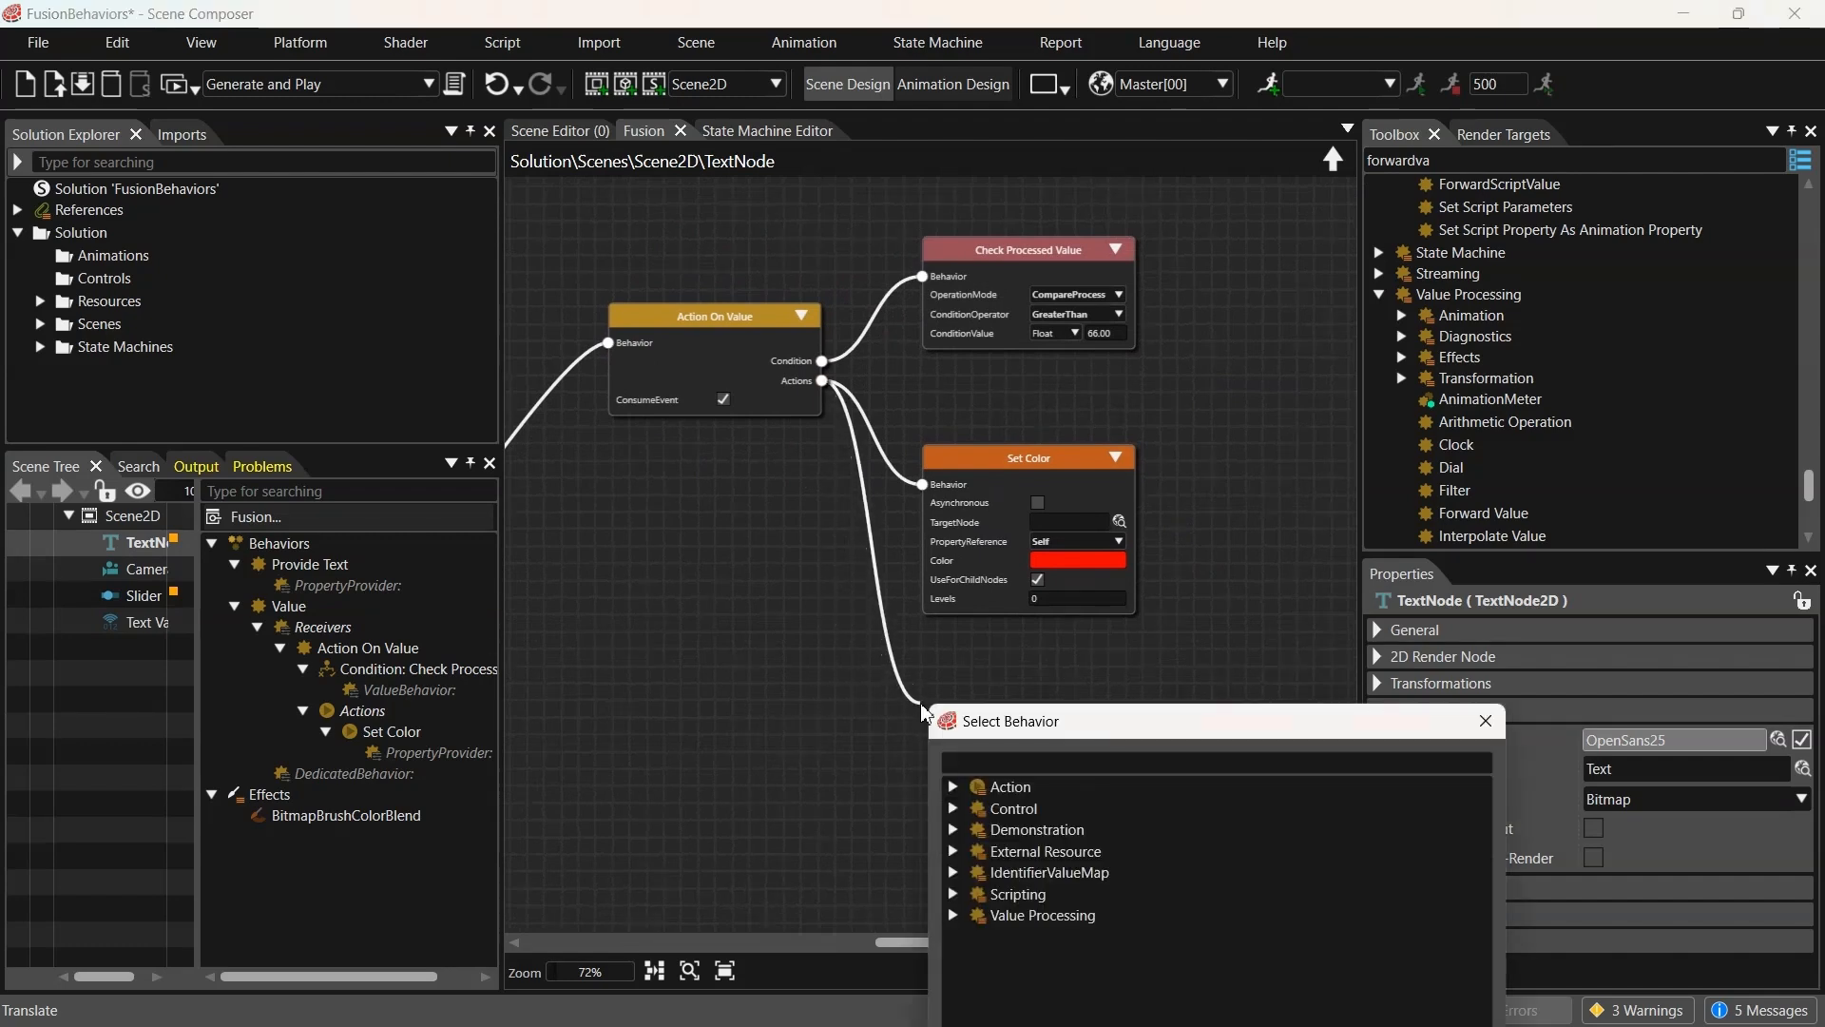
text(sette)
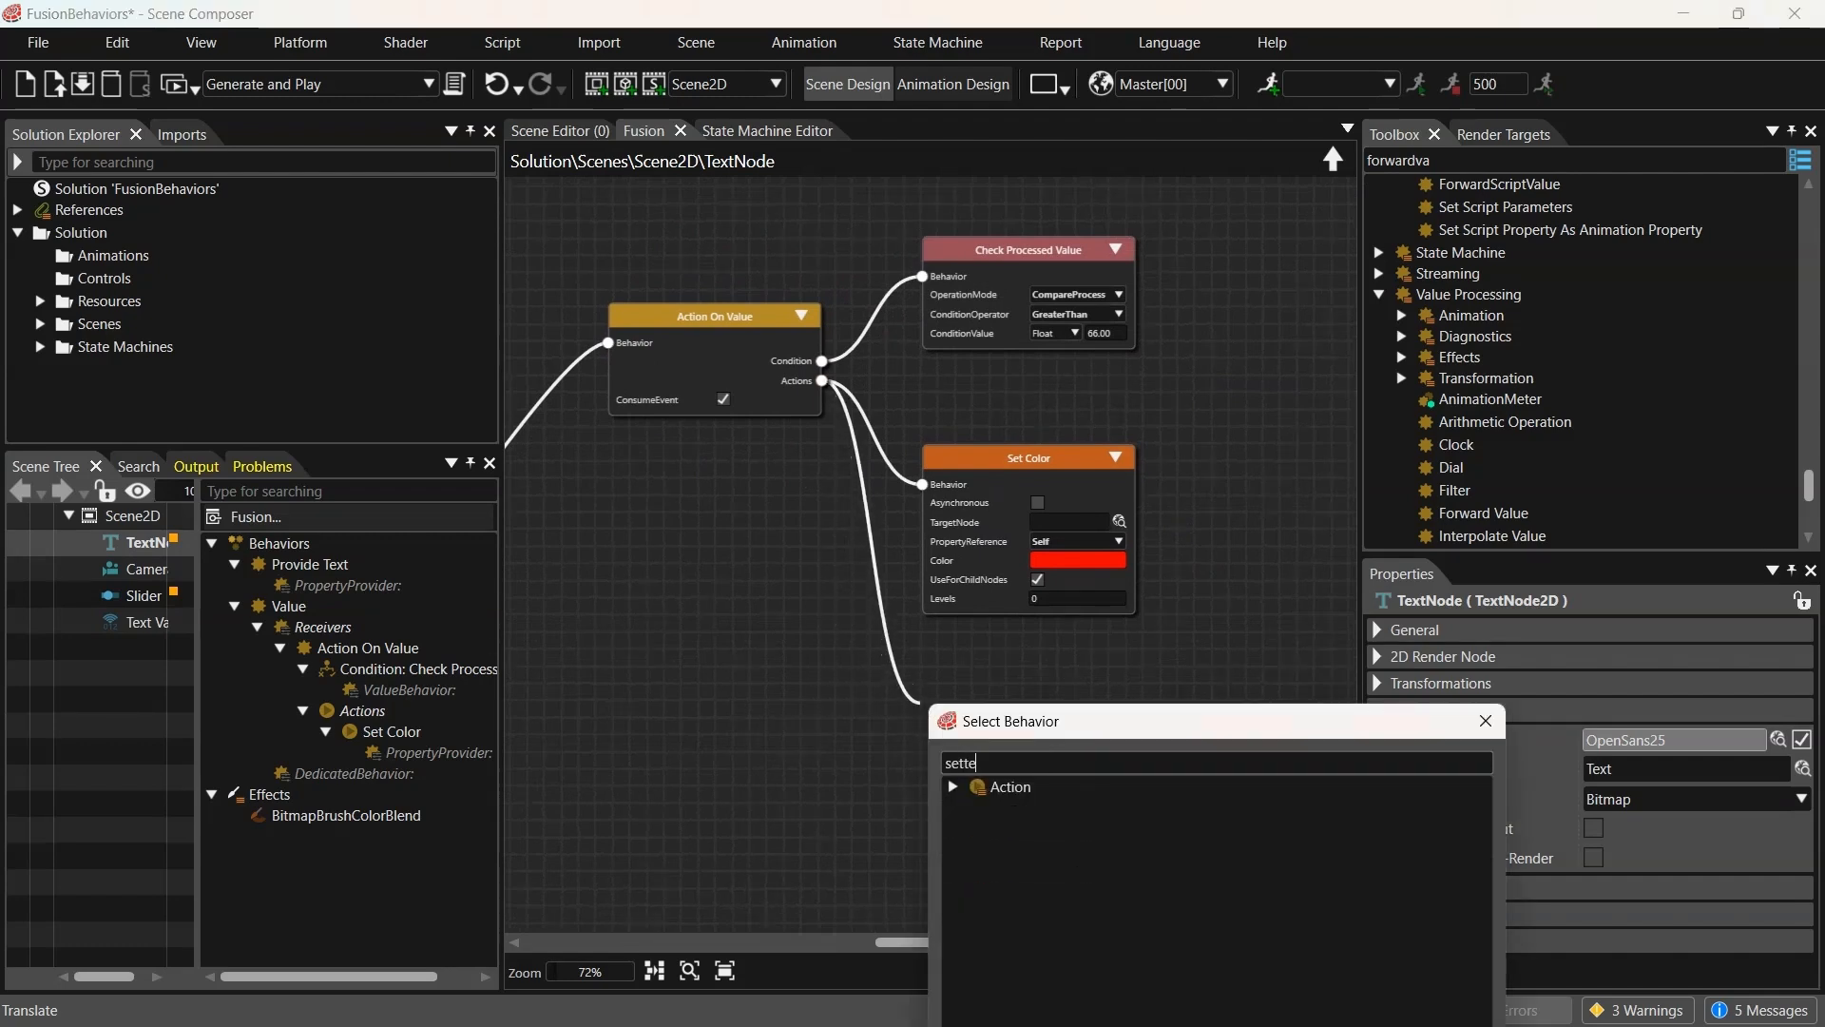
double_click(1062, 830)
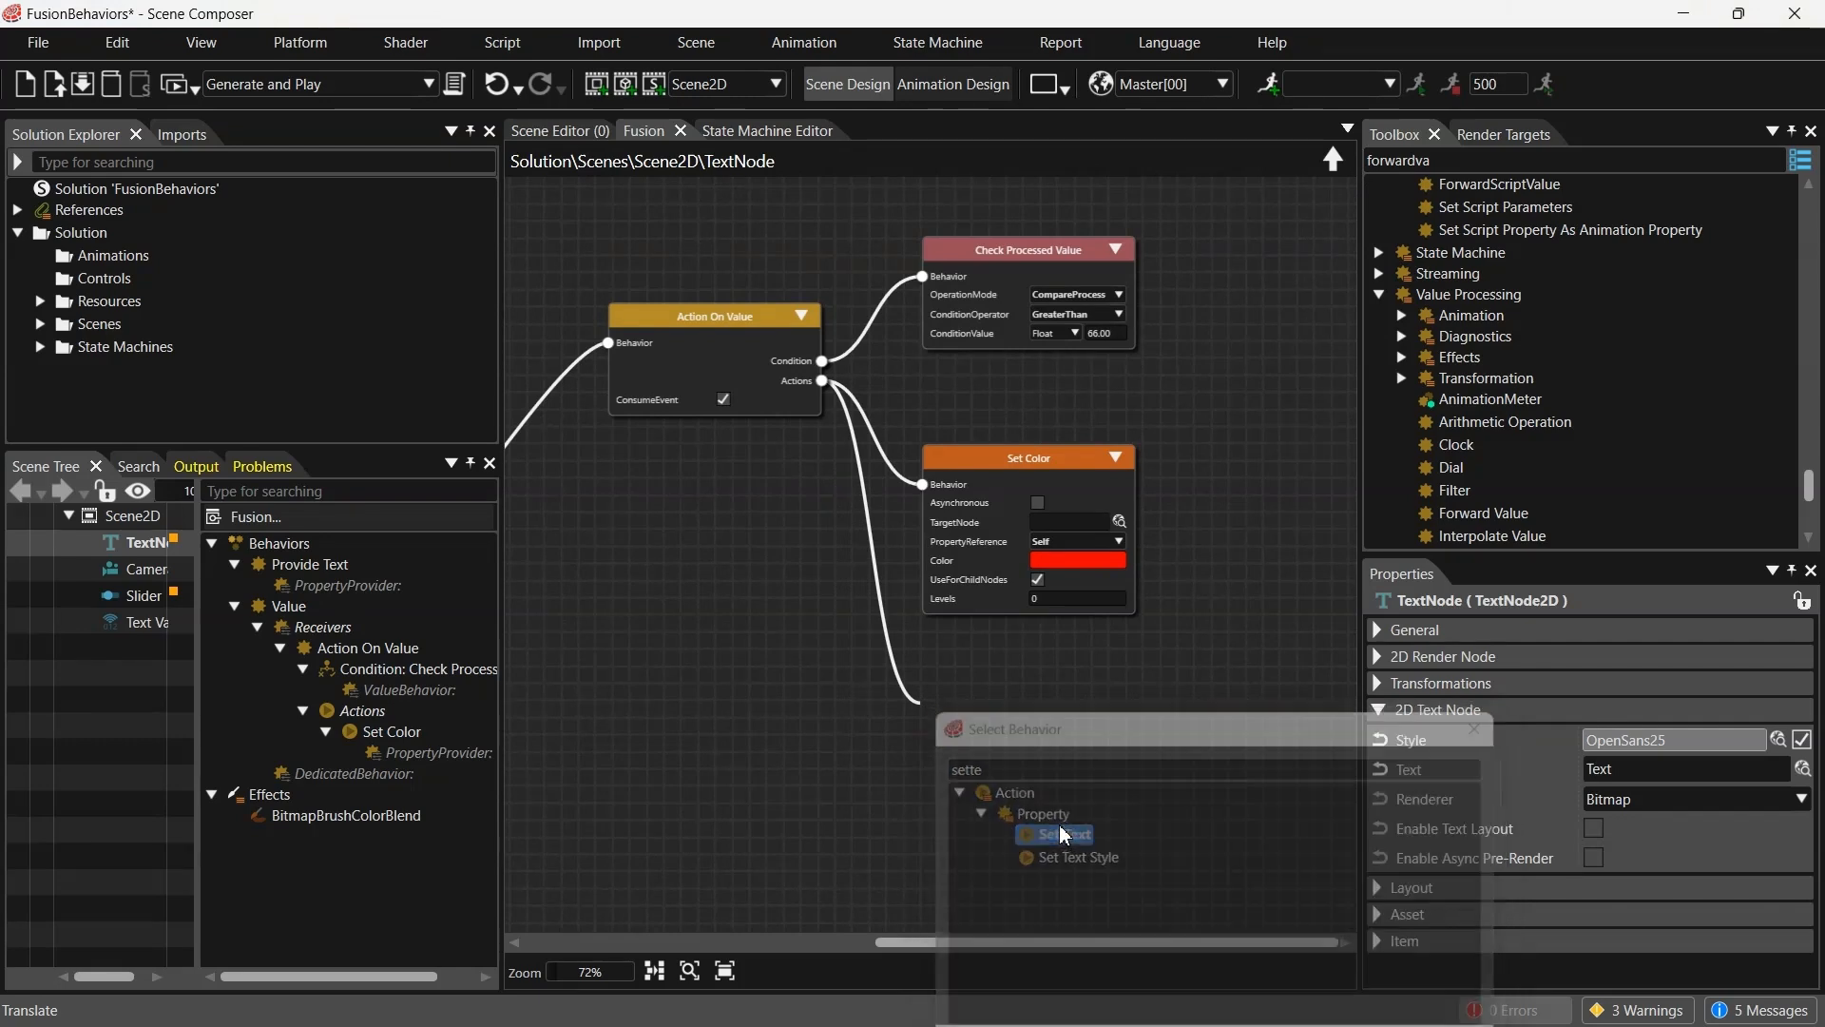
Set the text of the Set Text node to "Too High!"
middle_drag(1169, 721, 1179, 526)
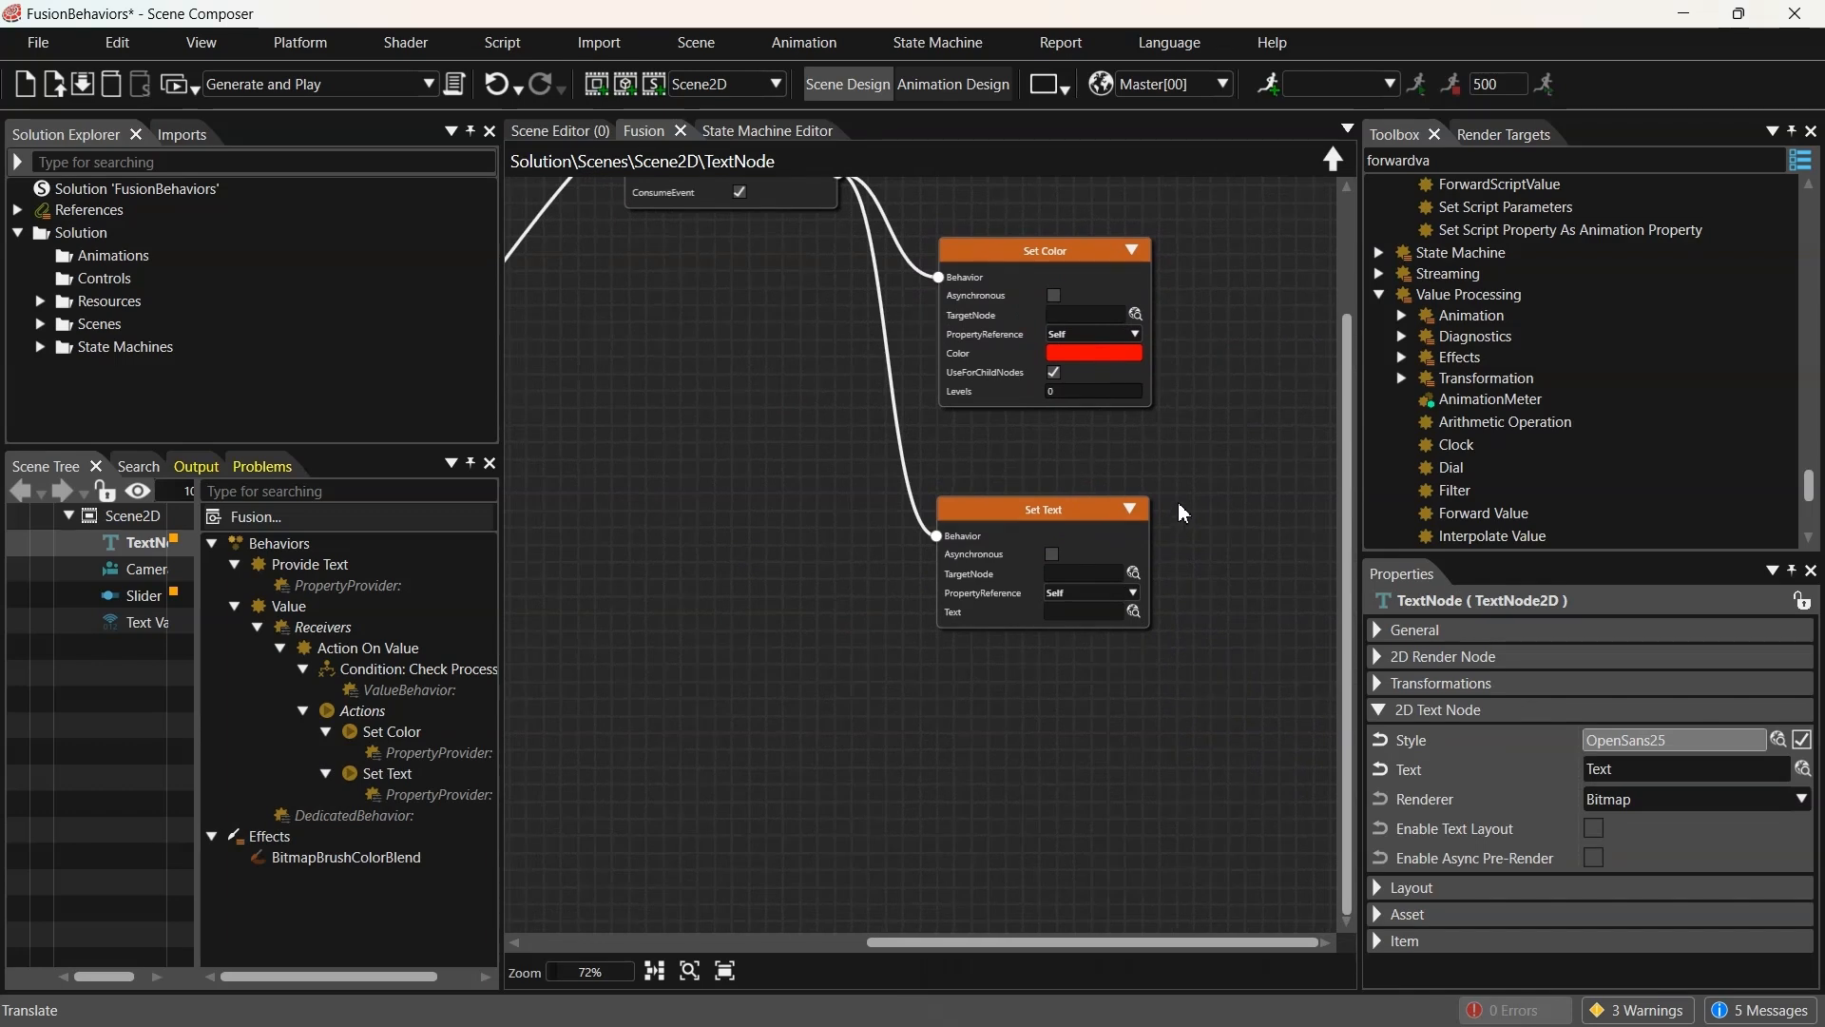
click(1079, 612)
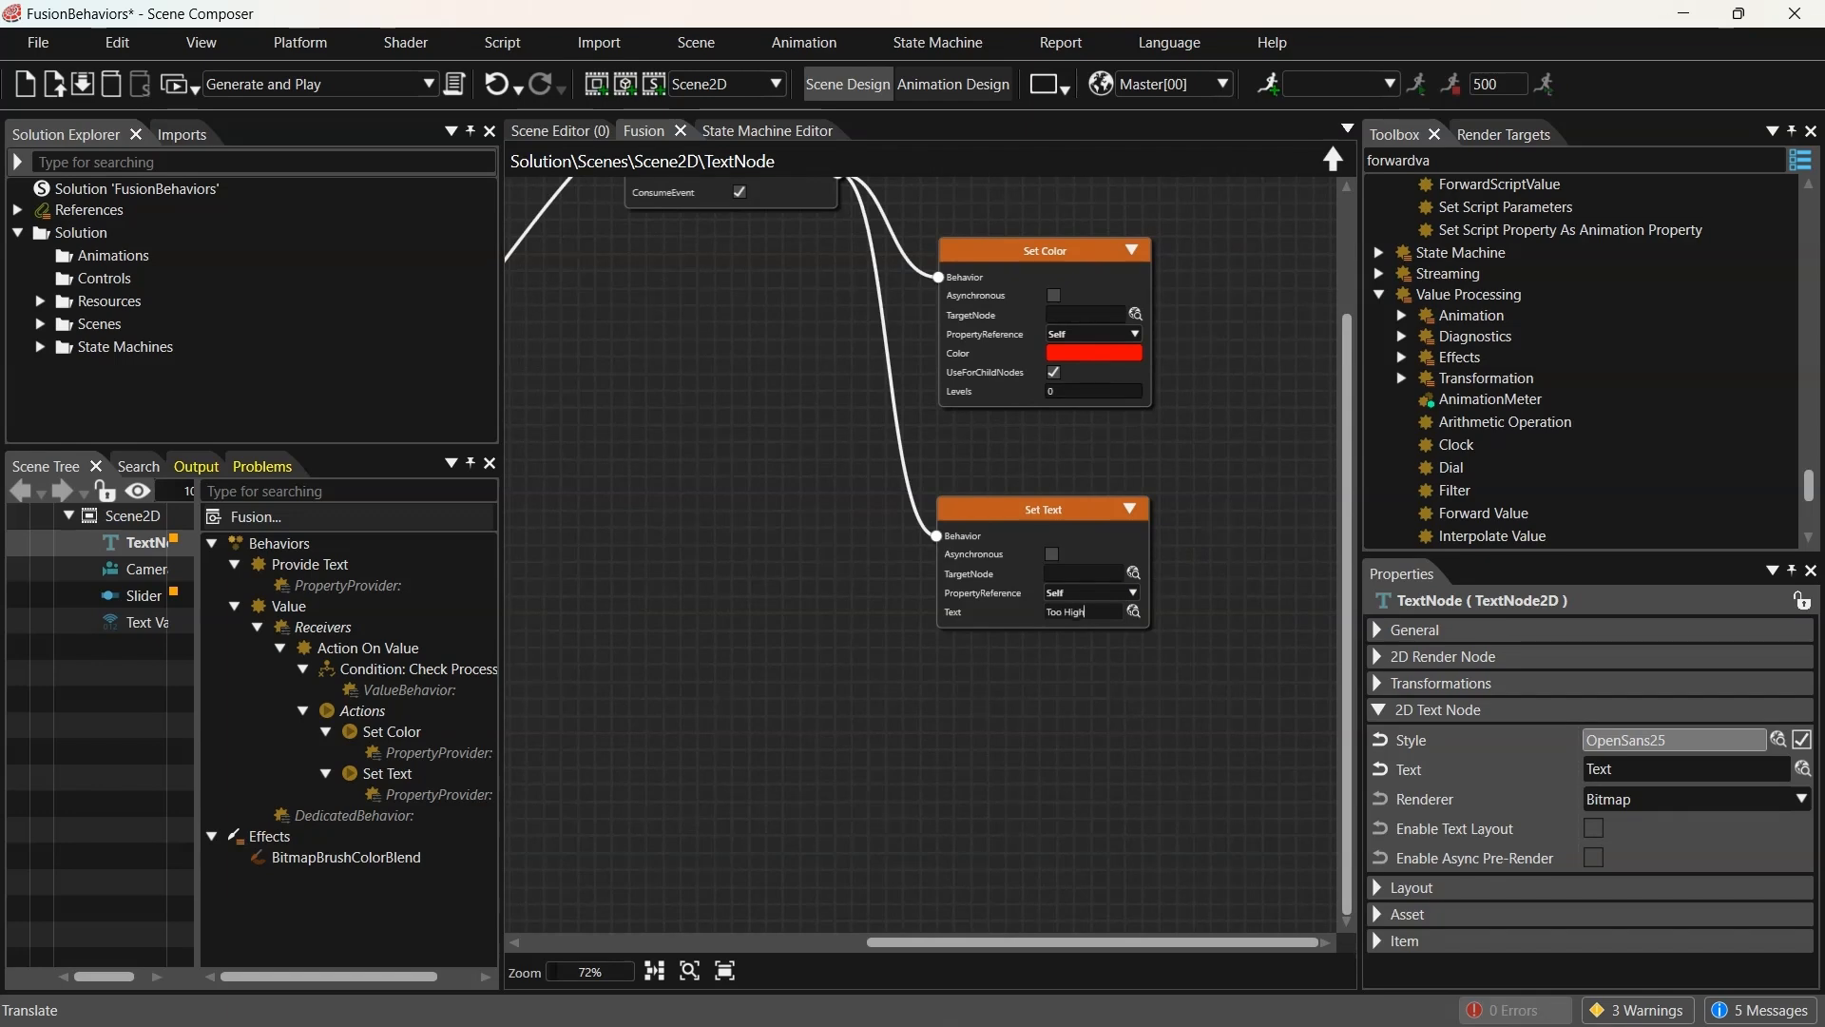
text(Too High!)
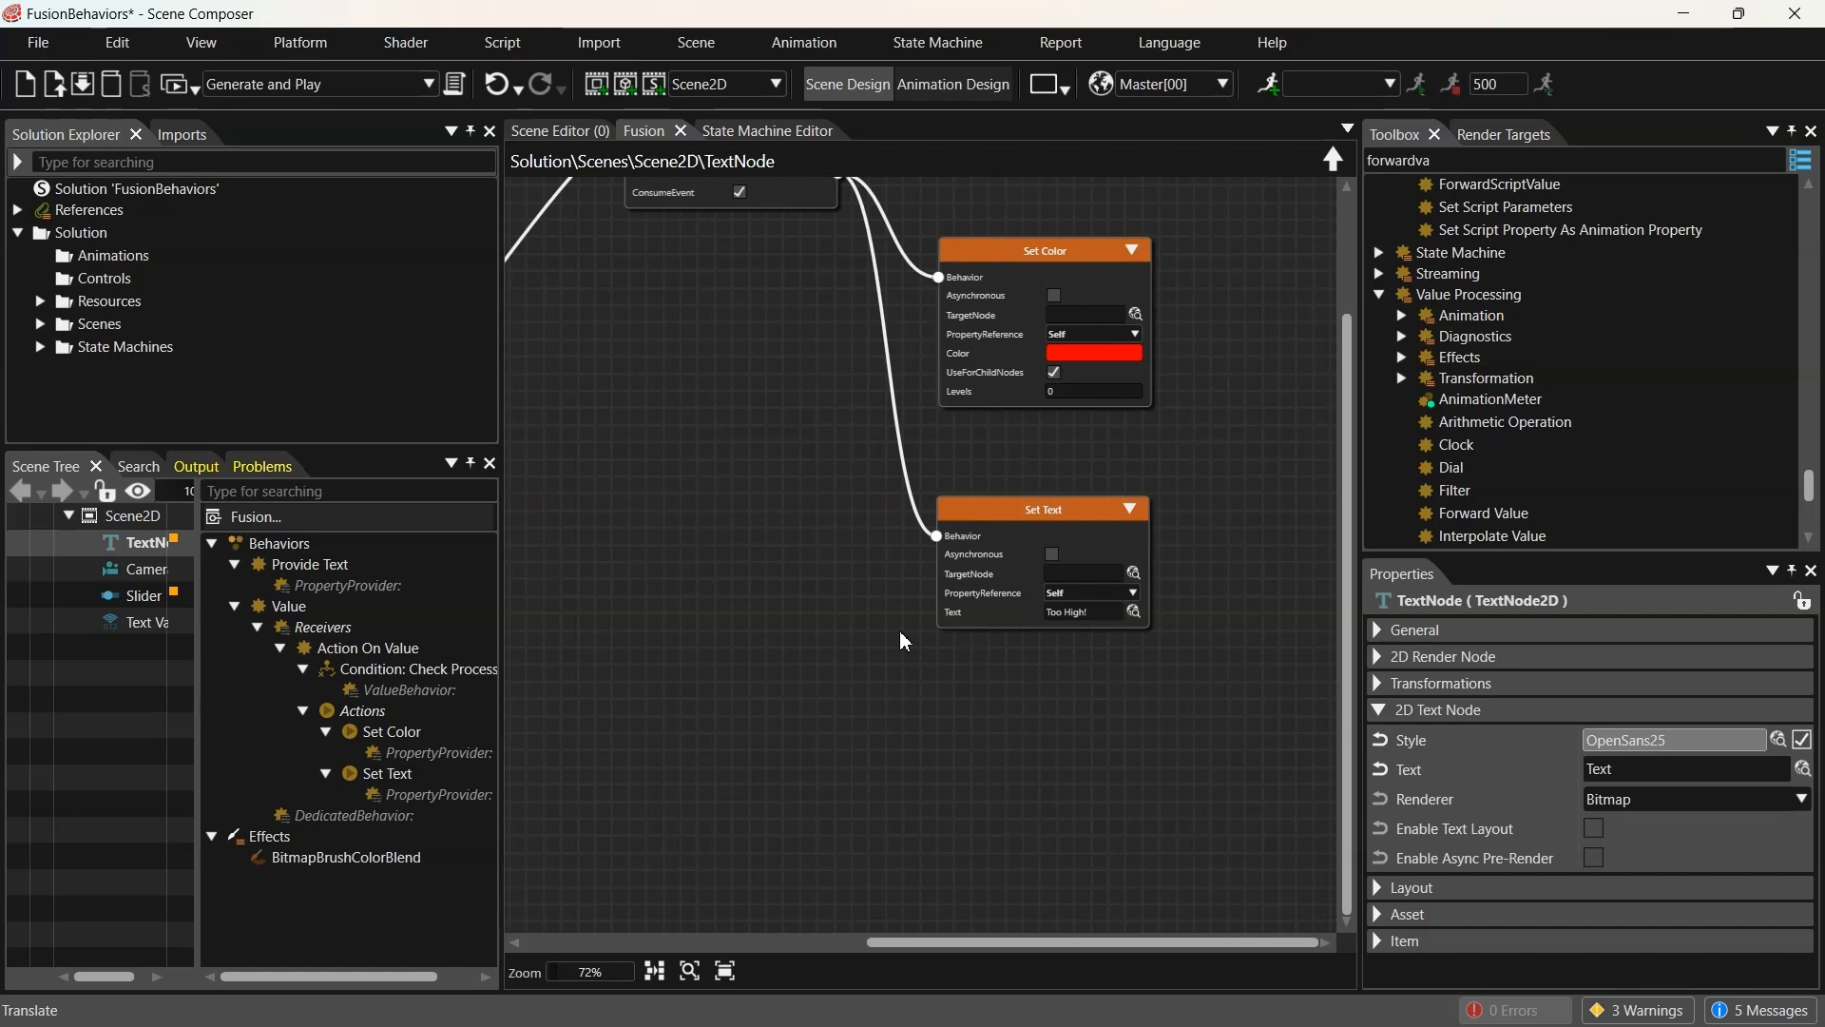
Test the Set Text action in the scene by setting the Slider's value to 90 and back to 50
scroll(905, 643, down, 5)
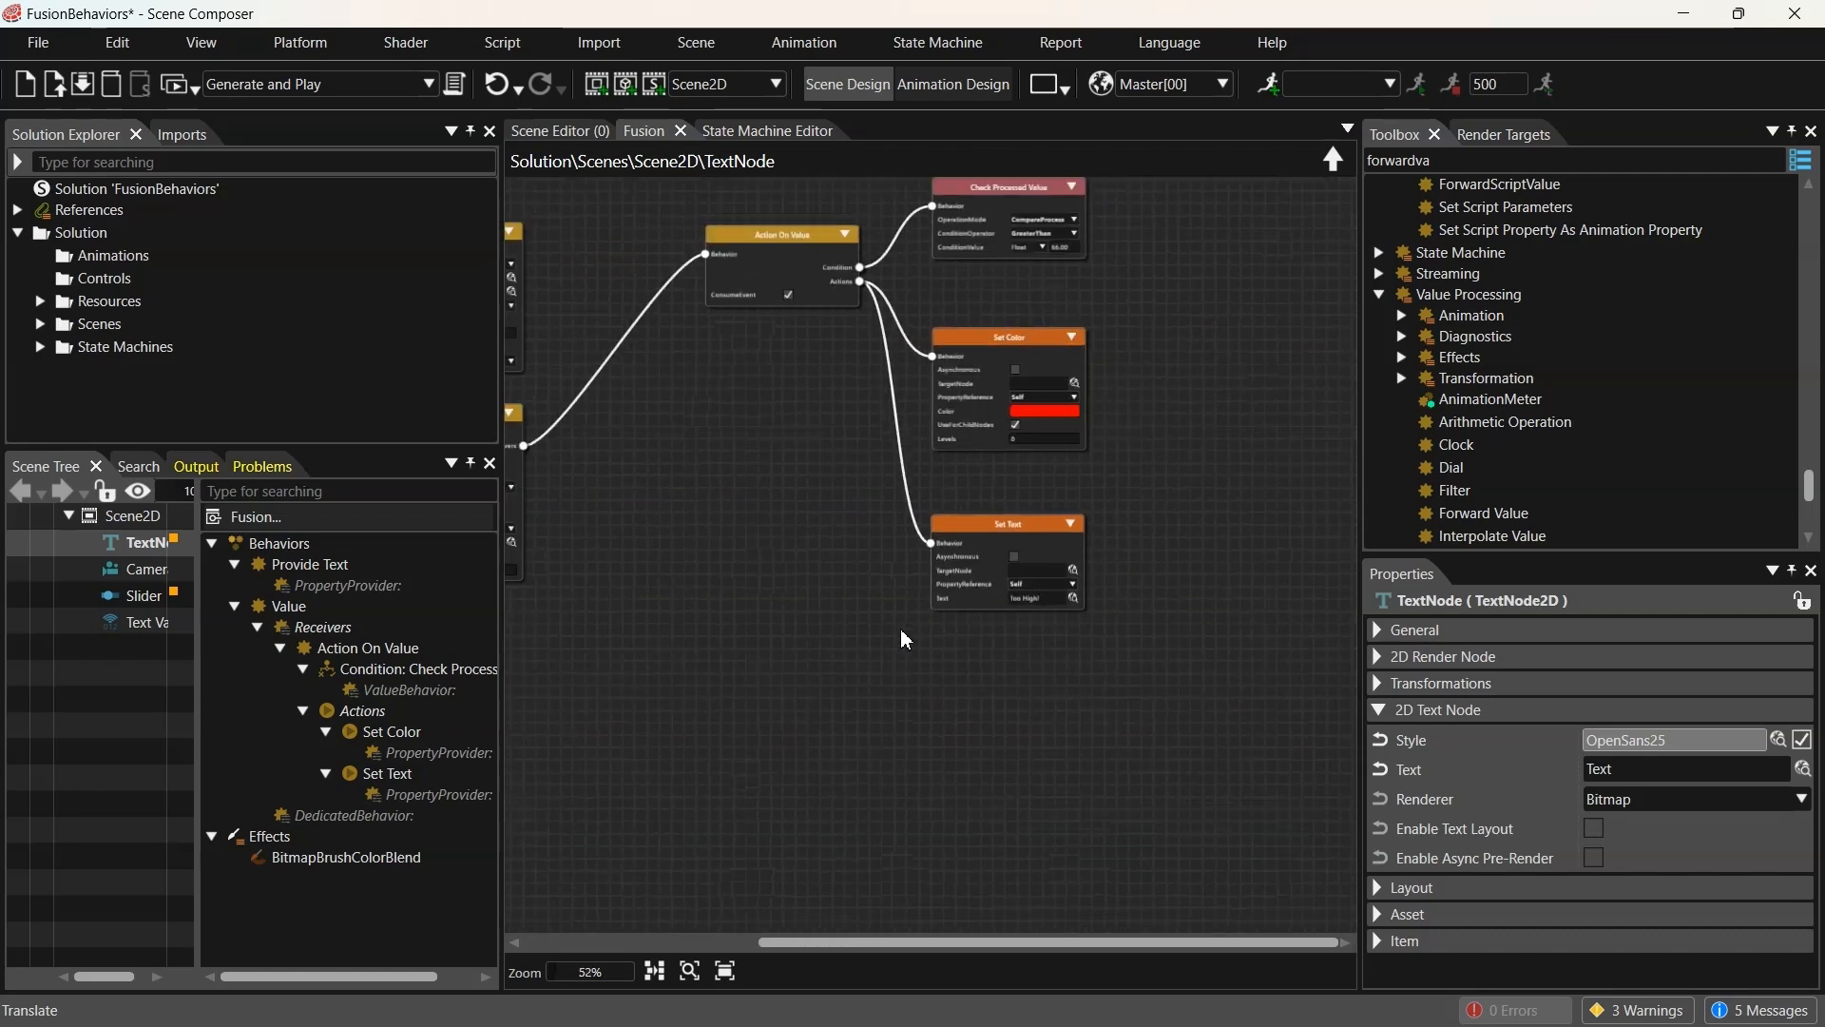
click(548, 132)
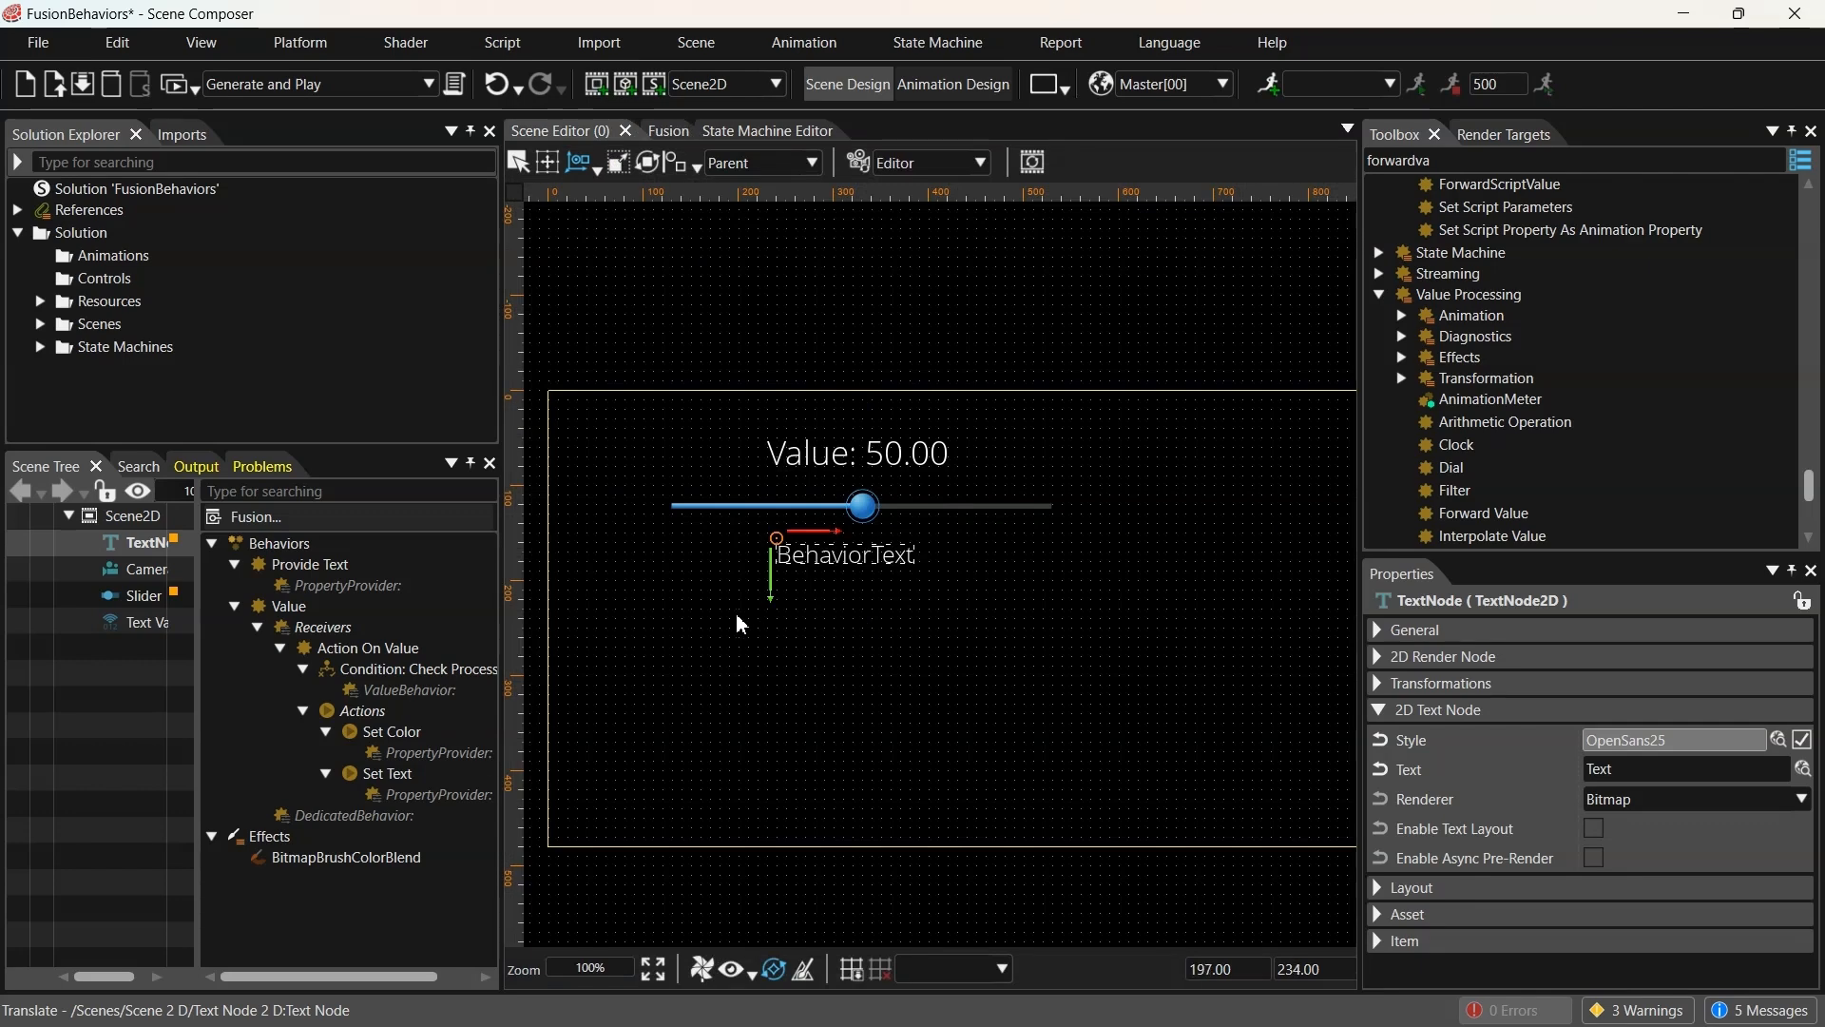
click(852, 510)
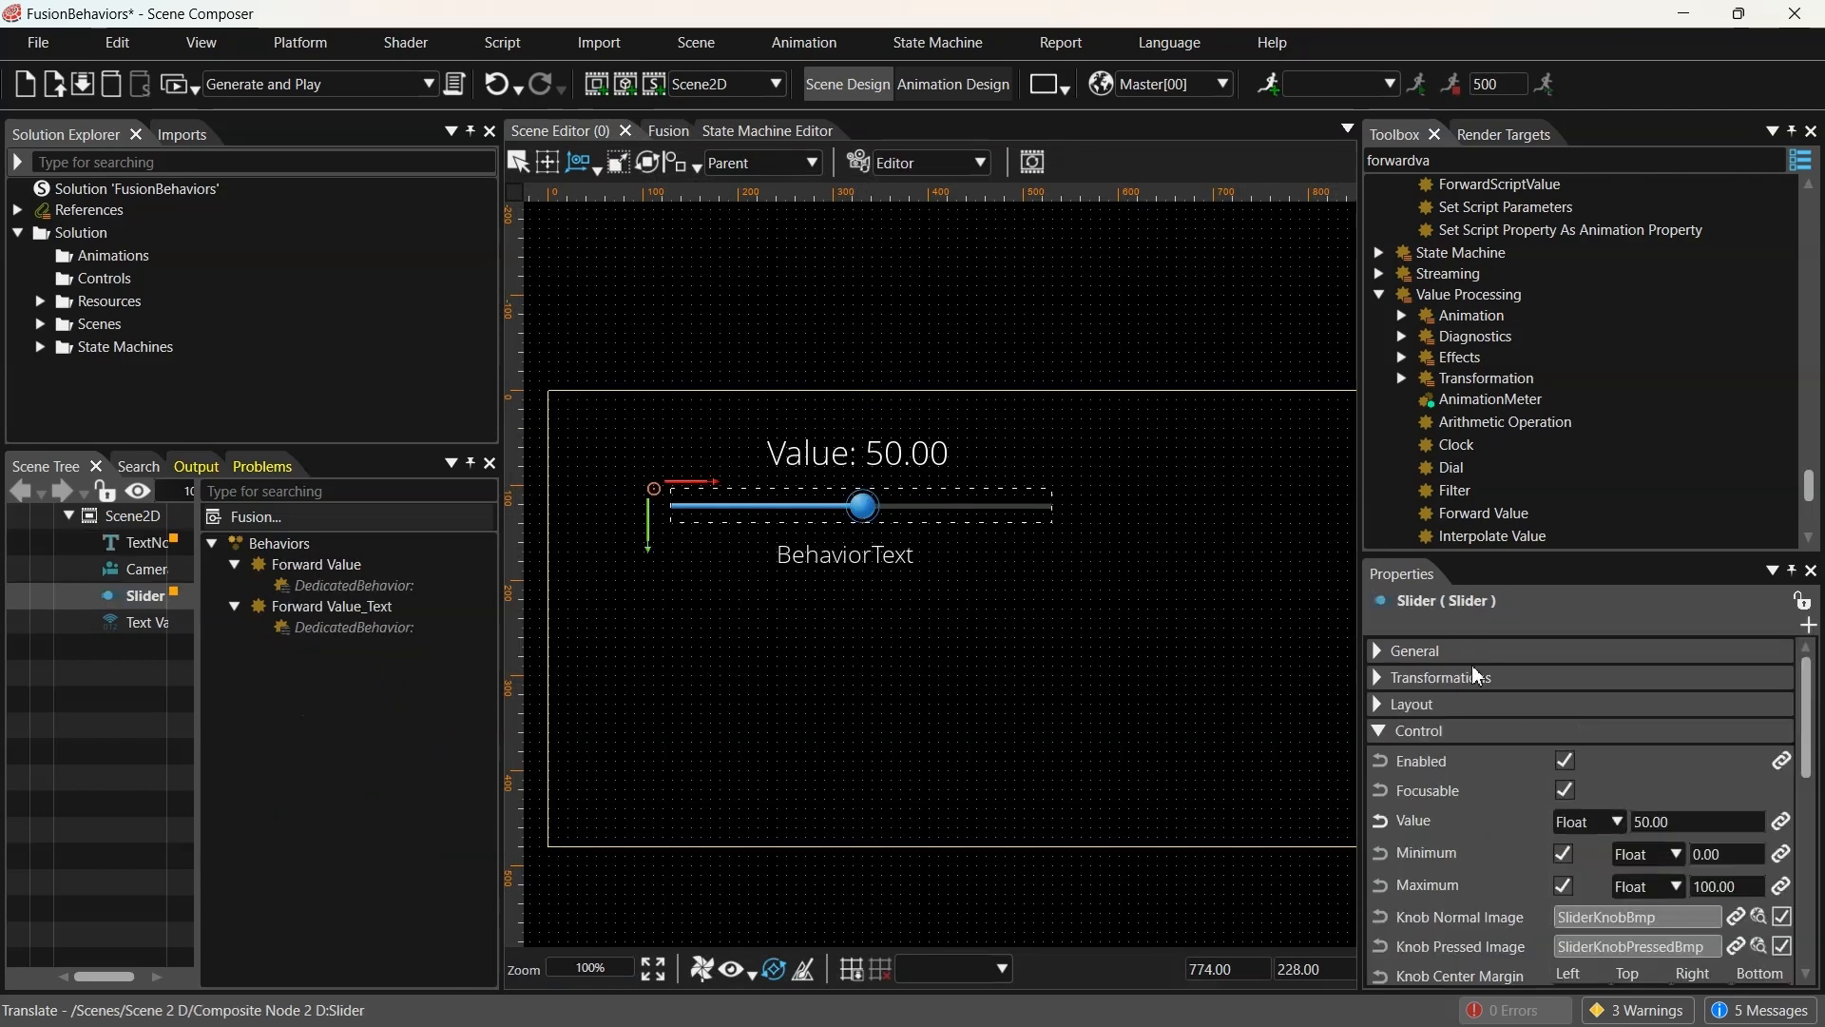
click(1697, 821)
text(90)
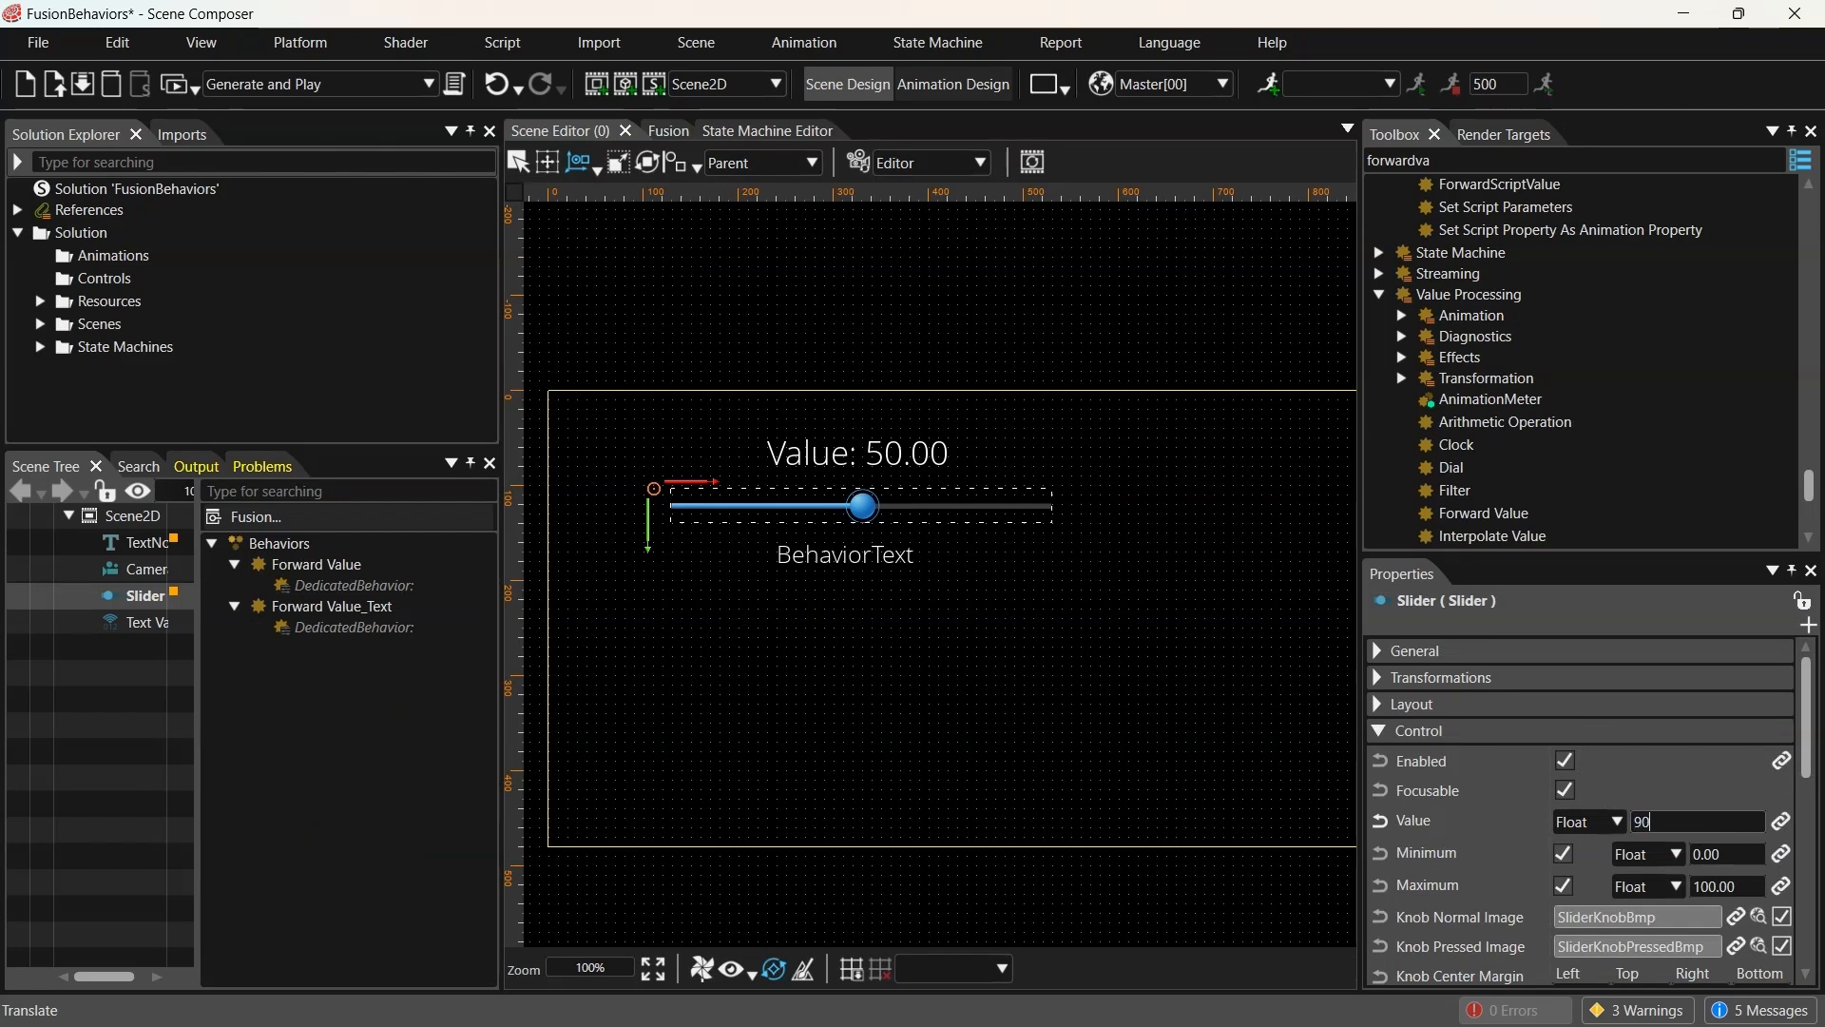
key(Return)
click(1696, 821)
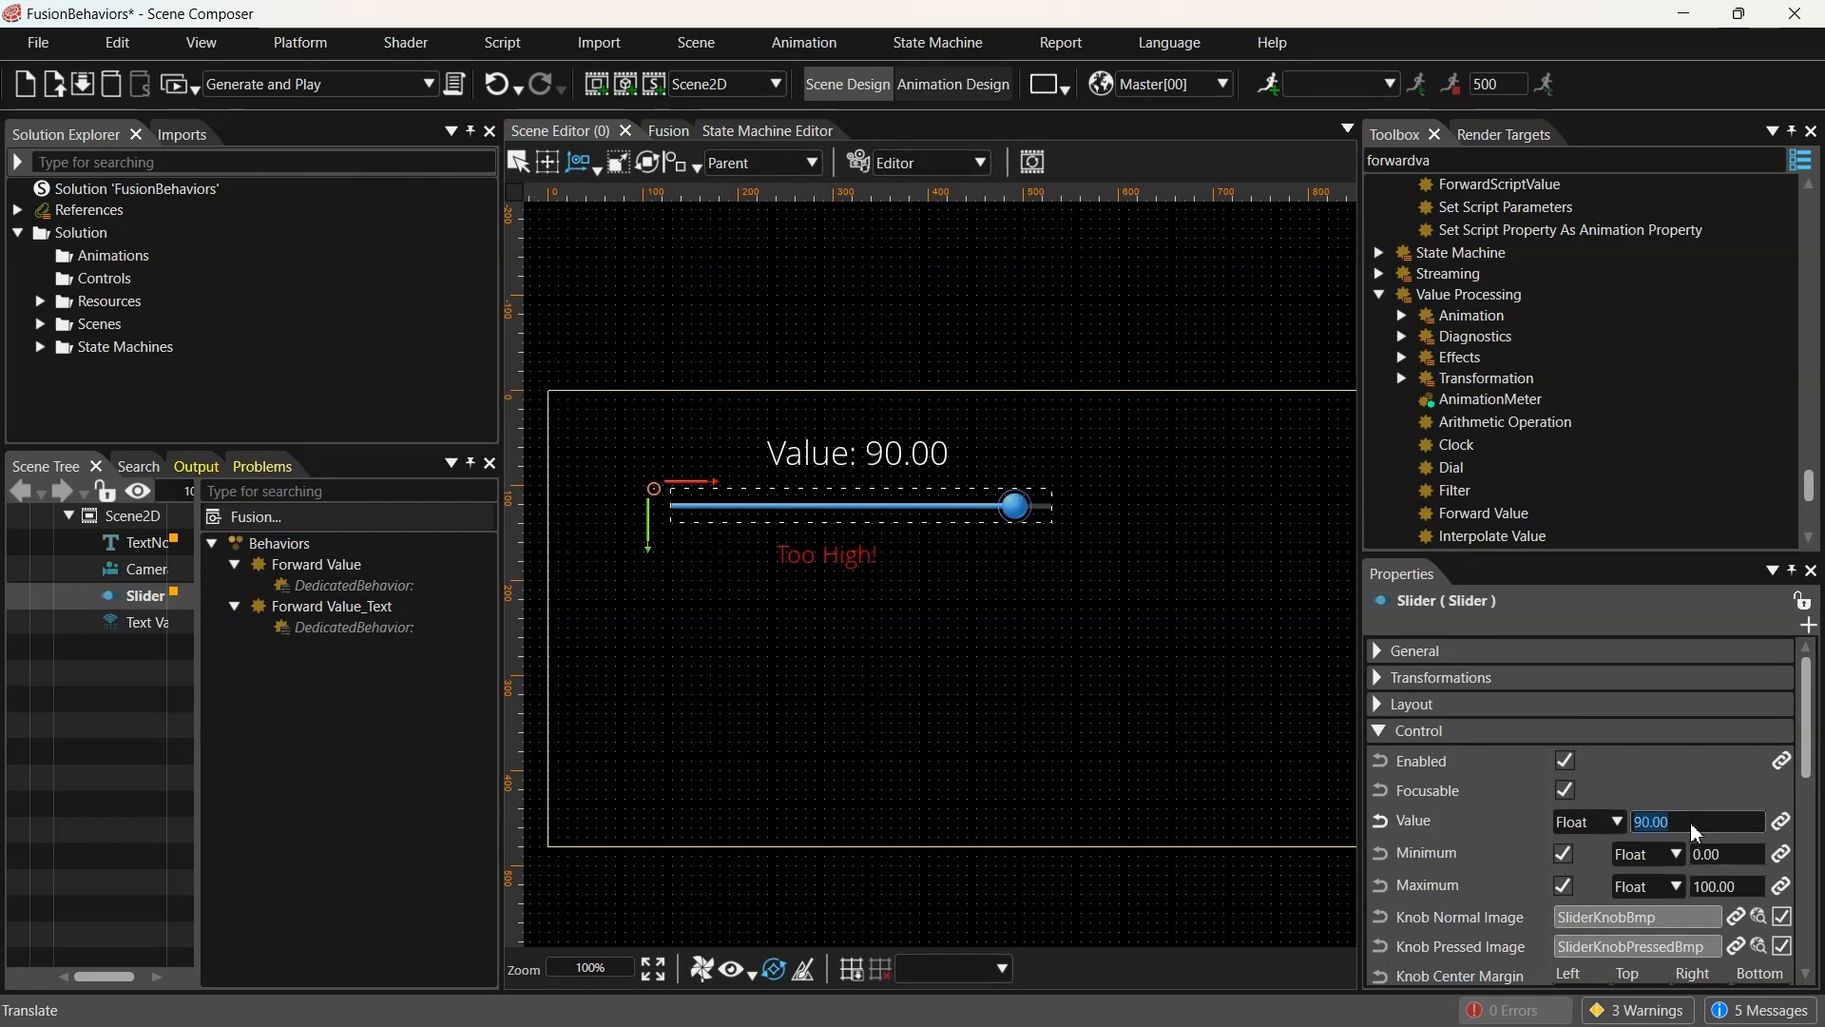
text(50)
key(Return)
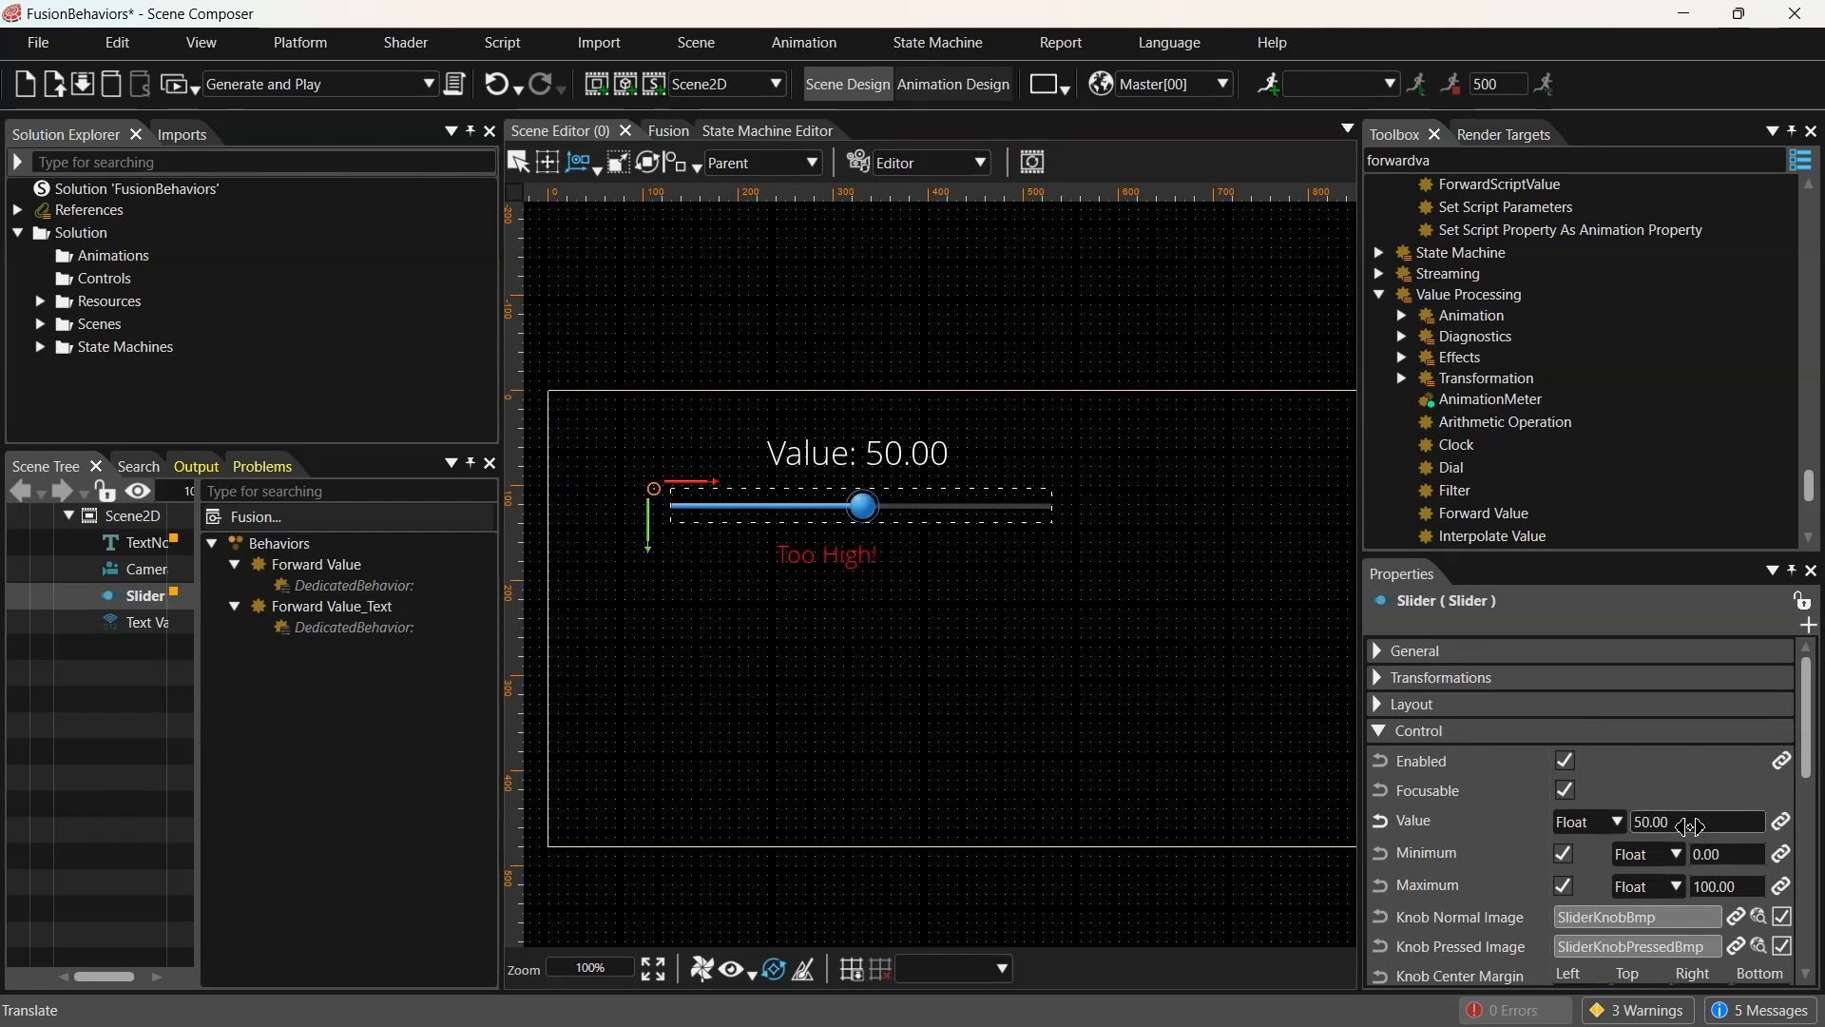
Copy the Action On Value node together with its Check Processed Value, Set Color and Set Text nodes from the TextNode's Fusion graph
click(668, 131)
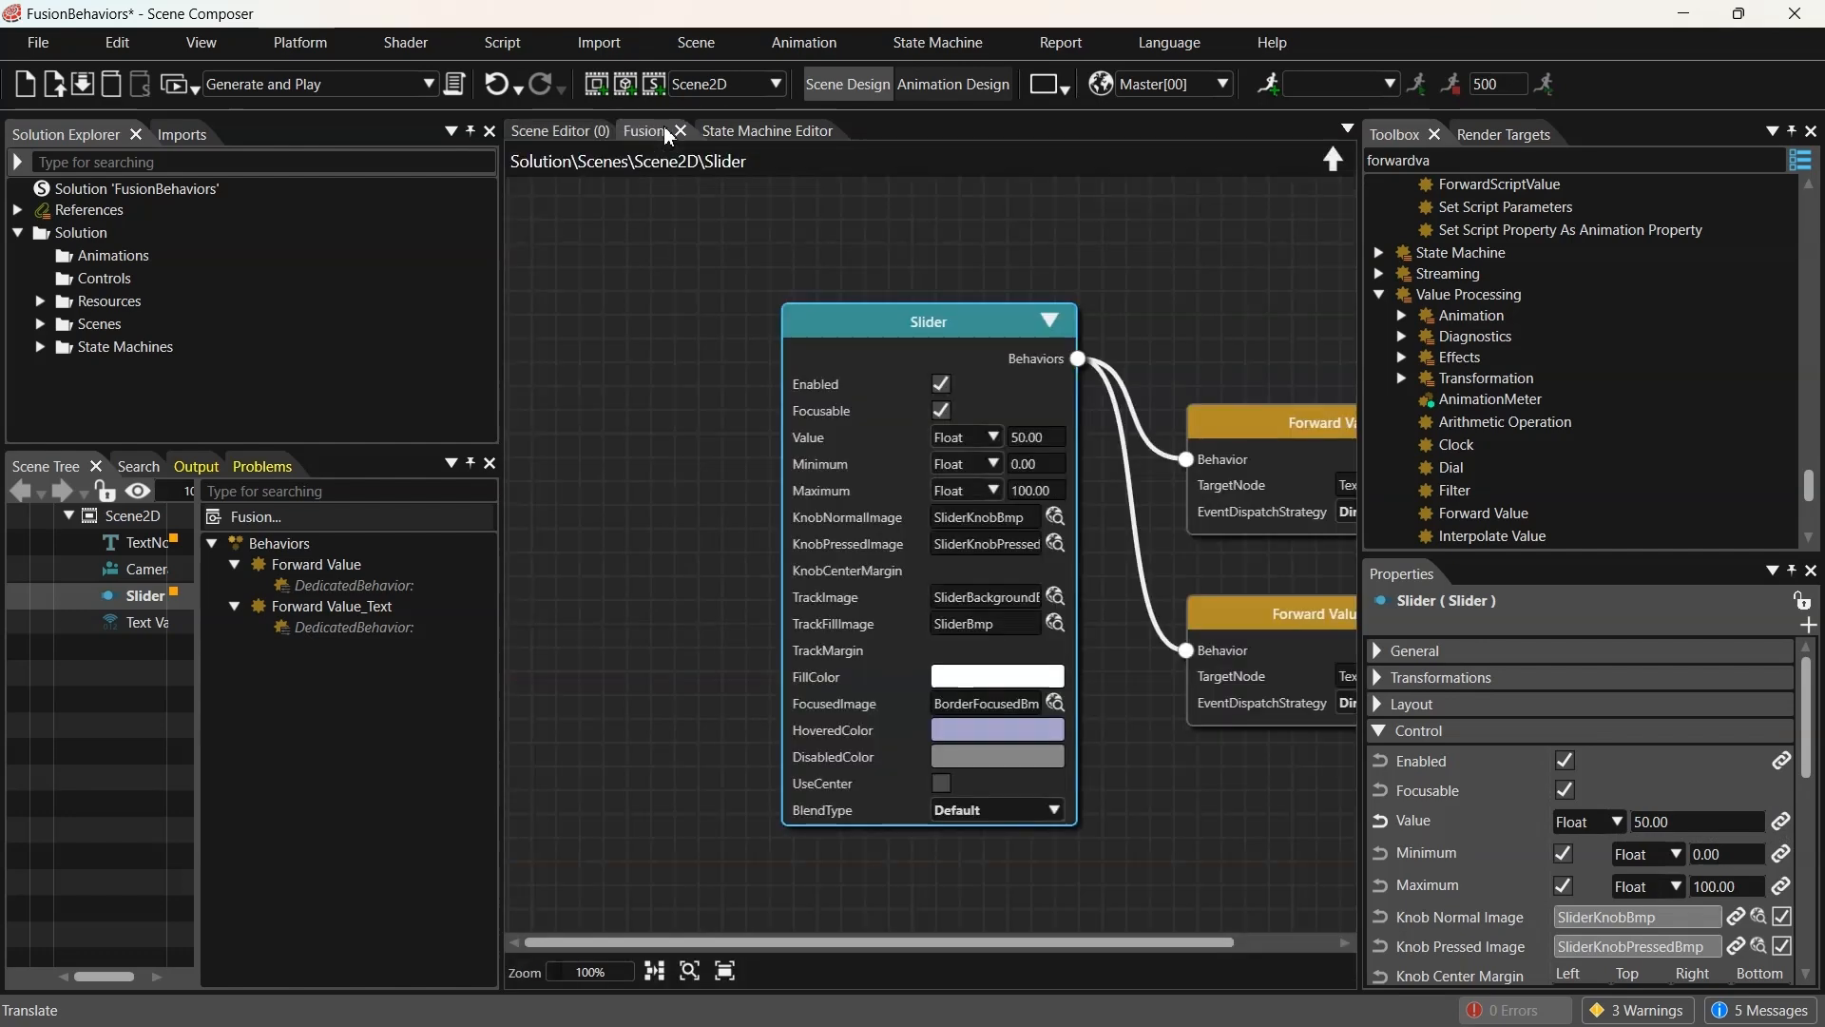
scroll(1179, 629, down, 2)
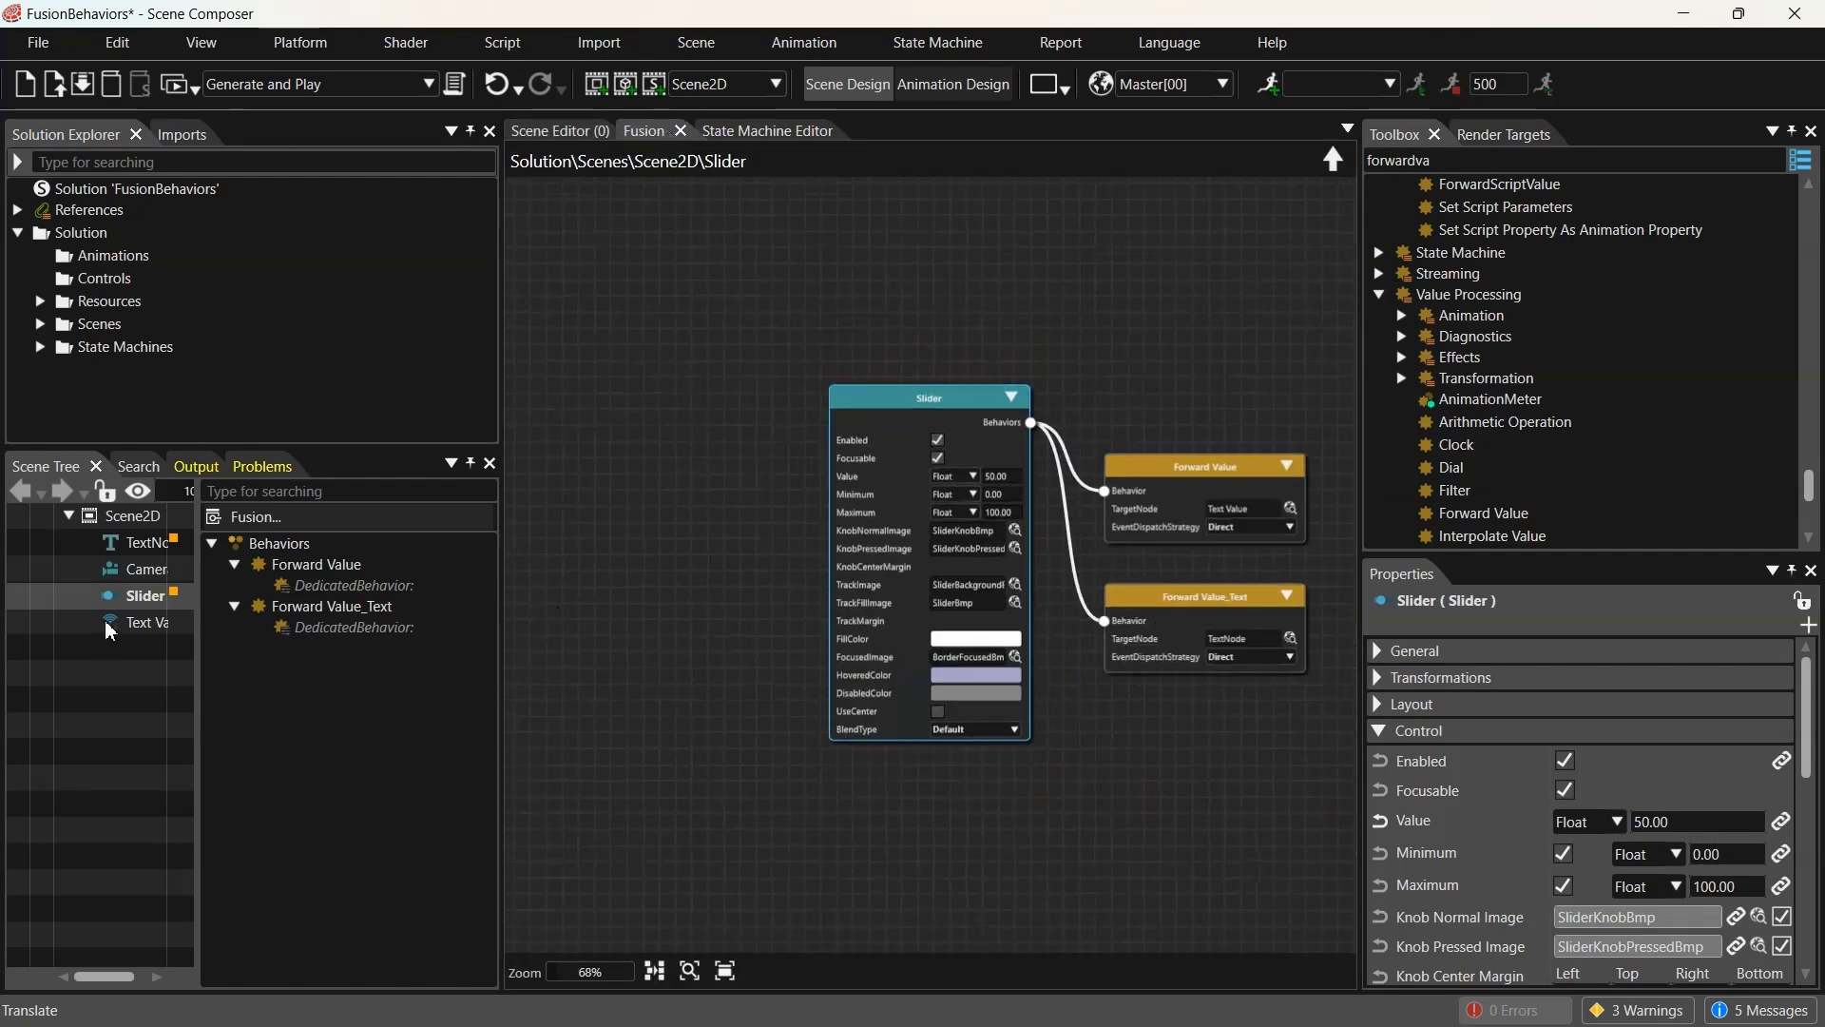
click(135, 540)
scroll(998, 584, down, 2)
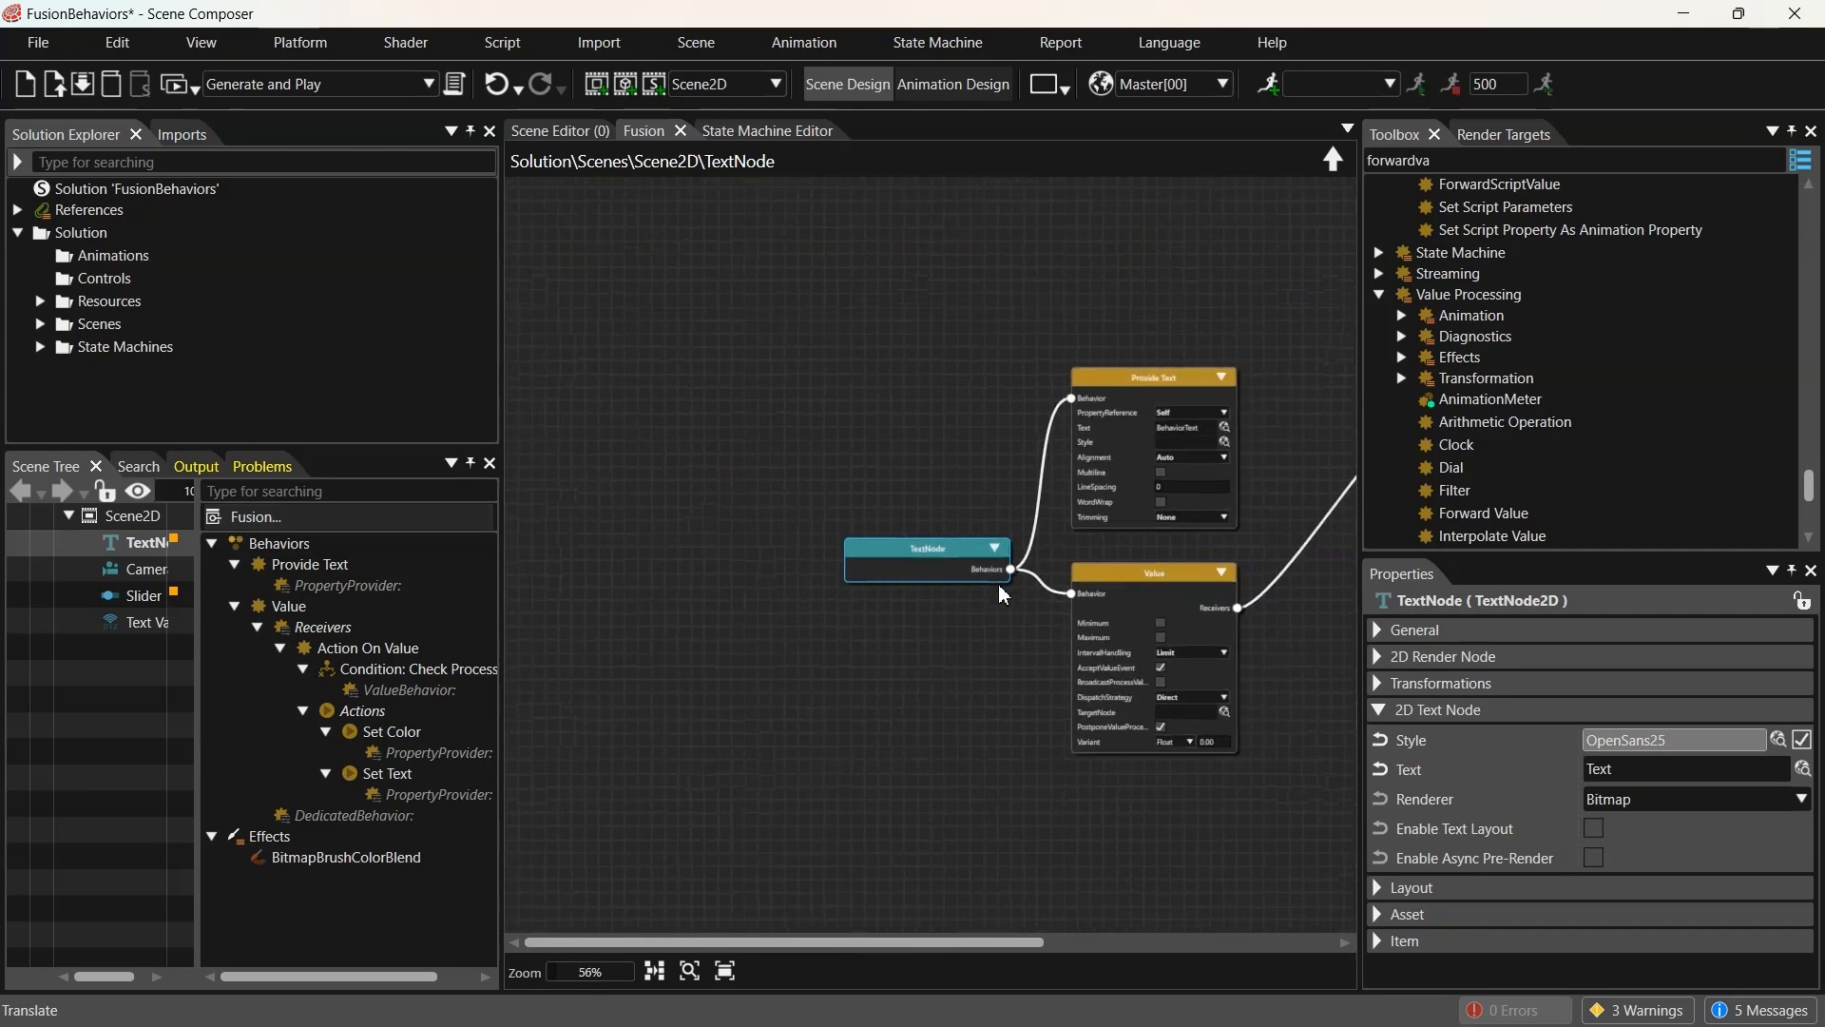
middle_drag(1089, 669, 603, 669)
scroll(1126, 597, down, 2)
middle_drag(1057, 668, 935, 548)
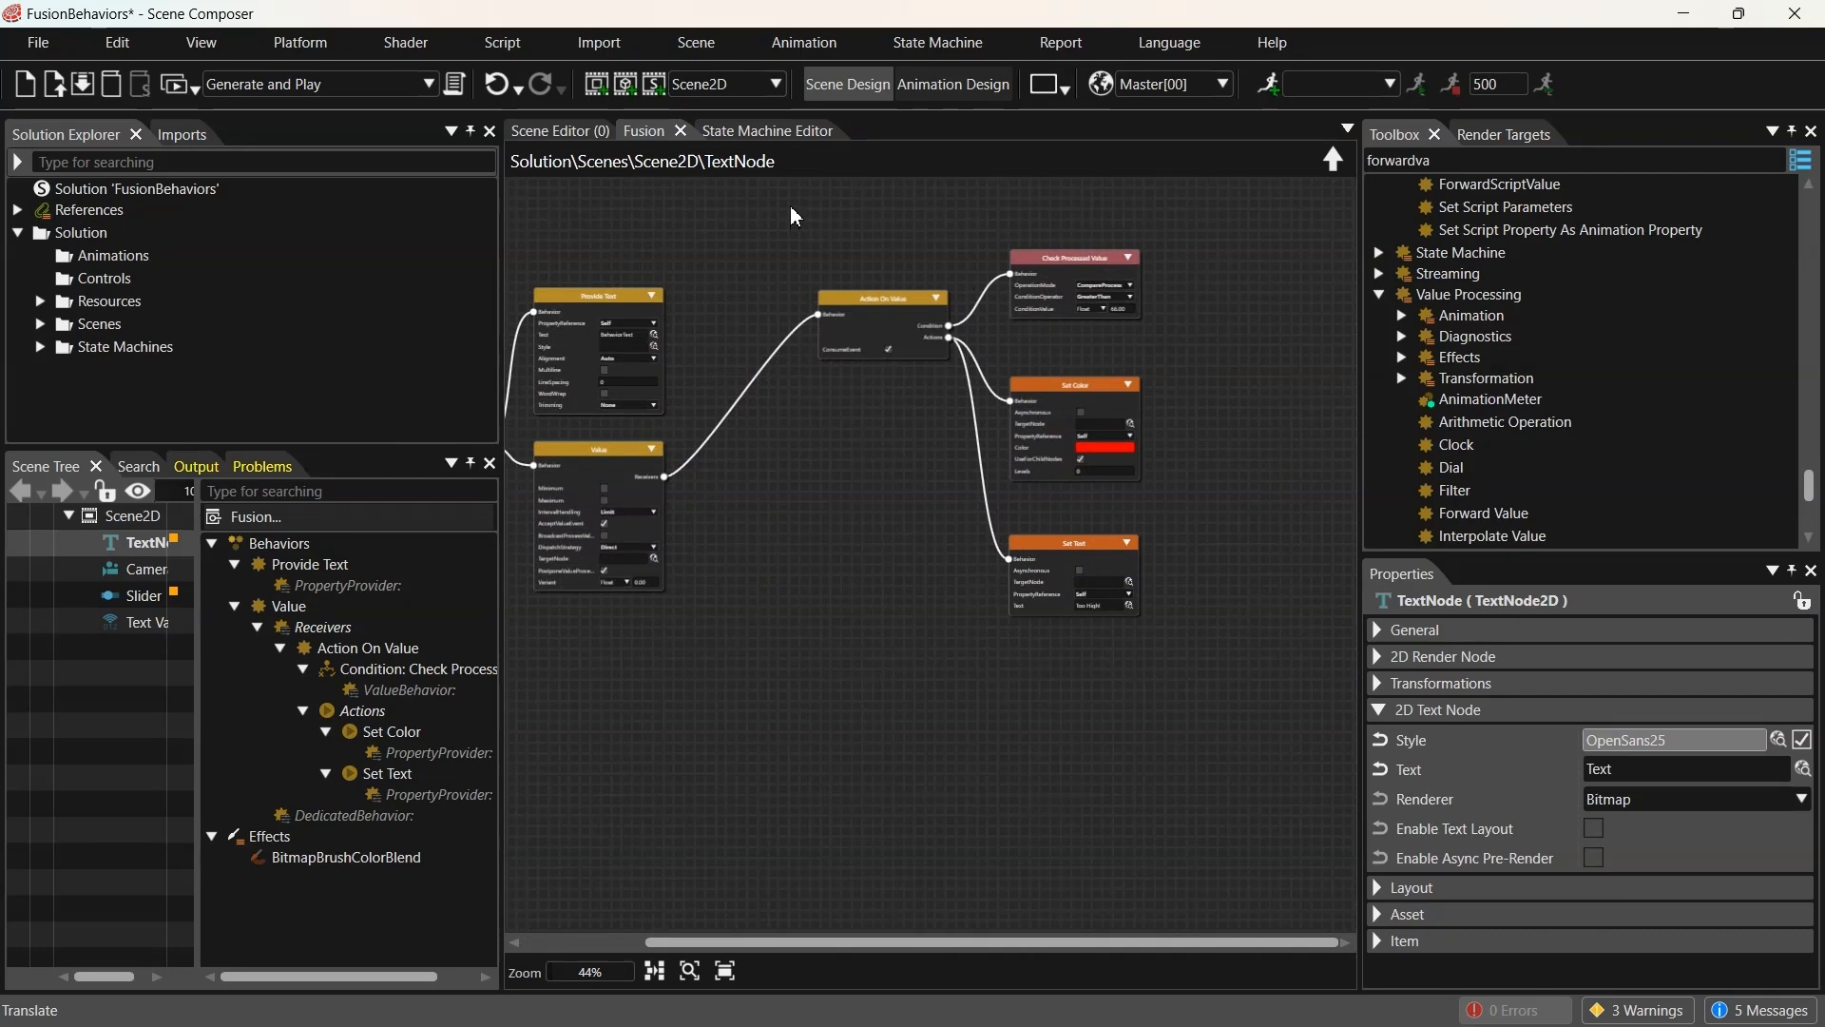
drag(1212, 689, 955, 333)
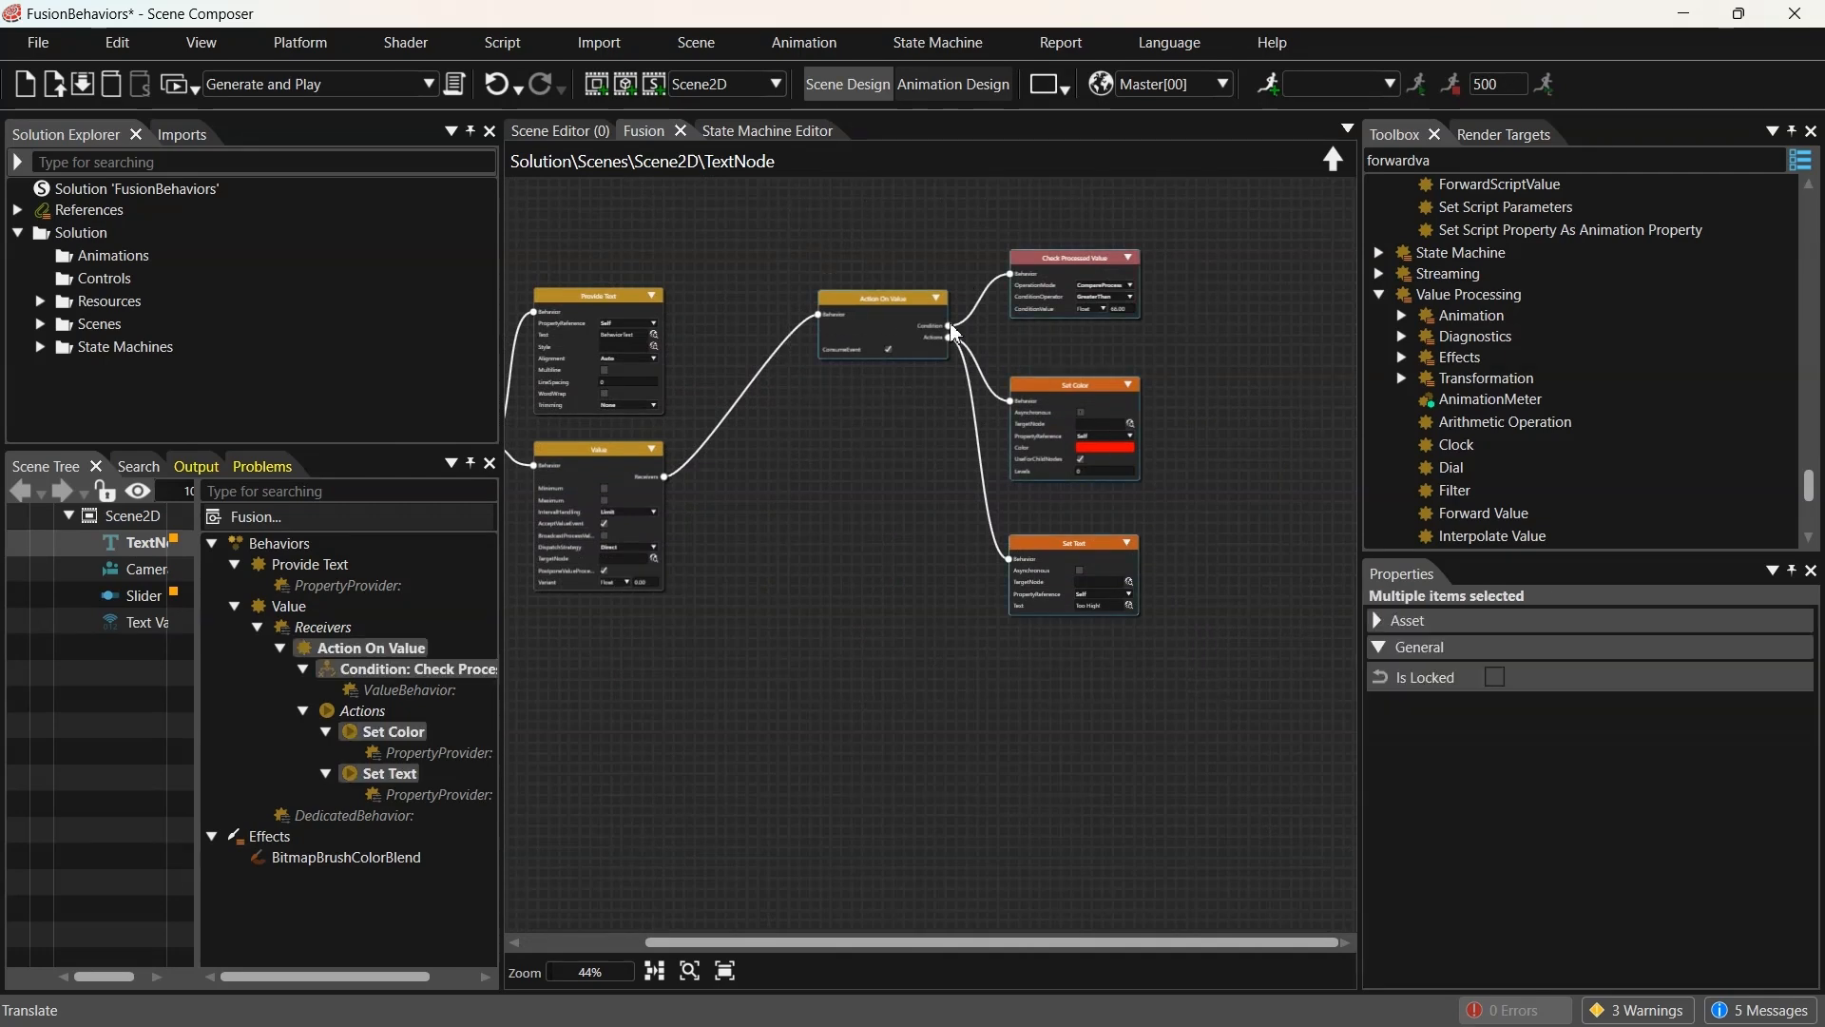
right_click(906, 338)
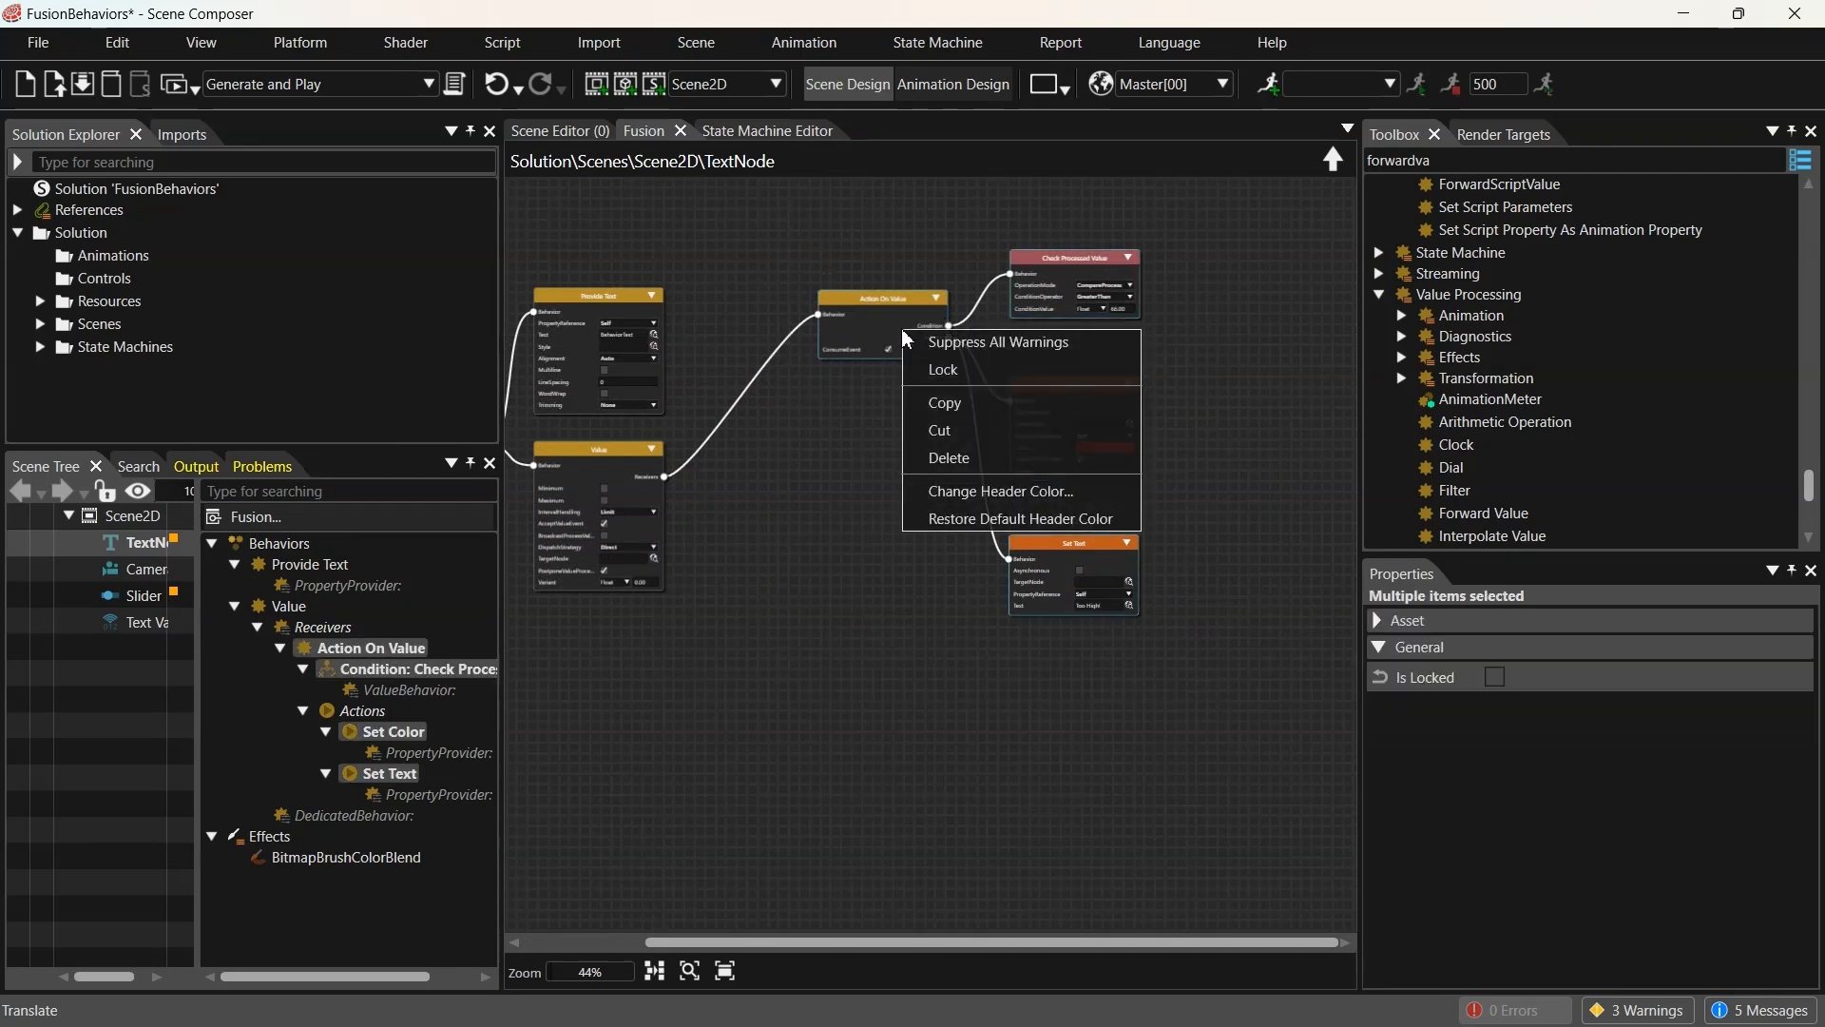
click(977, 406)
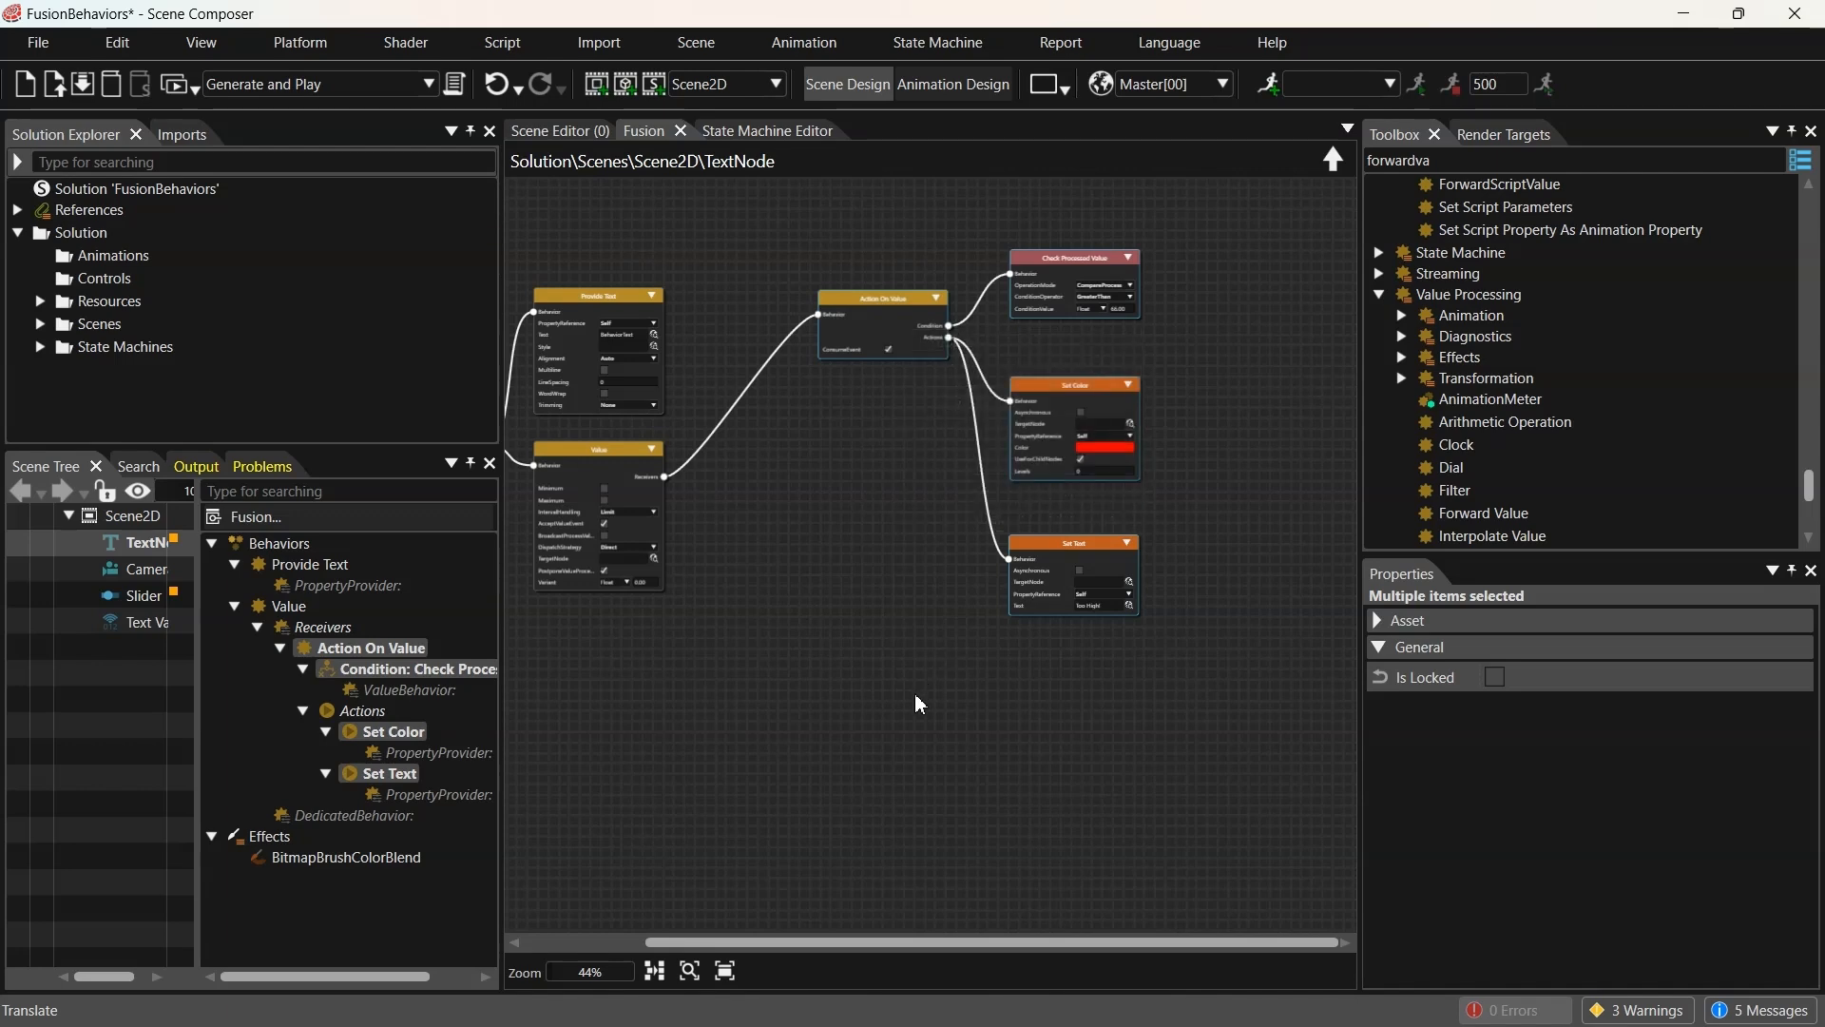
Paste the copied nodes below the originals and connect the Value node's Receivers port to the pasted Action On Value node
click(853, 719)
right_click(849, 716)
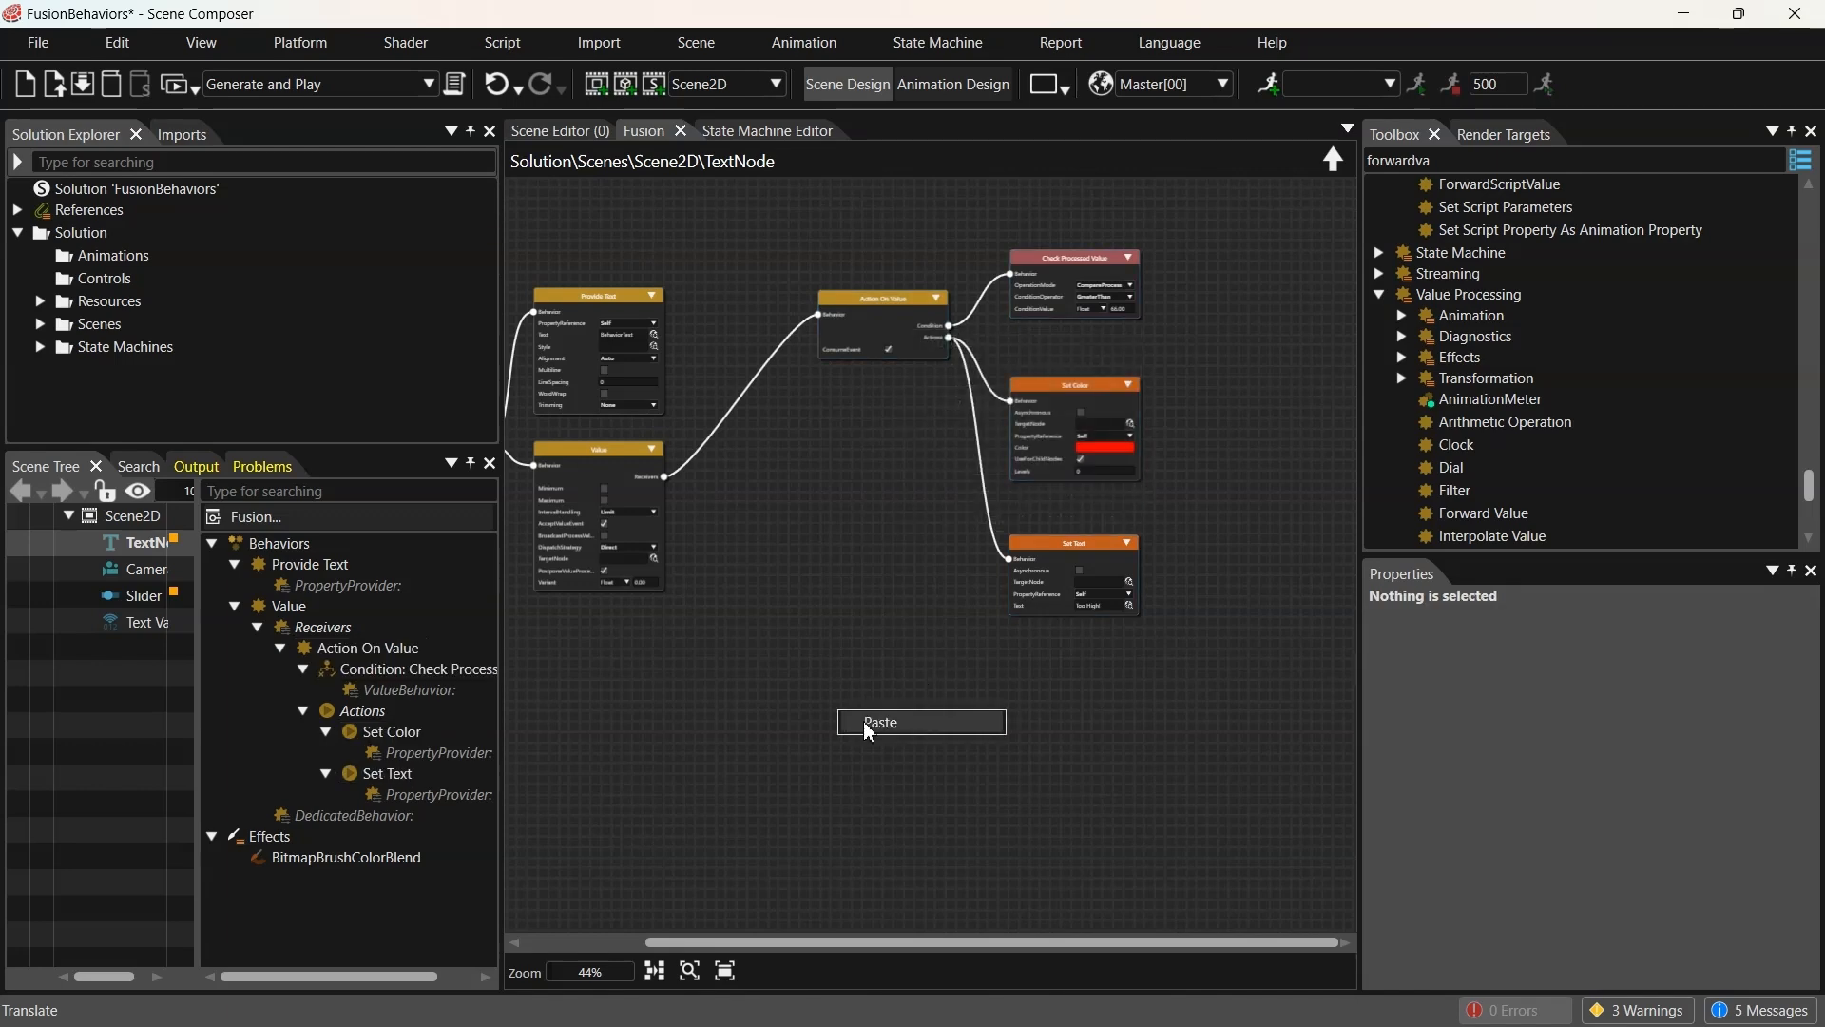
click(868, 722)
scroll(892, 630, down, 2)
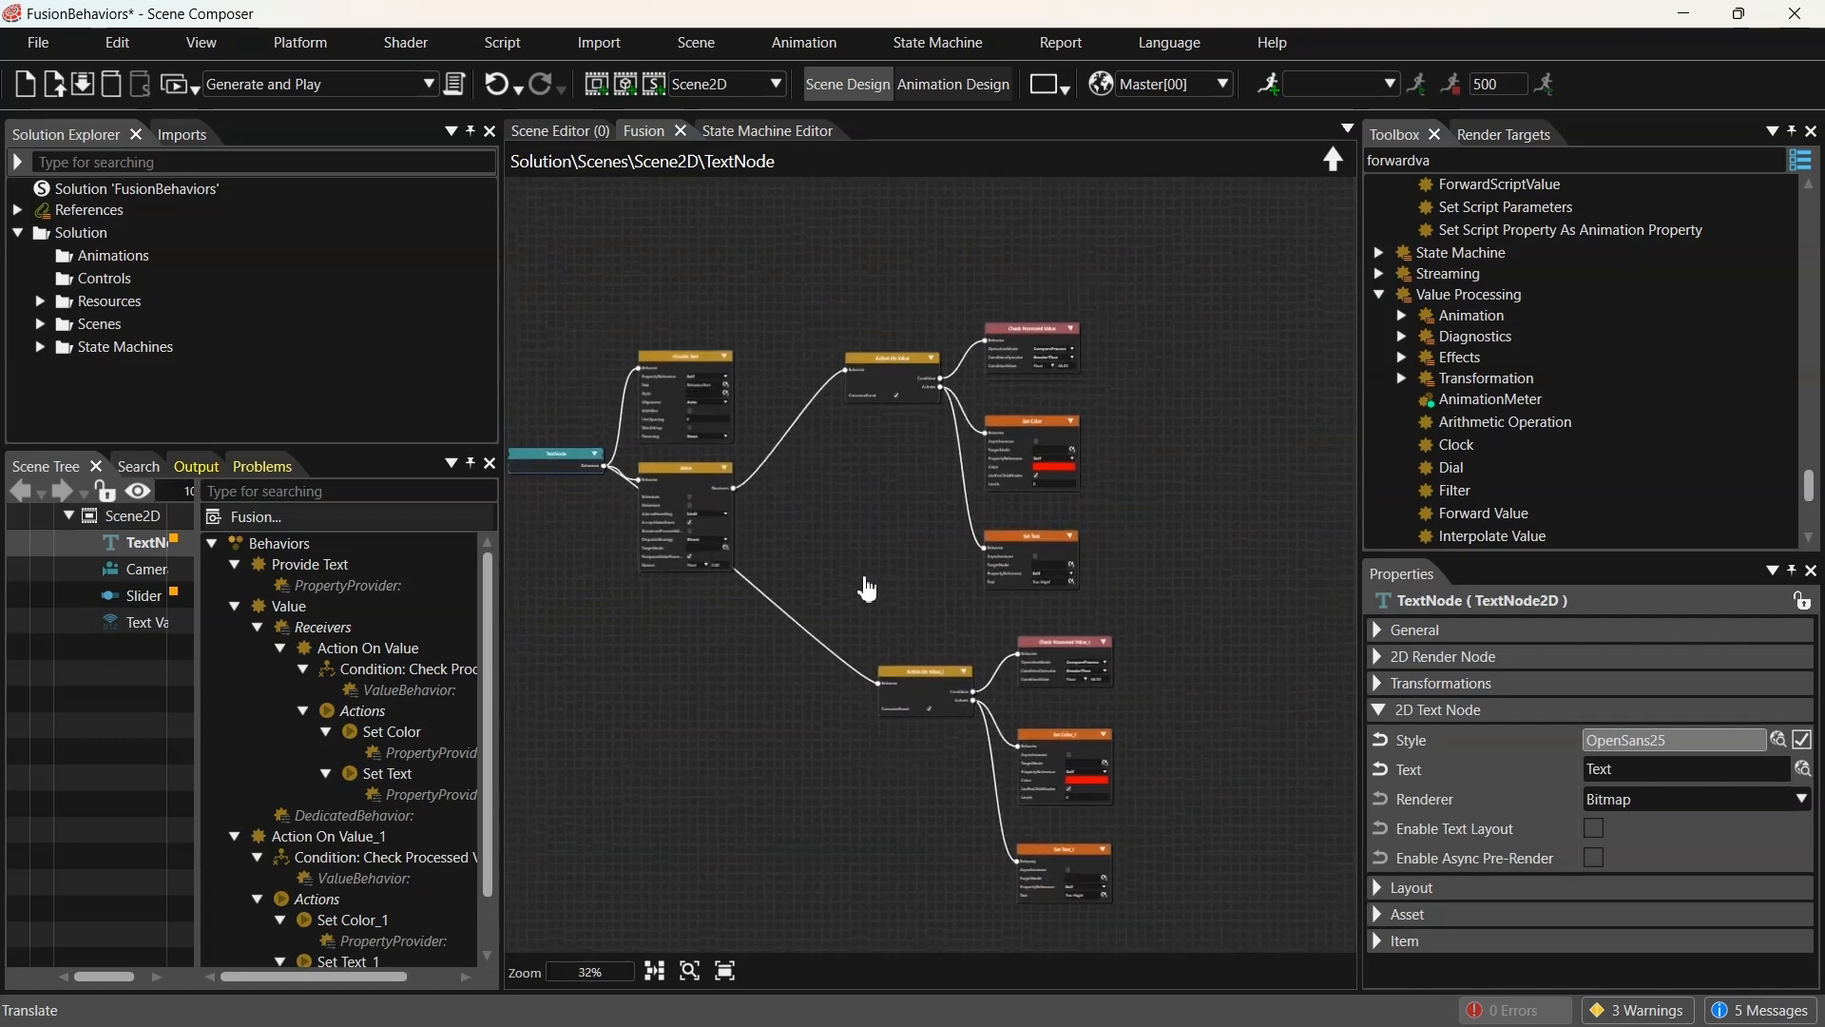
scroll(899, 487, up, 3)
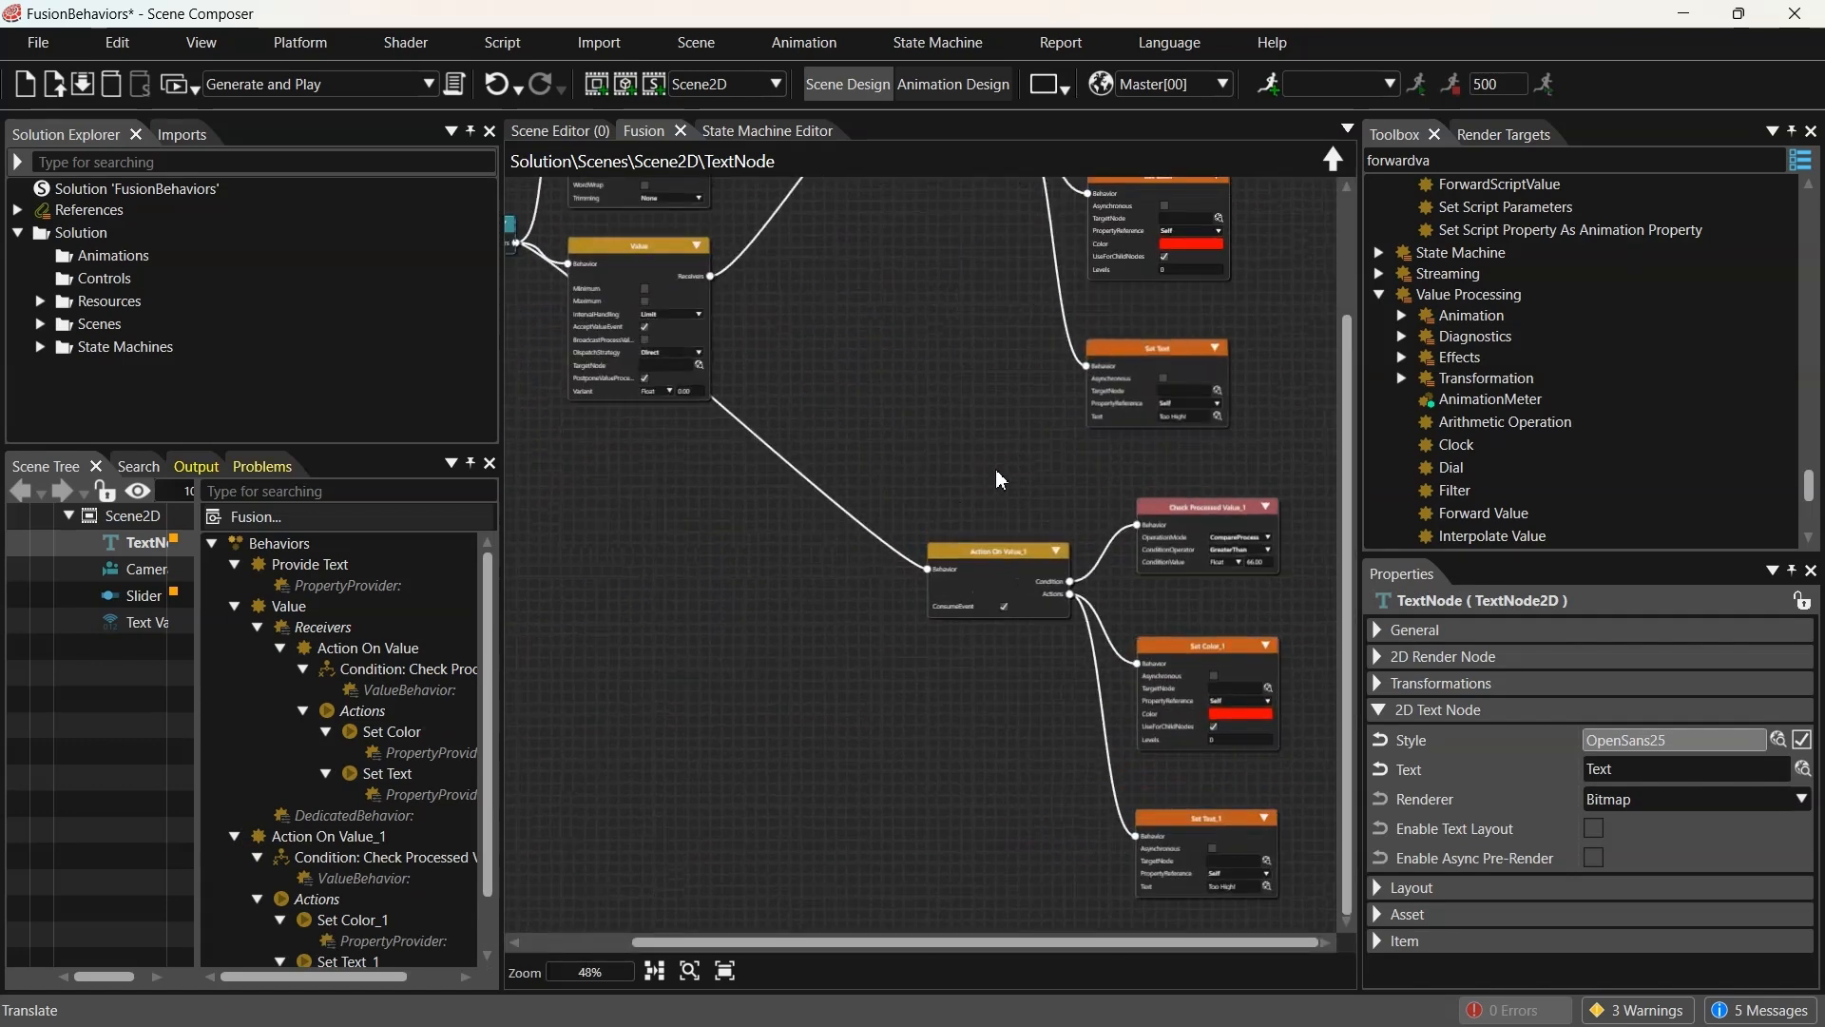
middle_drag(998, 478, 930, 532)
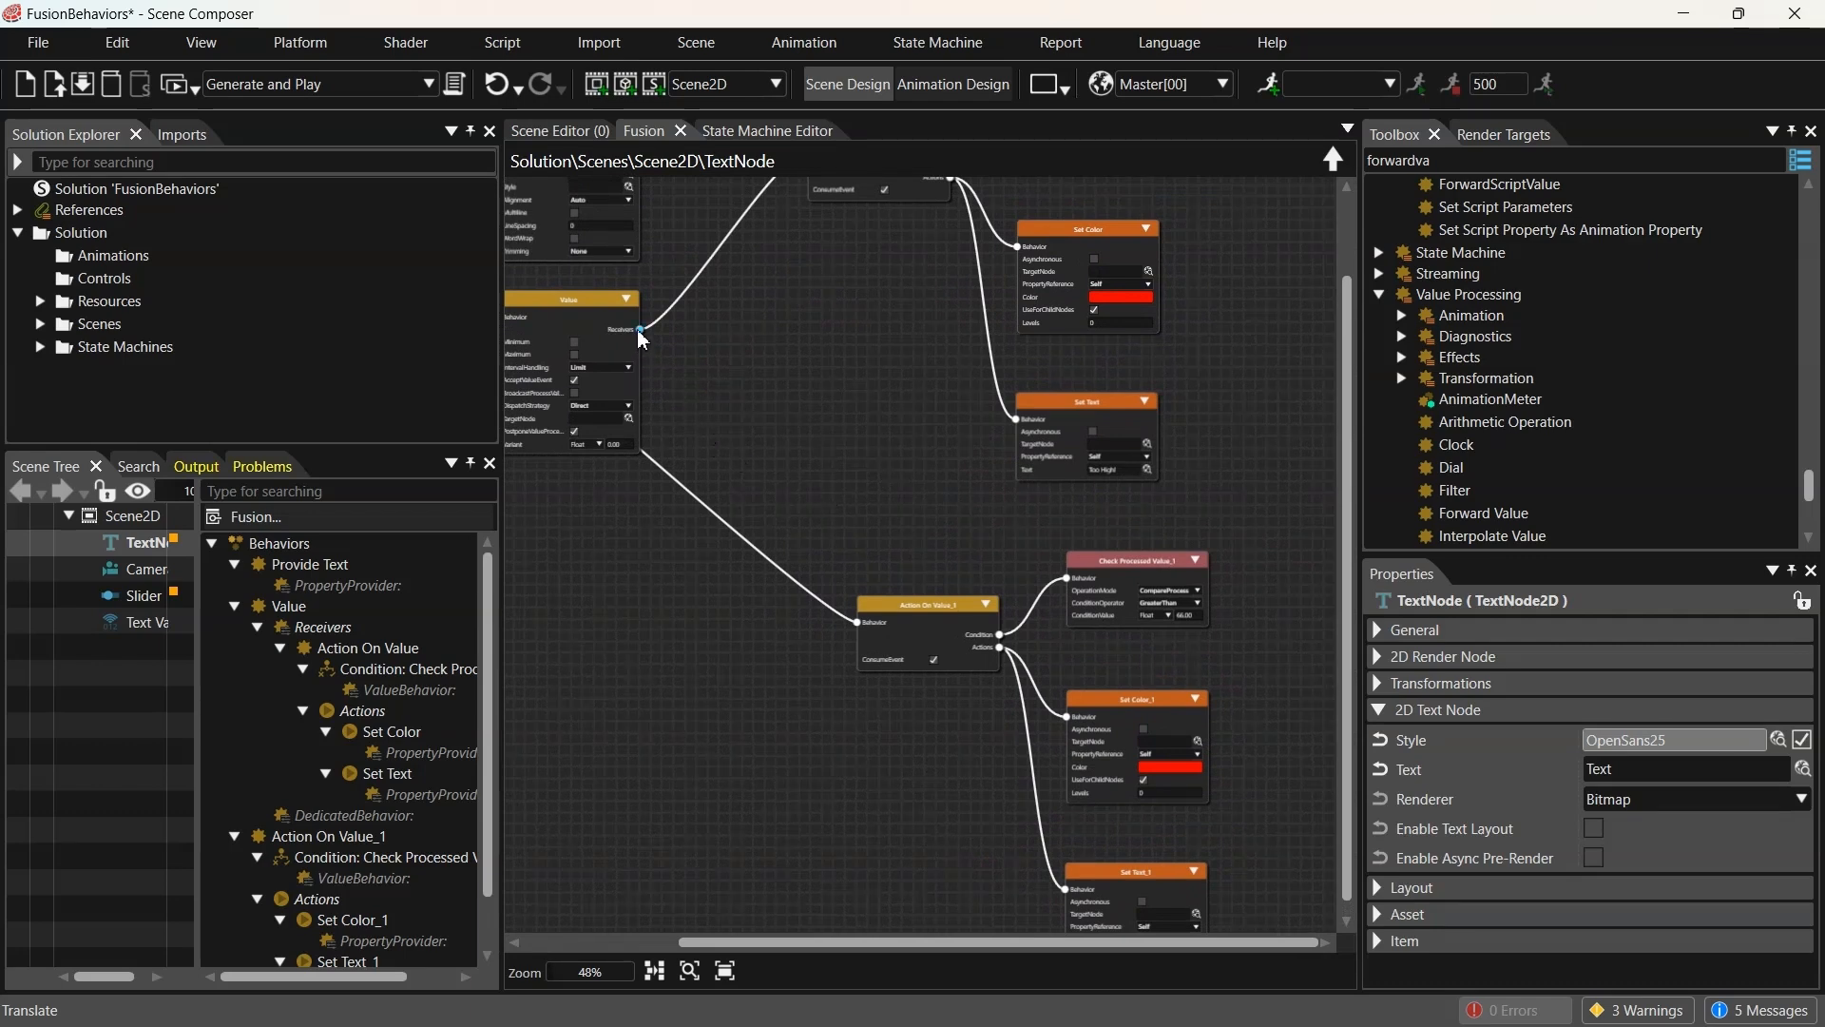
drag(642, 330, 867, 632)
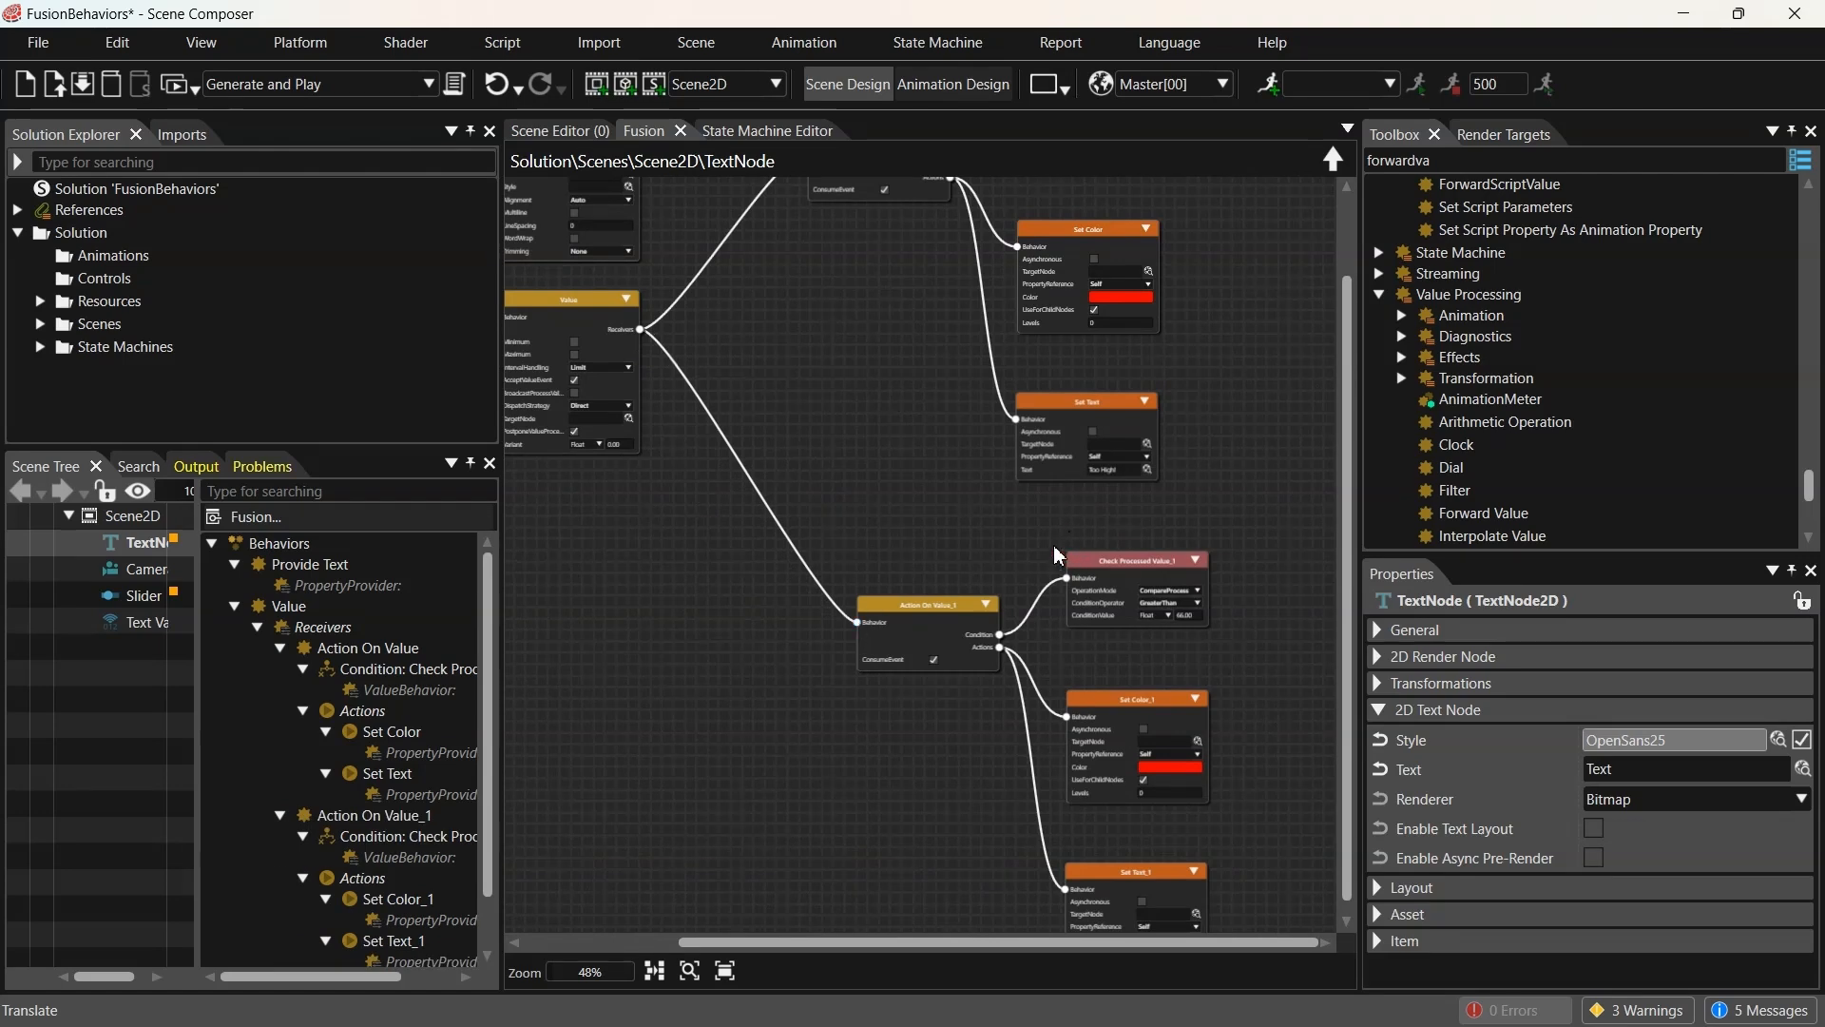
Set the pasted Check Processed Value node's condition operator to LowerThan and its condition value to 33.00
middle_drag(1002, 540, 882, 363)
scroll(1120, 445, up, 3)
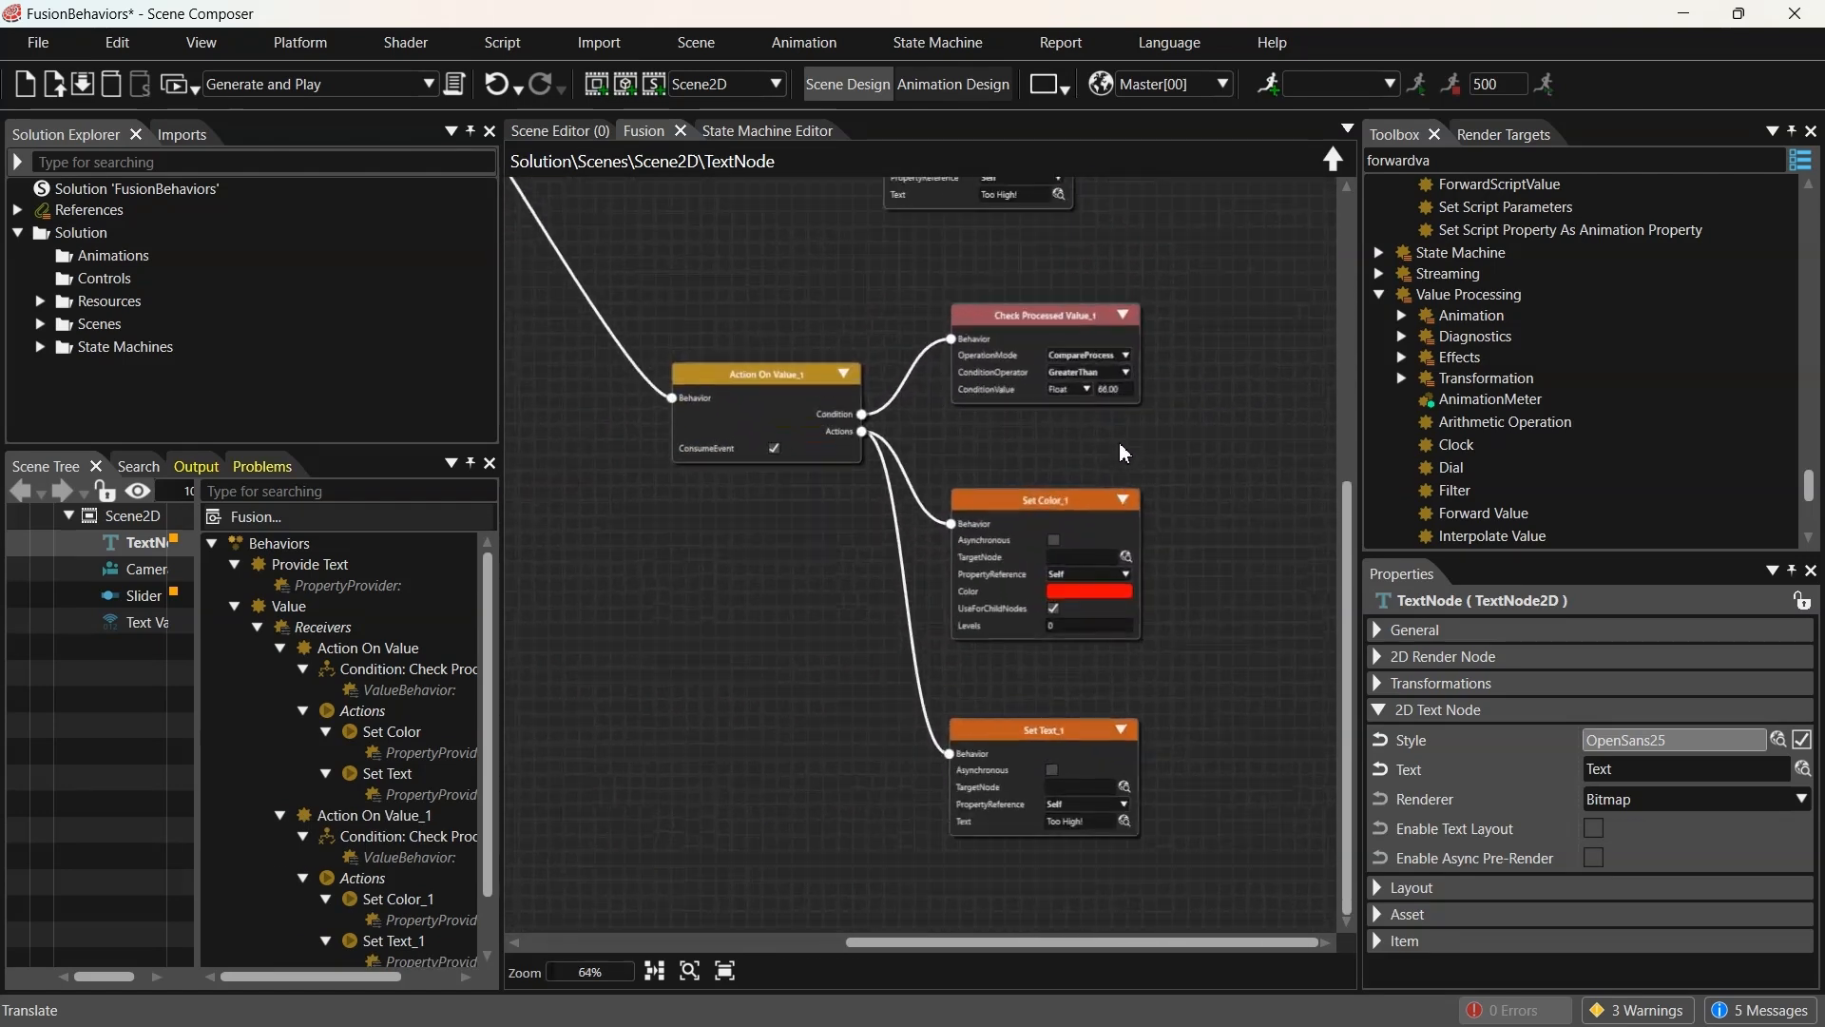
scroll(1173, 409, up, 2)
middle_drag(1173, 409, 1062, 474)
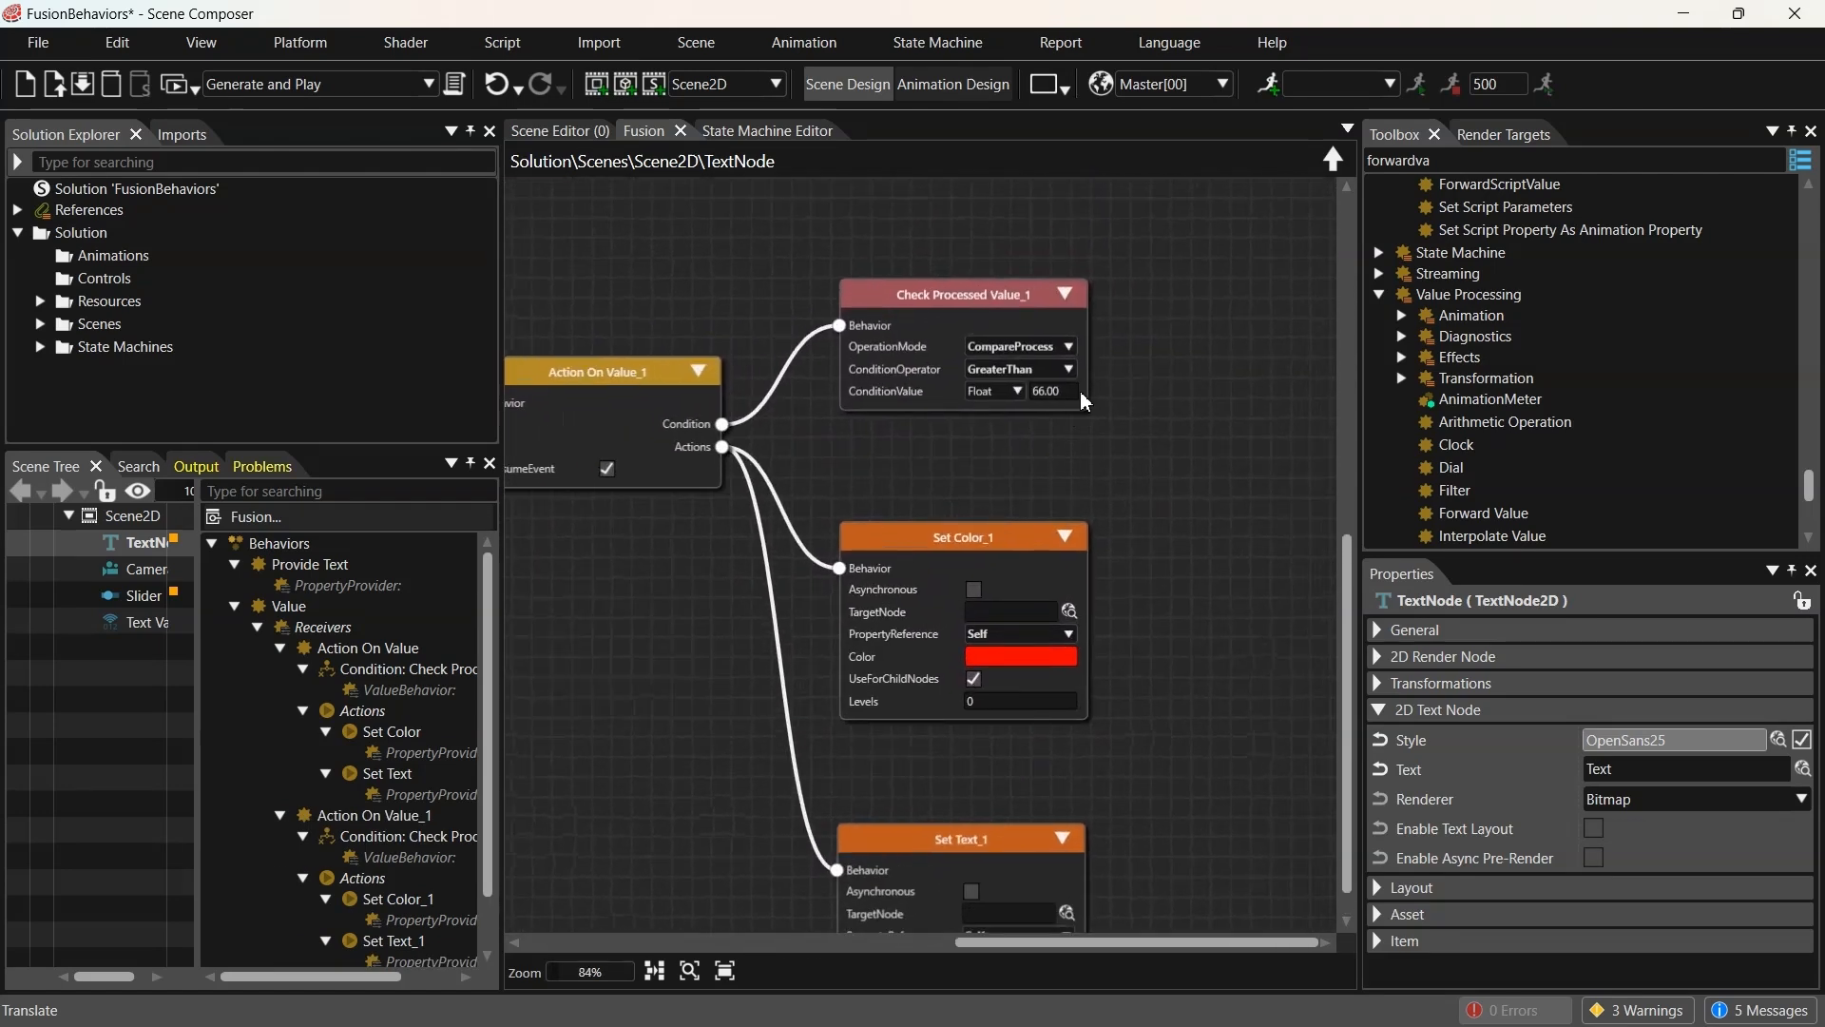
click(1064, 369)
click(1047, 419)
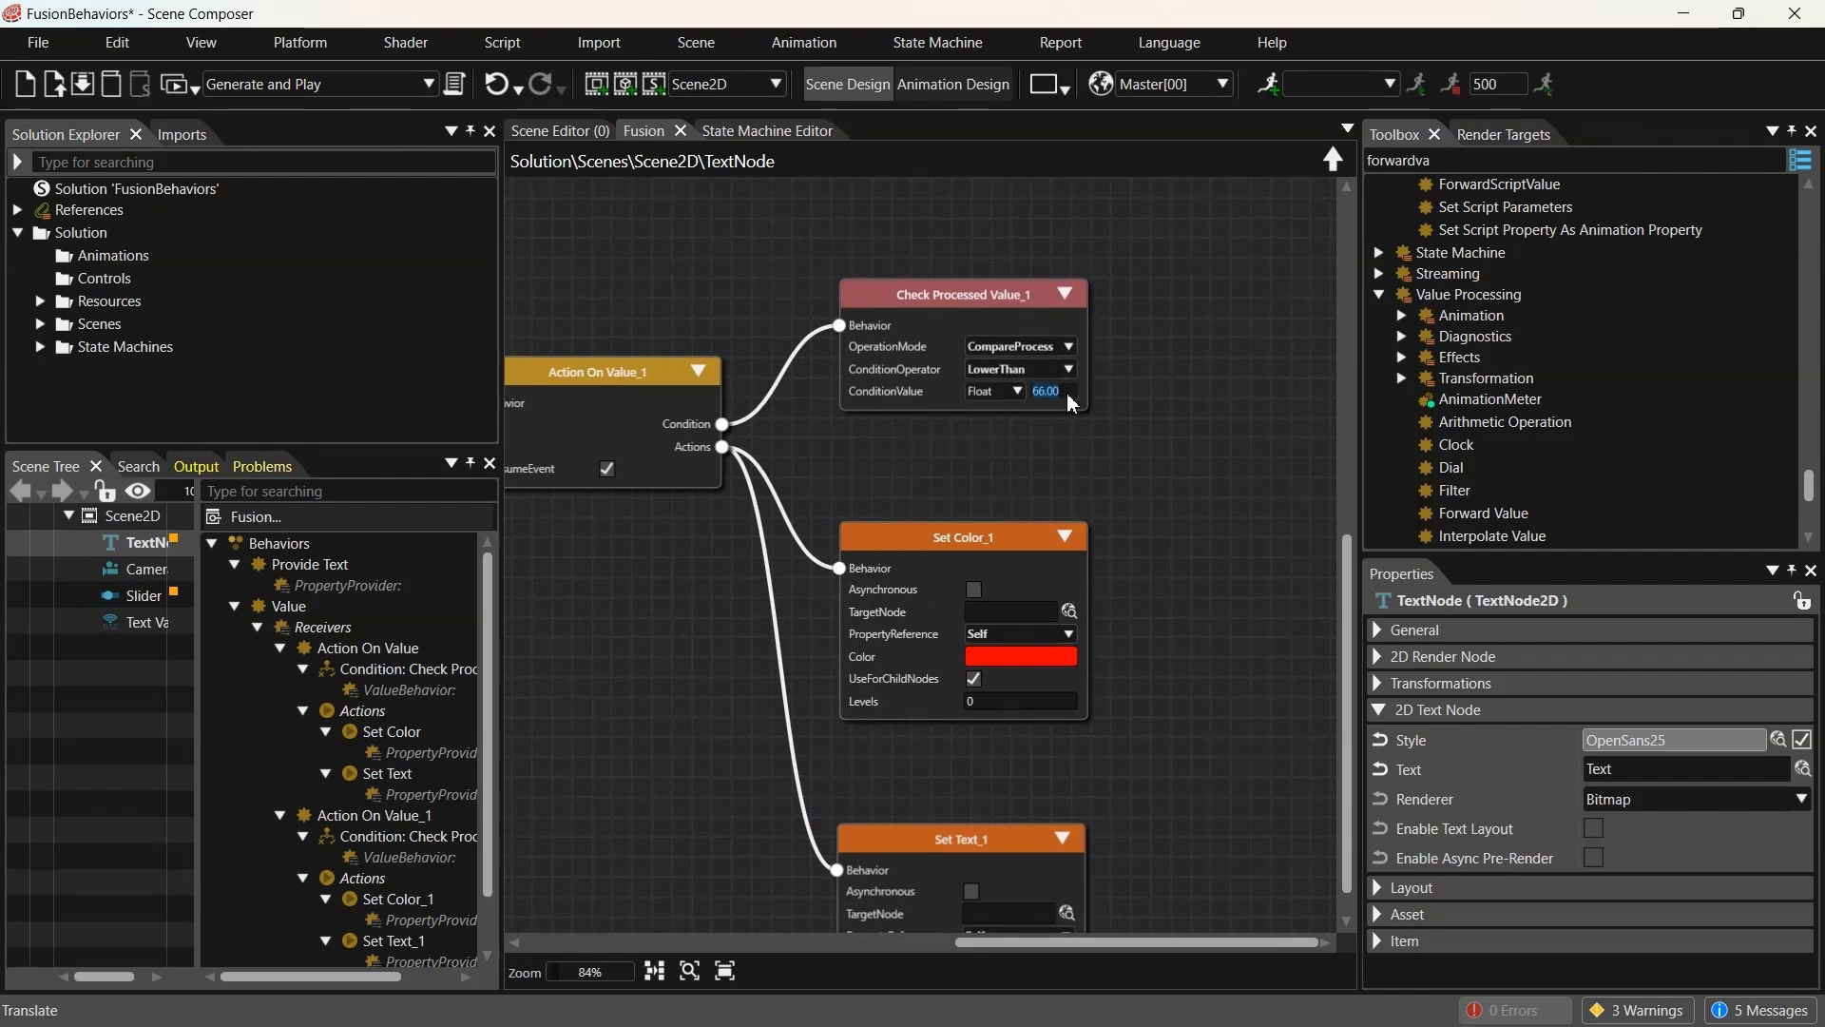
text(33.0)
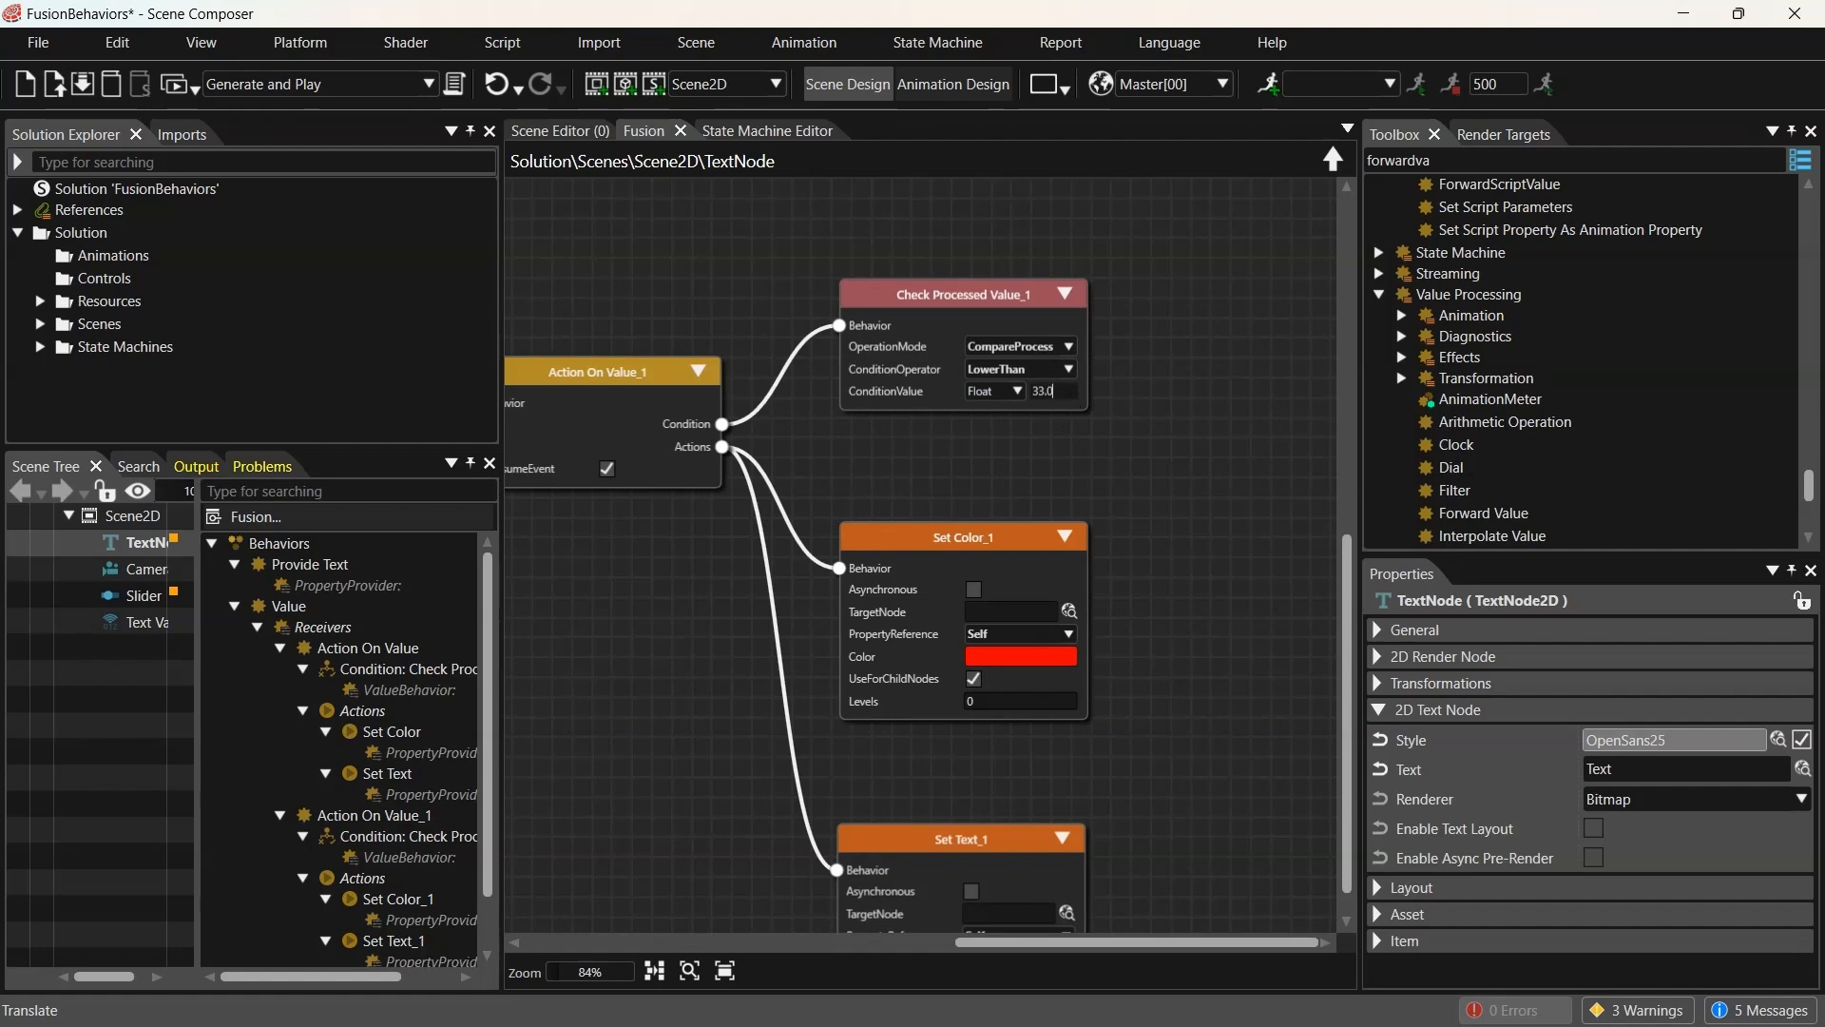
text(0)
click(1154, 707)
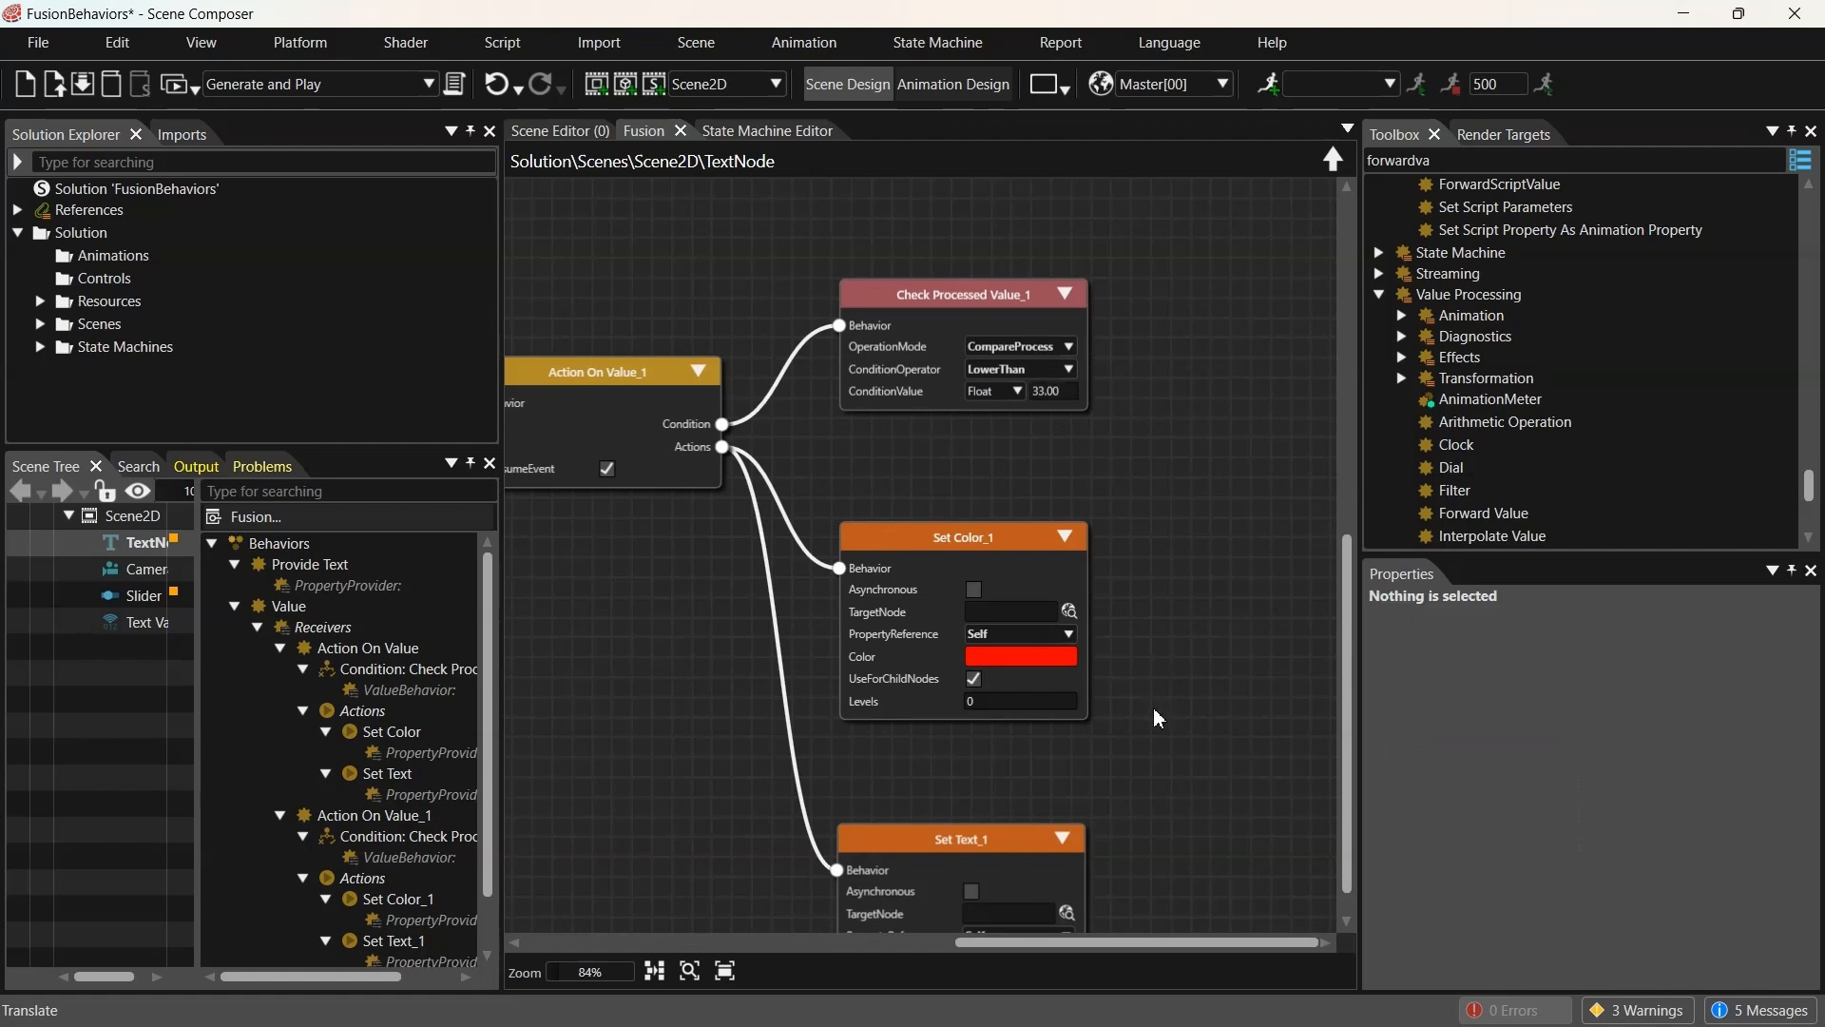
Set the pasted Set Color node's color to pure blue (#0000FFFF) and the pasted Set Text node's text to "Too Low!"
middle_drag(1155, 760, 1165, 602)
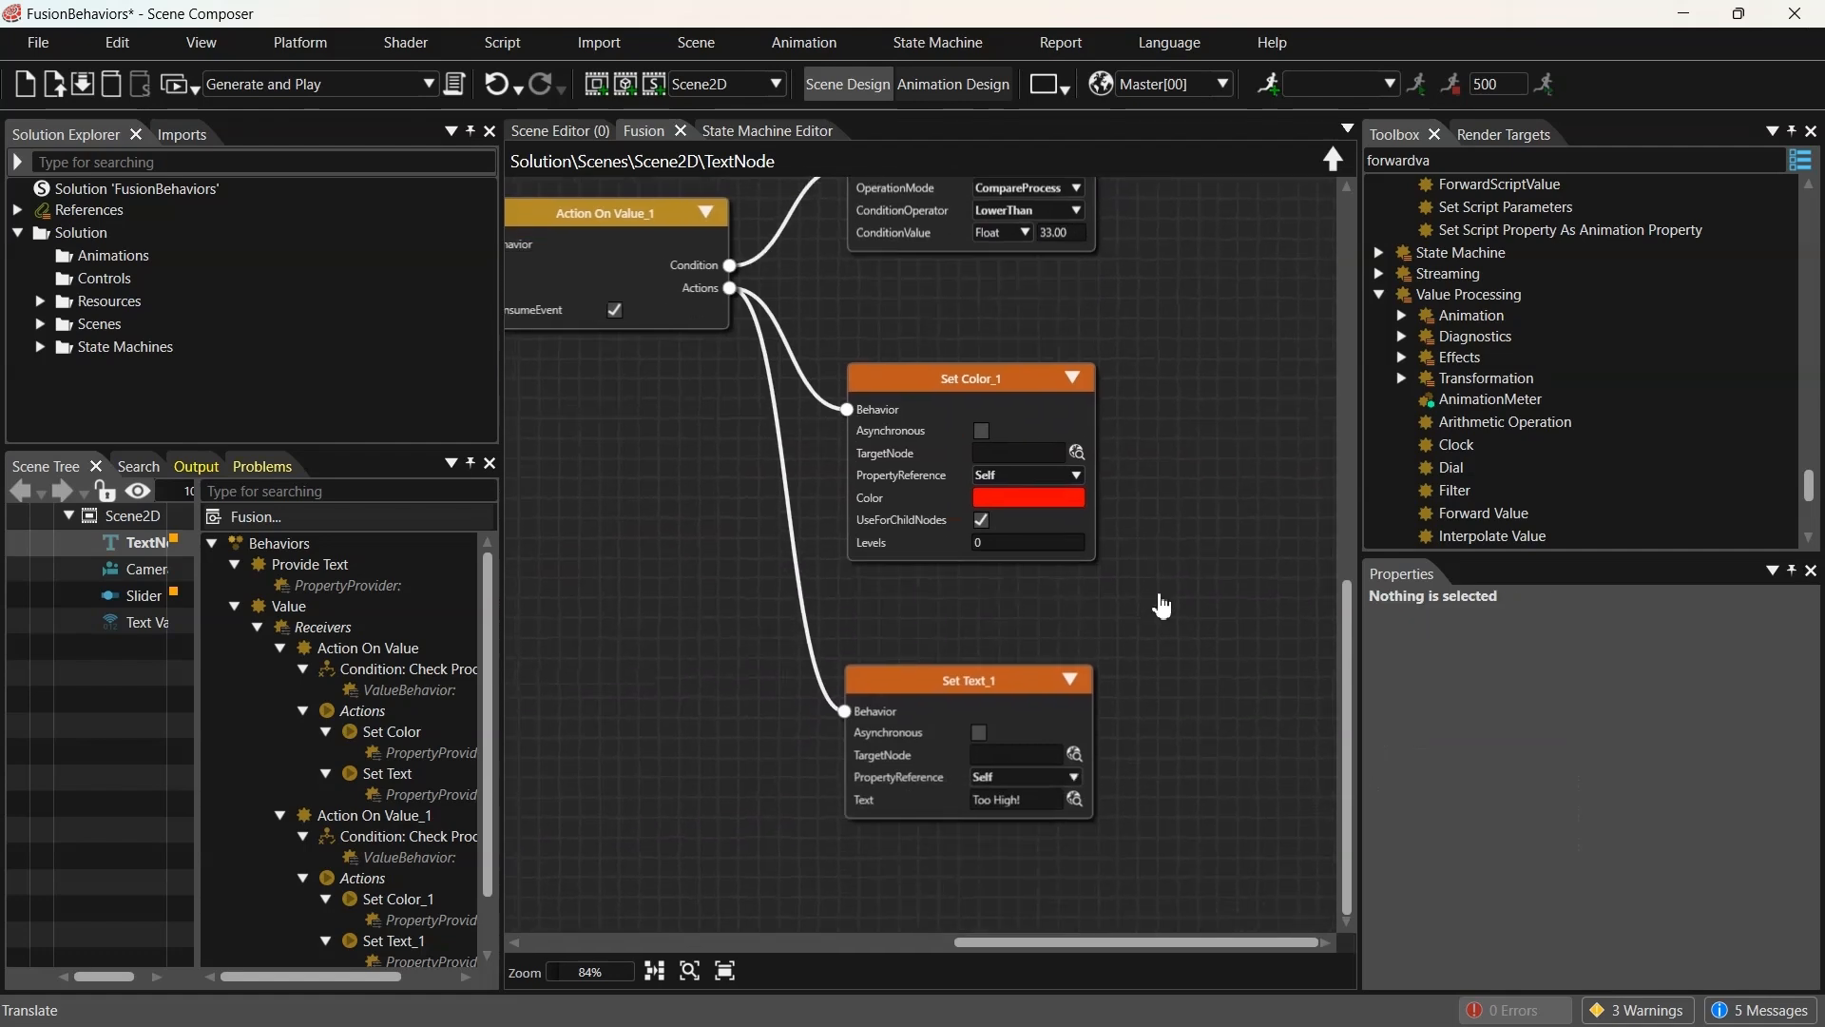
click(1039, 501)
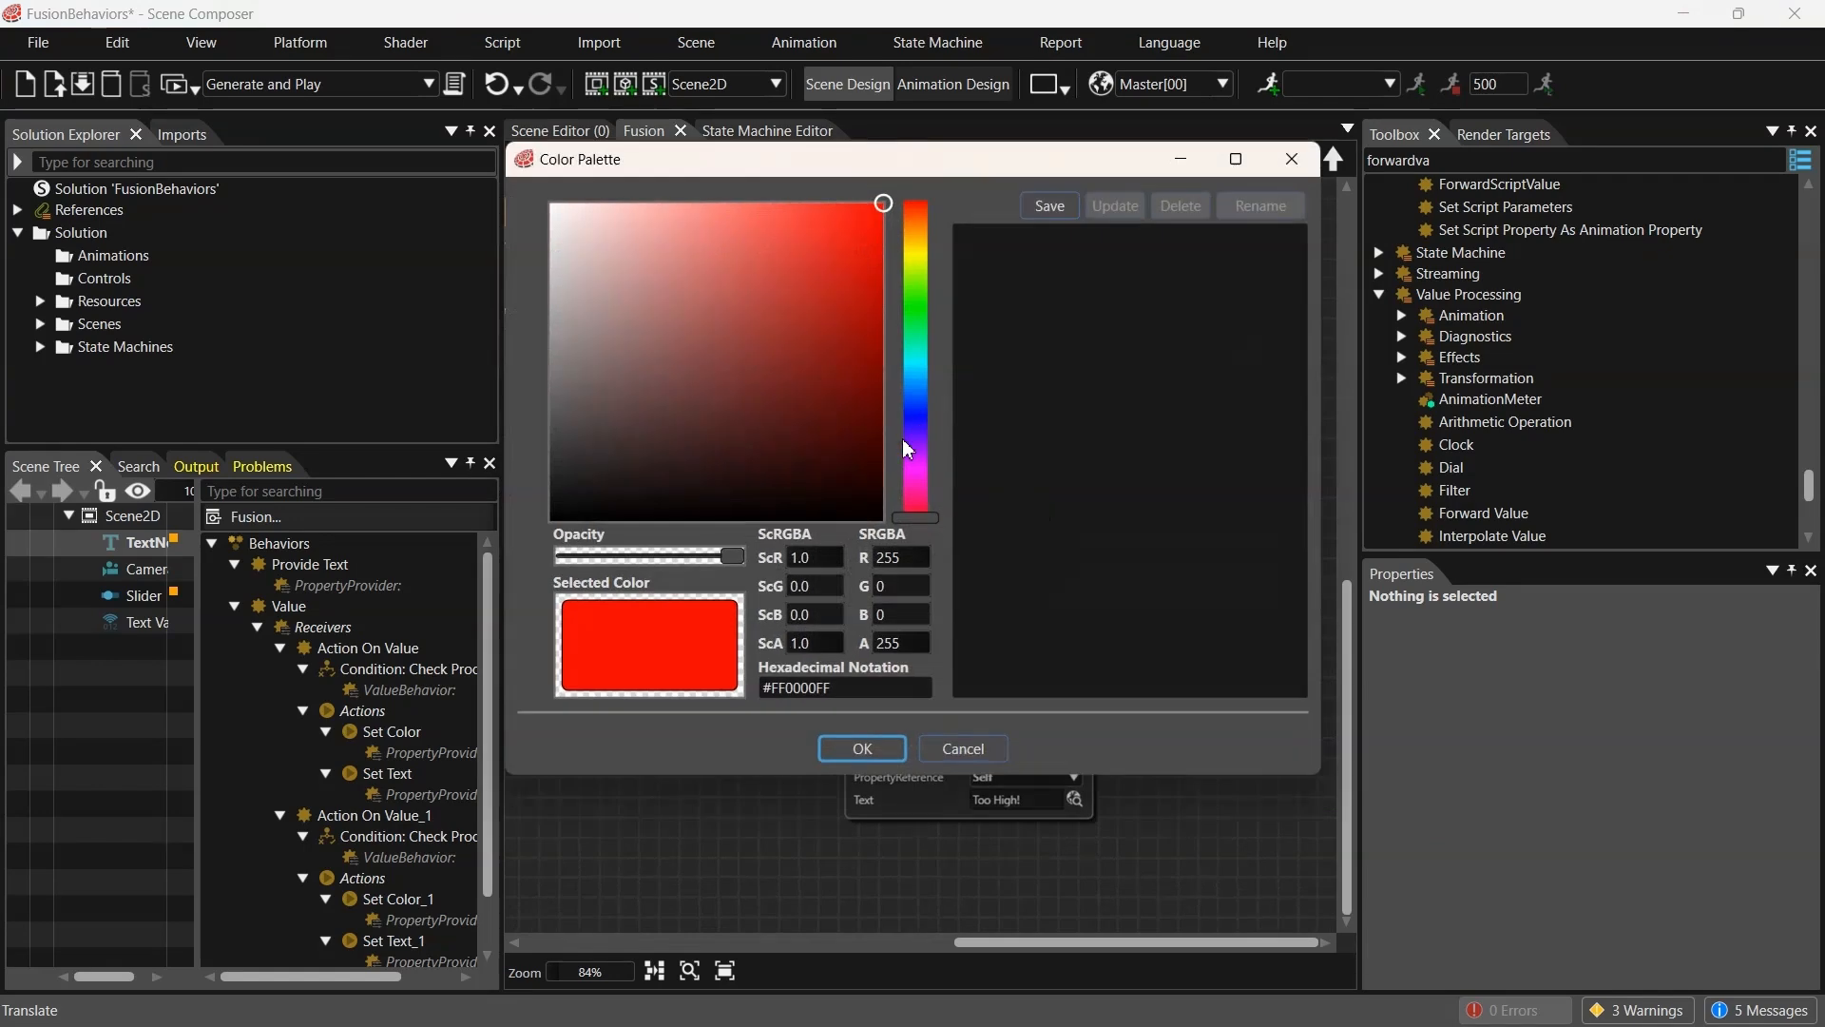
key(Escape)
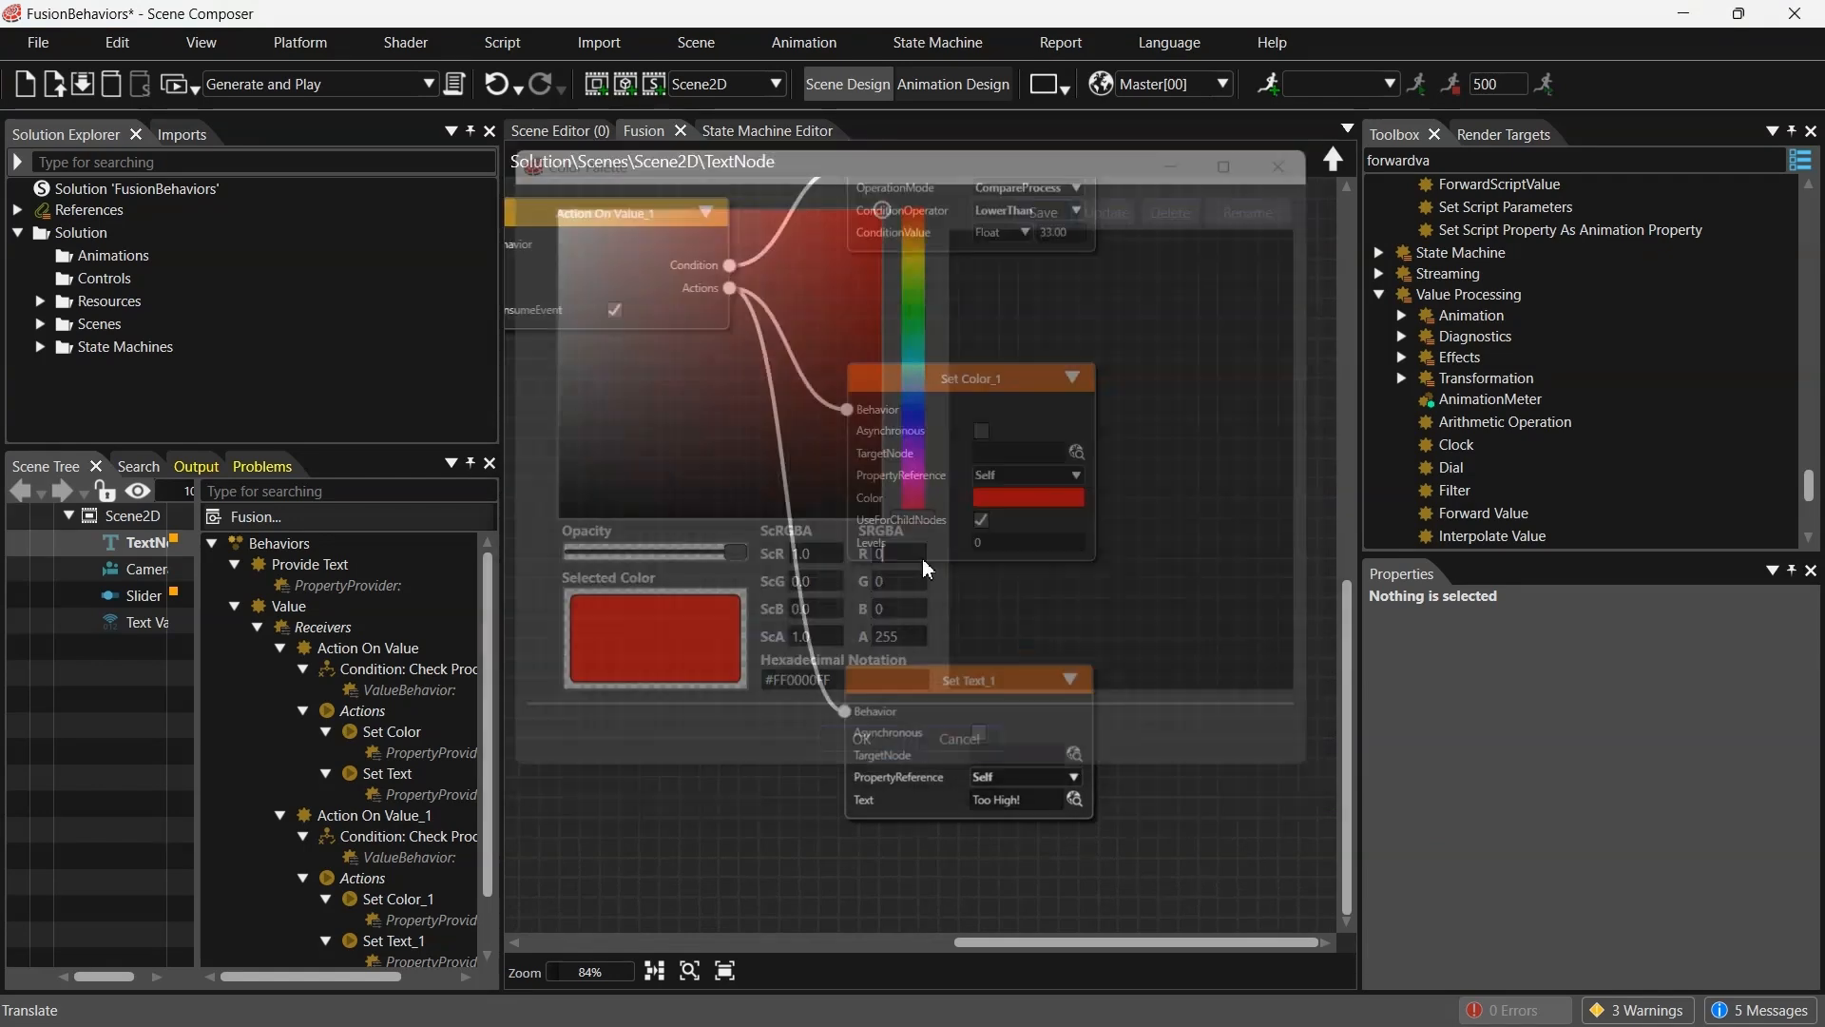
click(1020, 501)
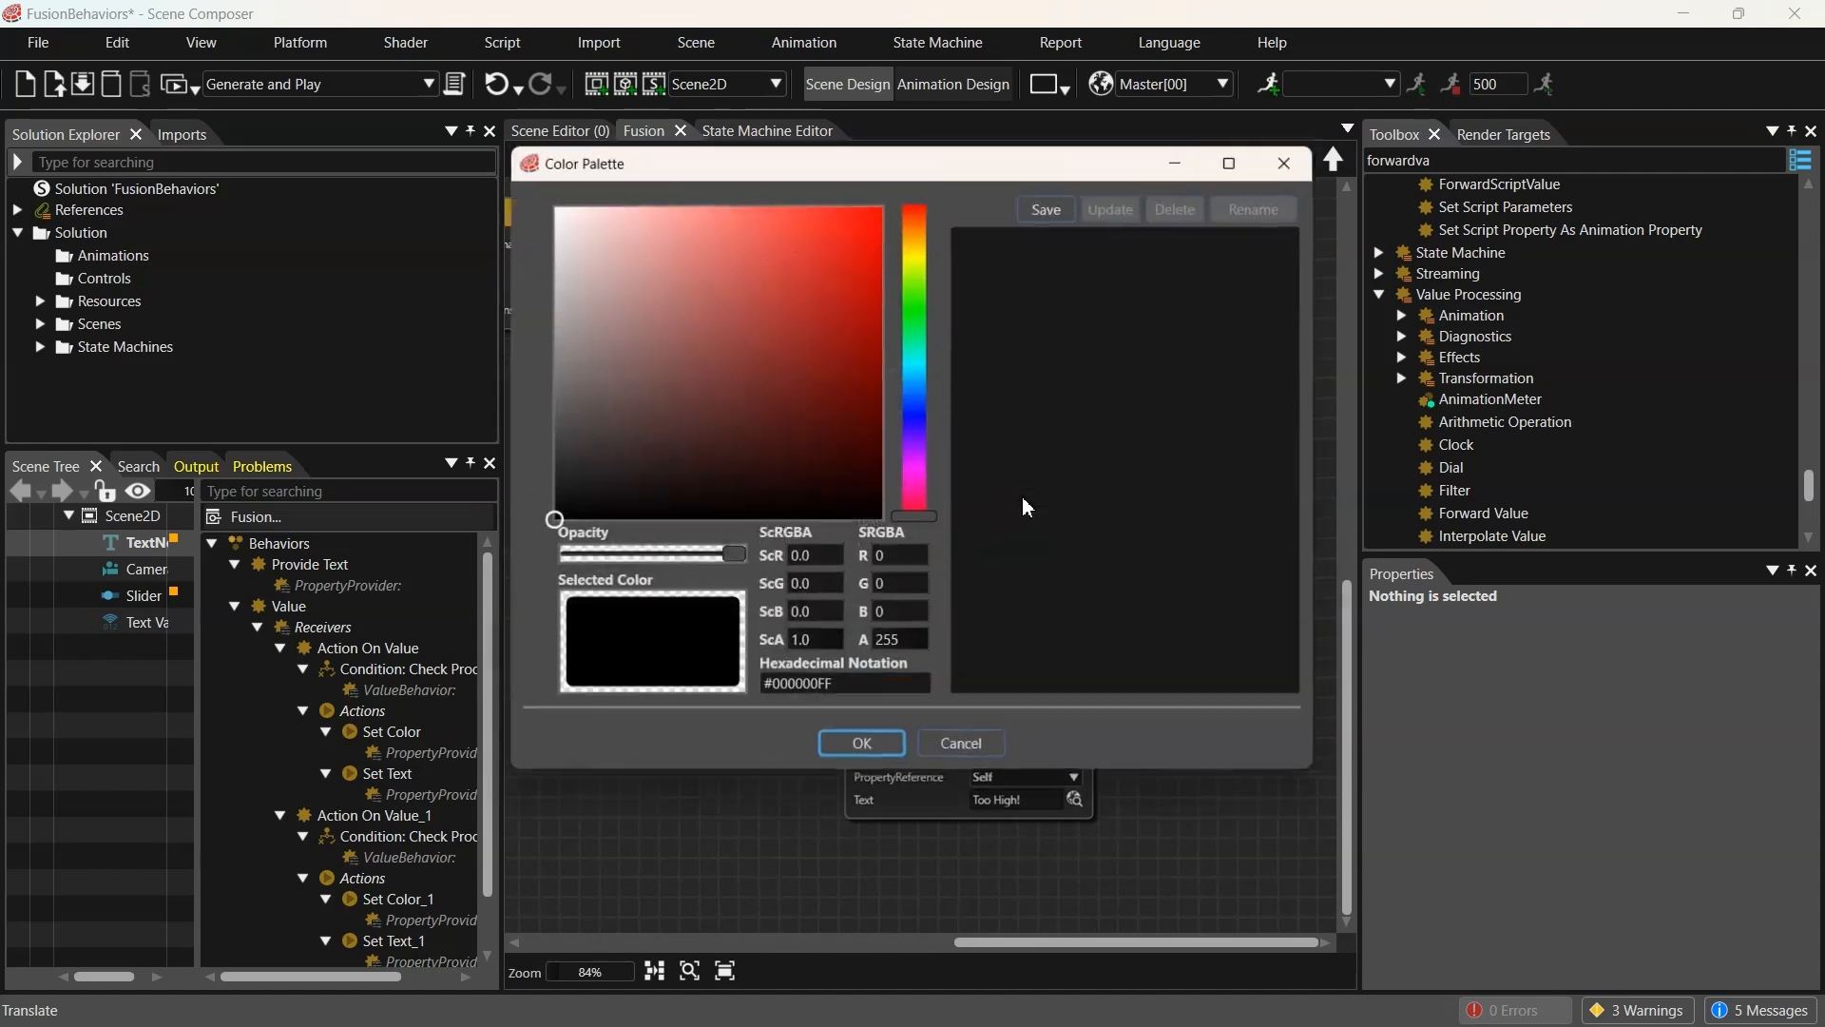
click(908, 620)
text(255)
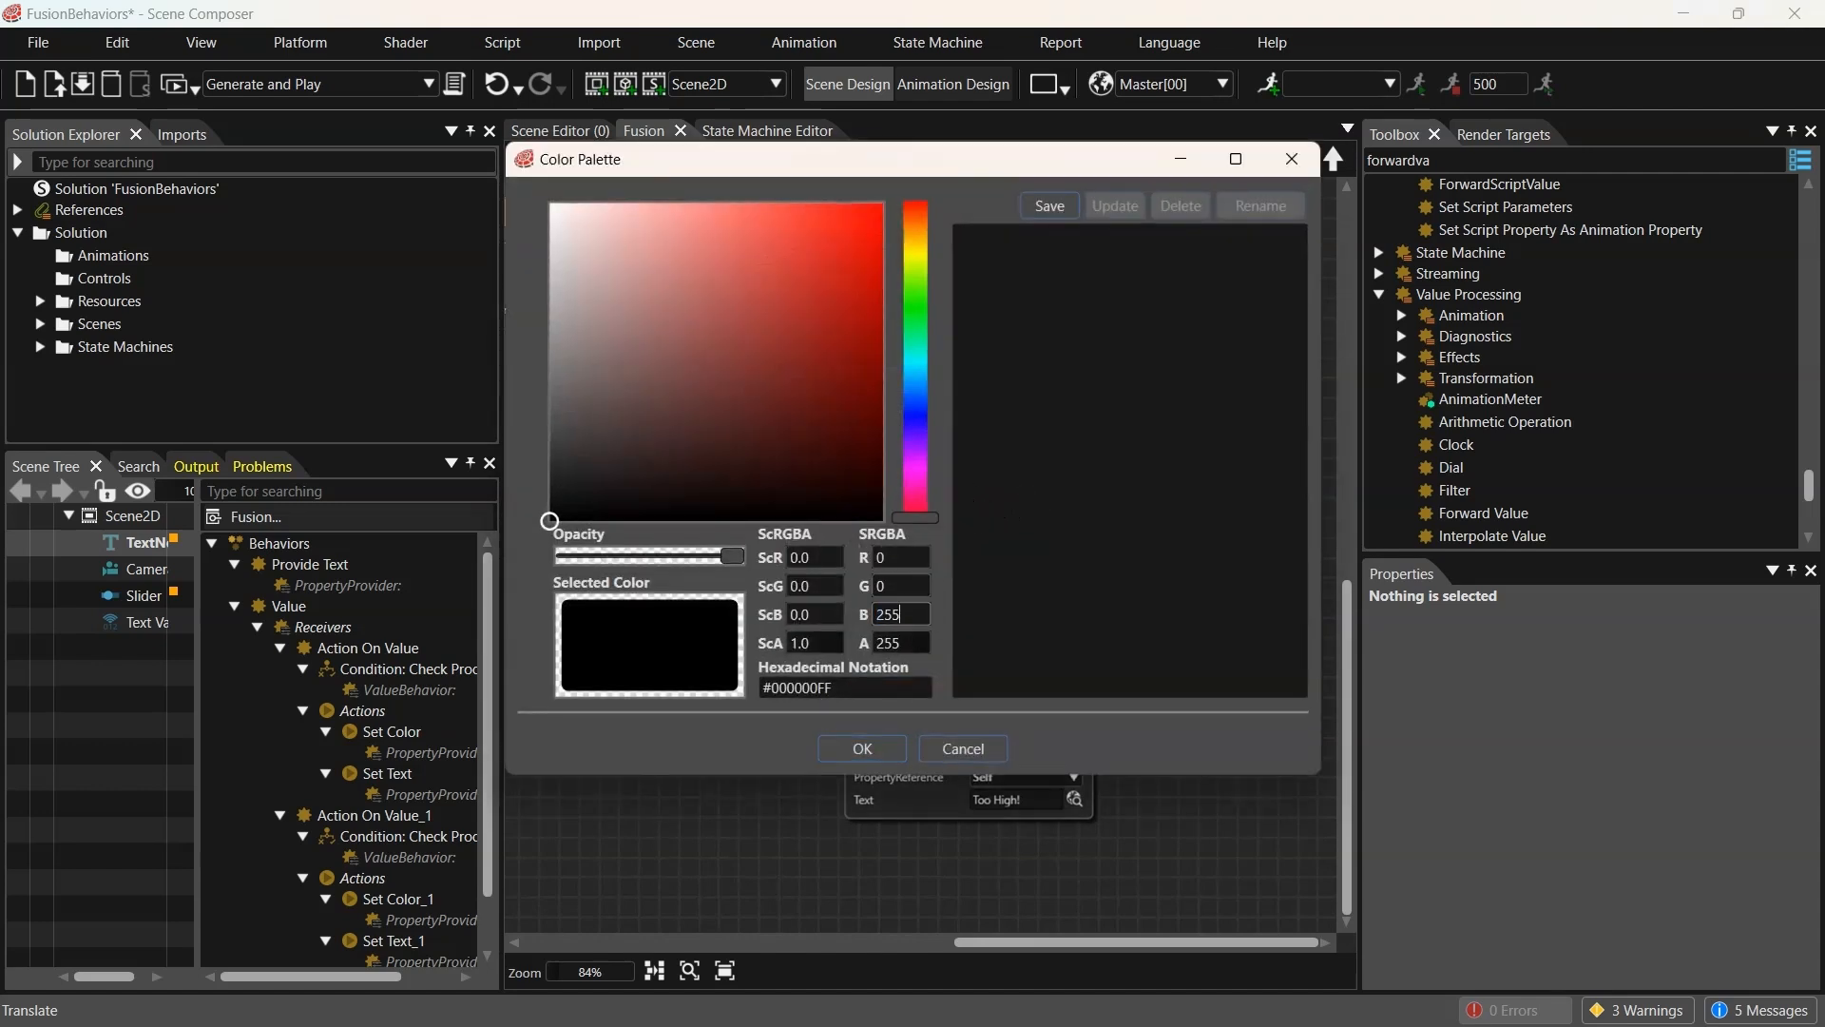
click(859, 748)
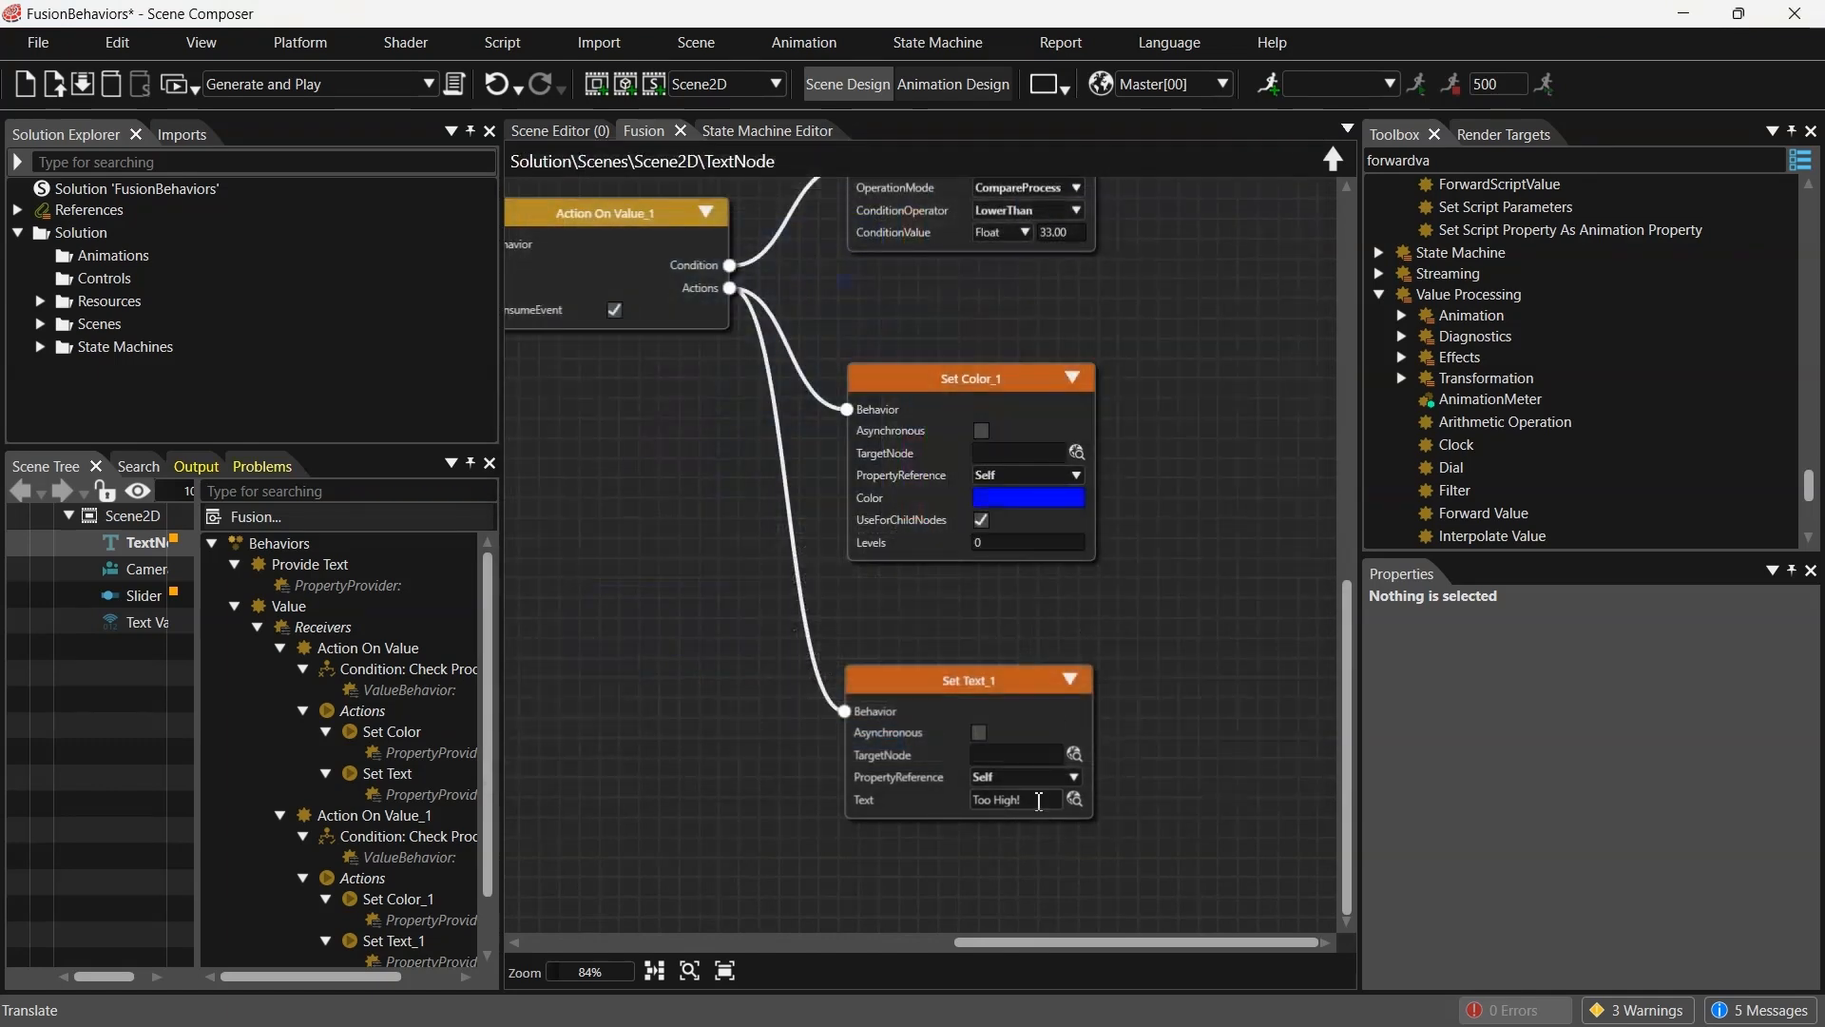
click(1072, 499)
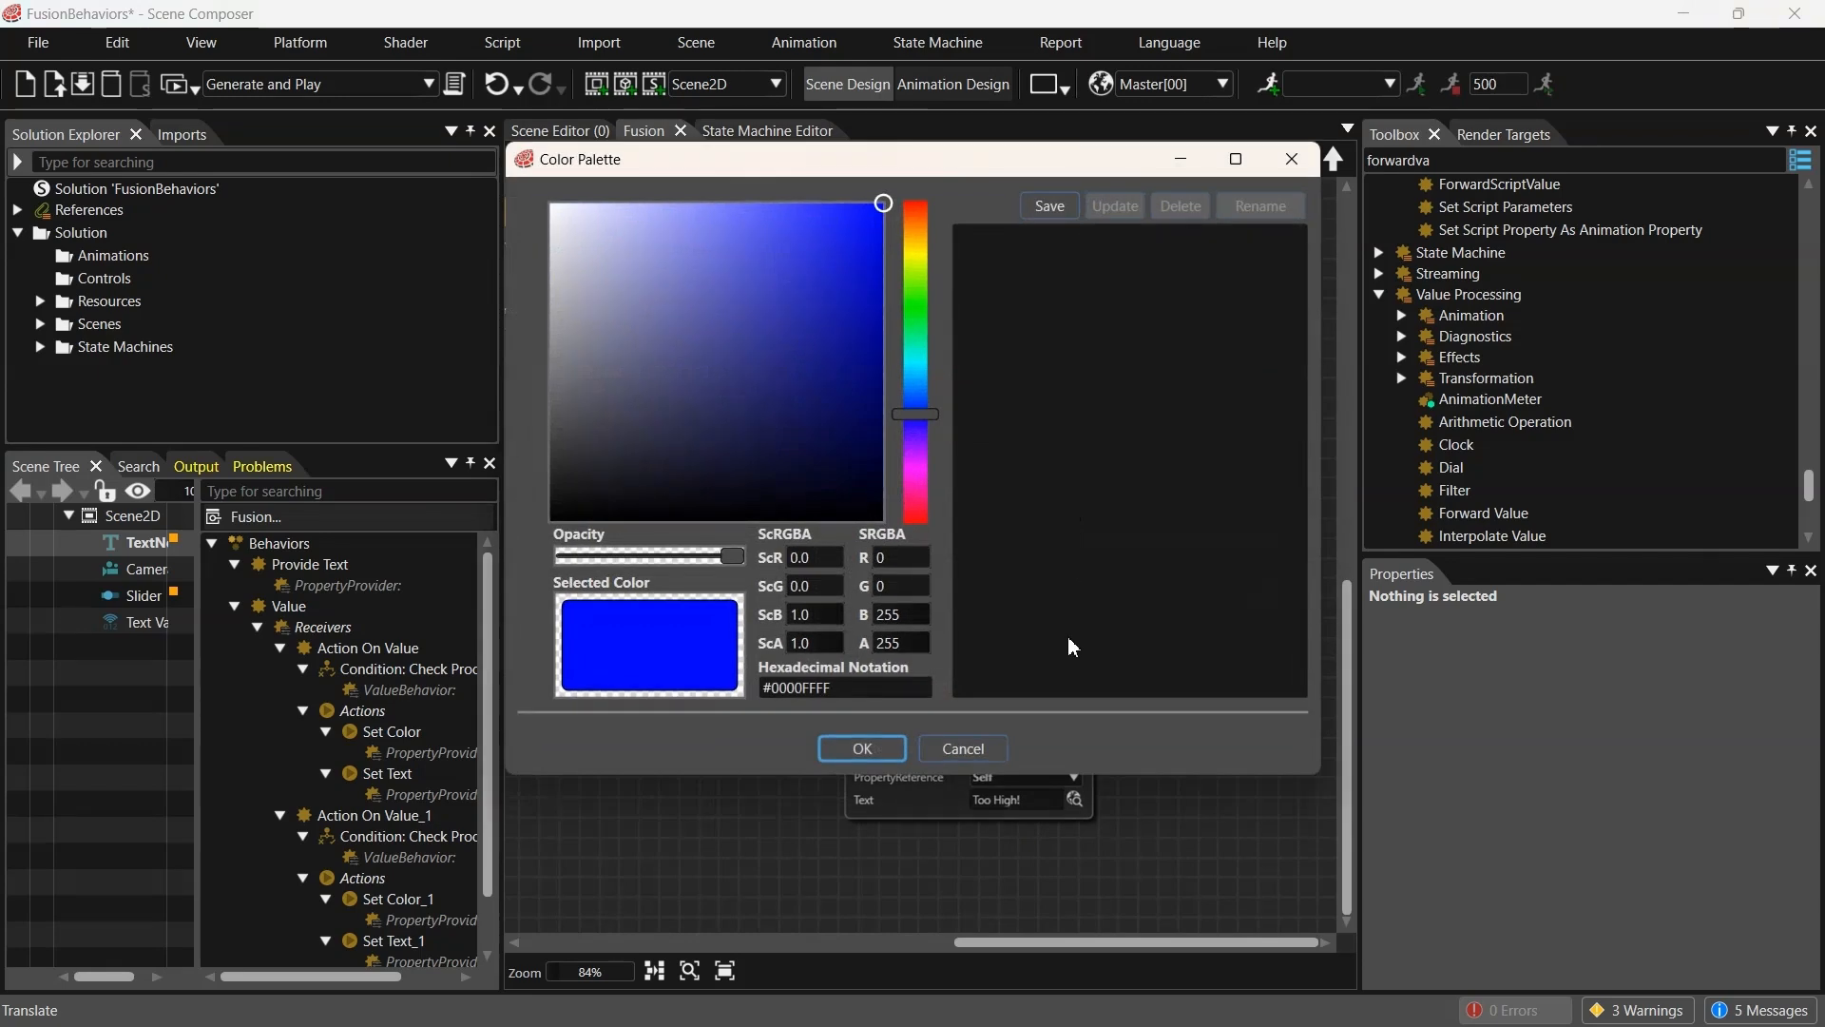
click(856, 749)
click(1012, 800)
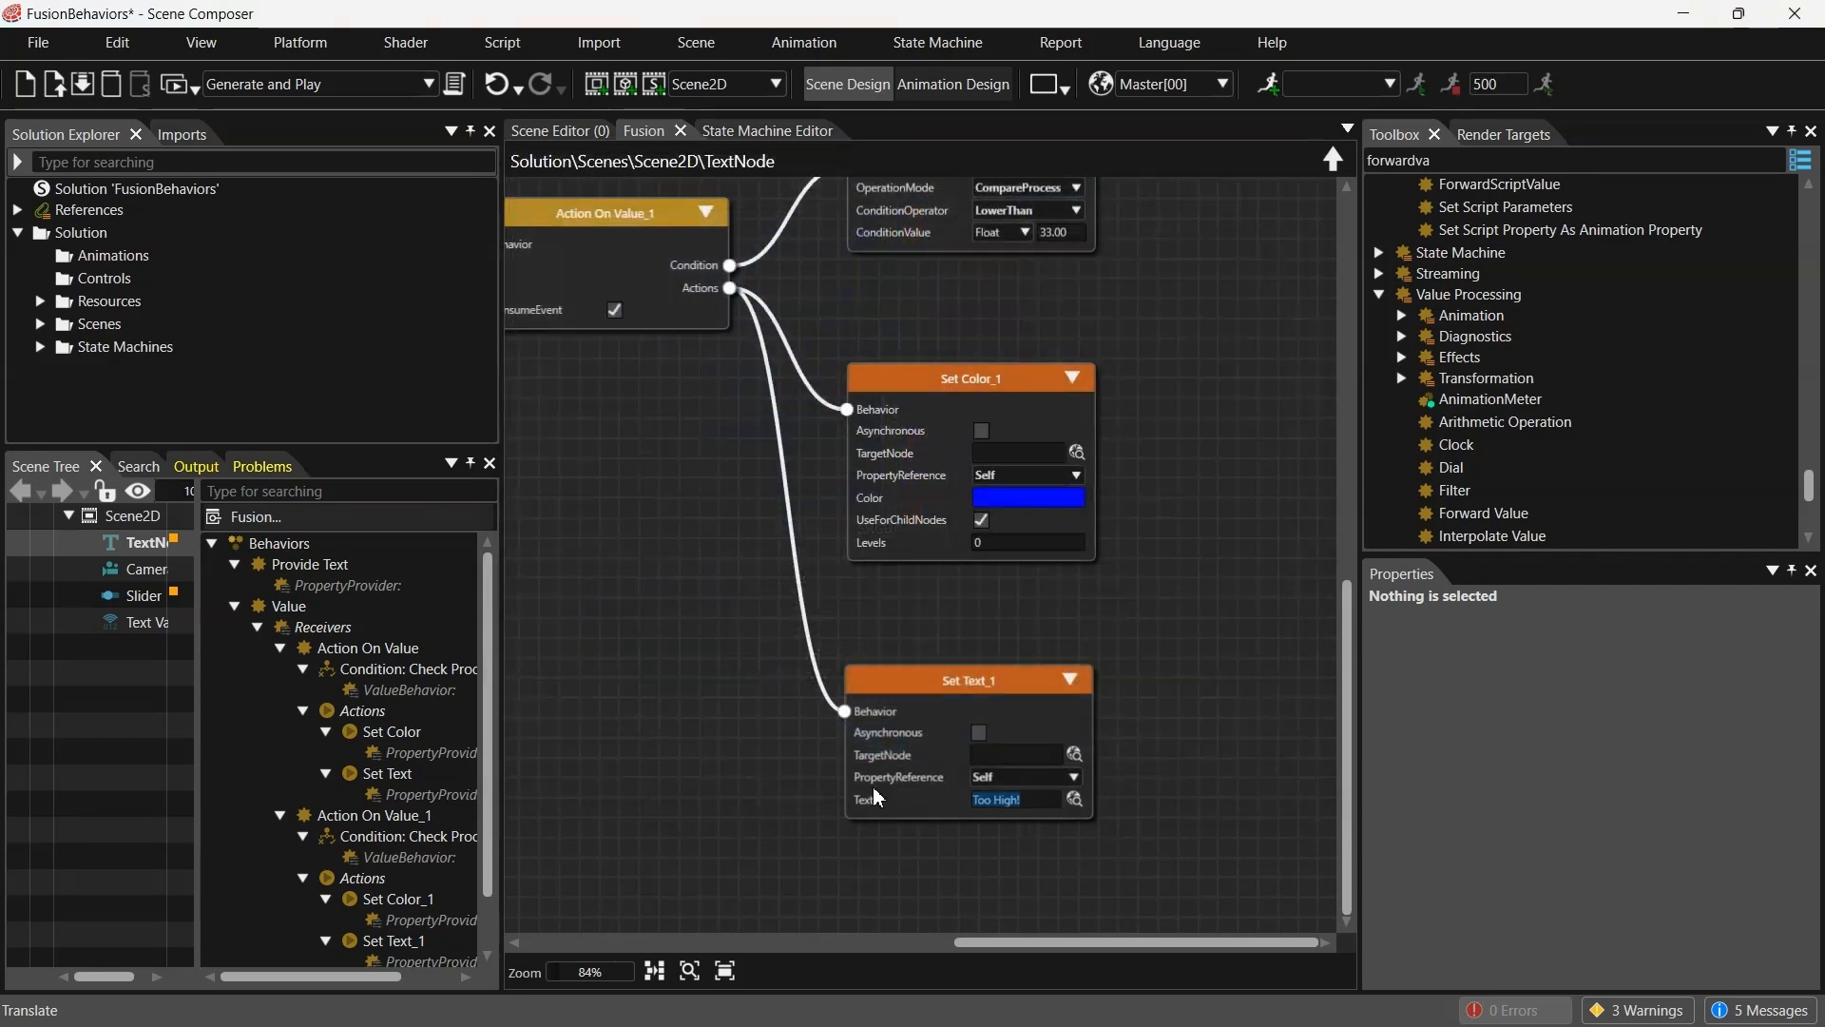
text(Too Low)
Test both conditional branches in the scene by setting the Slider's value to 10 and to 90
click(561, 133)
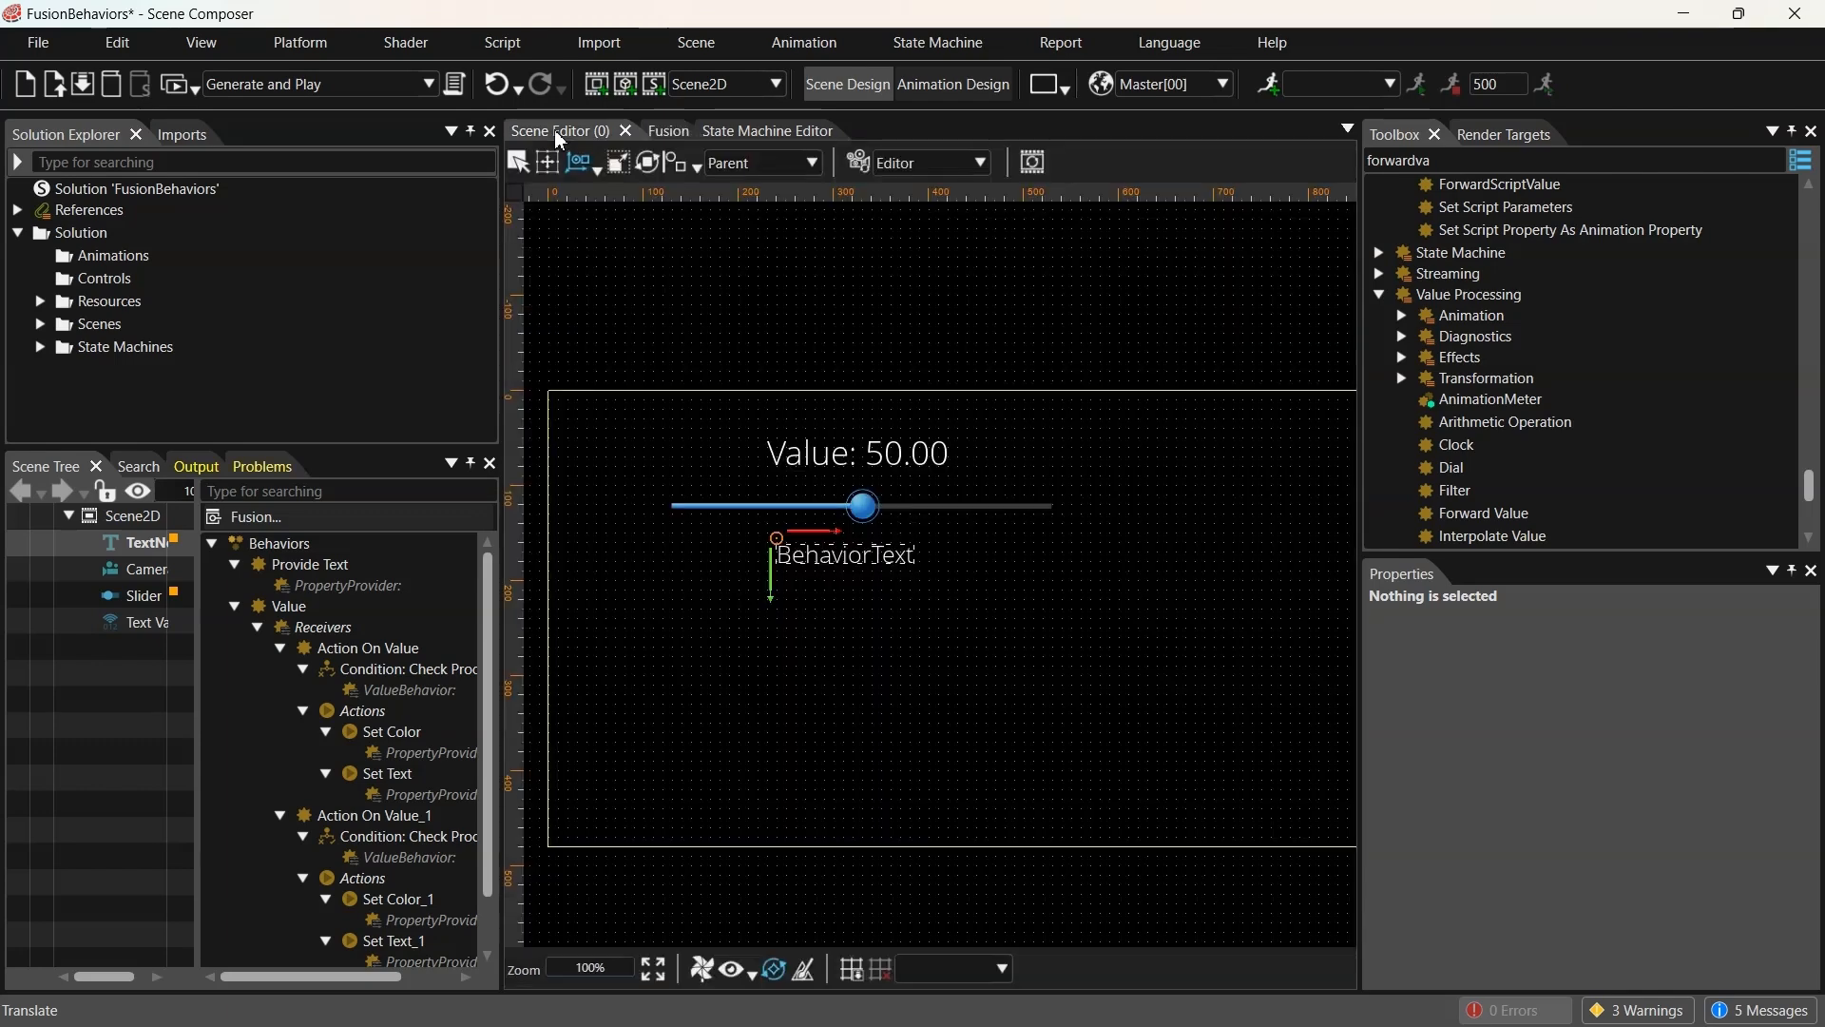
click(138, 596)
click(1697, 823)
text(10.00)
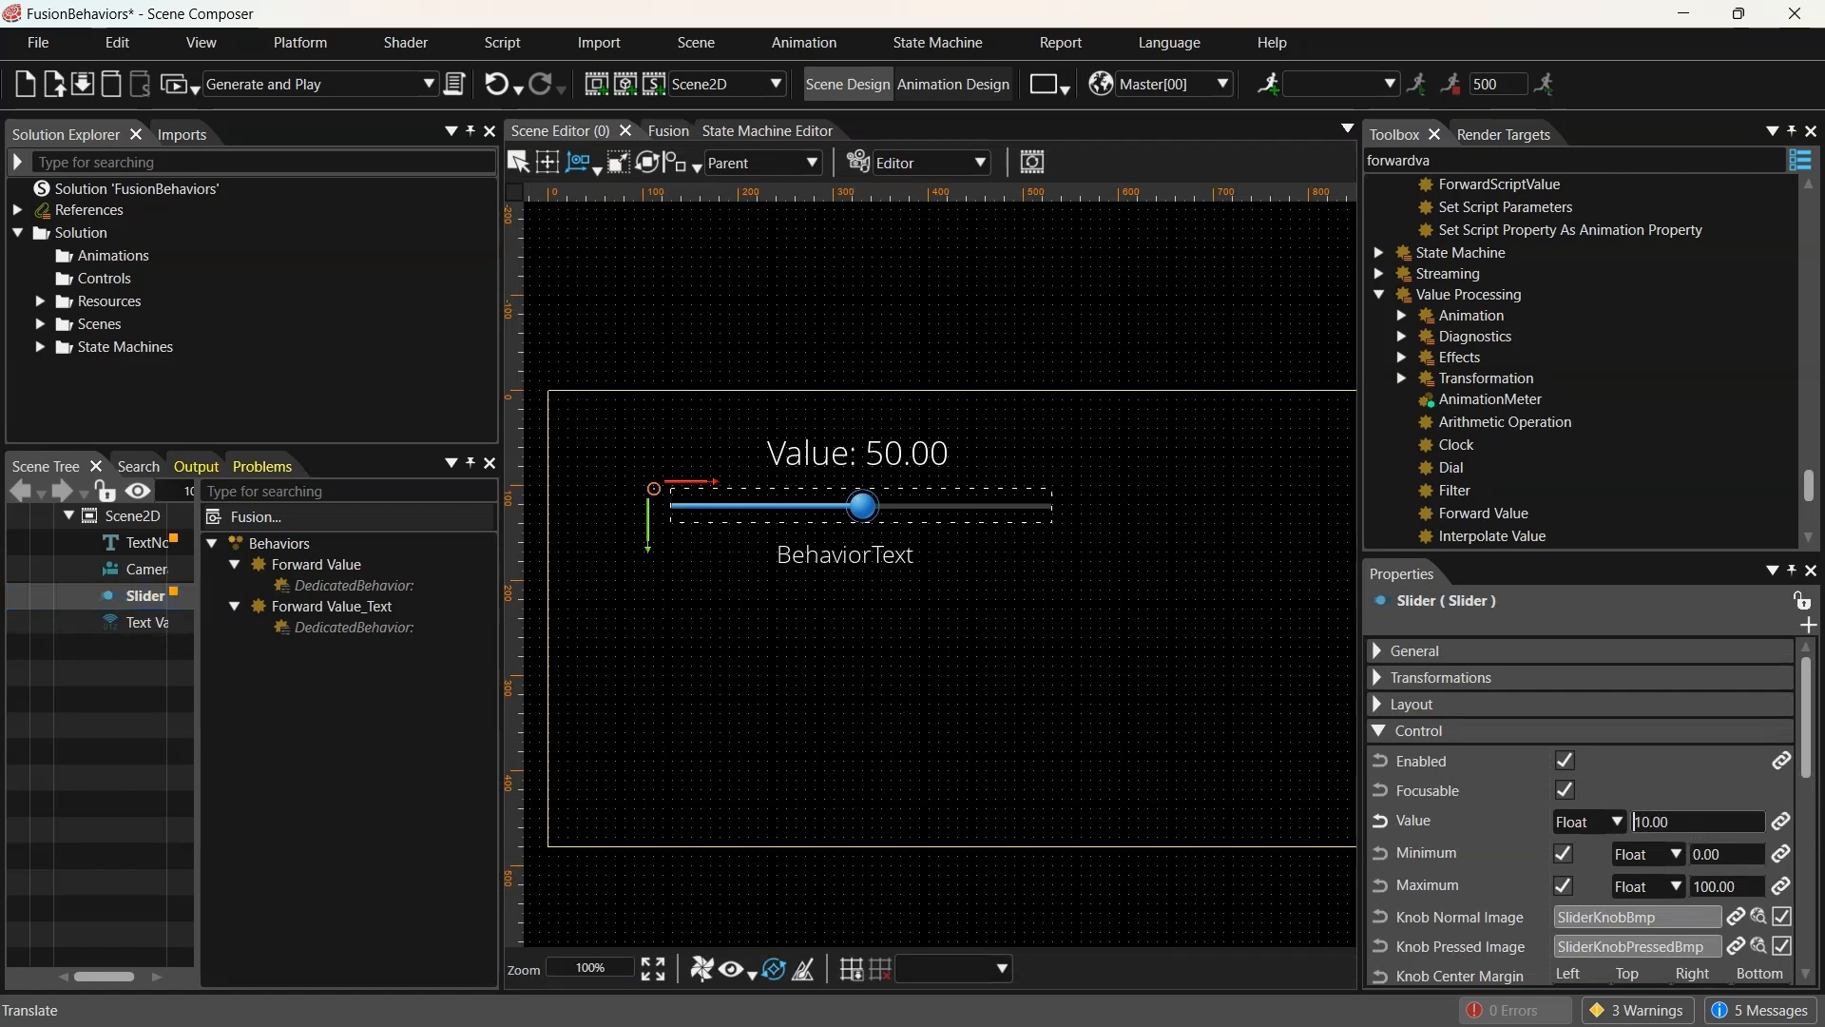
key(Return)
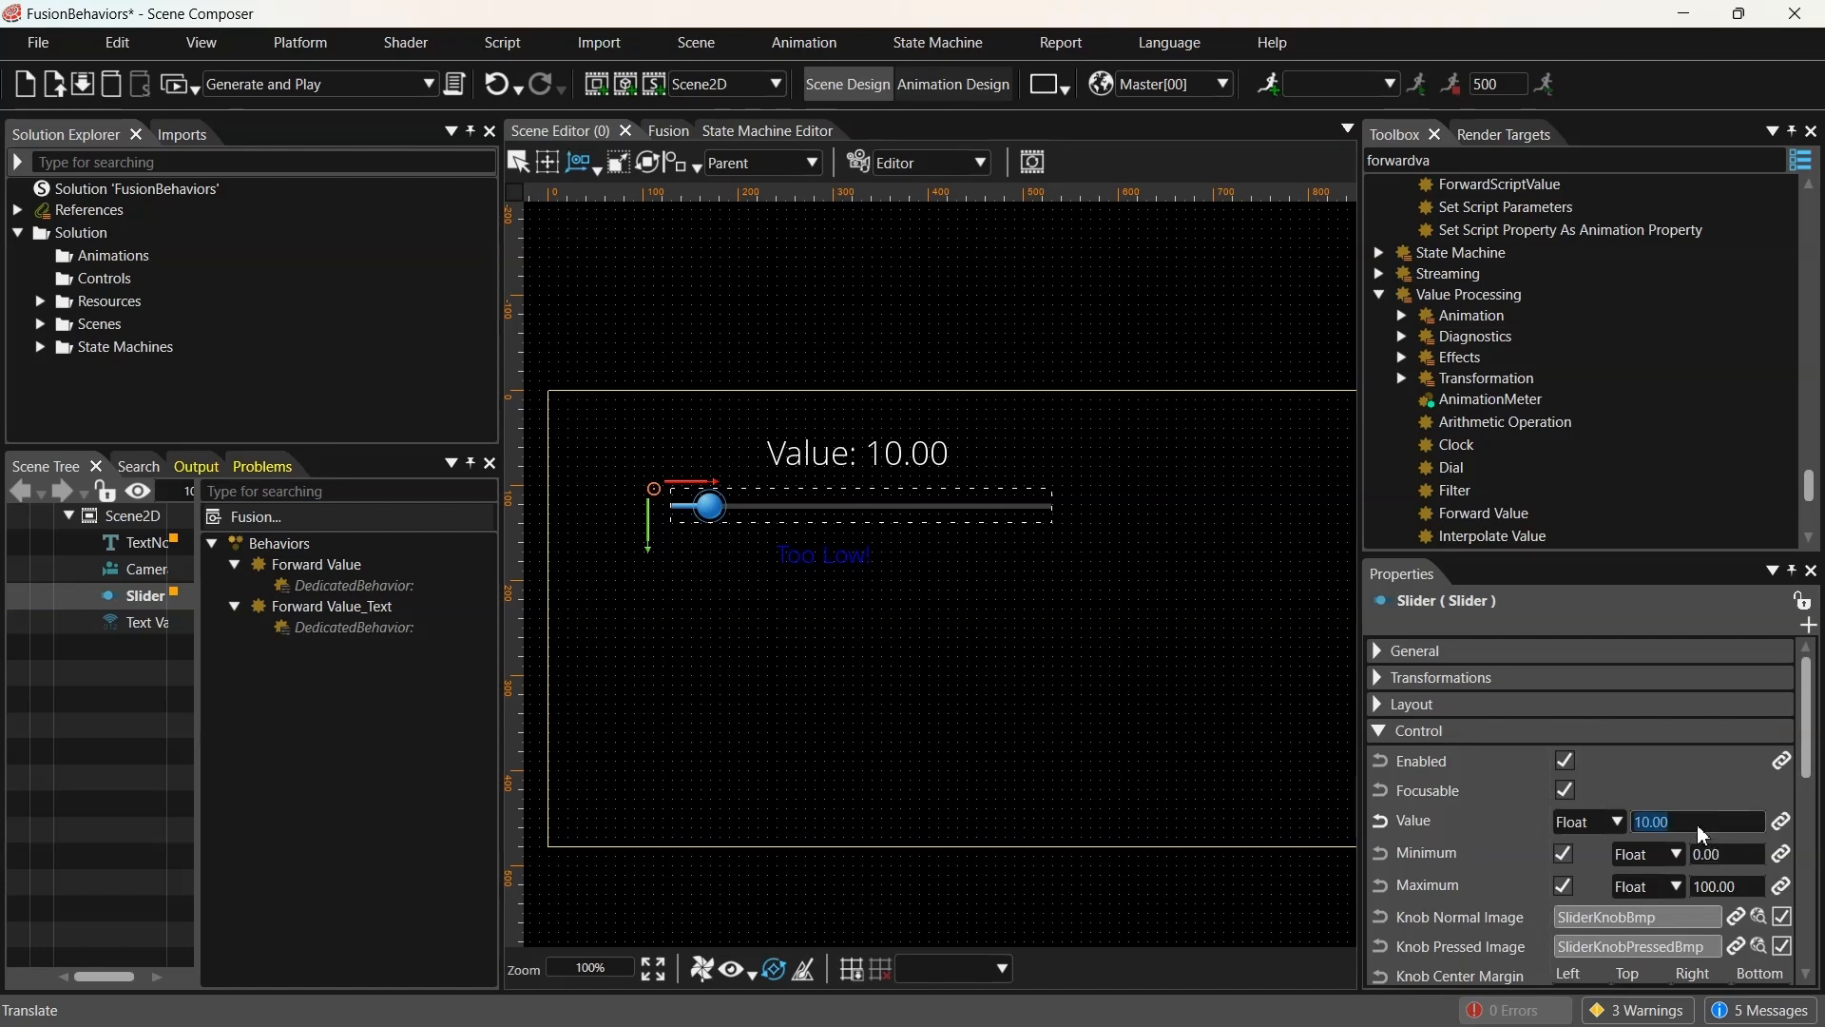
text(90)
key(Return)
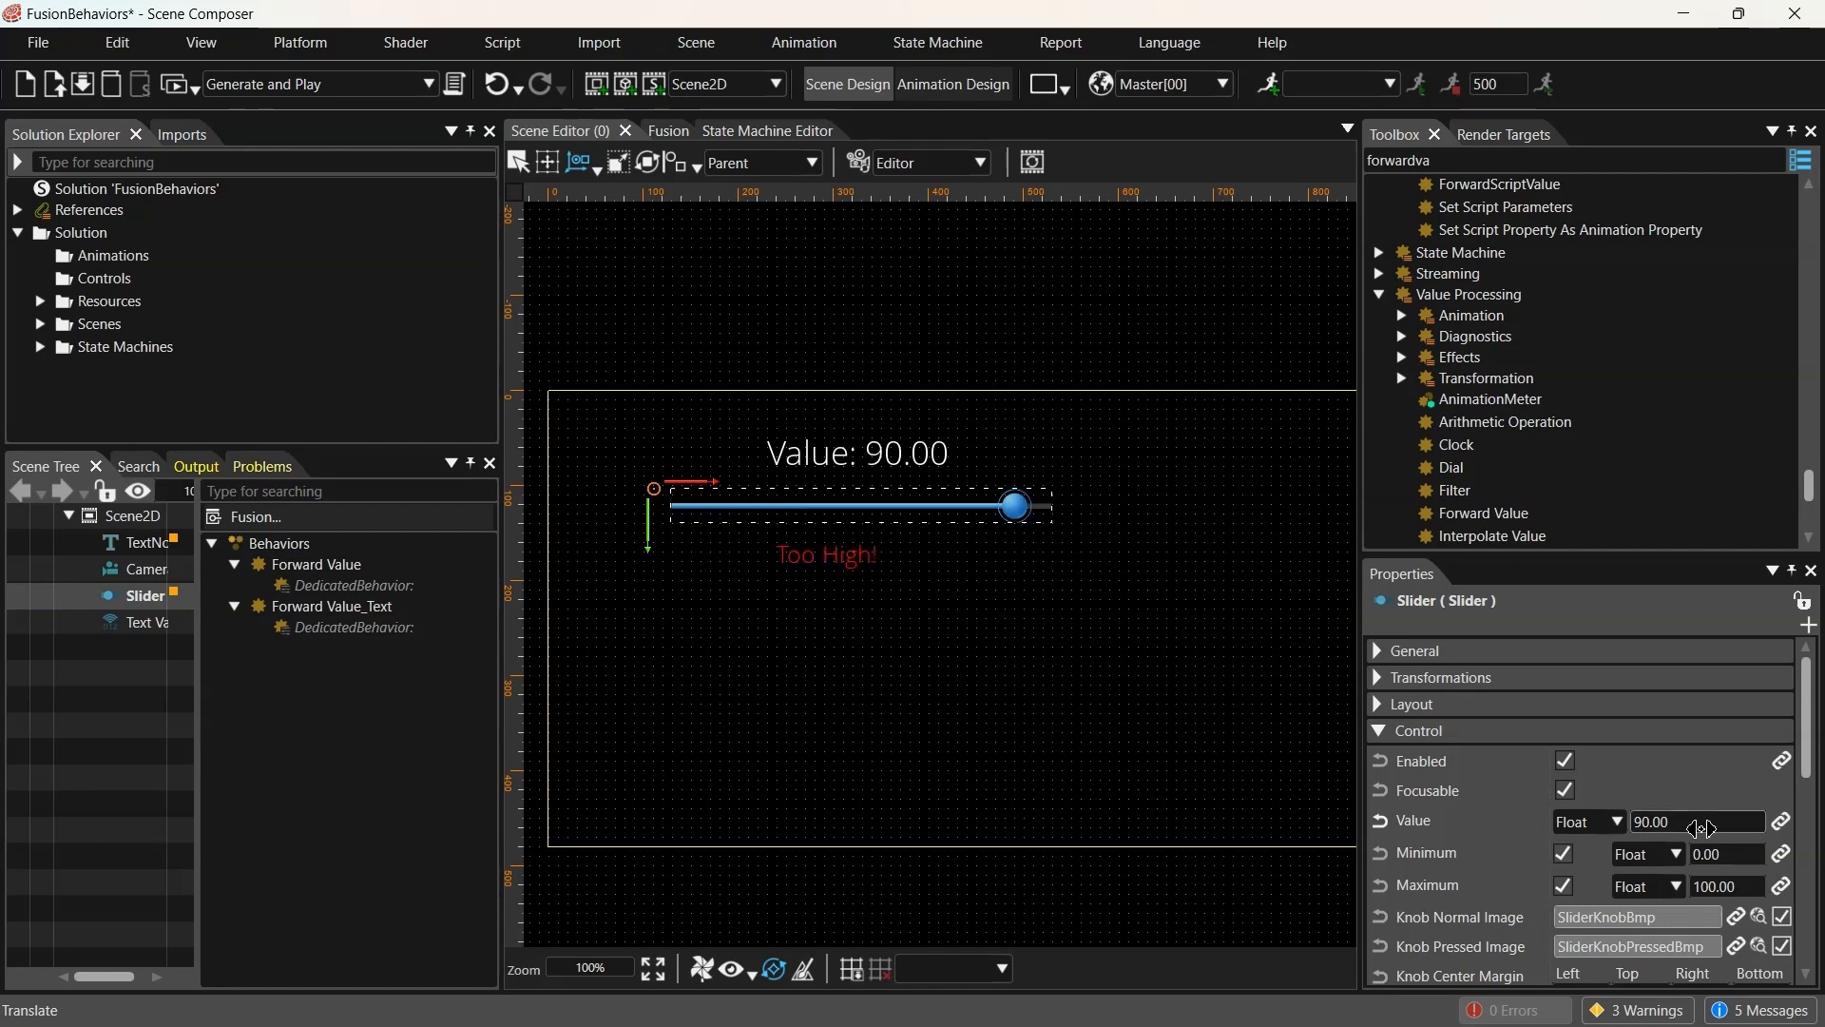
Set the Slider's value to 50 in the scene
double_click(1702, 828)
text(50)
key(Return)
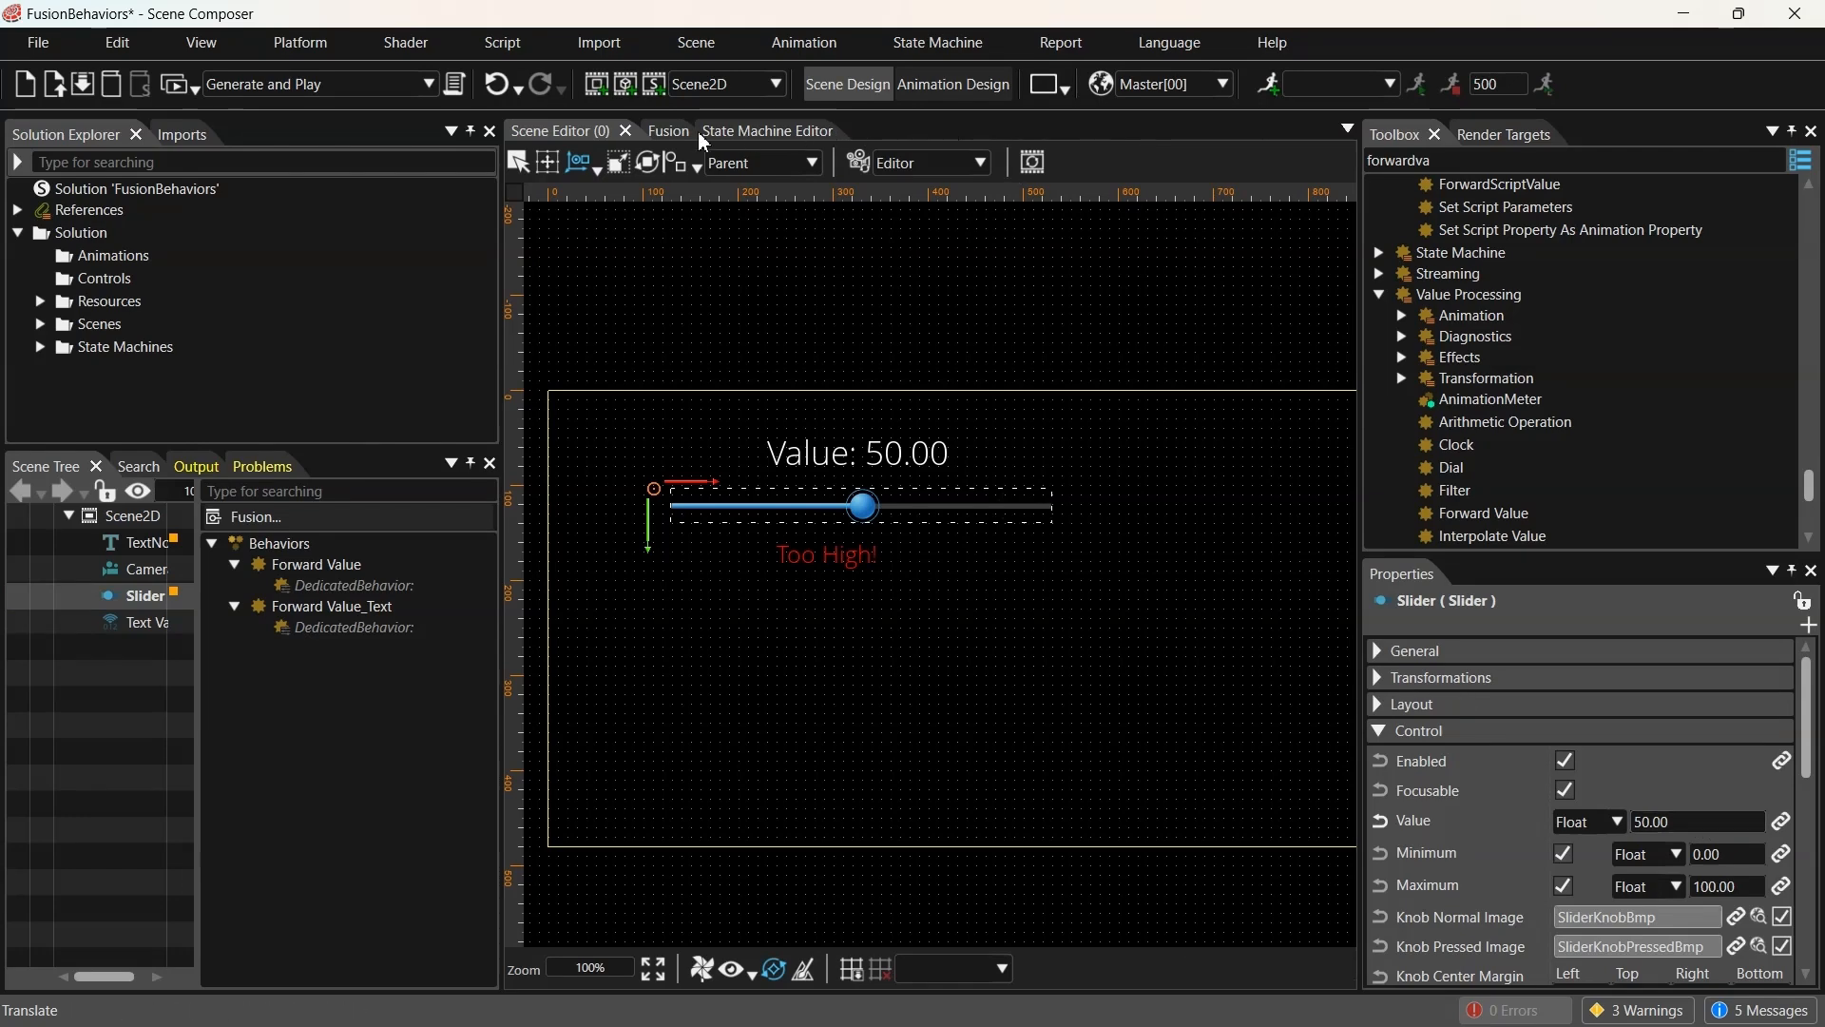
Open the TextNode's behavior graph in the Fusion editor at the GreaterThan branch
click(666, 130)
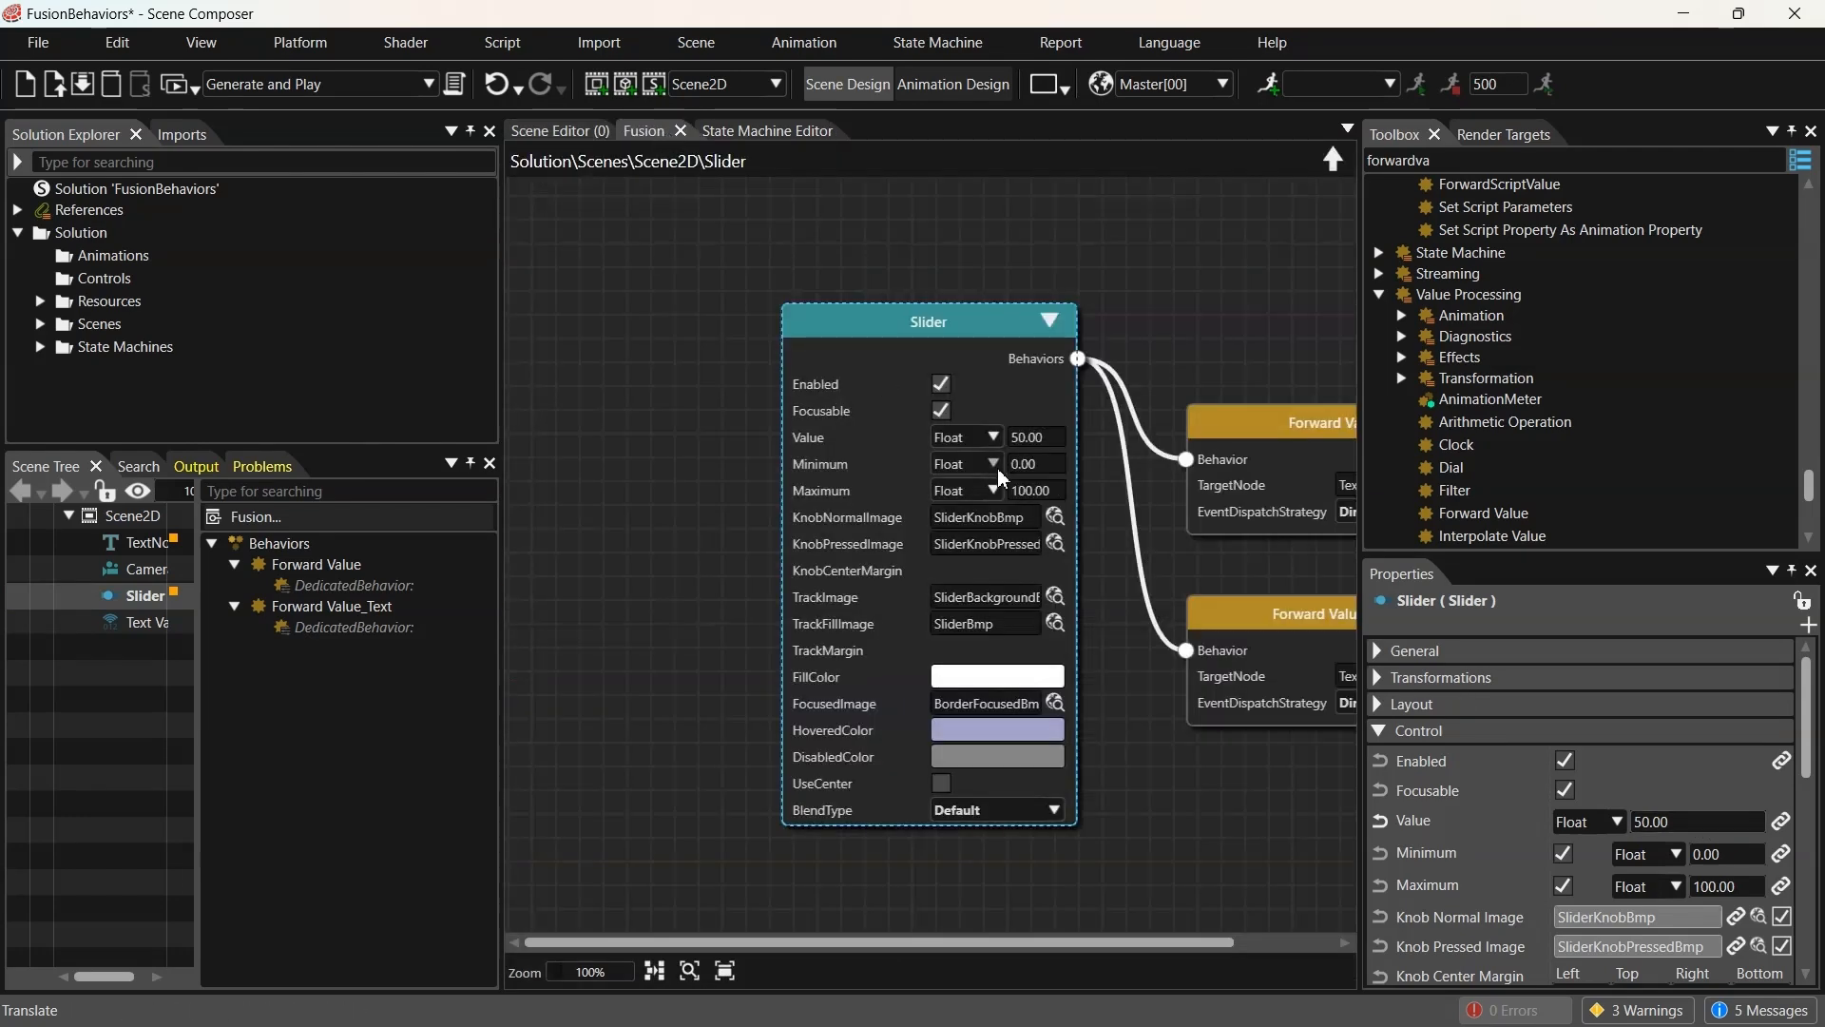
middle_drag(1234, 346, 669, 353)
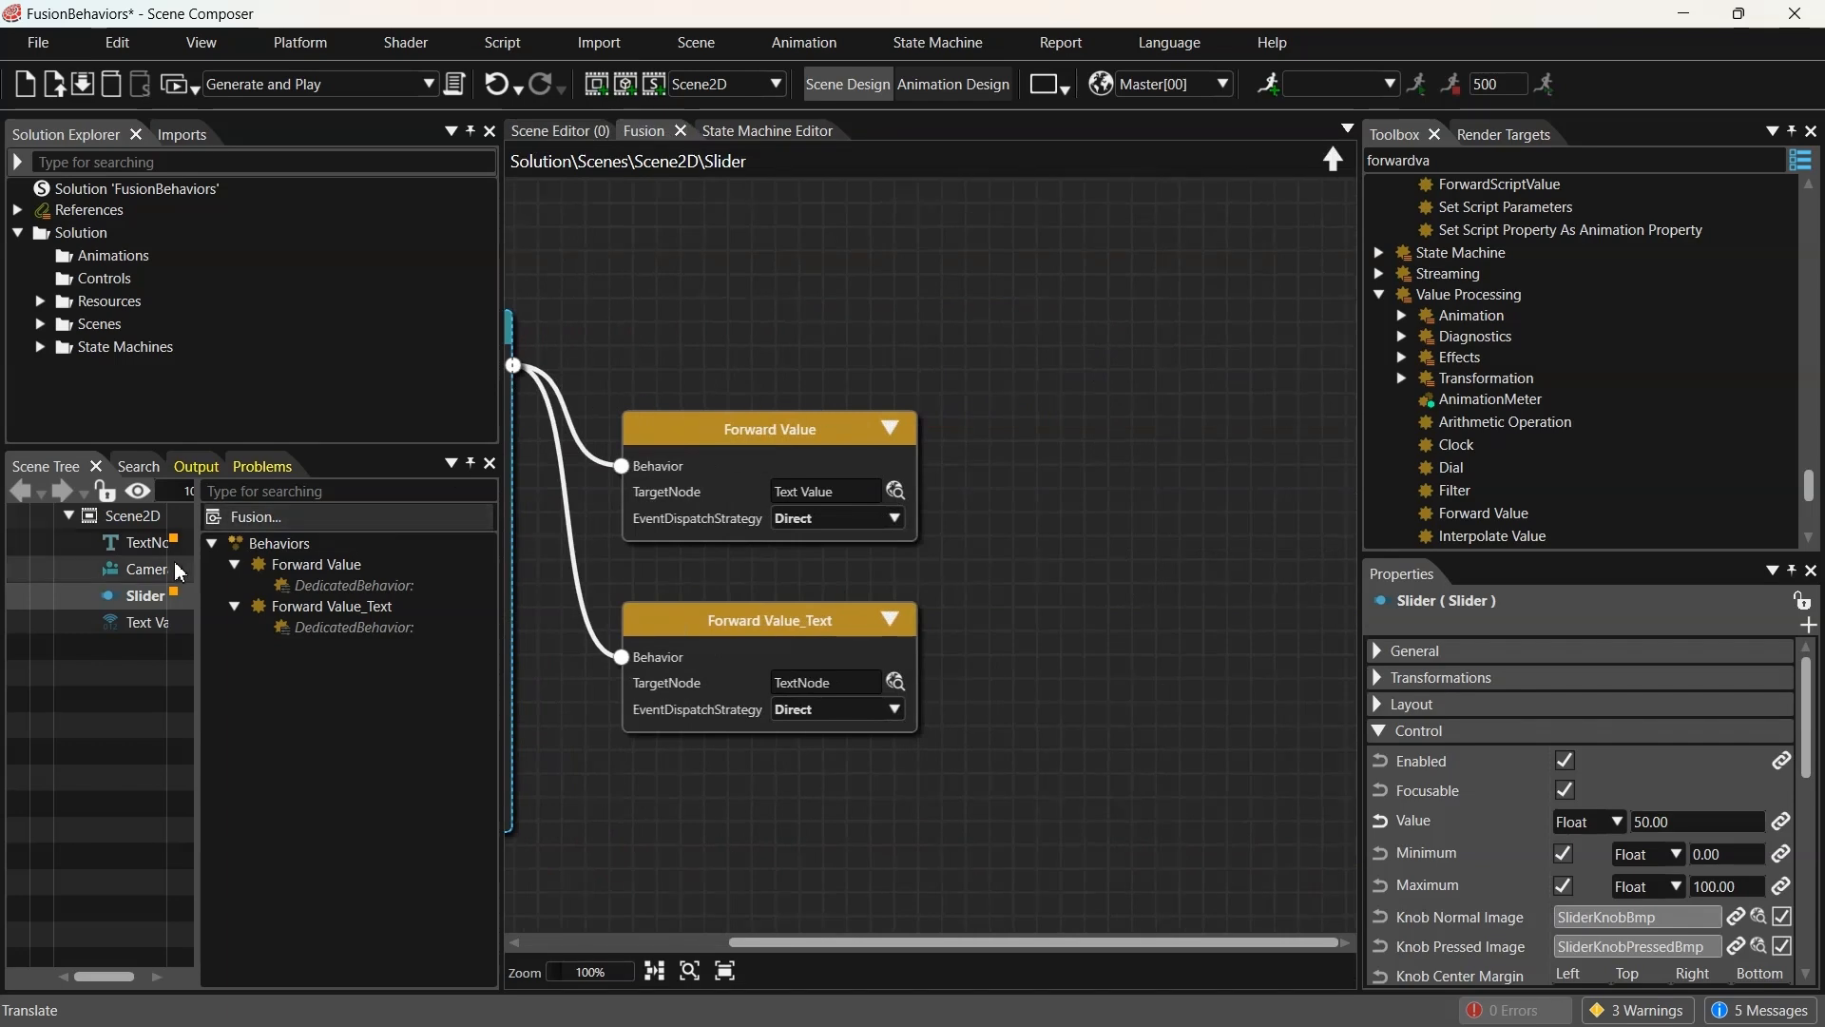
click(144, 543)
scroll(996, 426, down, 2)
middle_drag(1043, 296, 496, 307)
middle_drag(1166, 643, 913, 629)
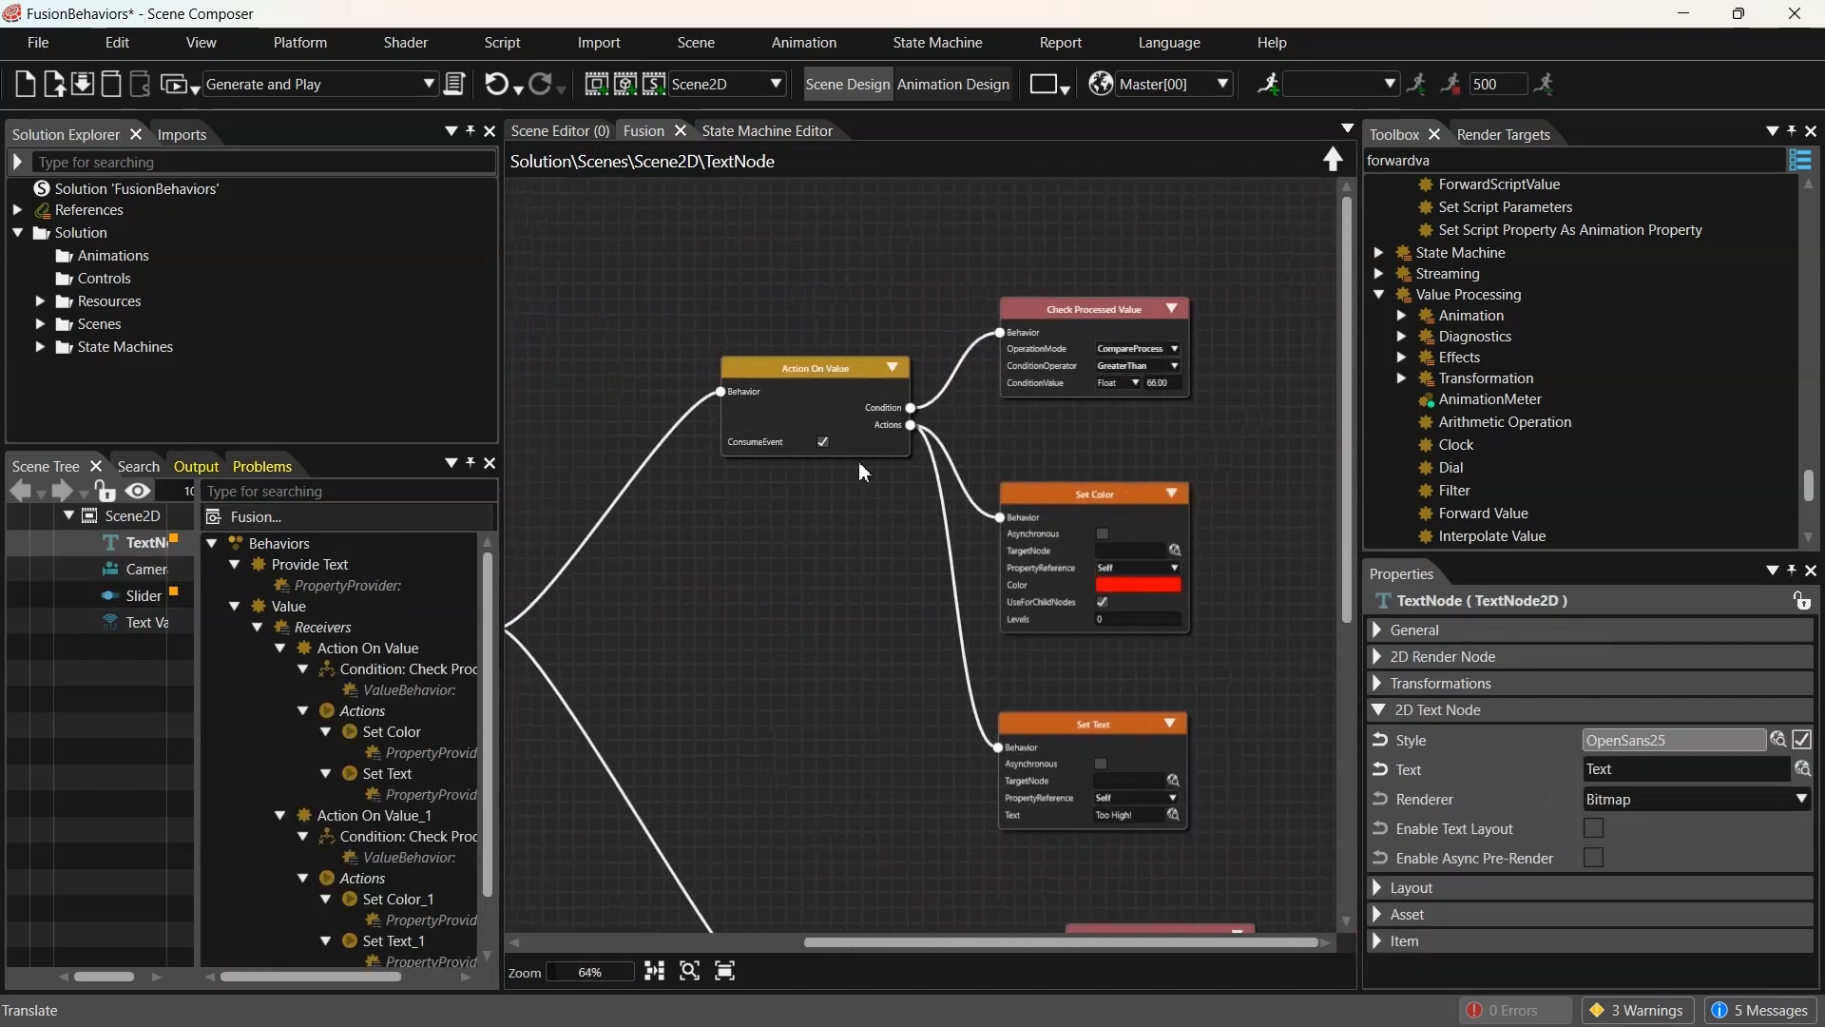
scroll(846, 325, up, 2)
middle_drag(908, 203, 955, 344)
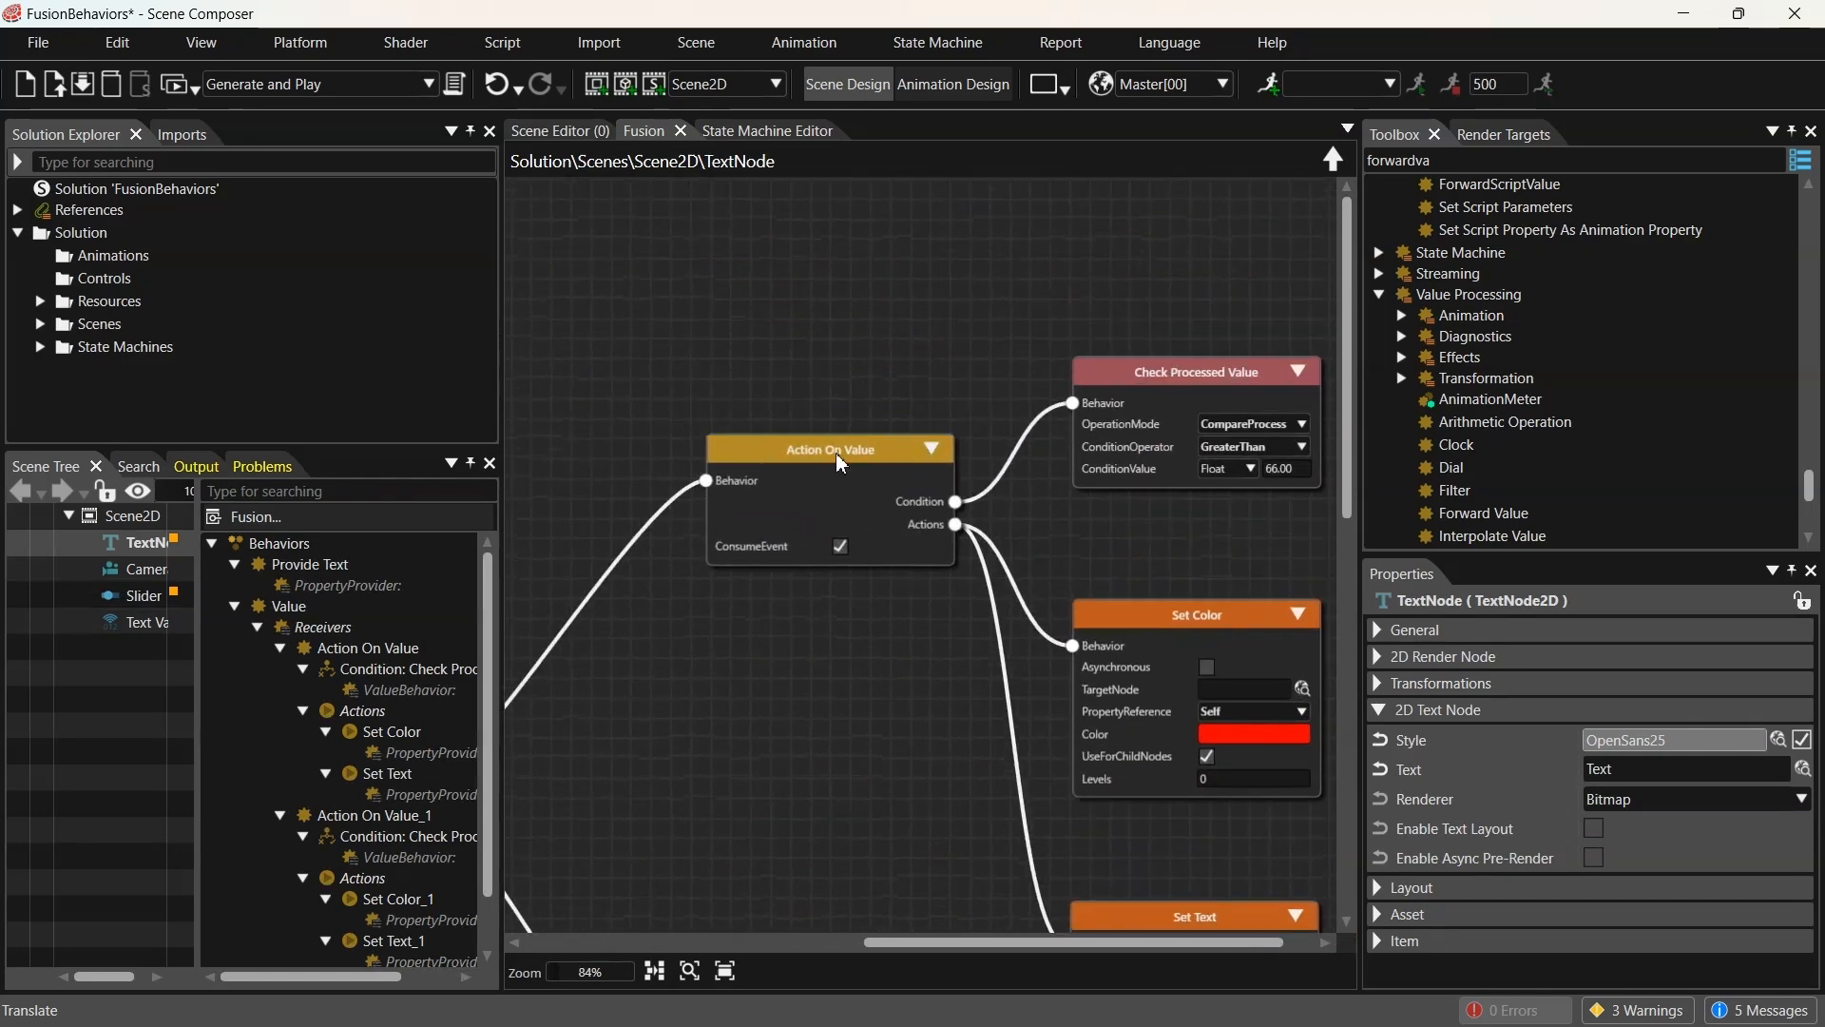
Rename the Action On Value node of the GreaterThan branch to "Action On Low Value"
right_click(837, 449)
click(903, 693)
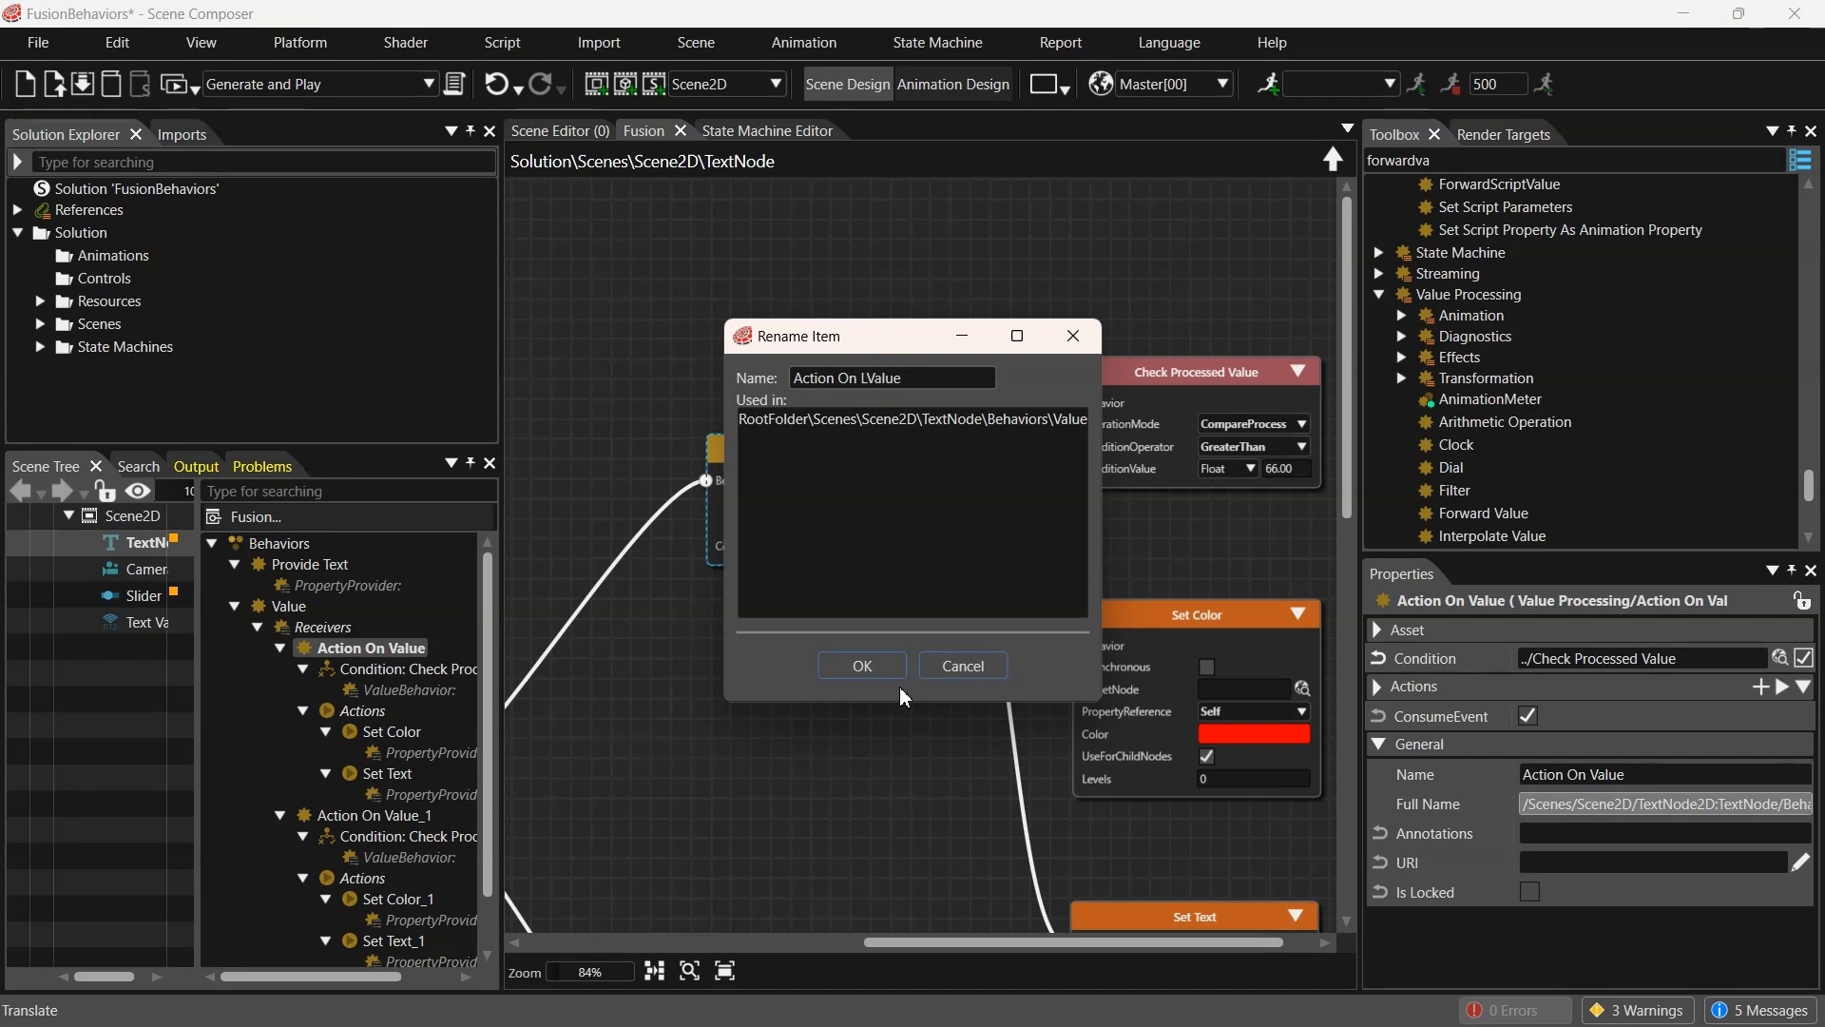
text(Low)
key(Return)
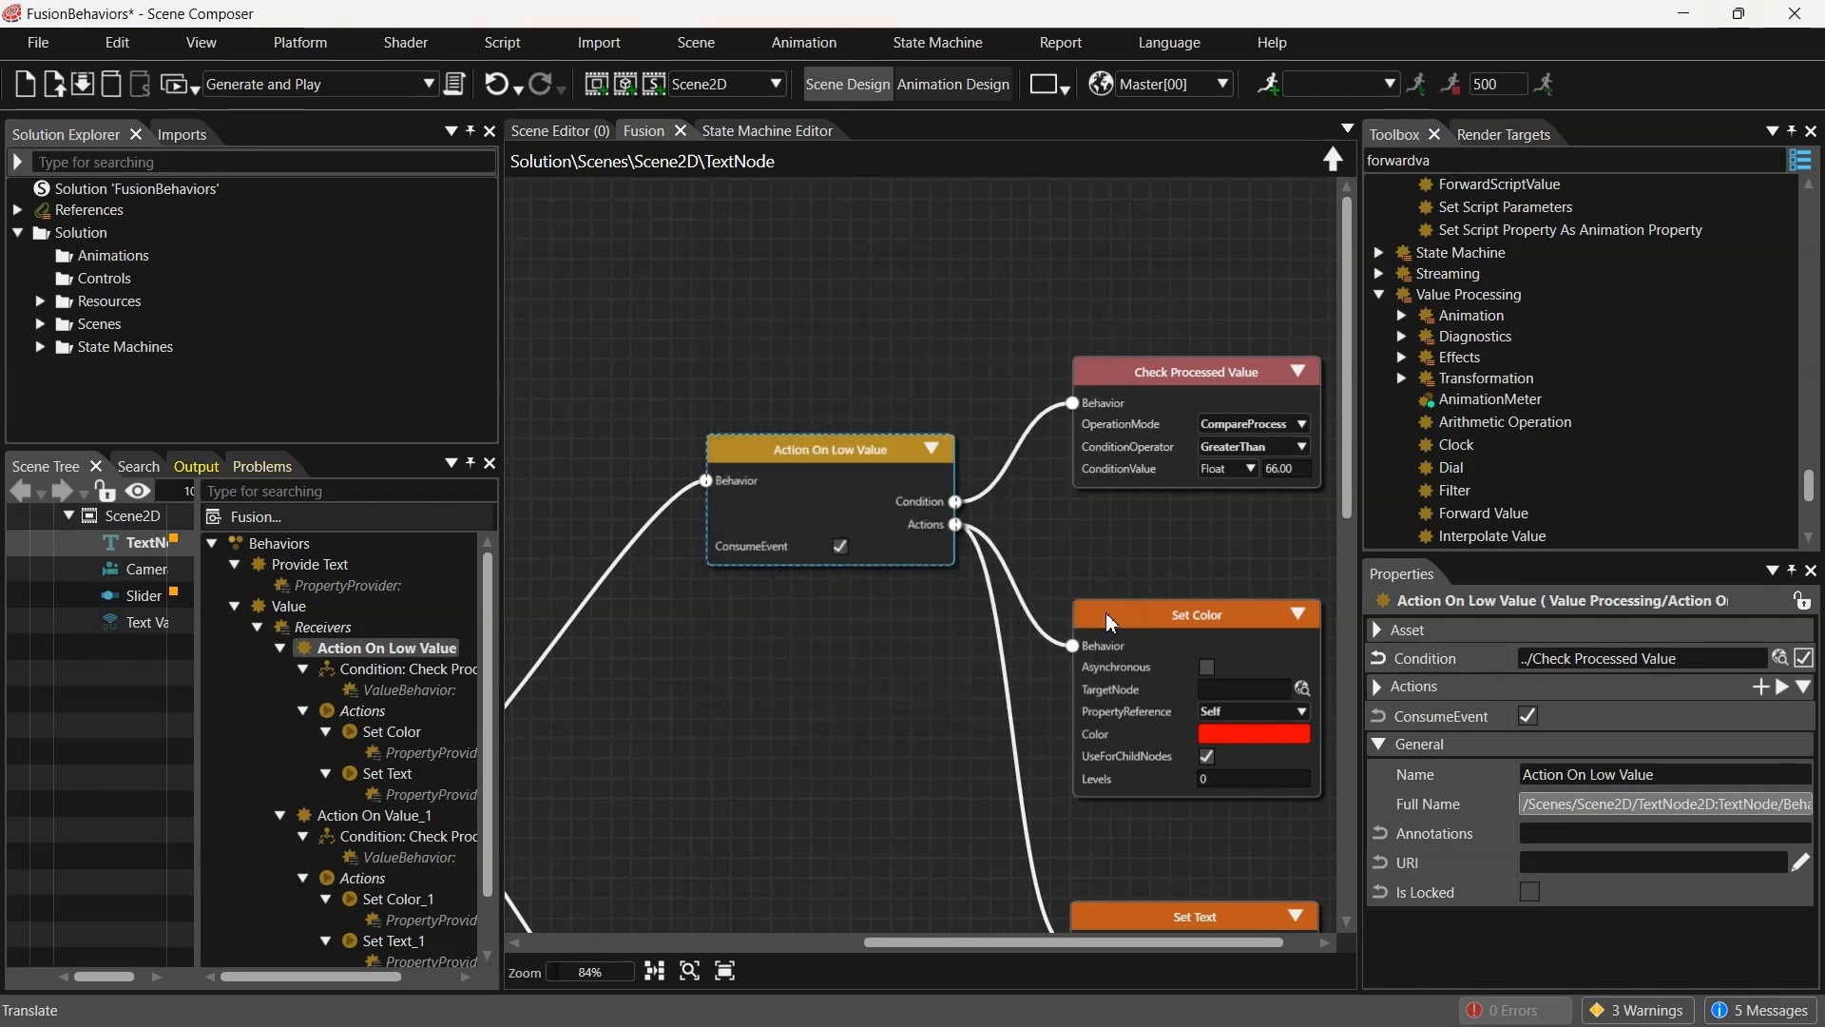
Rename the Check Processed Value node with condition value 66.00 to "Check Low Processed Value"
drag(1181, 539, 986, 448)
right_click(986, 279)
click(1045, 489)
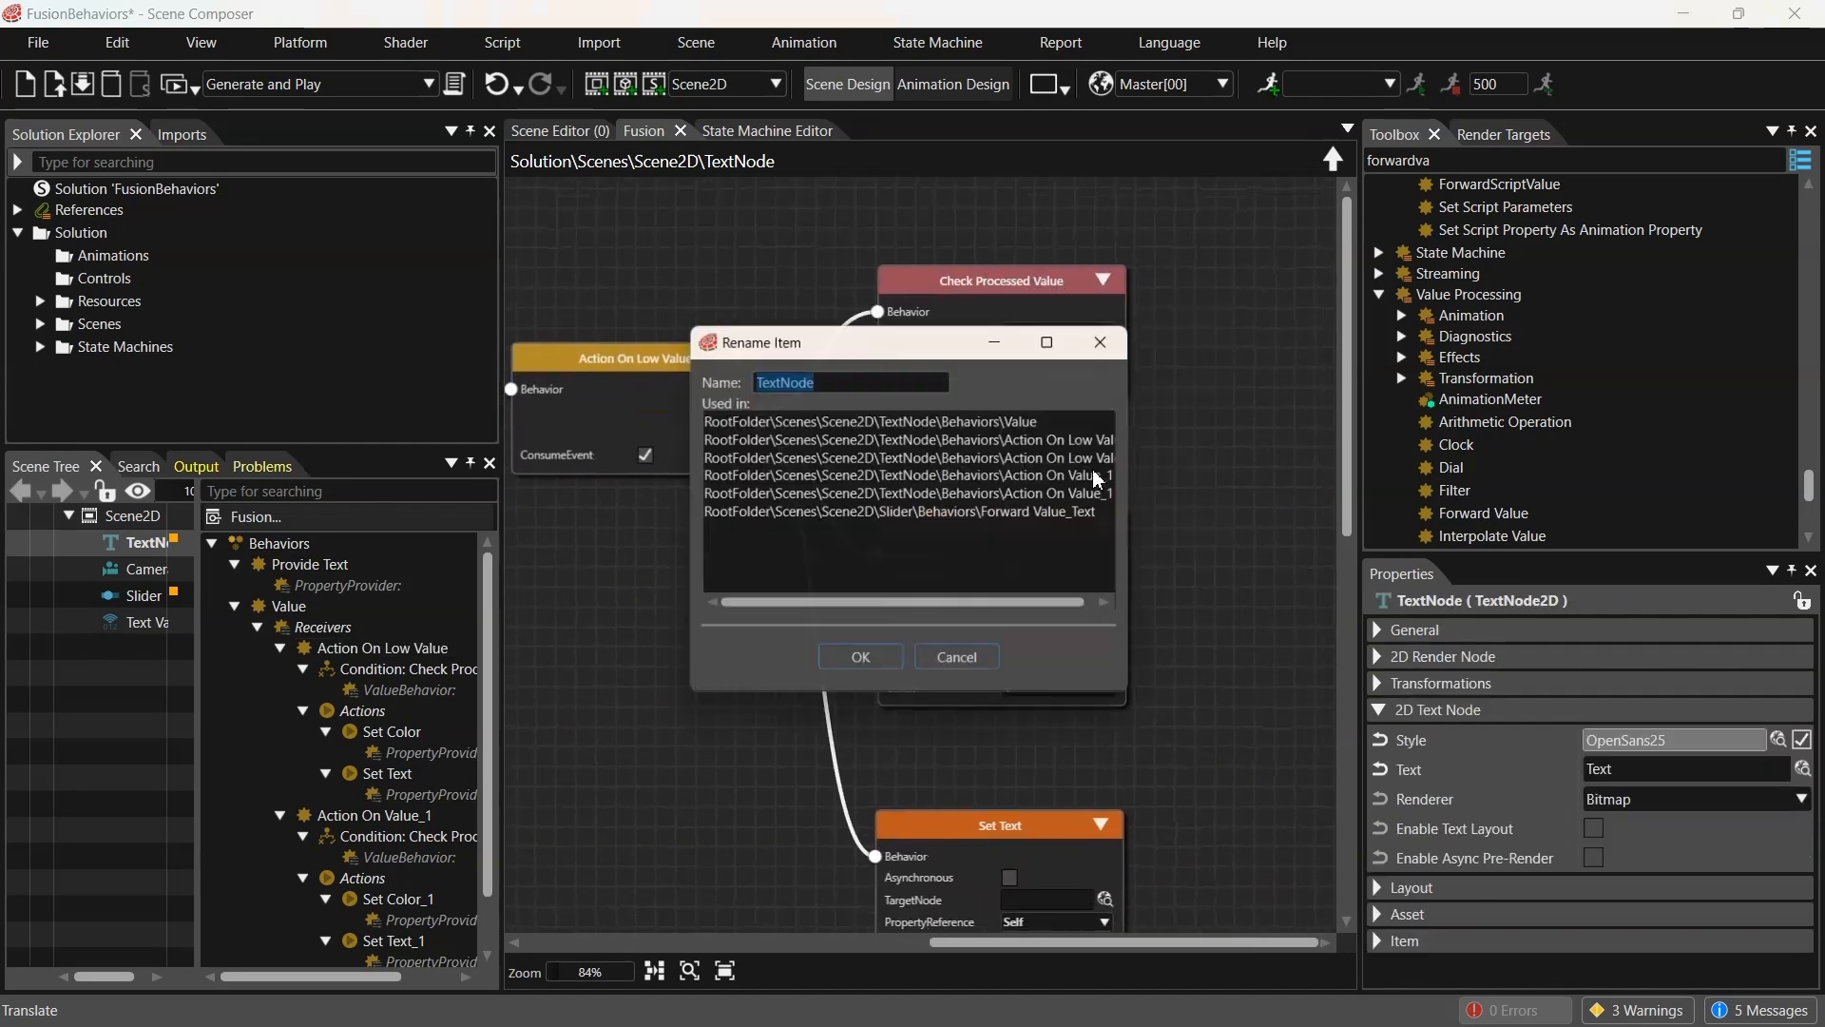
key(Escape)
click(998, 281)
right_click(1000, 285)
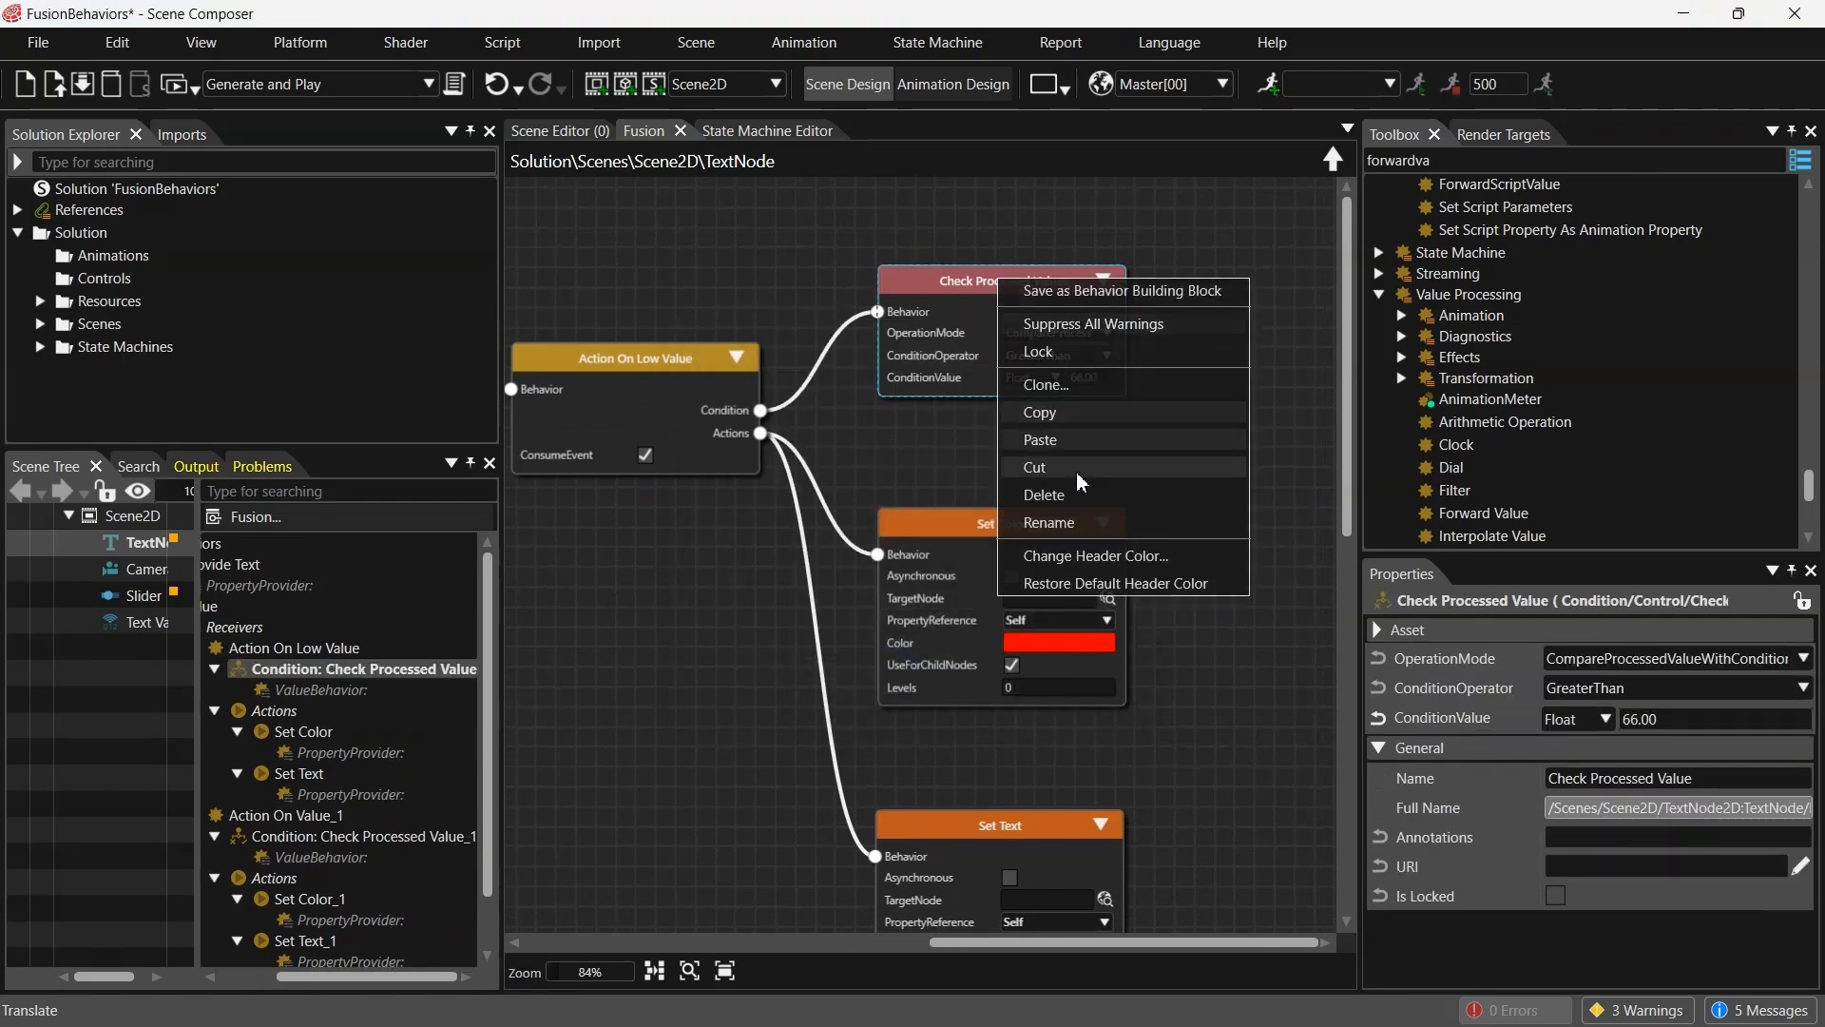
click(1065, 519)
key(Home)
key(ctrl+Right)
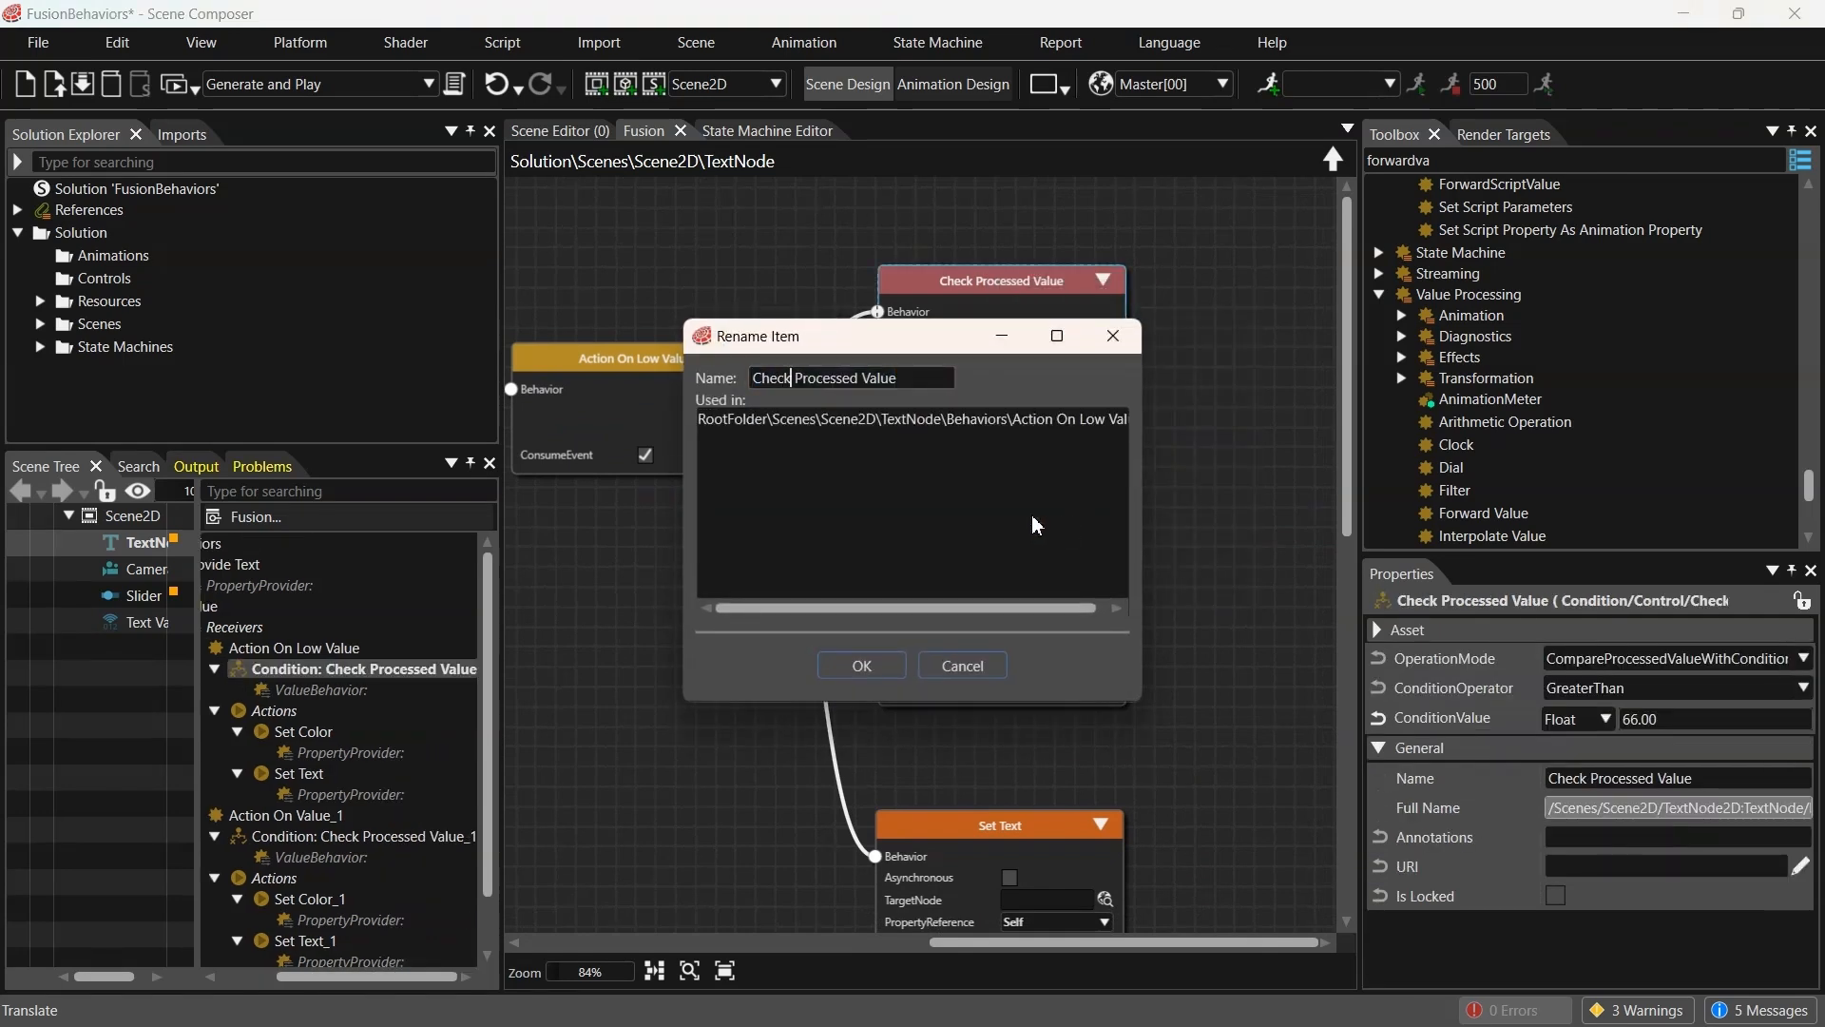
text(Low)
key(Return)
click(1232, 627)
scroll(1233, 627, down, 3)
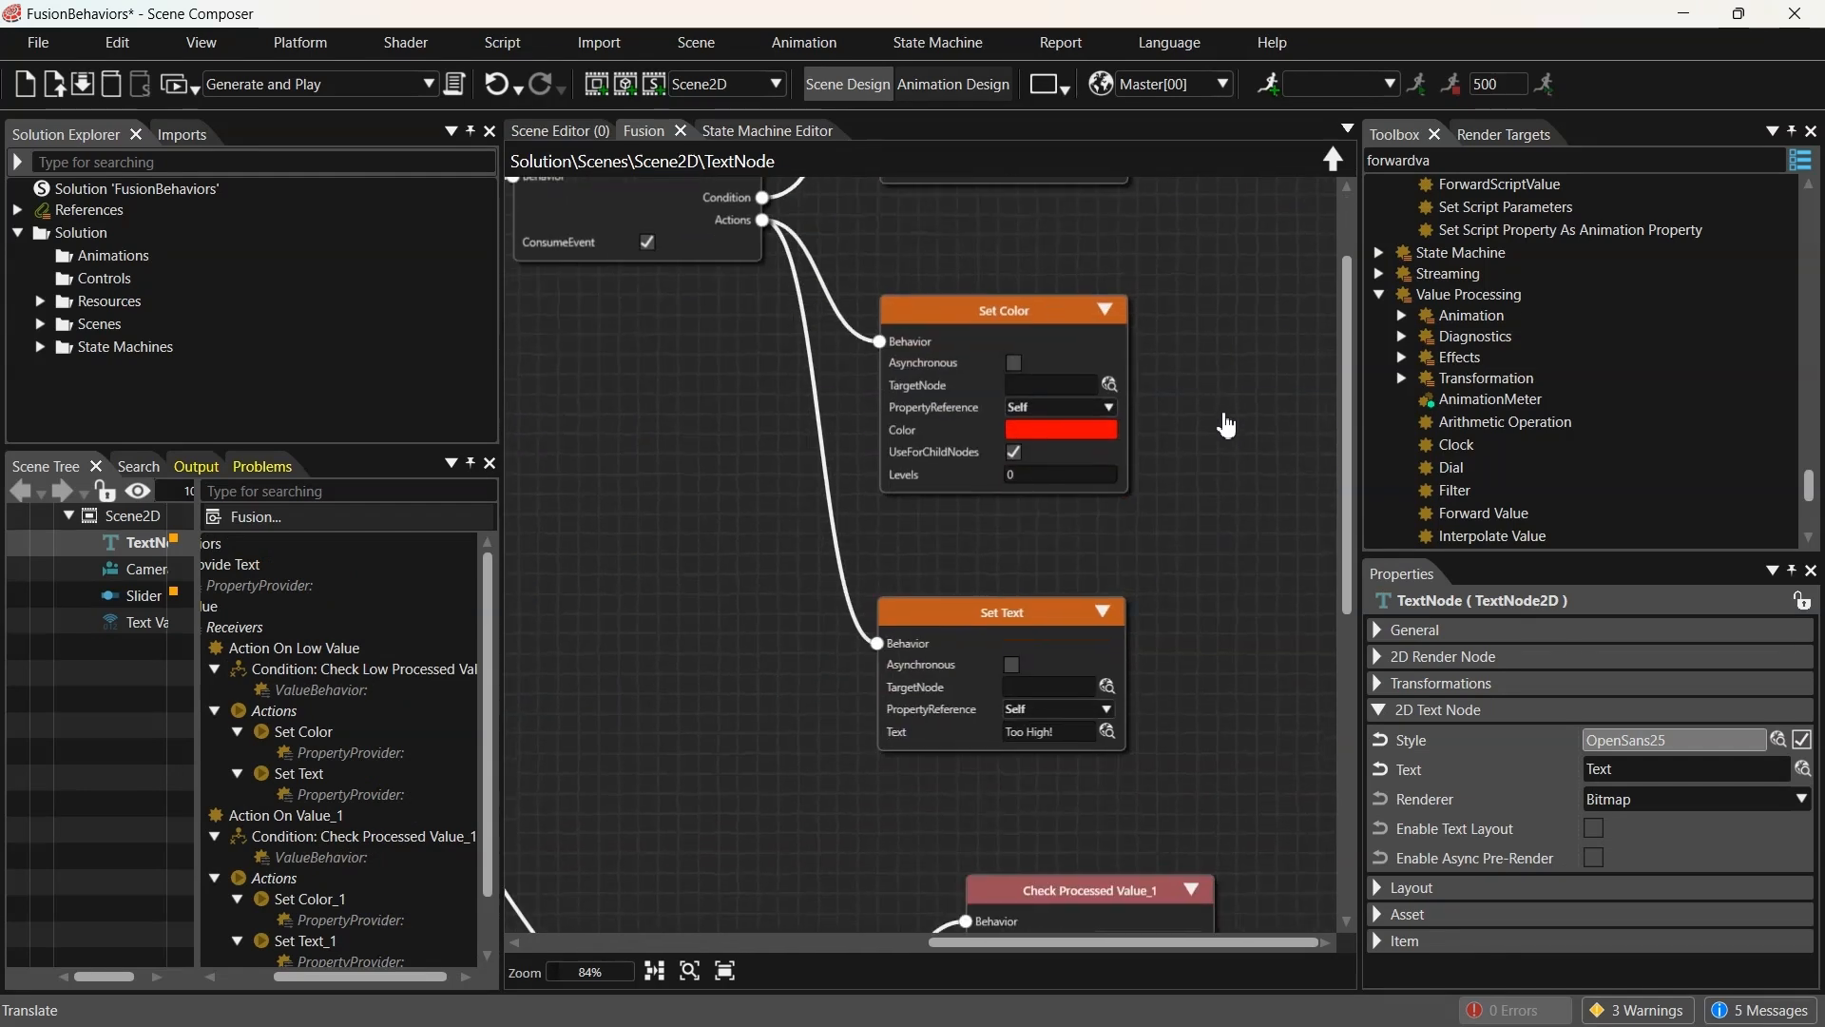
Rename the GreaterThan branch's action node to "Action On High Value"
scroll(1140, 528, up, 4)
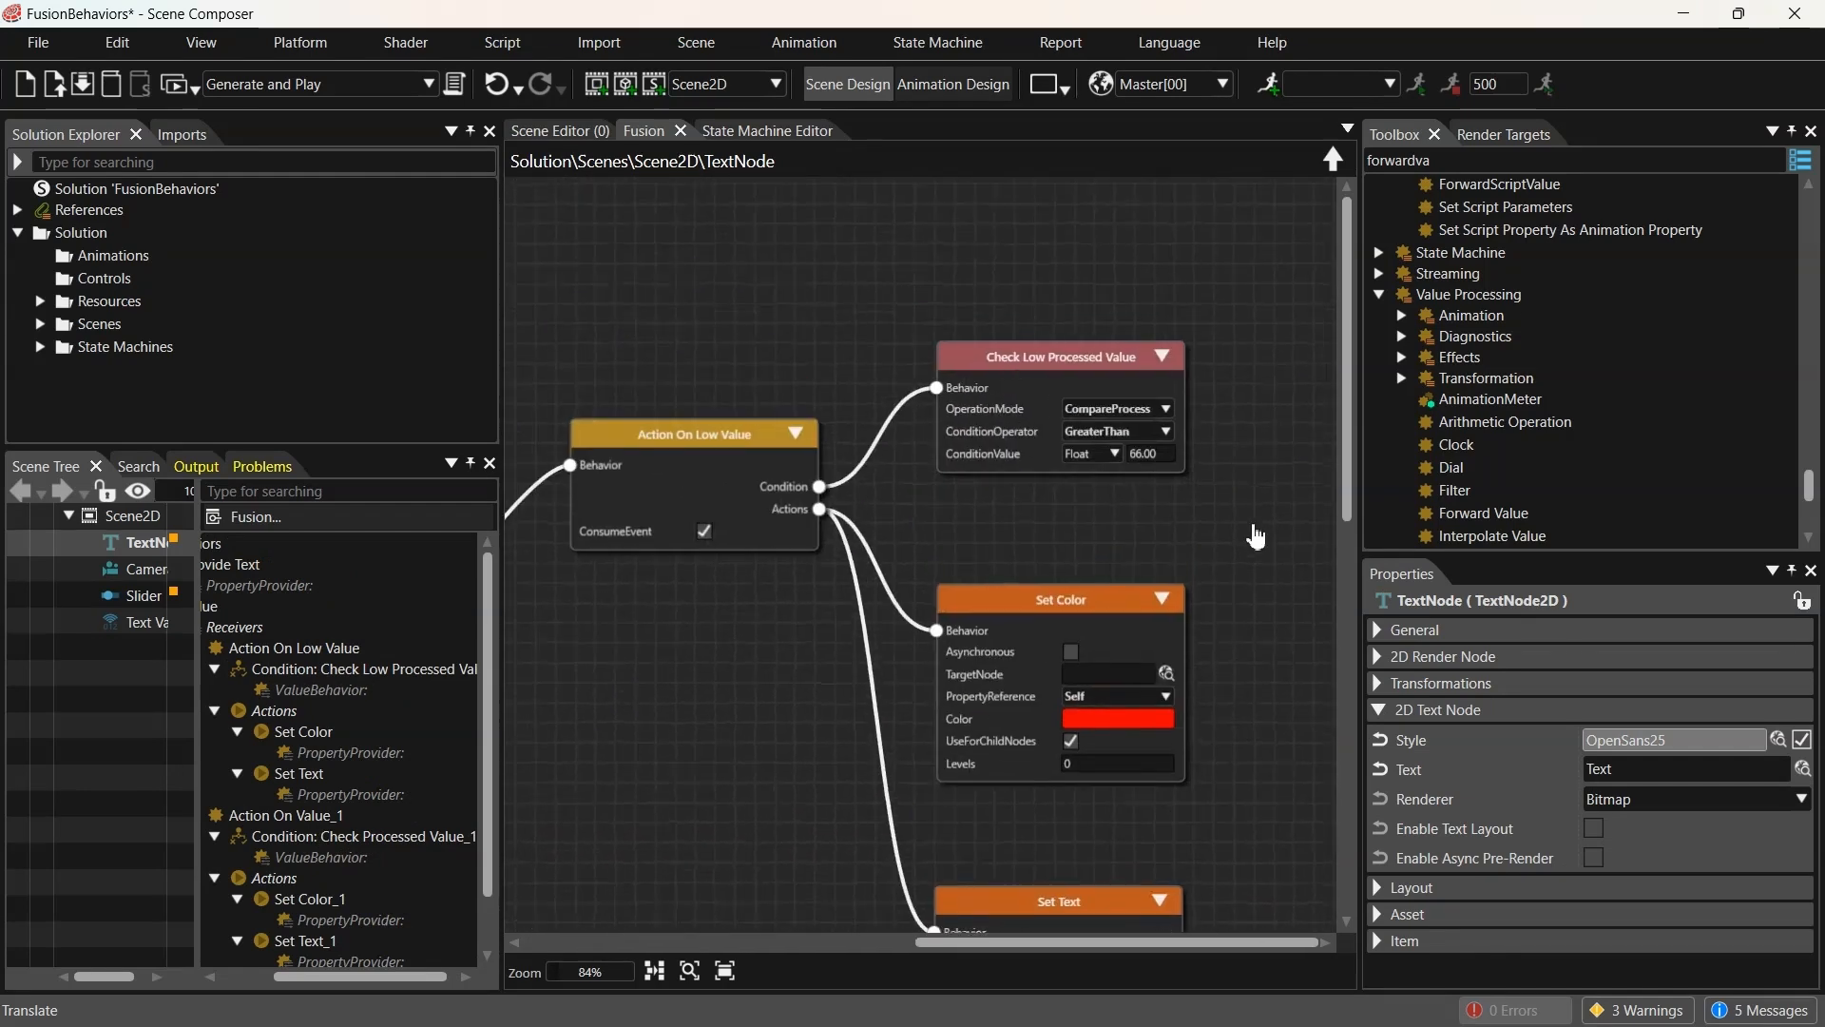
click(704, 444)
right_click(705, 444)
click(814, 671)
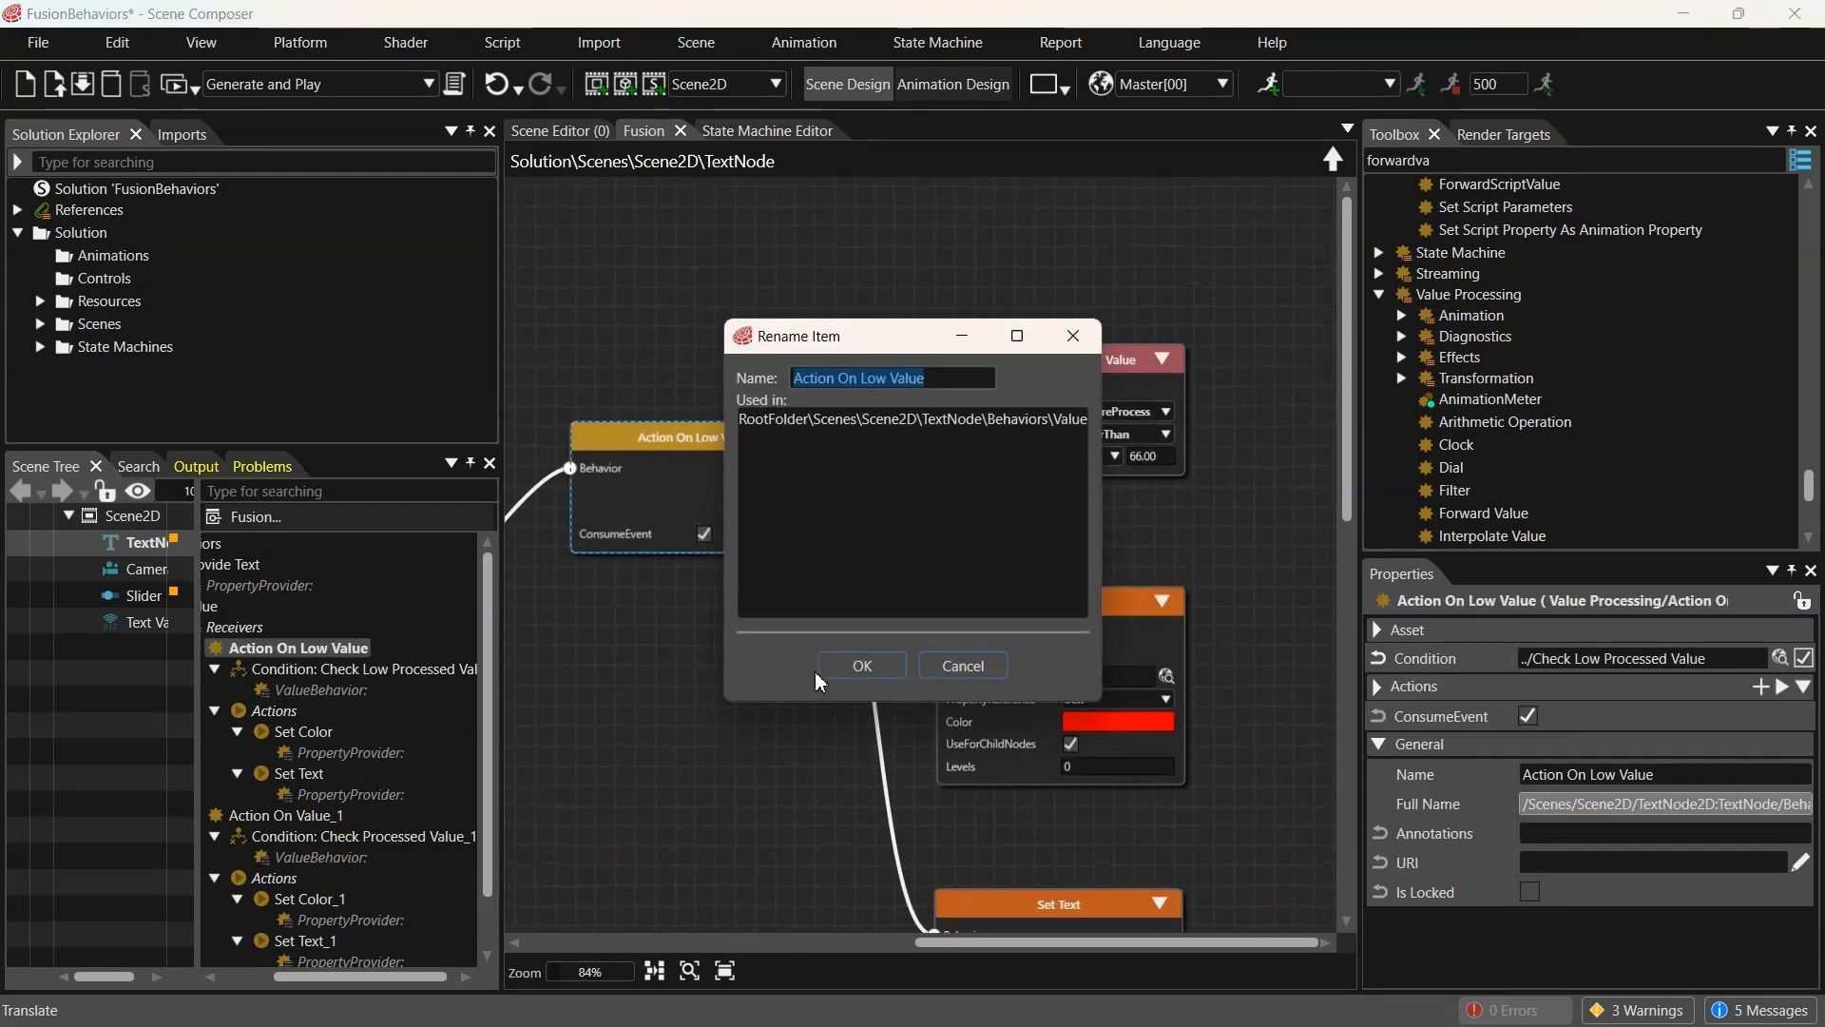
key(ctrl+Left)
key(BackSpace)
key(BackSpace)
key(BackSpace)
key(BackSpace)
text(High)
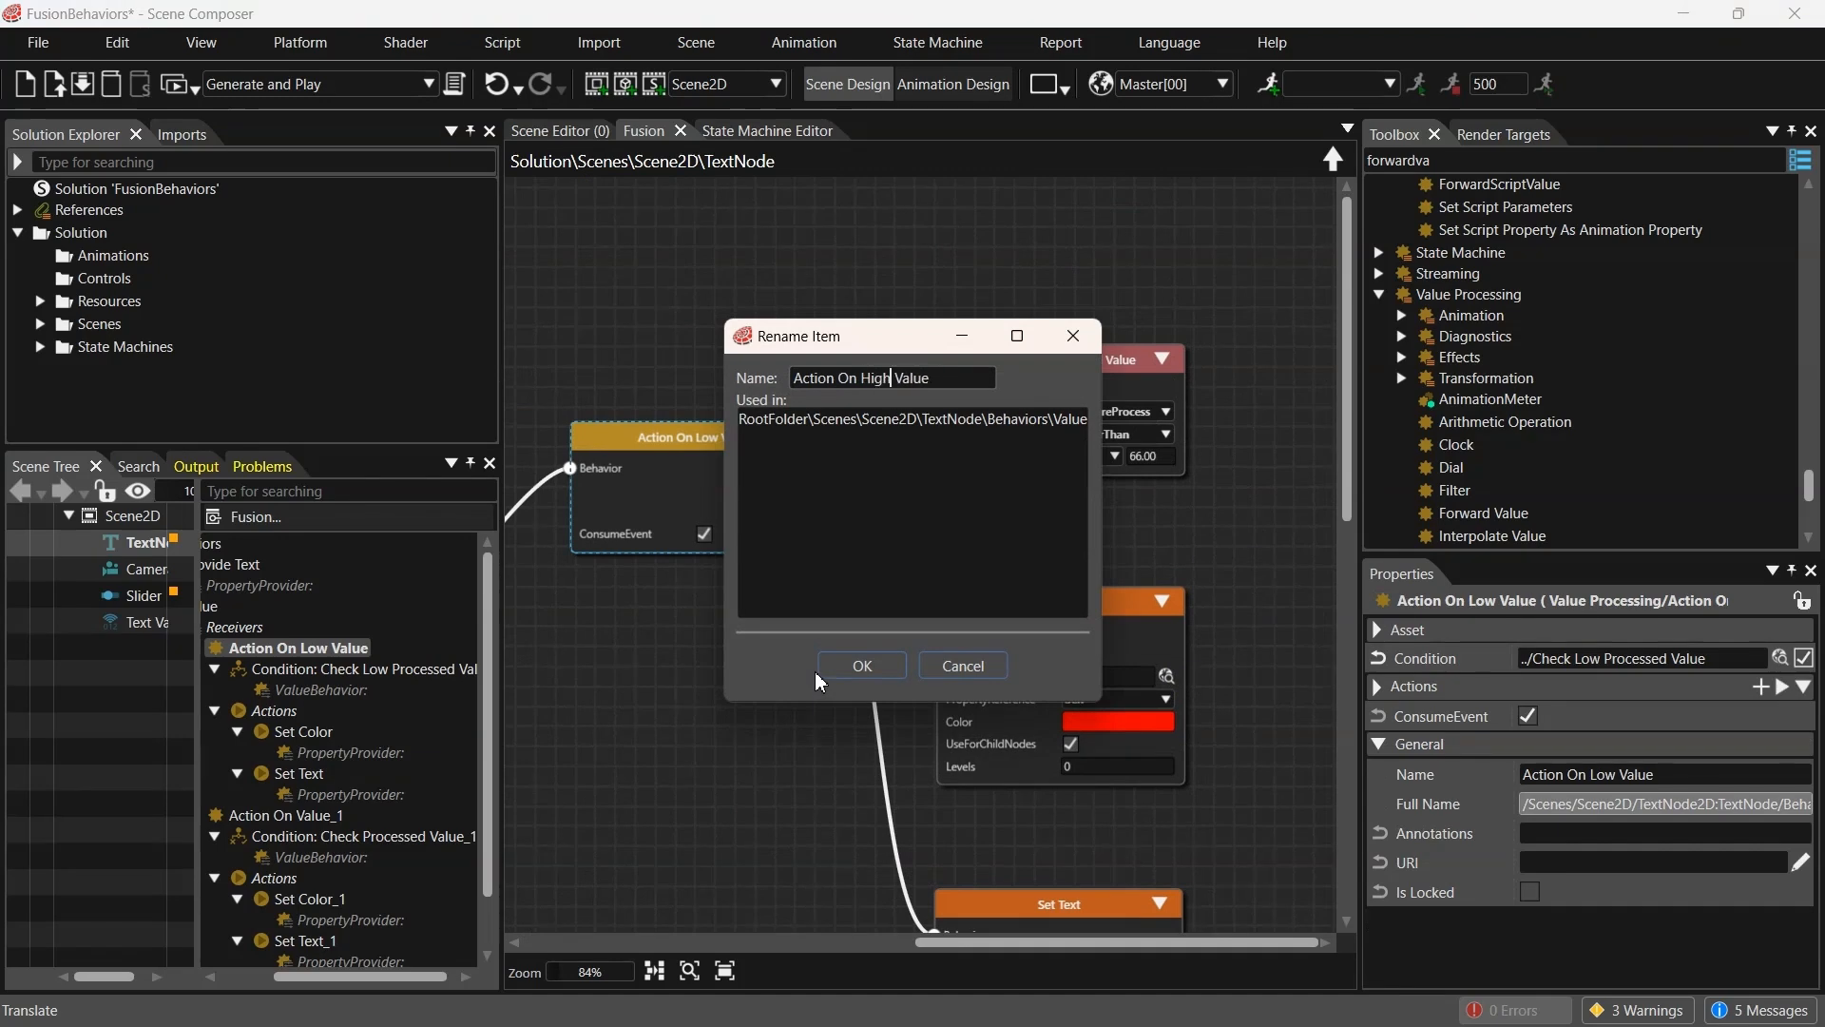
key(Return)
Rename the GreaterThan condition node to "Check High Processed Value"
click(1065, 373)
right_click(1064, 375)
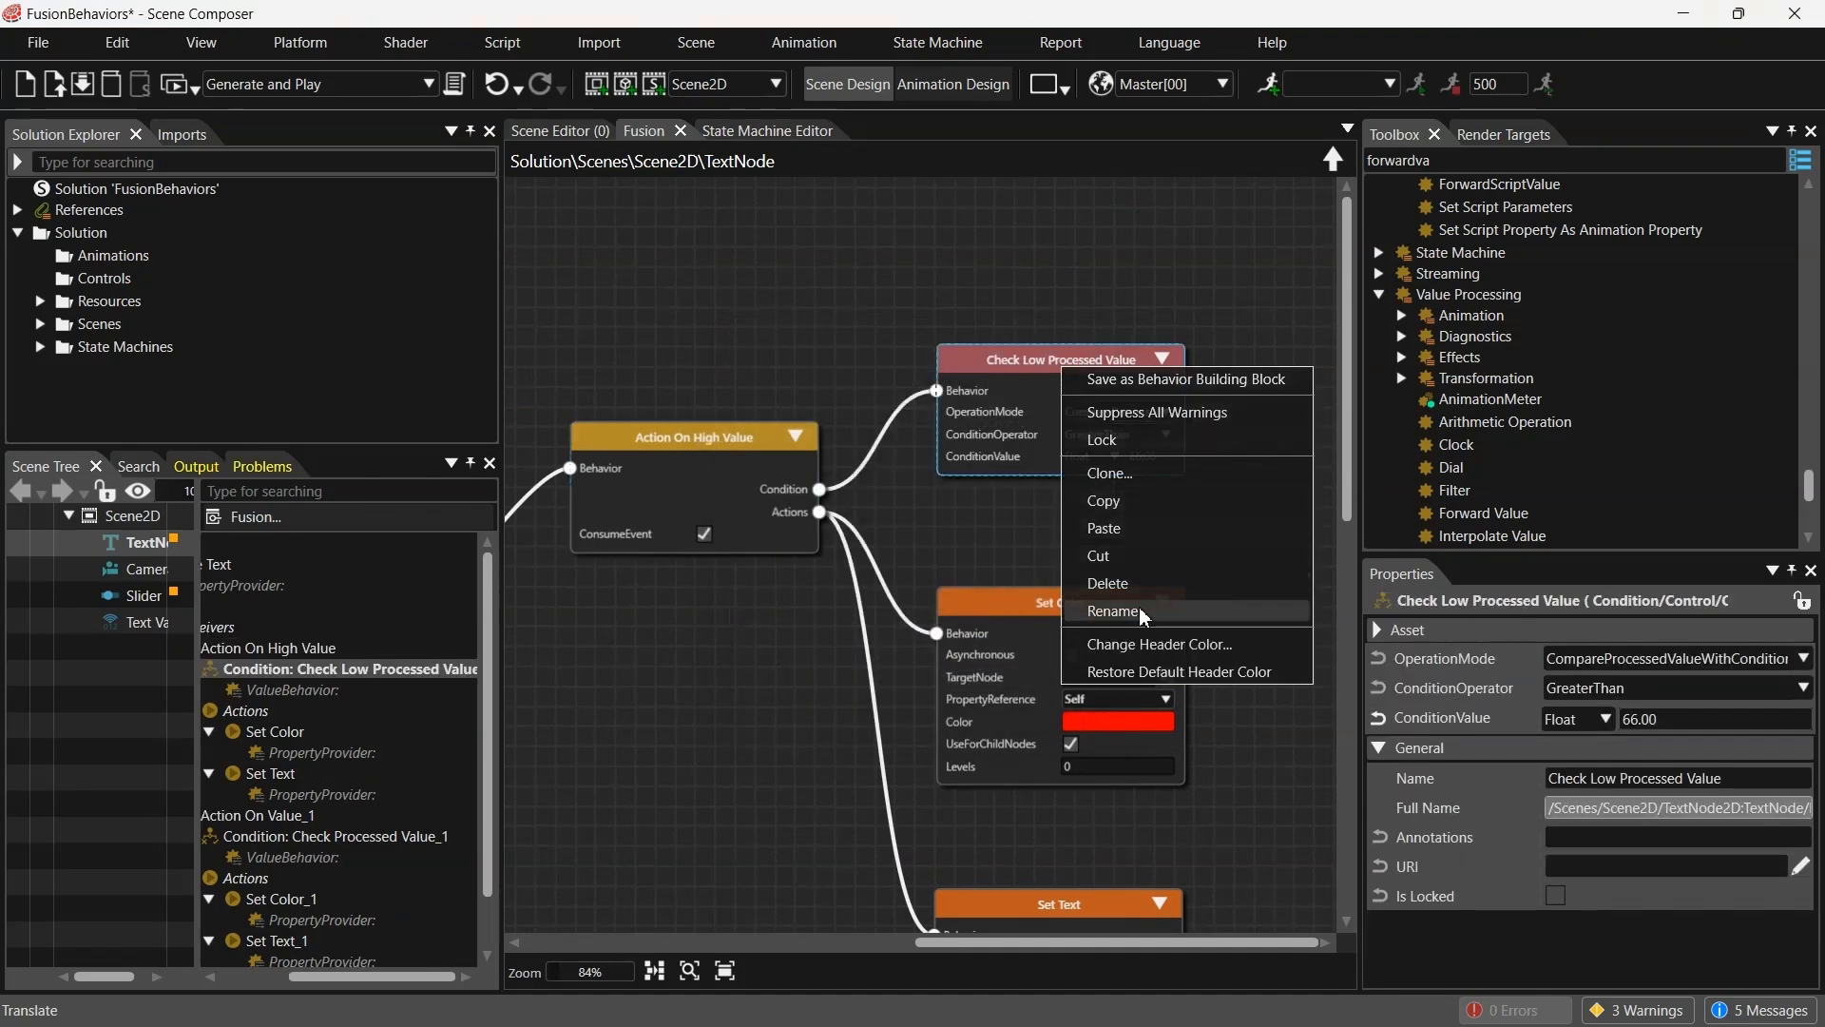
click(1139, 606)
click(947, 380)
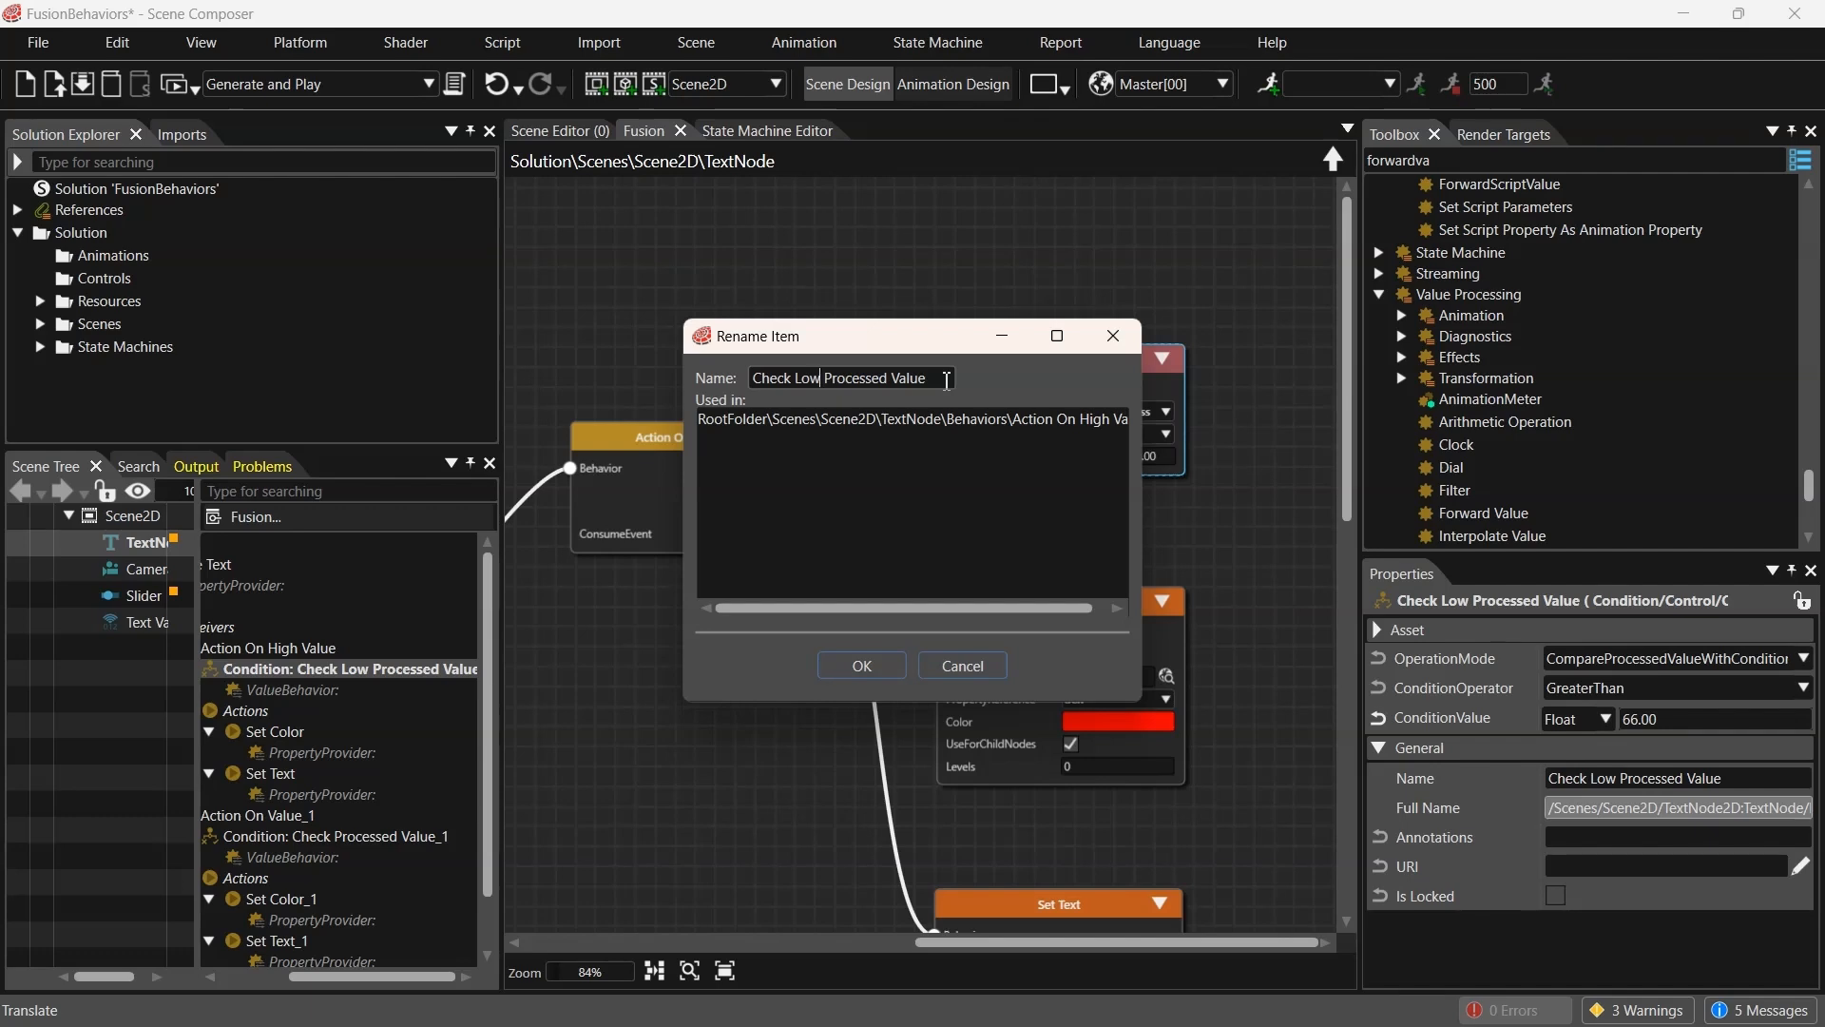
key(BackSpace)
key(BackSpace)
key(BackSpace)
text(High)
key(Return)
click(1244, 670)
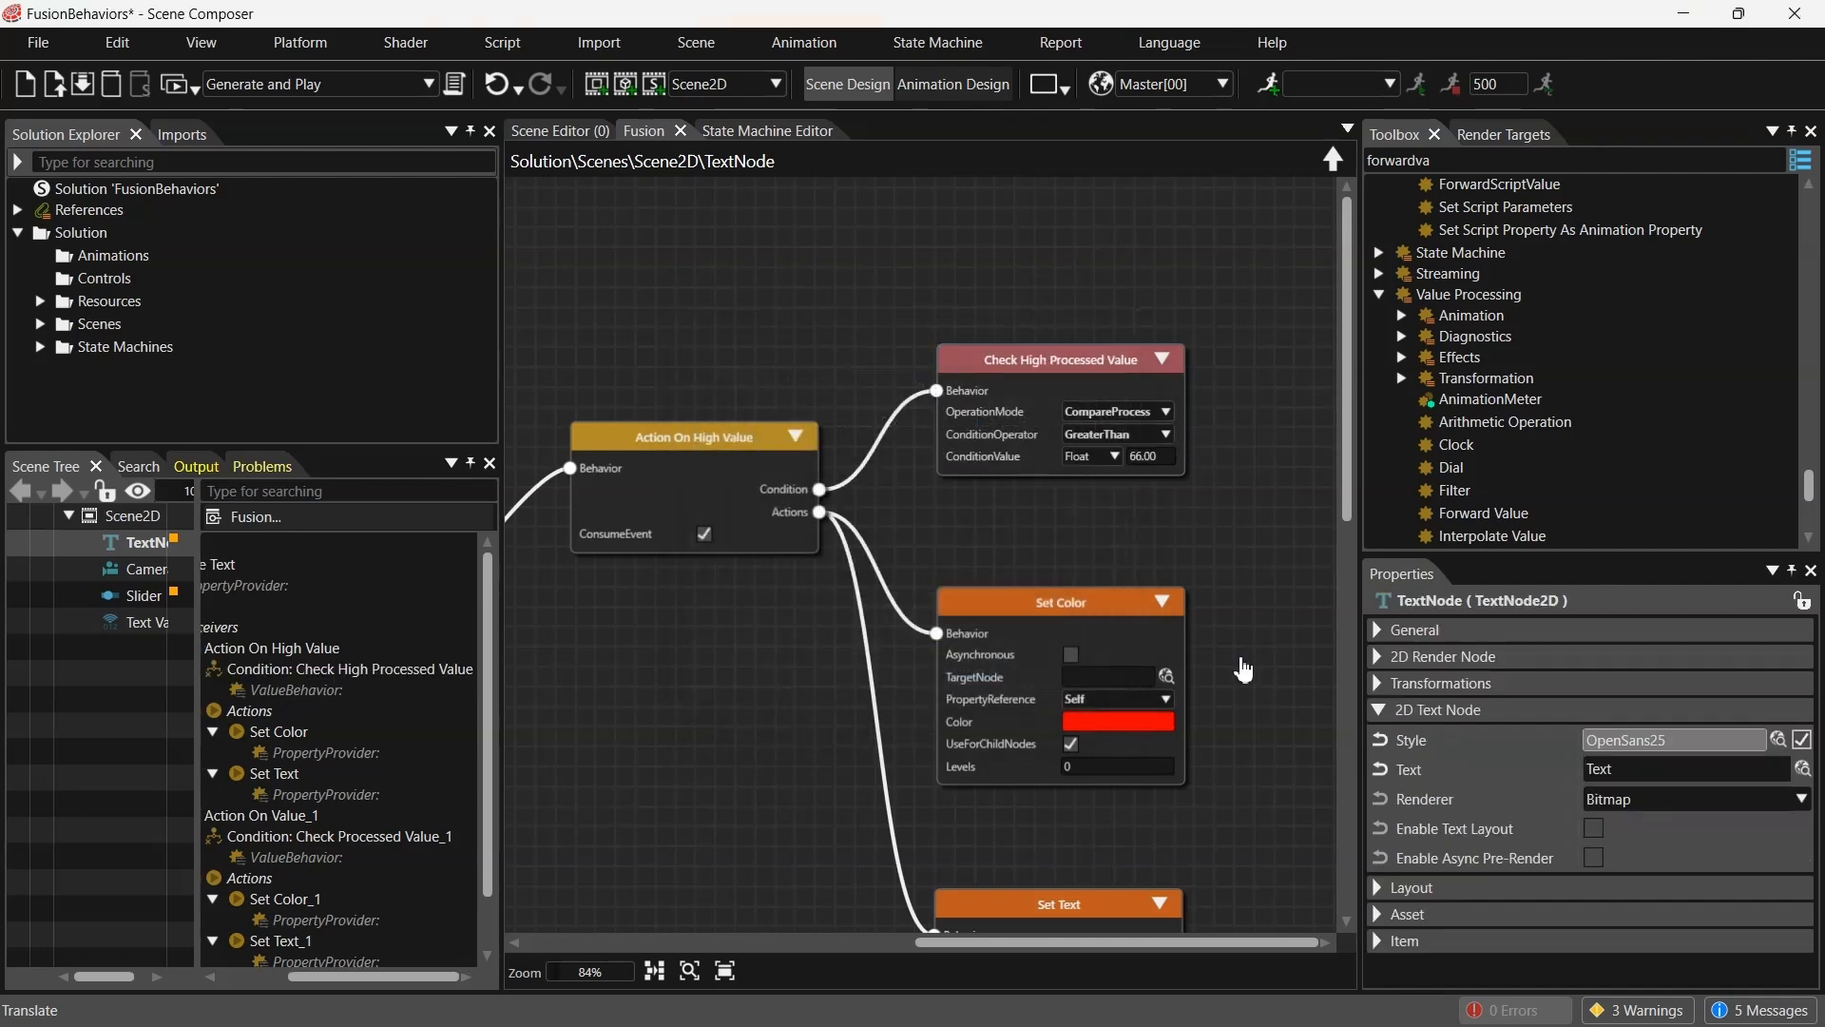
Rename the red Set Color node of the high-value branch to "Set High Value Color"
drag(1243, 670, 1182, 410)
click(1008, 348)
right_click(1008, 350)
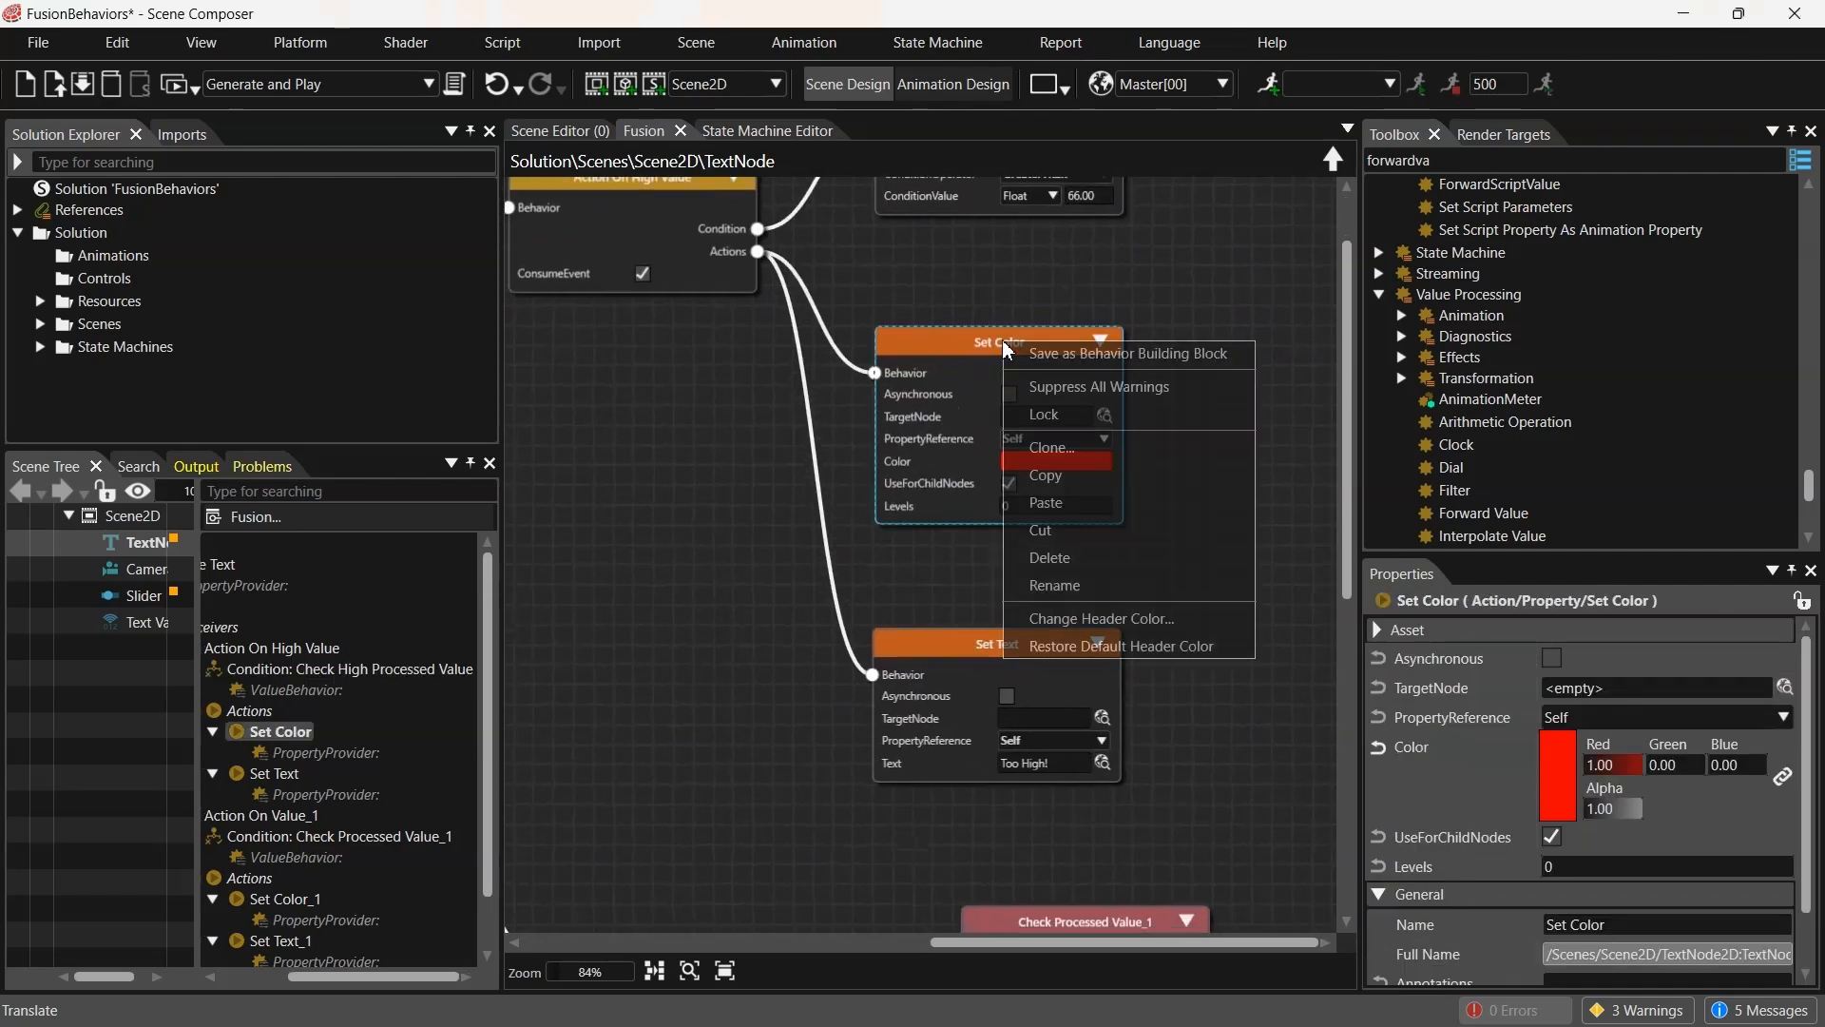
click(1046, 585)
click(838, 380)
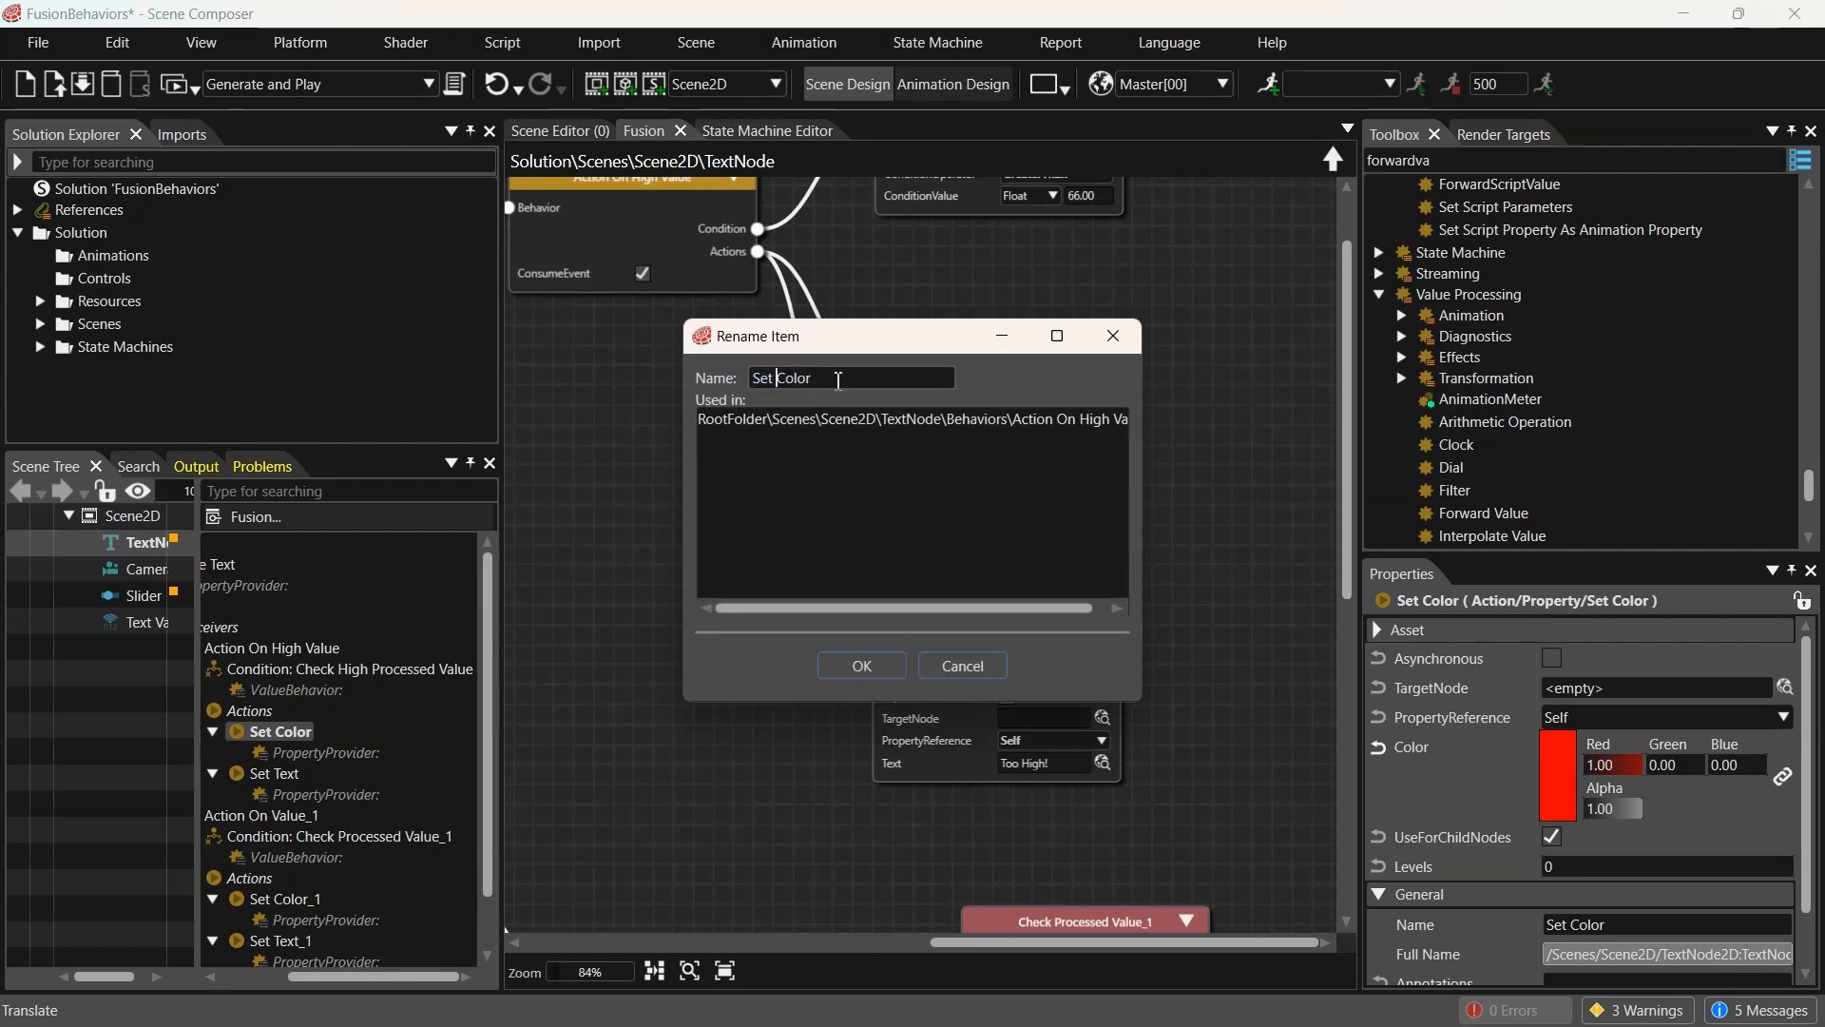
text(High Value)
key(Return)
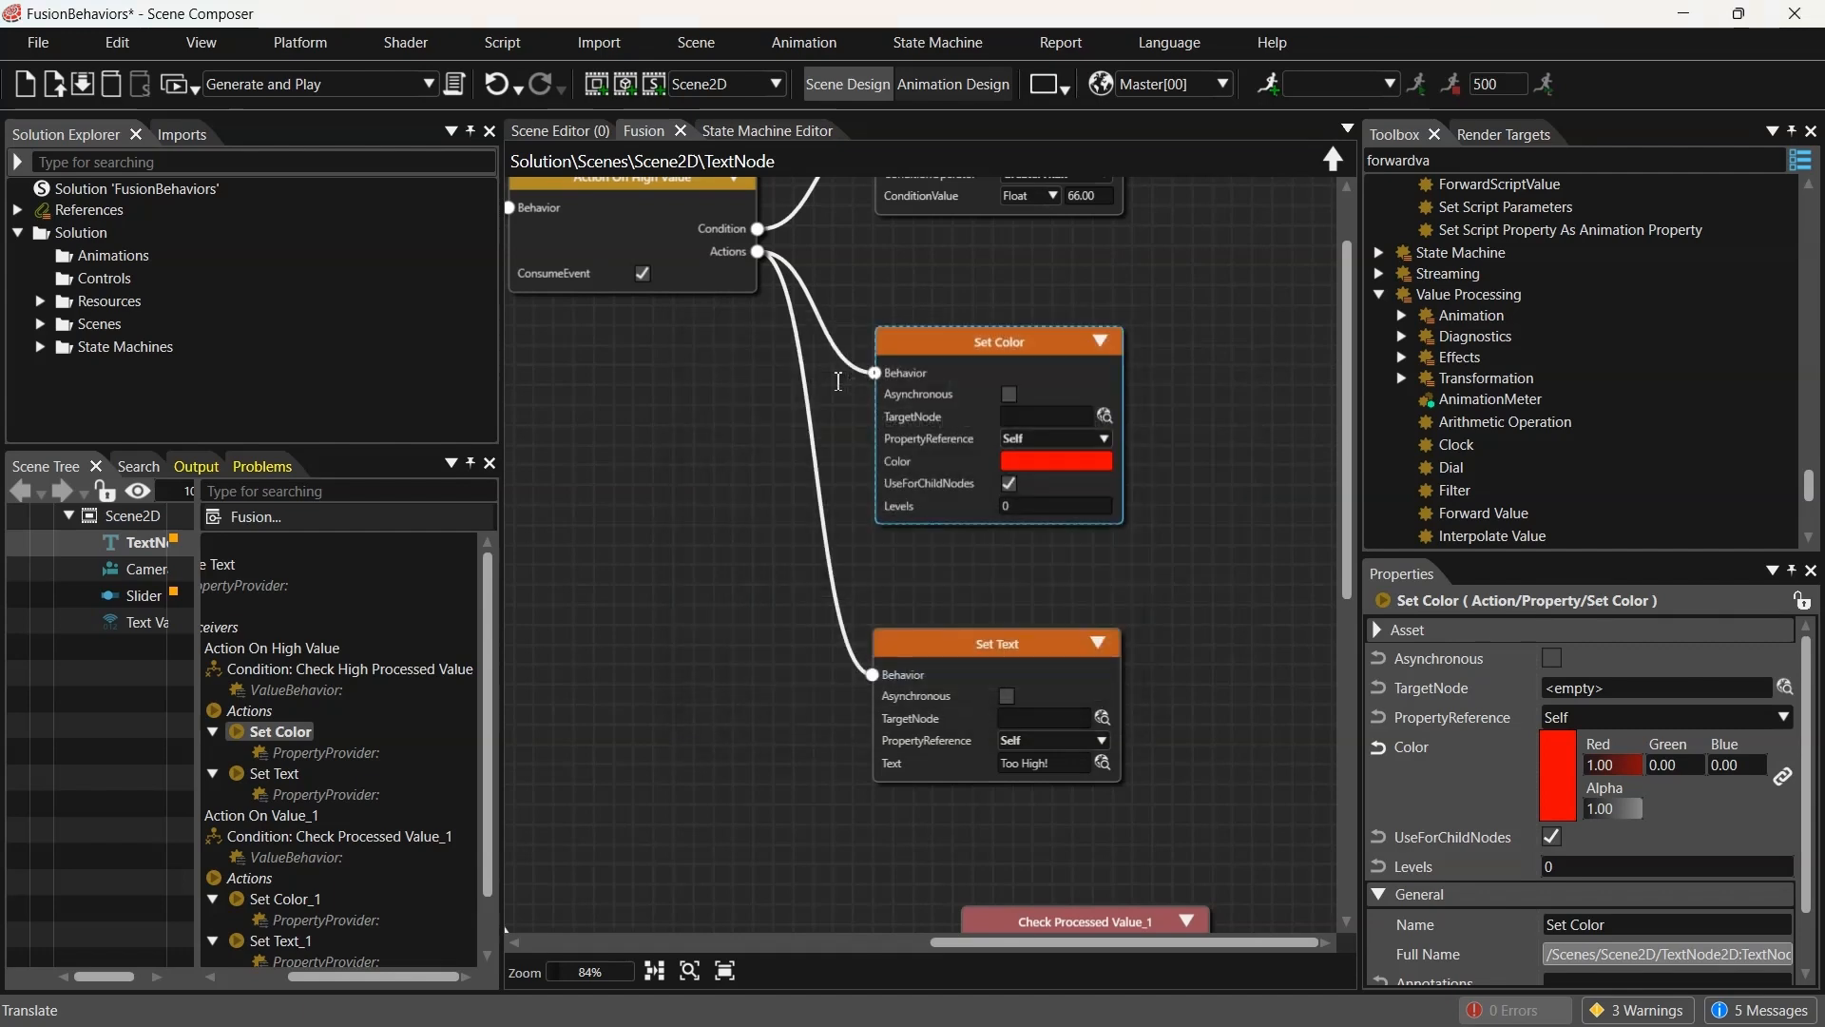
Rename the "Too High!" Set Text node to "Set High Value Text"
click(962, 639)
right_click(962, 639)
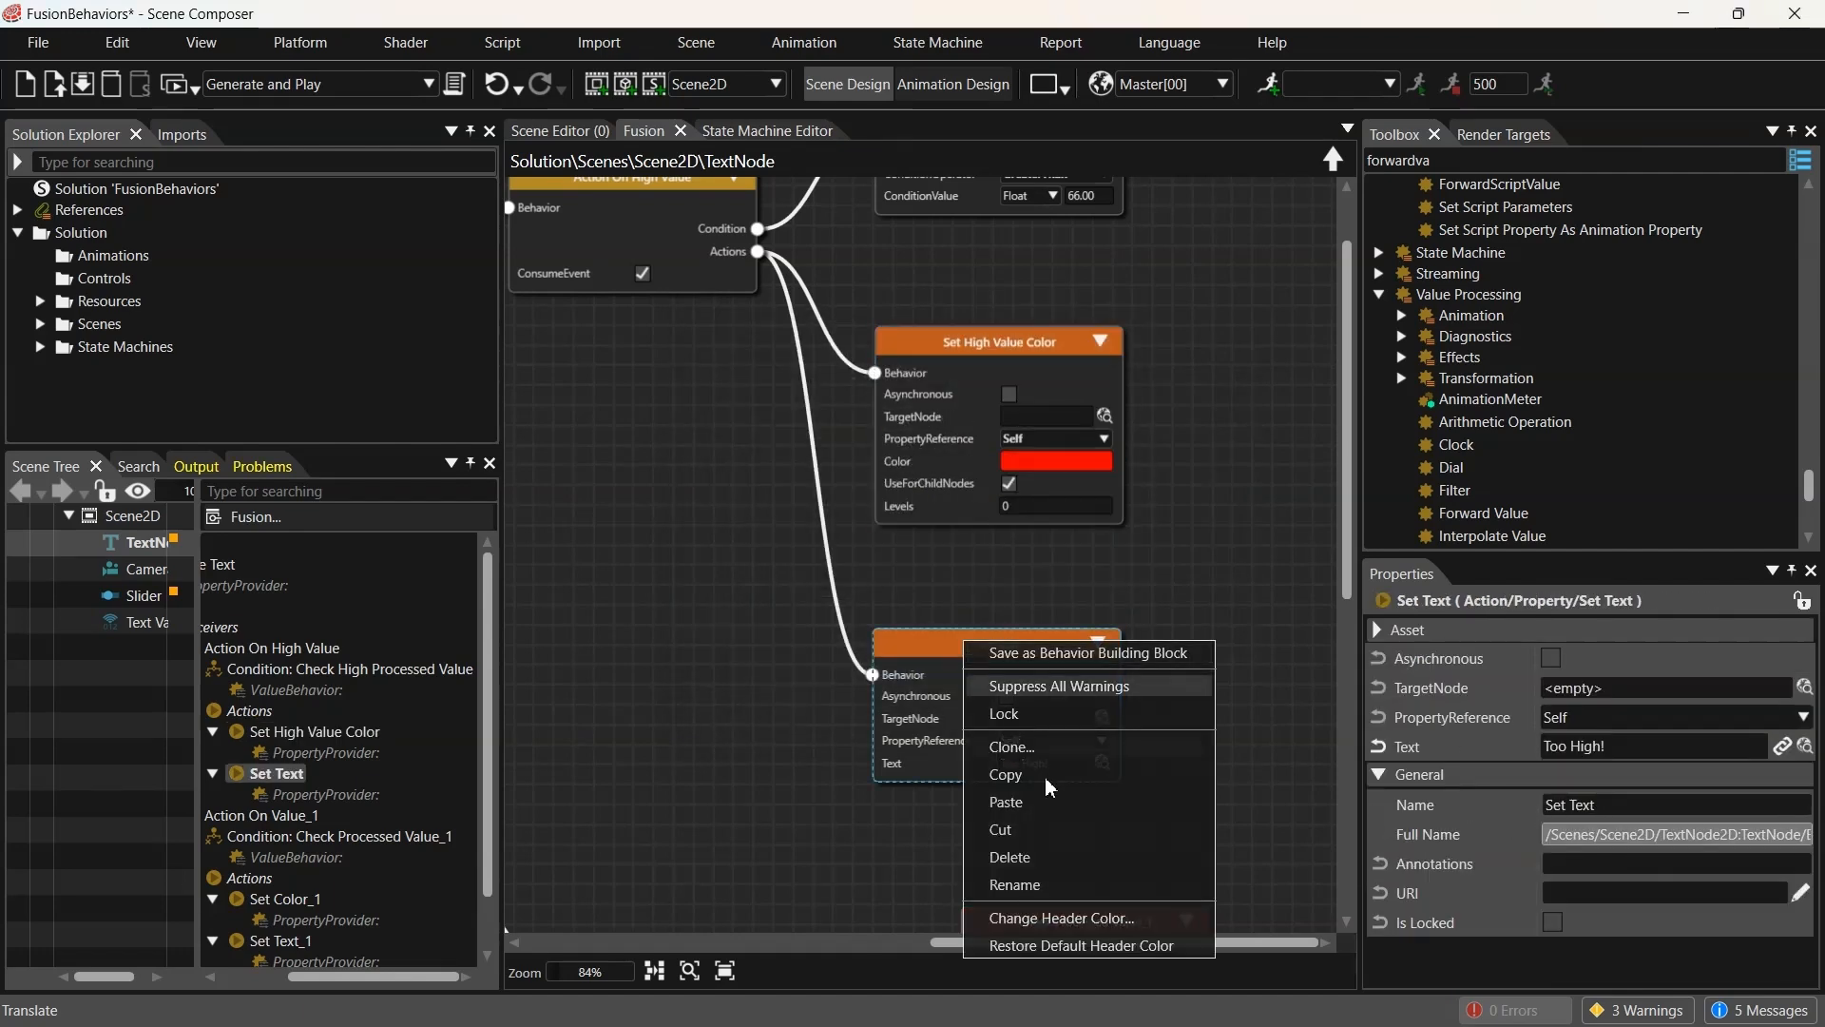
click(1015, 884)
key(Left)
key(ctrl+Right)
text(H)
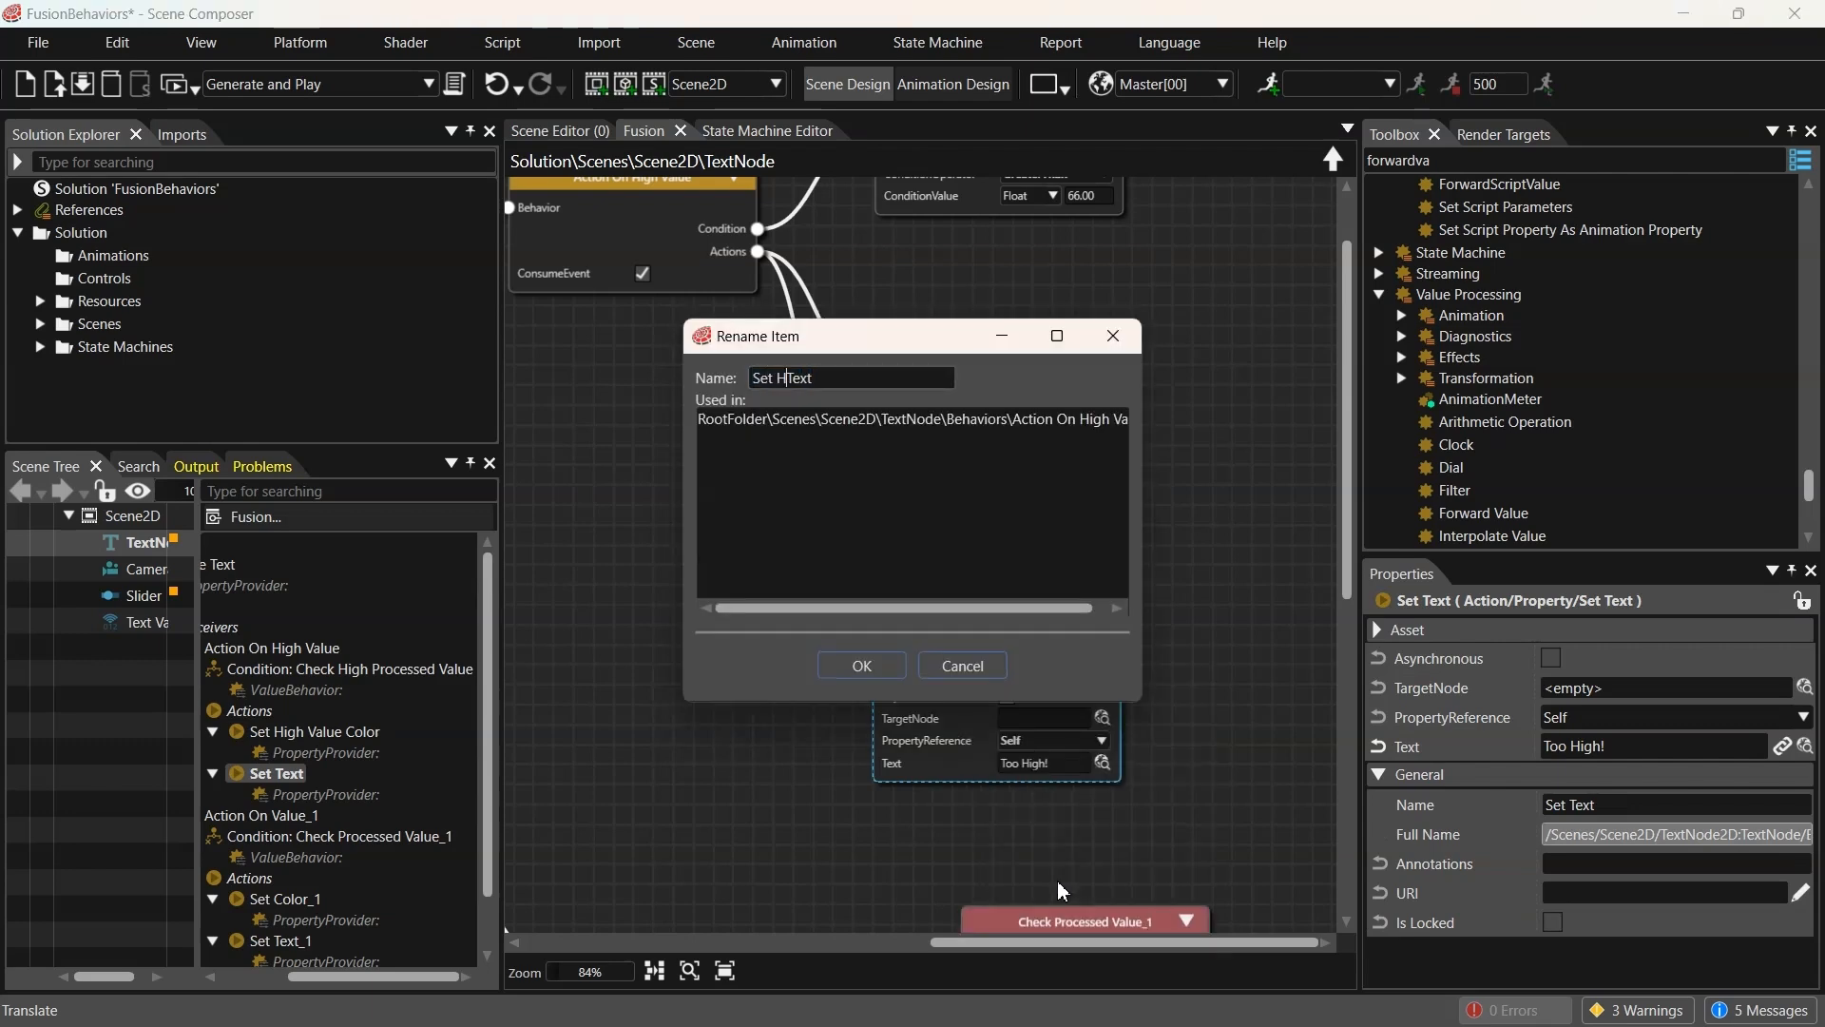
text(igh Value)
key(Return)
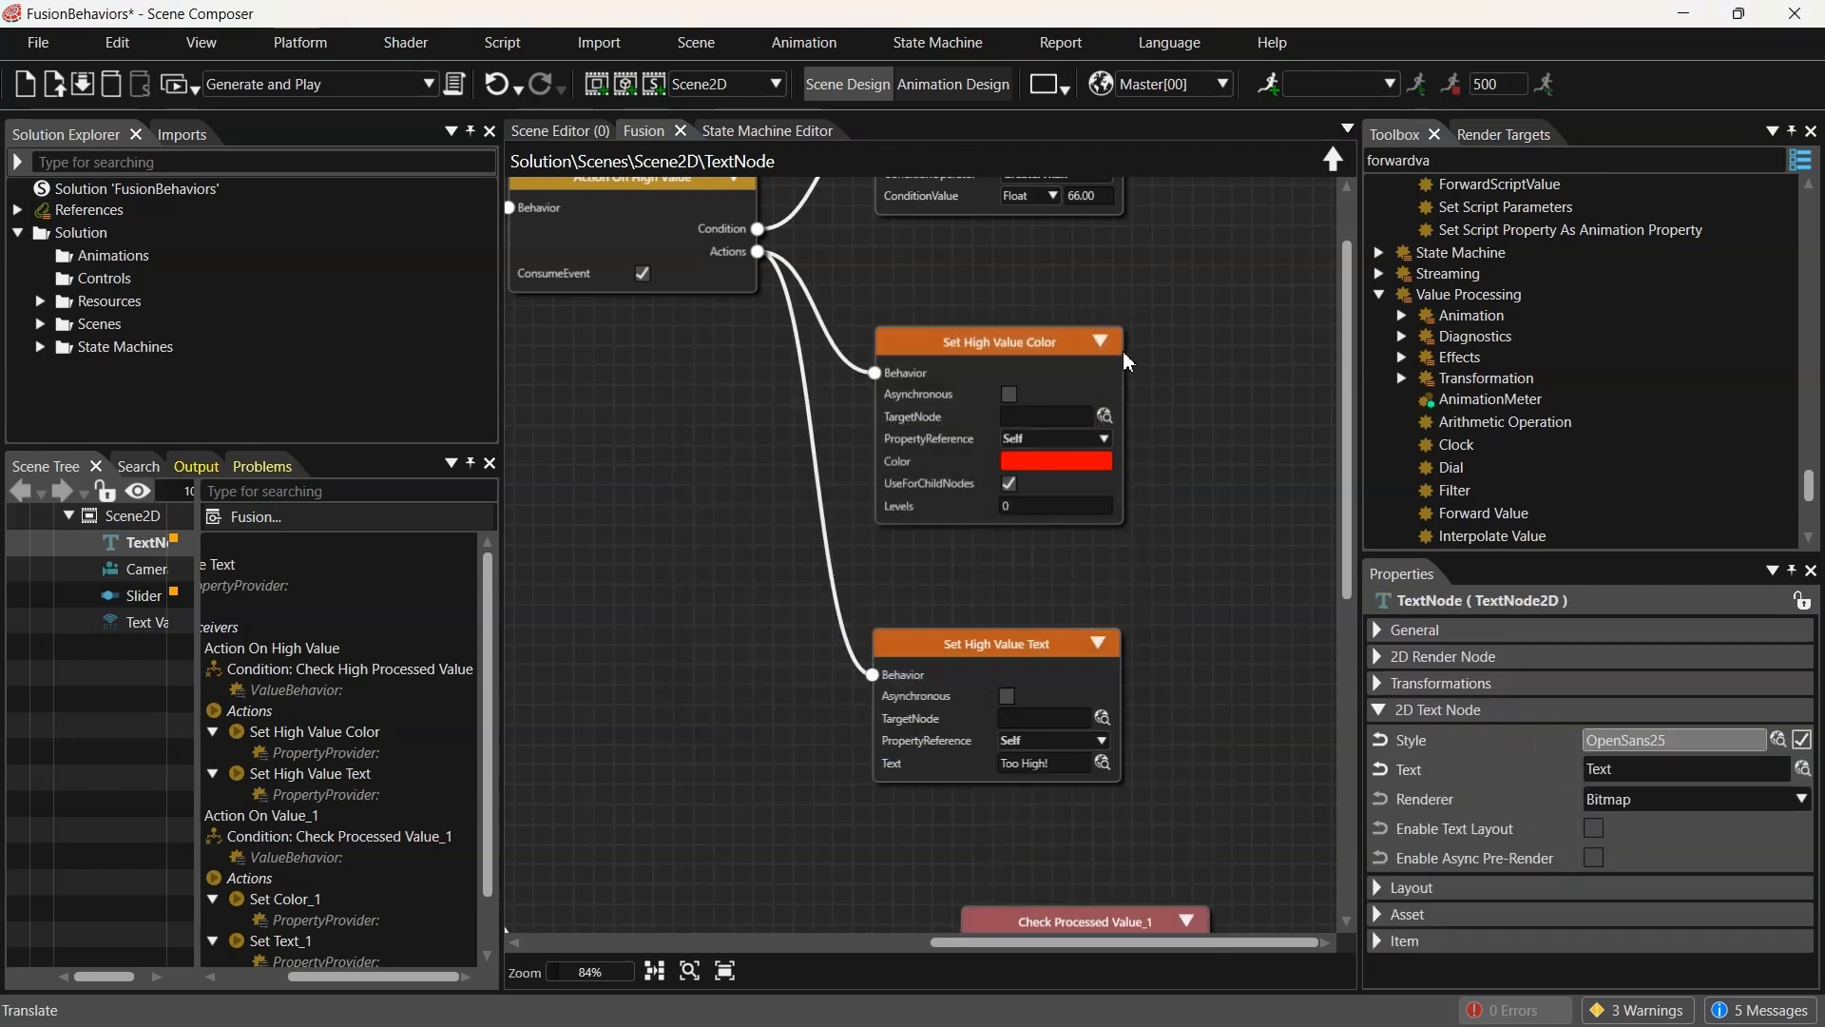
Rename the Action On Value_1 node of the LowerThan branch to "Action On Low Value"
scroll(806, 304, down, 6)
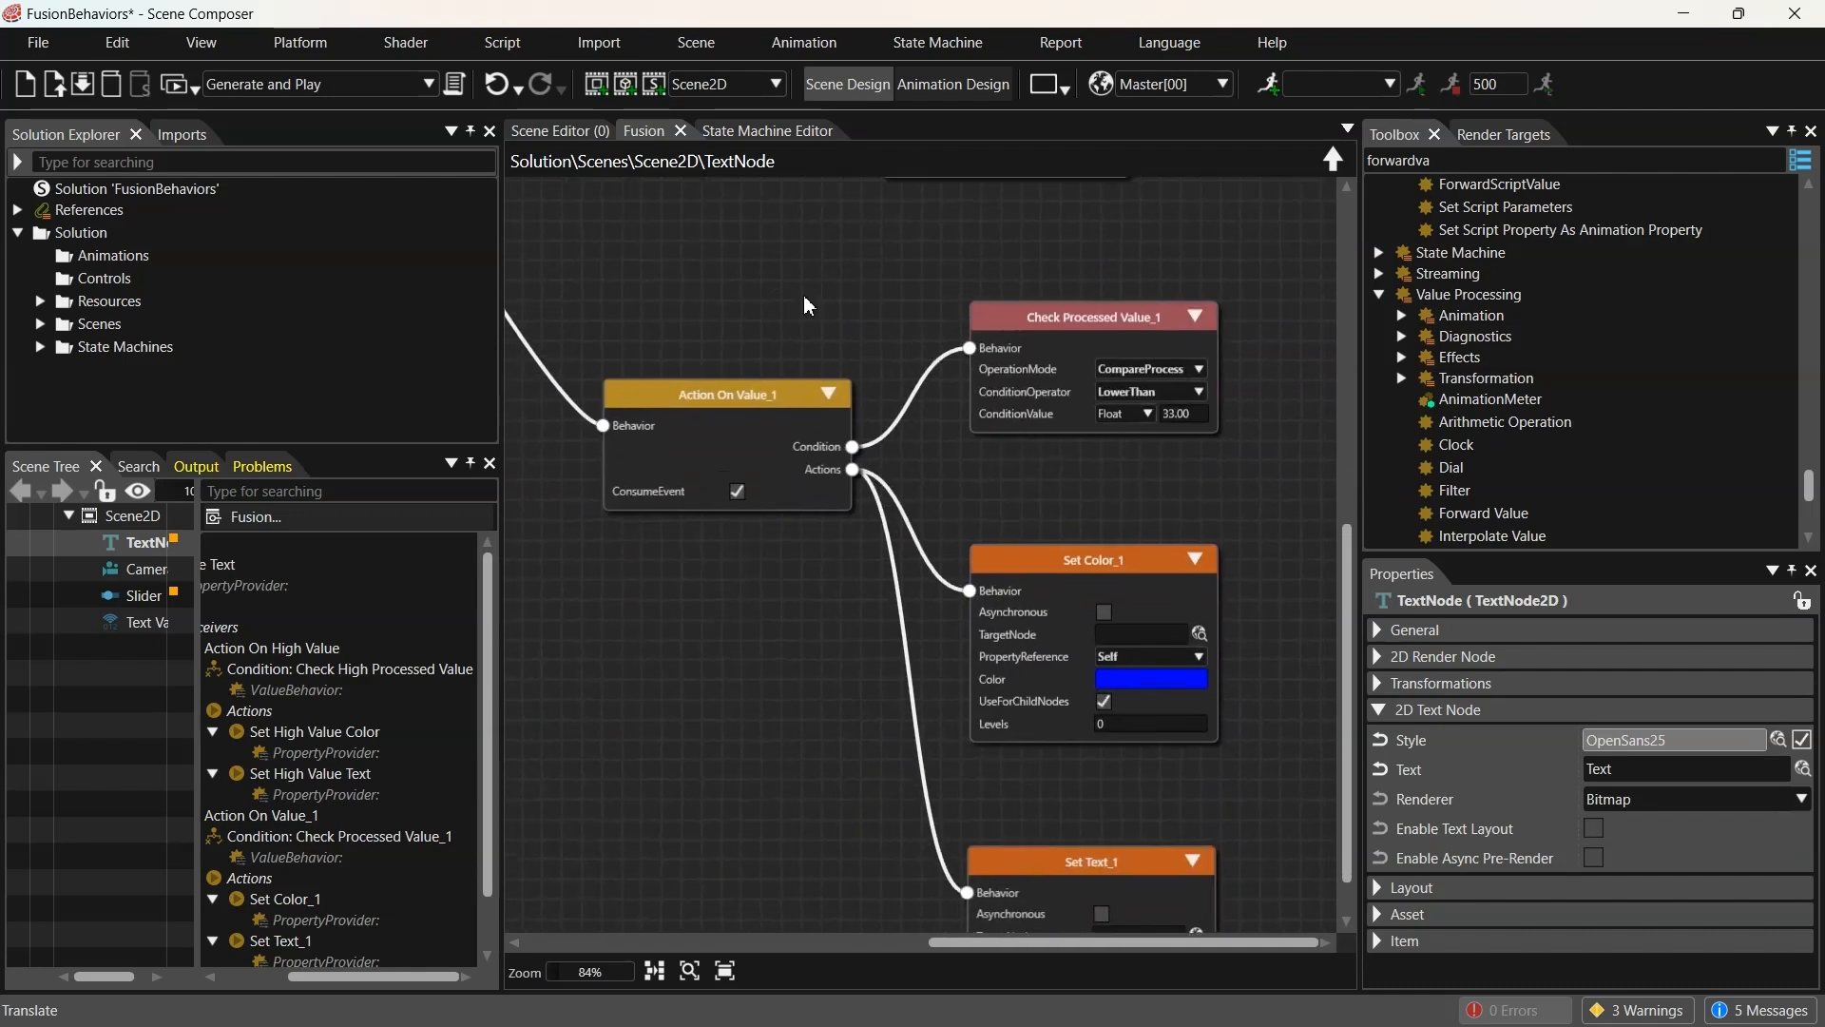
click(814, 402)
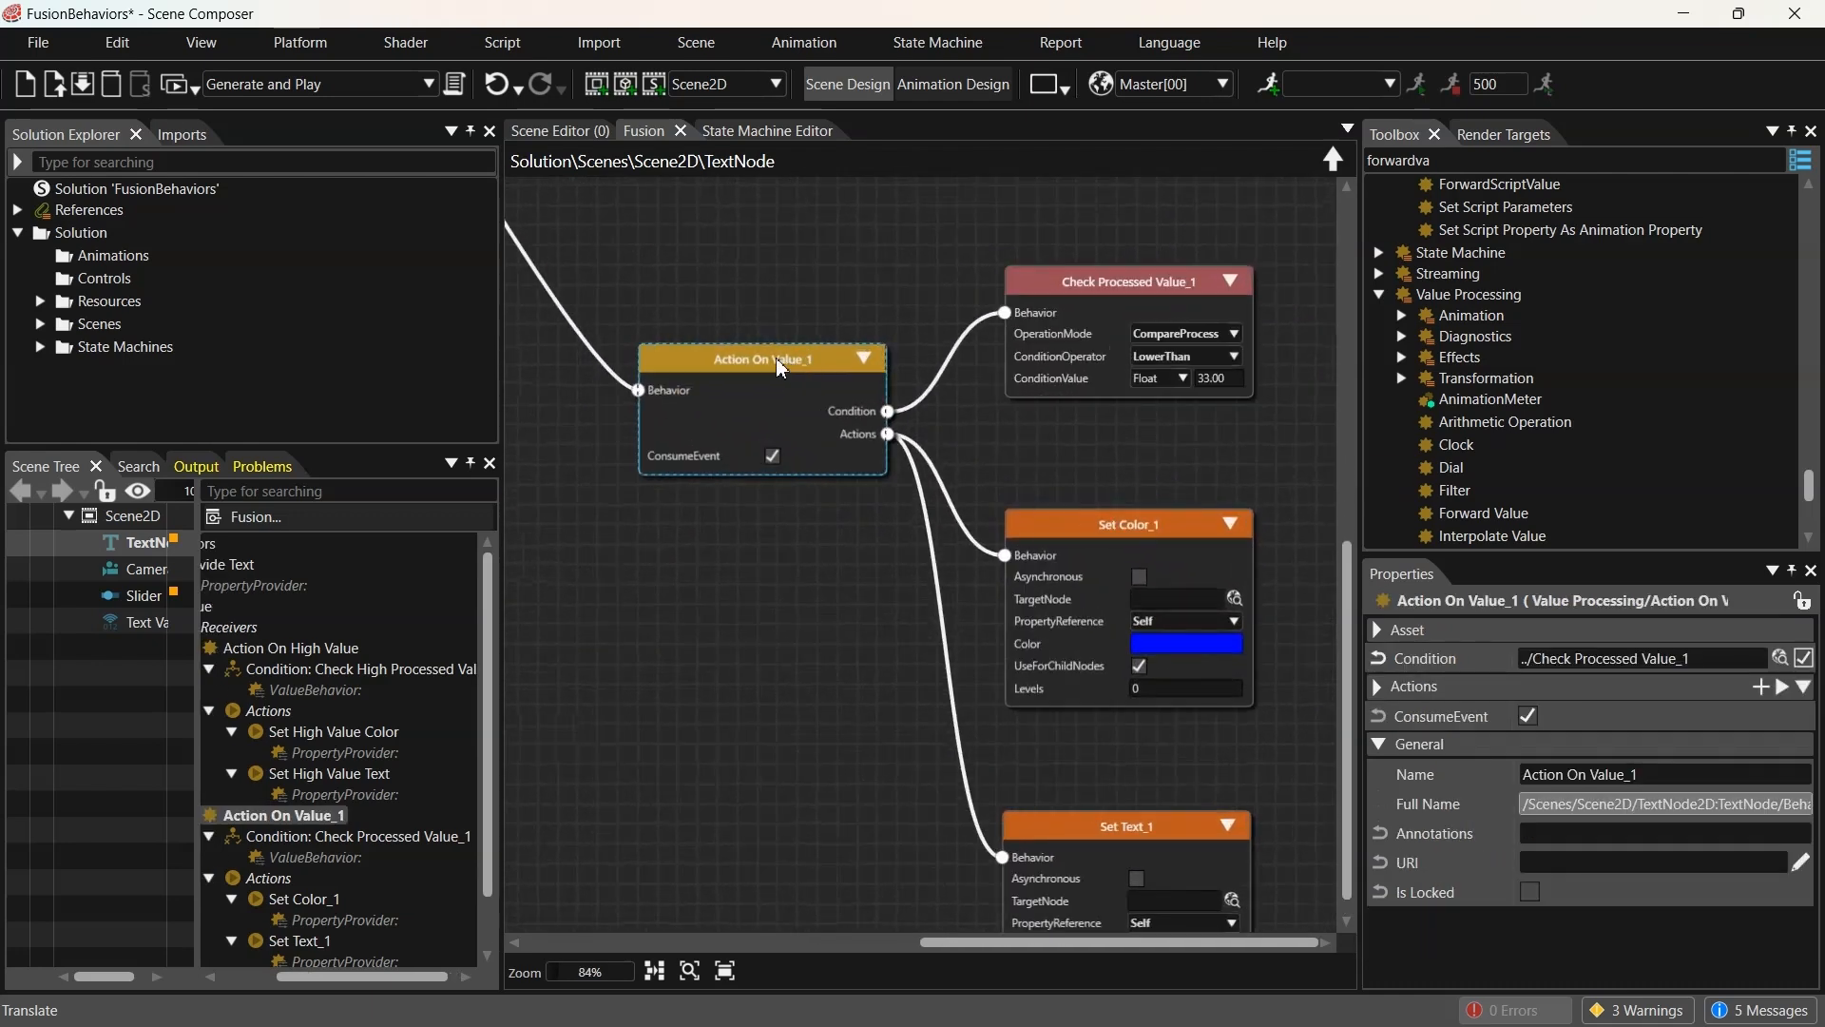
right_click(775, 357)
click(901, 597)
key(End)
key(BackSpace)
key(BackSpace)
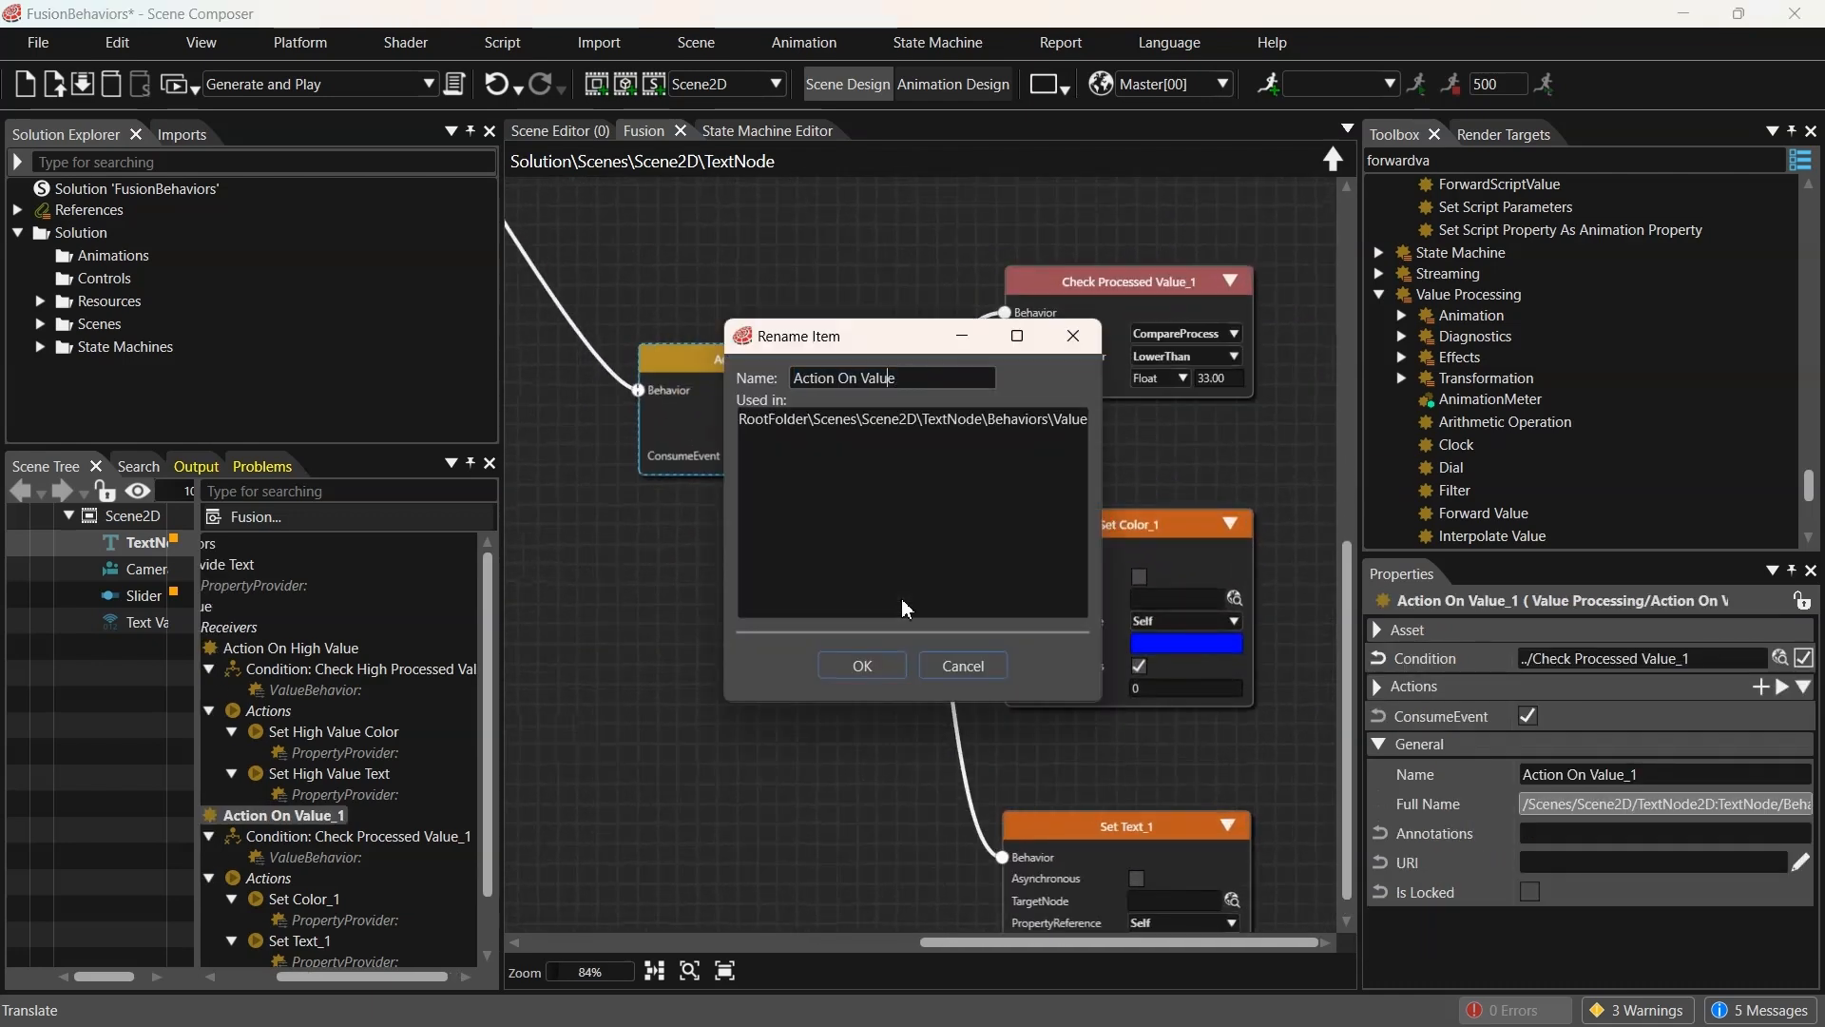
key(ctrl+Left)
text(Low)
key(Return)
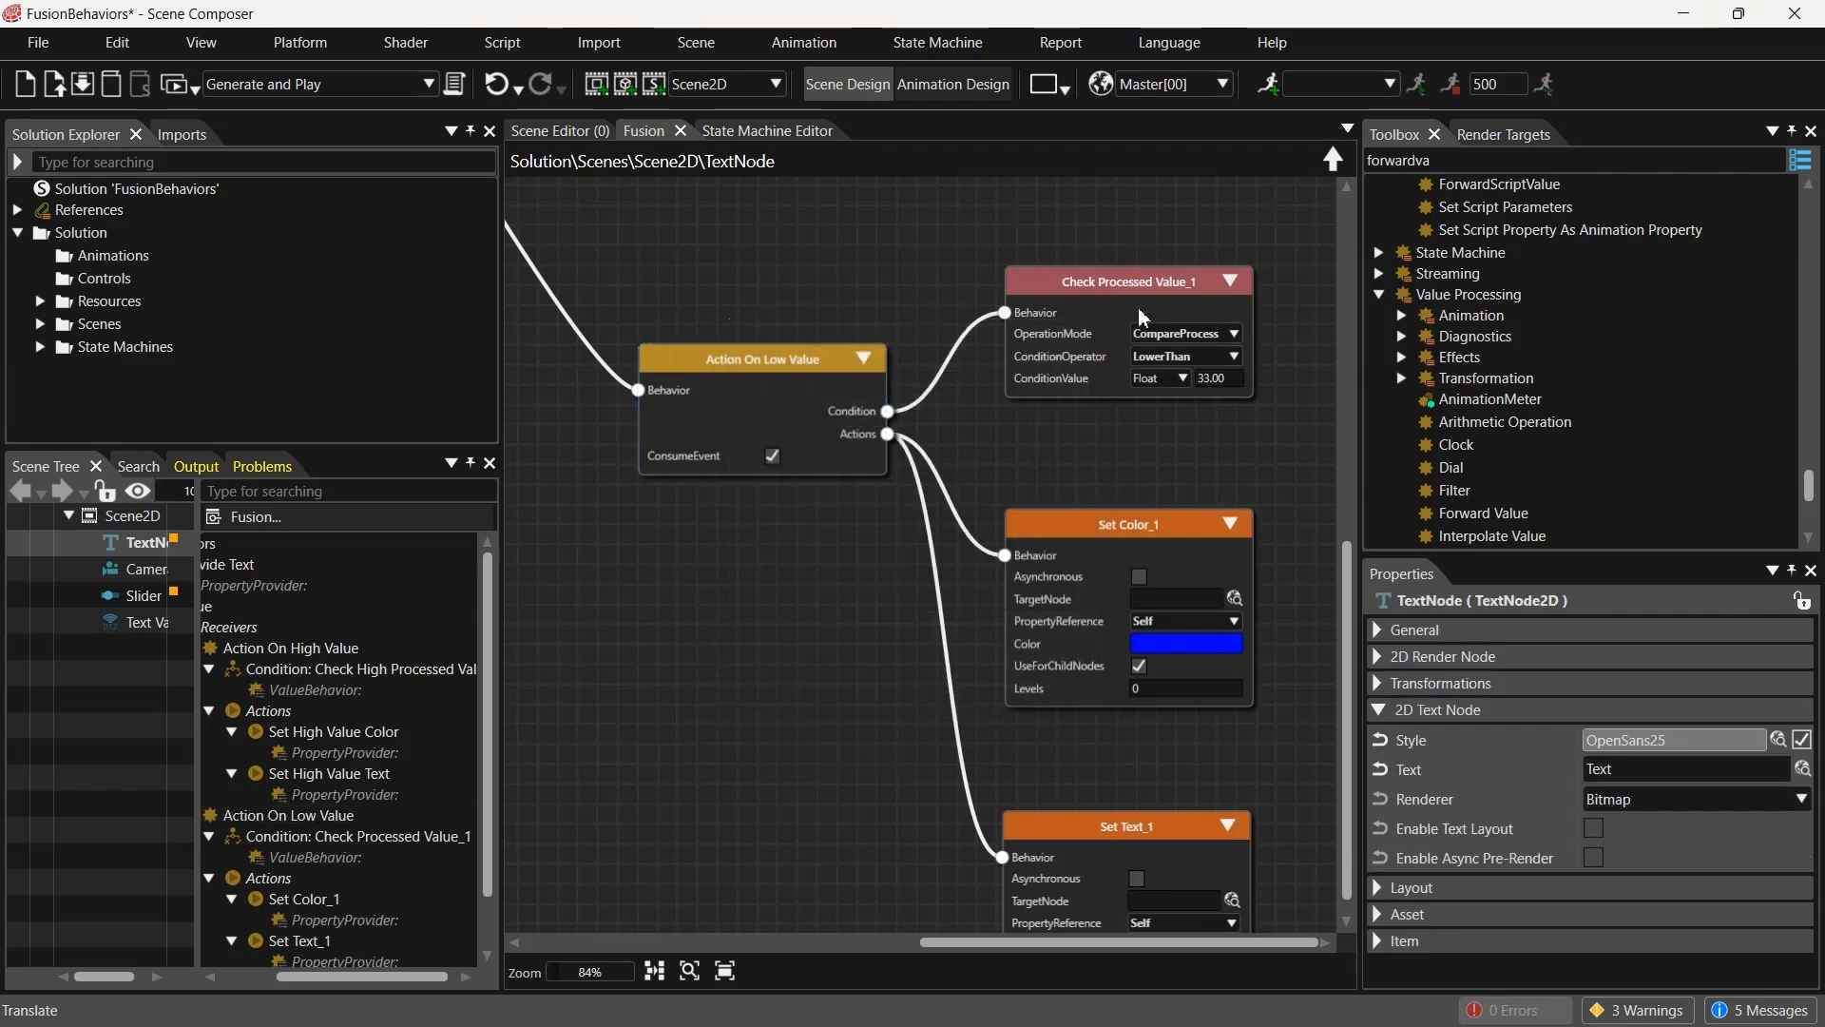
Rename the Check Processed Value_1 condition node to "Check Low Processed Value"
right_click(1131, 283)
click(1190, 522)
key(End)
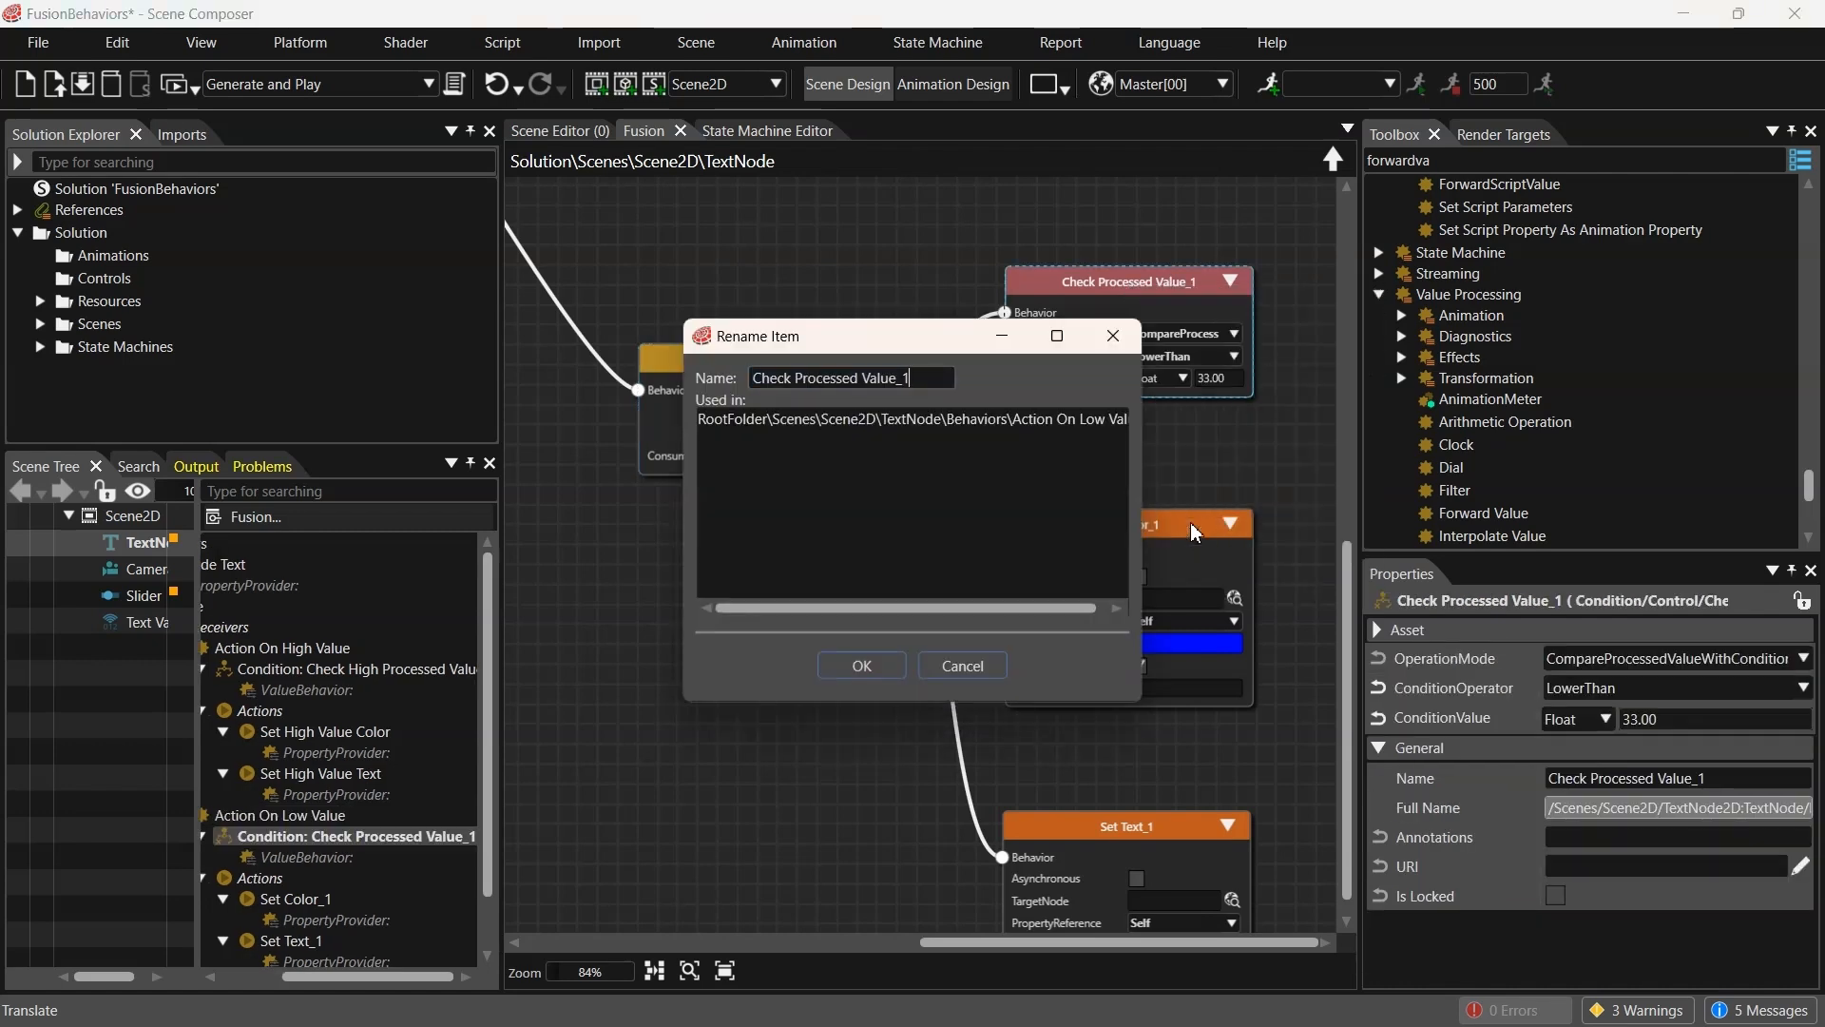
text(Low)
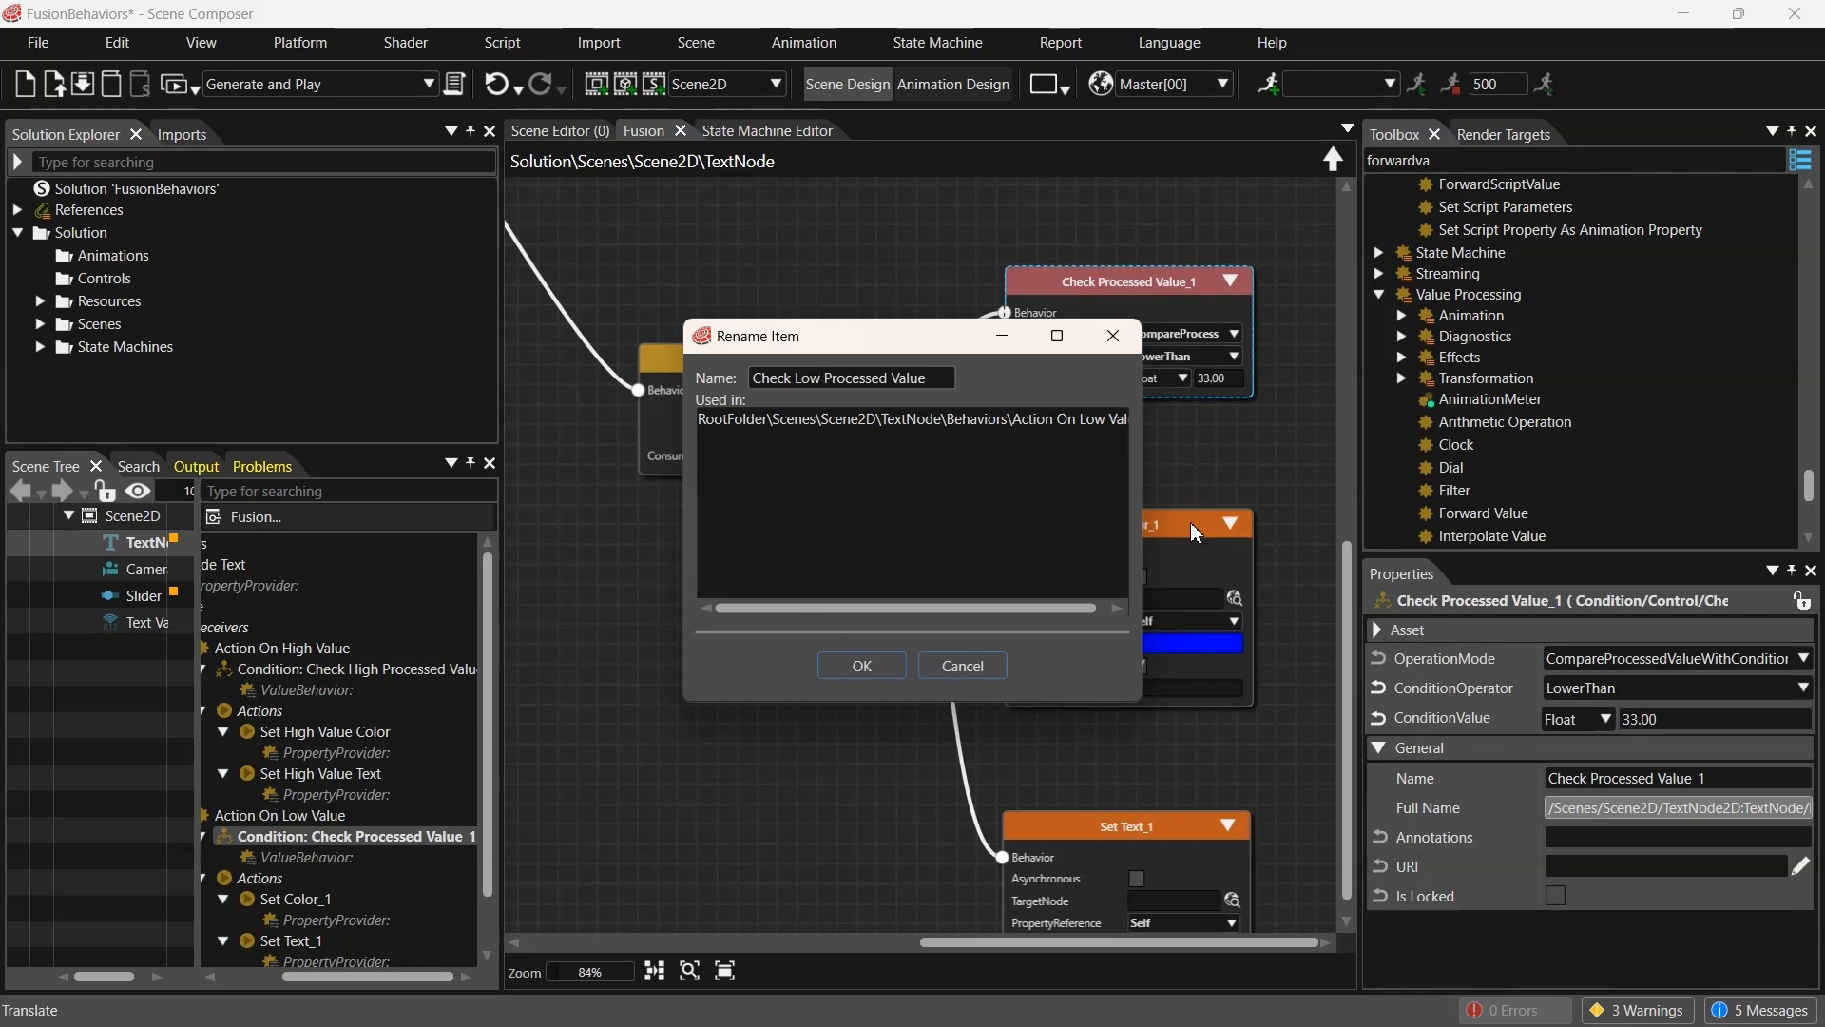
key(Return)
Rename the blue Set Color_1 node to "Set Low Value Color"
click(1183, 522)
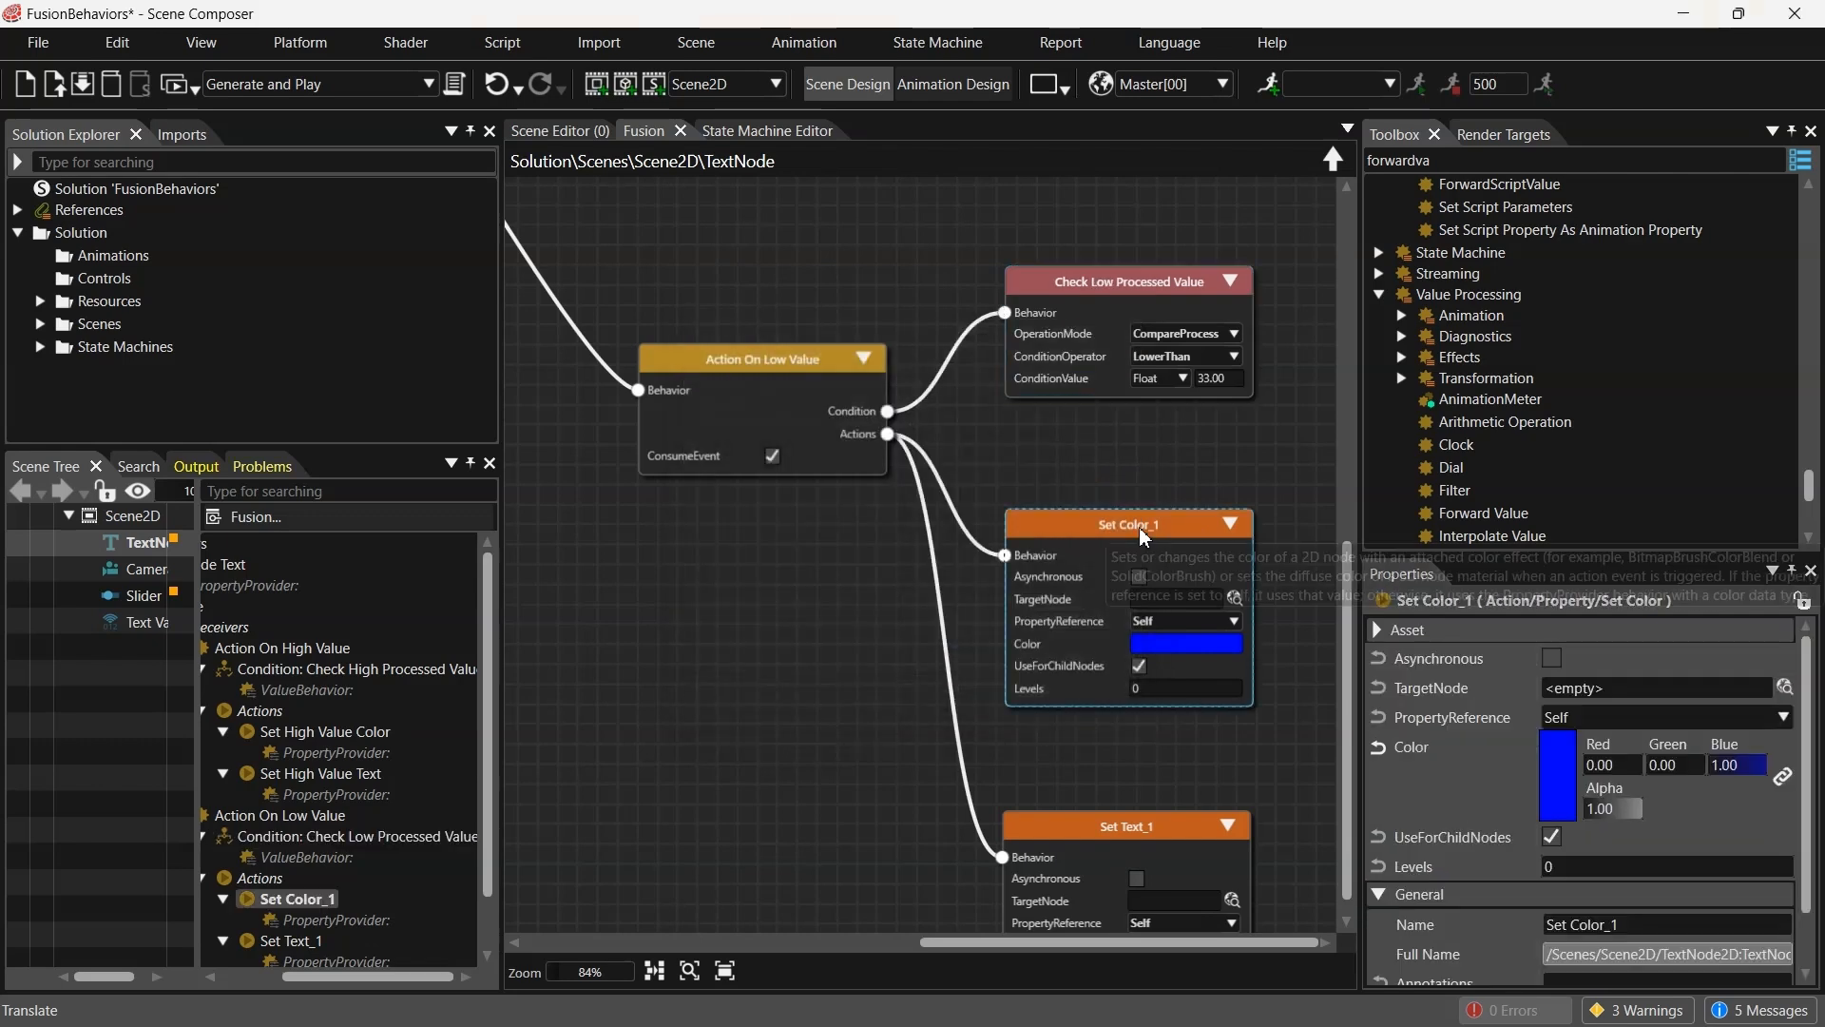
right_click(1140, 528)
click(1268, 779)
key(End)
key(BackSpace)
key(BackSpace)
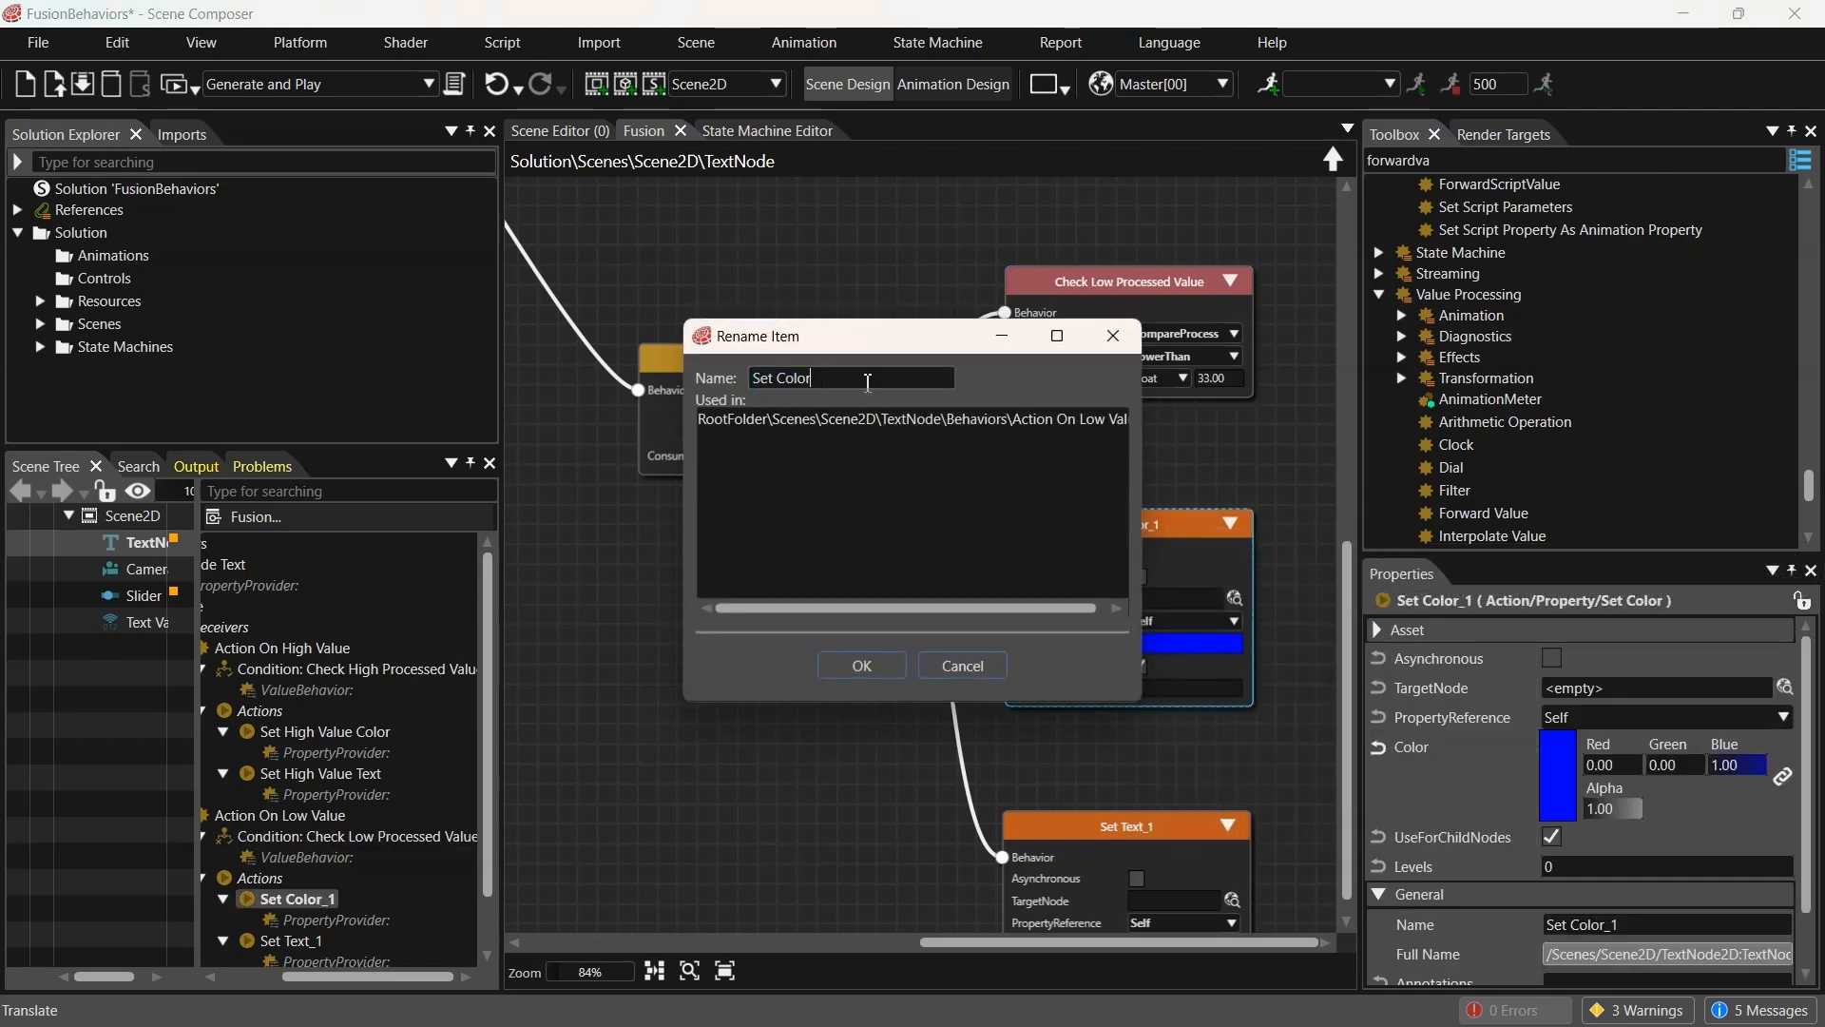
key(ctrl+Left)
text(Low Value)
key(Return)
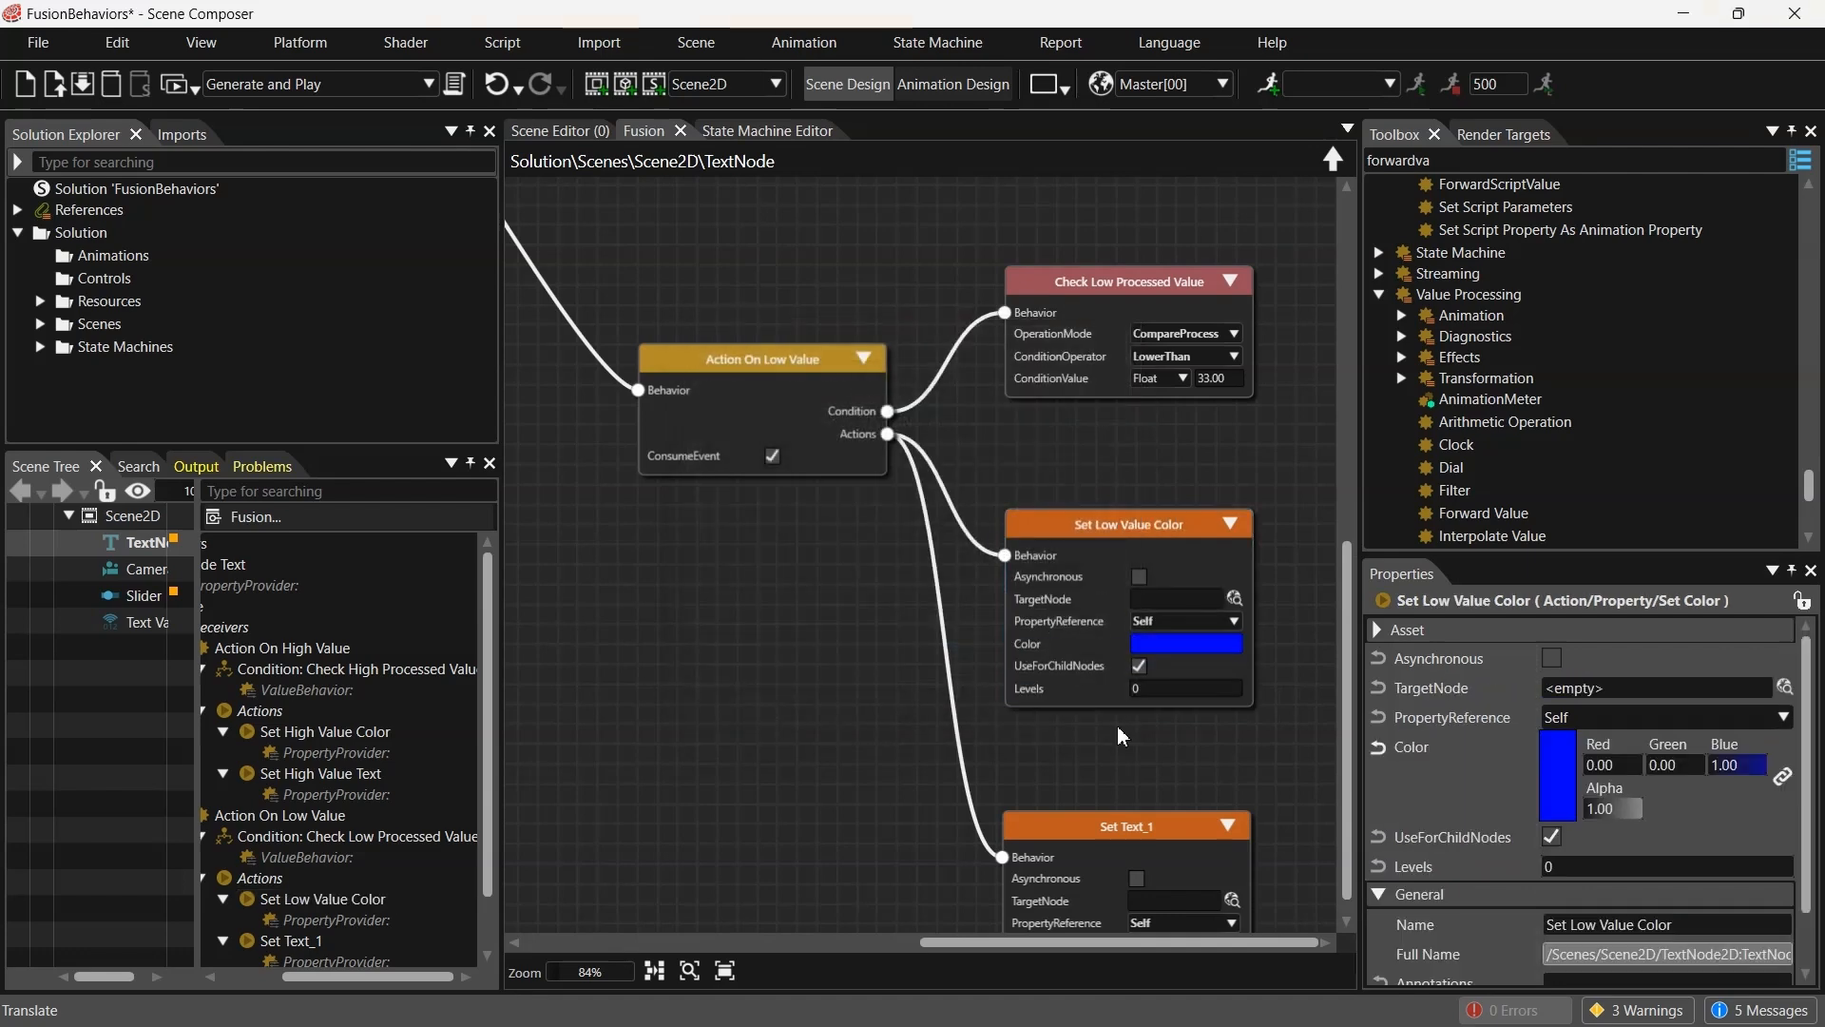
Rename the Set Text_1 node of the low-value branch to "Set Low Value Text"
click(1125, 828)
right_click(1125, 829)
click(1172, 753)
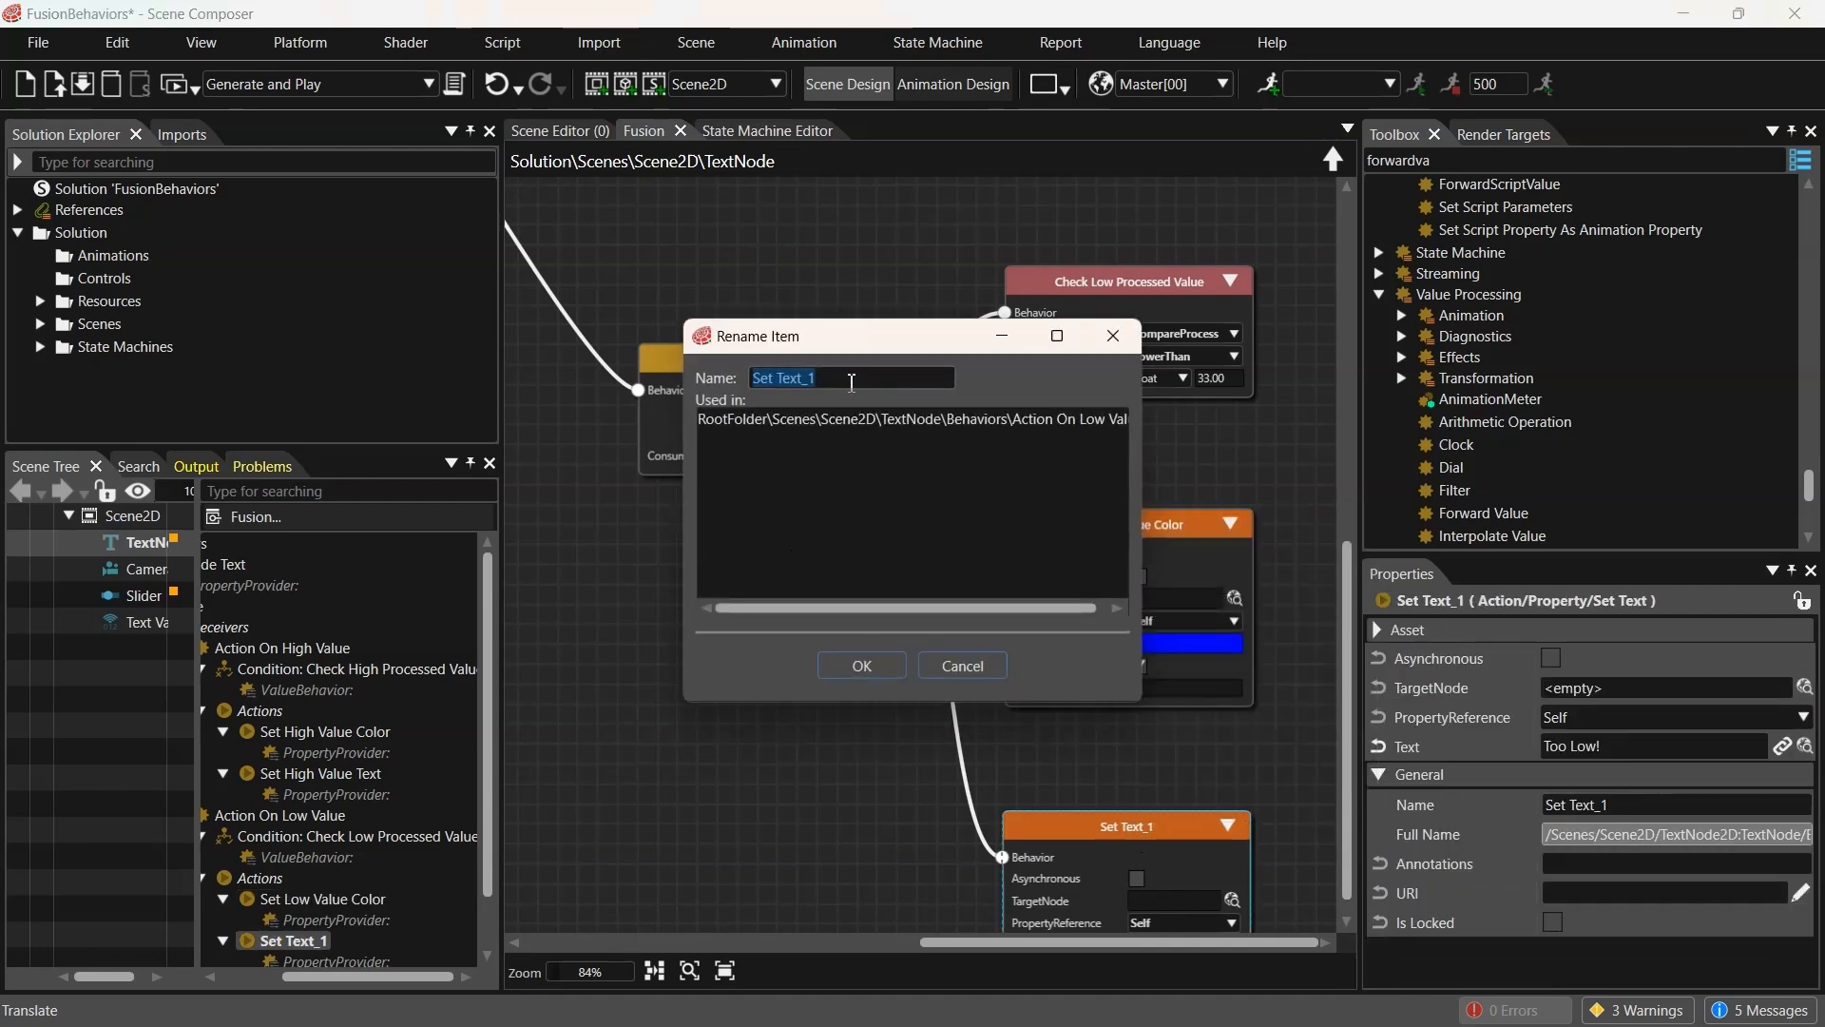
key(End)
key(BackSpace)
key(BackSpace)
key(ctrl+Left)
text(Low )
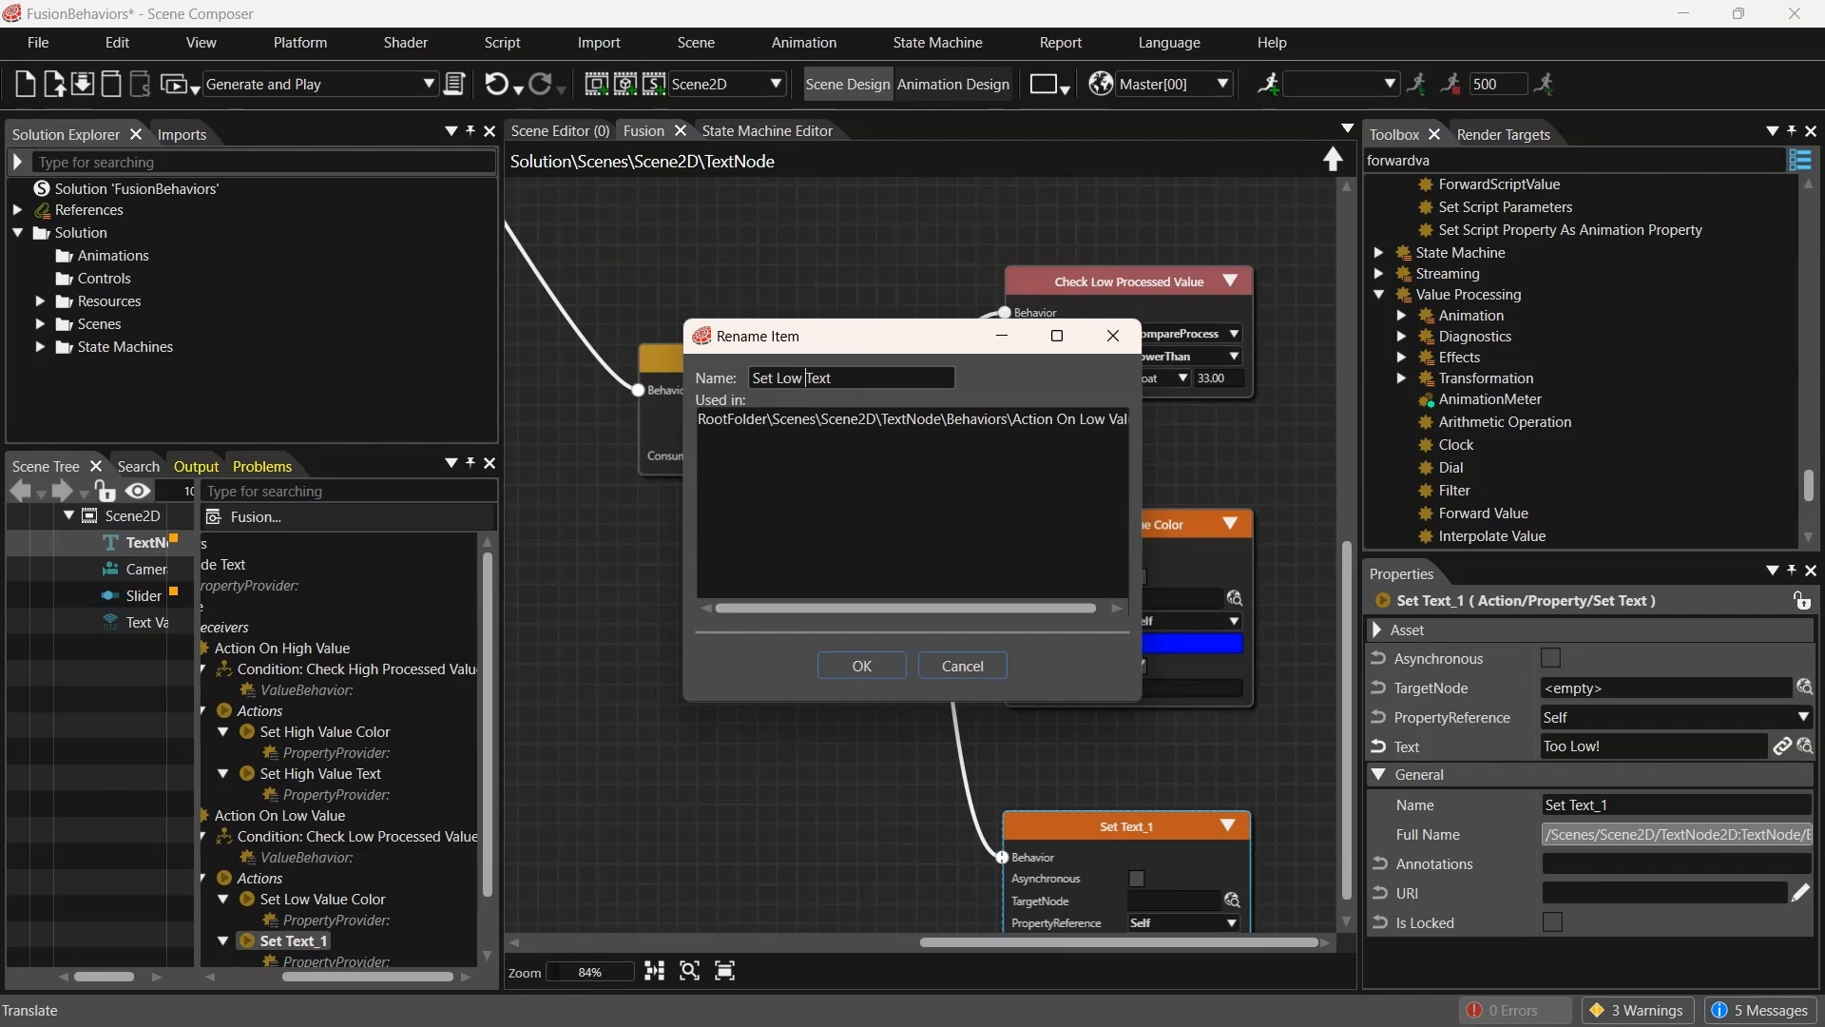
text(Value)
key(Return)
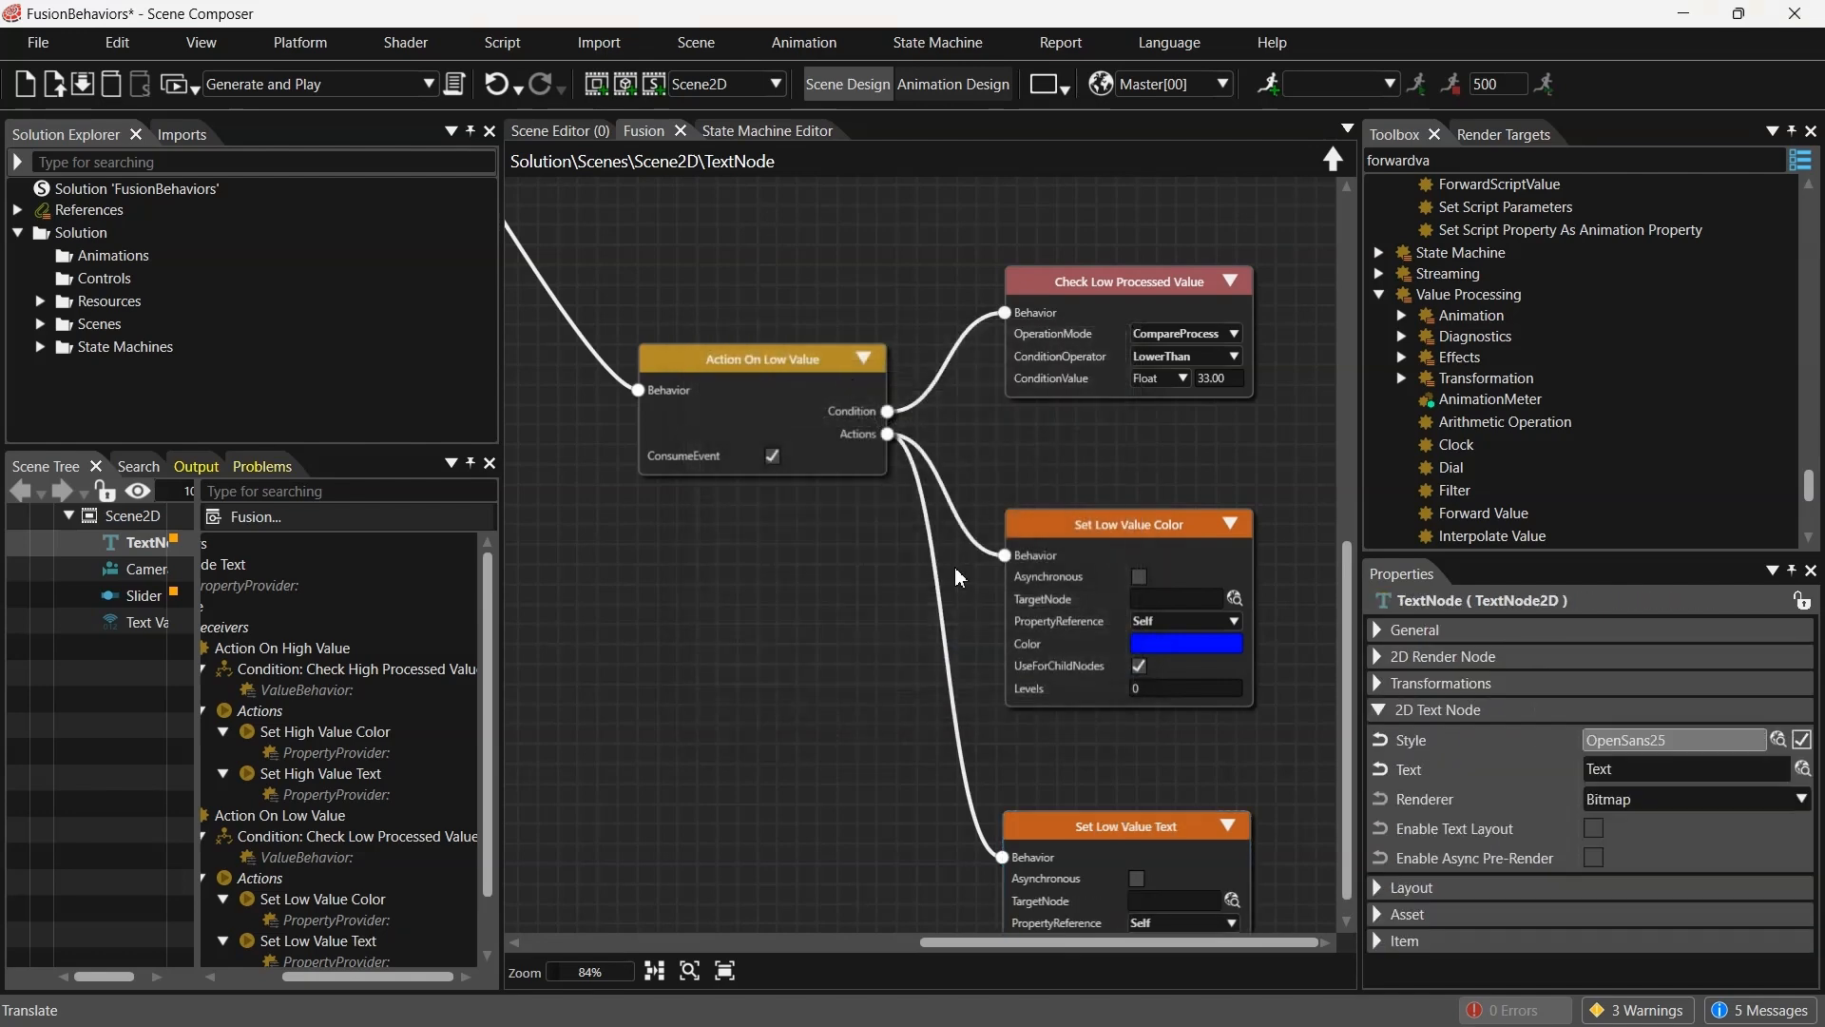
Move the four nodes of the low-value branch together so they line up beneath the high-value branch
scroll(954, 566, down, 5)
scroll(1058, 334, down, 5)
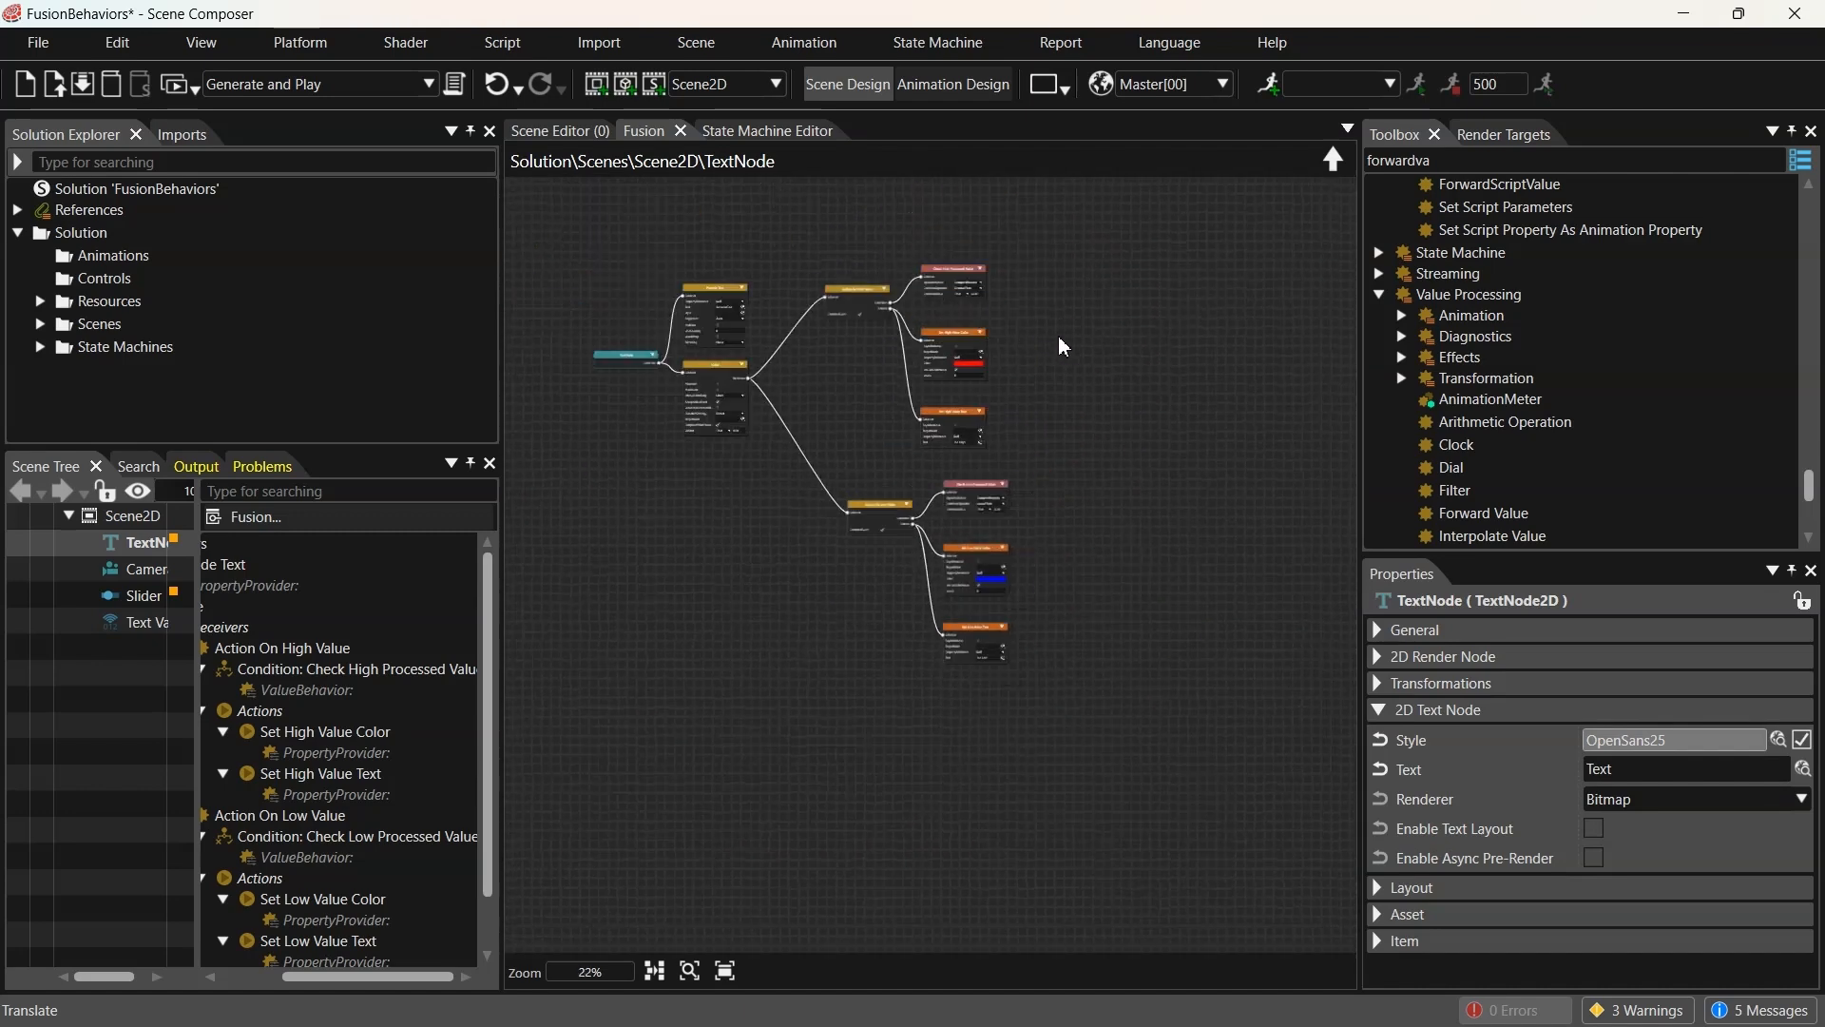
scroll(952, 445, up, 4)
scroll(971, 480, up, 1)
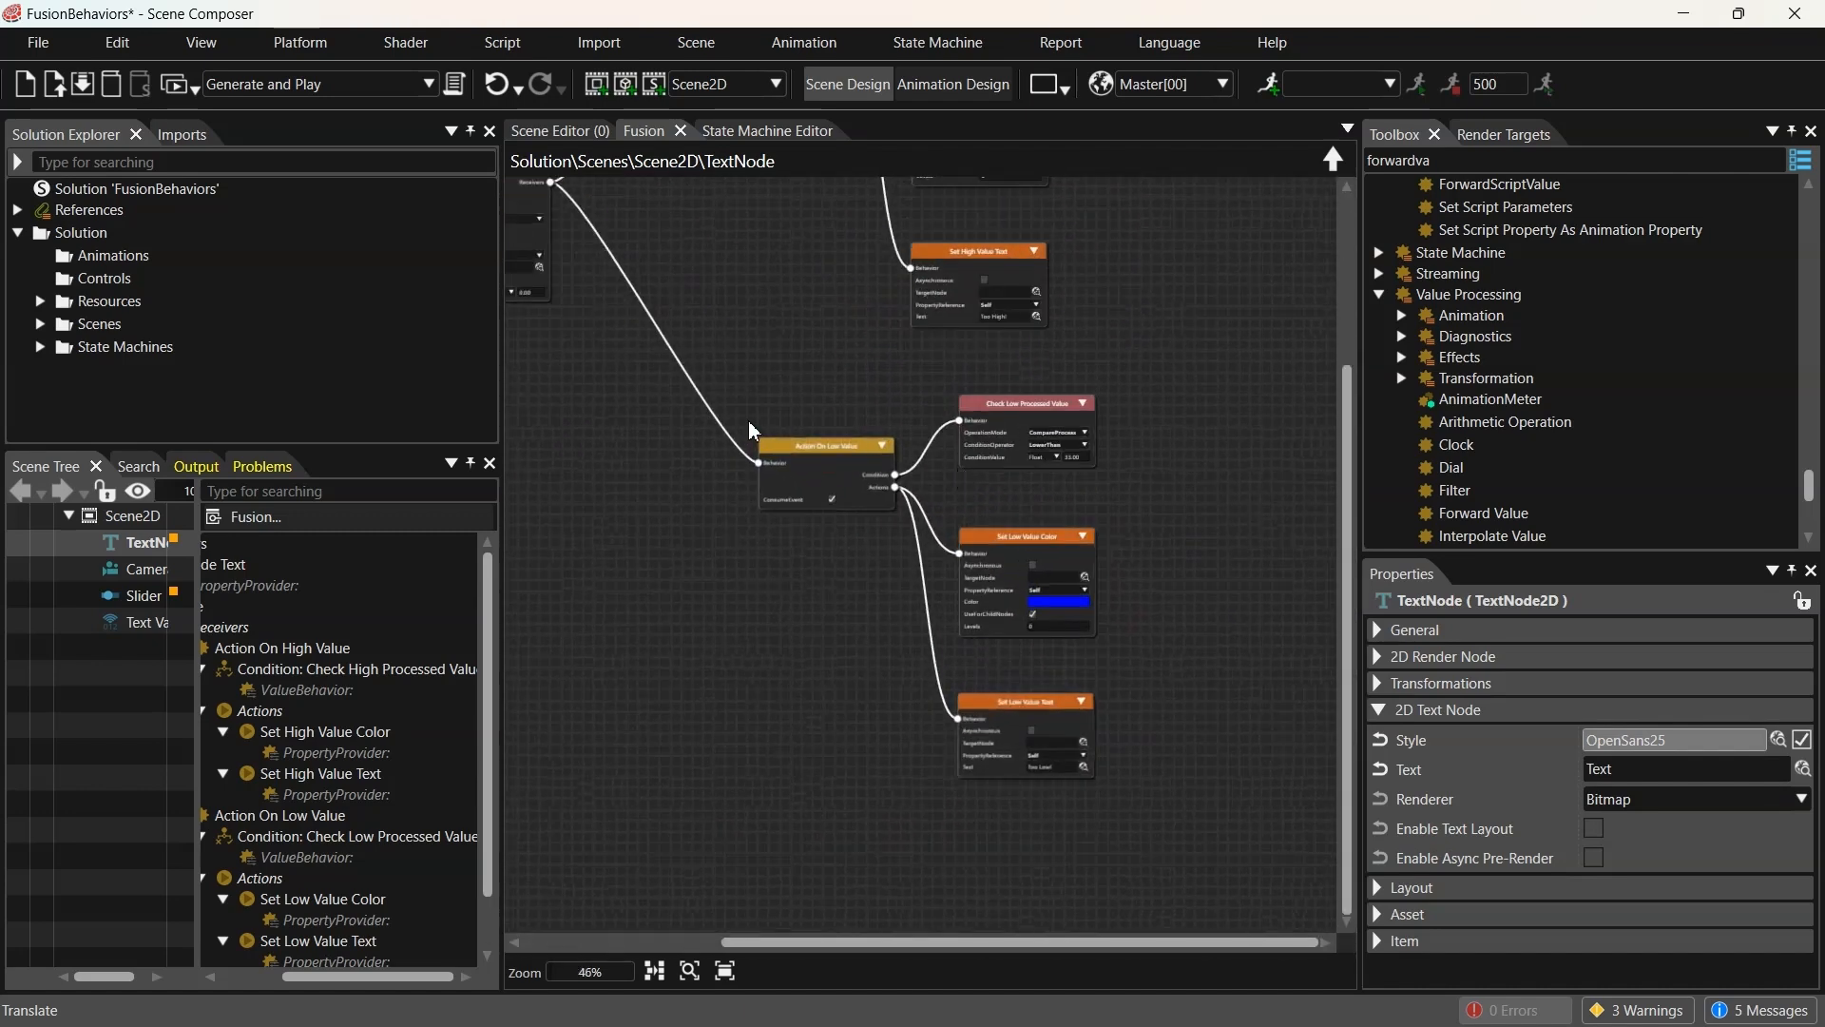
drag(703, 390, 1183, 824)
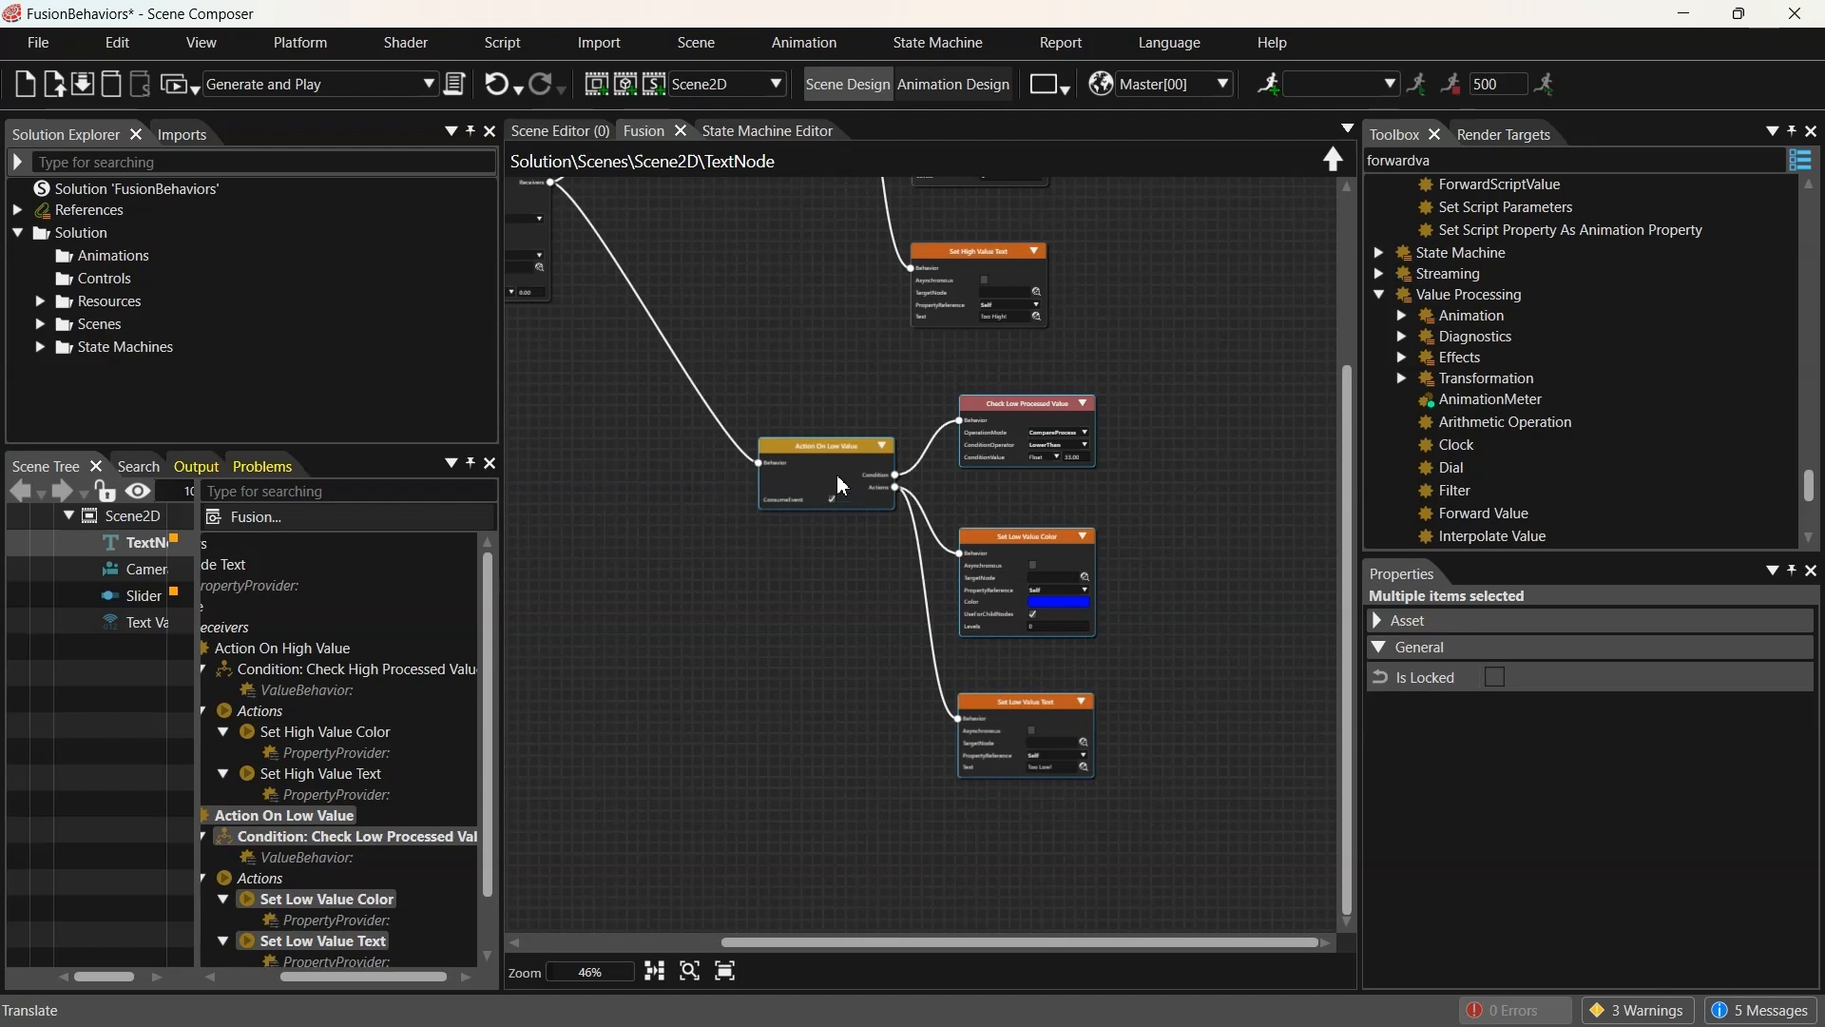
drag(844, 484, 795, 478)
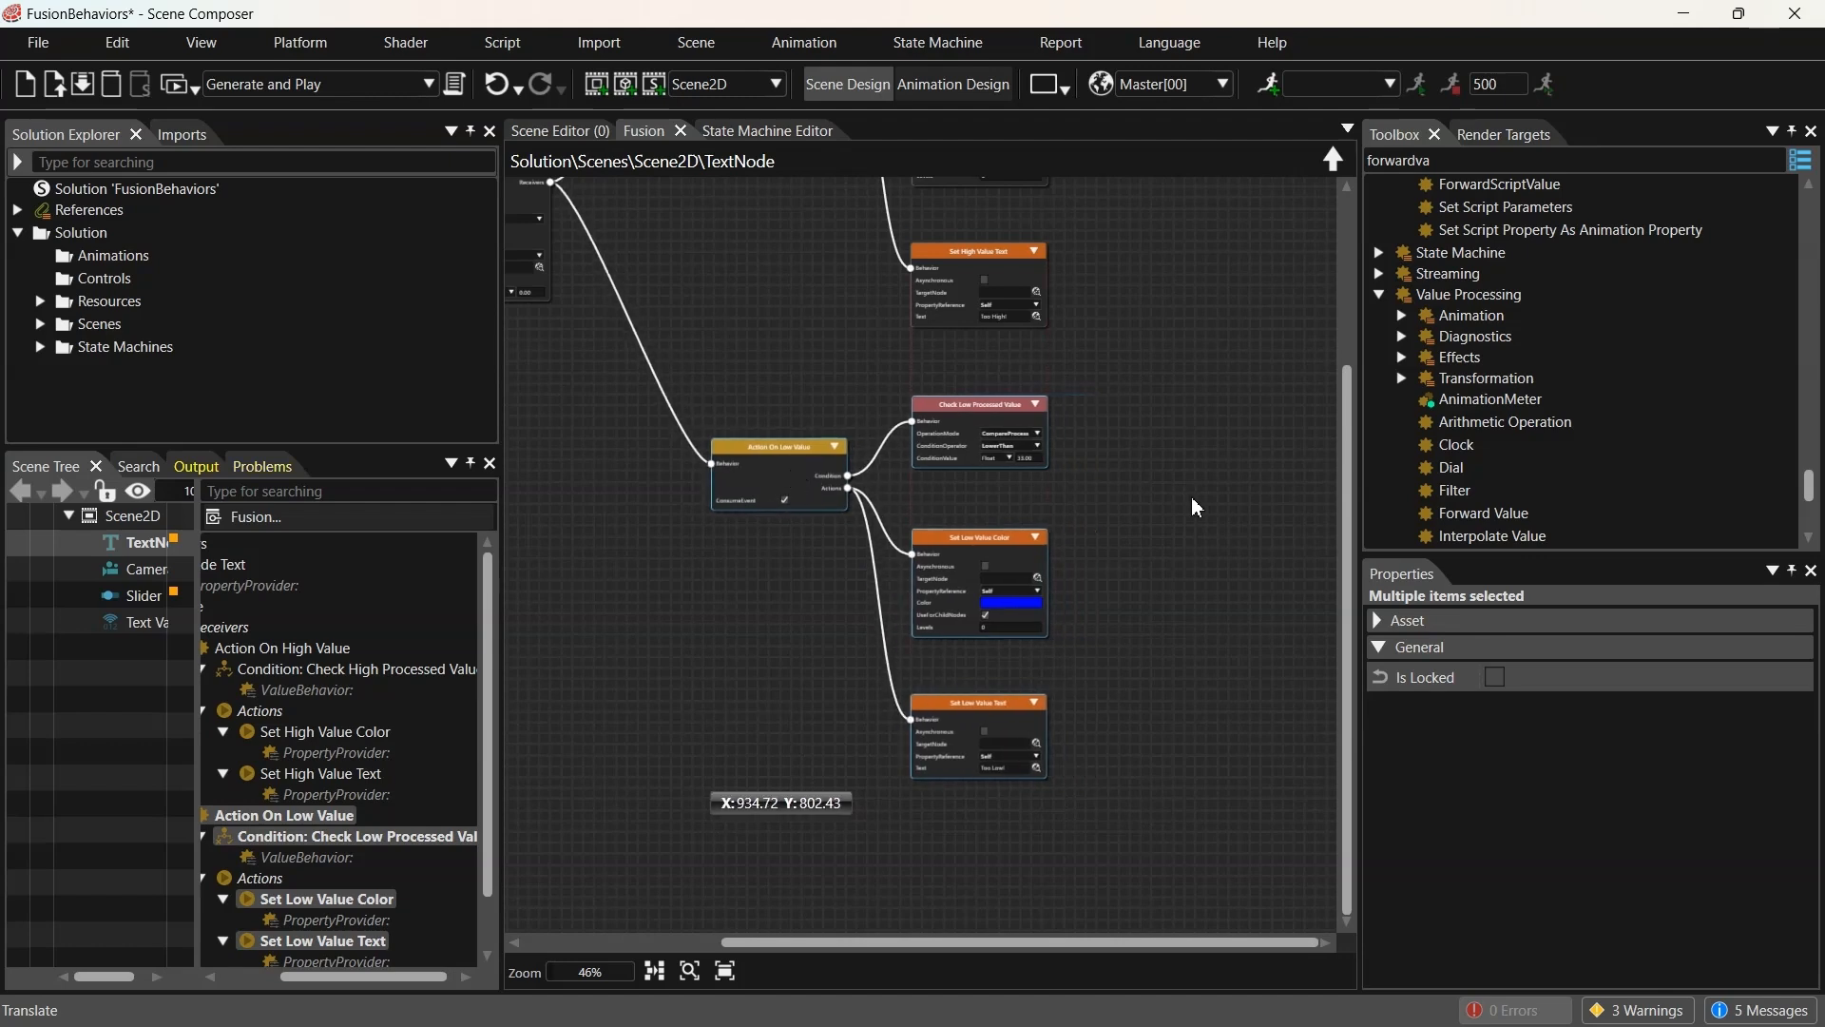
scroll(1190, 496, down, 5)
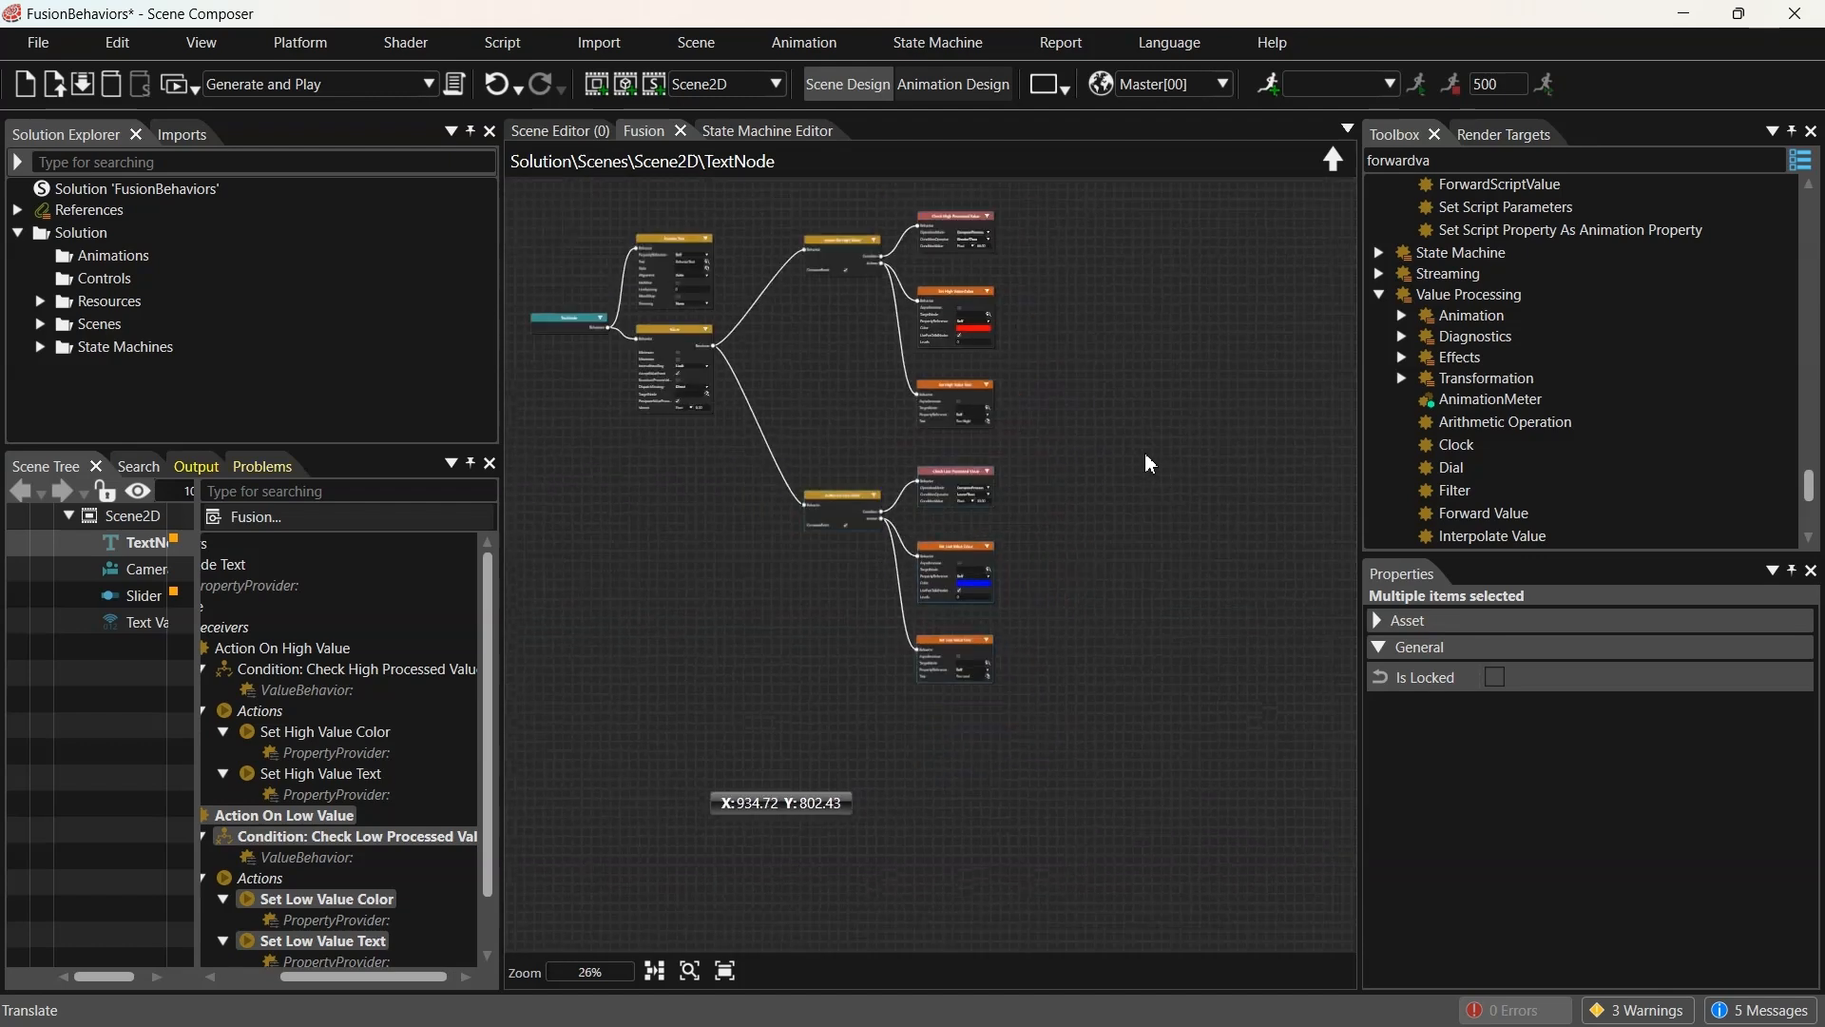
click(1122, 555)
Duplicate the four nodes of the low-value branch and place the copy below the original branch
scroll(1052, 700, up, 2)
scroll(1052, 702, up, 3)
middle_drag(1129, 707, 1128, 554)
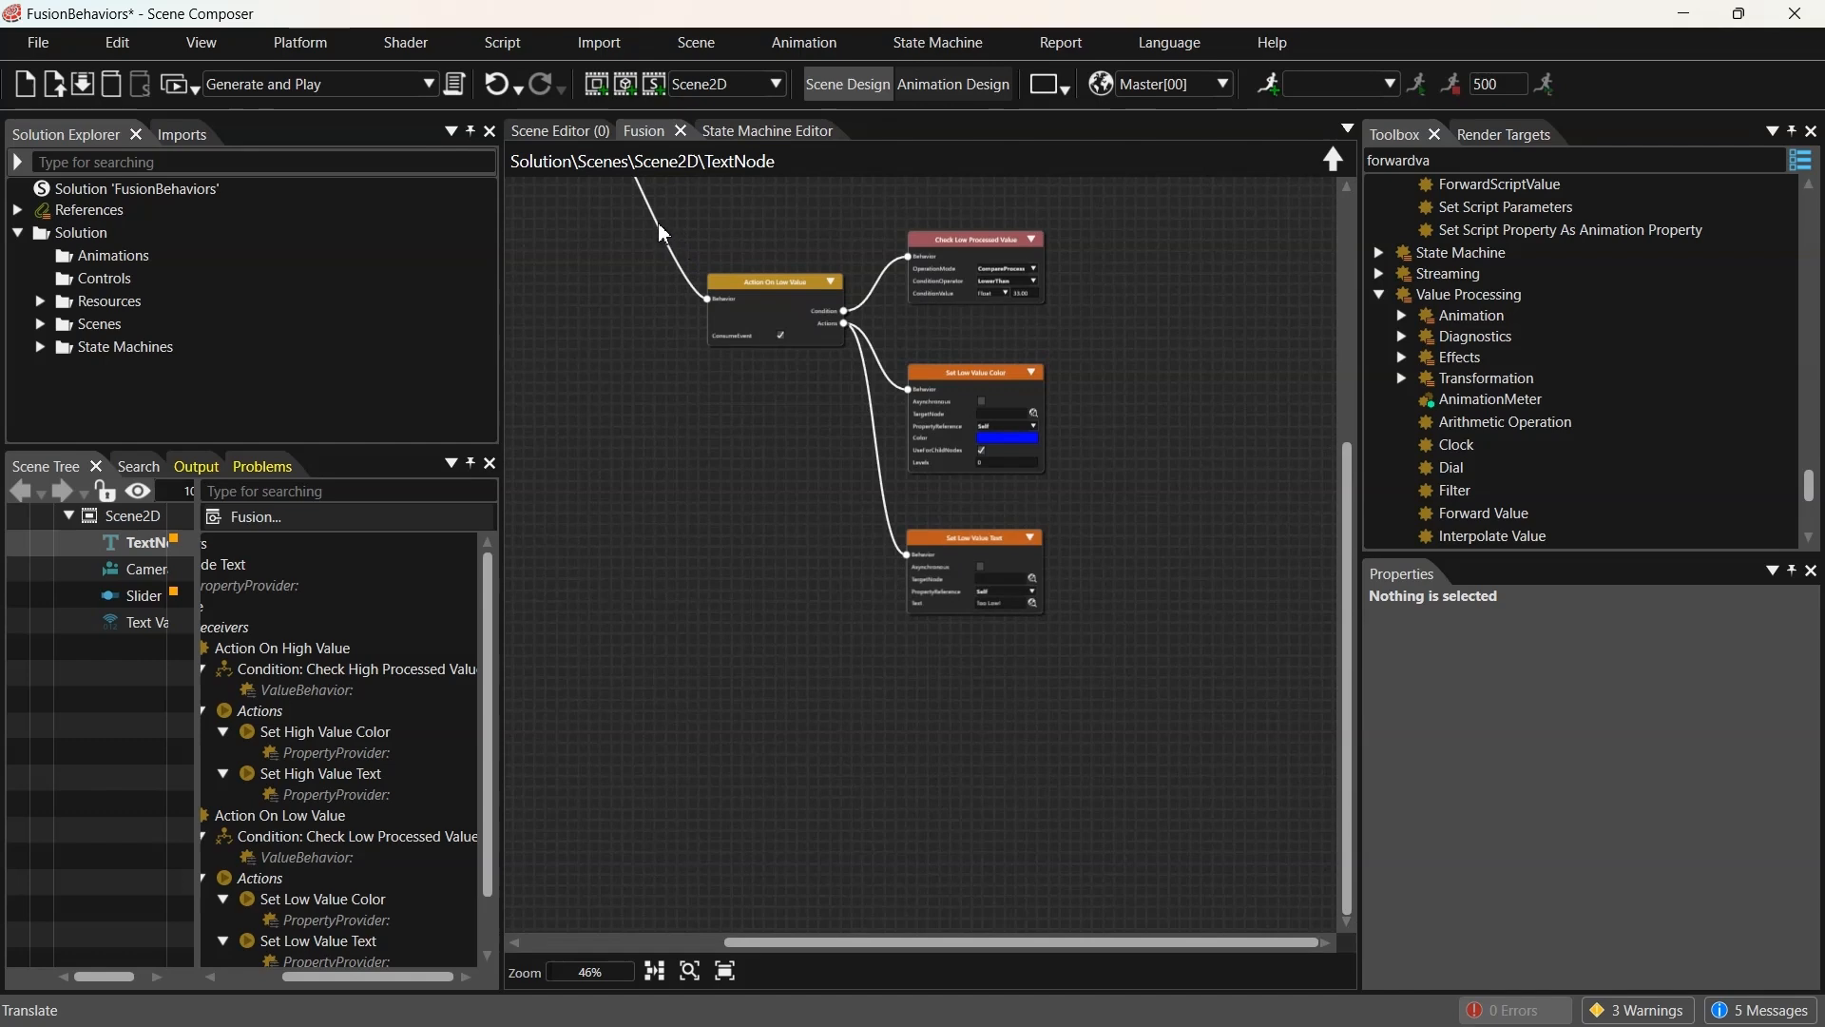
drag(652, 219, 1163, 705)
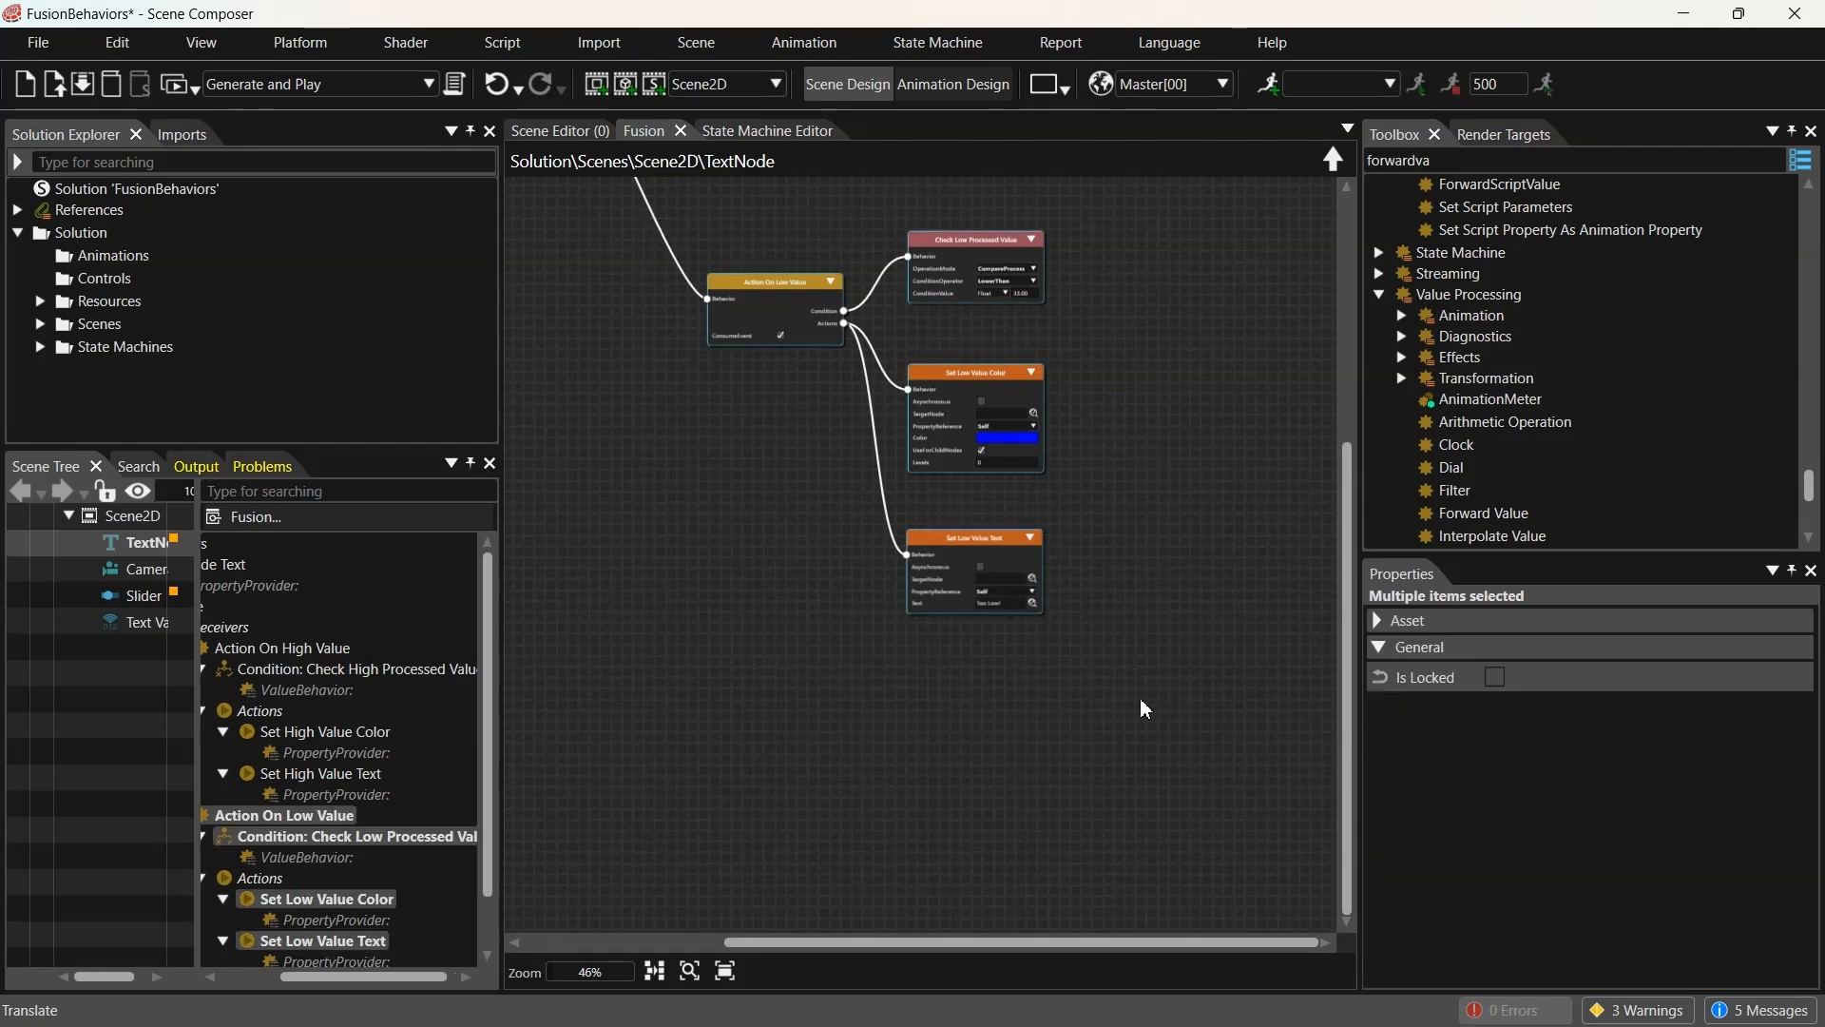
click(742, 756)
key(ctrl+v)
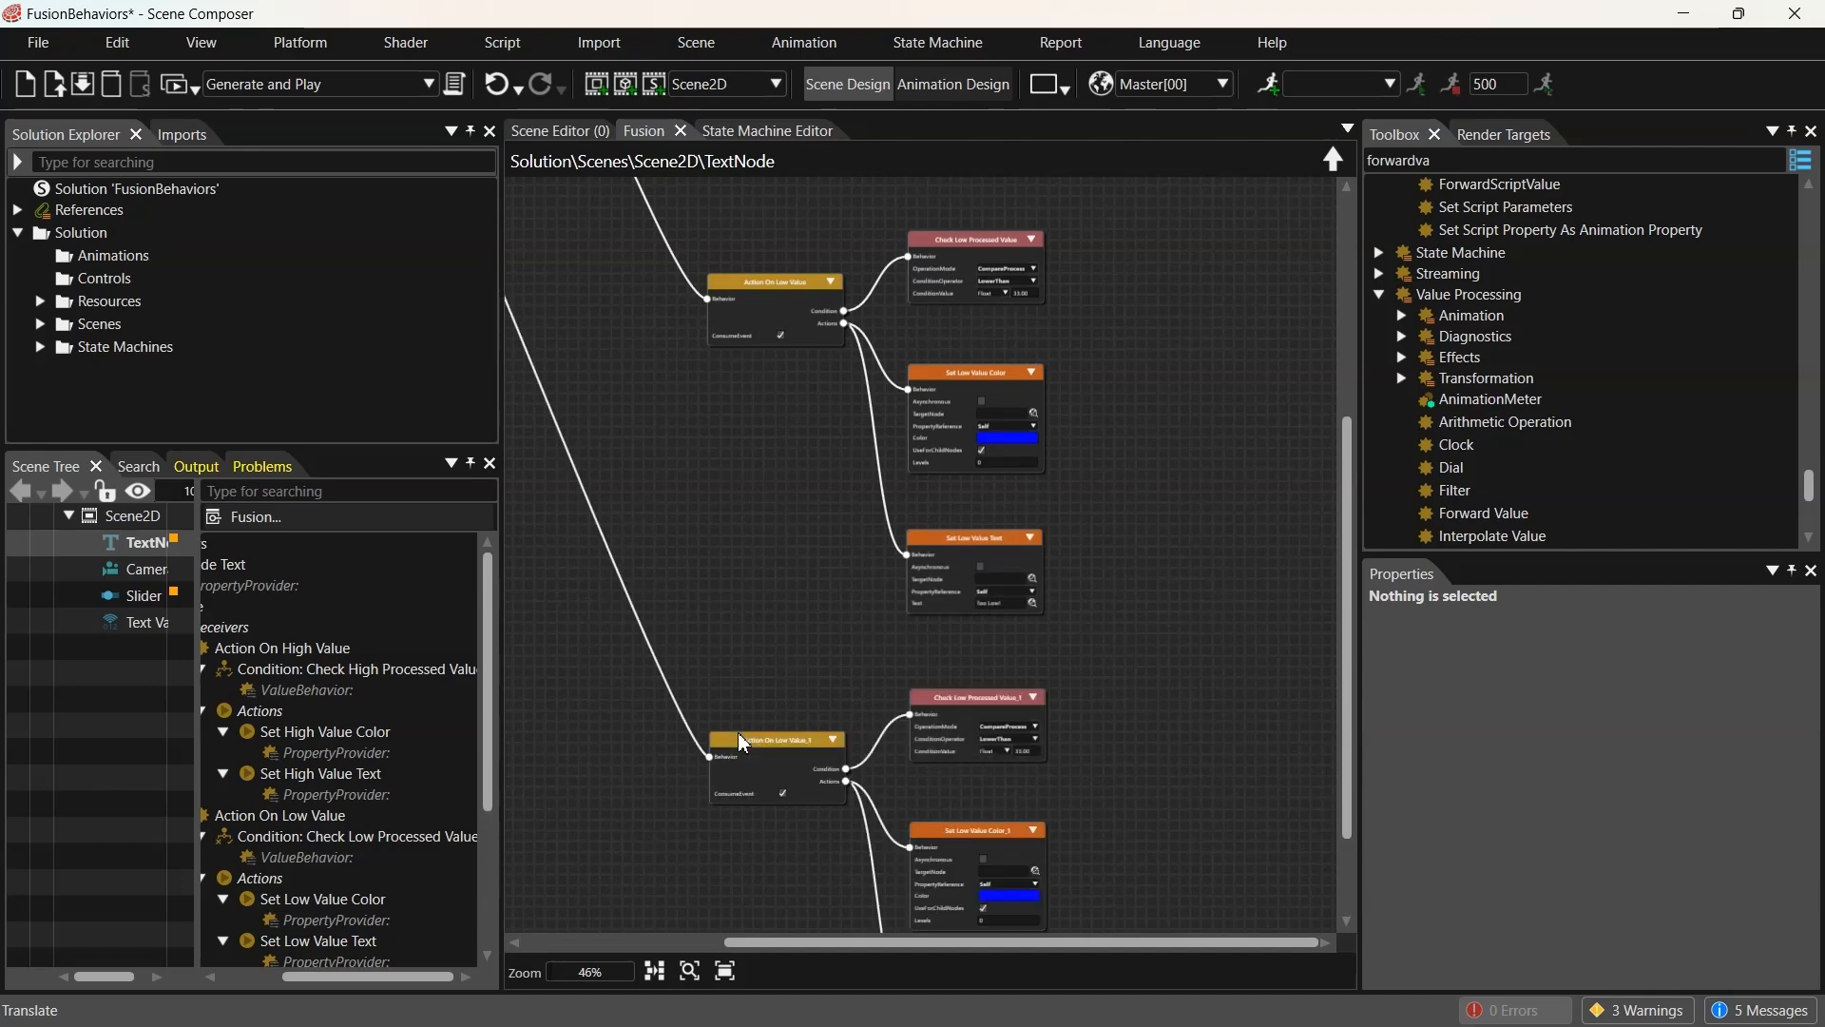
Connect the Receivers output of the value receiver node to the copied Action On Low Value_1 node
scroll(751, 734, down, 4)
middle_drag(787, 552, 875, 622)
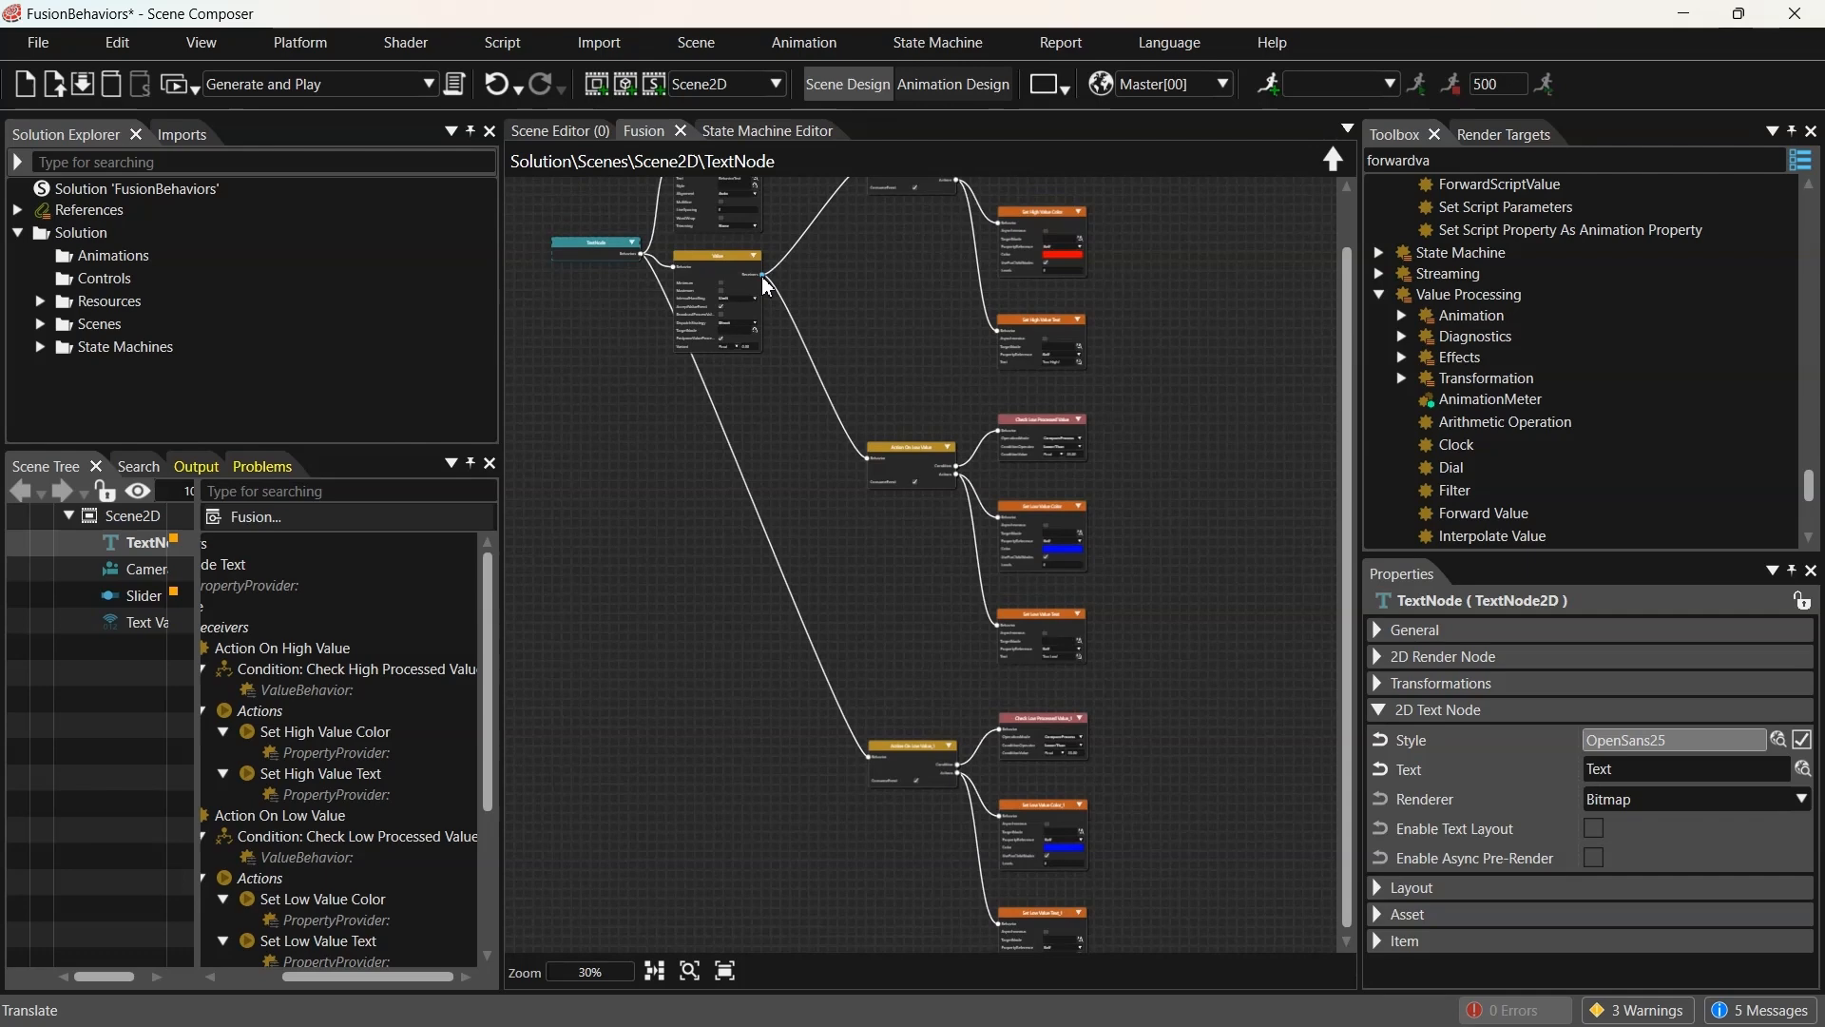
drag(765, 276, 874, 762)
Rename the copied Action On Low Value_1 node to "Action On Medium Value"
middle_drag(1165, 834, 1145, 611)
scroll(931, 542, up, 5)
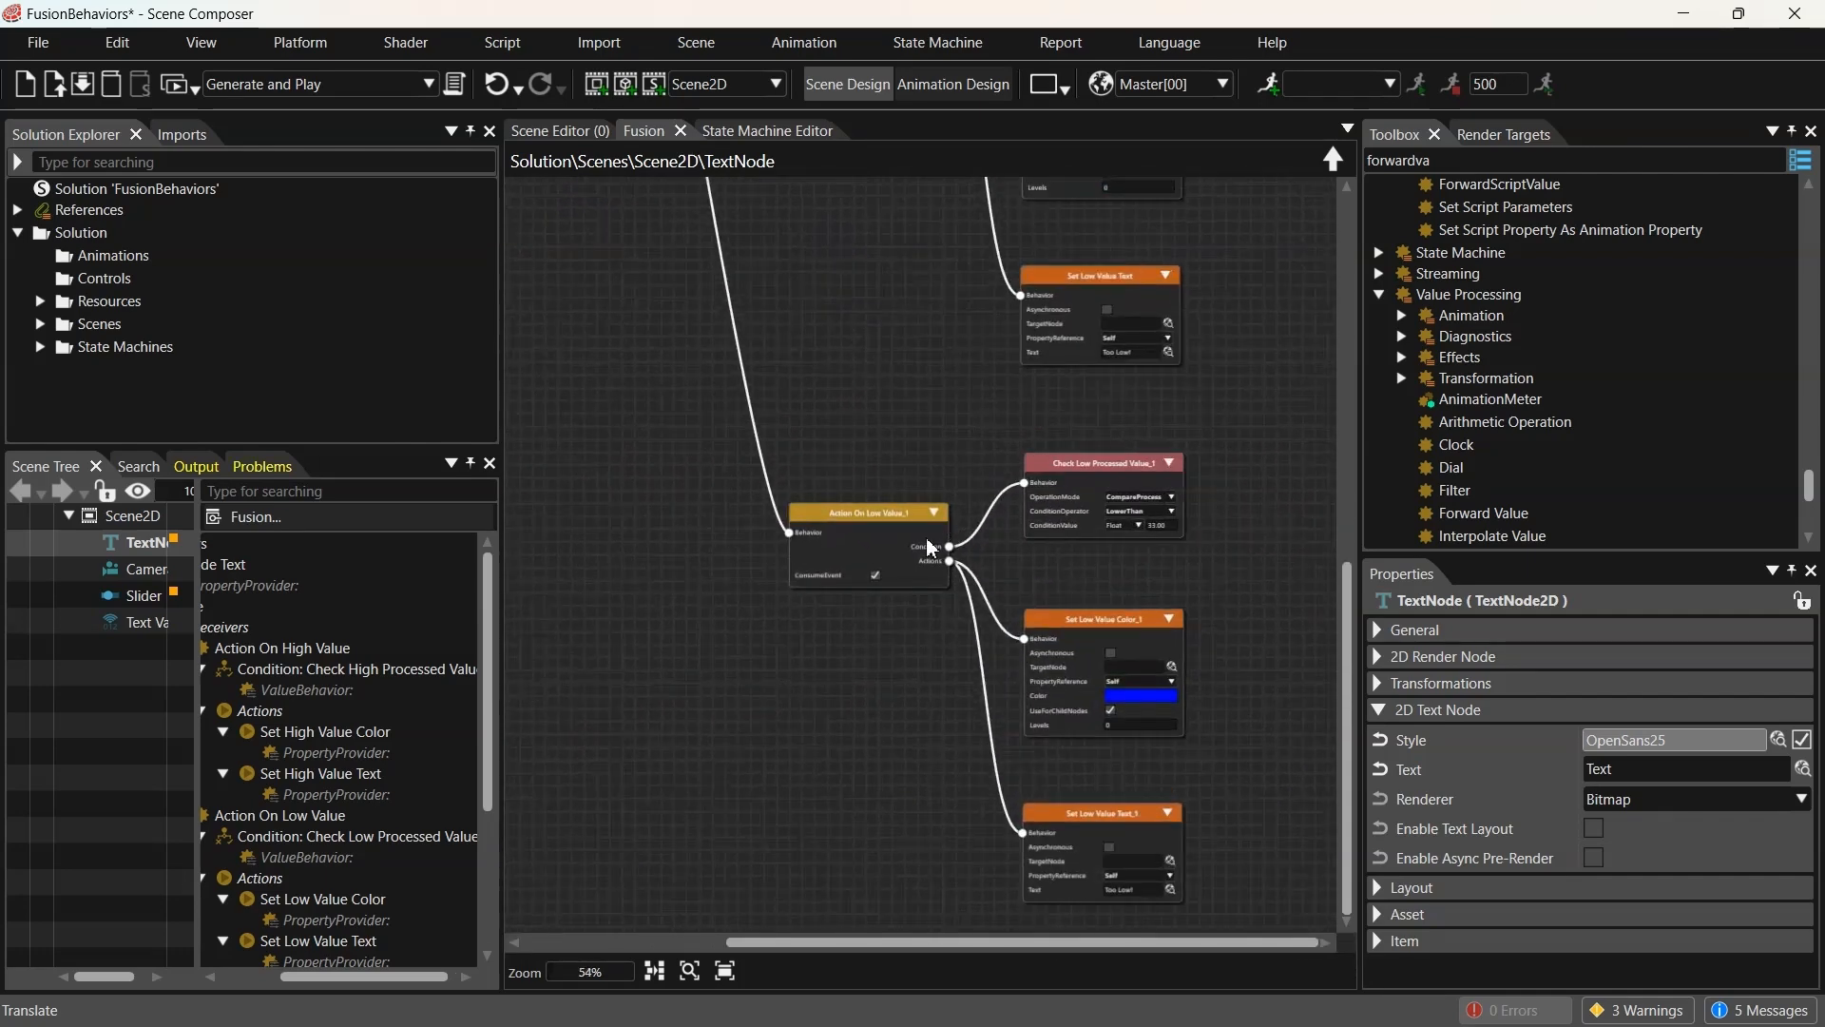
click(867, 506)
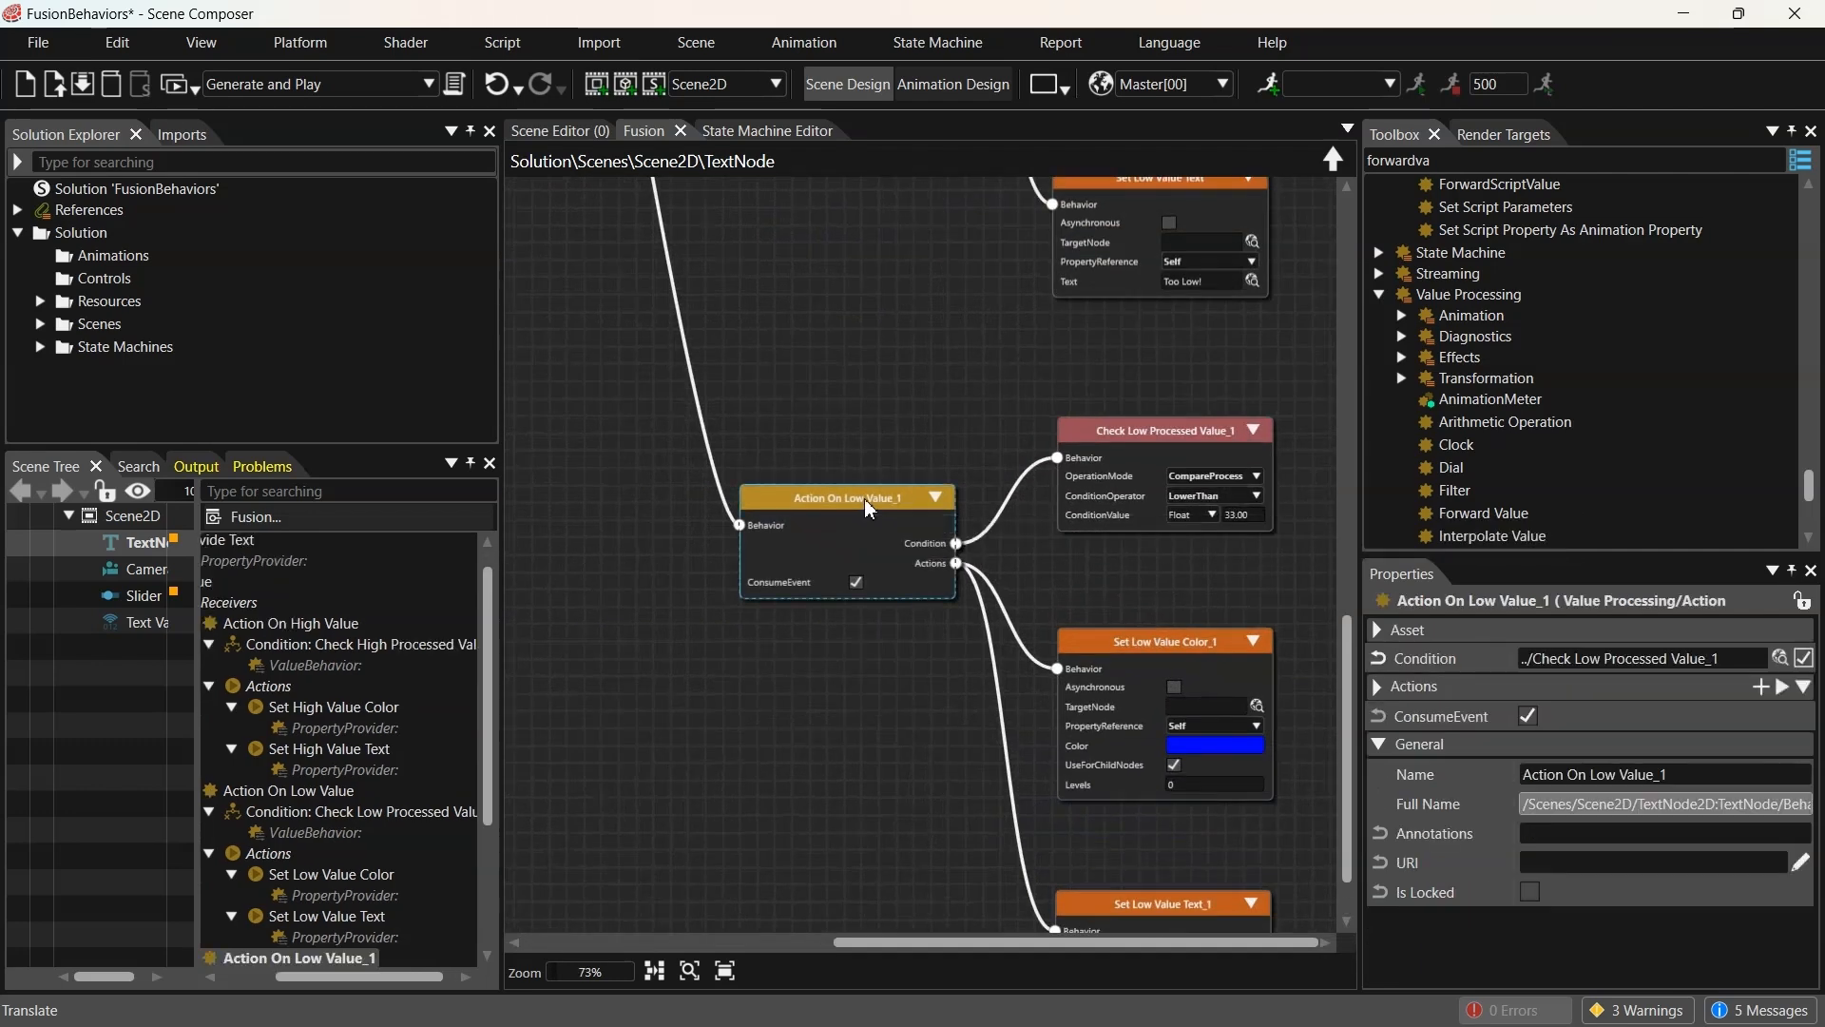
right_click(865, 500)
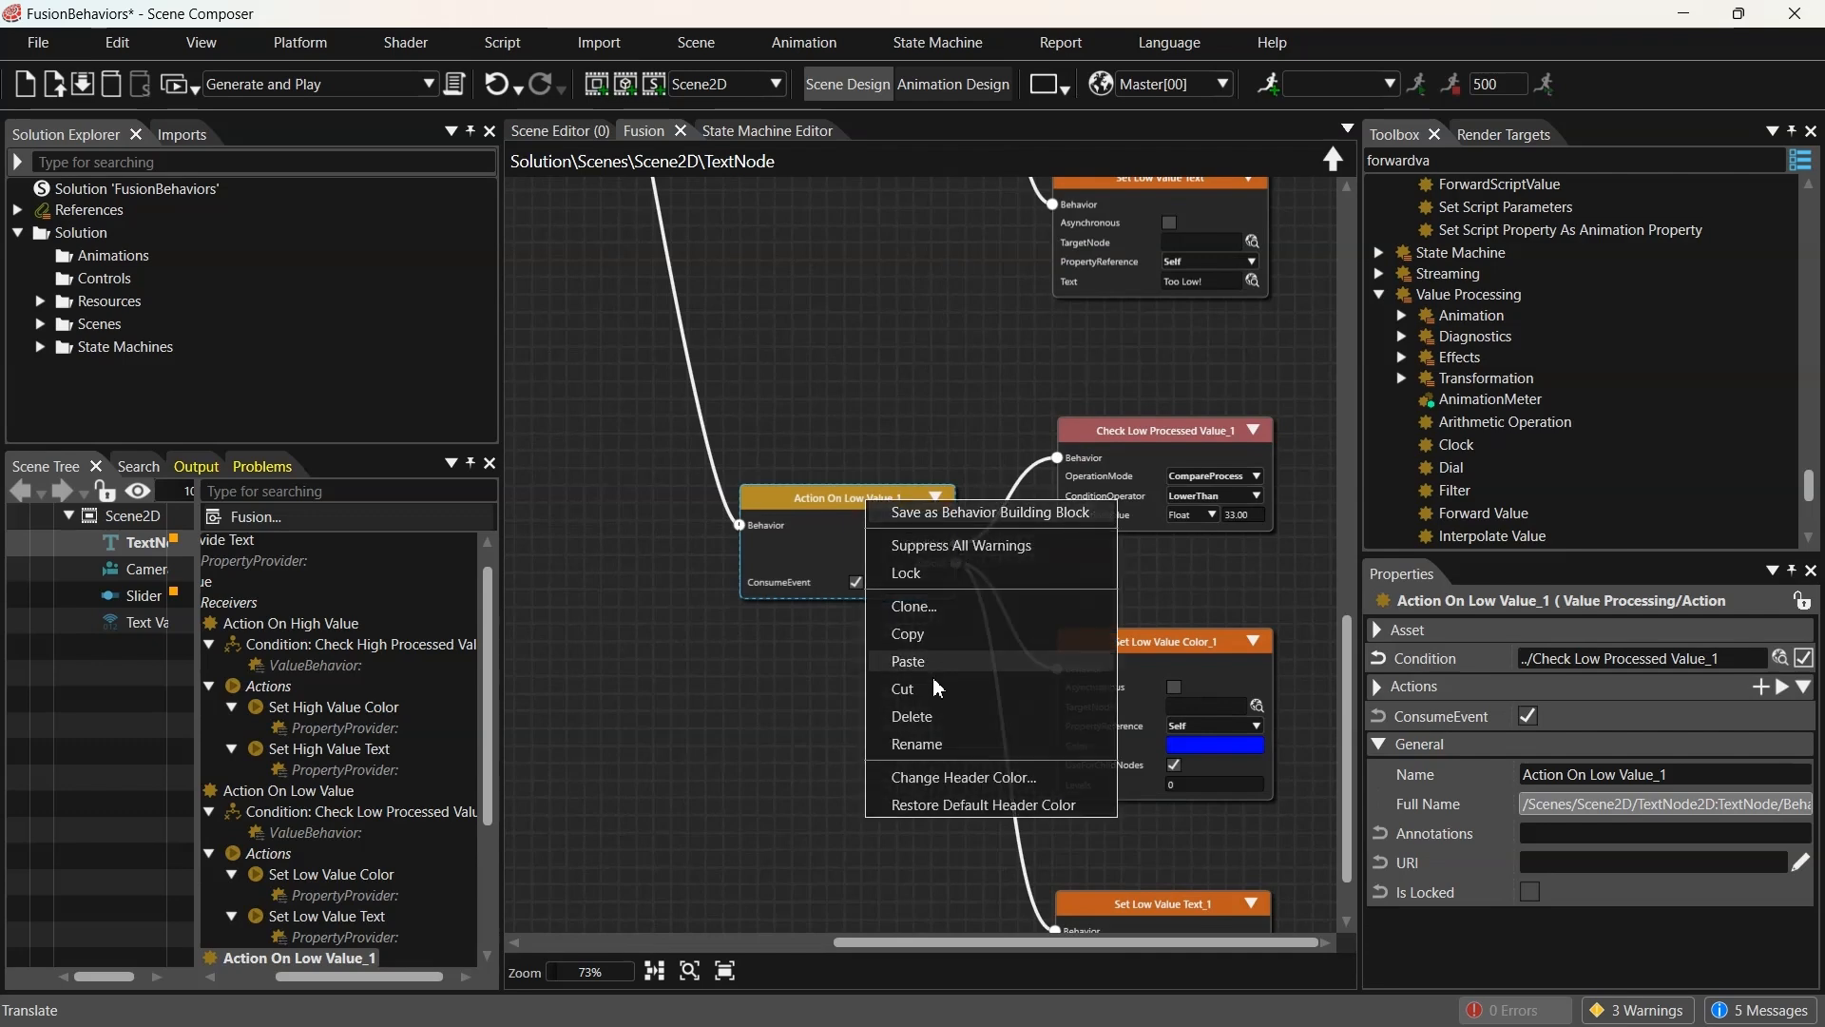
click(928, 743)
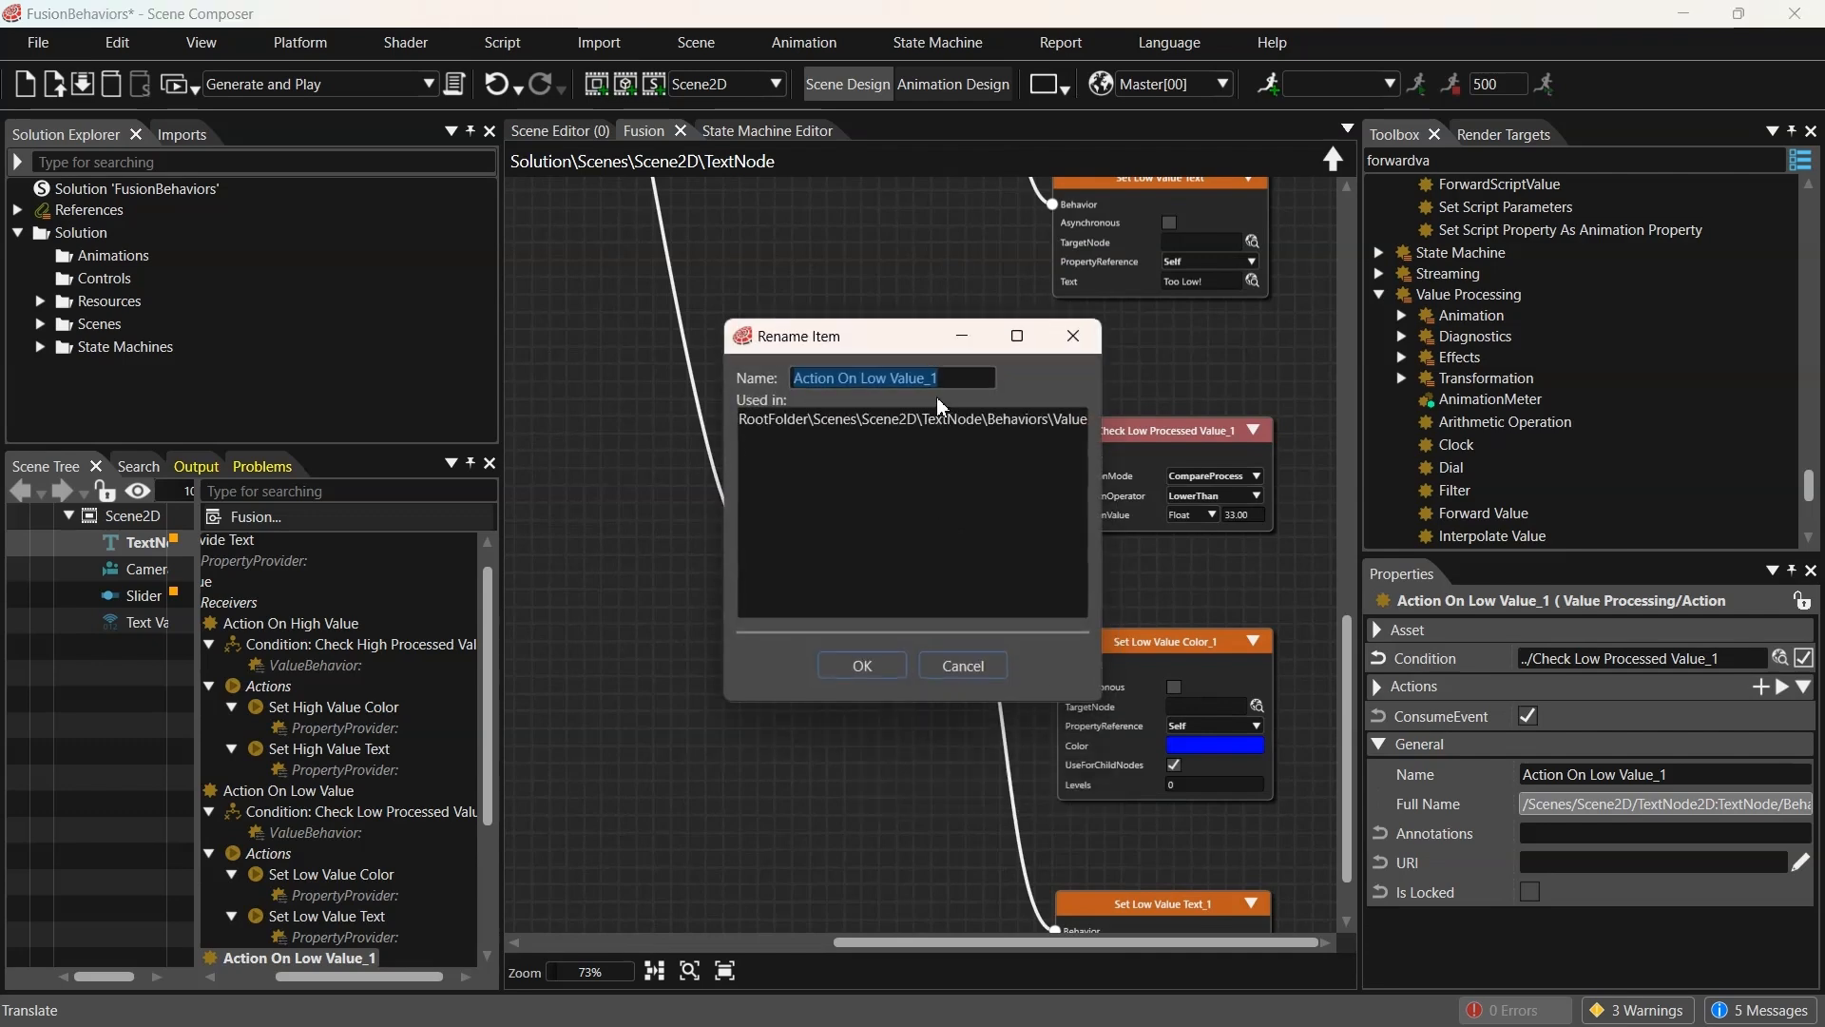
click(960, 378)
key(BackSpace)
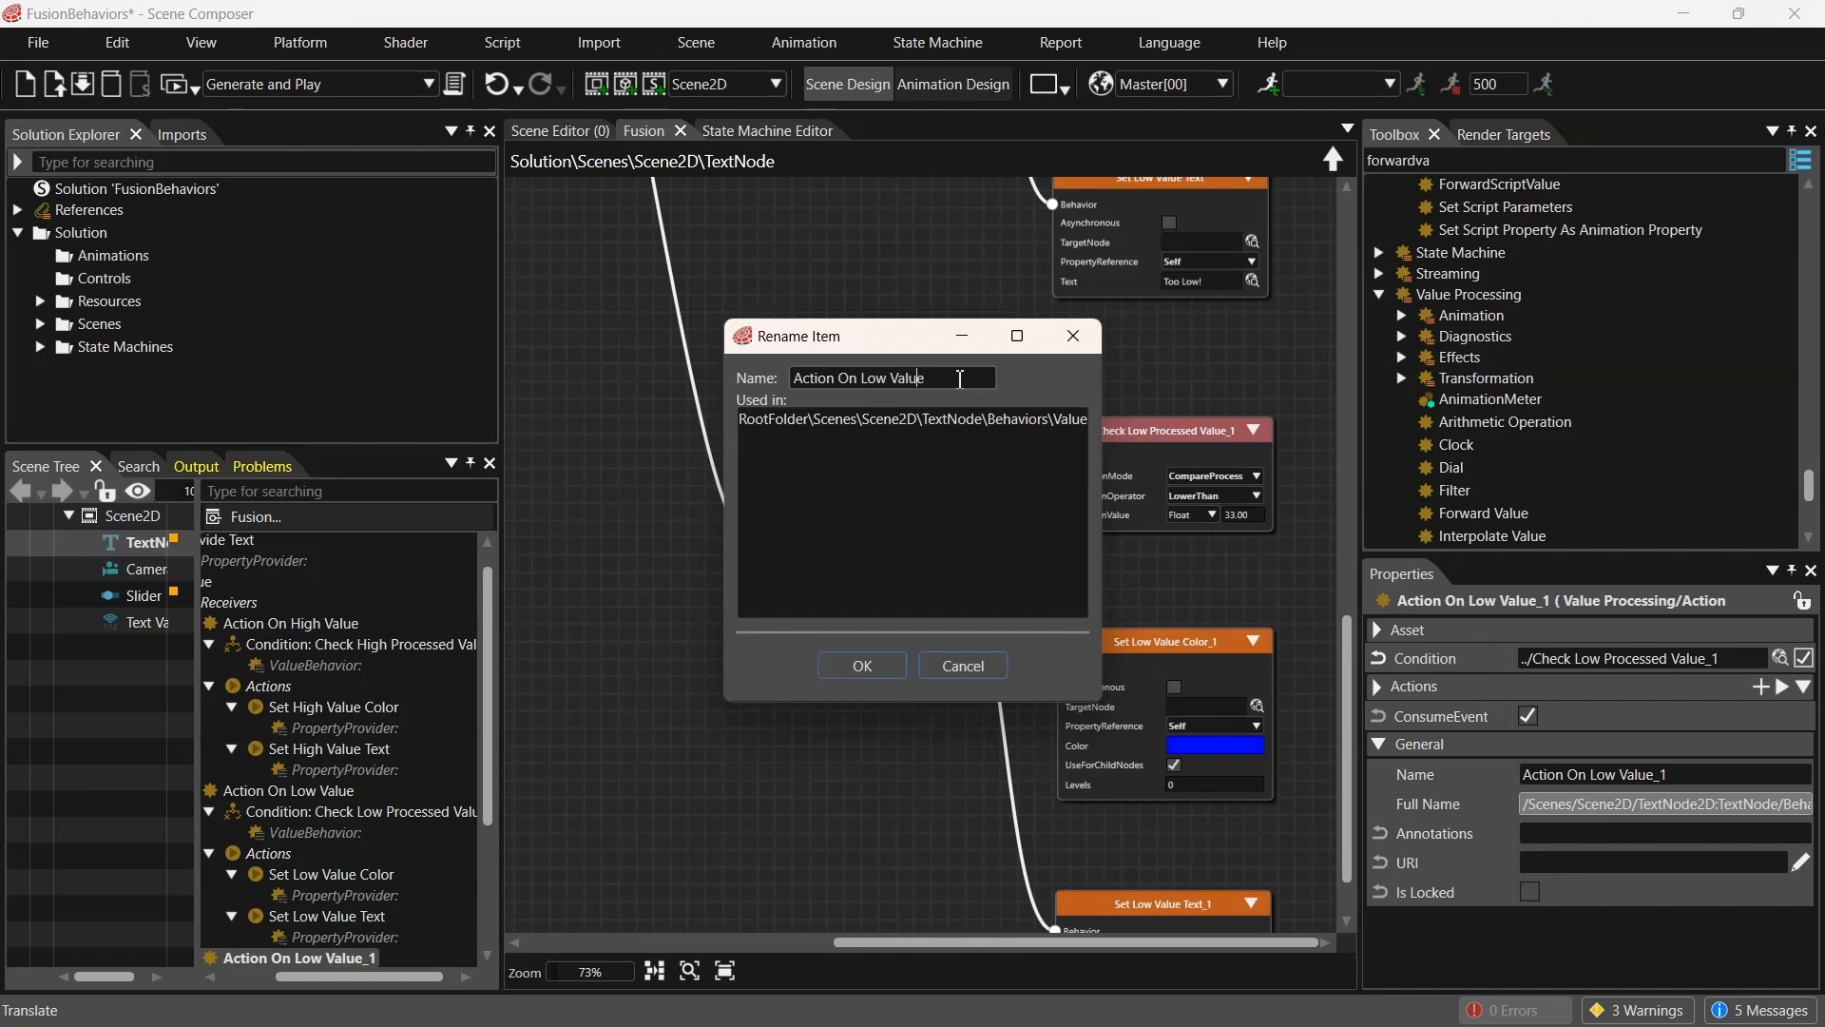
key(BackSpace)
key(BackSpace)
key(BackSpace)
text(Medium)
key(Return)
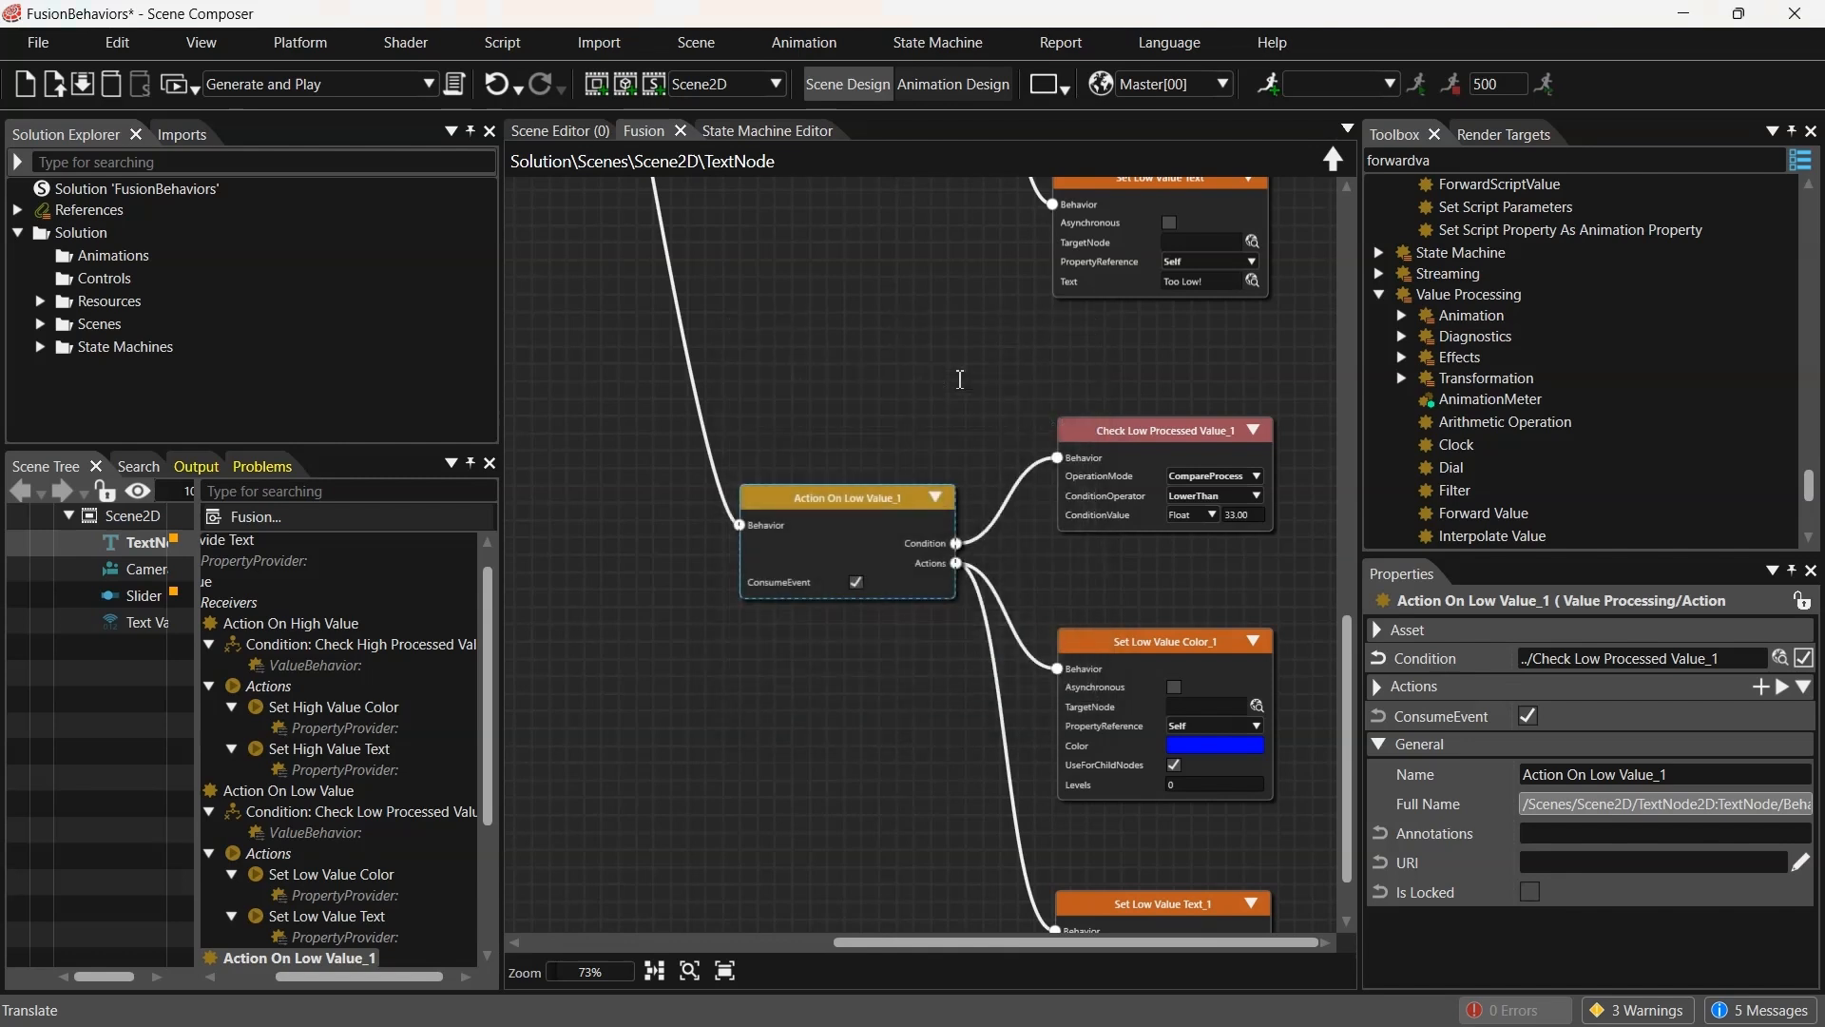
Rename the Set Low Value Color_1 node to "Set Medium Value Color"
drag(1100, 593, 1017, 454)
click(1017, 460)
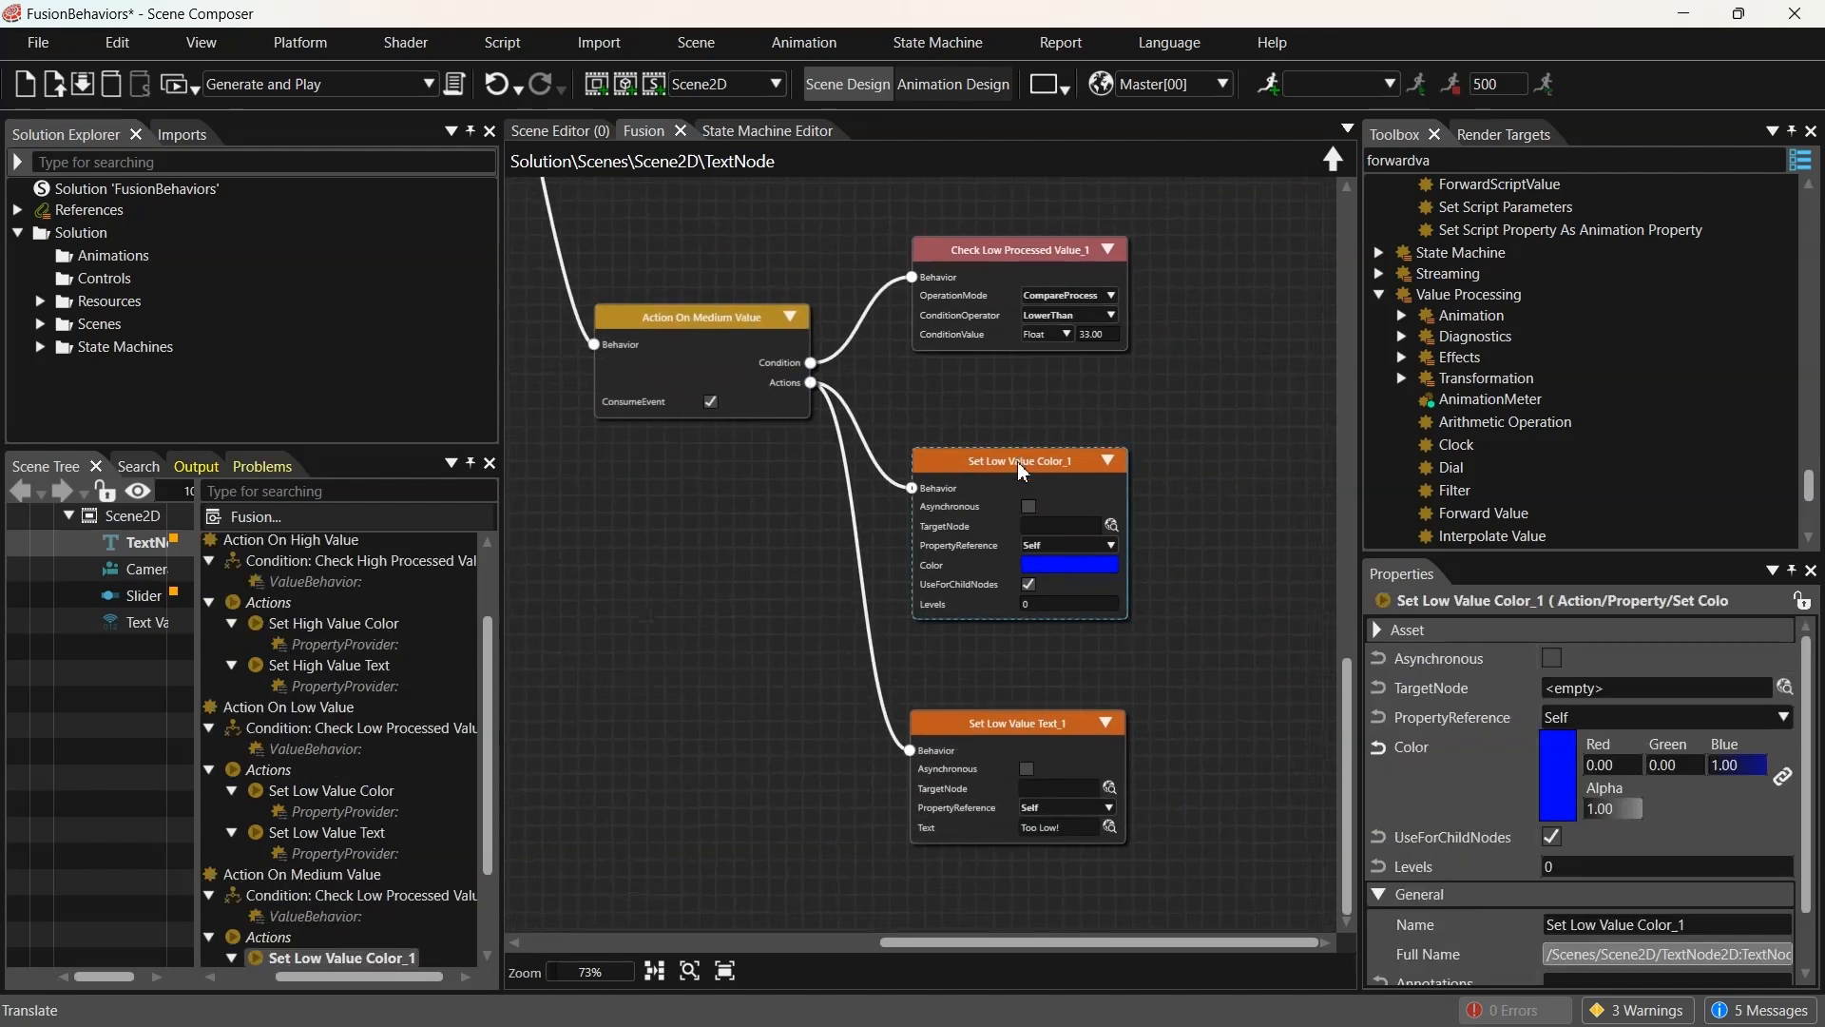
right_click(1019, 466)
click(1070, 707)
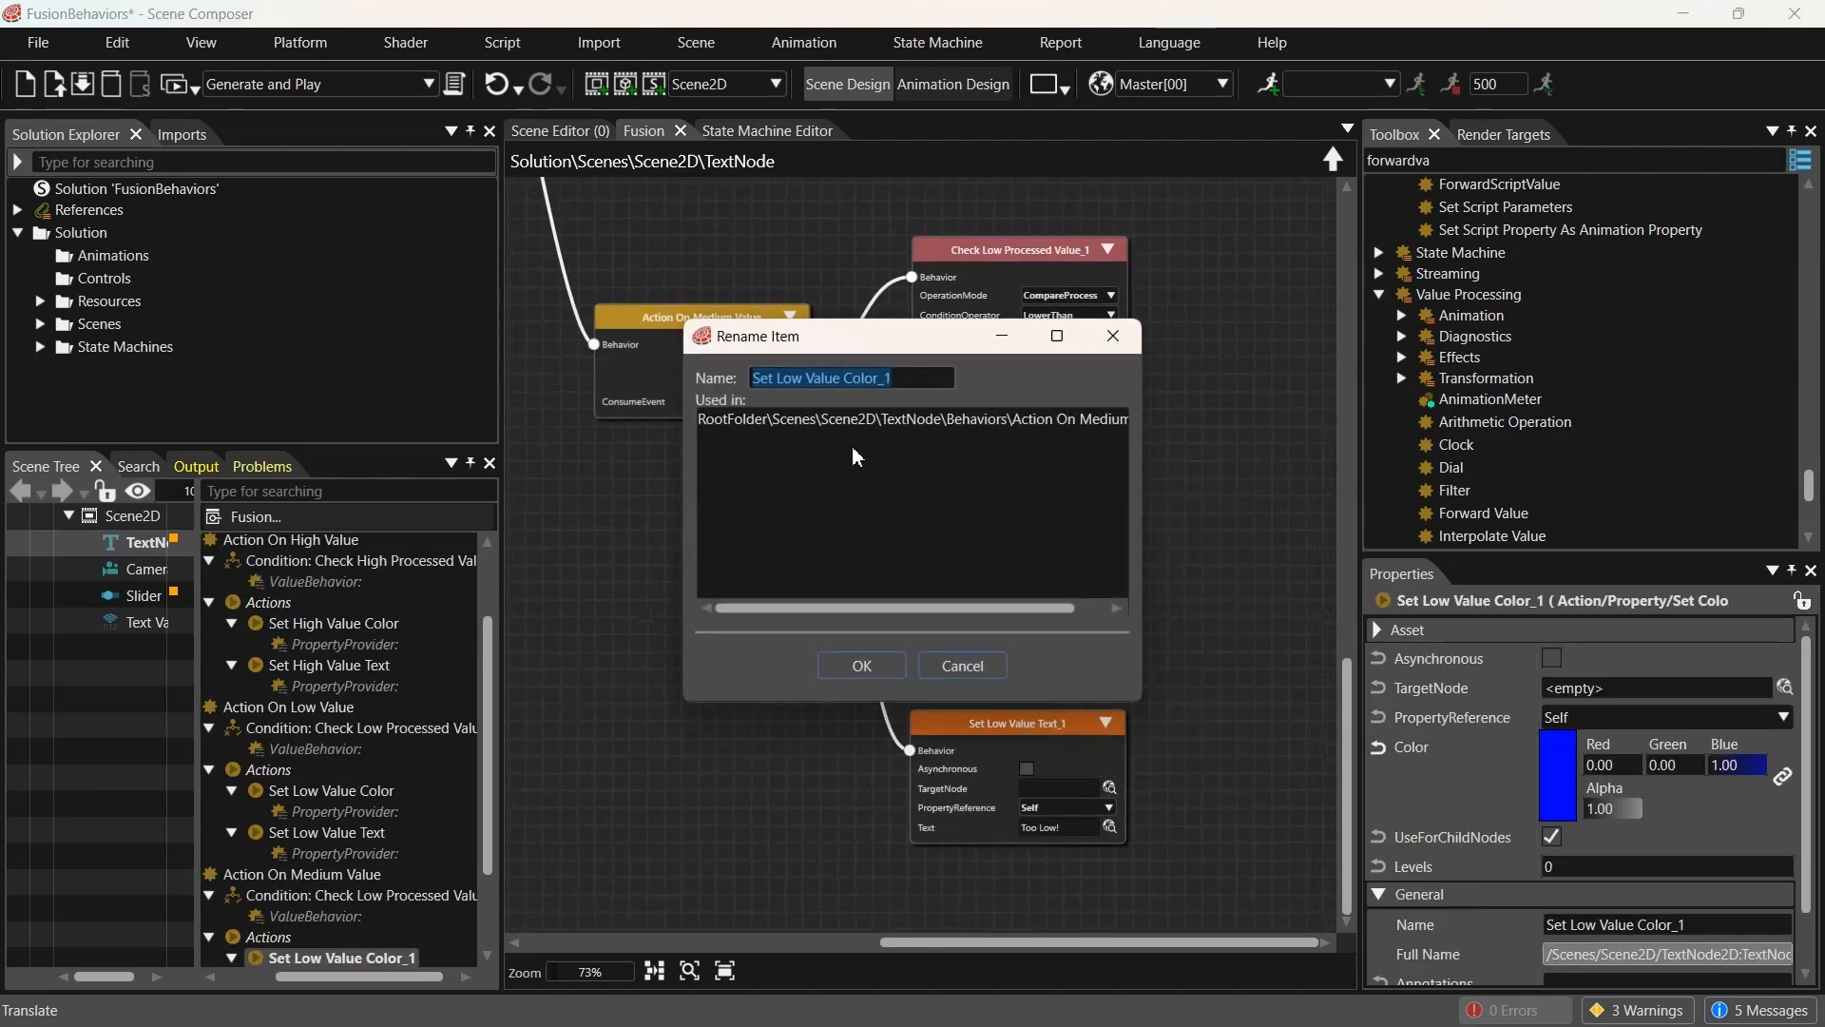
click(919, 381)
key(BackSpace)
key(BackSpace)
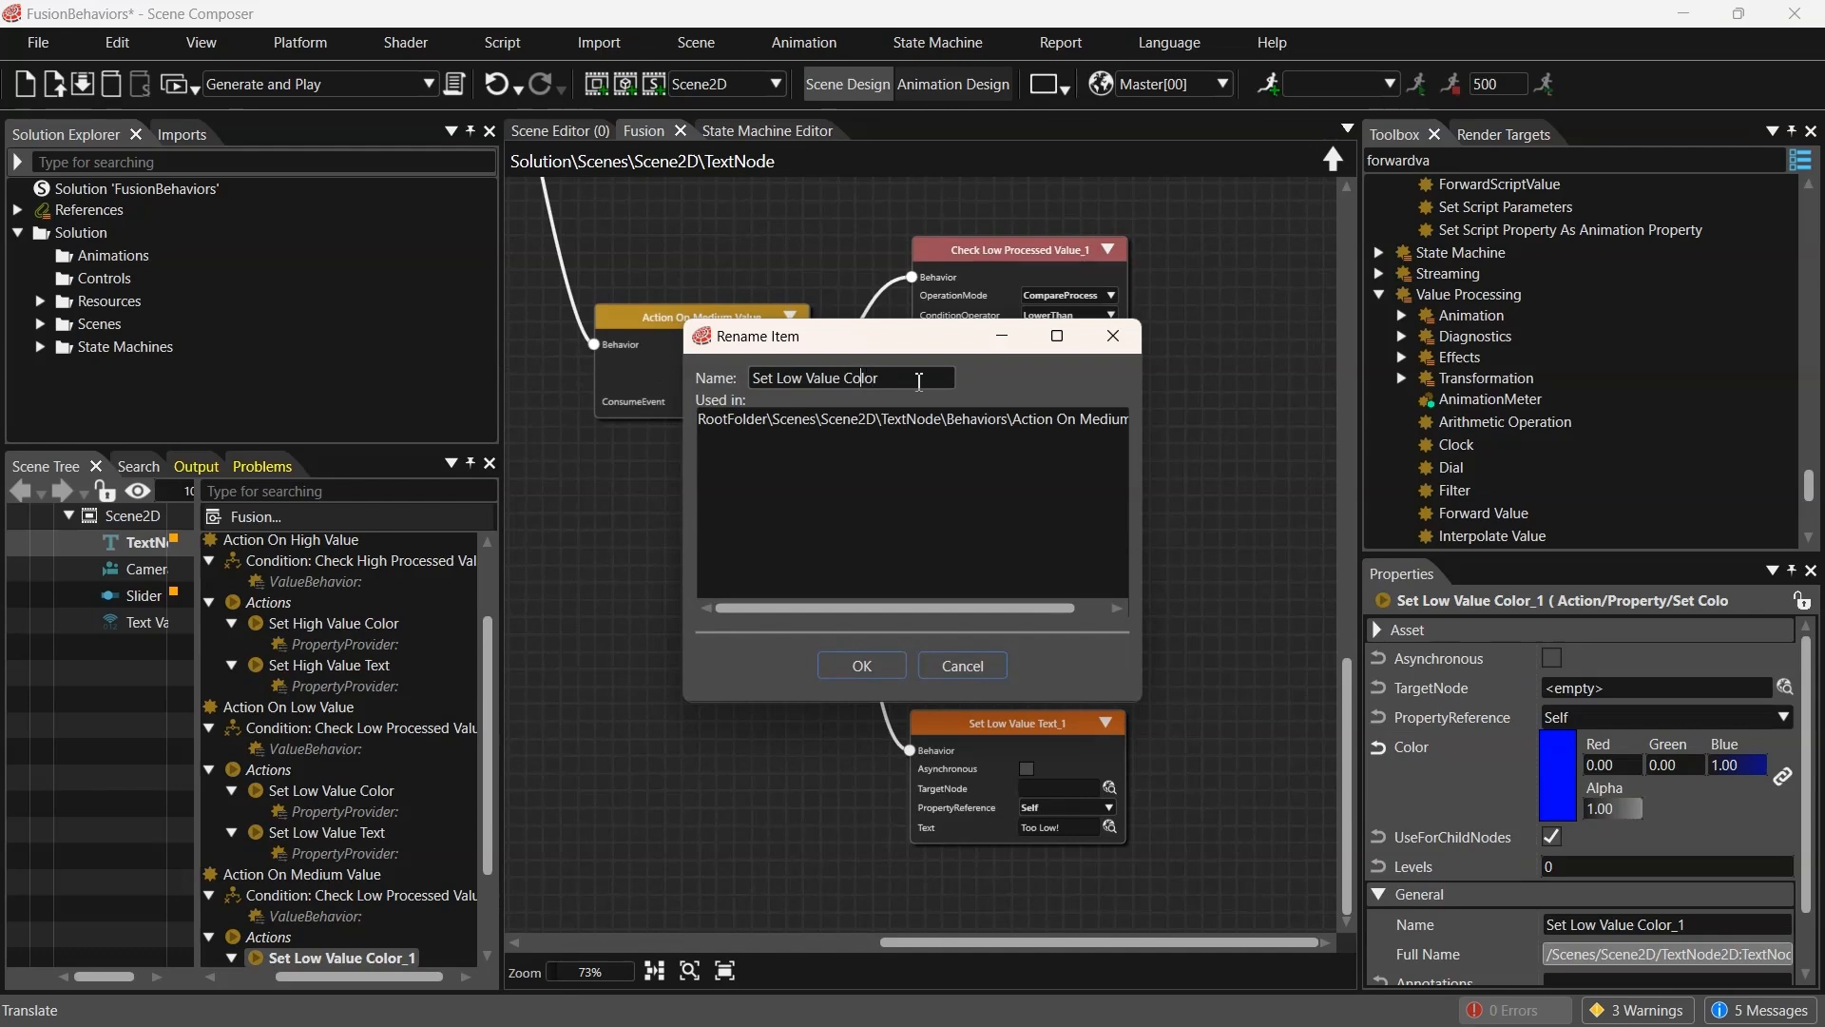
key(BackSpace)
key(BackSpace)
key(BackSpace)
text(Medium)
key(Return)
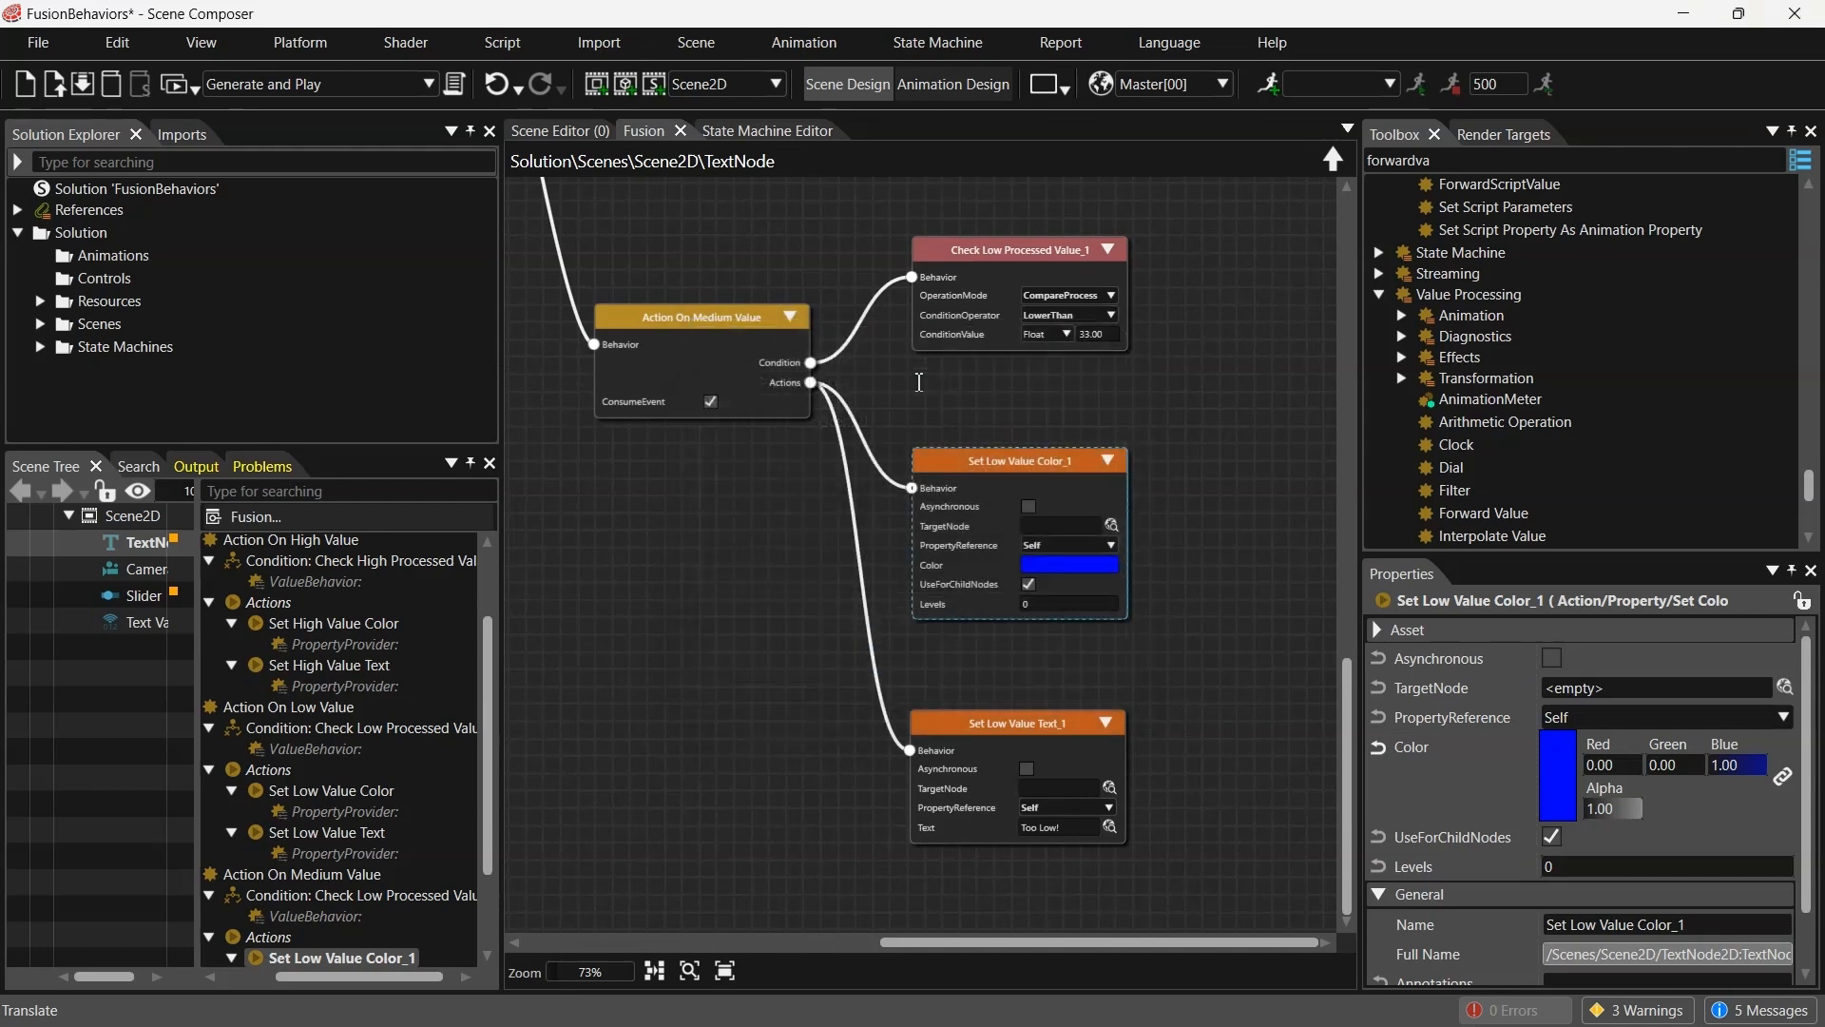
Change the Set Medium Value Color node's color to green with SRGBA blue 0 and green 255
click(1067, 568)
double_click(909, 618)
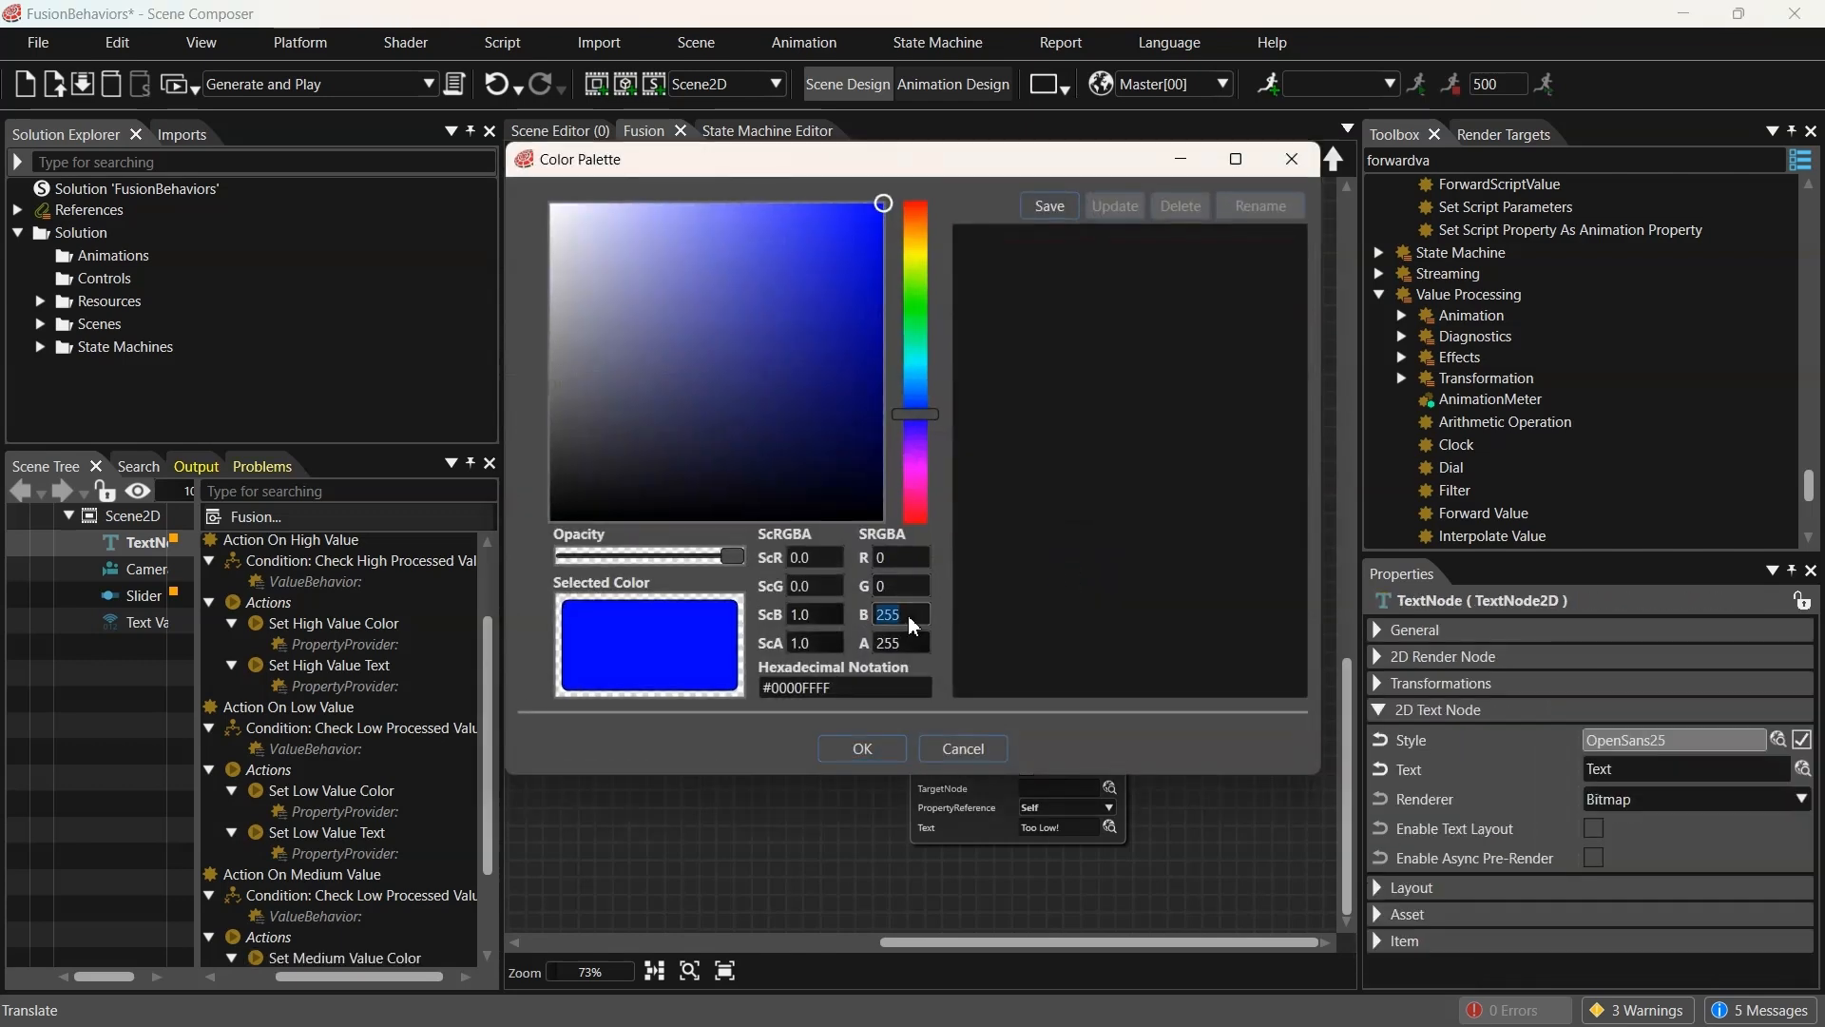
text(0)
double_click(908, 594)
text(2)
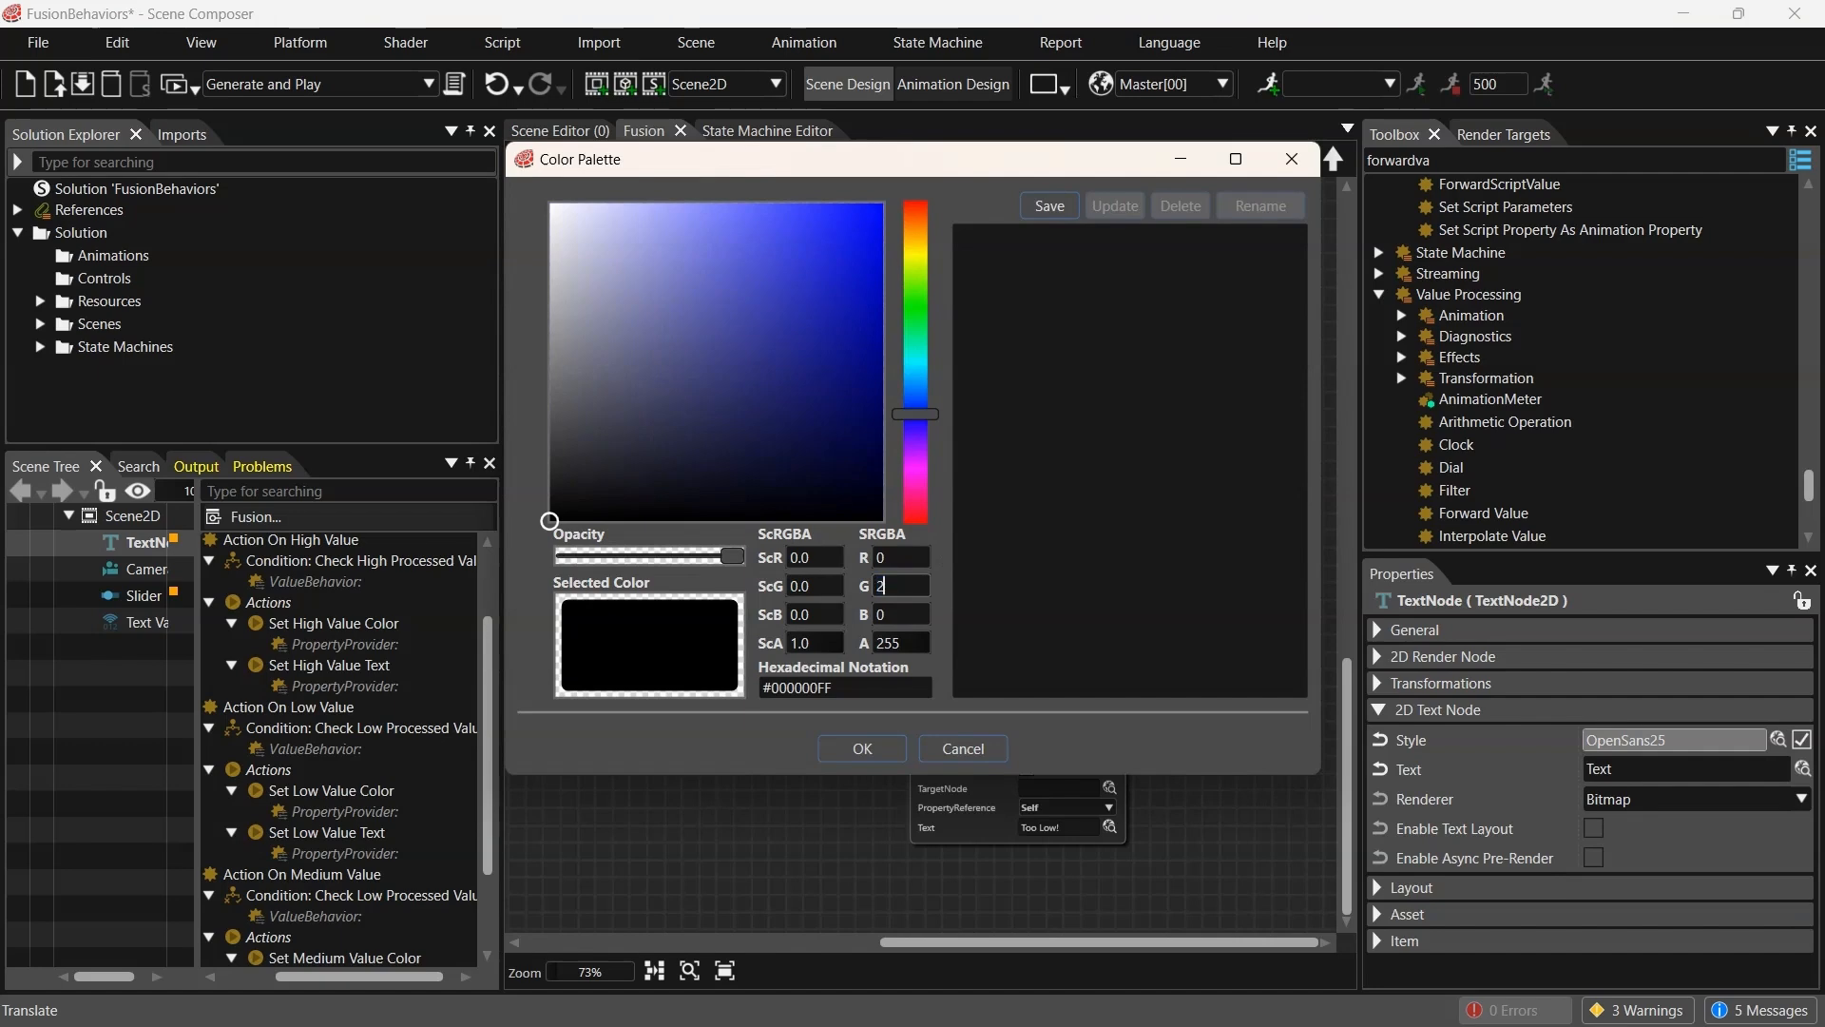
text(55)
click(863, 749)
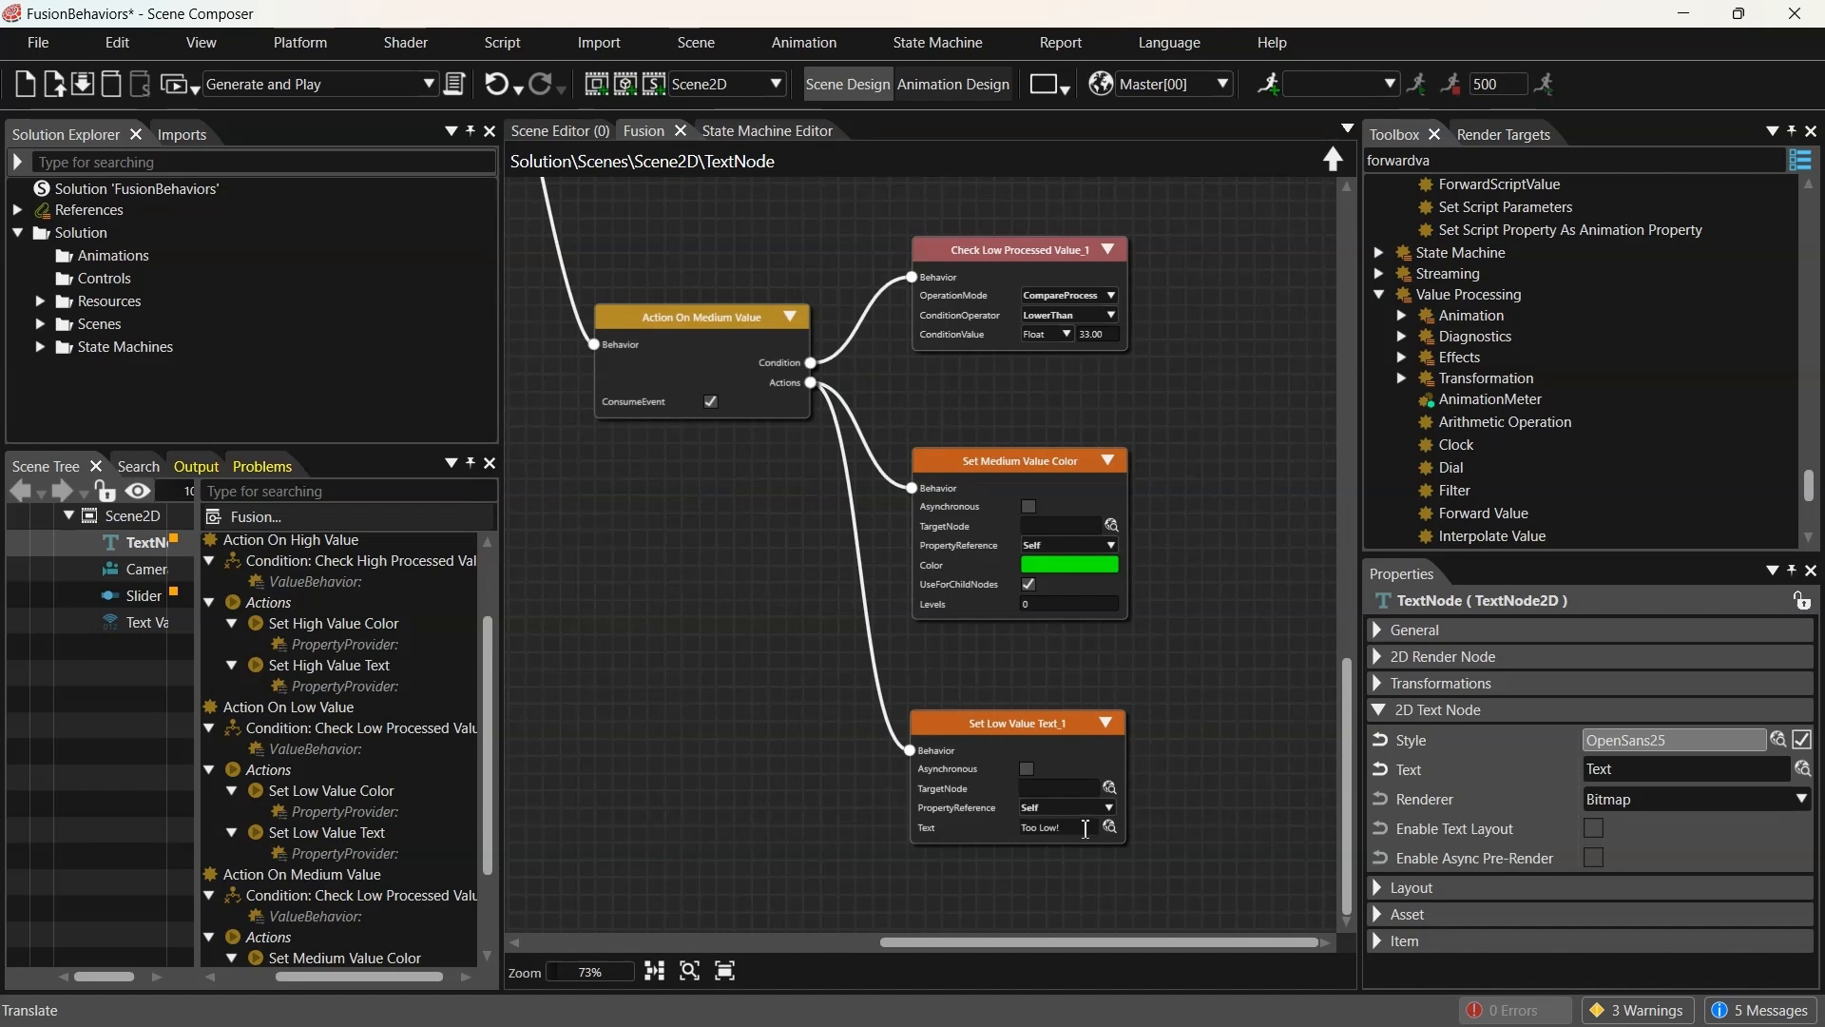
Set the Set Low Value Text_1 node's text to "In Range." and rename the node to "Set Medium Value Text"
key(BackSpace)
text(In Range.)
click(1039, 732)
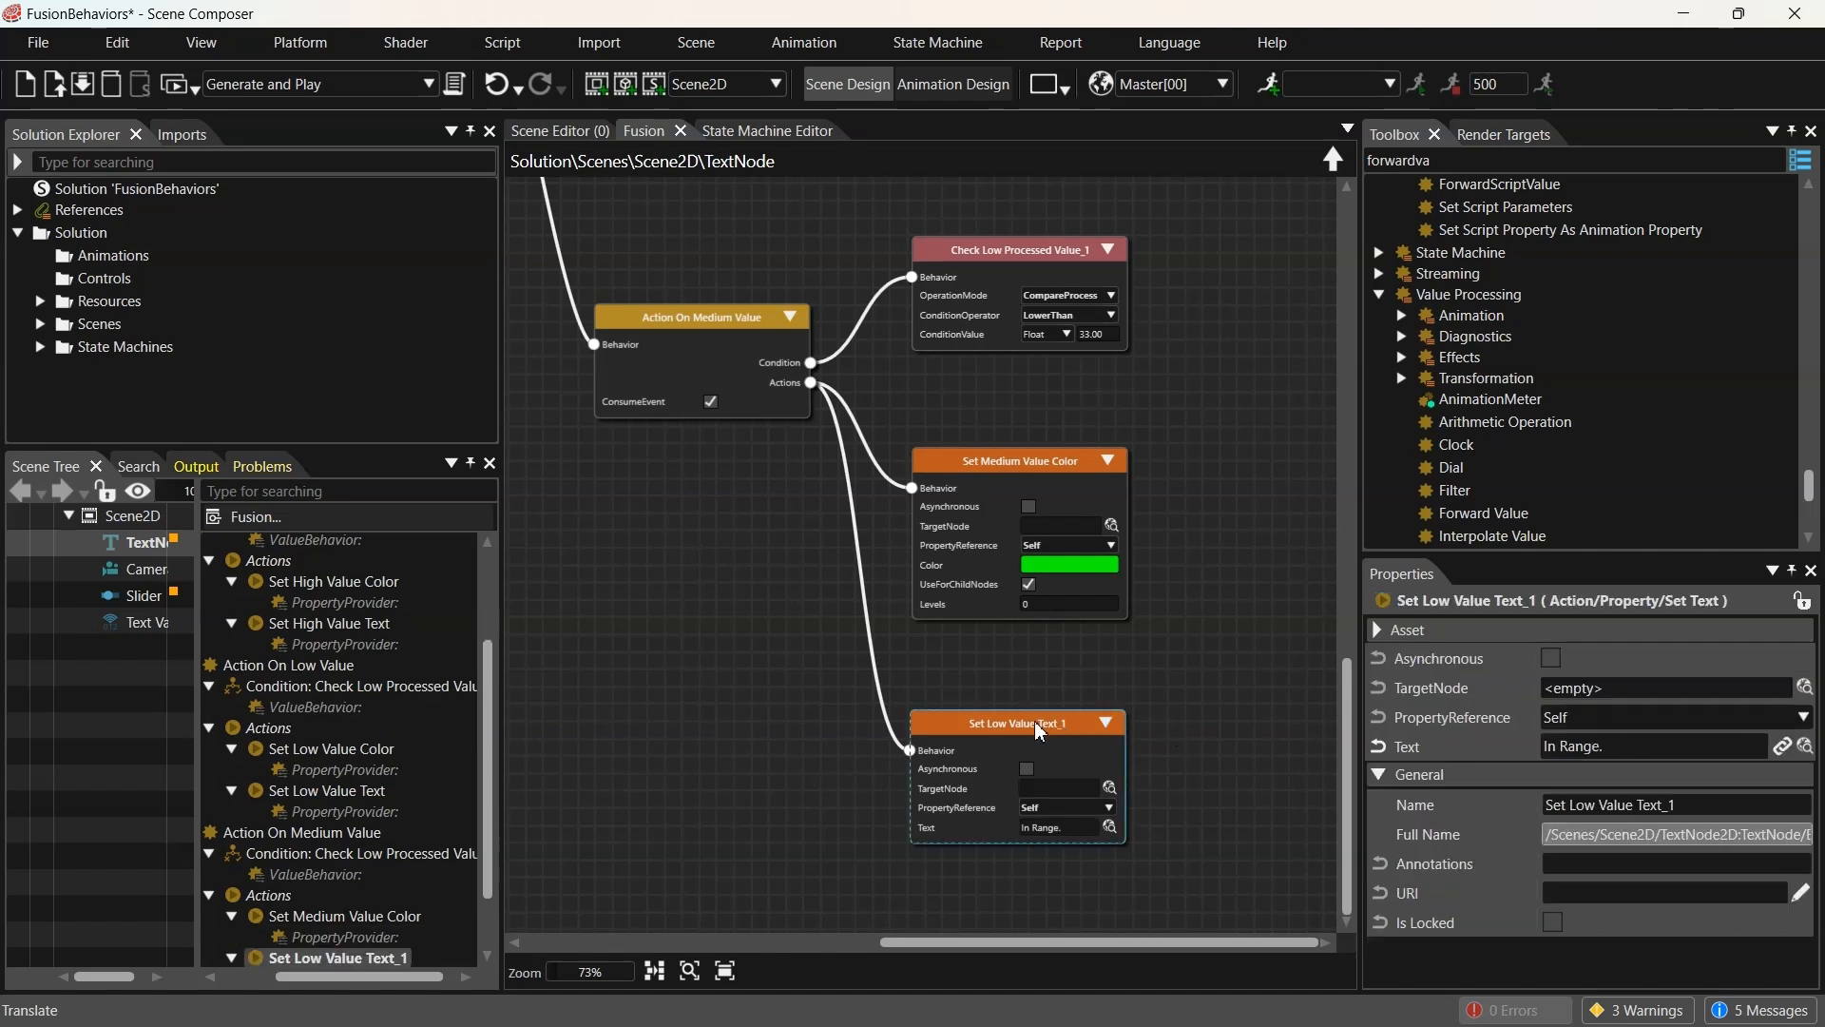
right_click(1039, 732)
click(1071, 647)
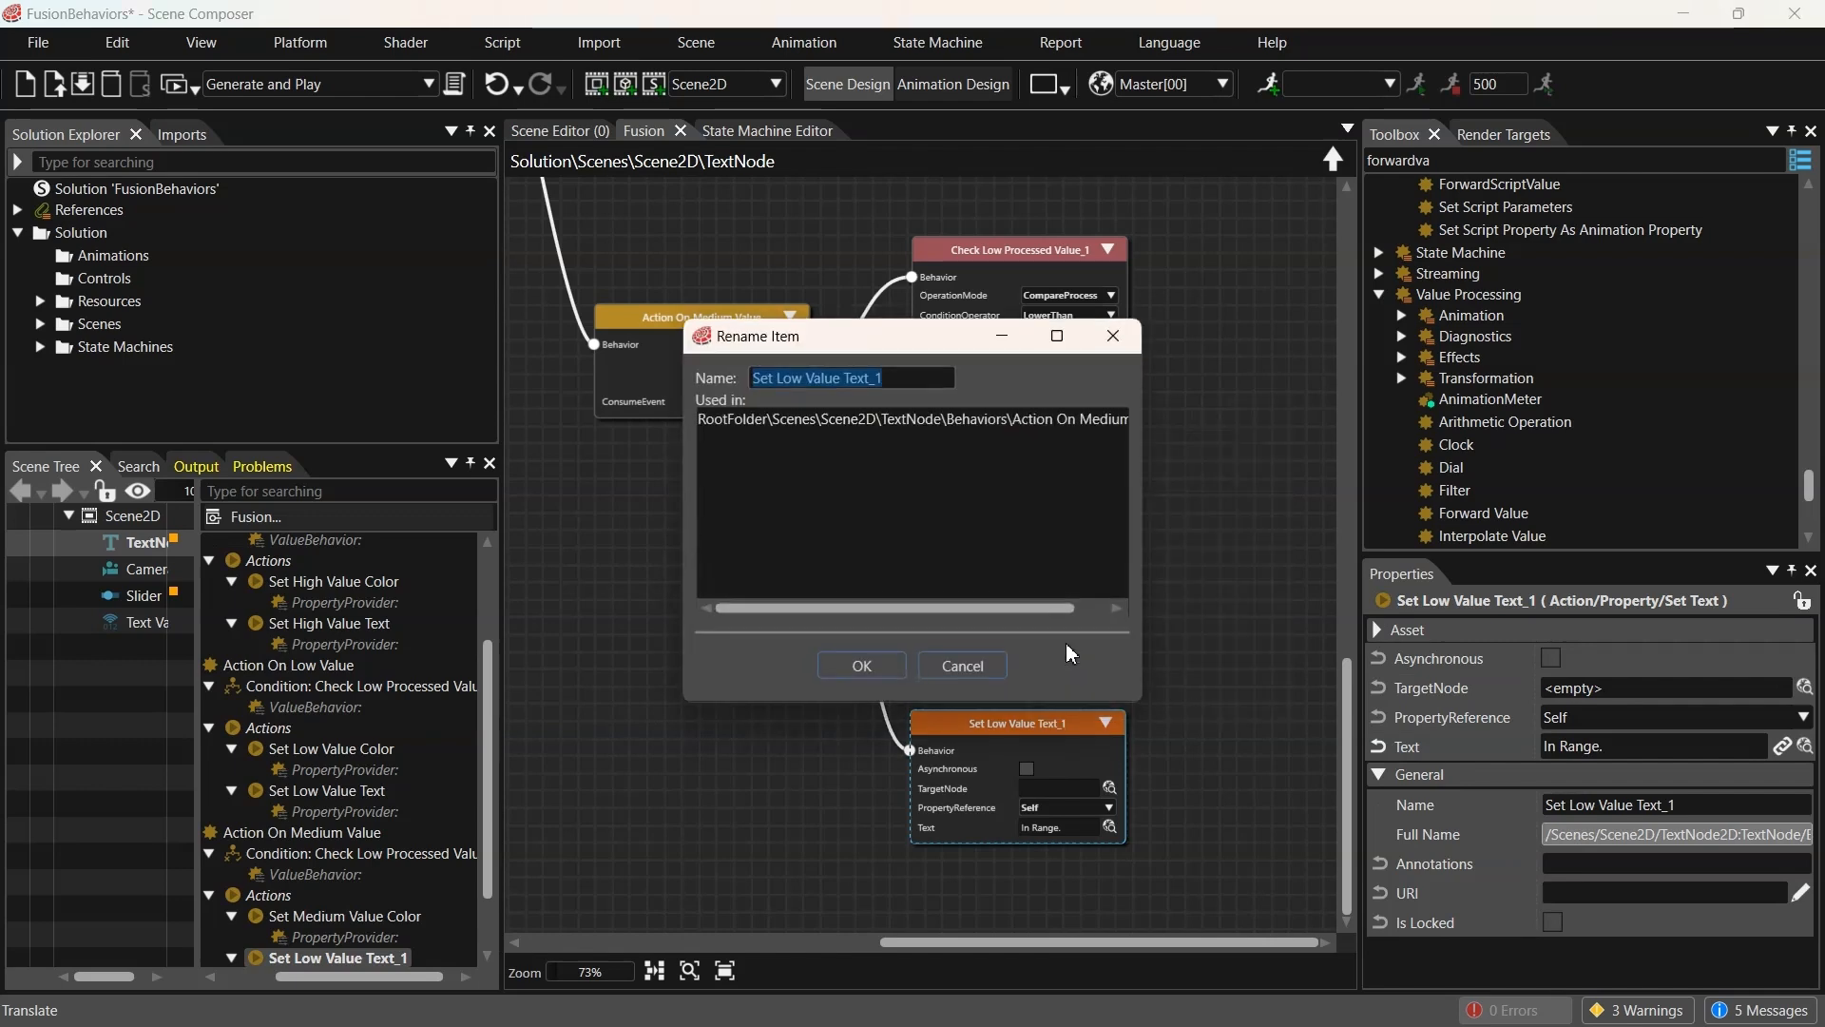
key(End)
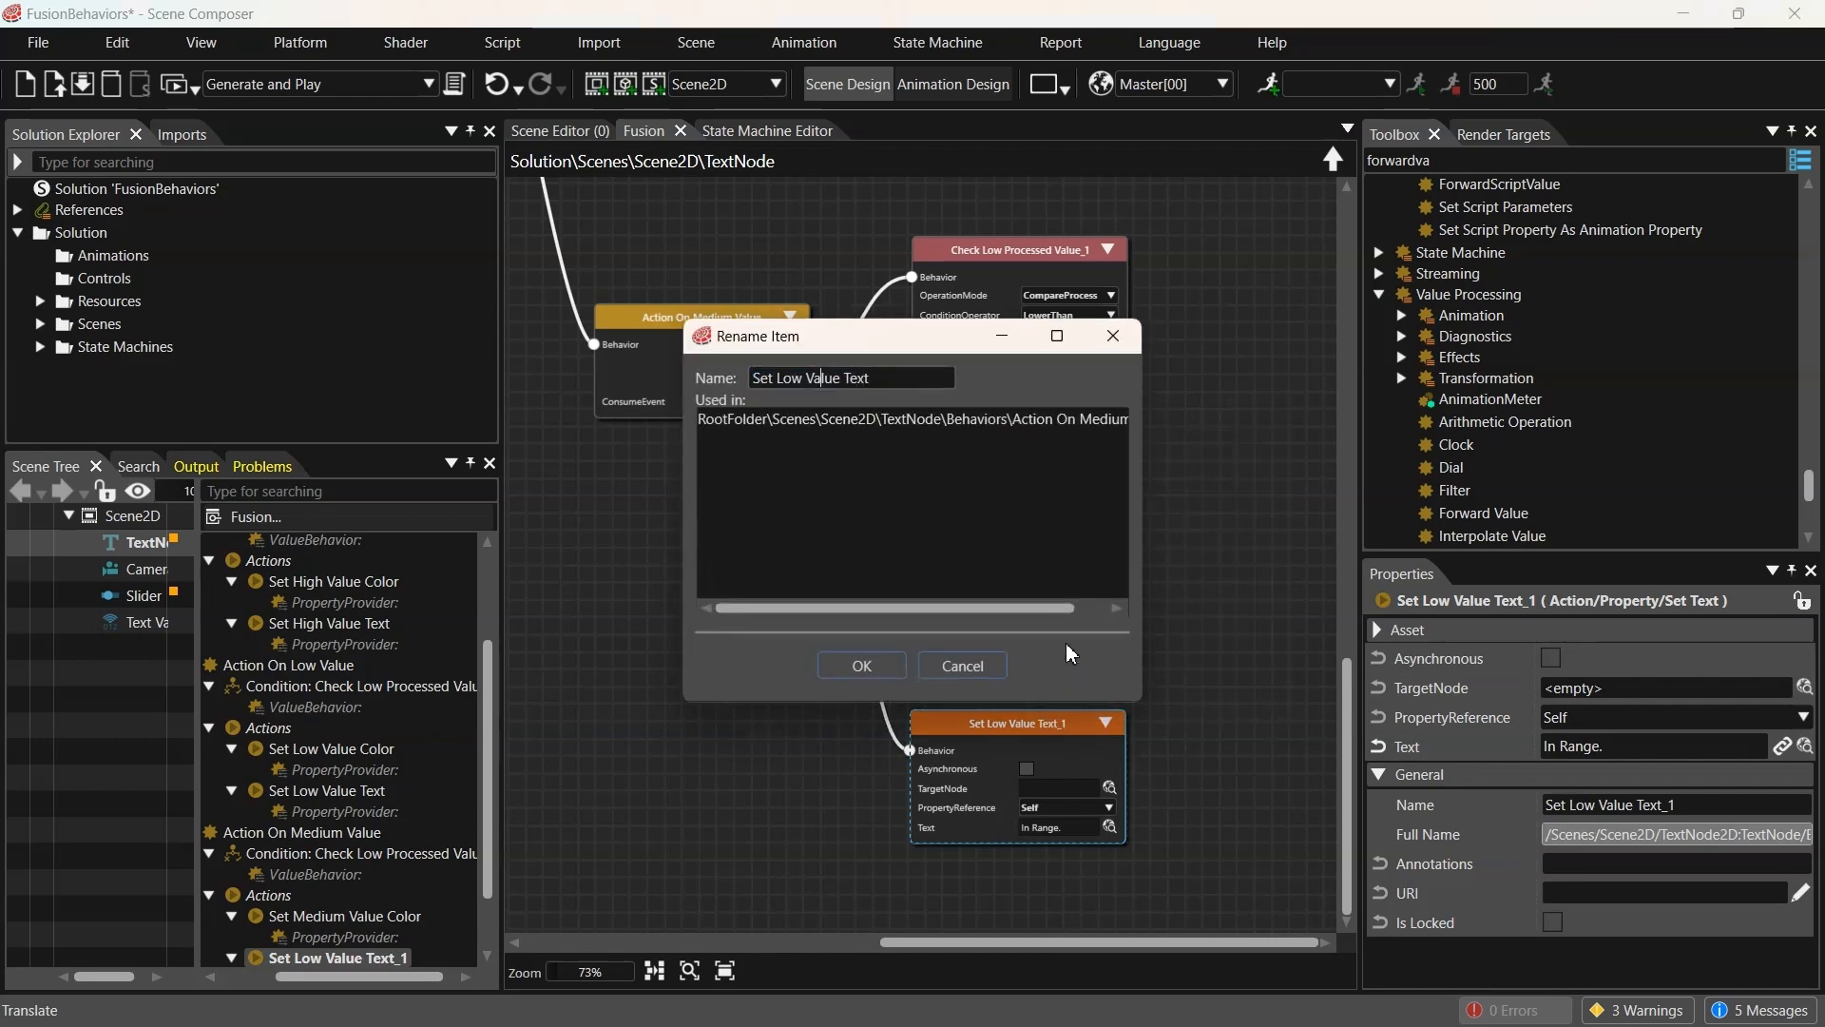
key(BackSpace)
key(BackSpace)
text(Medium)
key(Return)
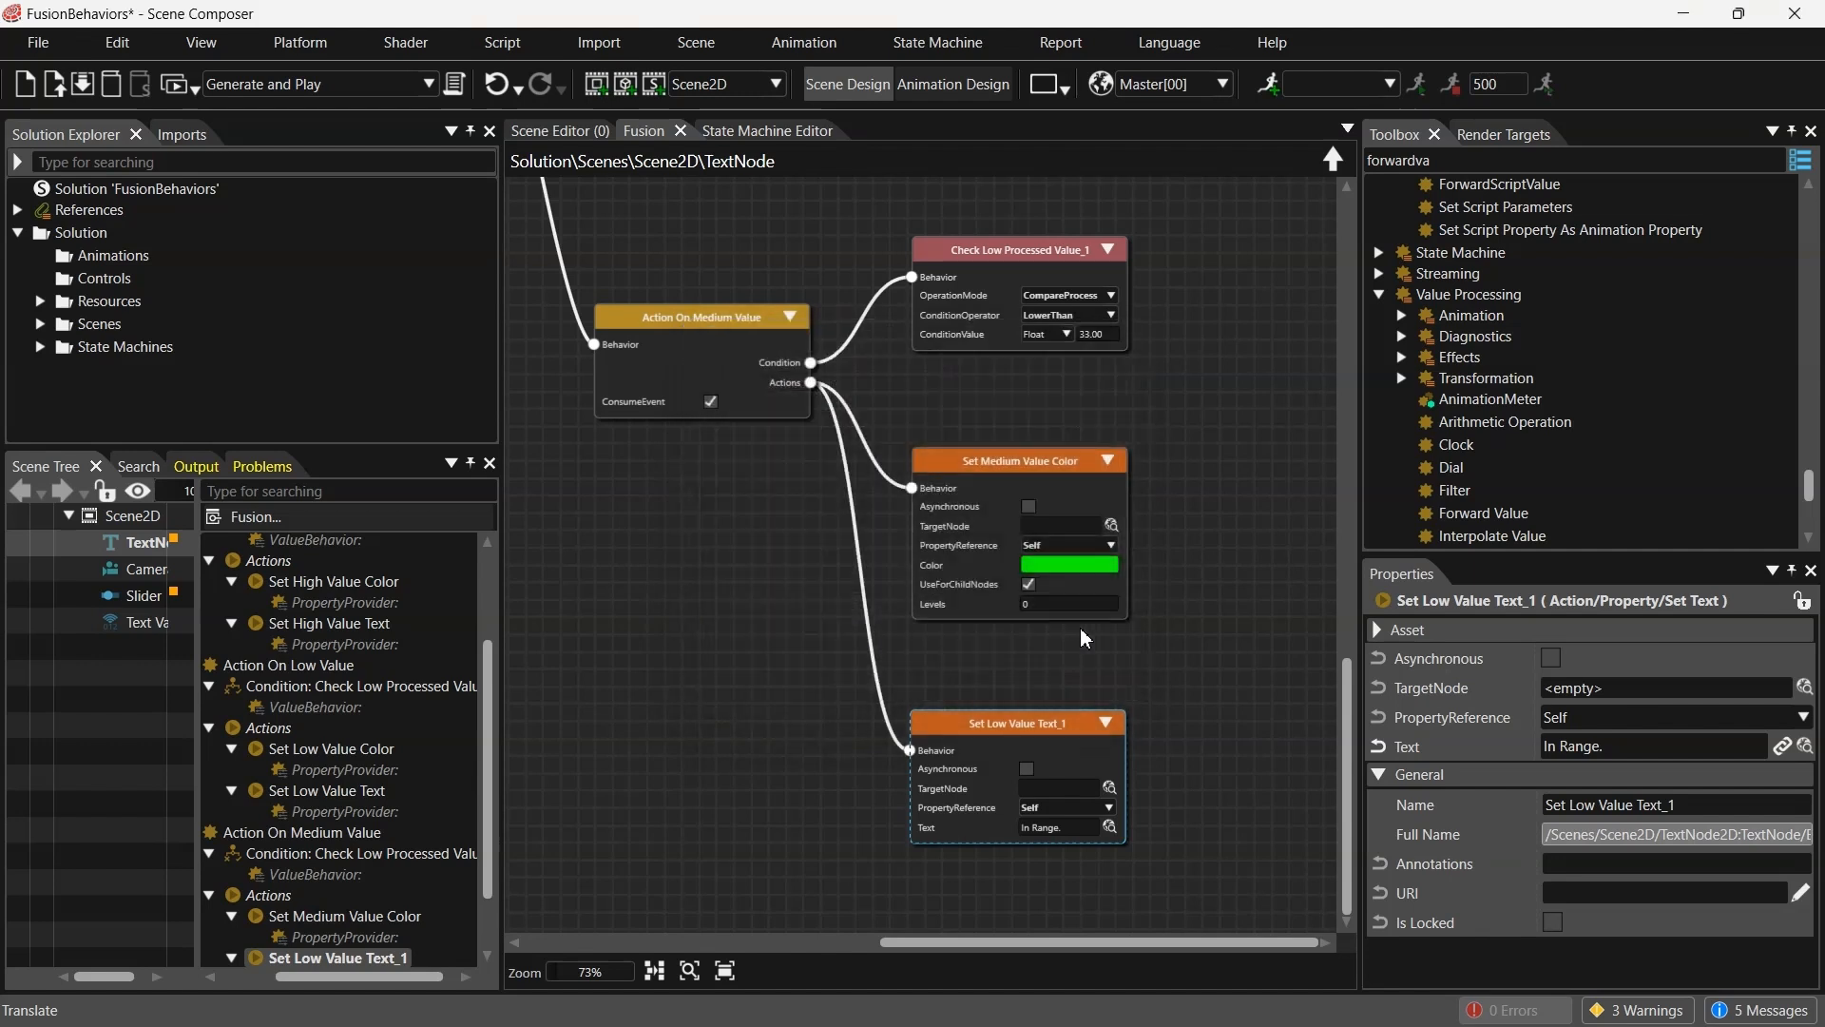
Delete the Check Low Processed Value_1 condition node from the medium-value branch
click(1020, 352)
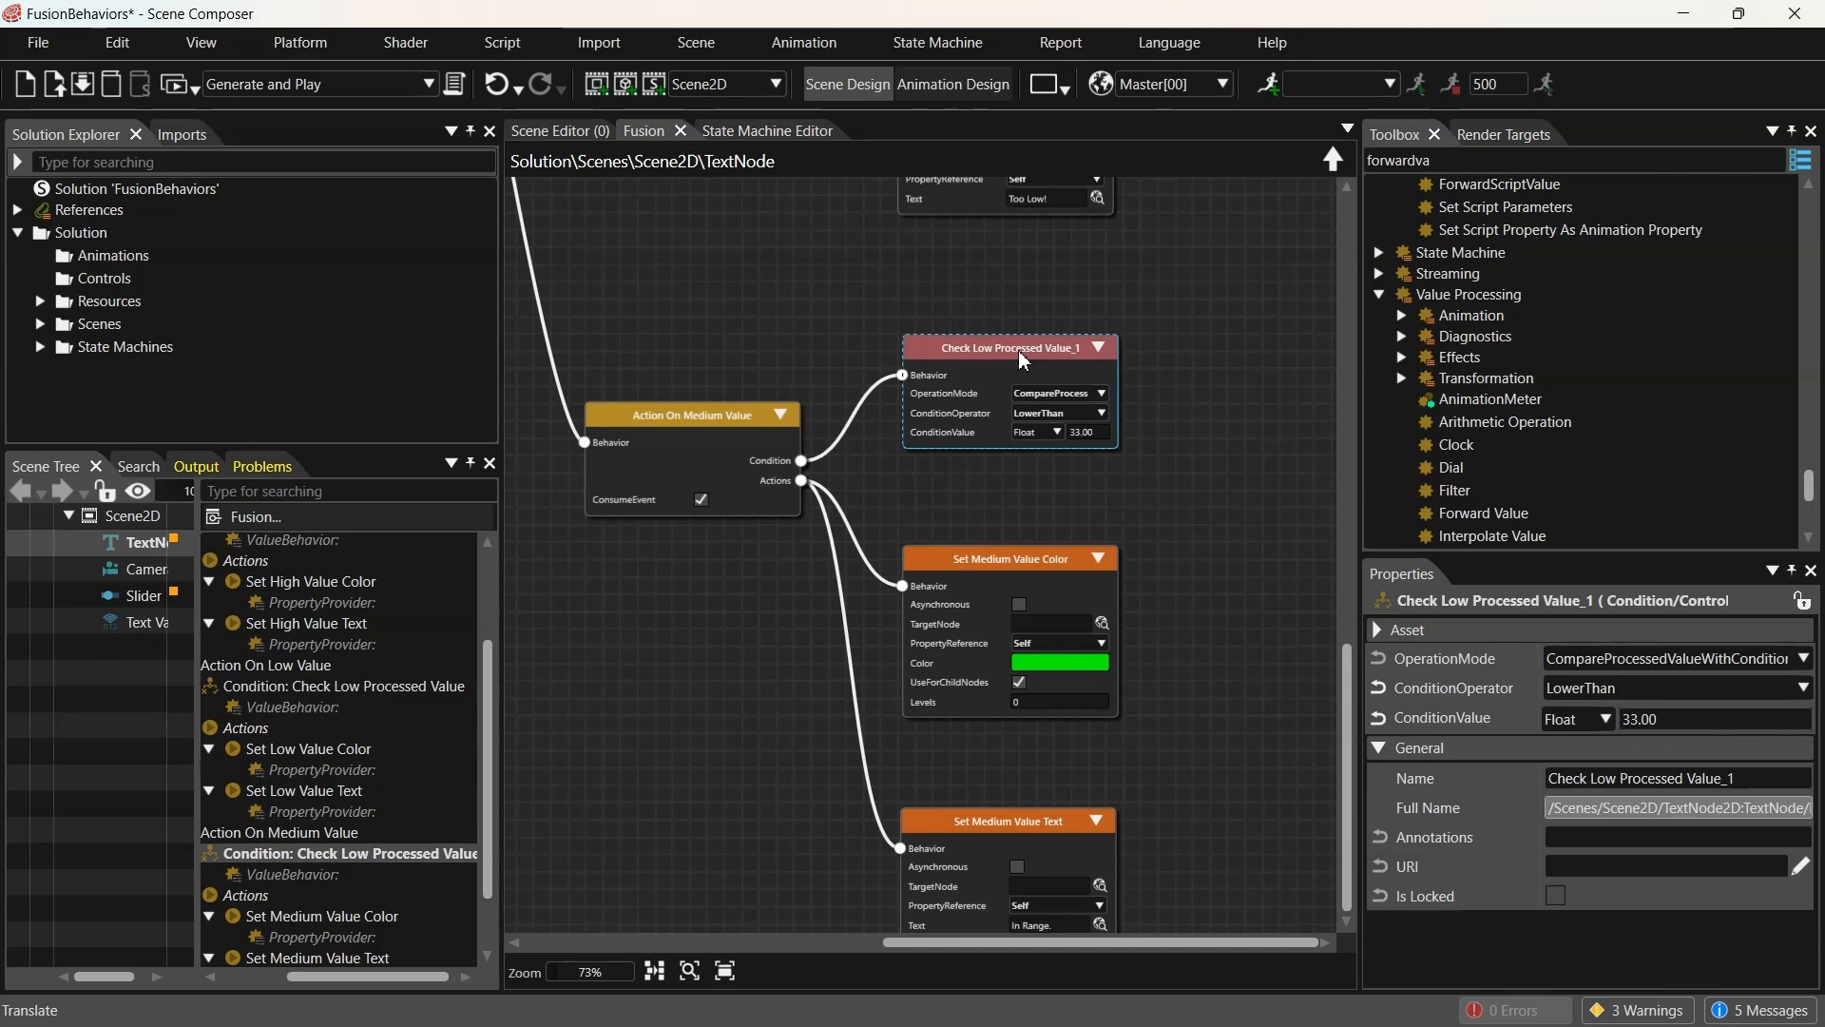
key(Delete)
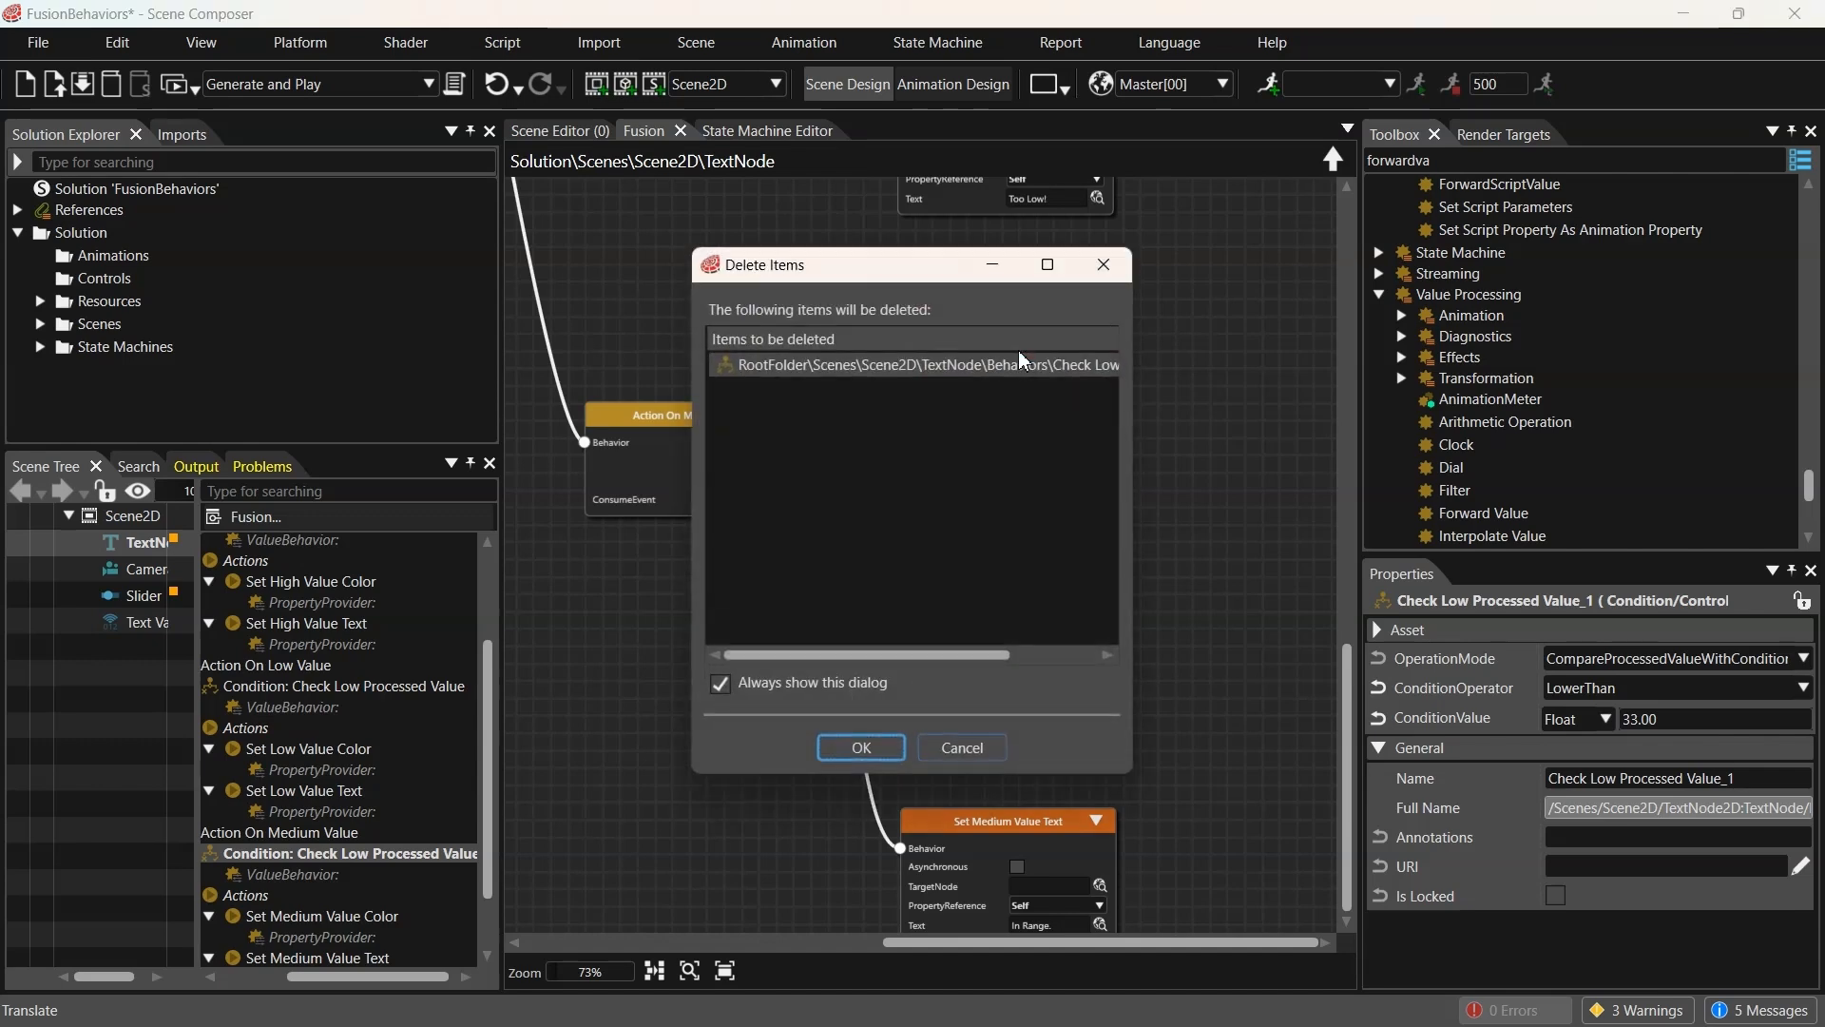
click(838, 755)
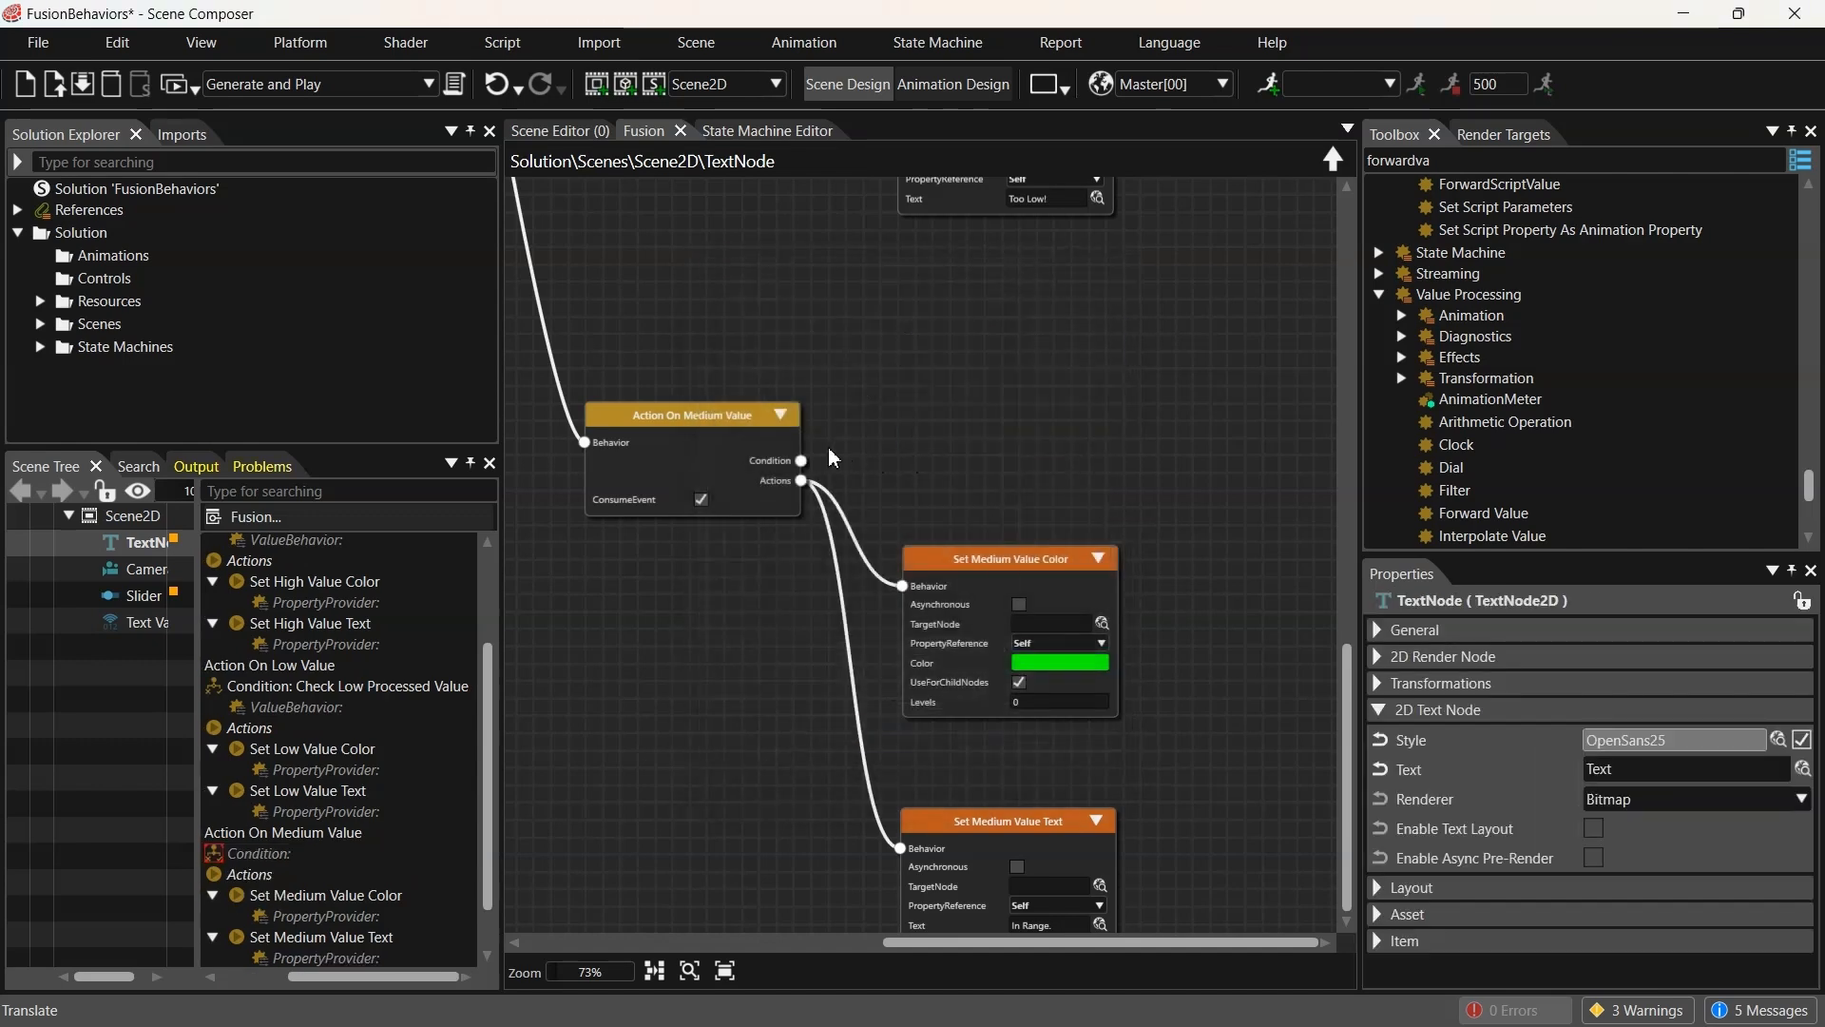
Add a Check Logic Condition node to the Condition output of Action On Medium Value and align it above Set Medium Value Color
drag(801, 460, 931, 372)
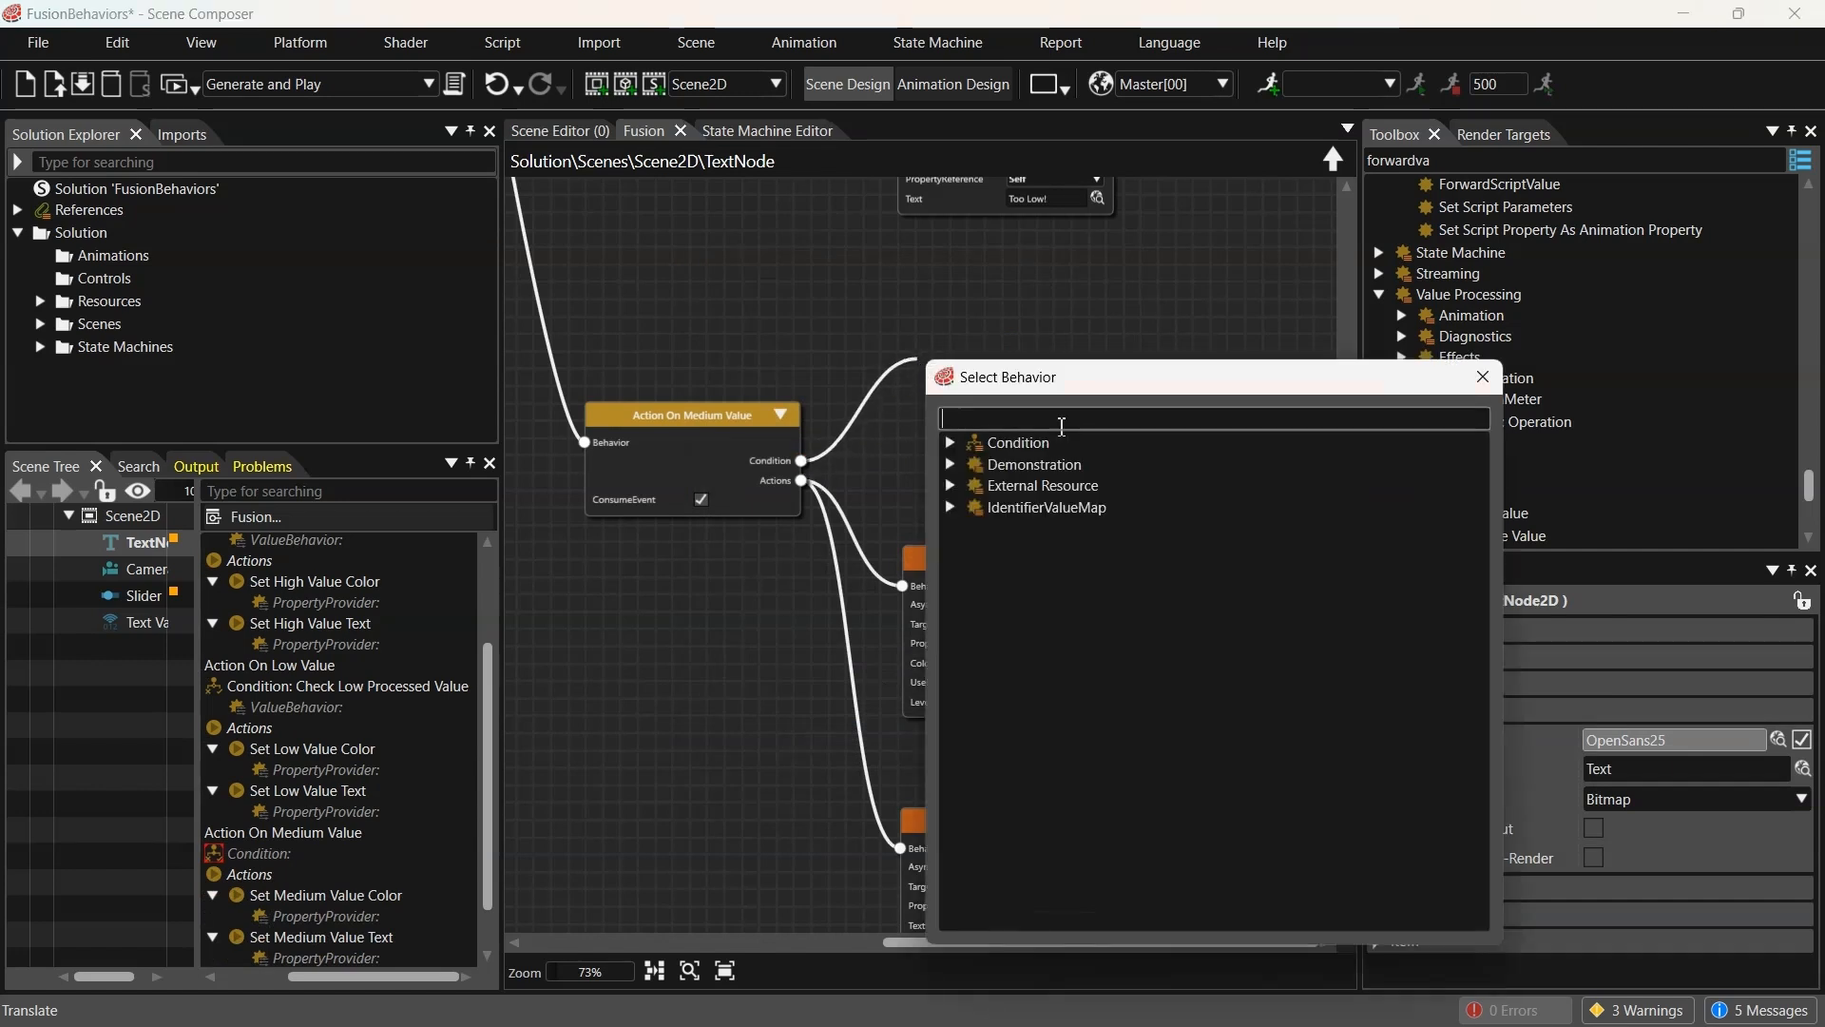
text(logical)
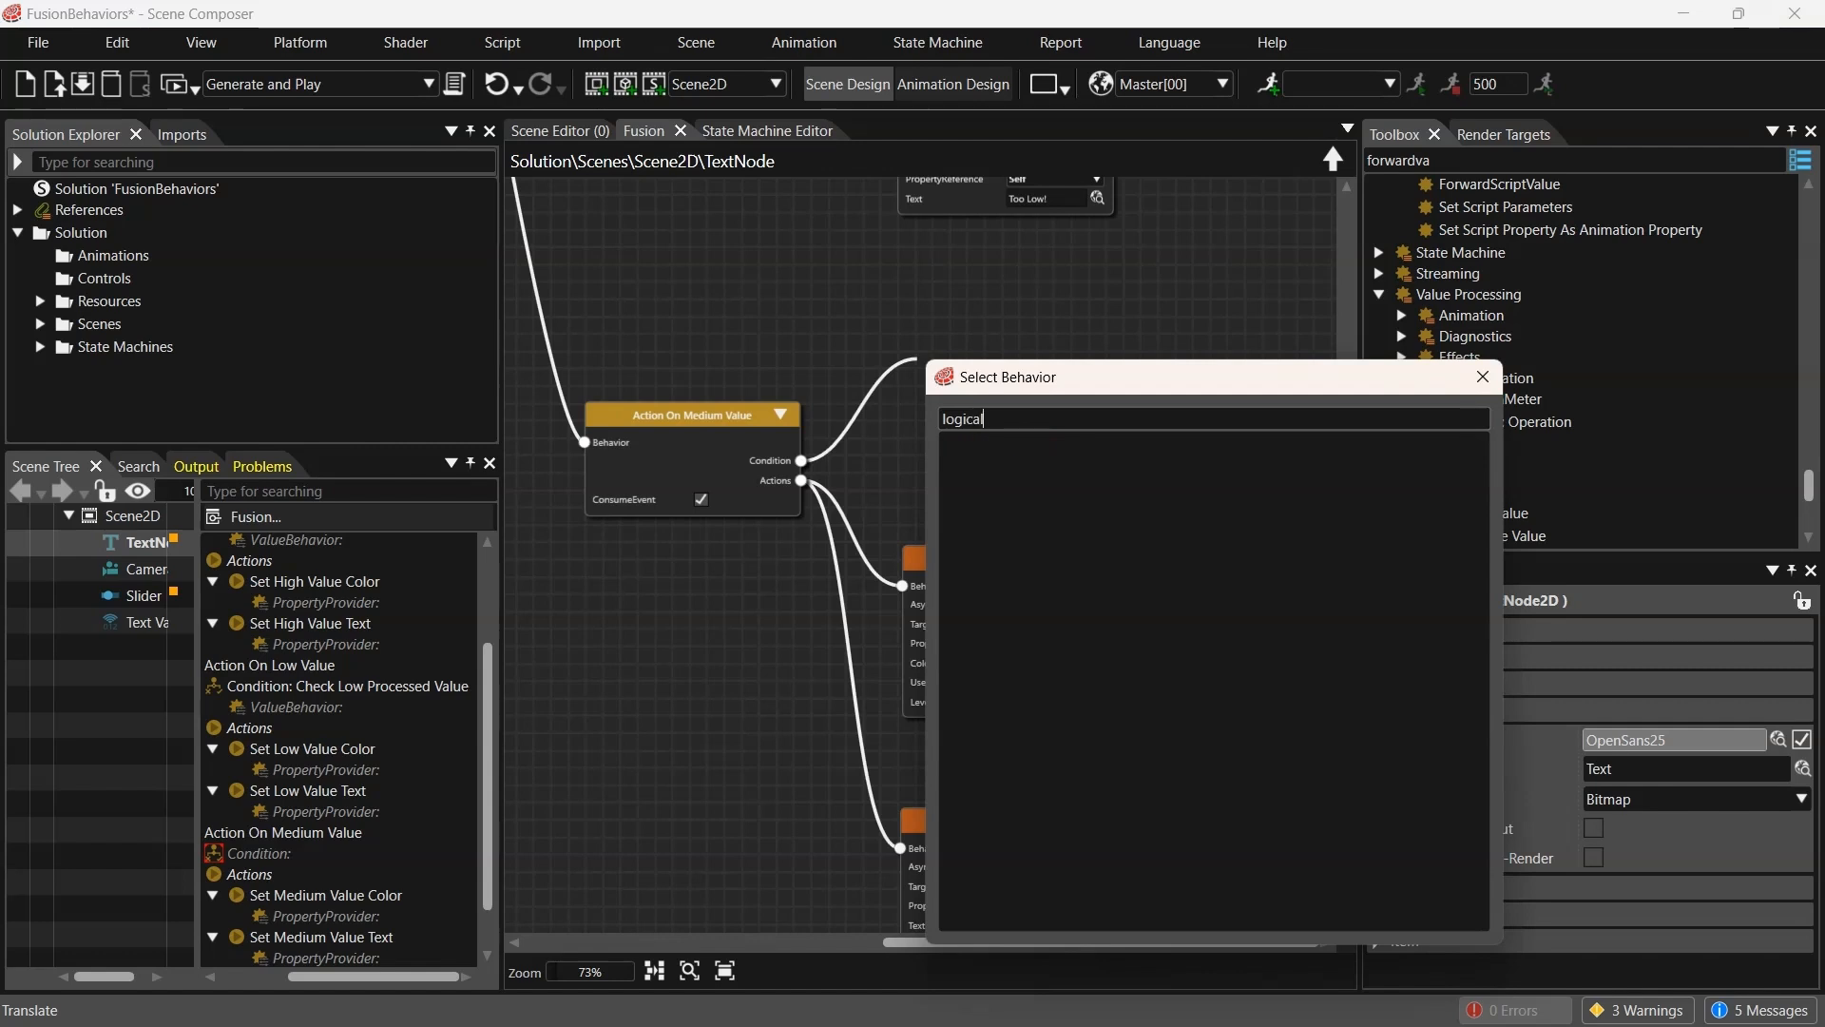
key(BackSpace)
key(BackSpace)
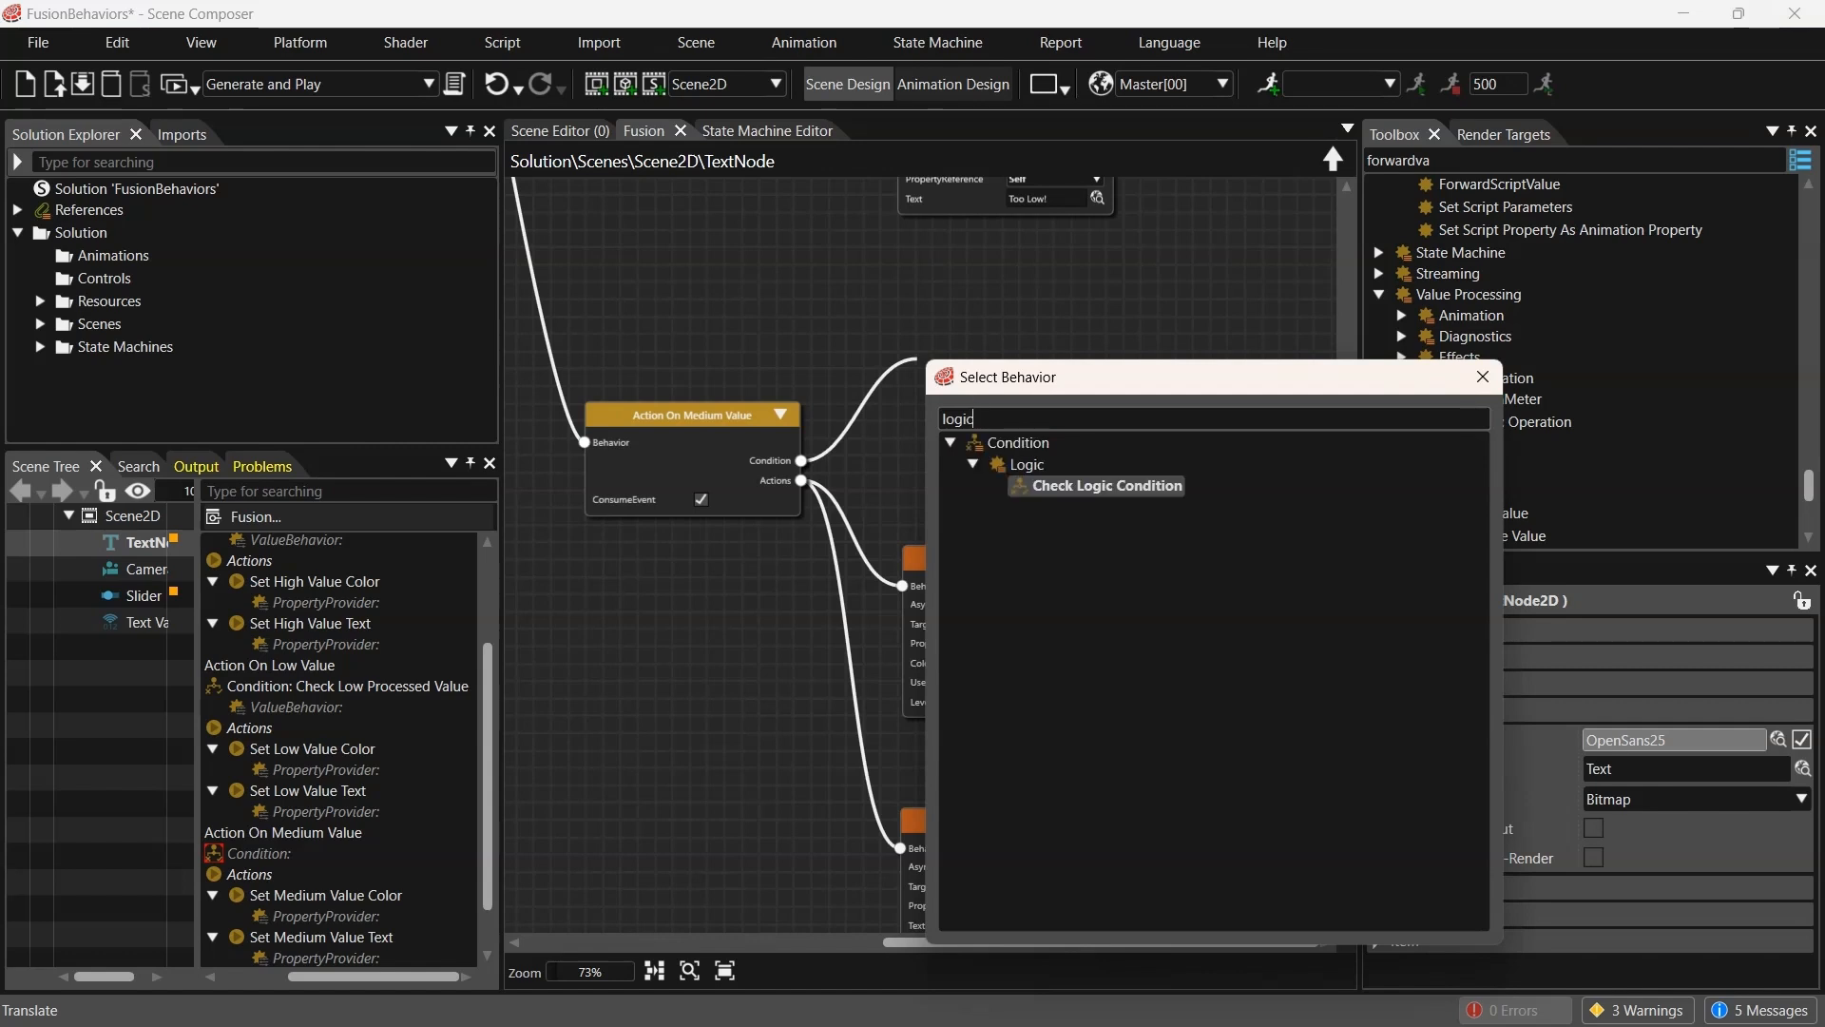
click(1120, 486)
double_click(1112, 486)
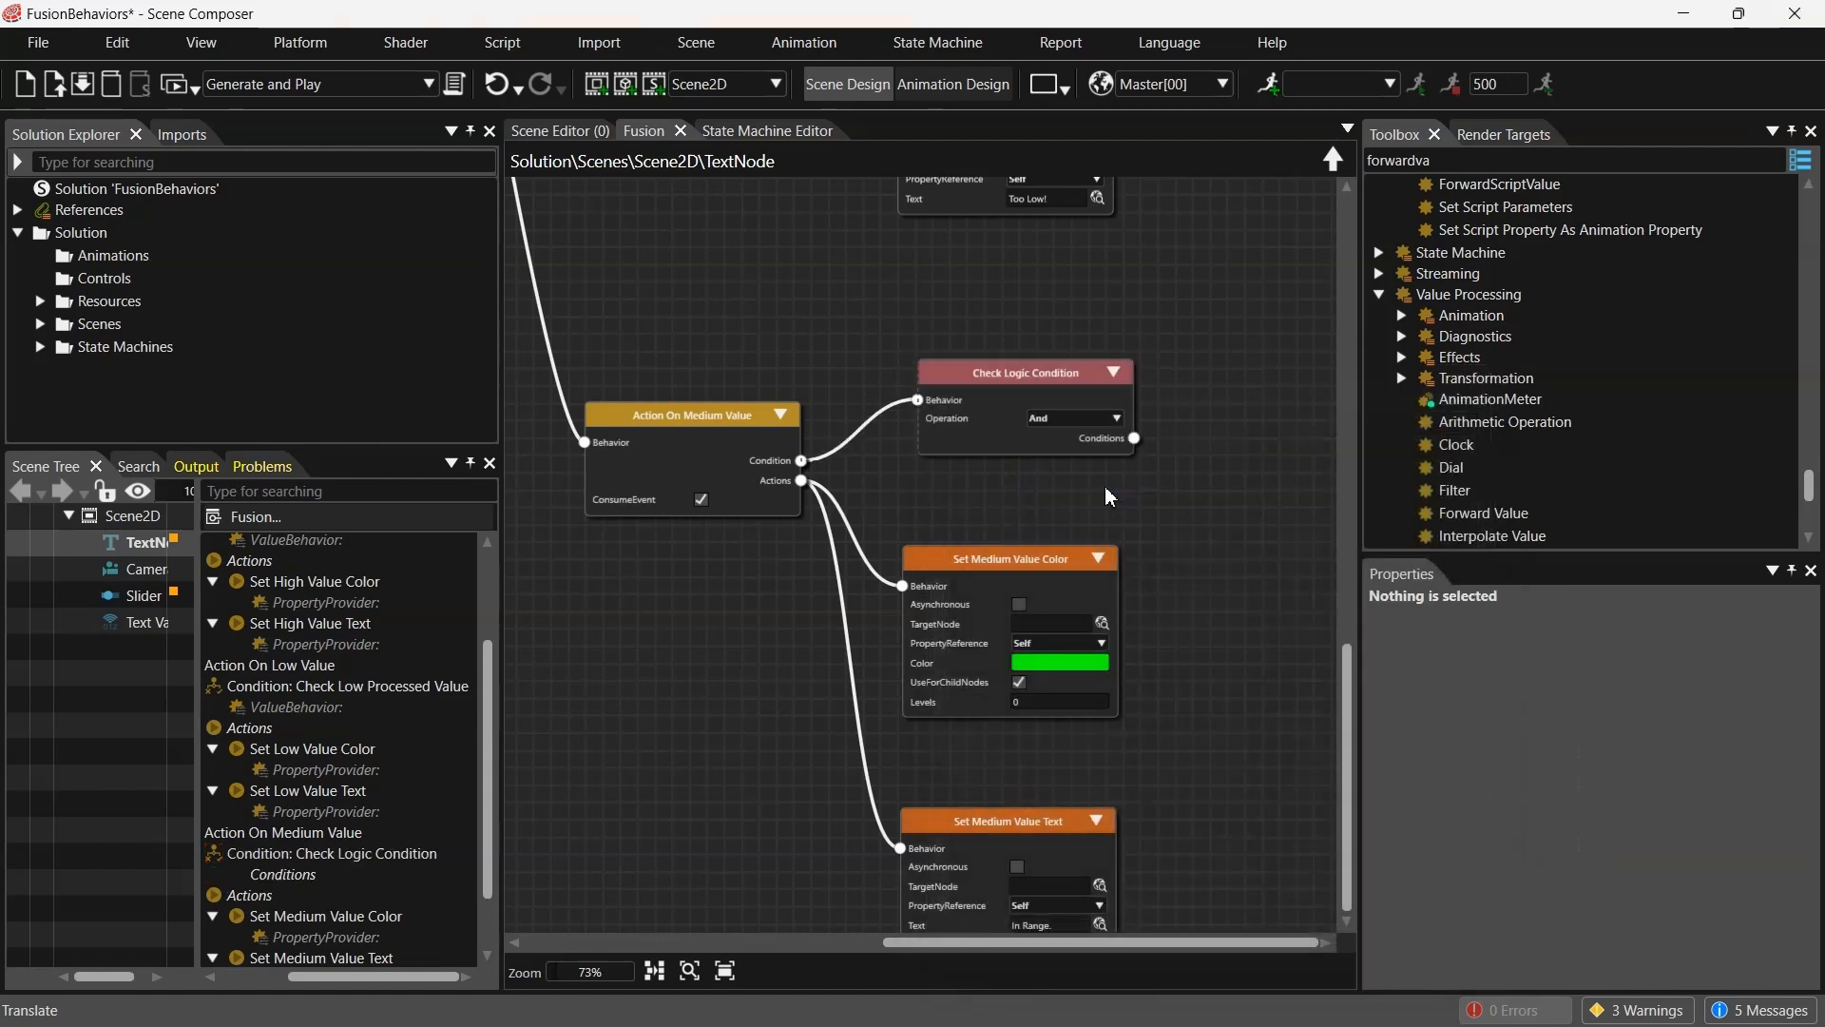
drag(1026, 376, 1005, 369)
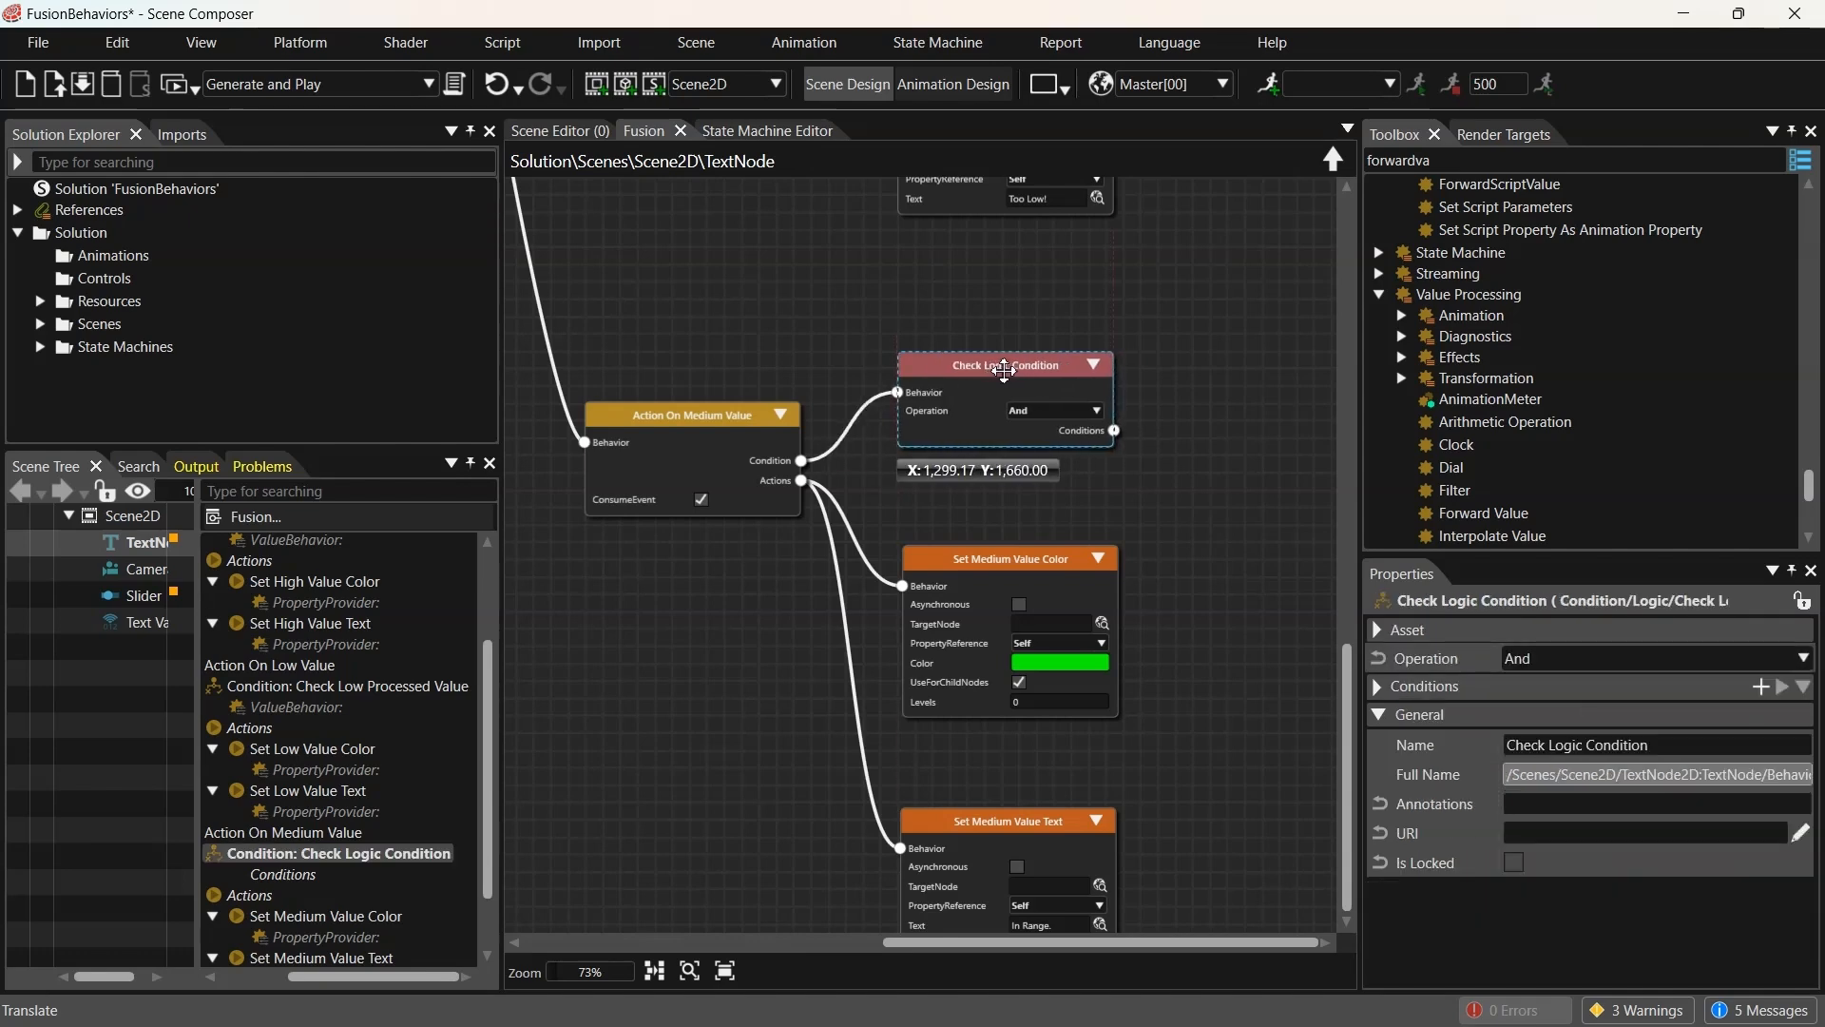
middle_drag(1210, 491, 994, 539)
scroll(836, 504, up, 1)
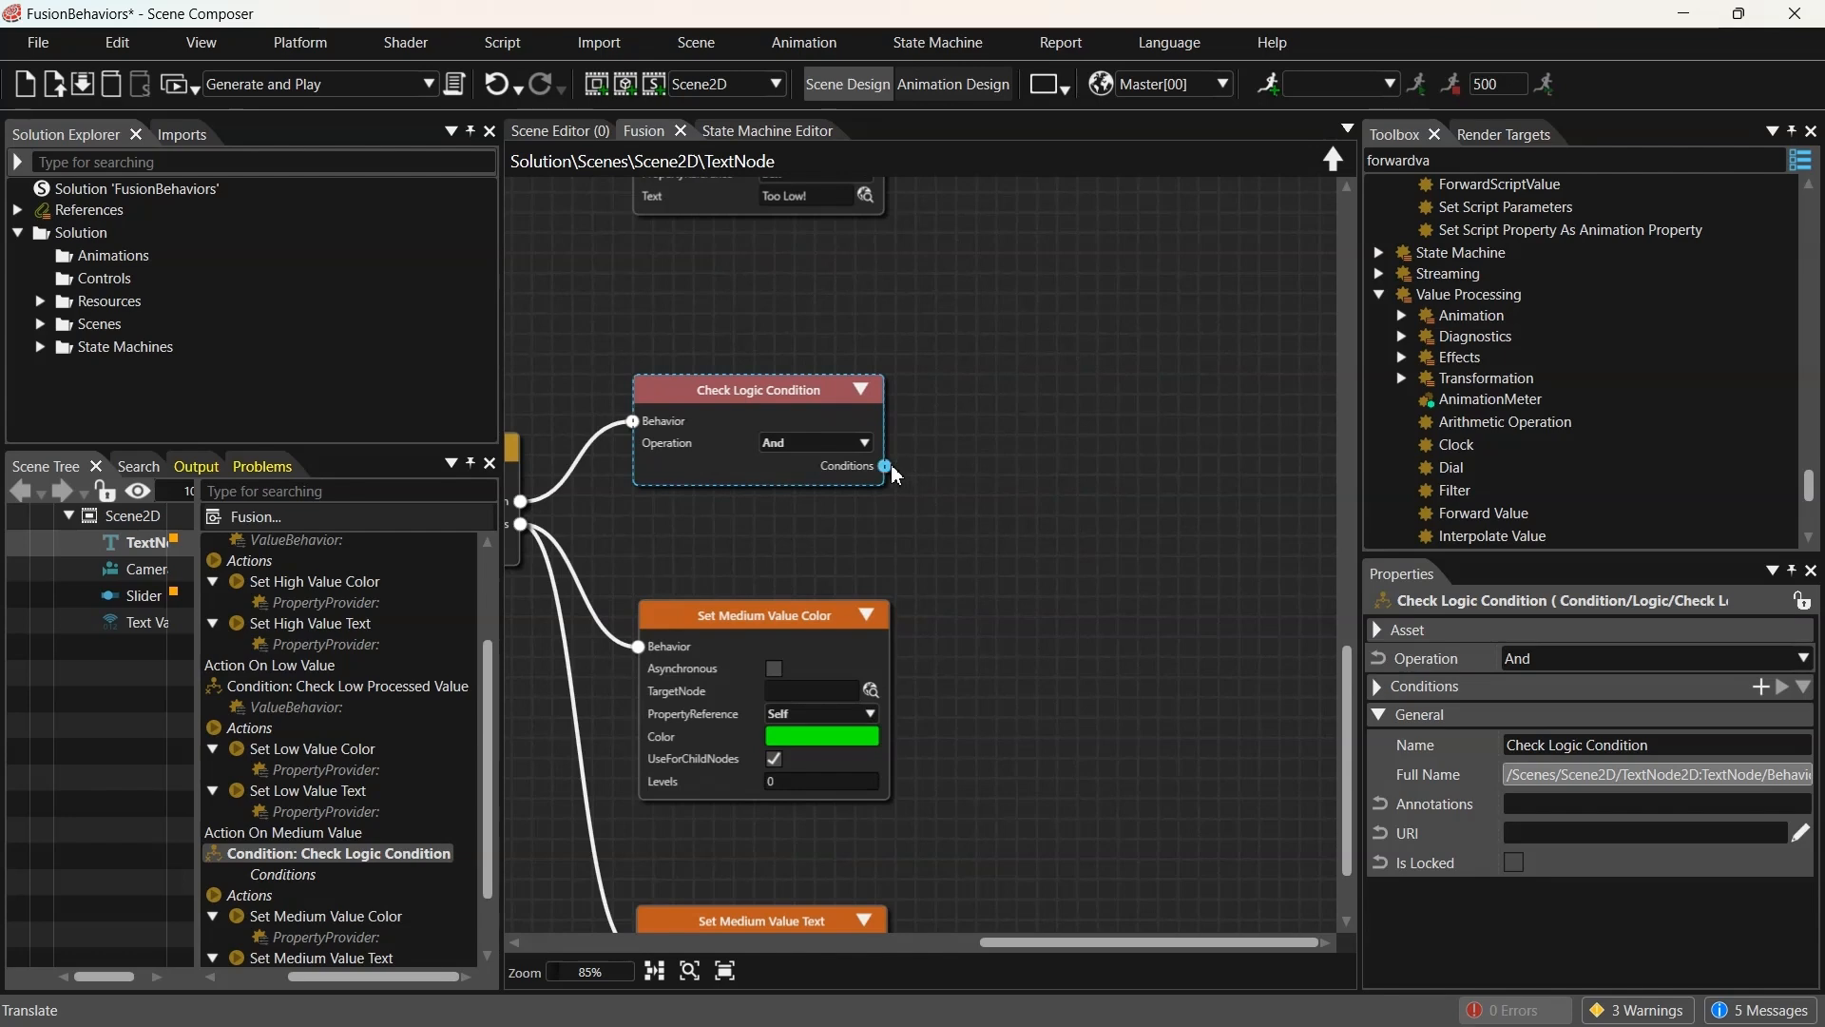
Add a Check Processed Value node to the Conditions output of Check Logic Condition and place it up and to the right
drag(892, 472, 999, 304)
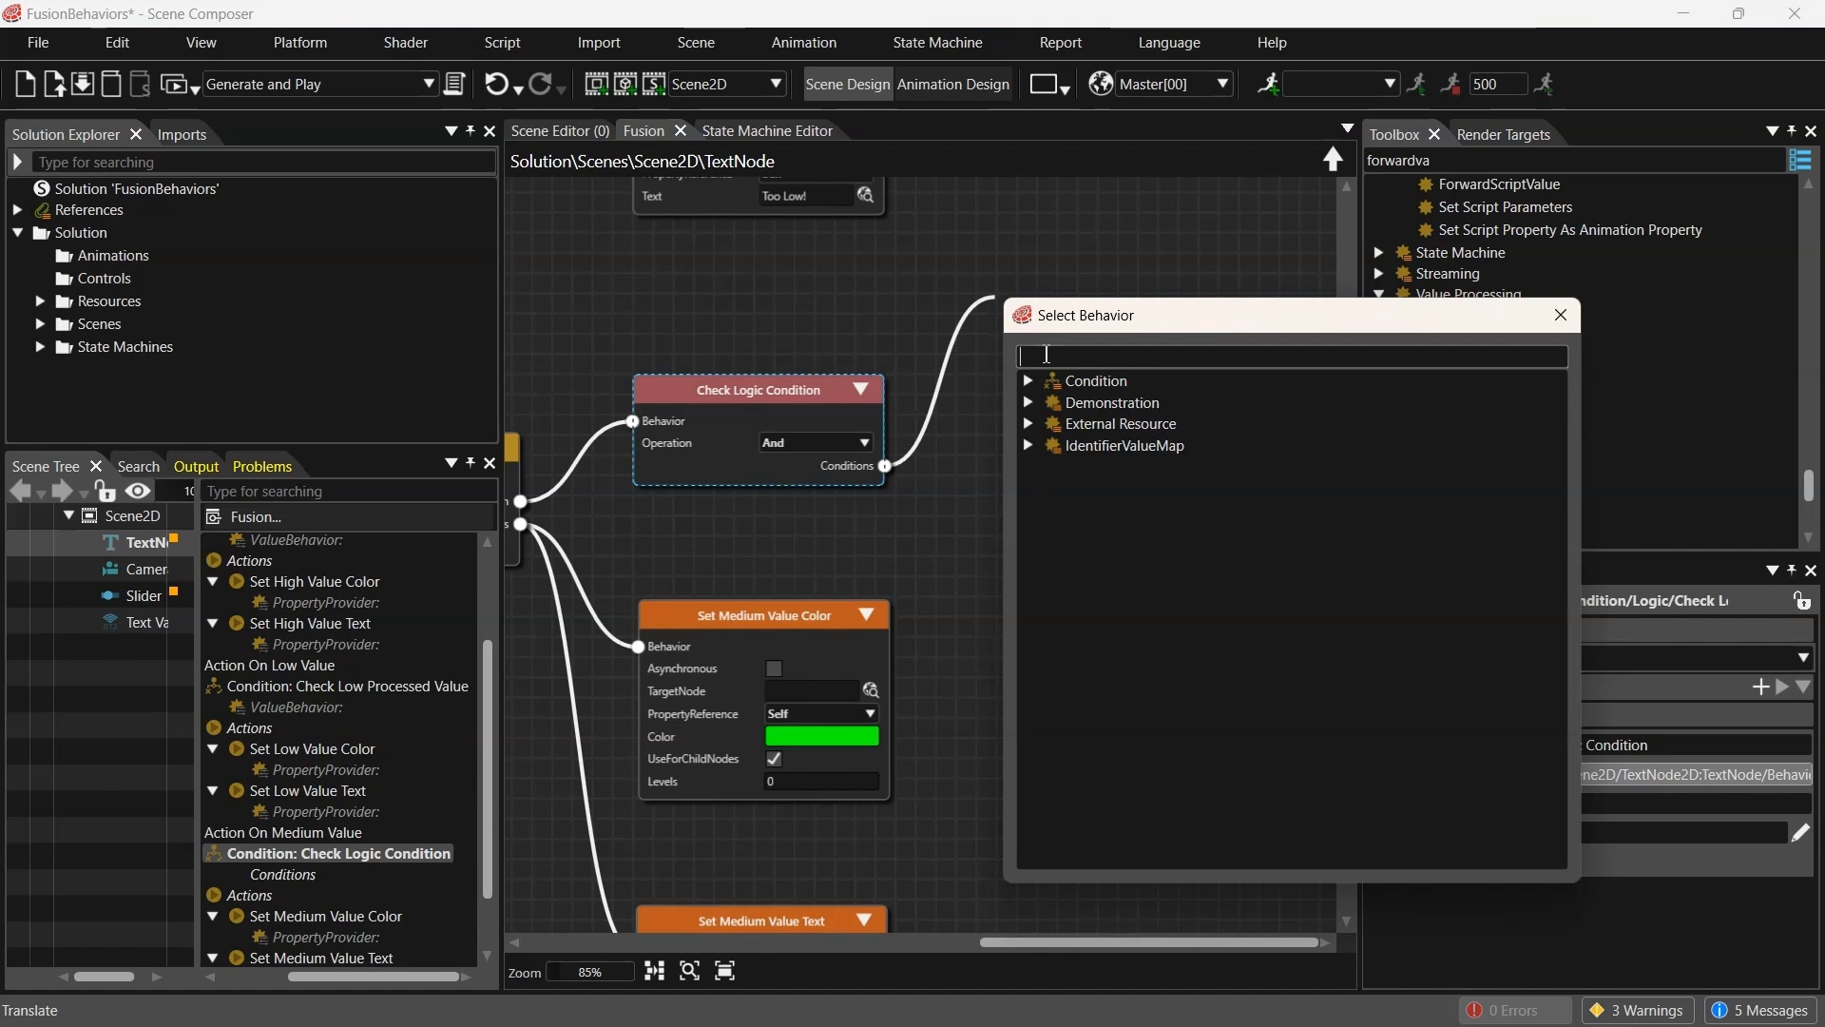
text(chec)
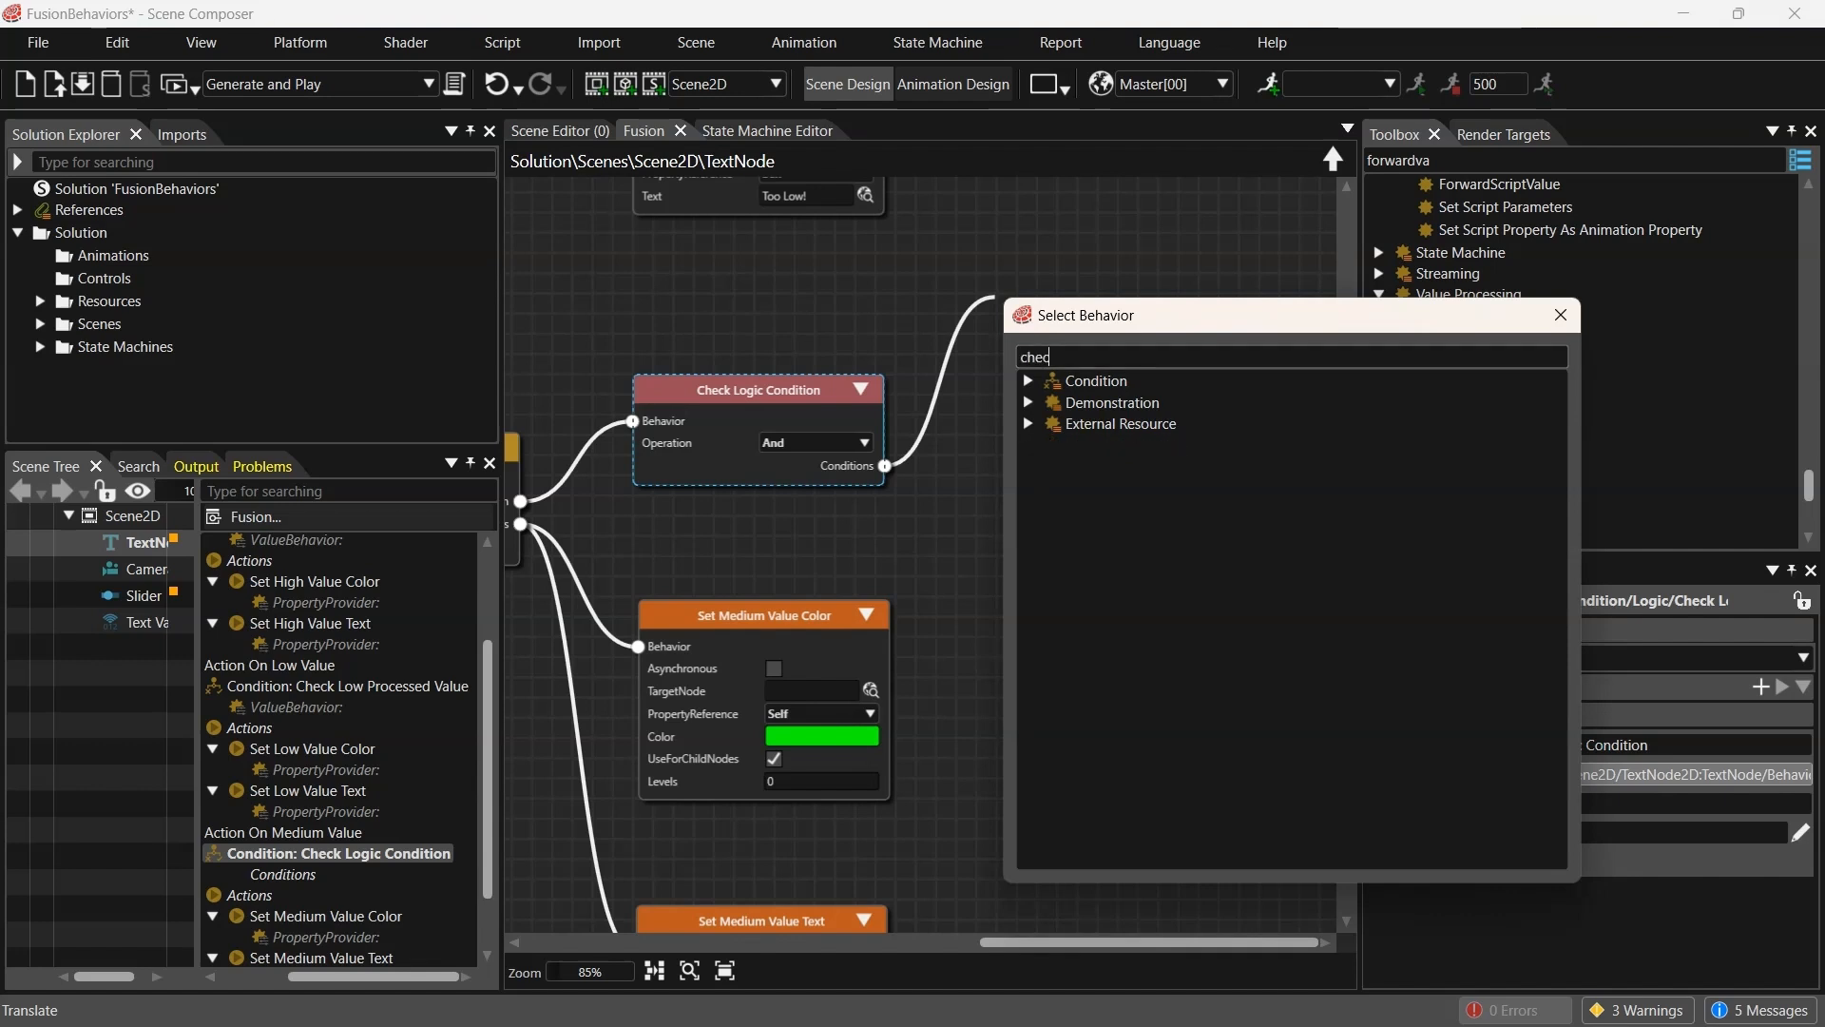
text(kpro)
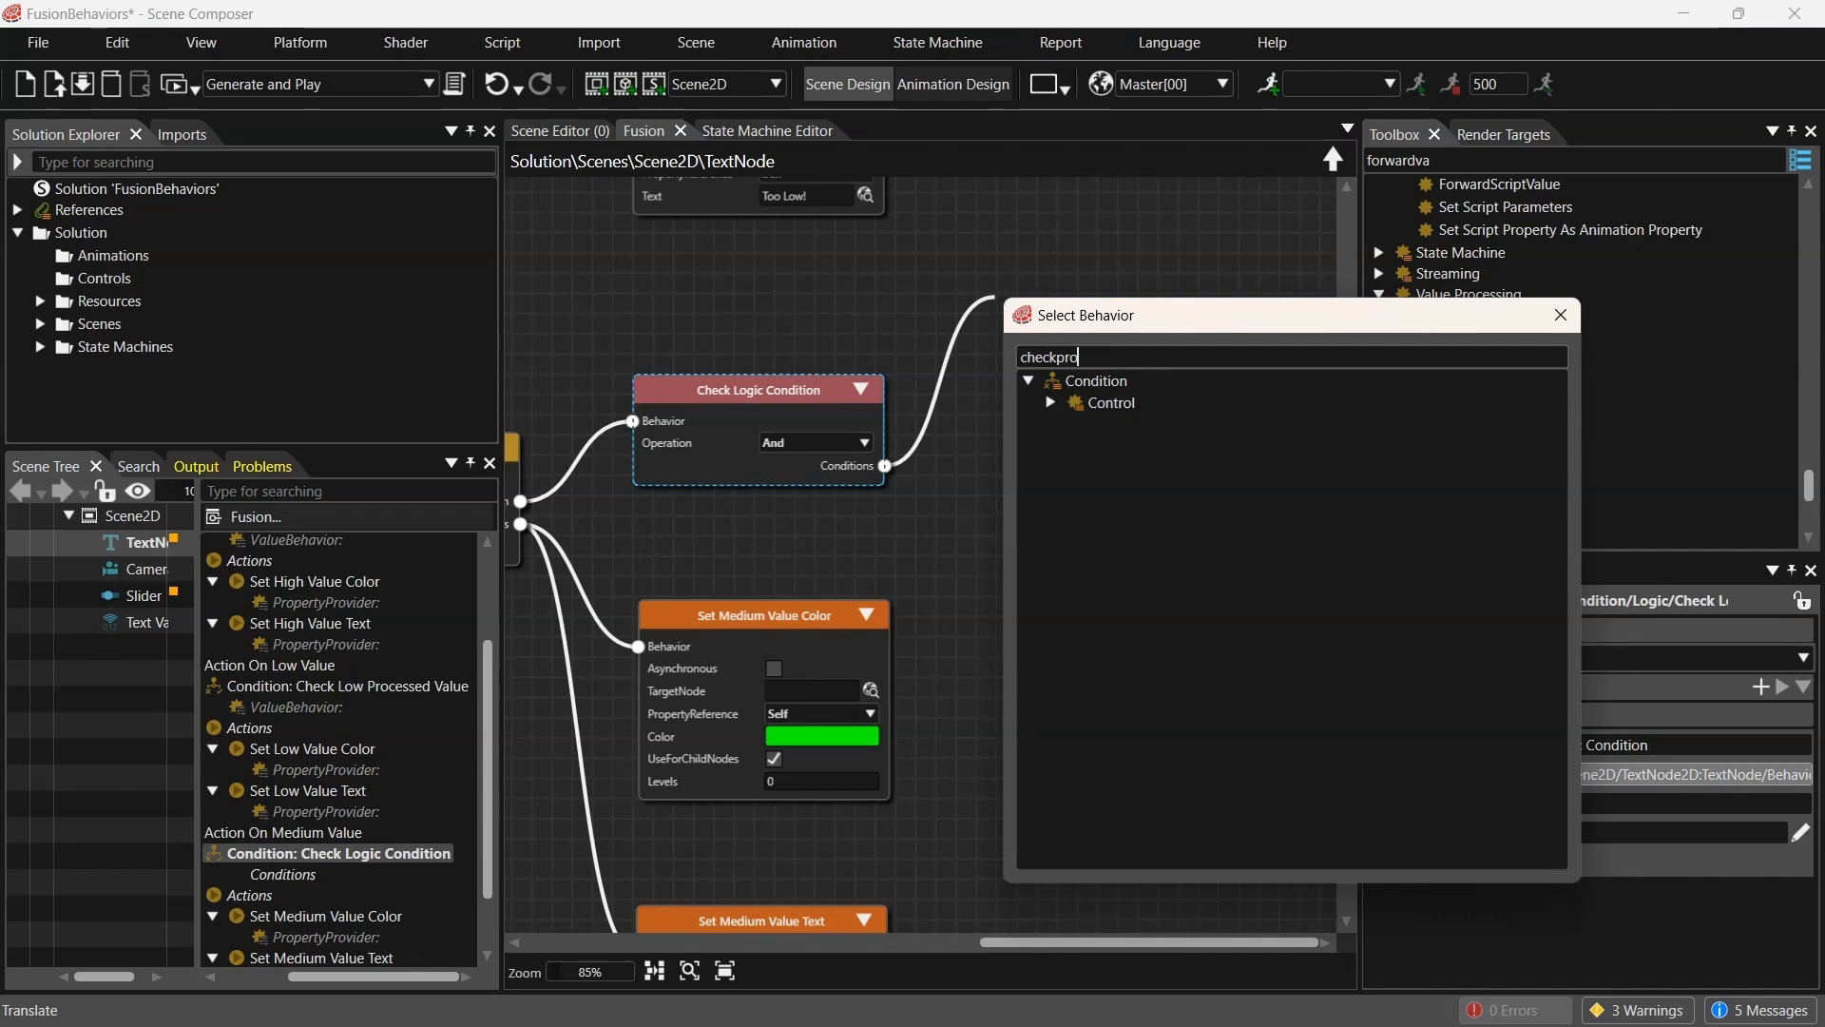
double_click(1219, 428)
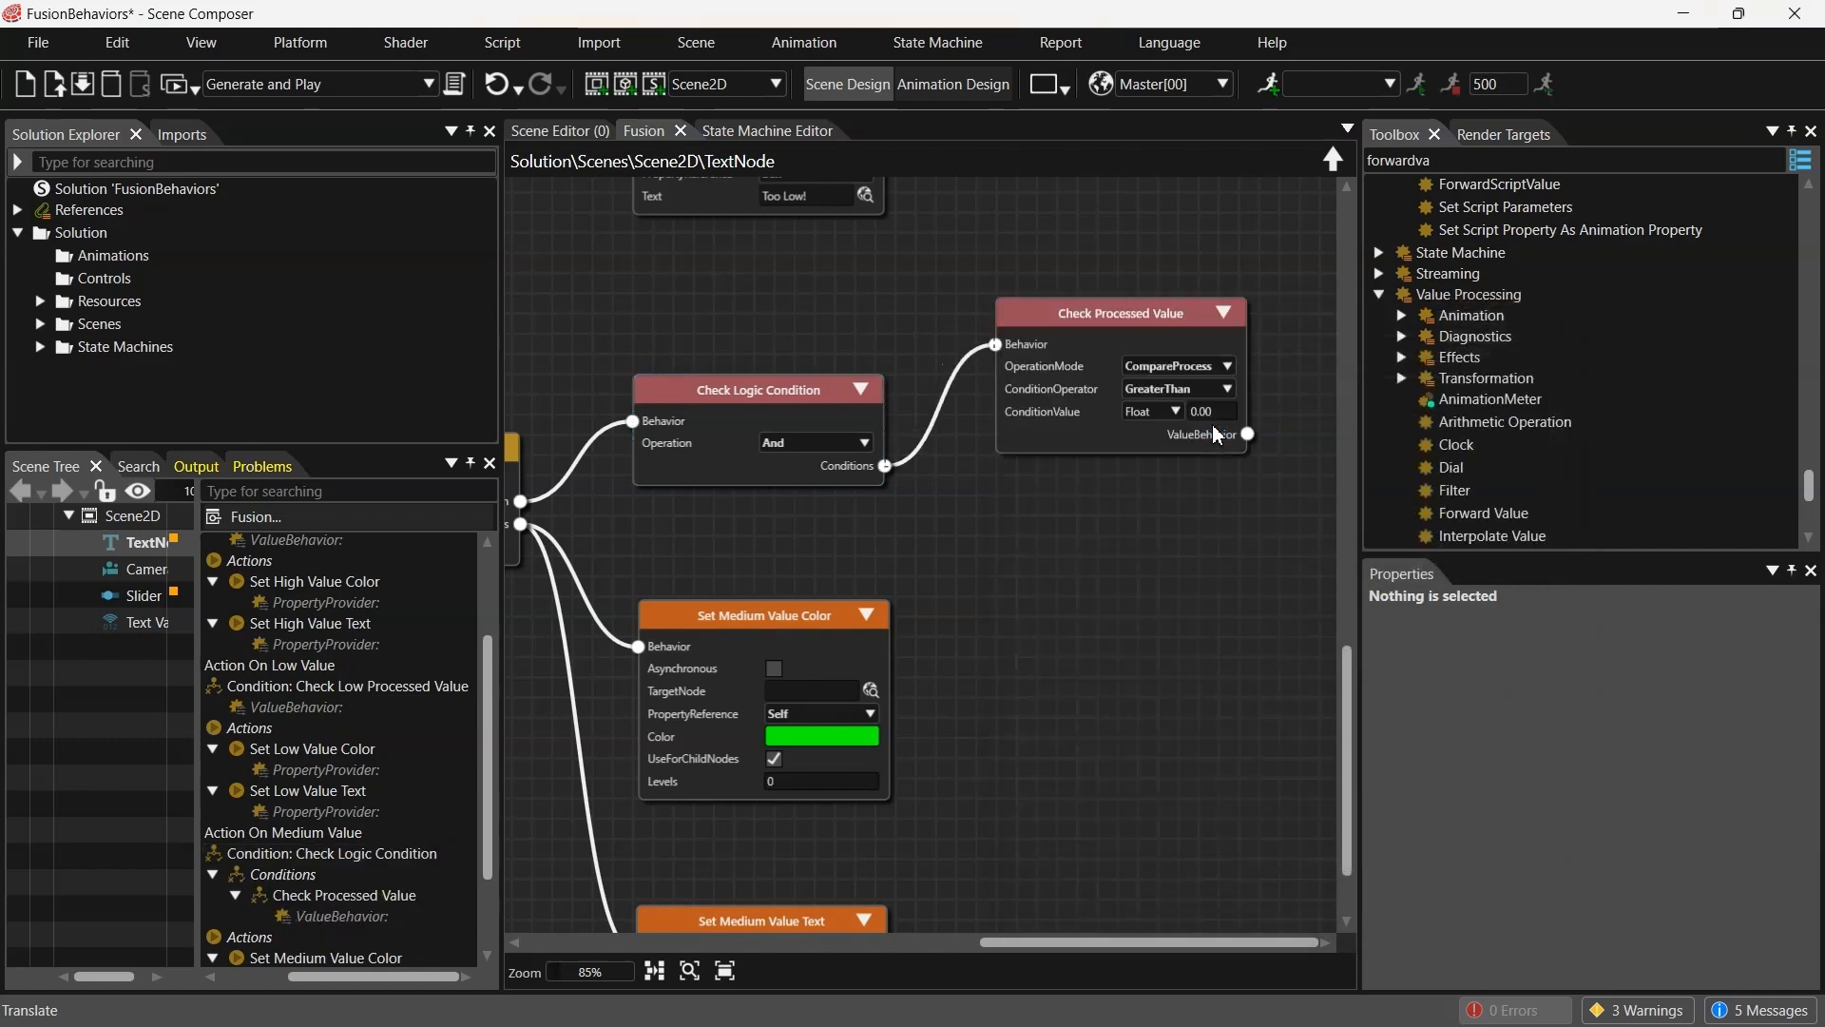
drag(1137, 317, 1124, 288)
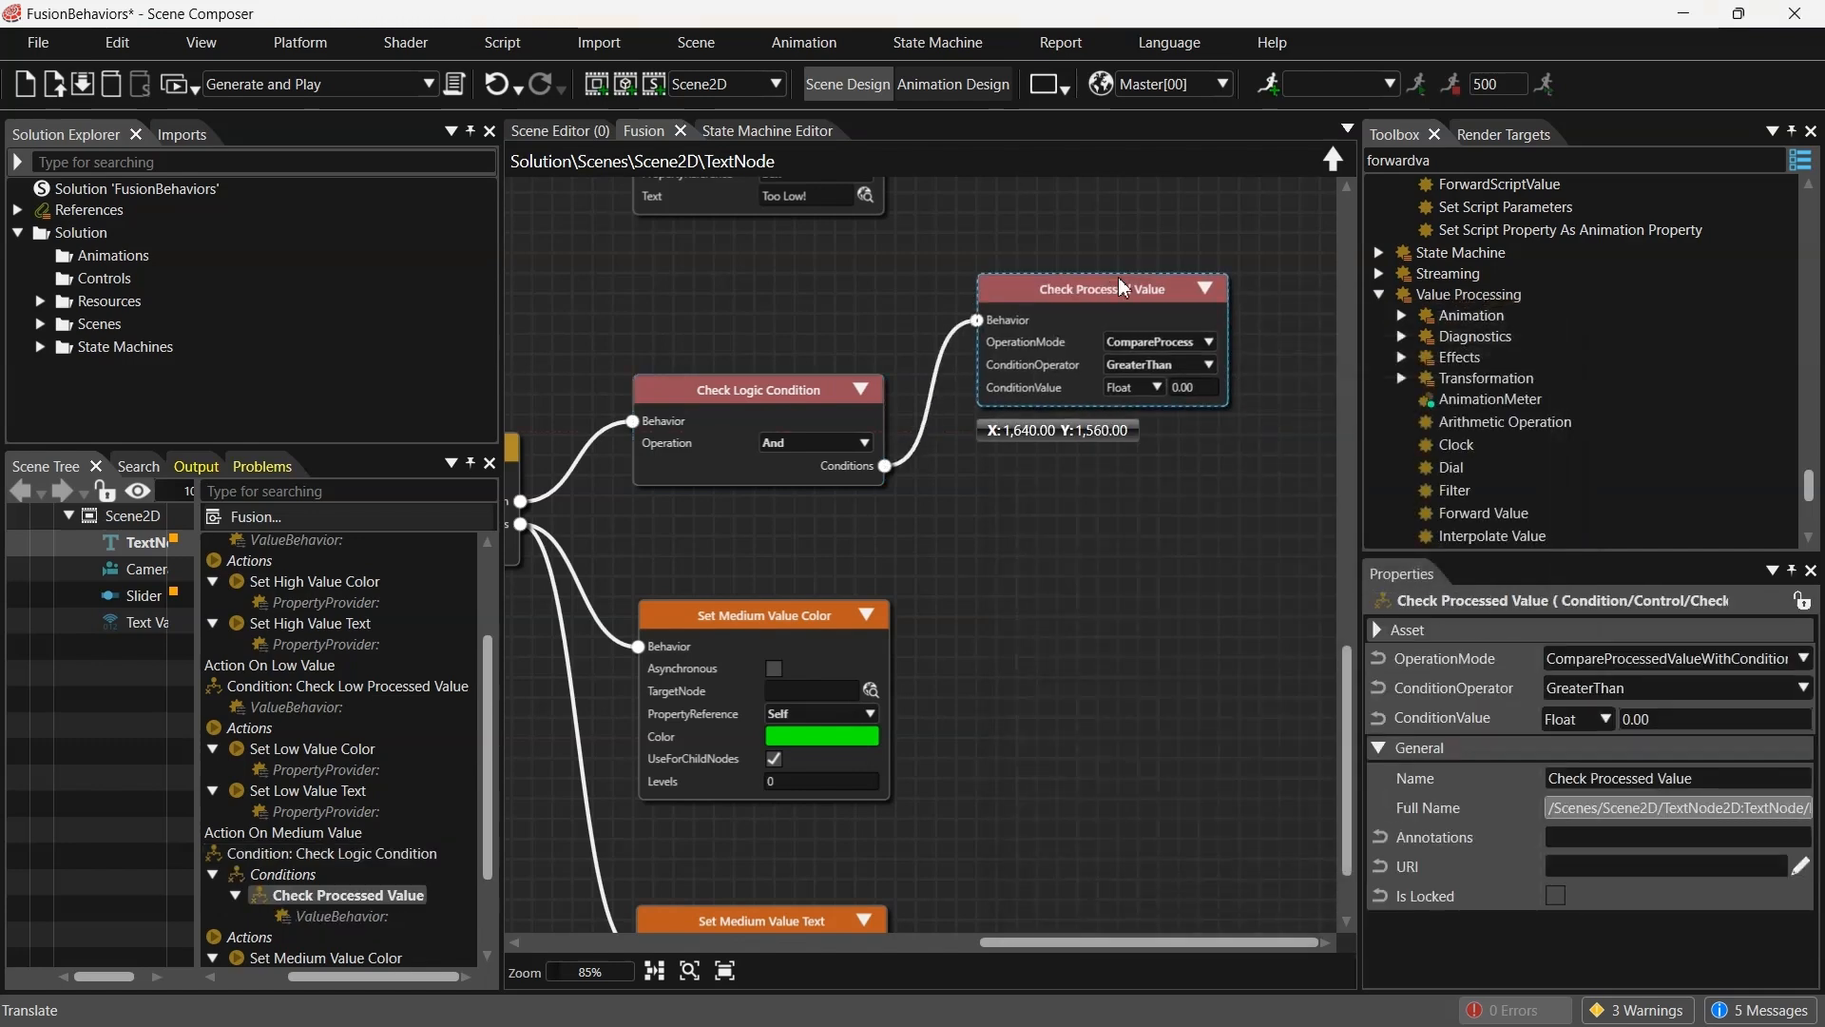
Set the new Check Processed Value node's condition operator to GreaterOrEqual and its condition value to 33
click(1169, 365)
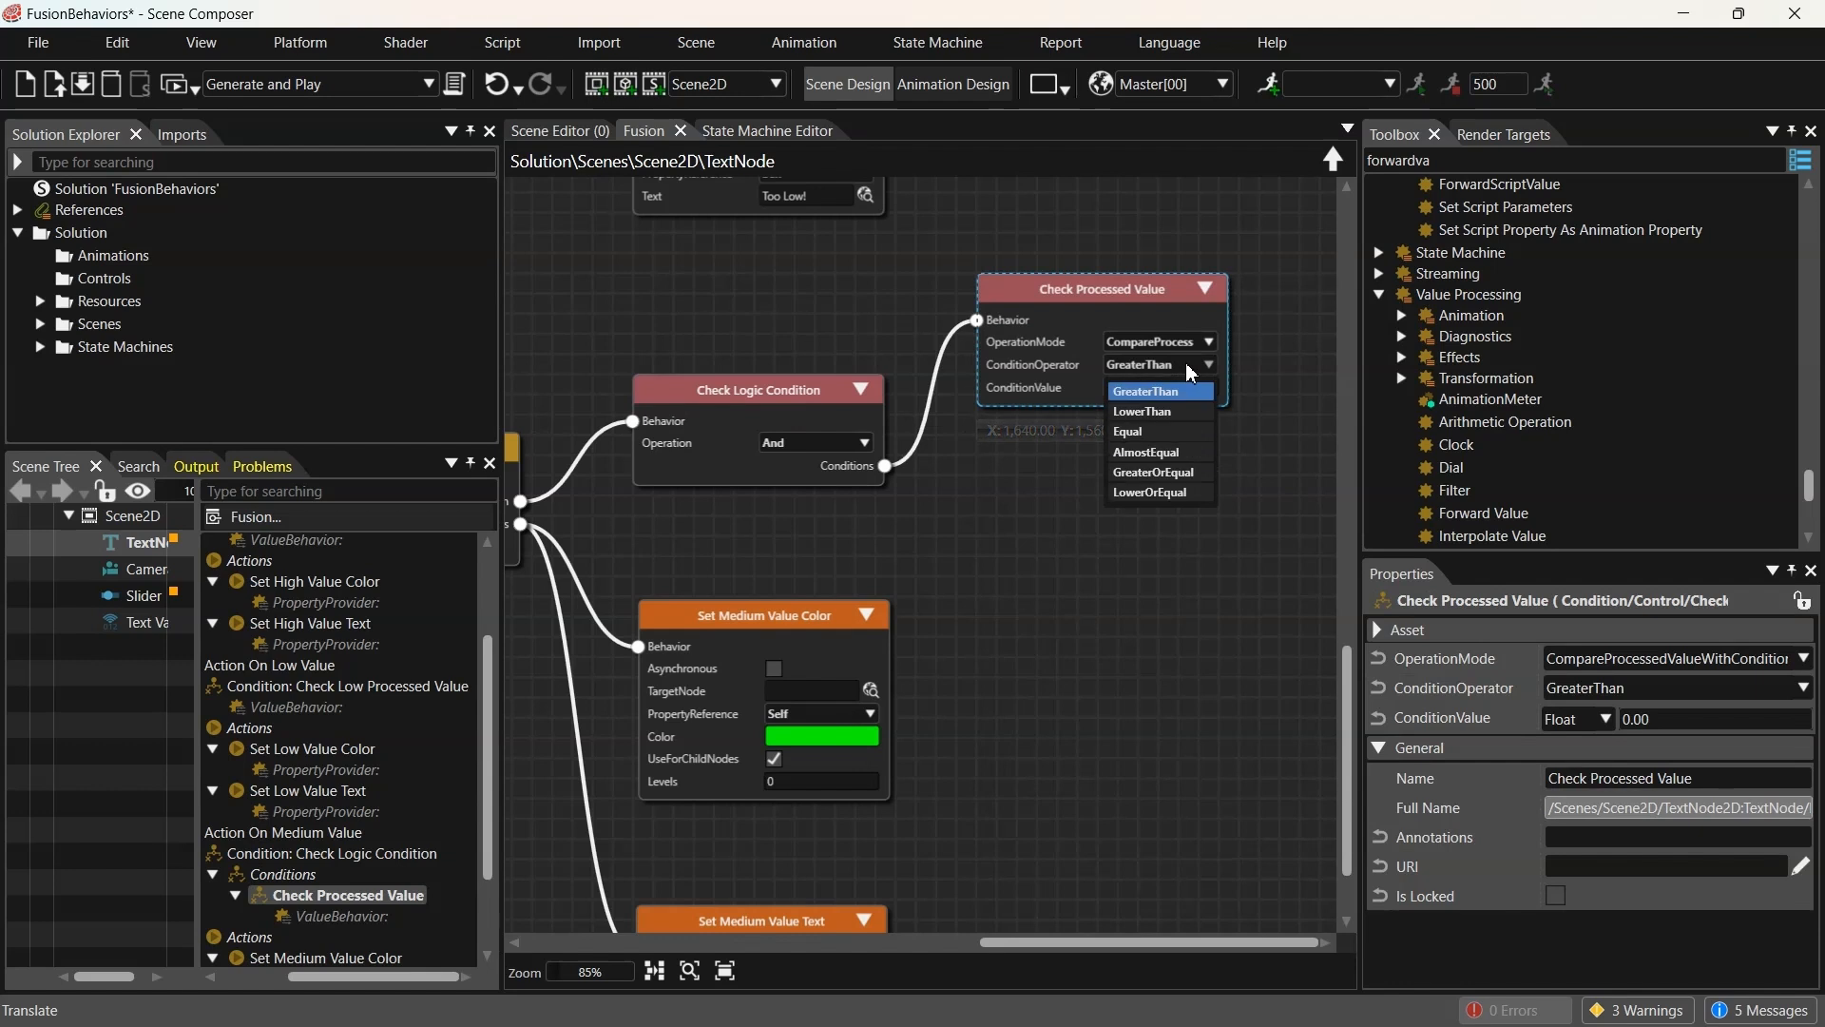
click(1155, 472)
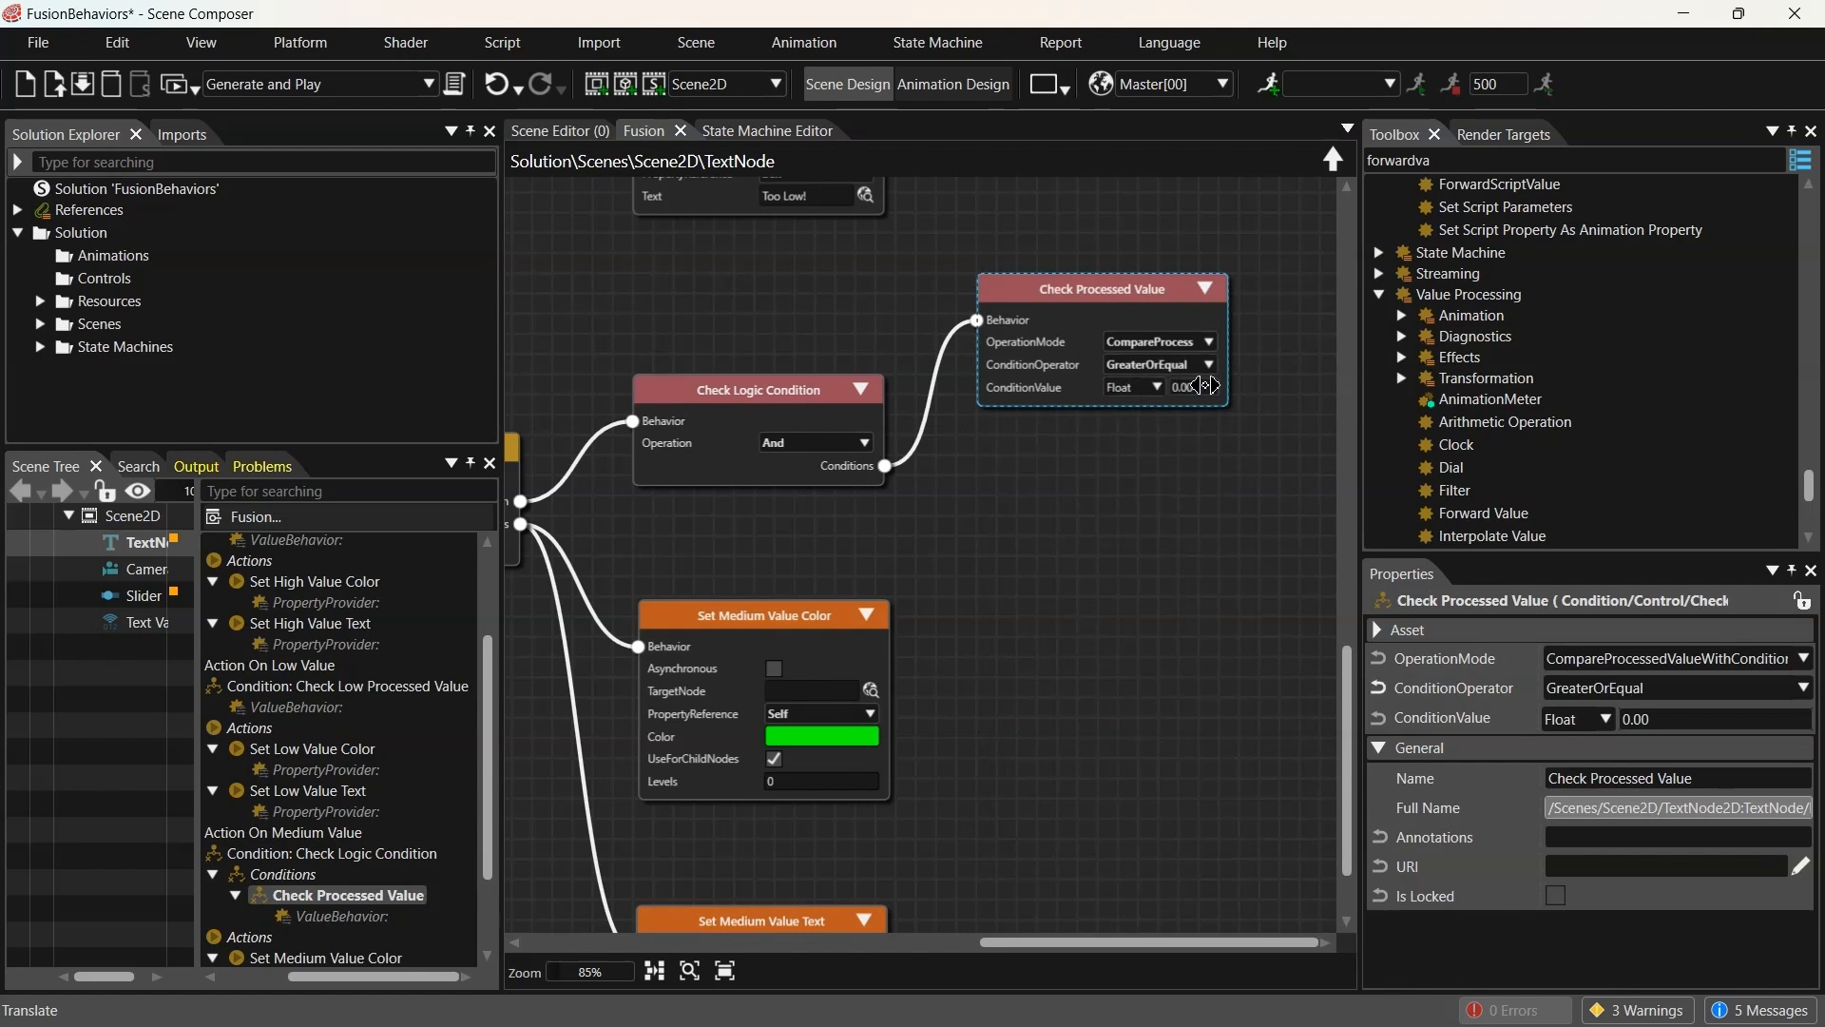
text(33)
key(Return)
Add a second Check Processed Value node to the Conditions output of Check Logic Condition and align it below the first
drag(890, 468, 978, 602)
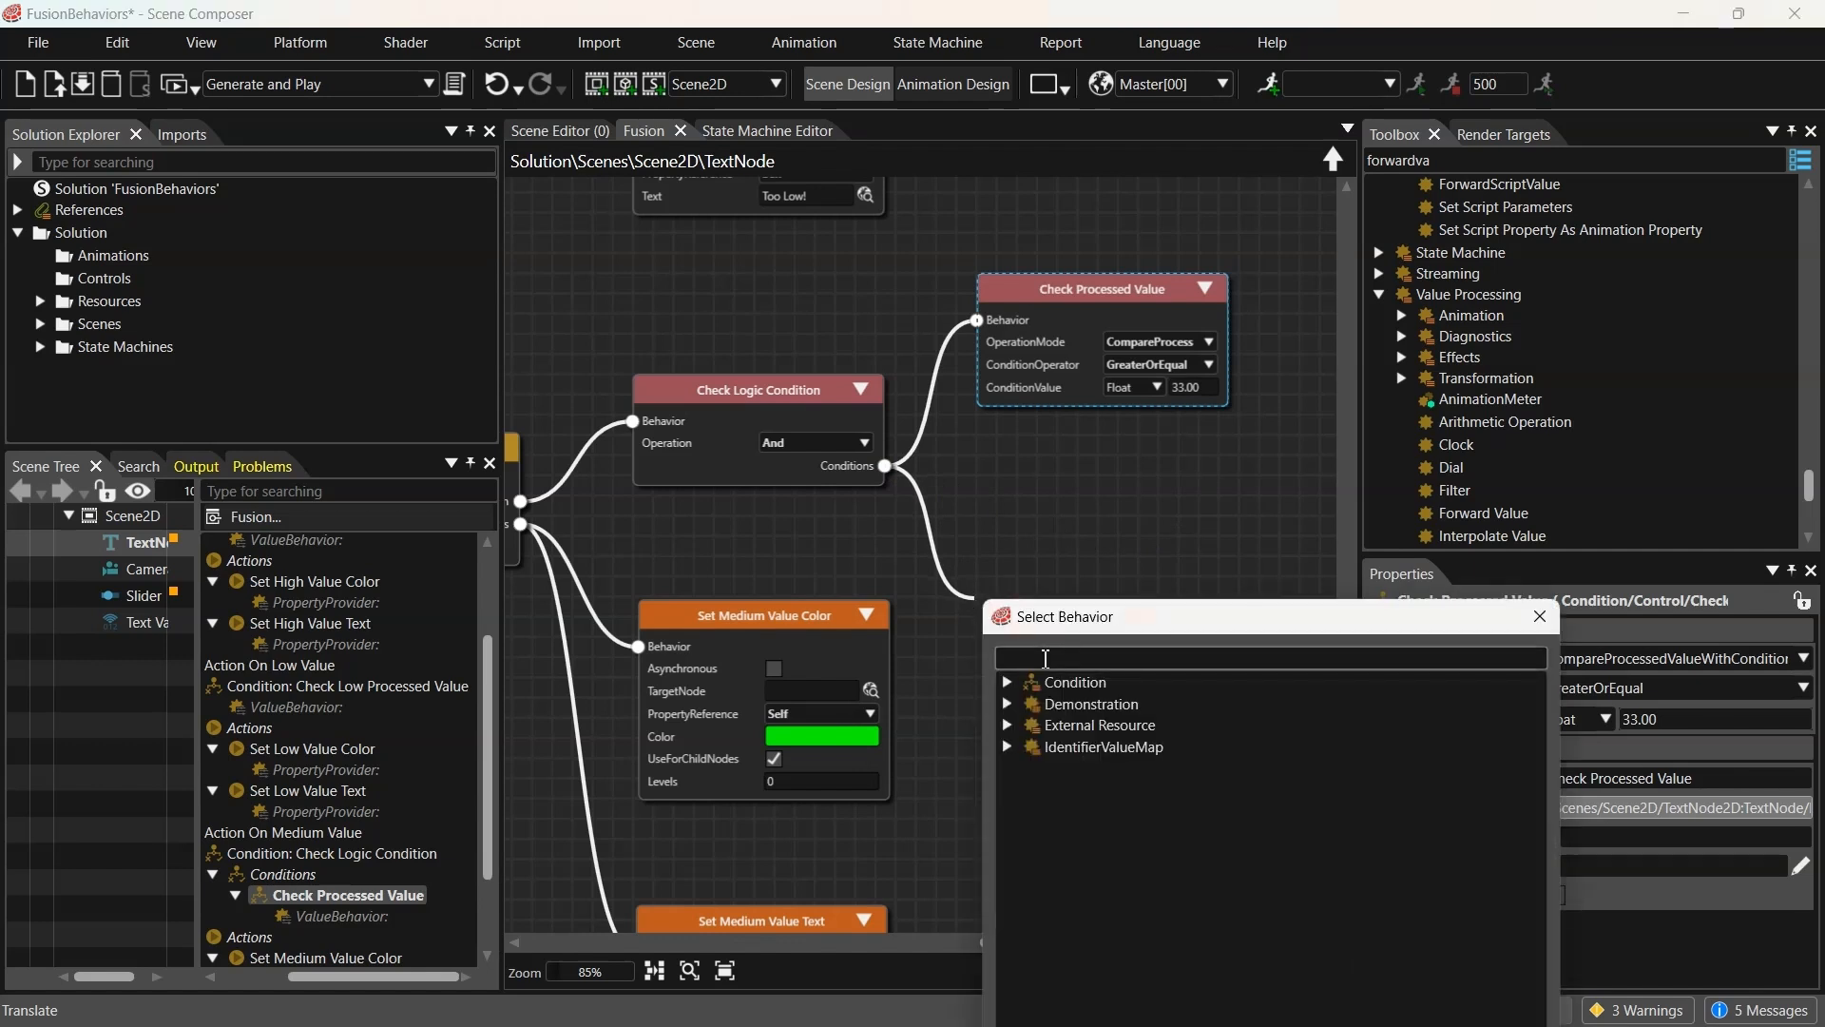
text(checkpro)
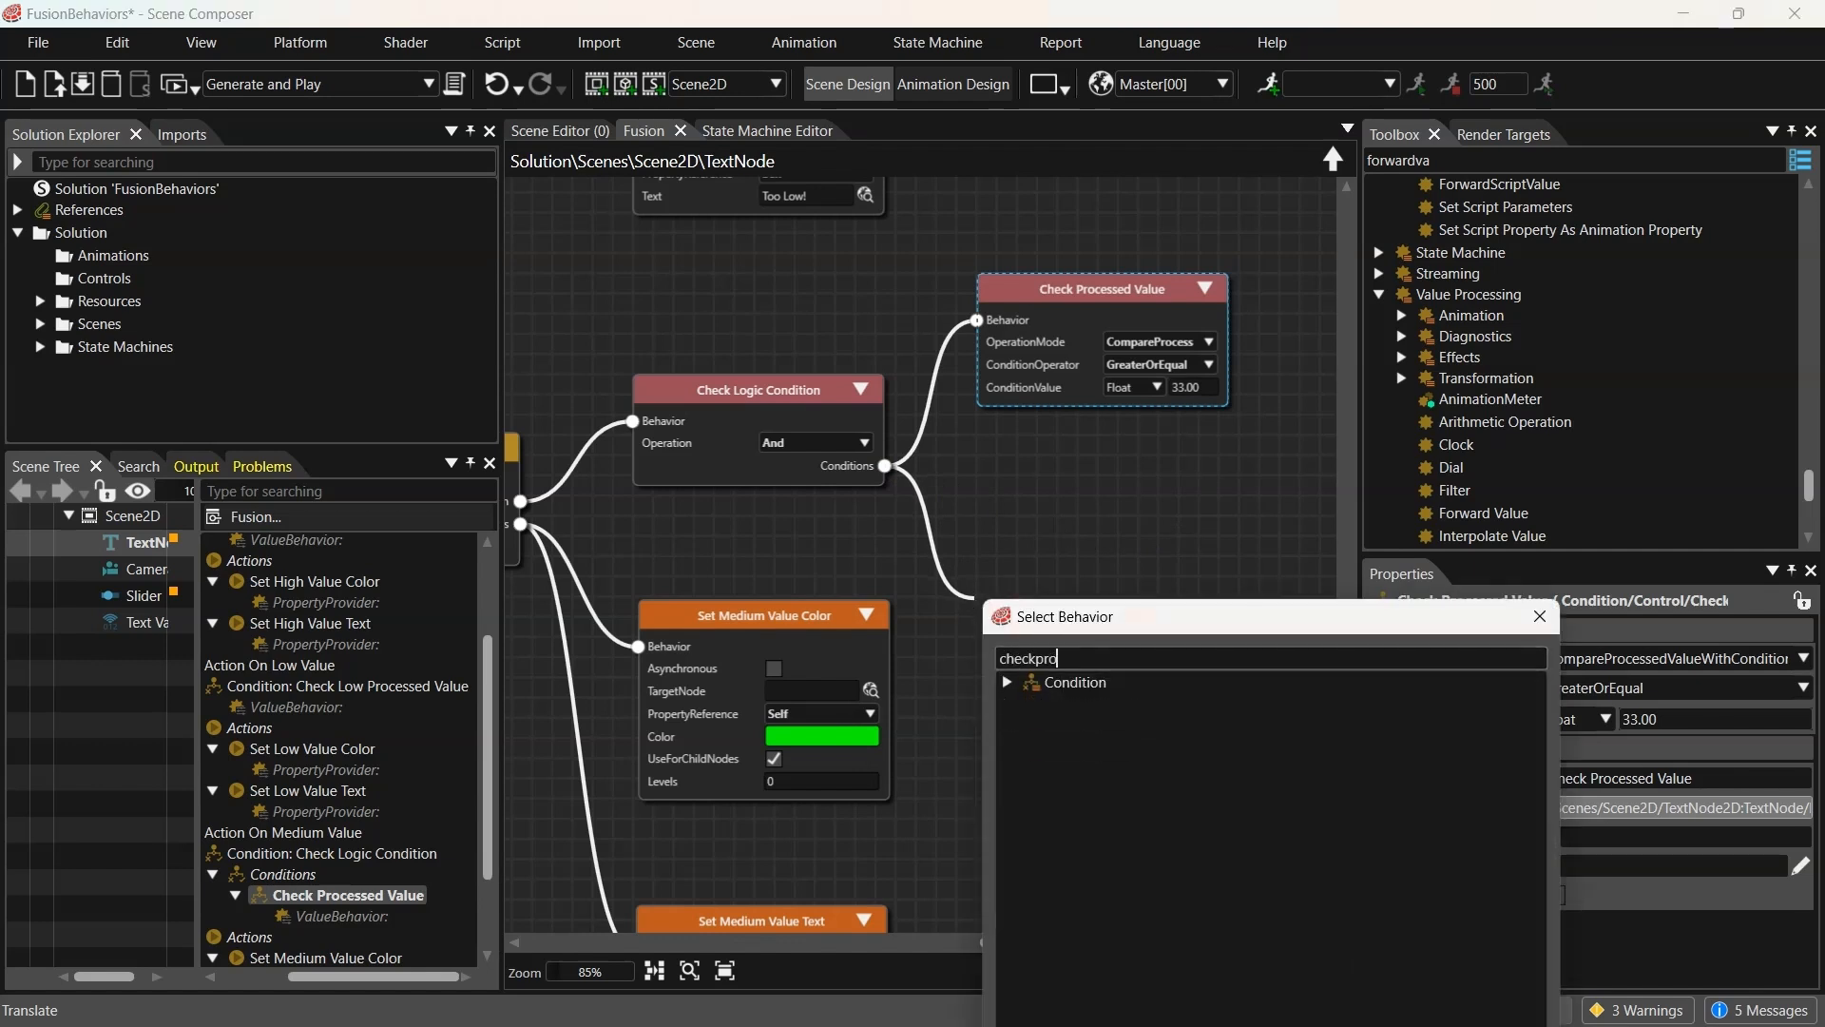
double_click(1156, 725)
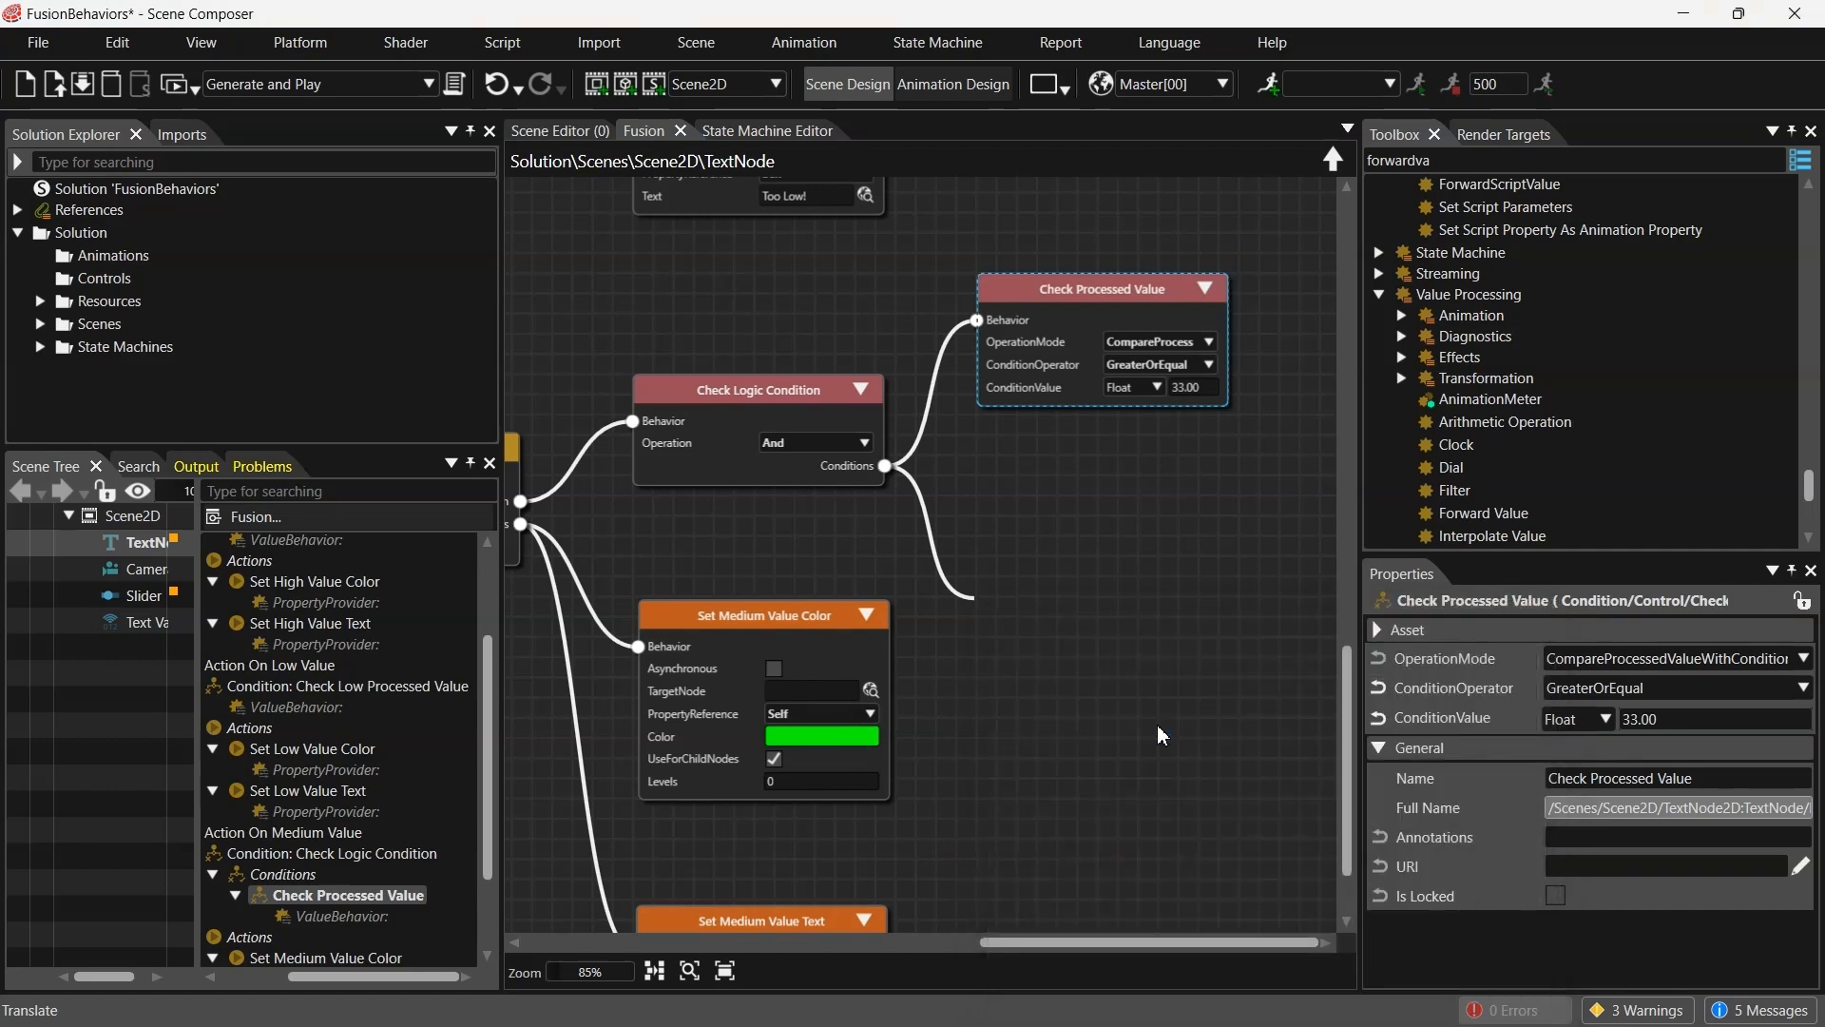
drag(1108, 616, 1105, 617)
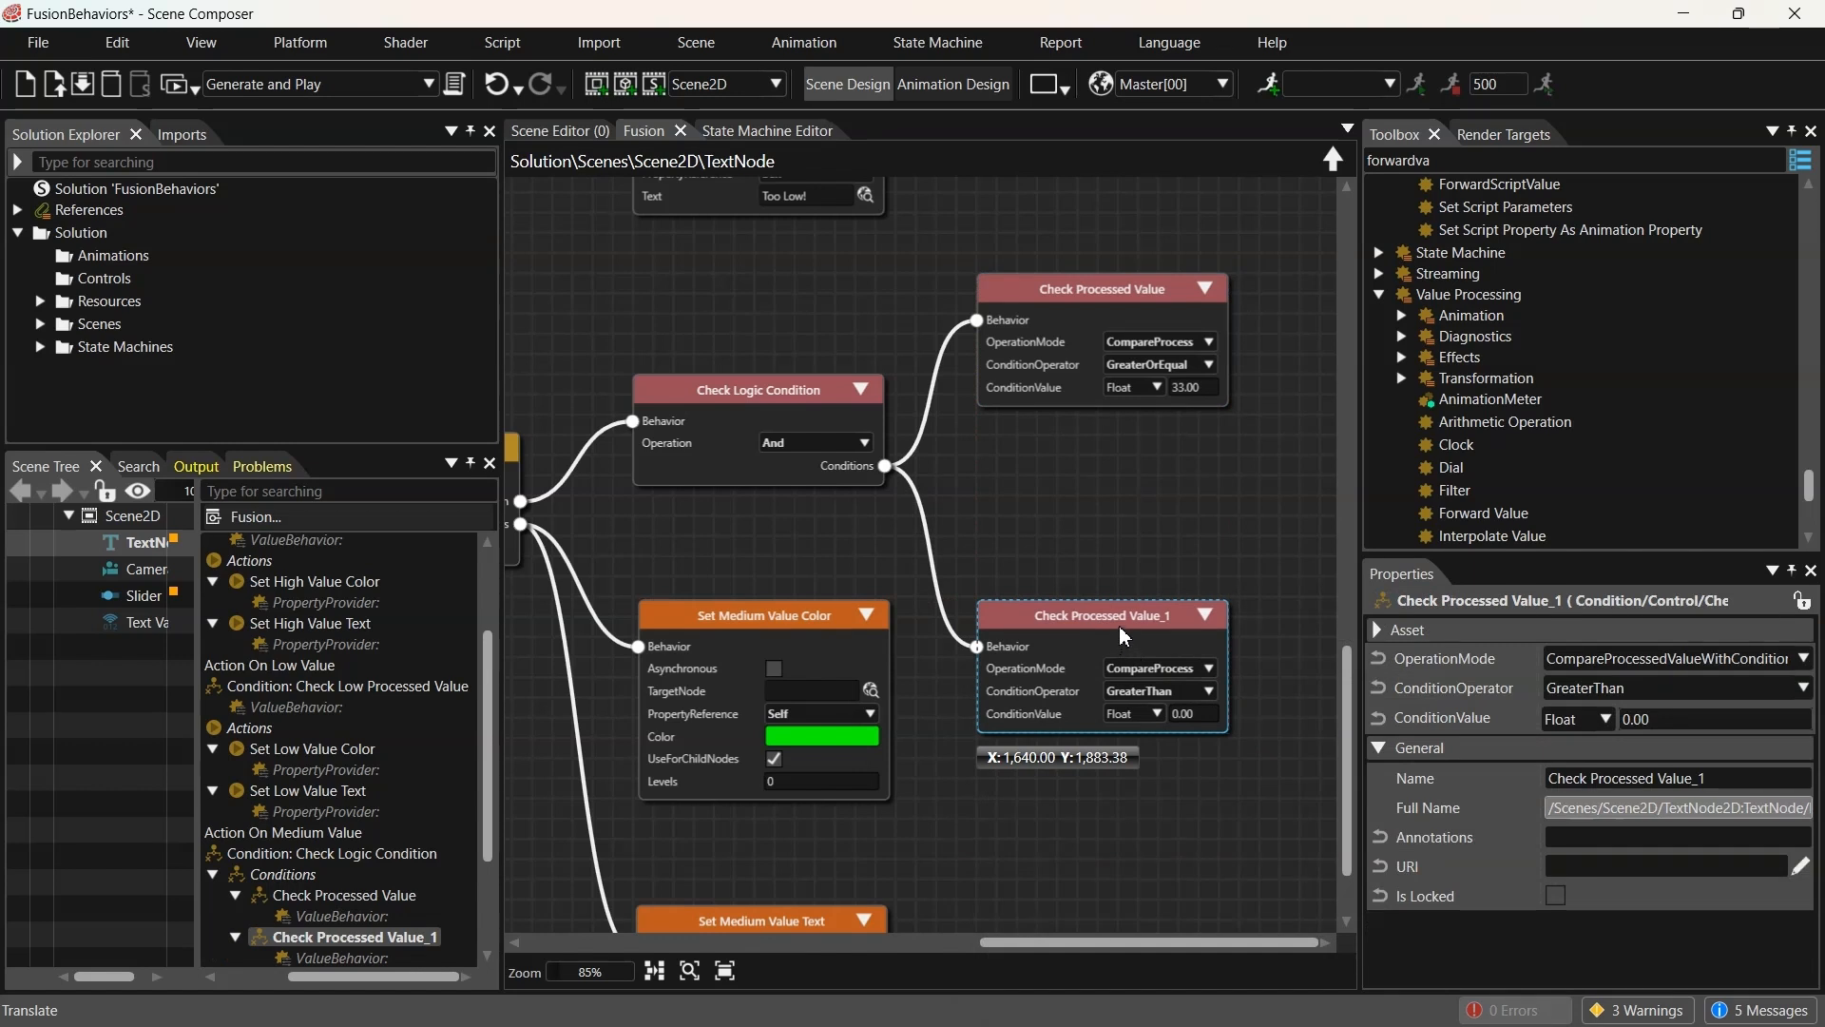
drag(1119, 629, 1119, 597)
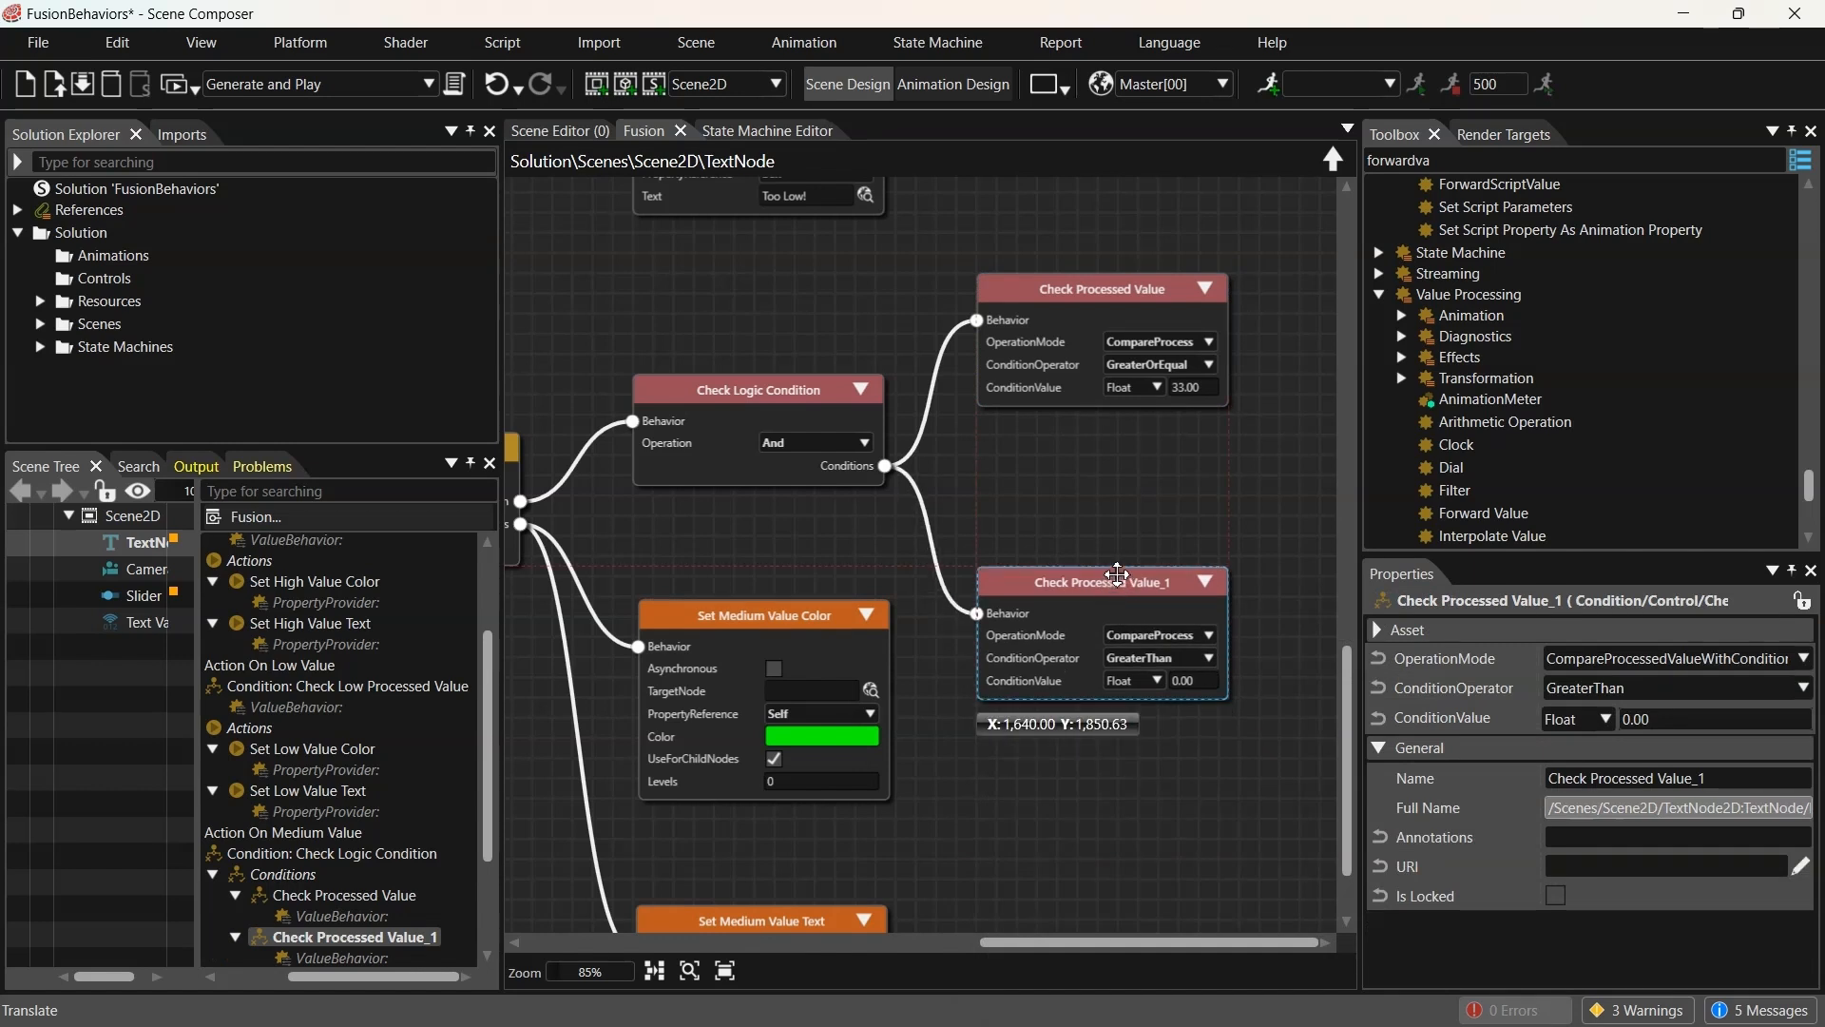
Set the Check Processed Value_1 node's condition operator to LowerOrEqual and its condition value to 66
click(1201, 660)
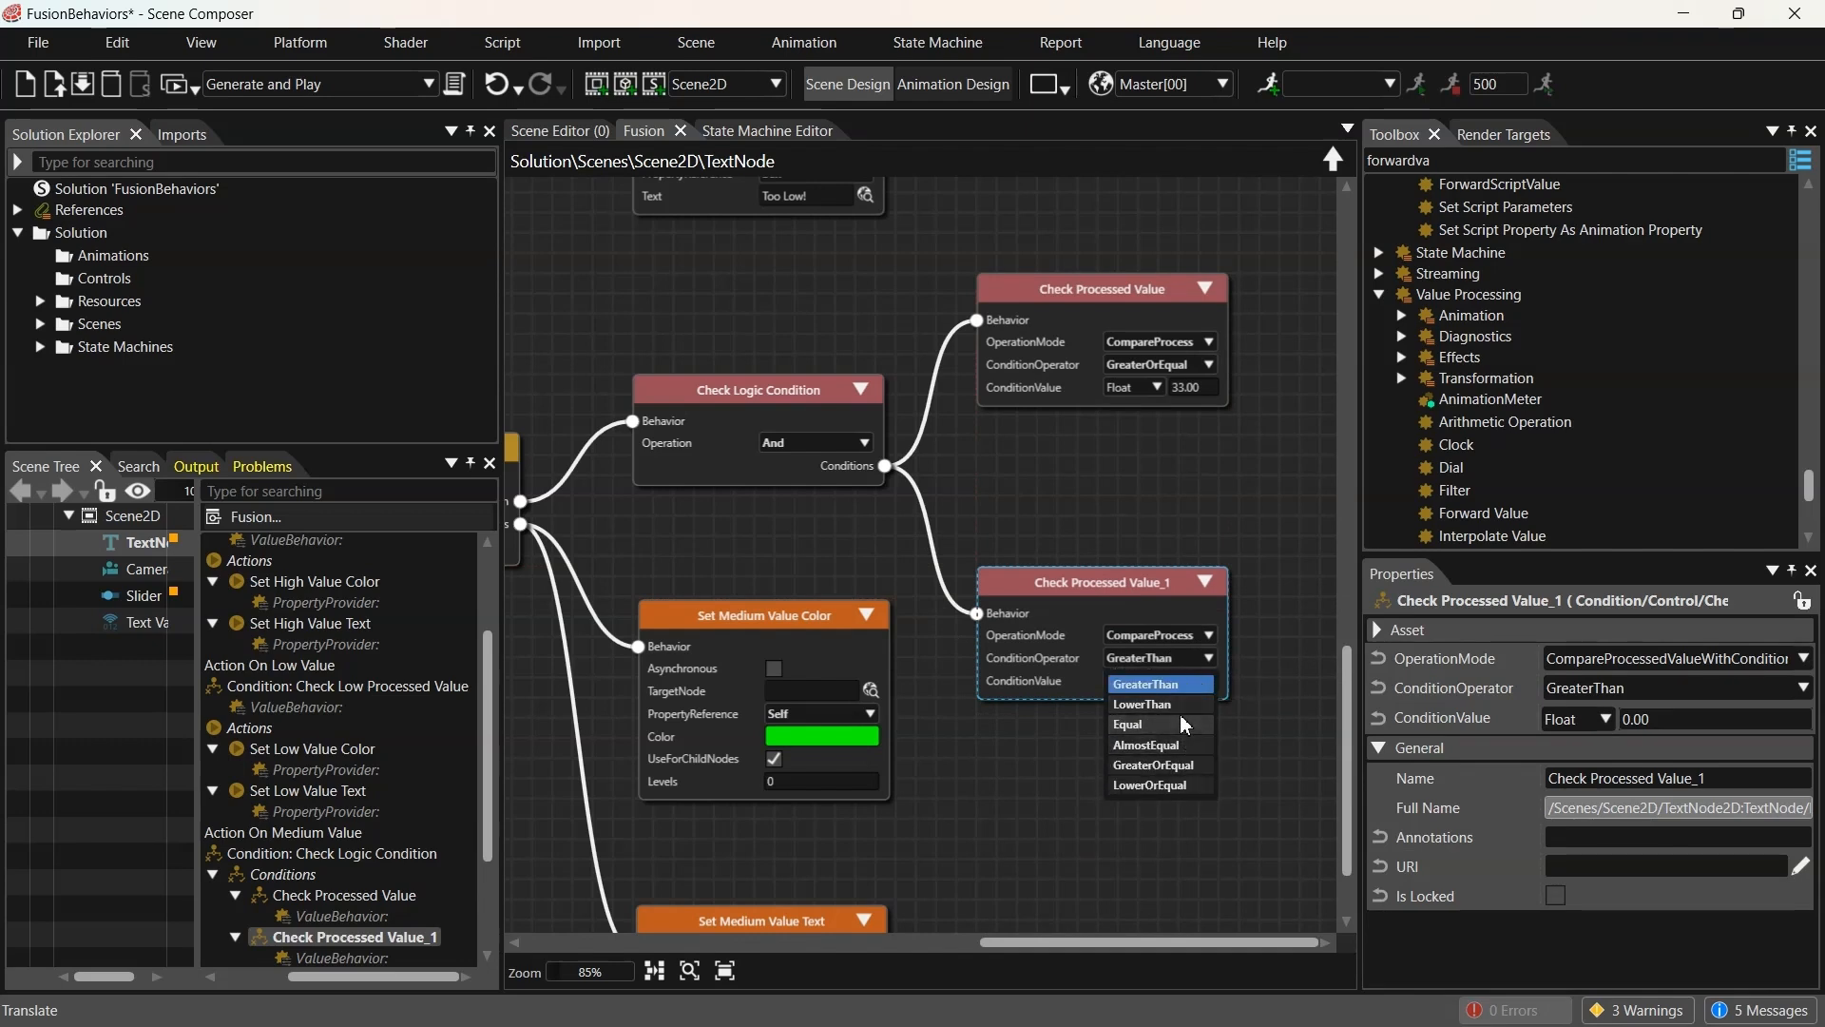
click(1184, 784)
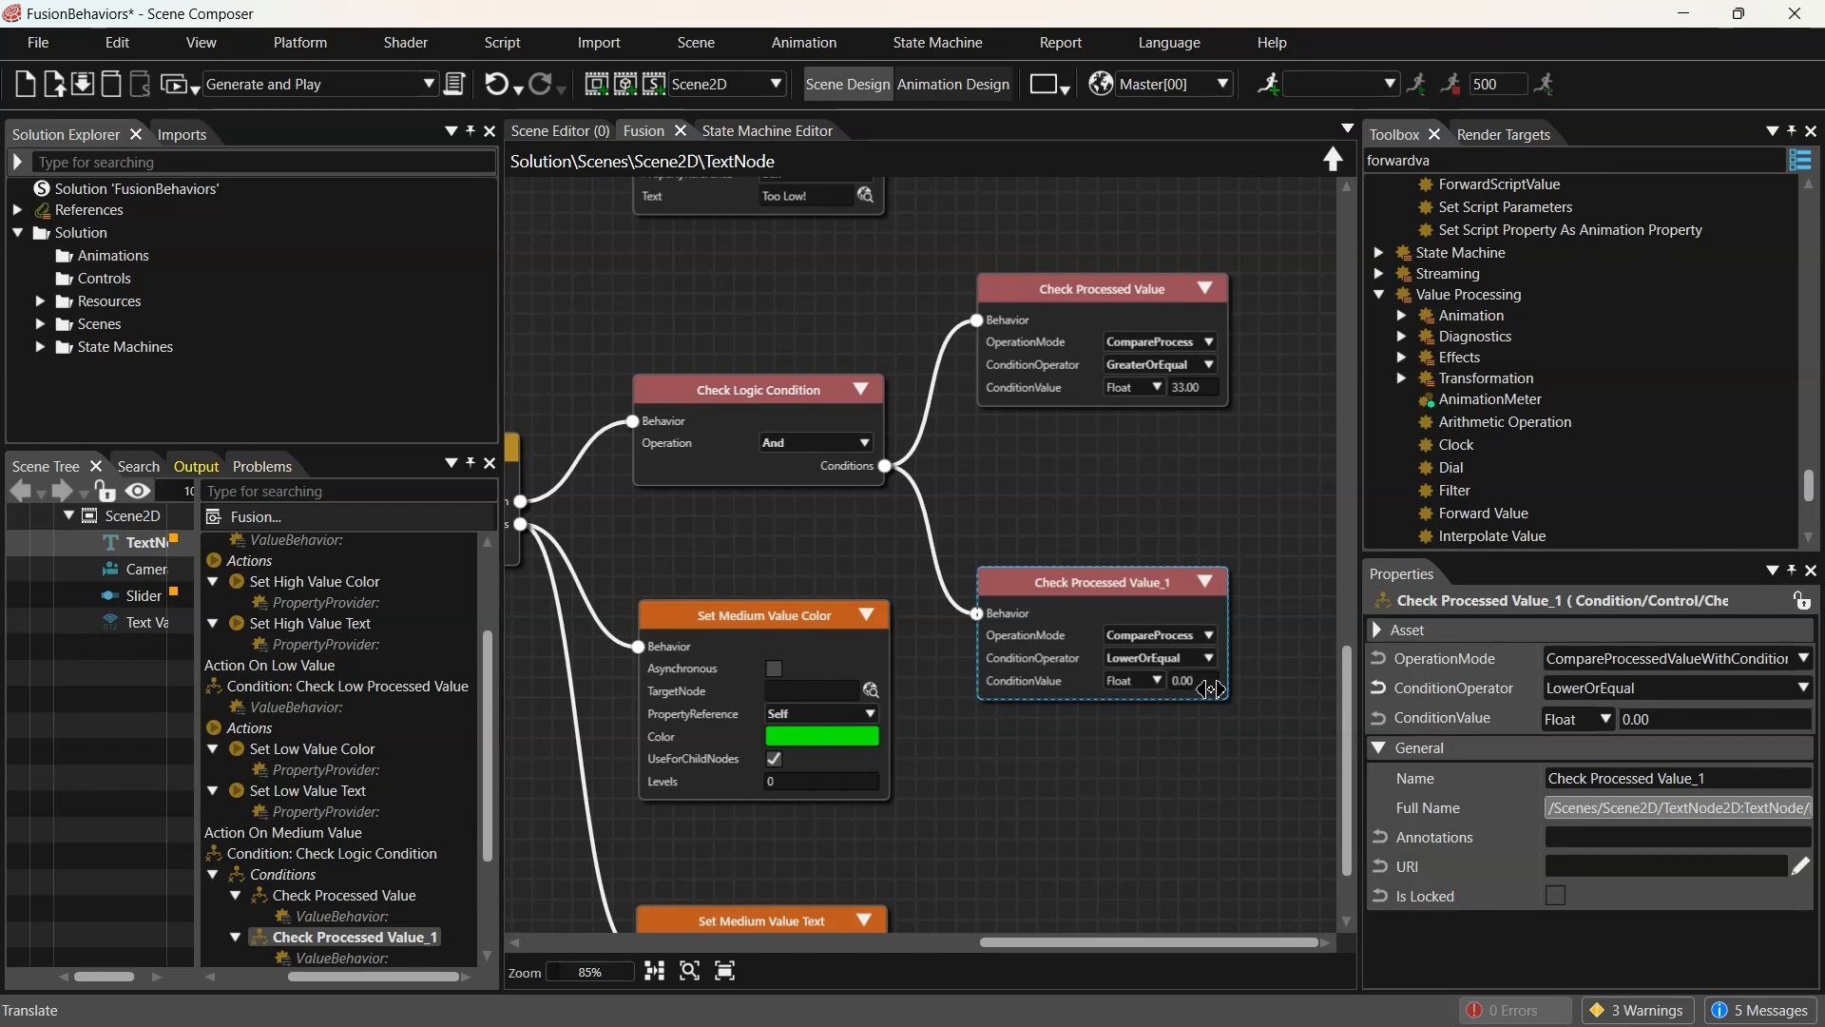
text(66)
scroll(1006, 734, down, 2)
click(967, 810)
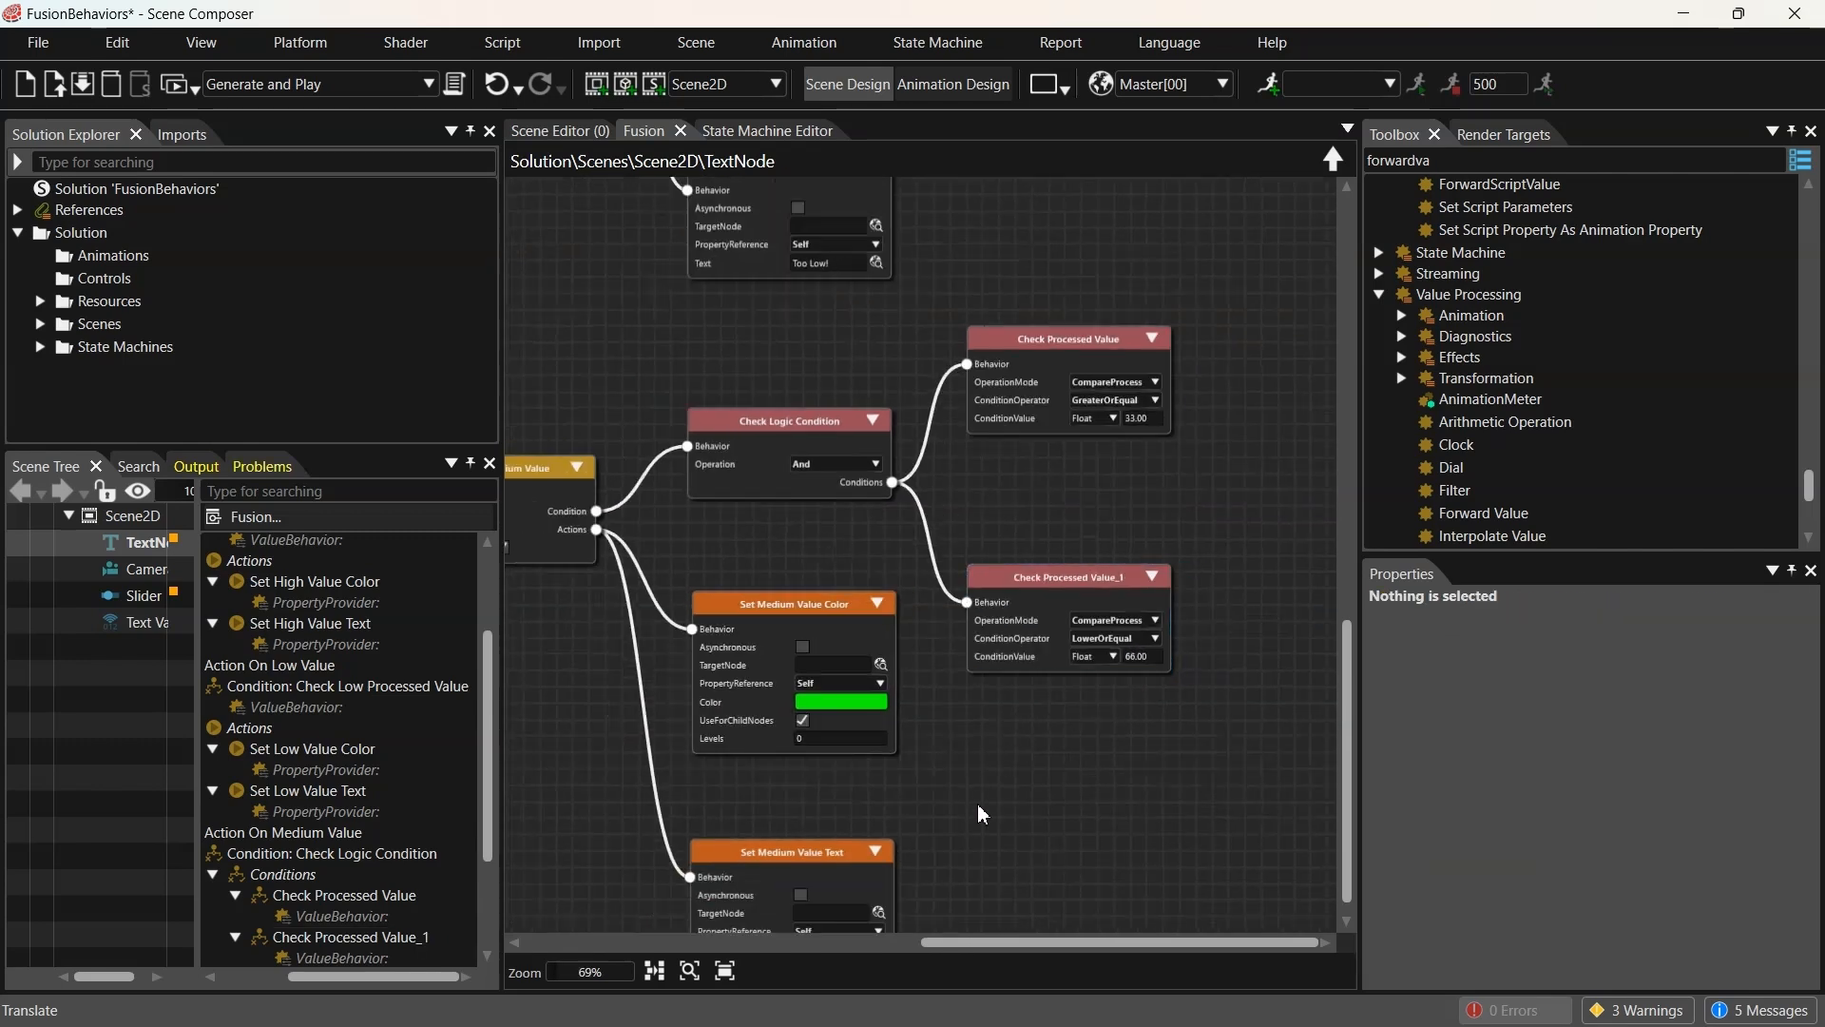
scroll(986, 811, down, 6)
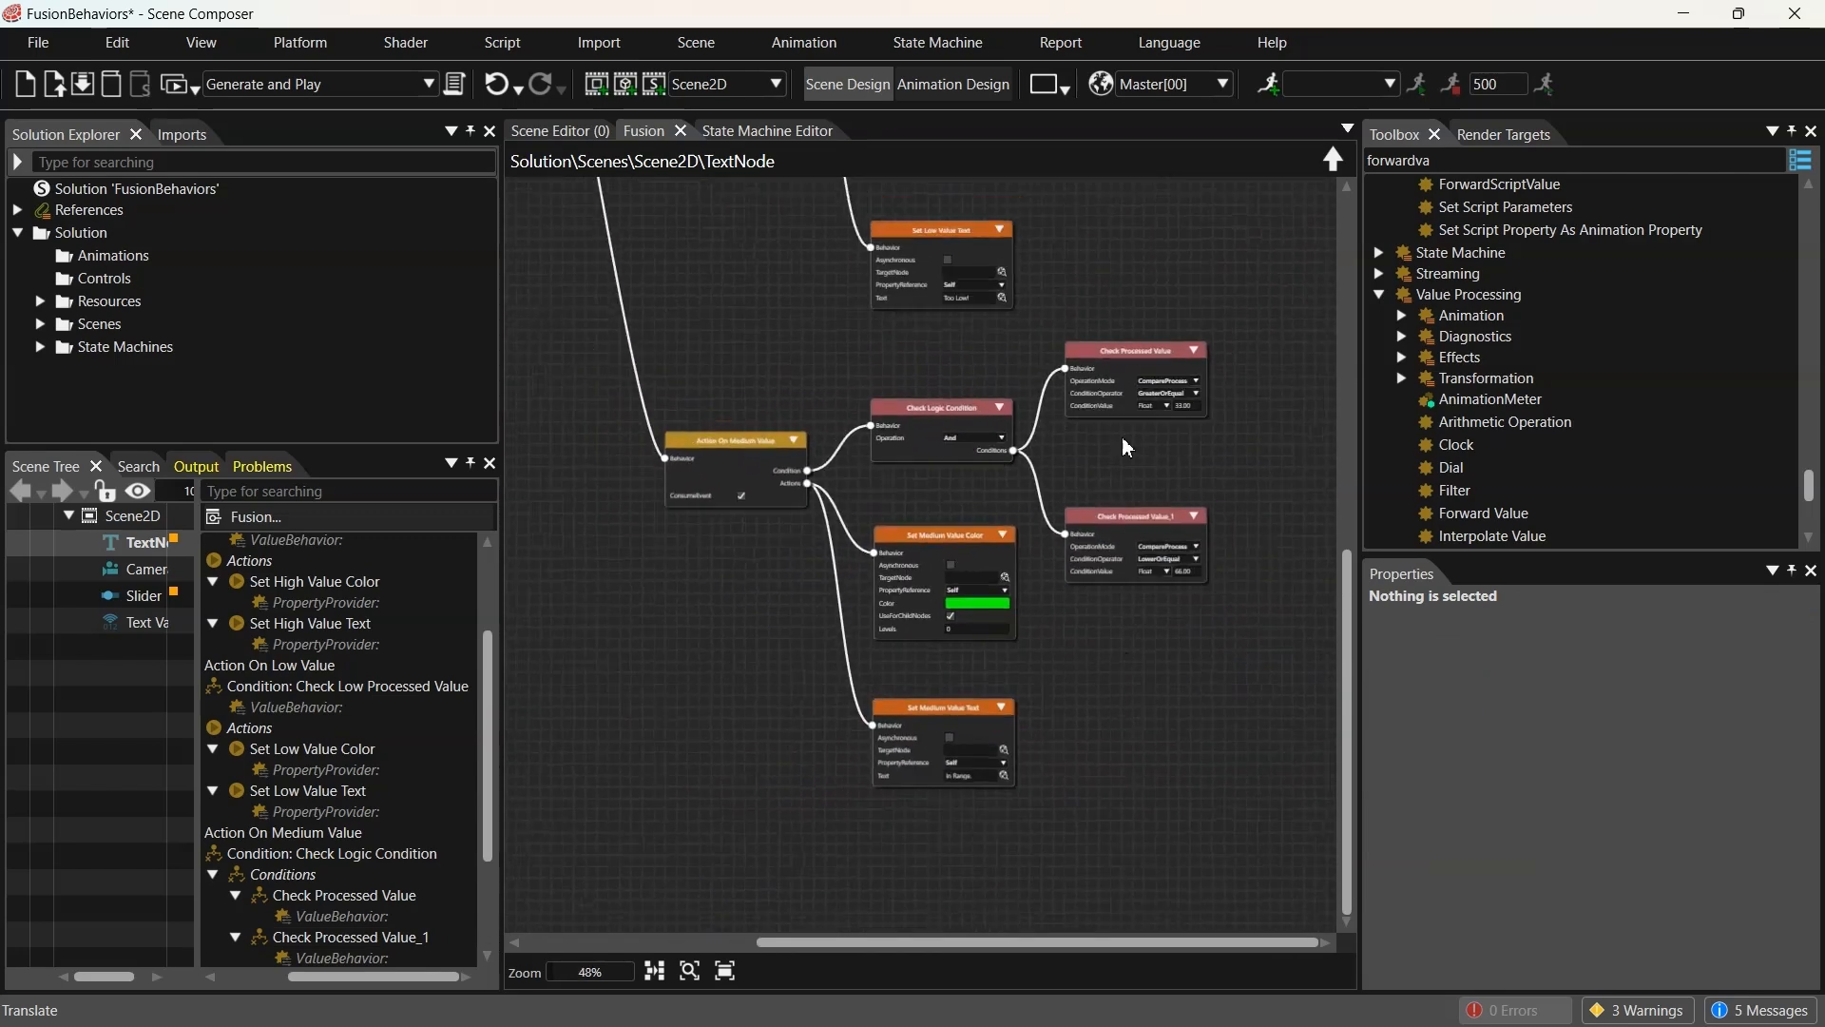
scroll(1125, 434, down, 2)
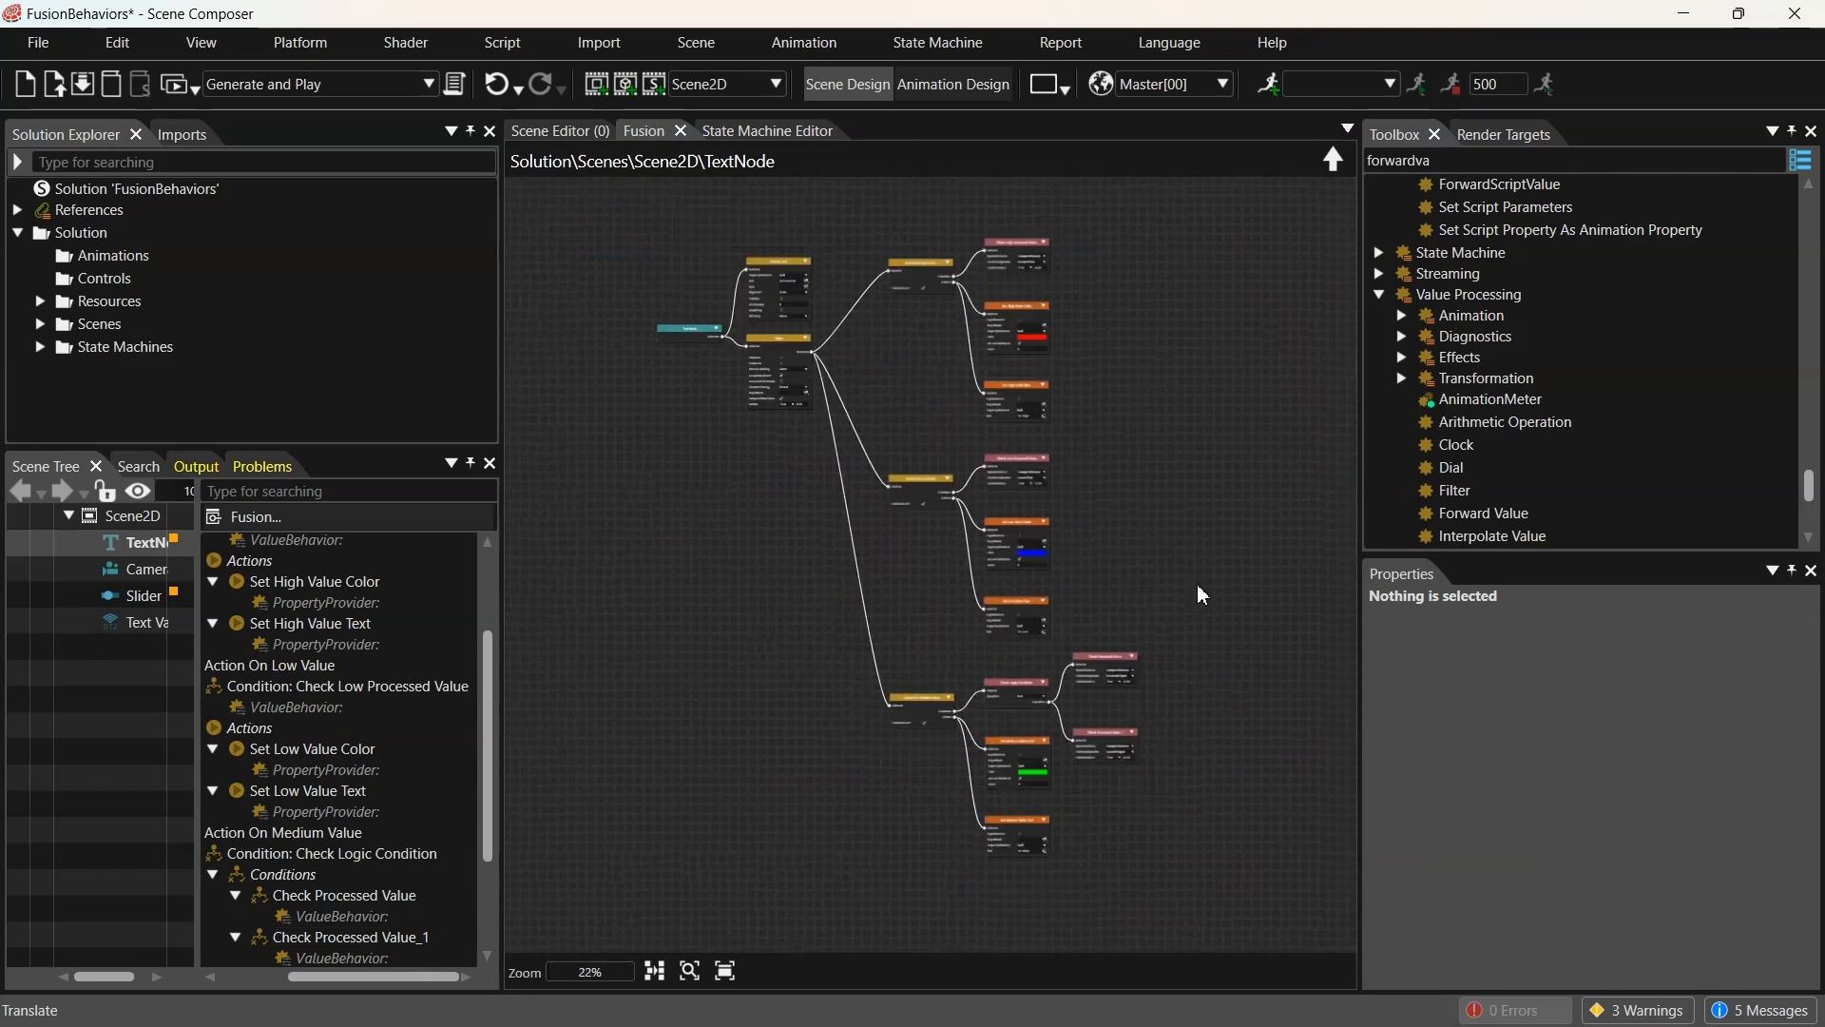
Test the text behavior in the scene by setting the slider's value to 10, 60, 80 and finally 50
click(559, 133)
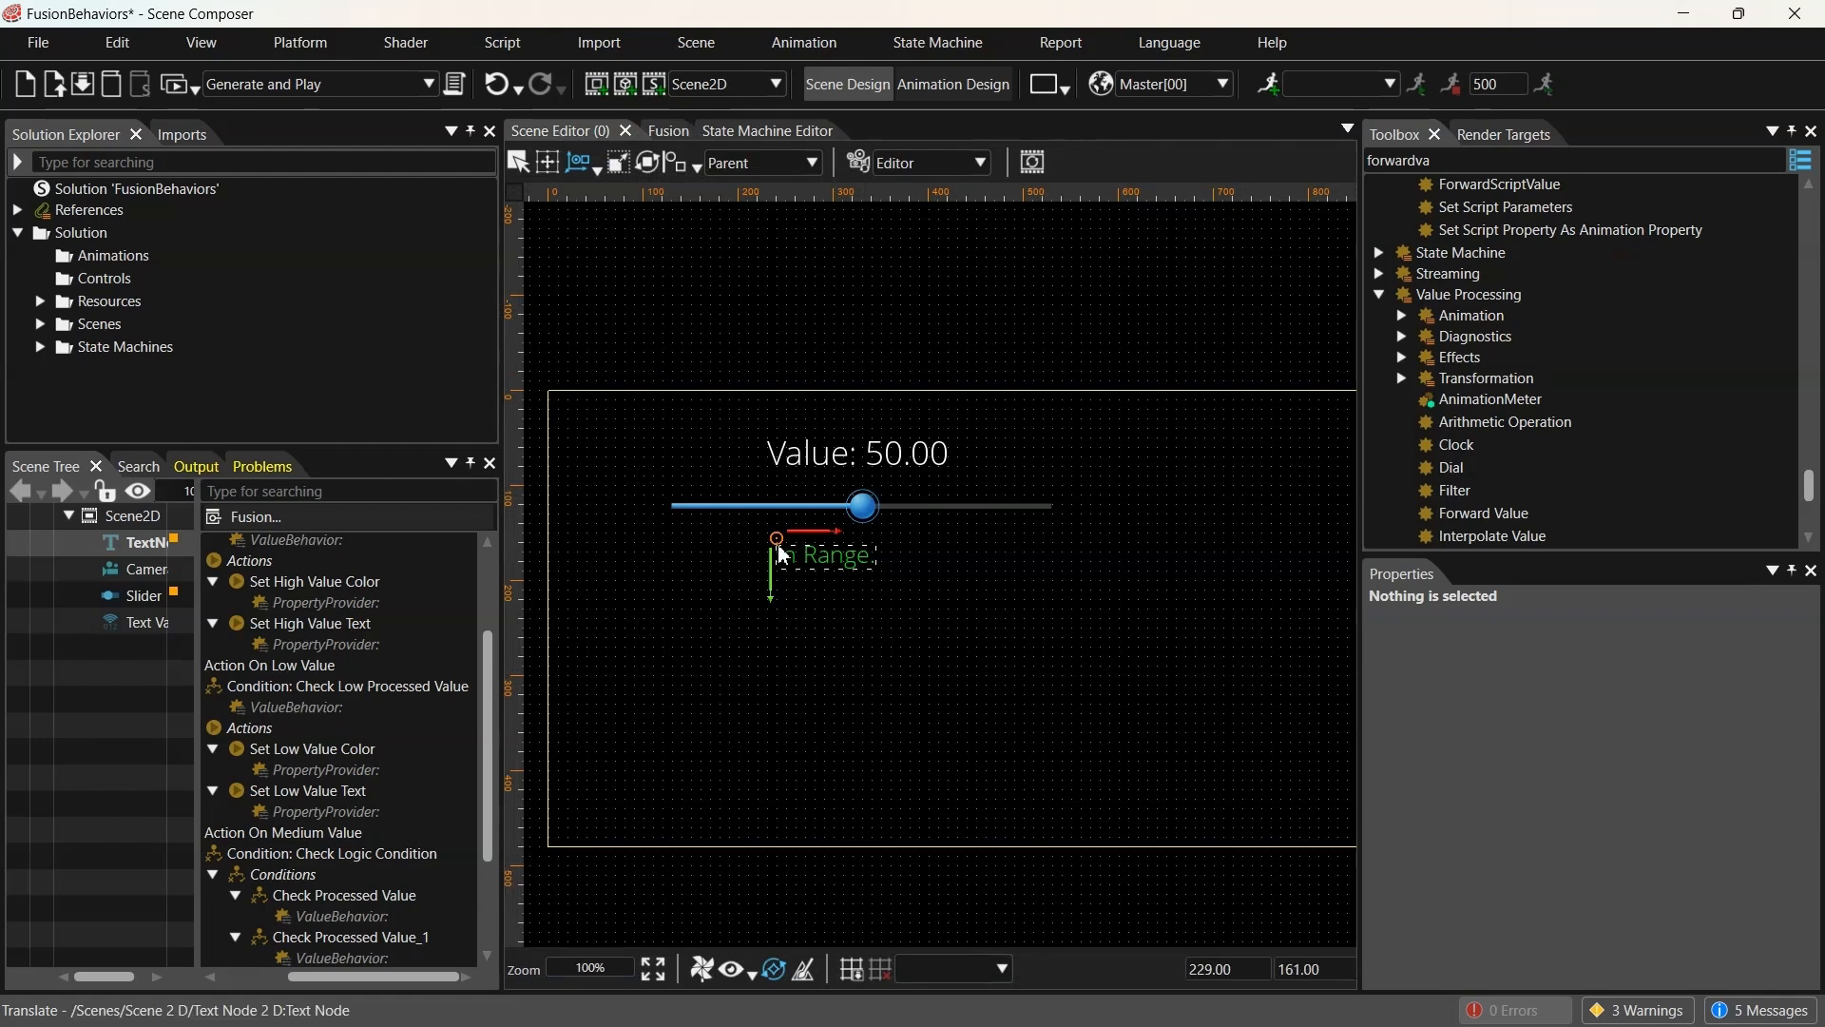
click(766, 507)
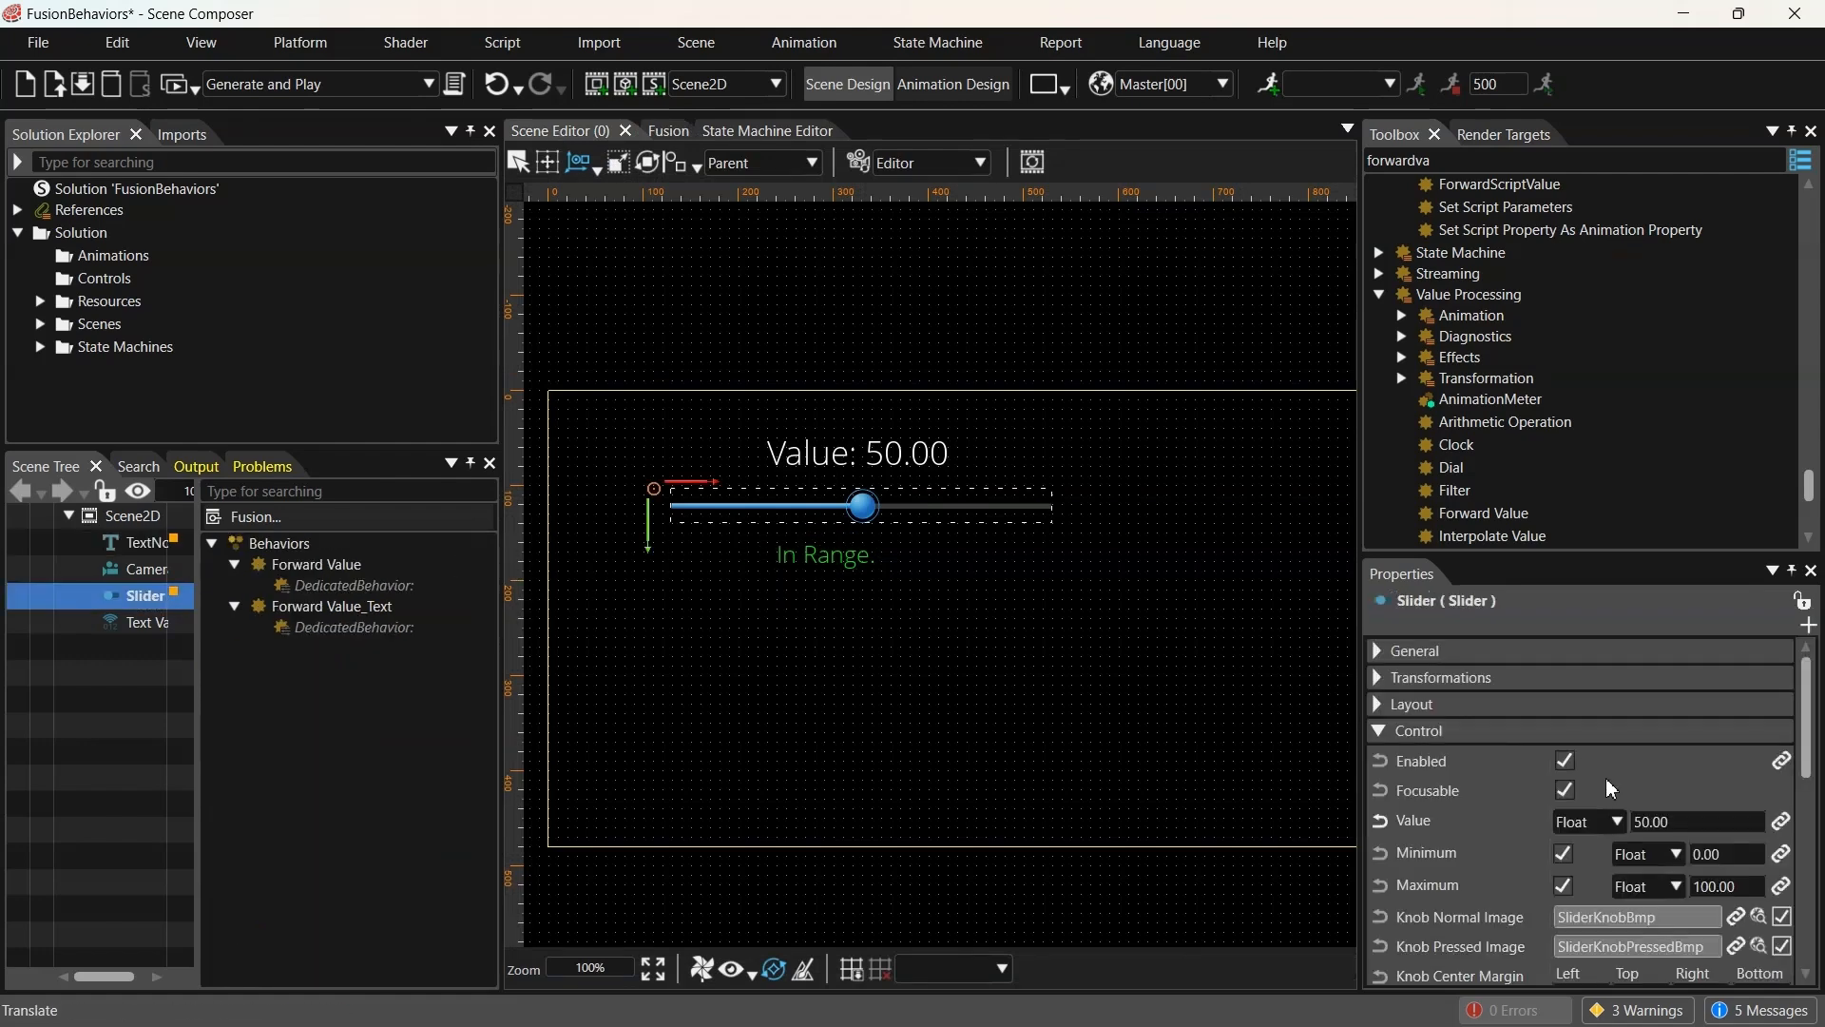
double_click(1690, 825)
text(10)
key(Return)
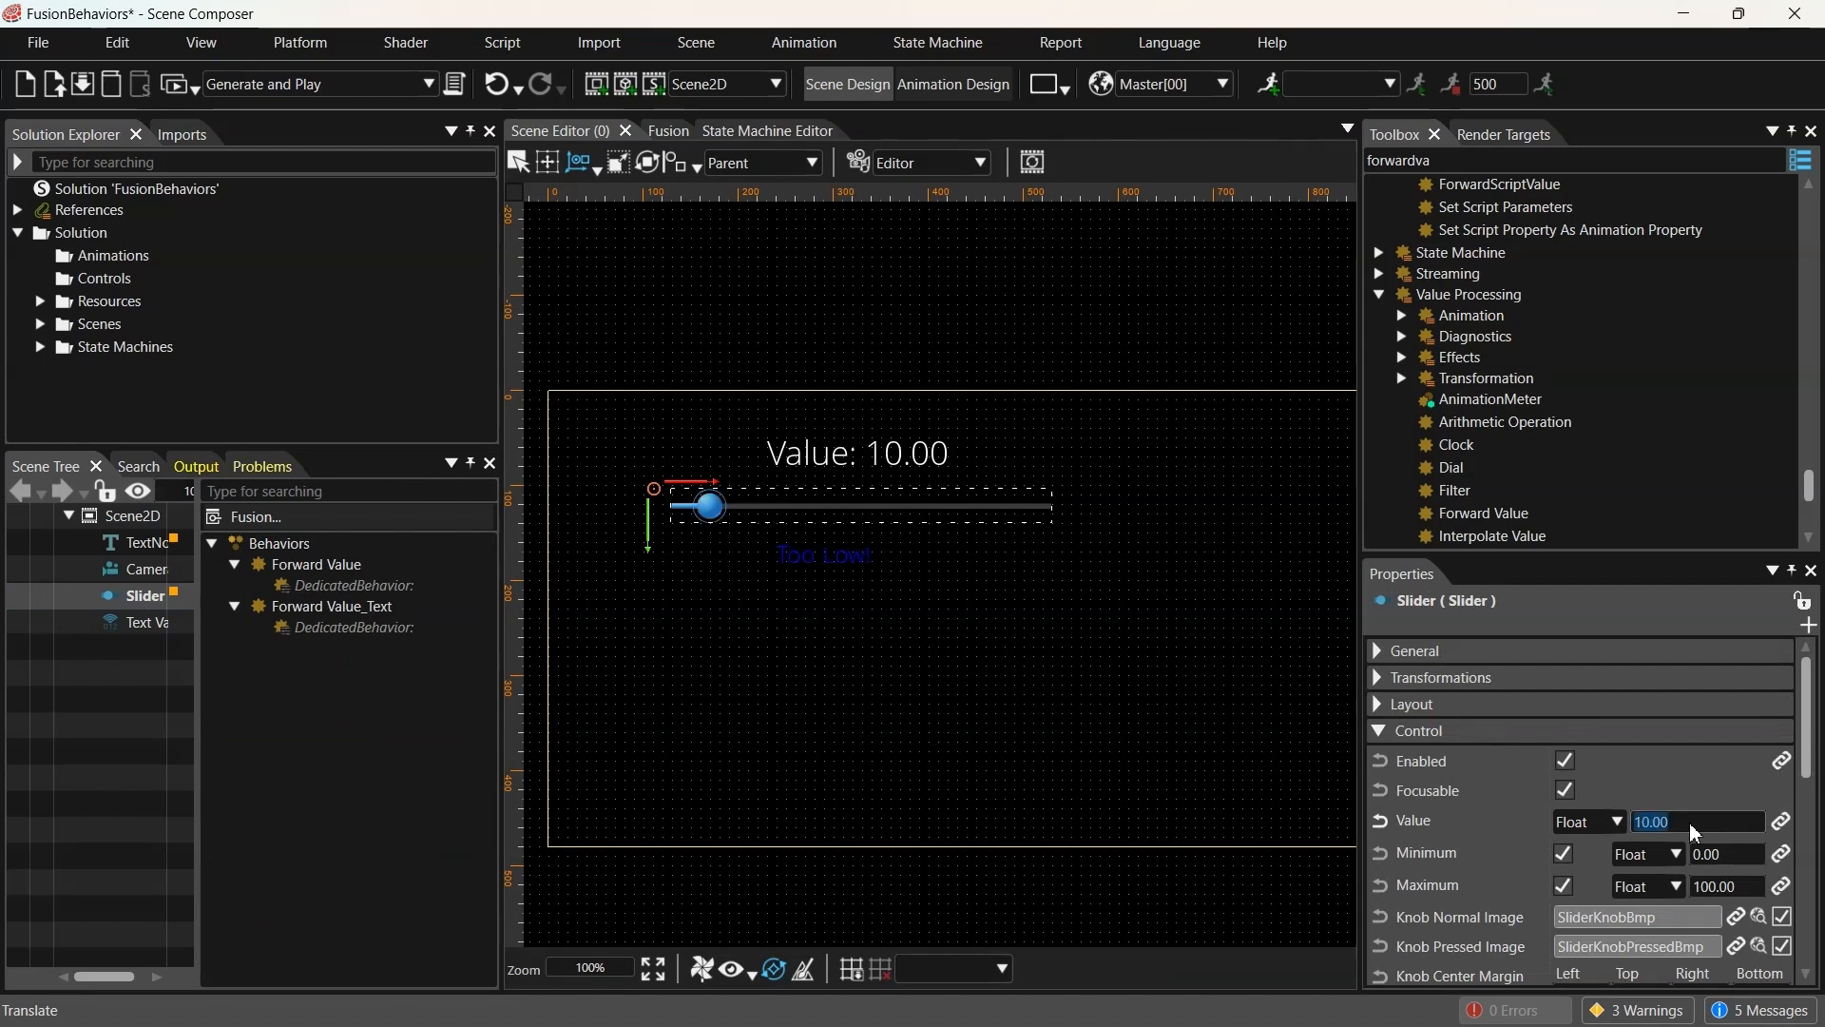
text(60)
key(Return)
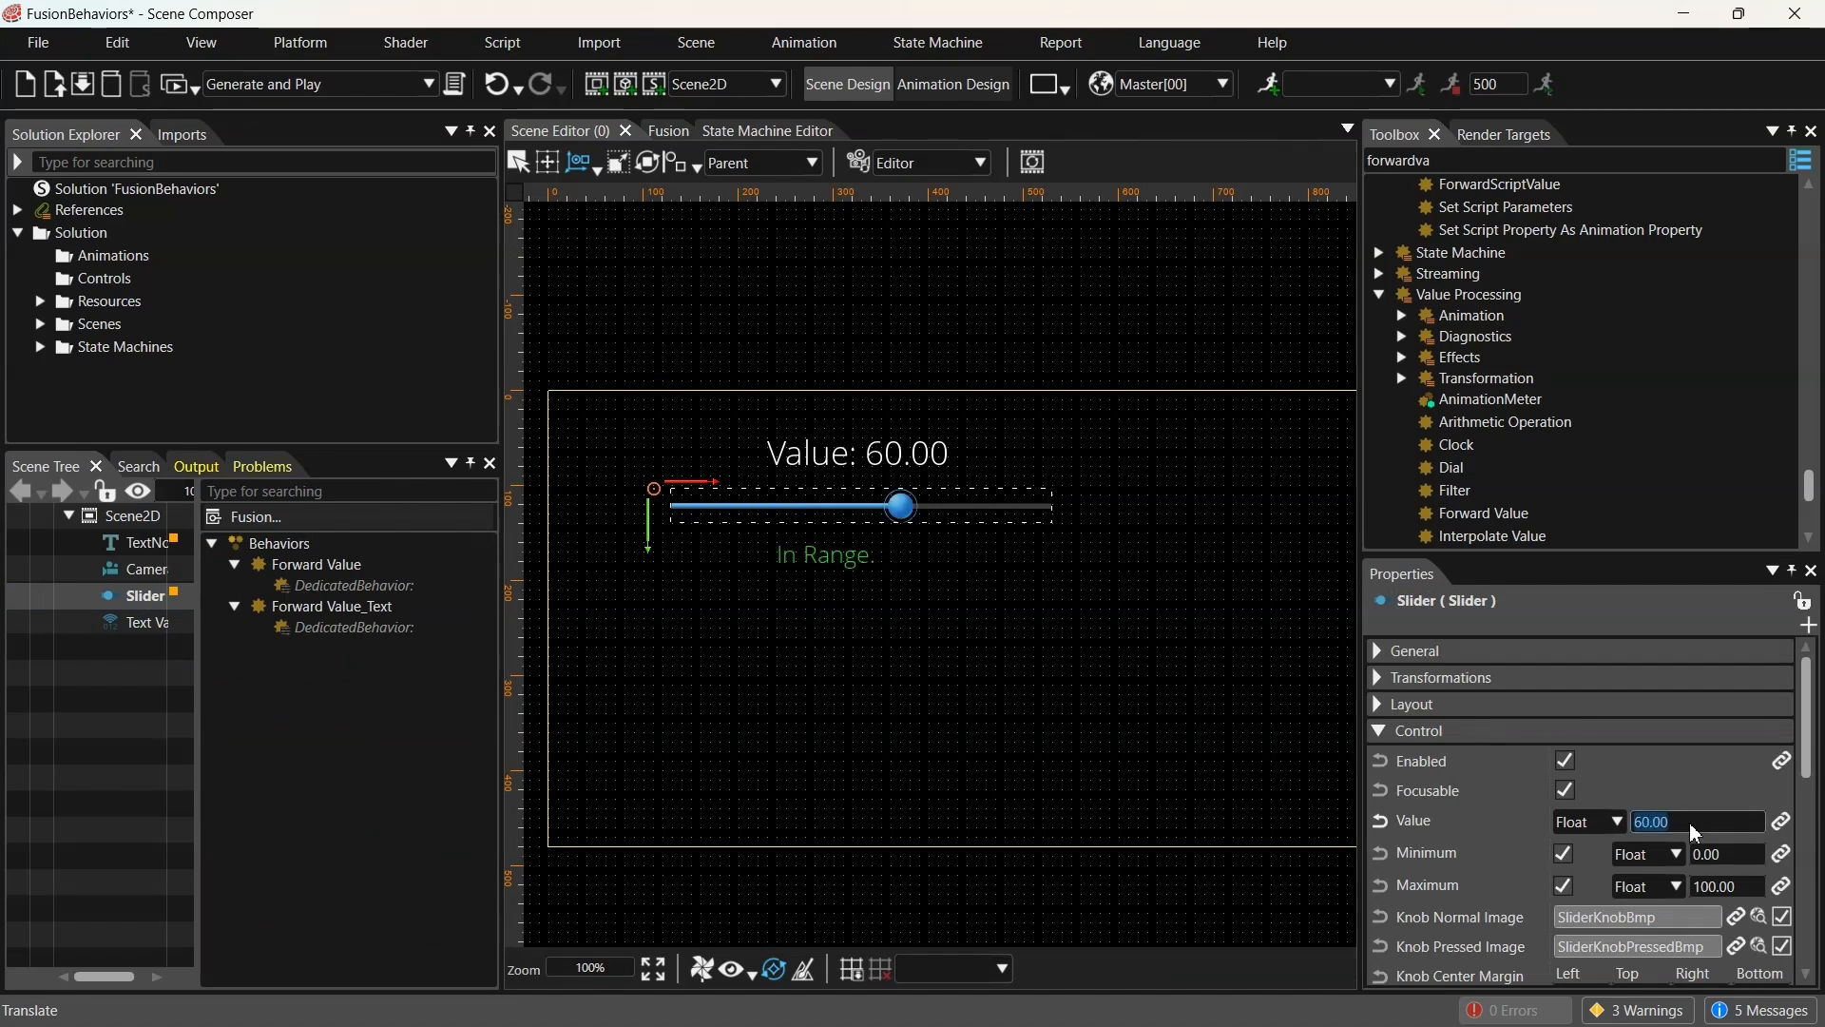
text(80)
key(Return)
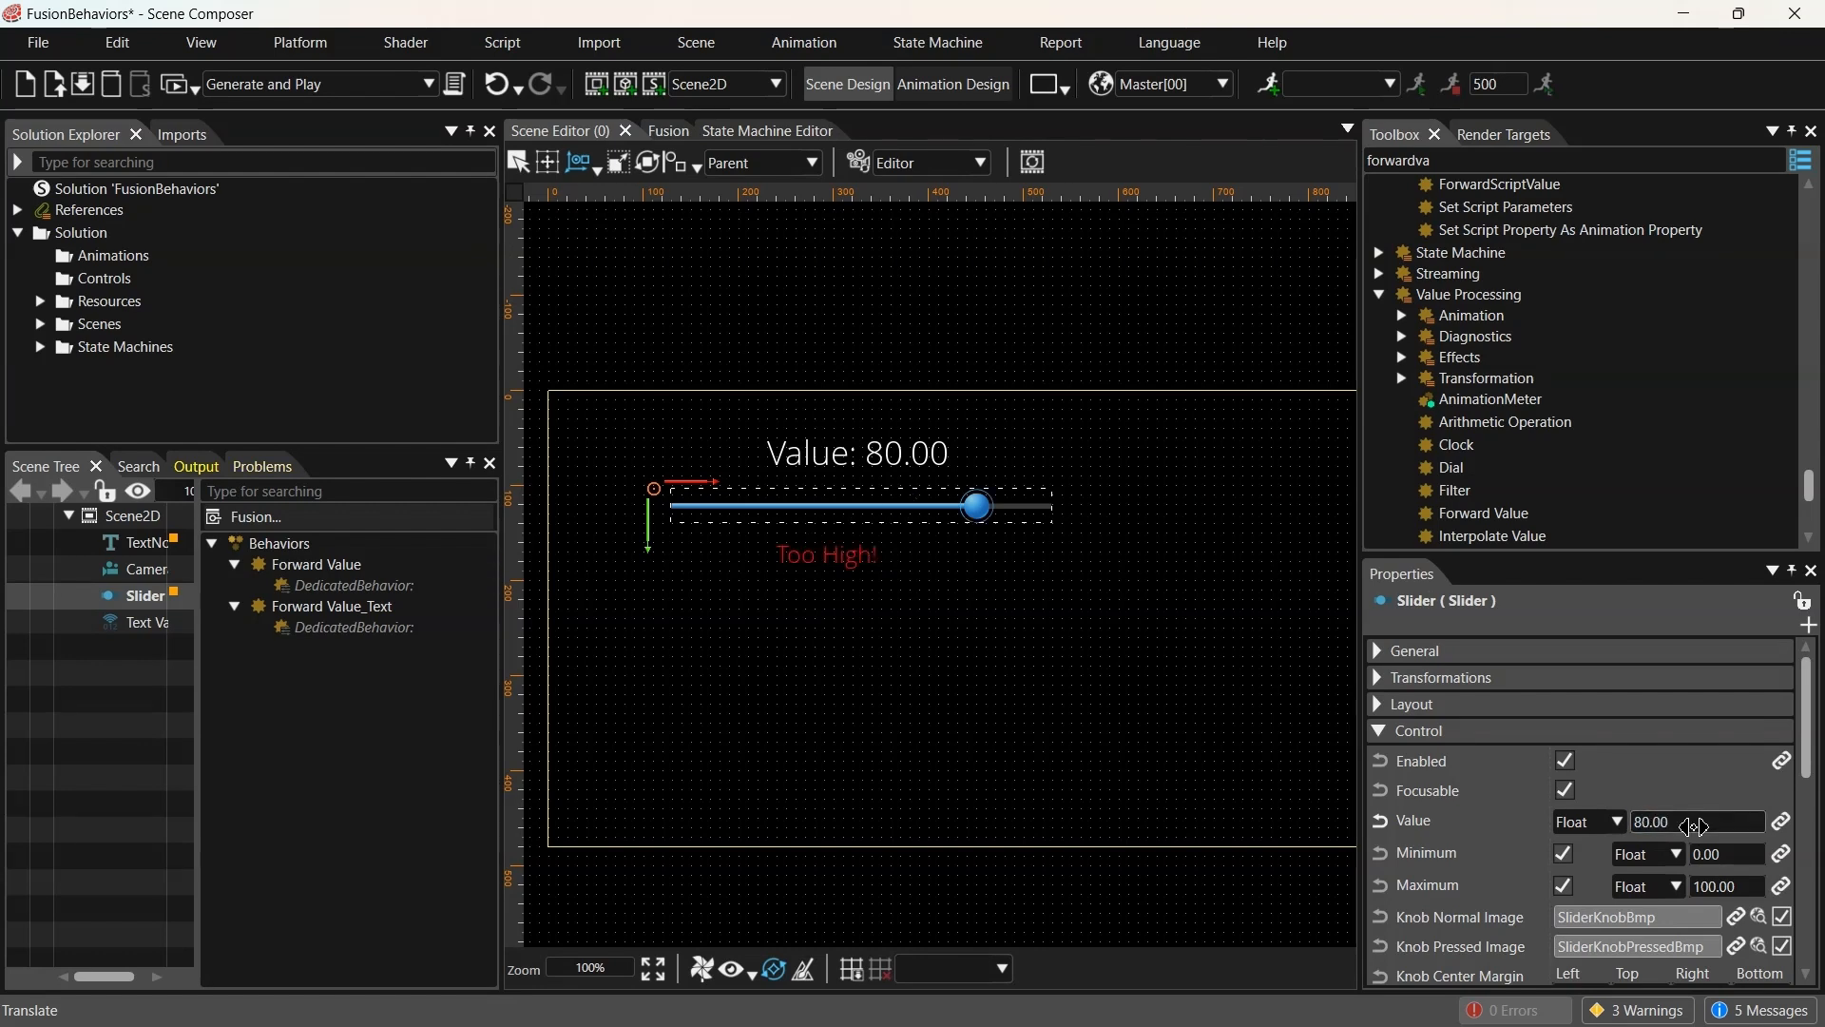
text(50)
key(Return)
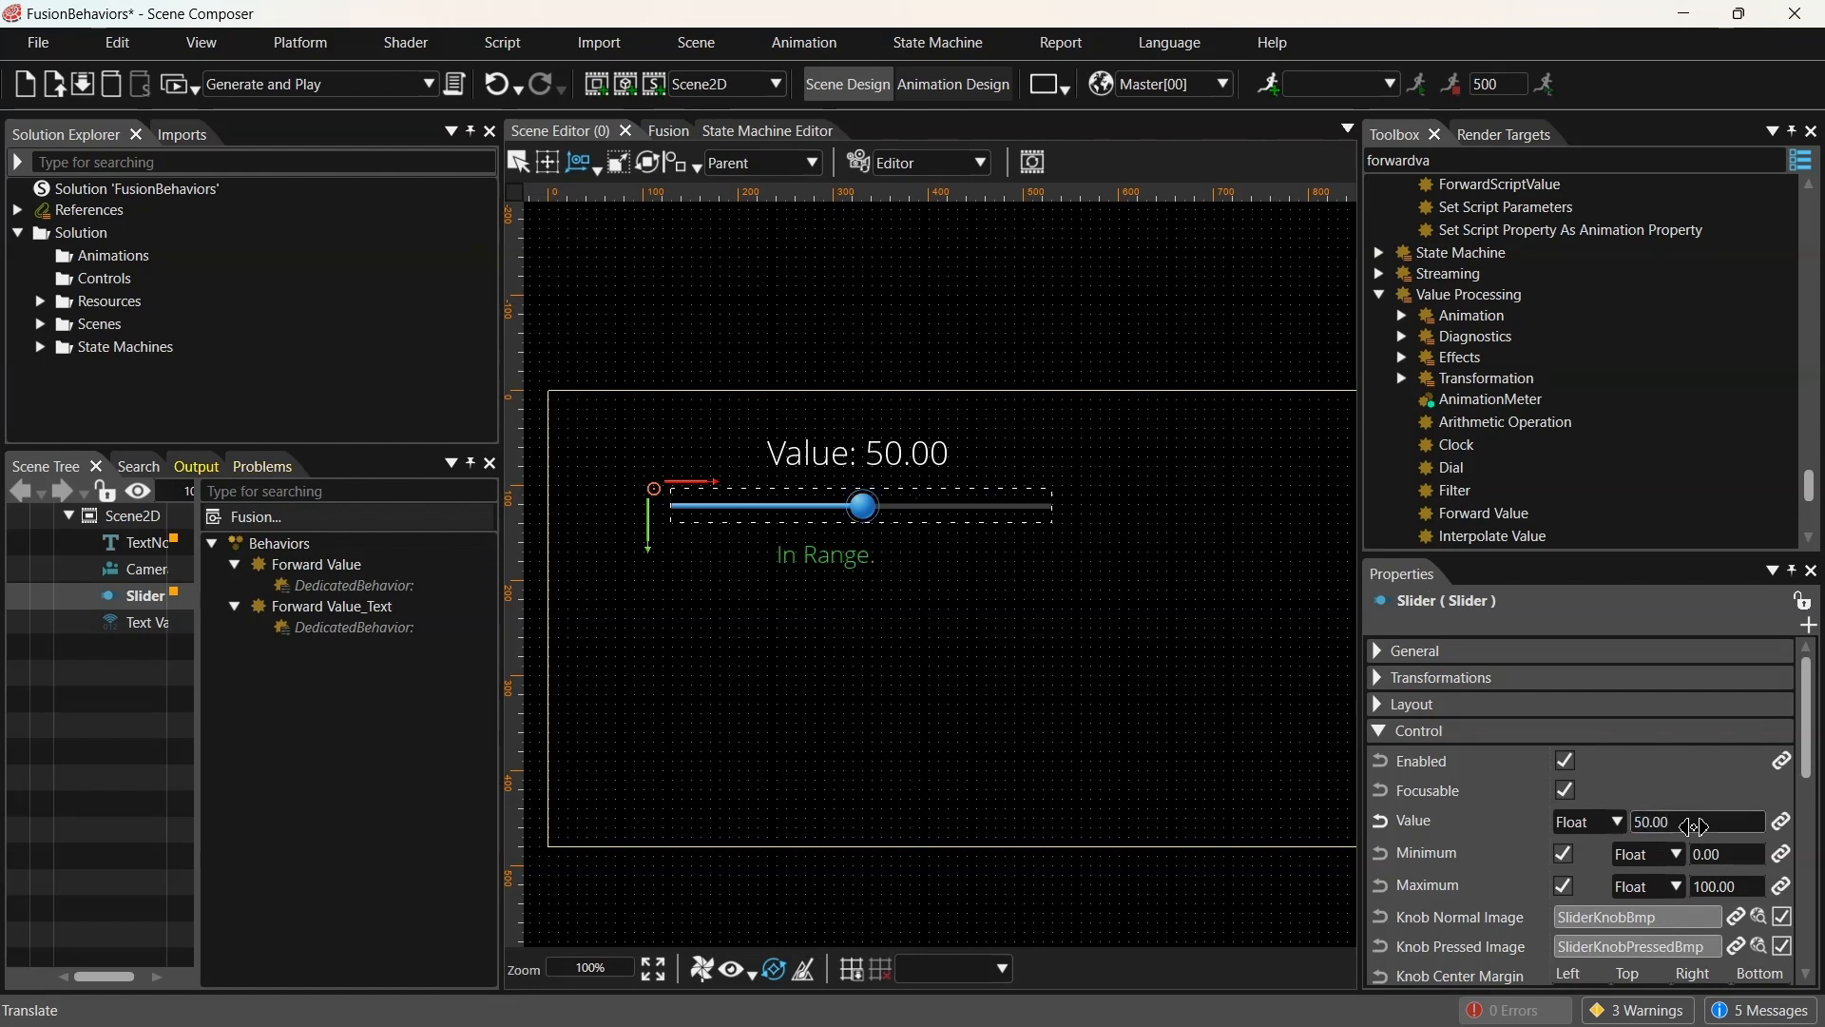
Show the TextNode's behavior graph in Fusion and examine its Action On High Value branch
click(669, 130)
click(138, 542)
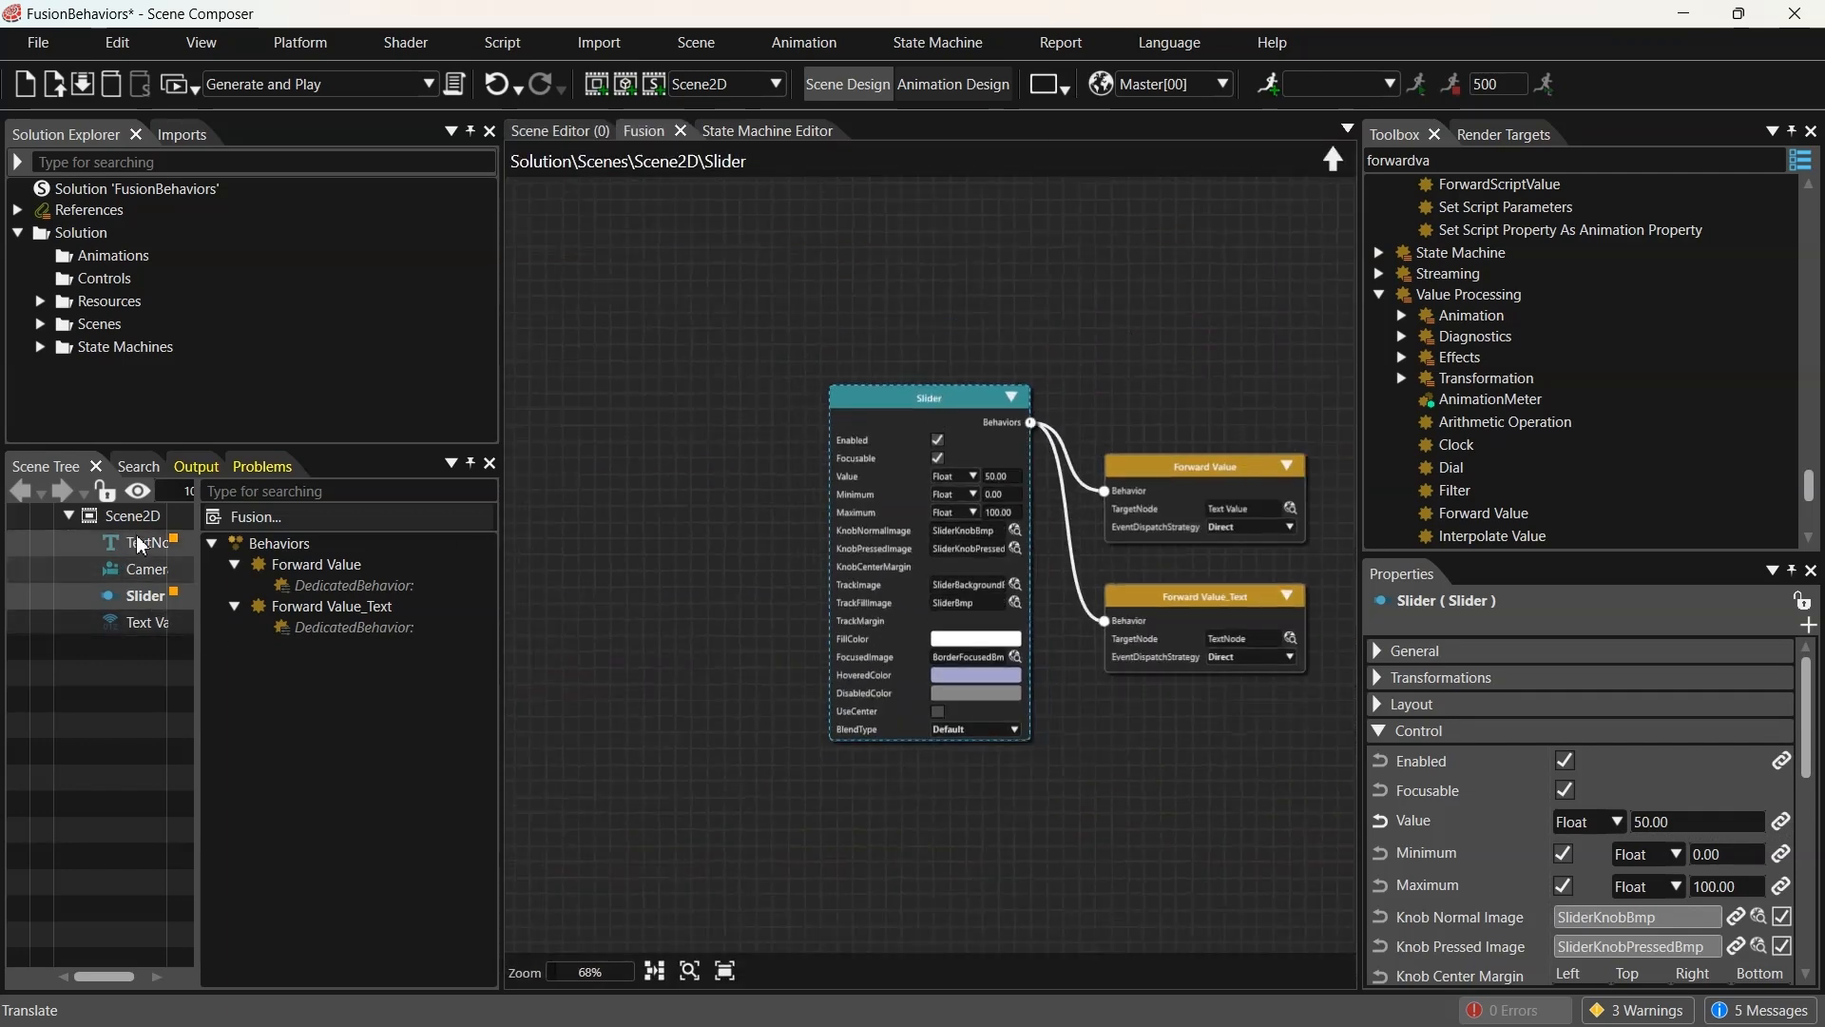
drag(1107, 371, 640, 381)
scroll(1050, 392, down, 4)
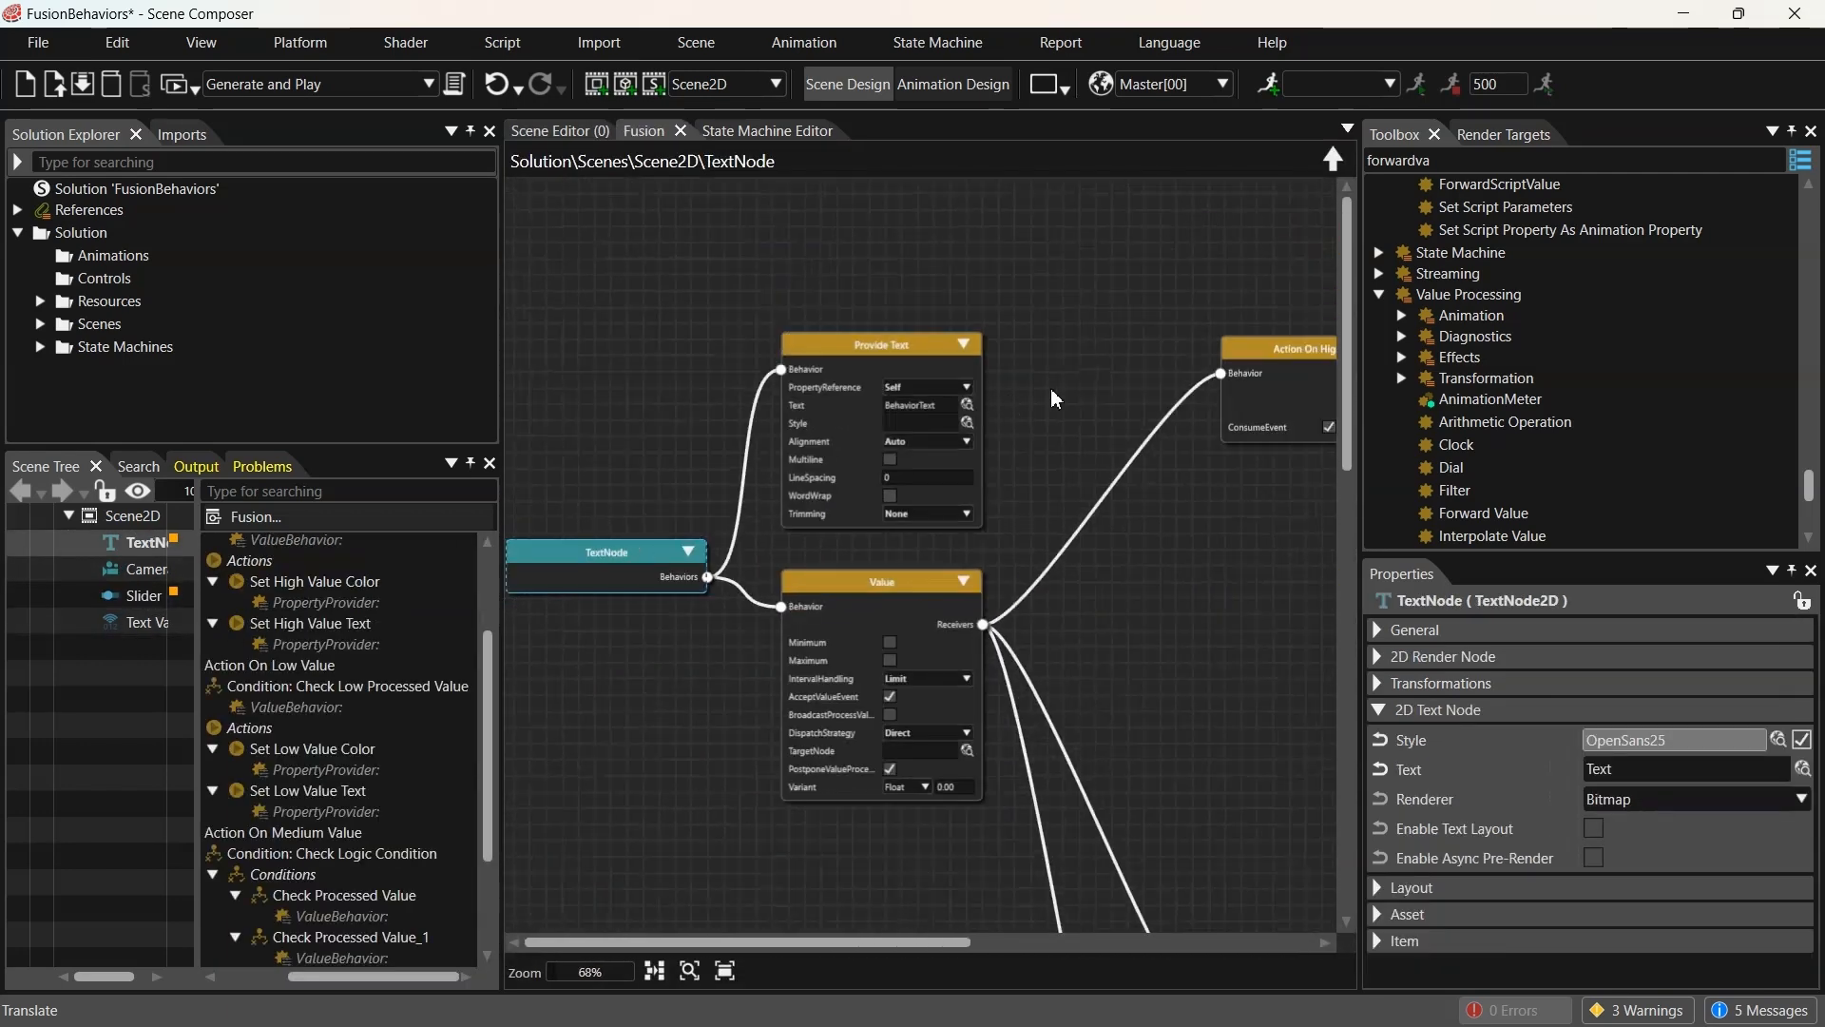
drag(1195, 514, 639, 578)
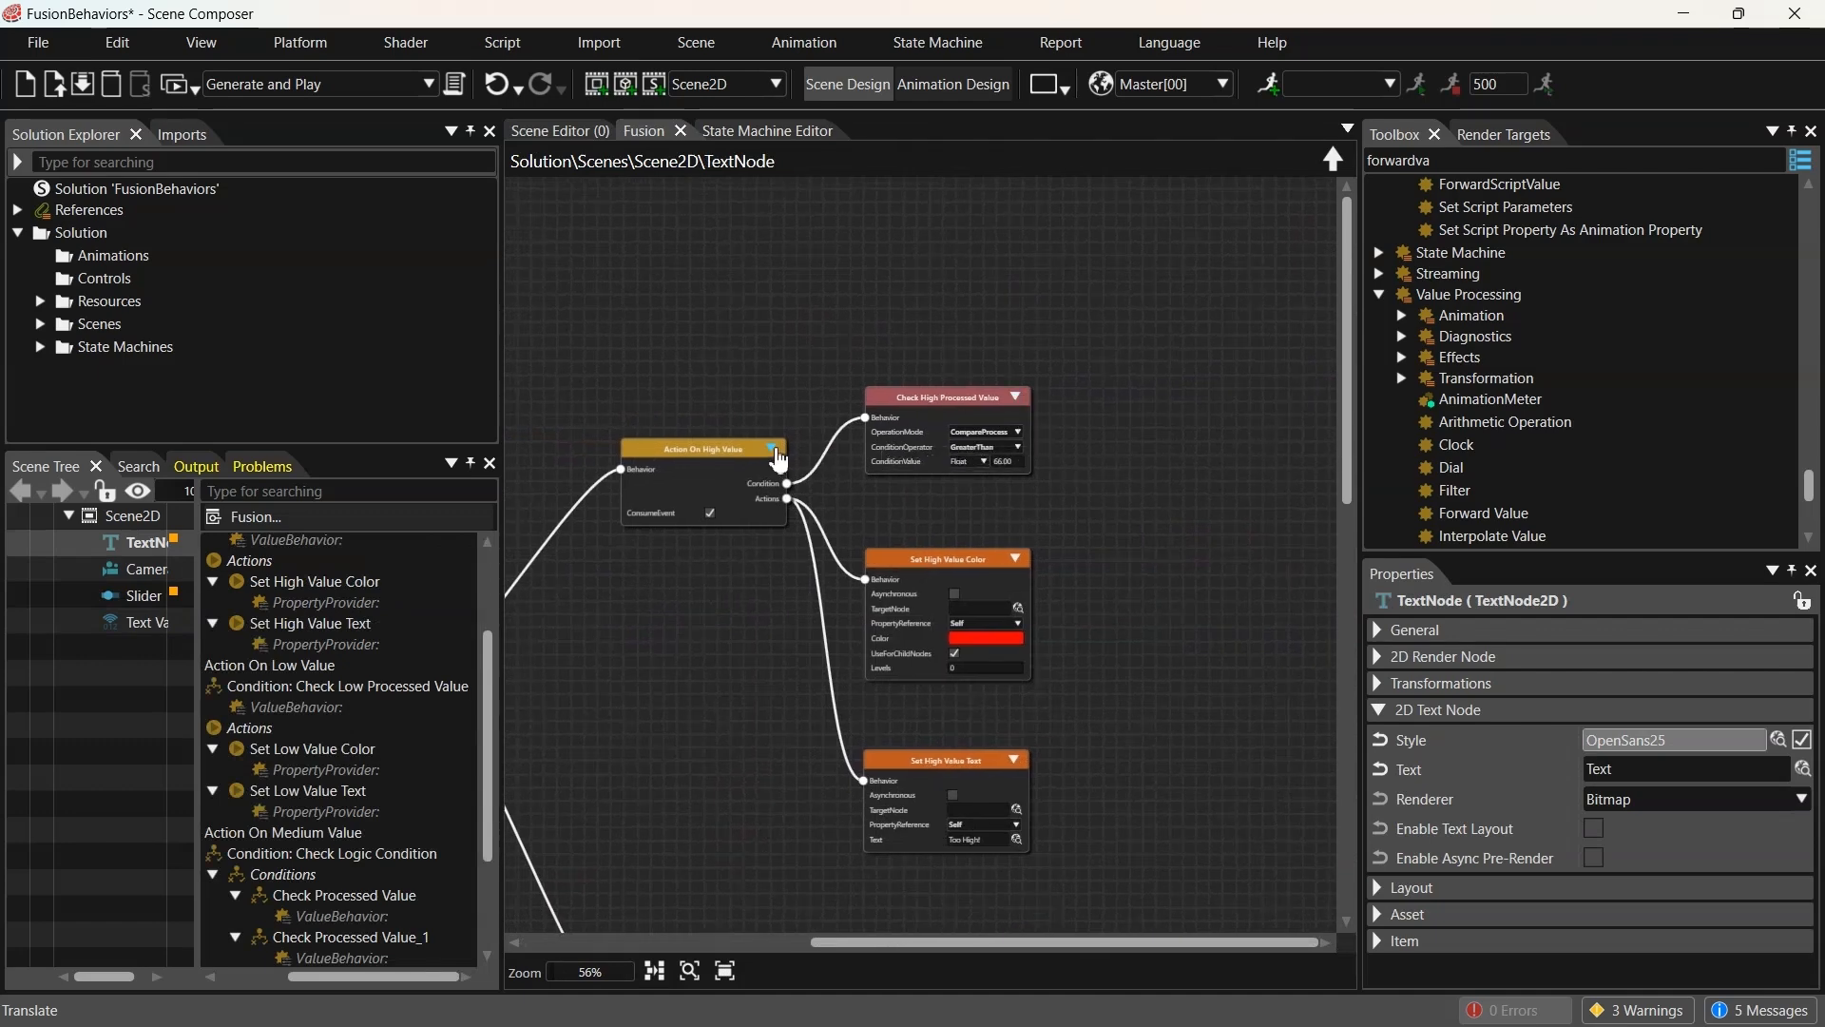
Collapse the Check High Processed Value, Set High Value Color and Set High Value Text nodes
click(1015, 397)
click(1016, 561)
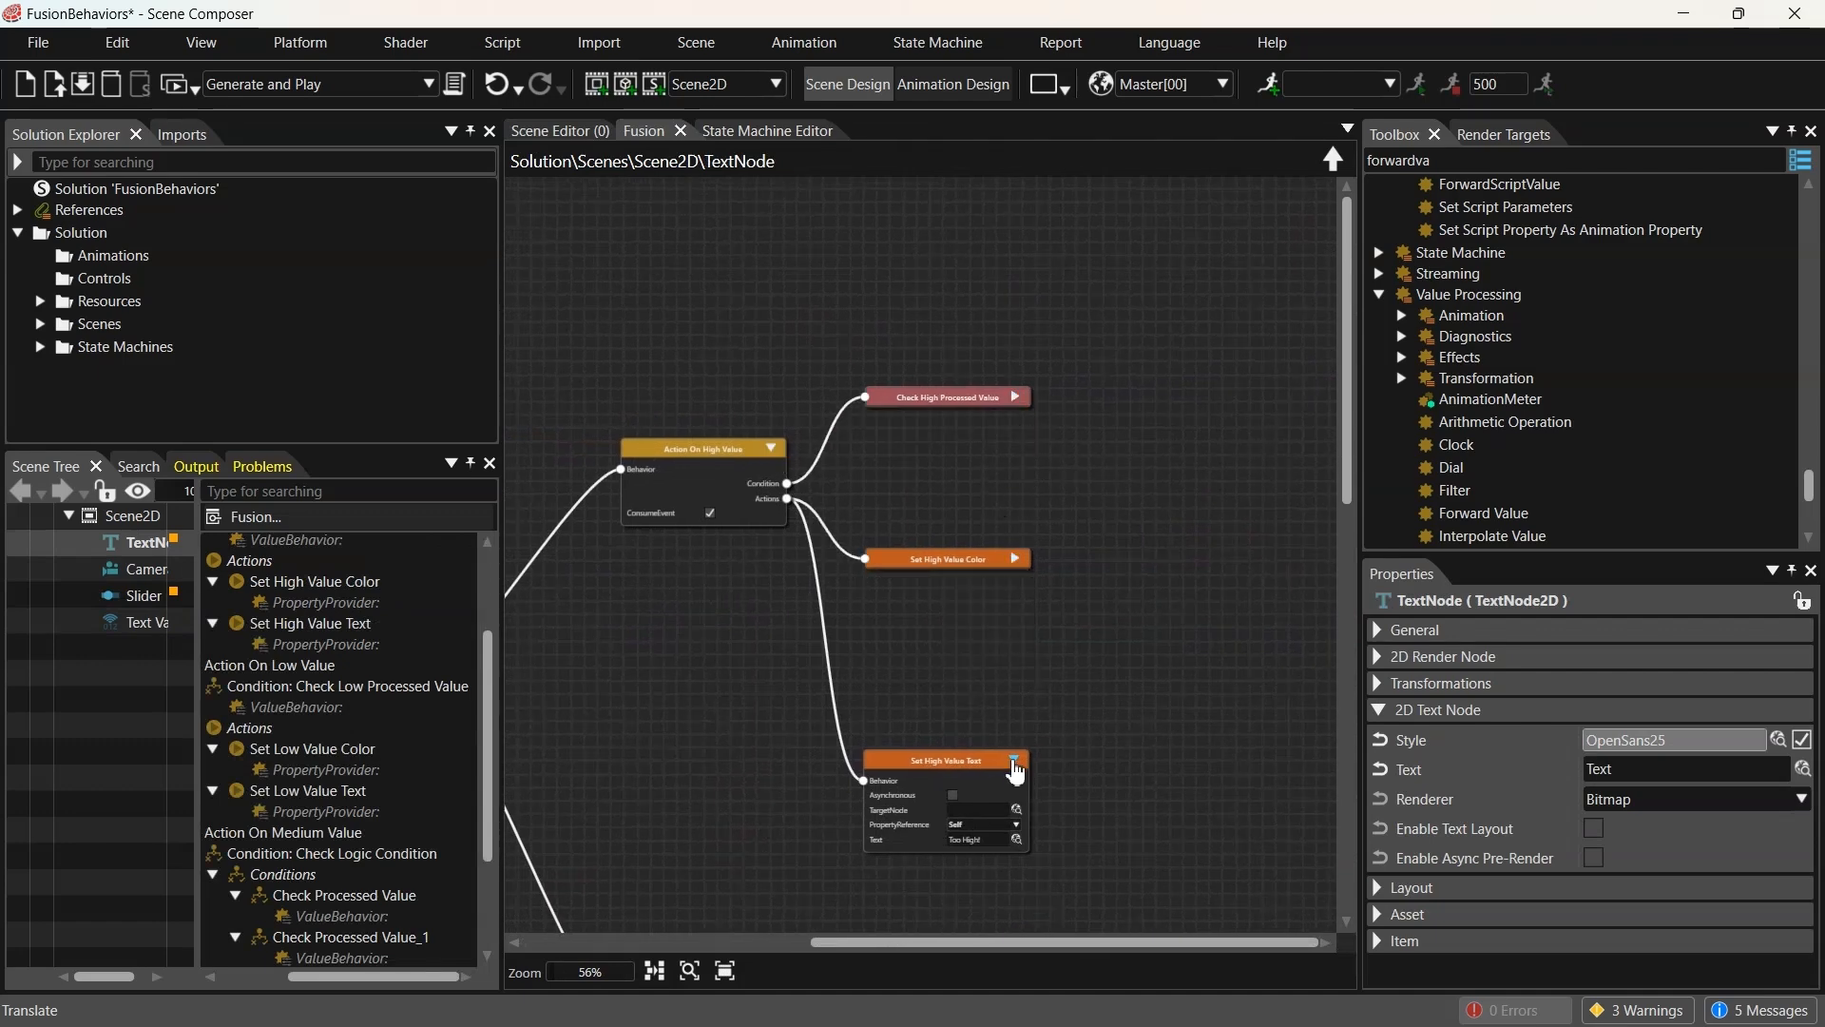
click(1014, 760)
Expand the three collapsed nodes of the high-value branch again and review the whole TextNode graph
scroll(979, 736, down, 2)
drag(996, 806, 1092, 706)
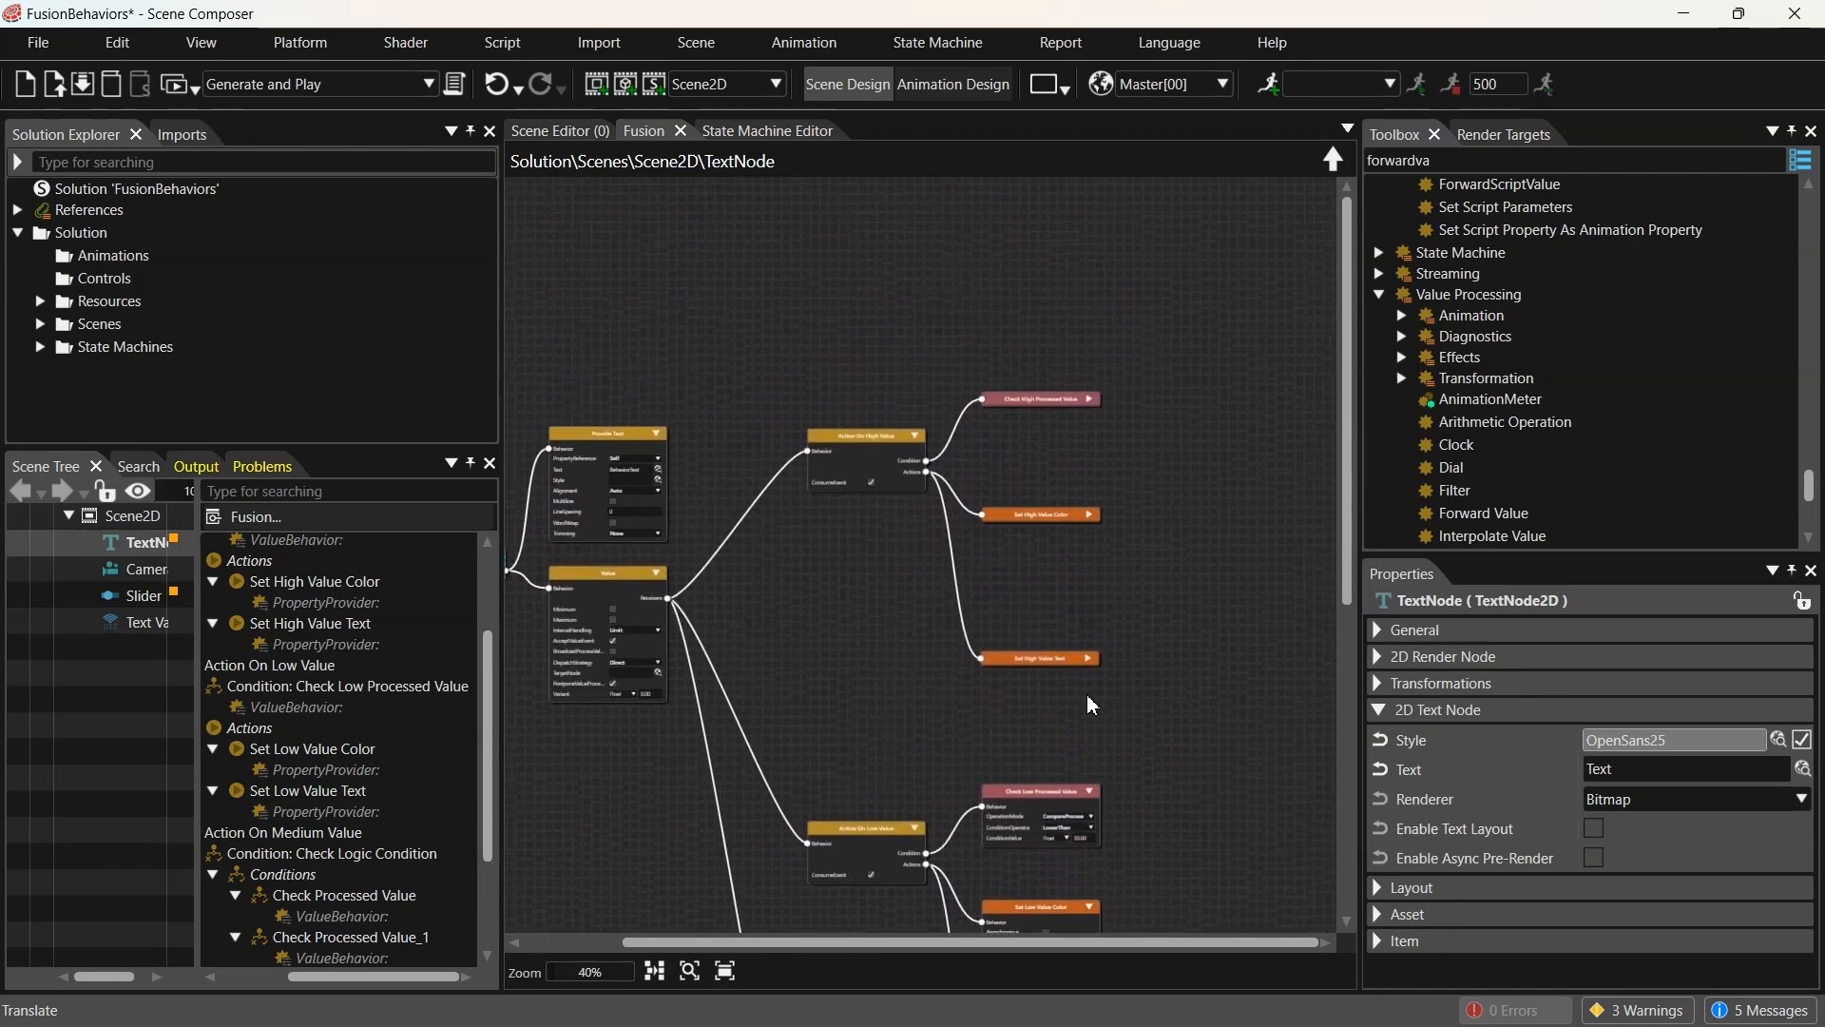
click(1088, 658)
click(1088, 514)
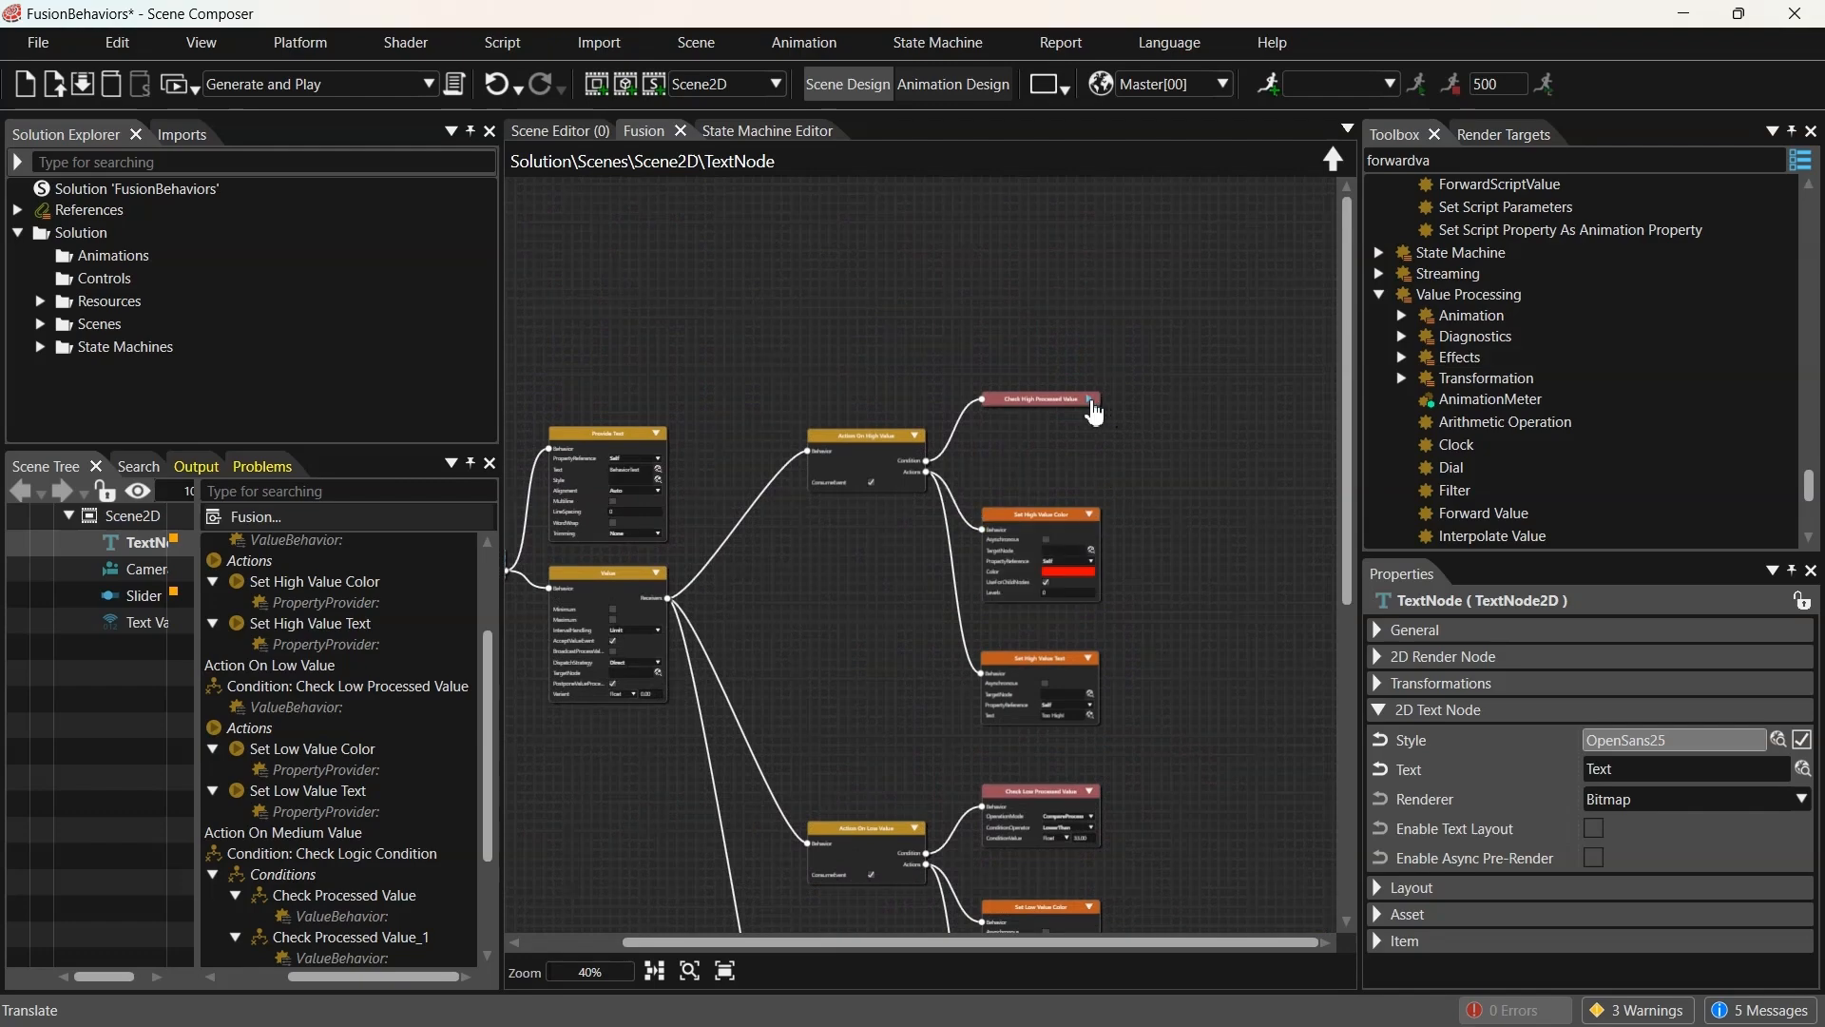
click(1089, 399)
scroll(1139, 488, up, 5)
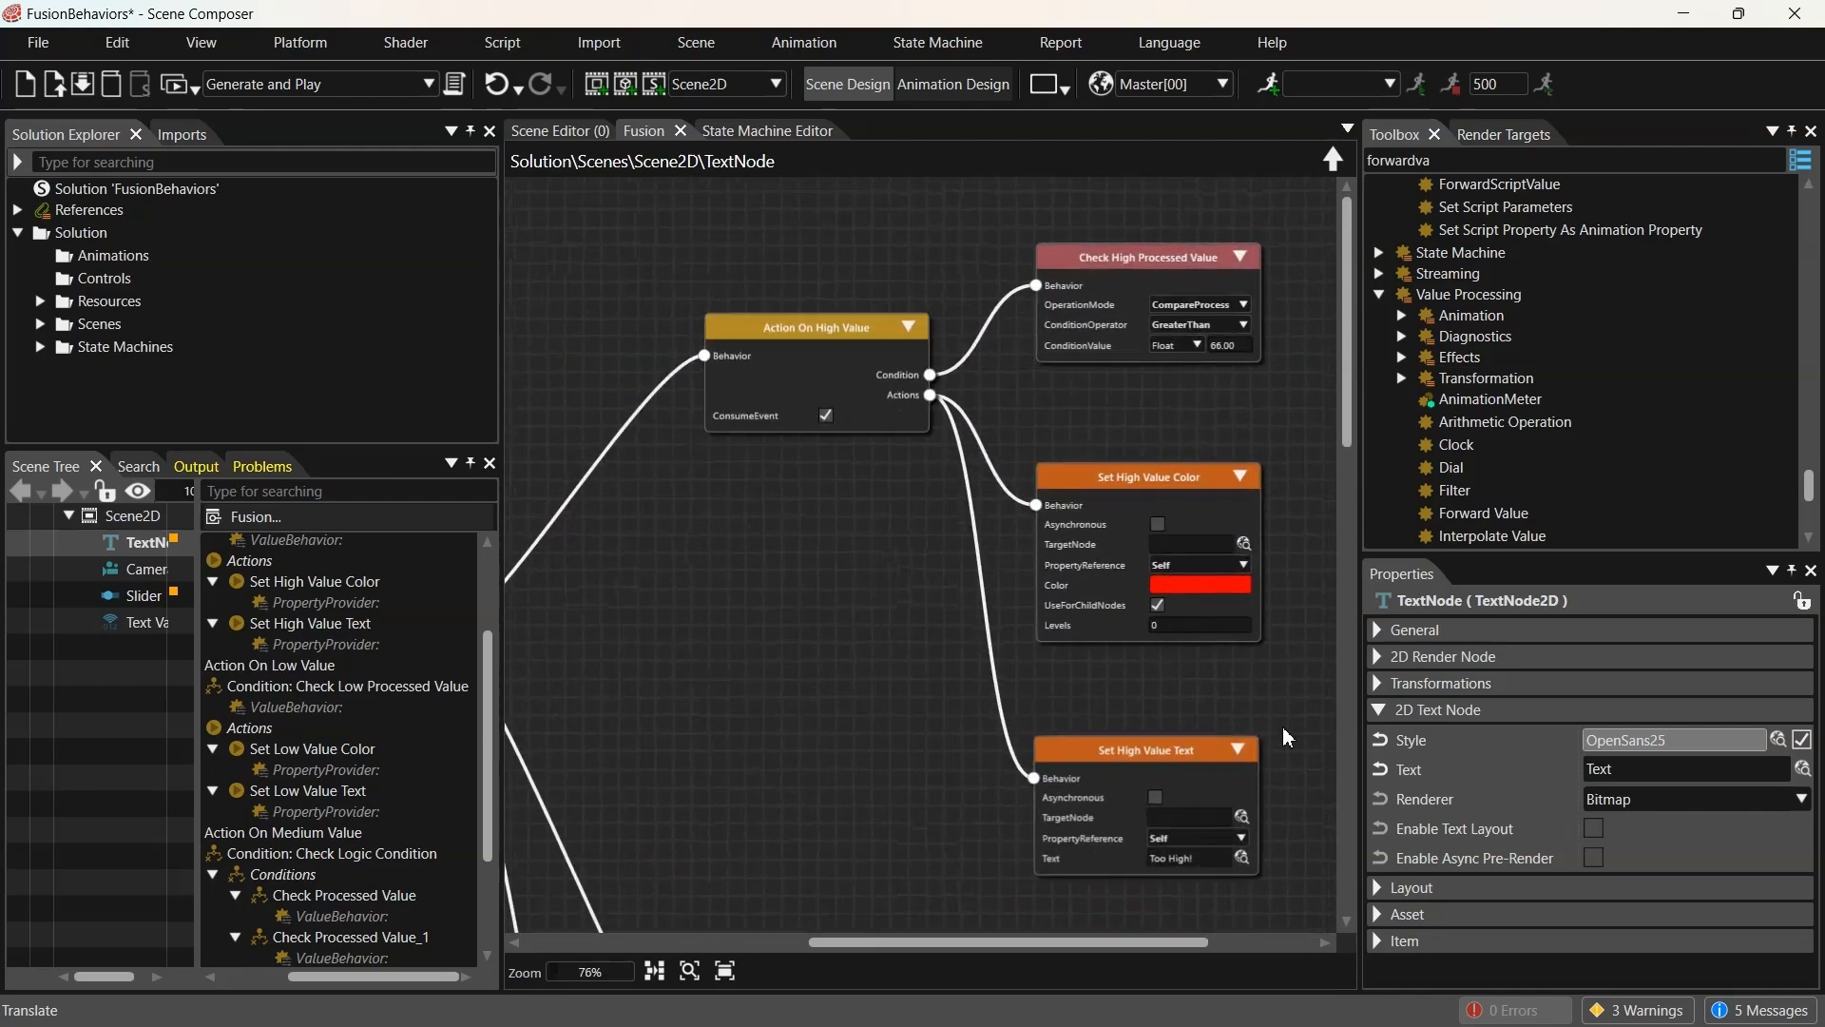
scroll(1282, 726, down, 8)
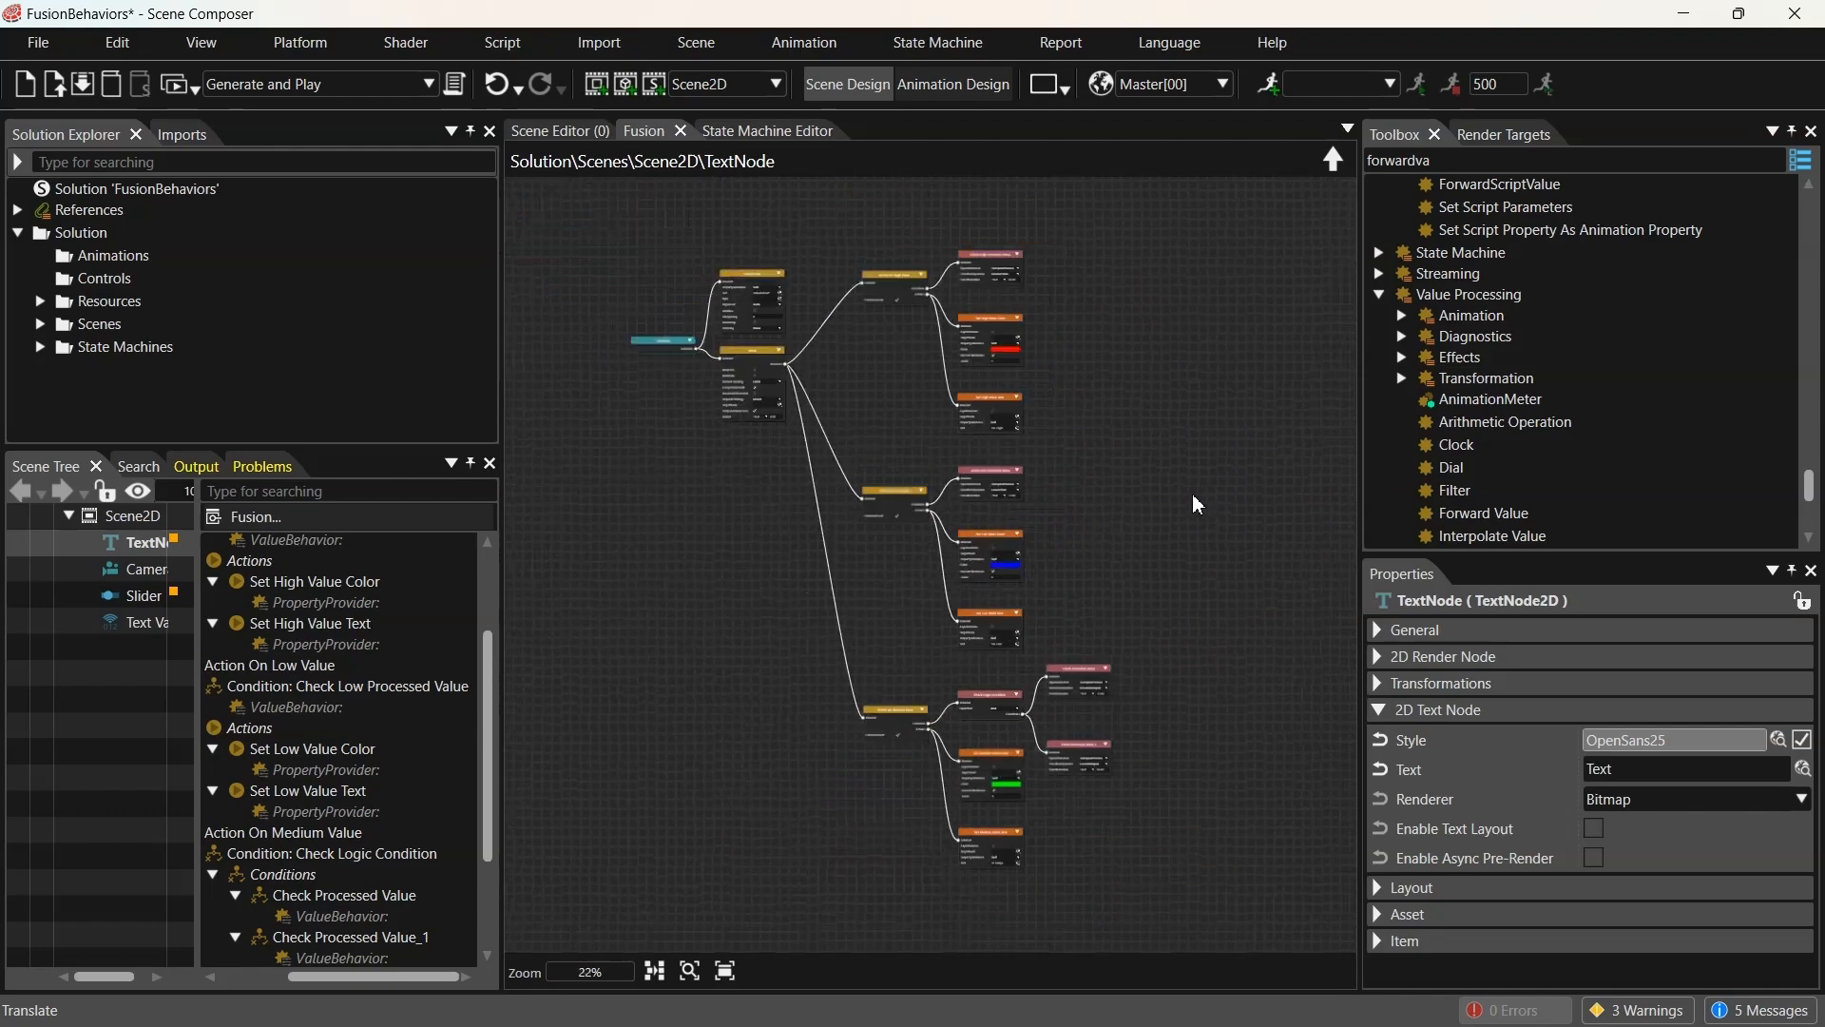
click(1153, 517)
scroll(1156, 526, up, 2)
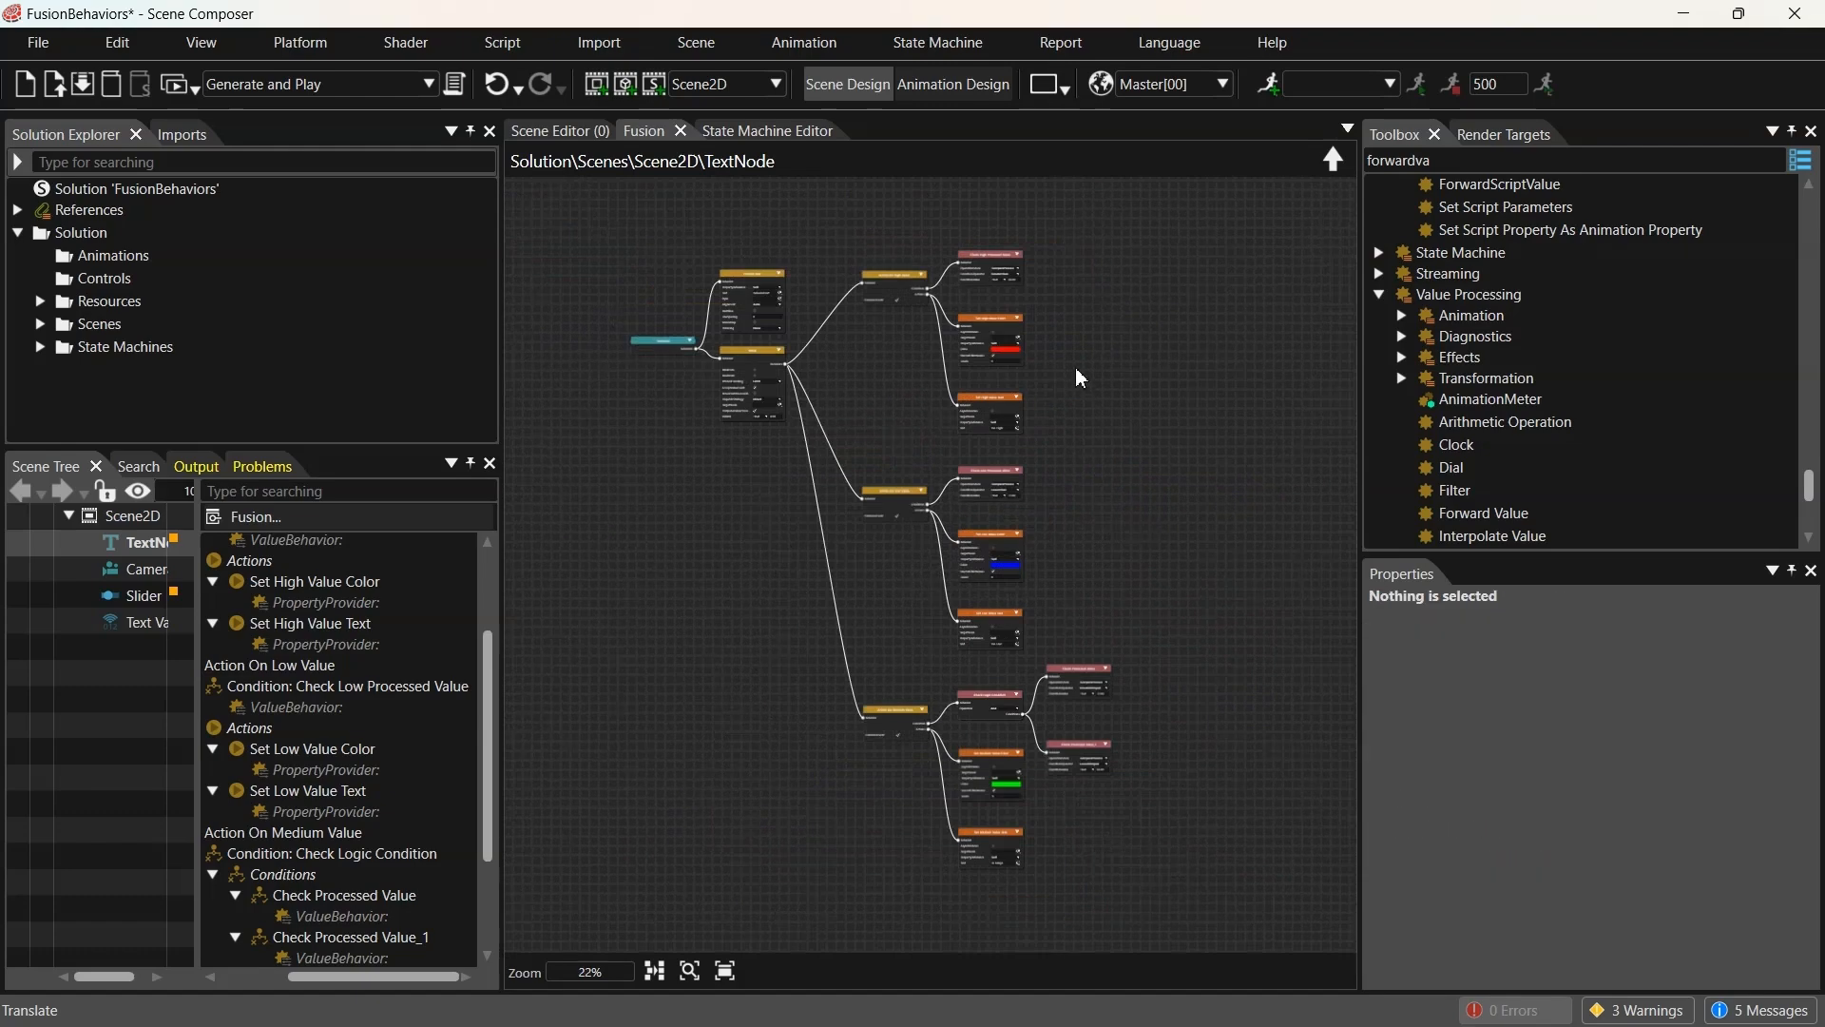
Open the Slider's internal control definition from the scene tree and select its root node to inspect its behaviors
click(140, 599)
click(146, 601)
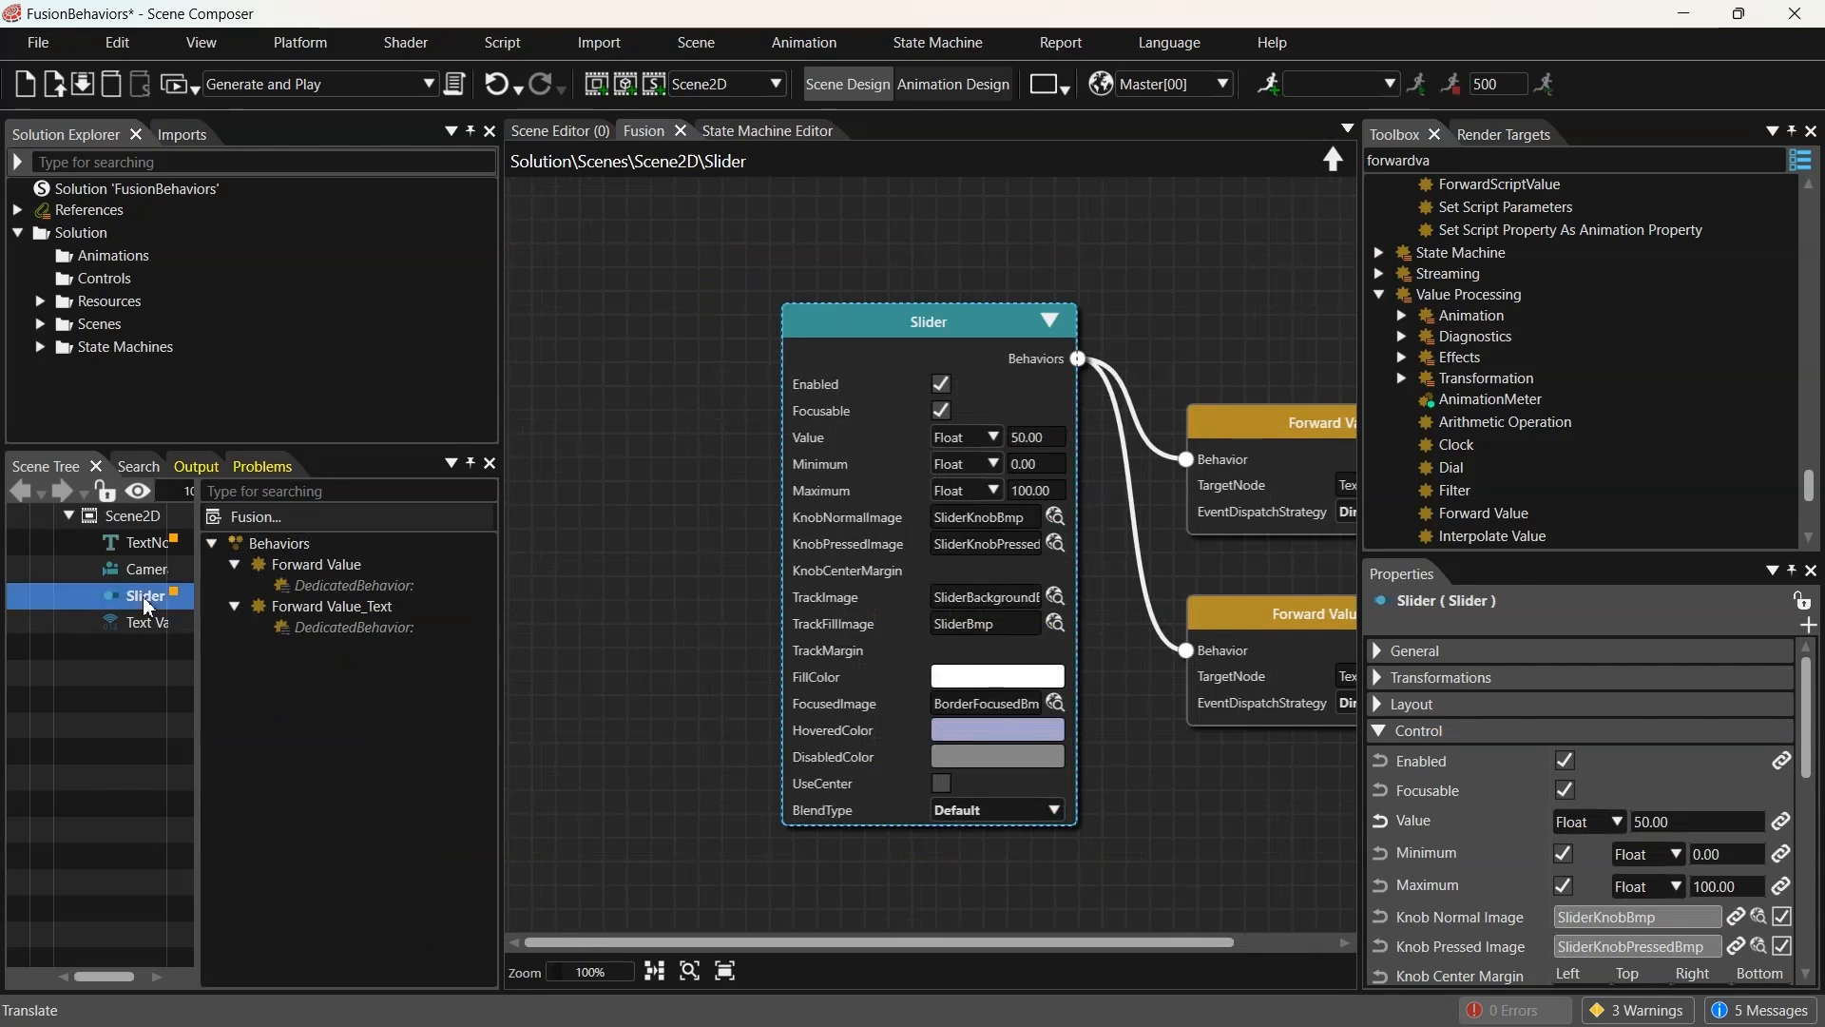
double_click(116, 597)
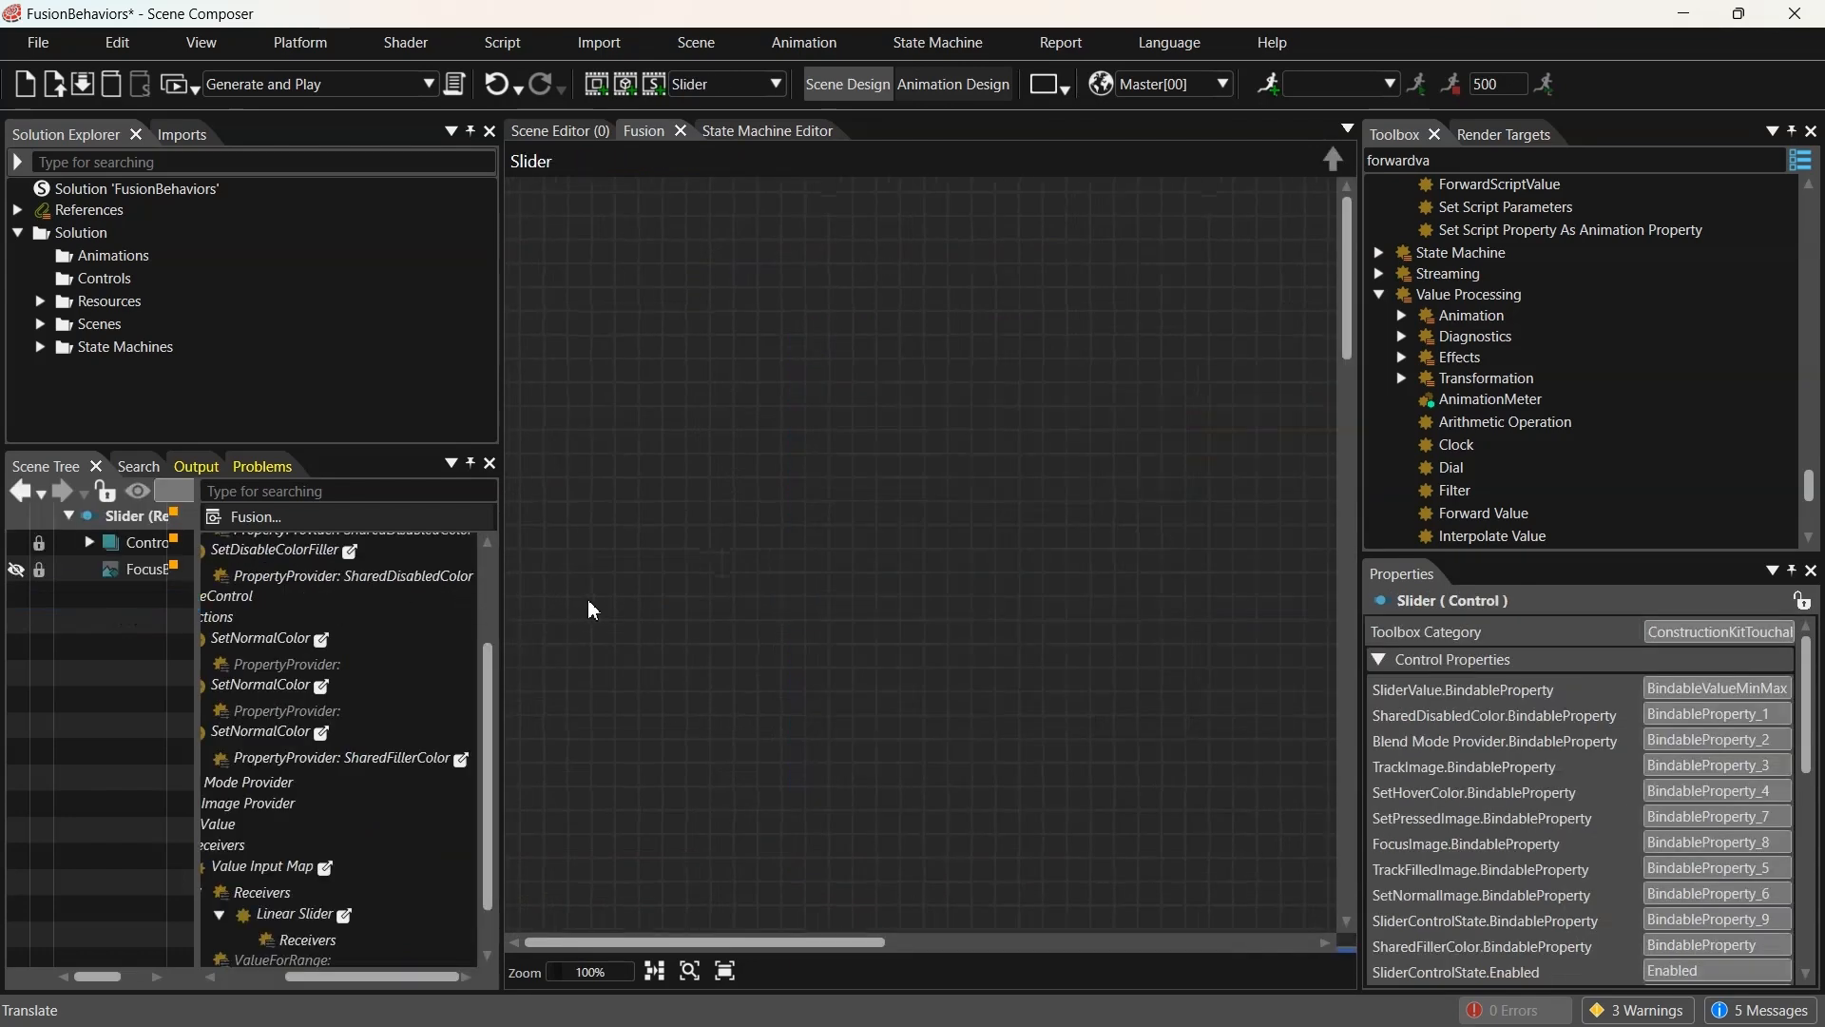
click(138, 517)
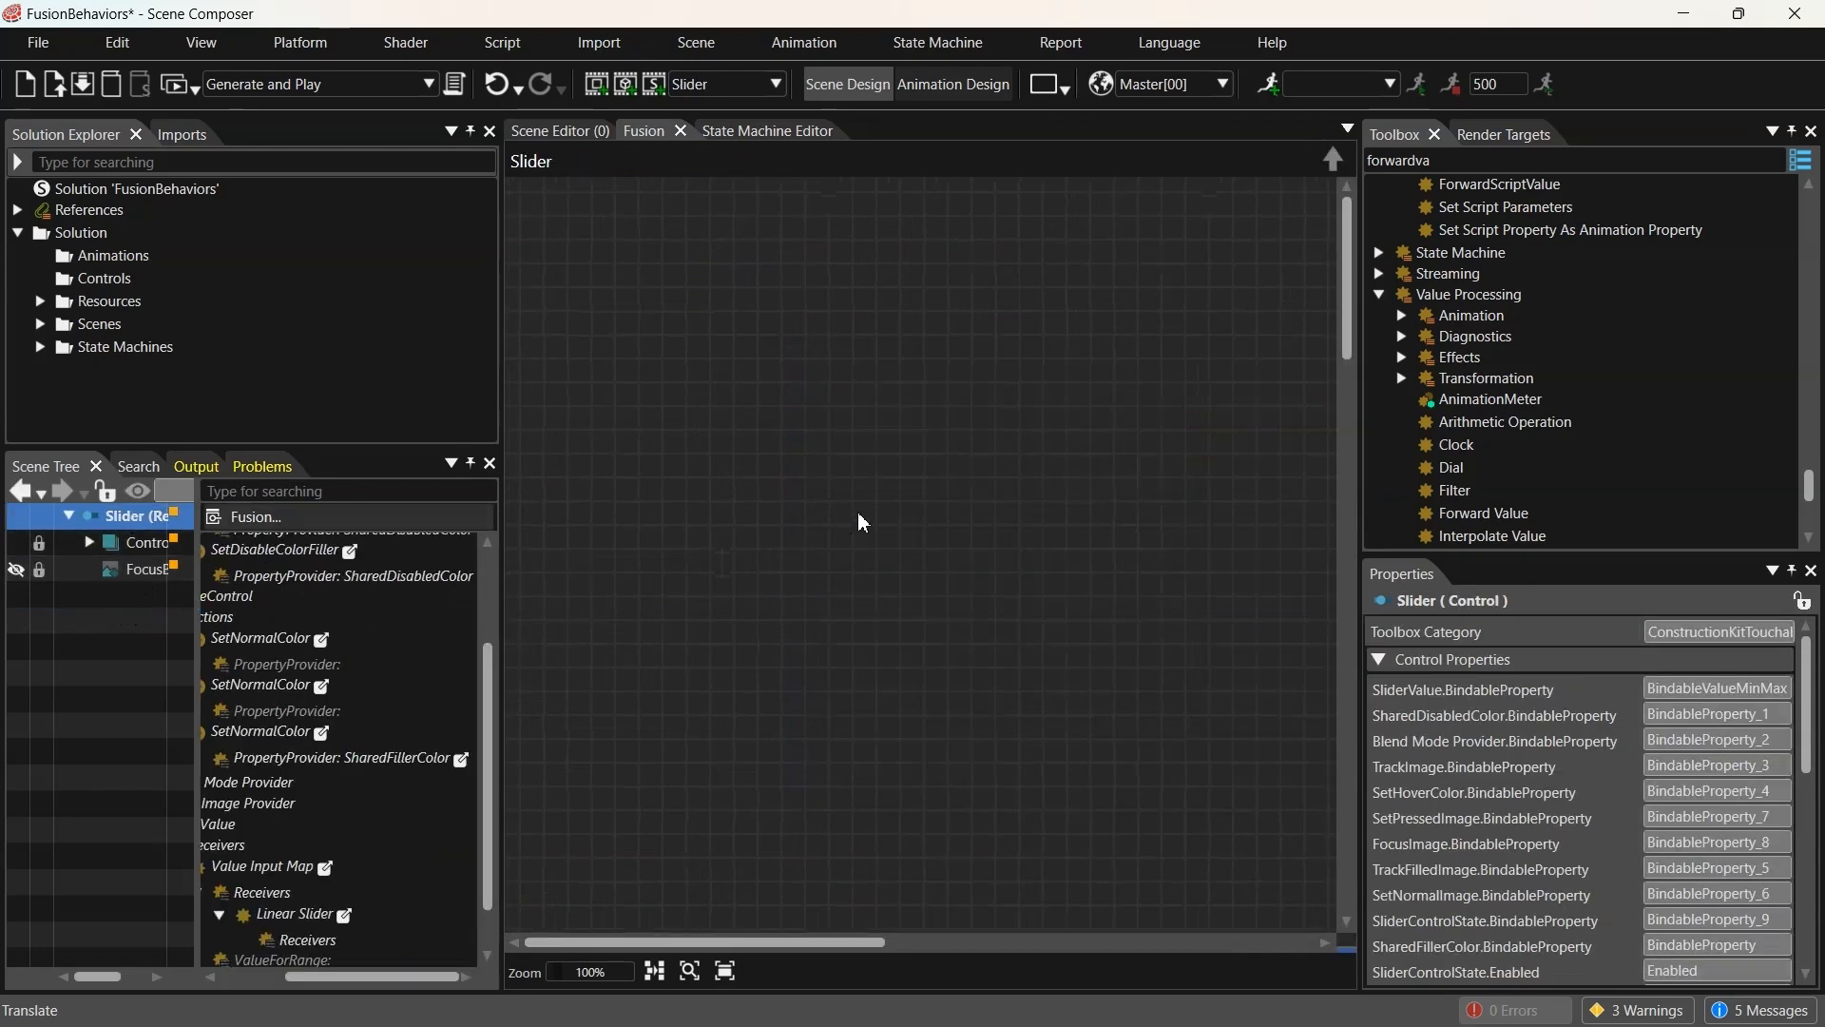
Review the Slider root's behavior graph, expand ControlBoundary in the scene tree and inspect its behavior graph in Fusion
middle_drag(1092, 836, 998, 490)
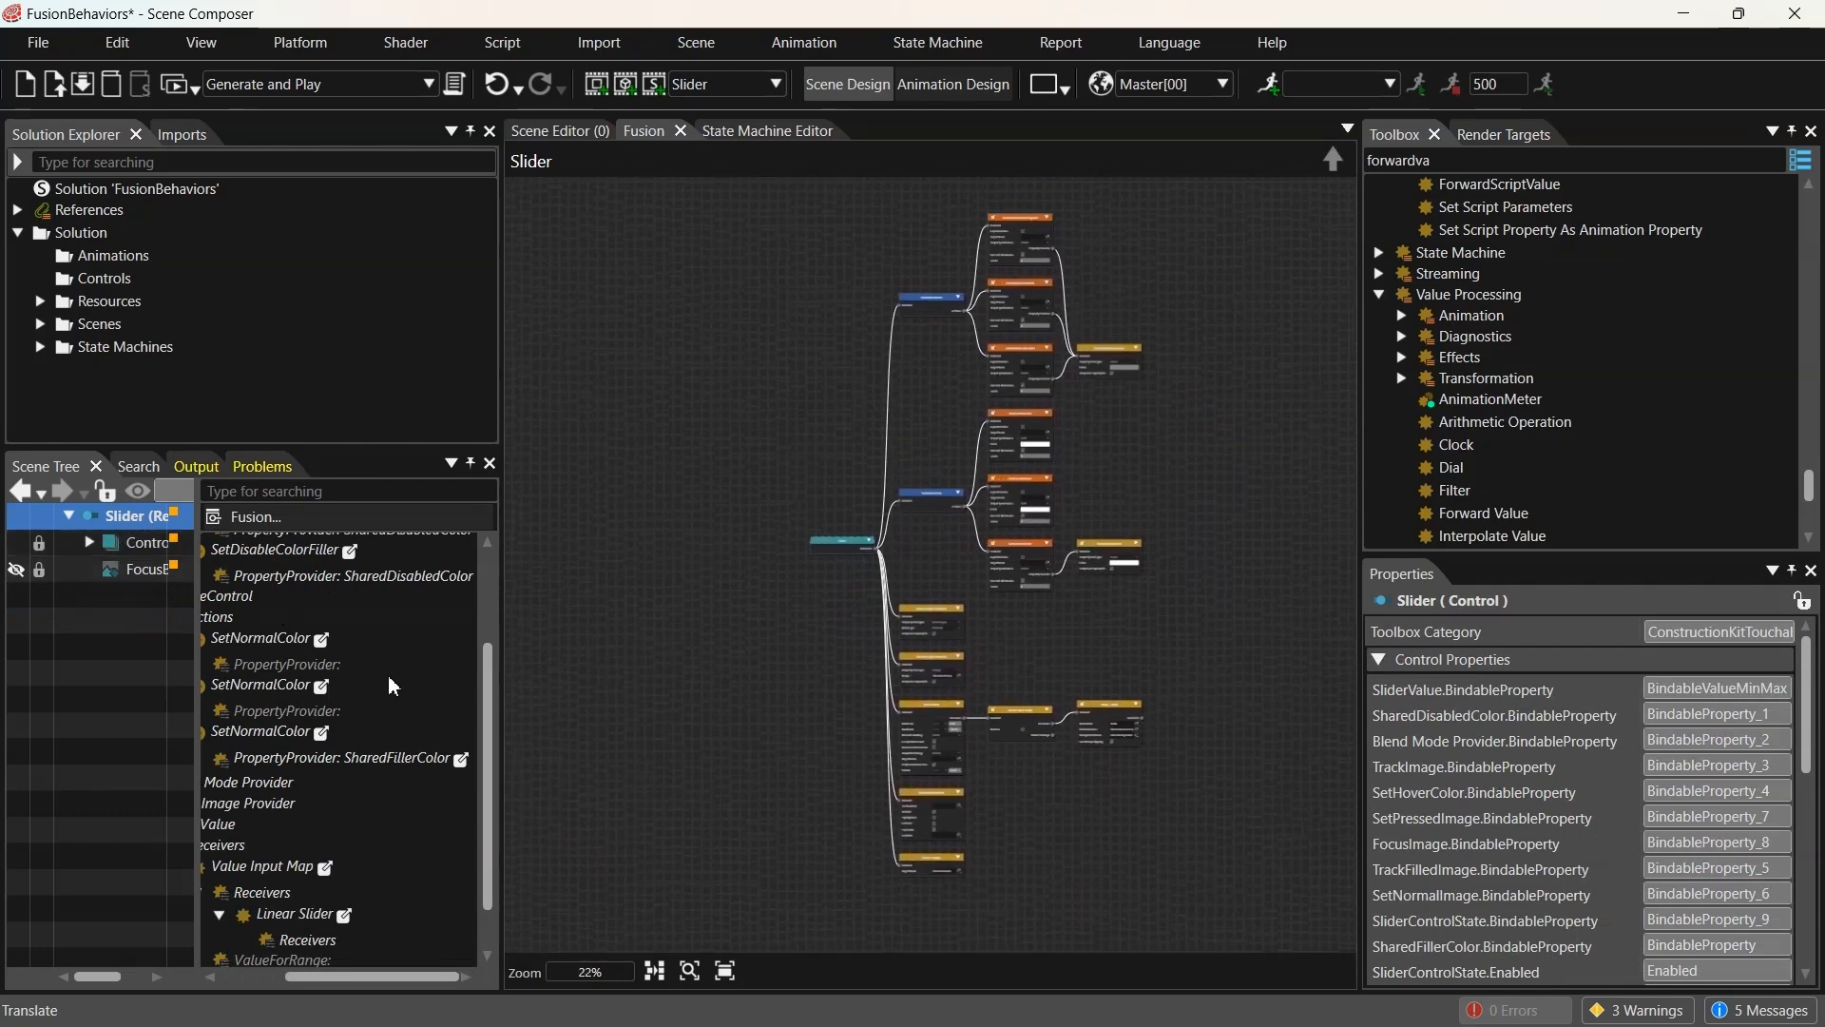
click(90, 543)
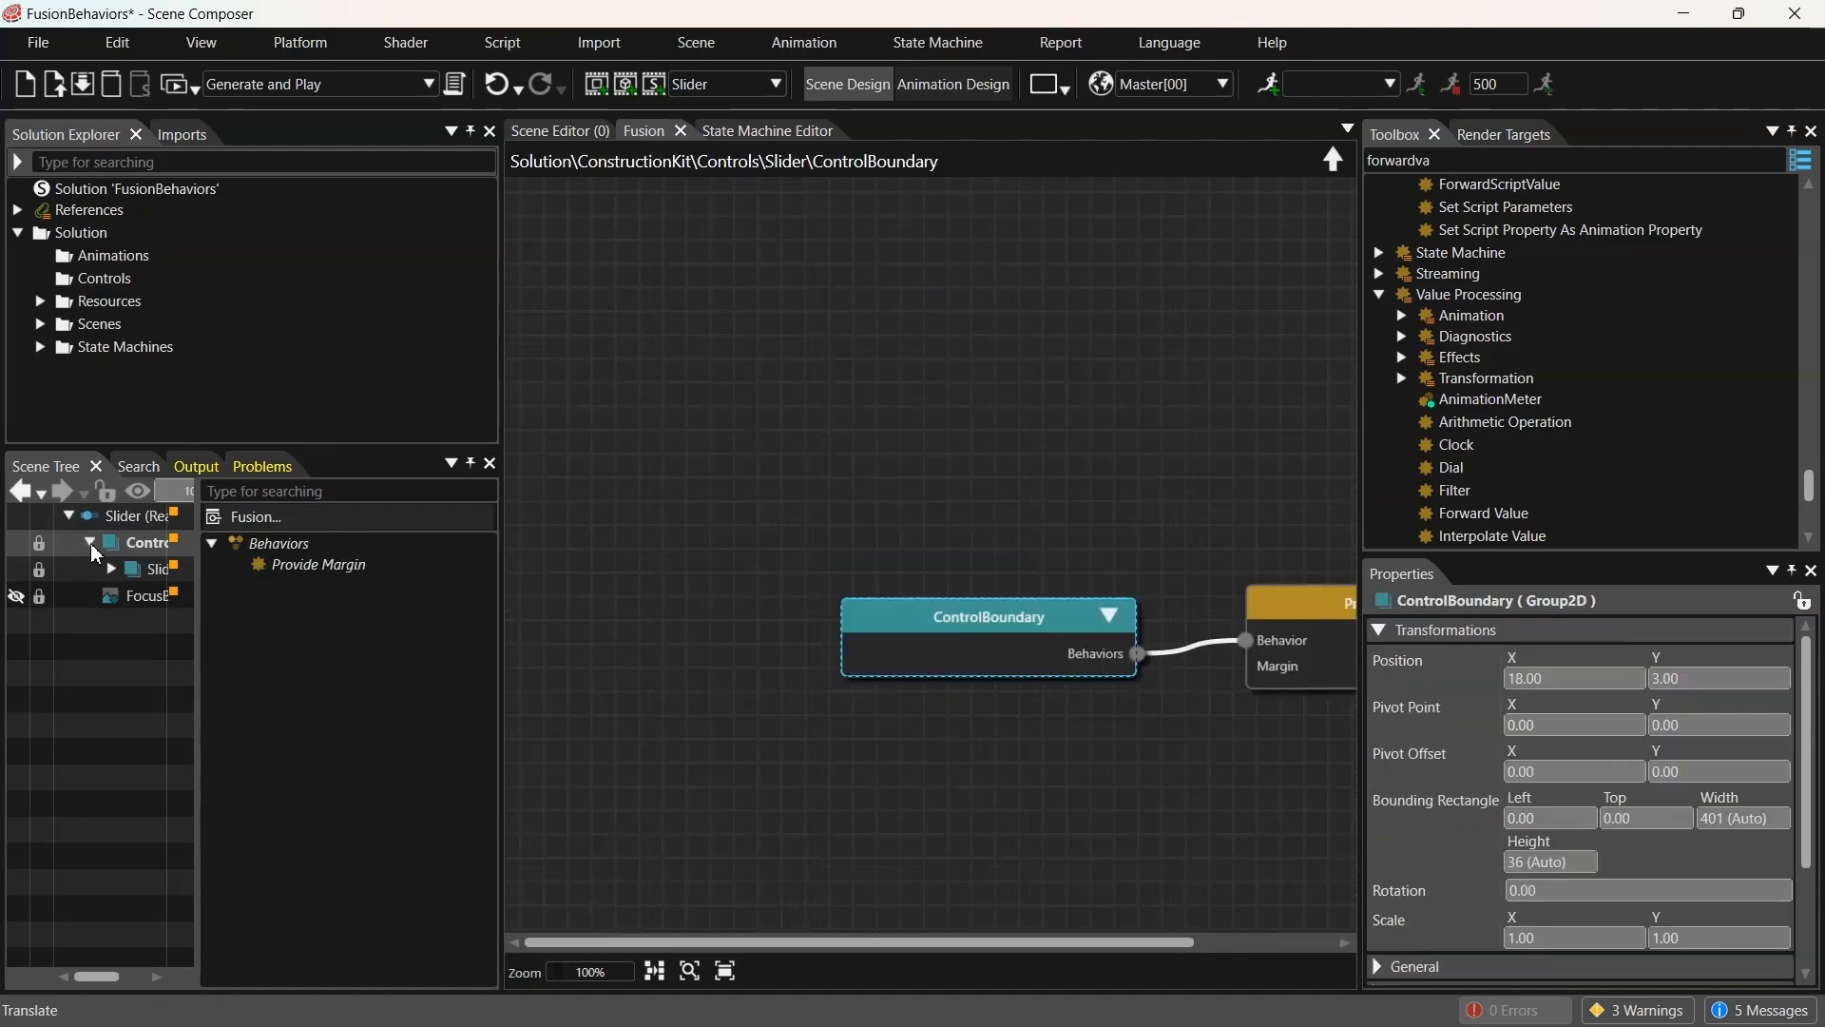
scroll(698, 630, down, 4)
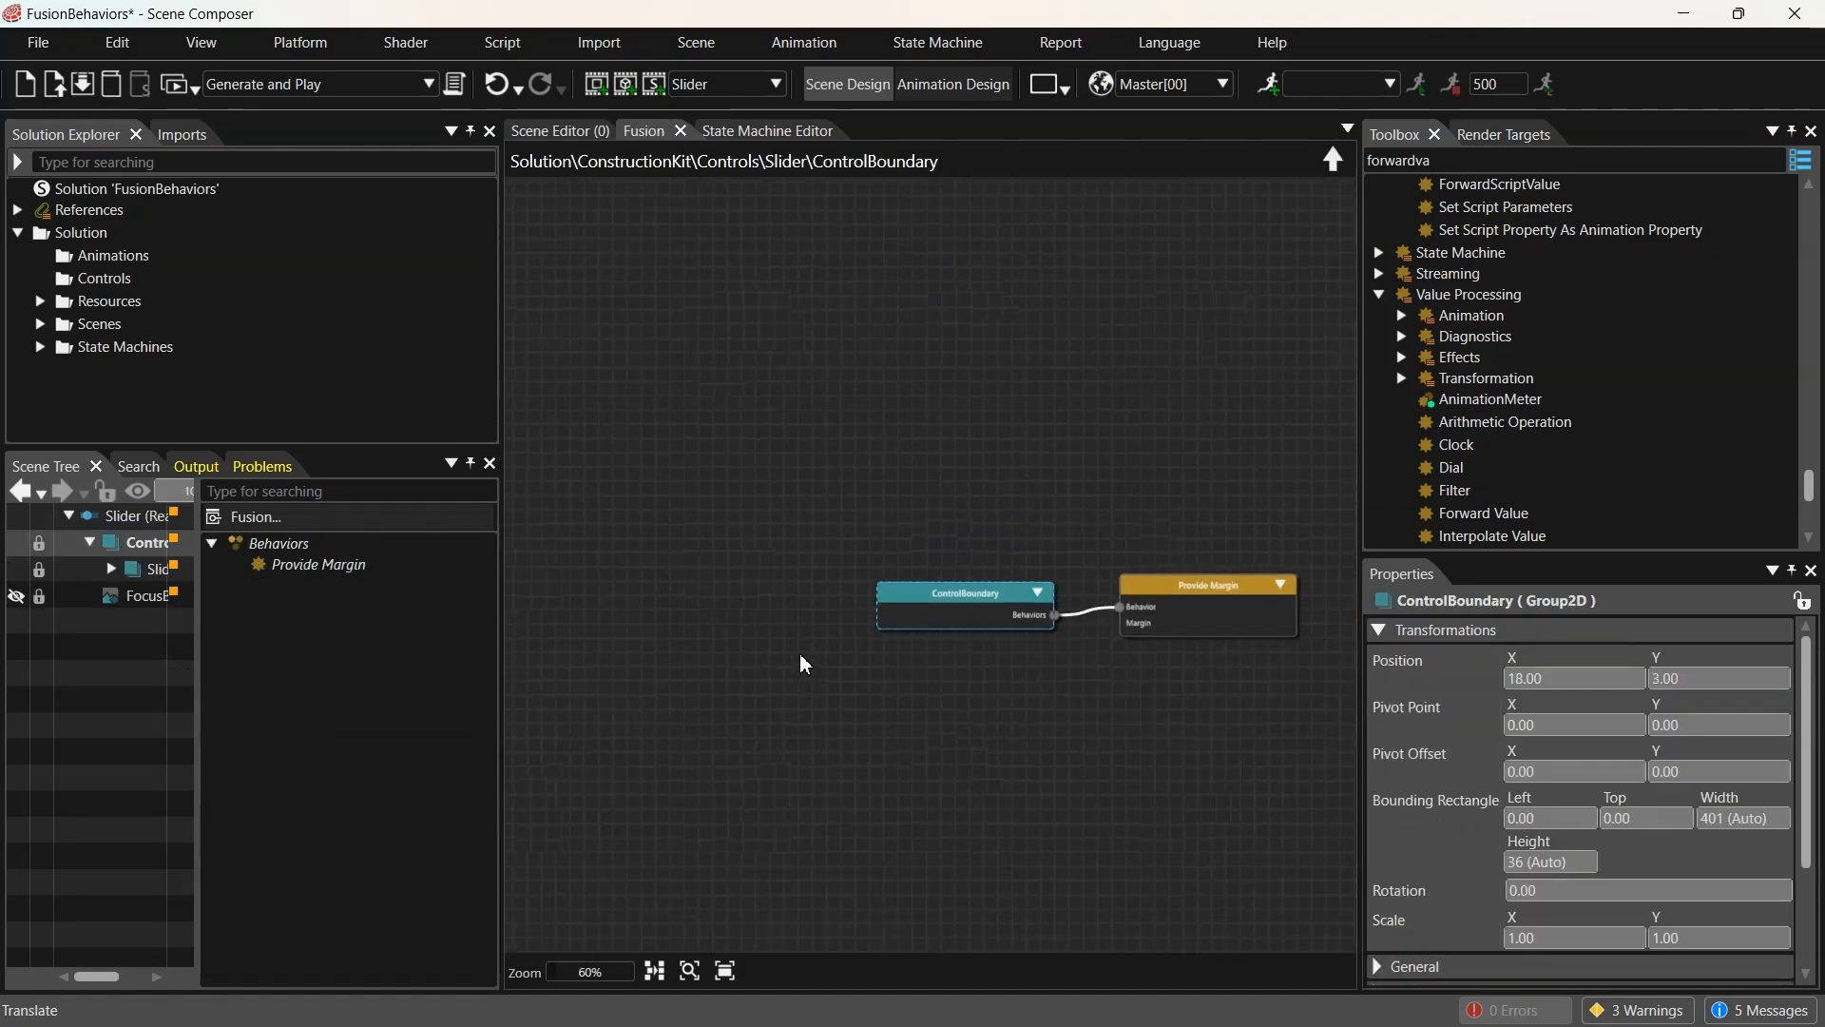
Expand SliderElements under ControlBoundary, widen the scene tree's node list and examine the full SliderElements behavior graph
click(117, 568)
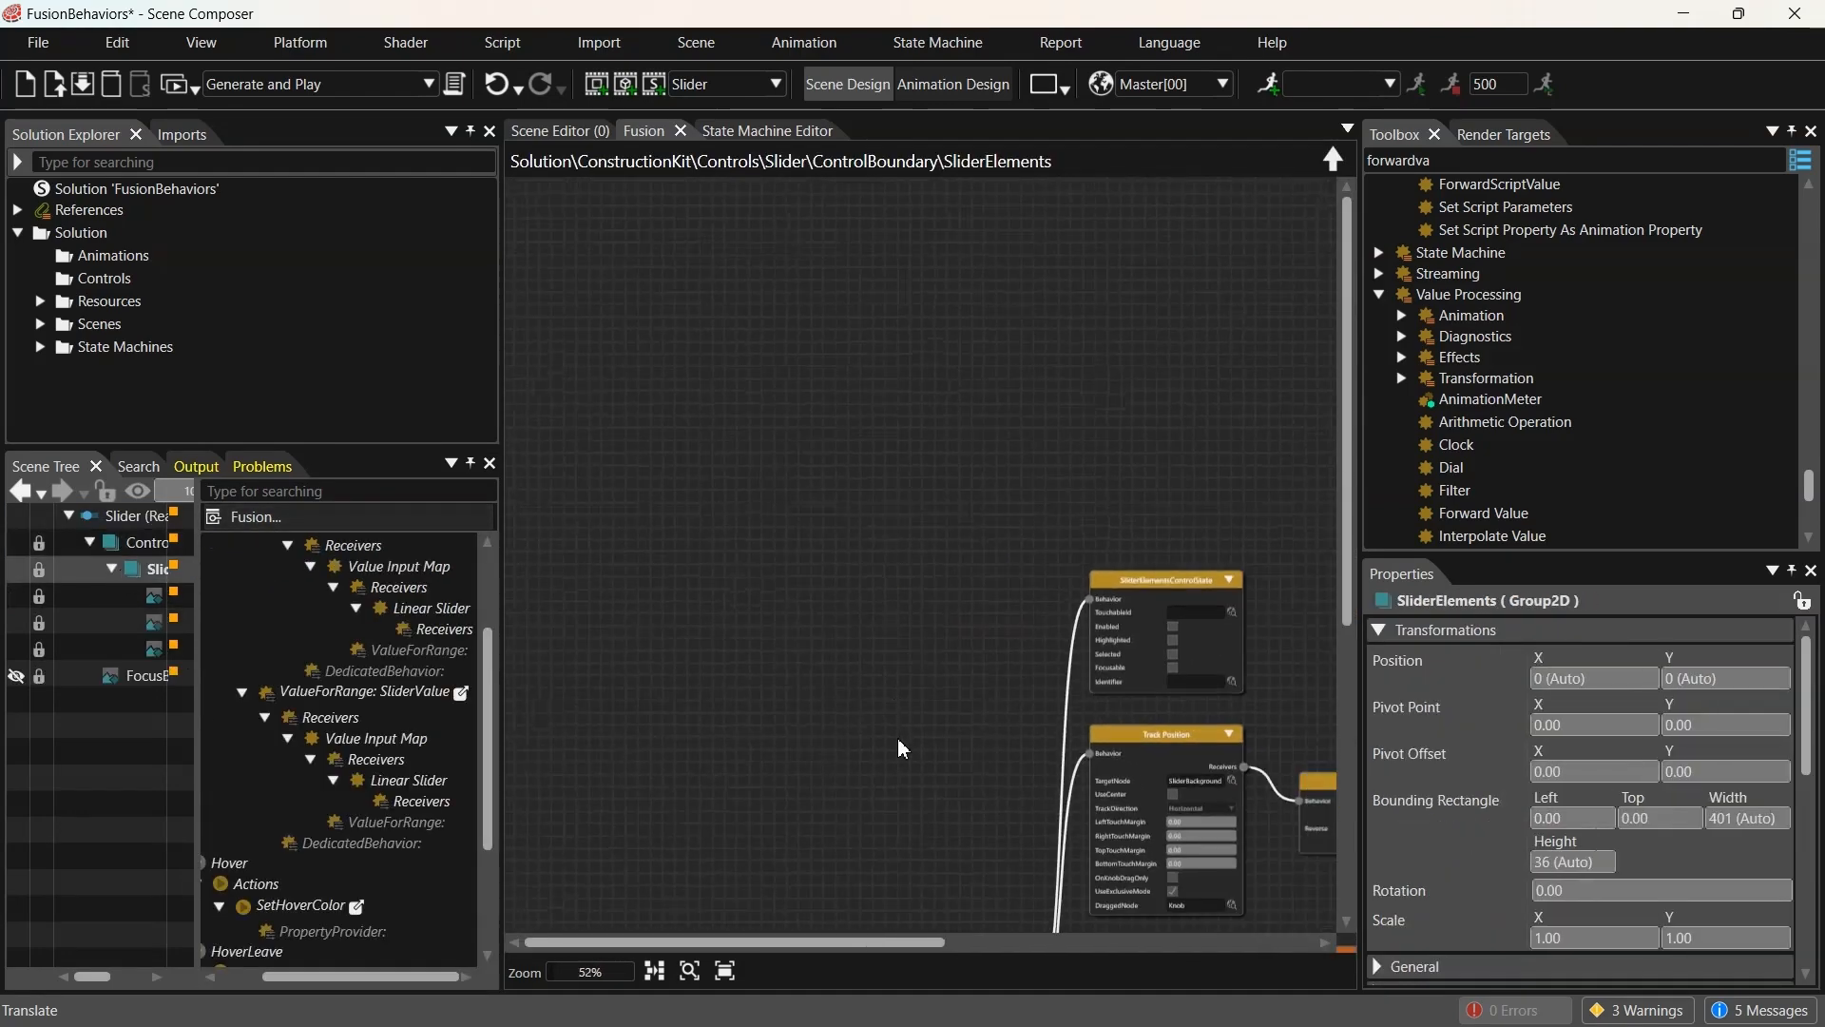
drag(197, 703, 323, 702)
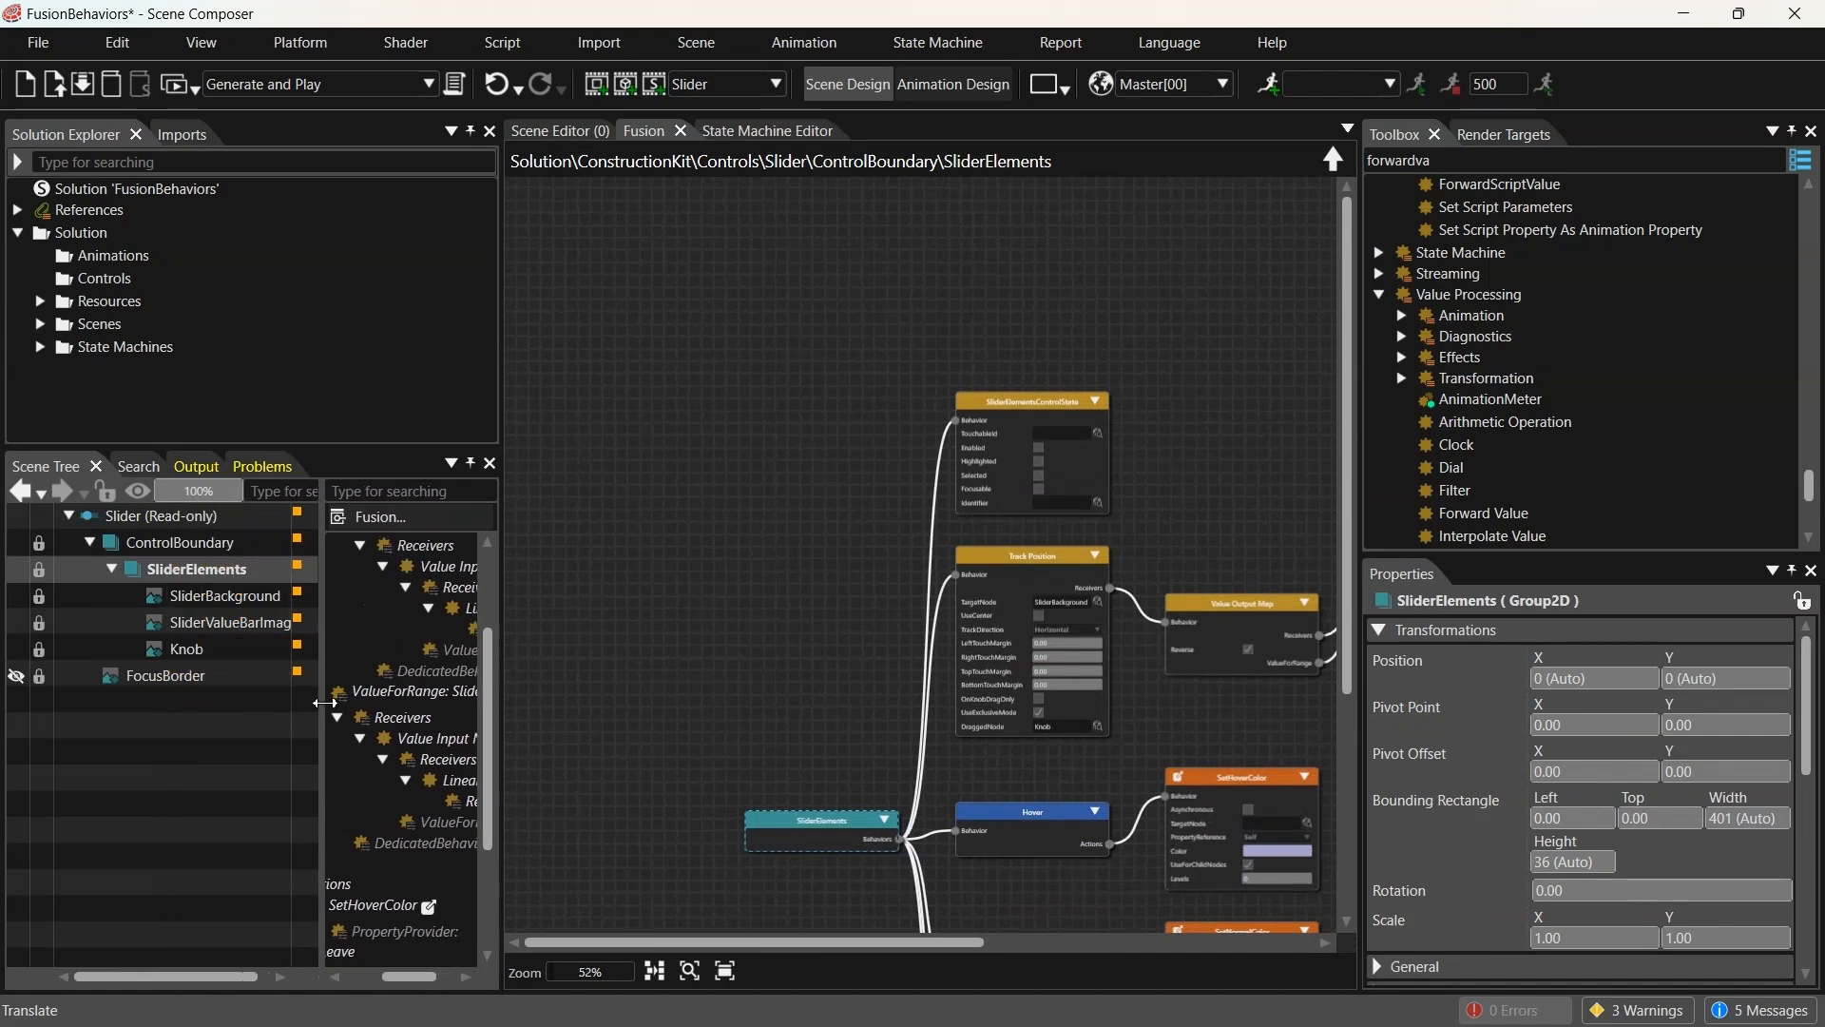
scroll(1082, 682, down, 4)
middle_drag(1081, 682, 891, 536)
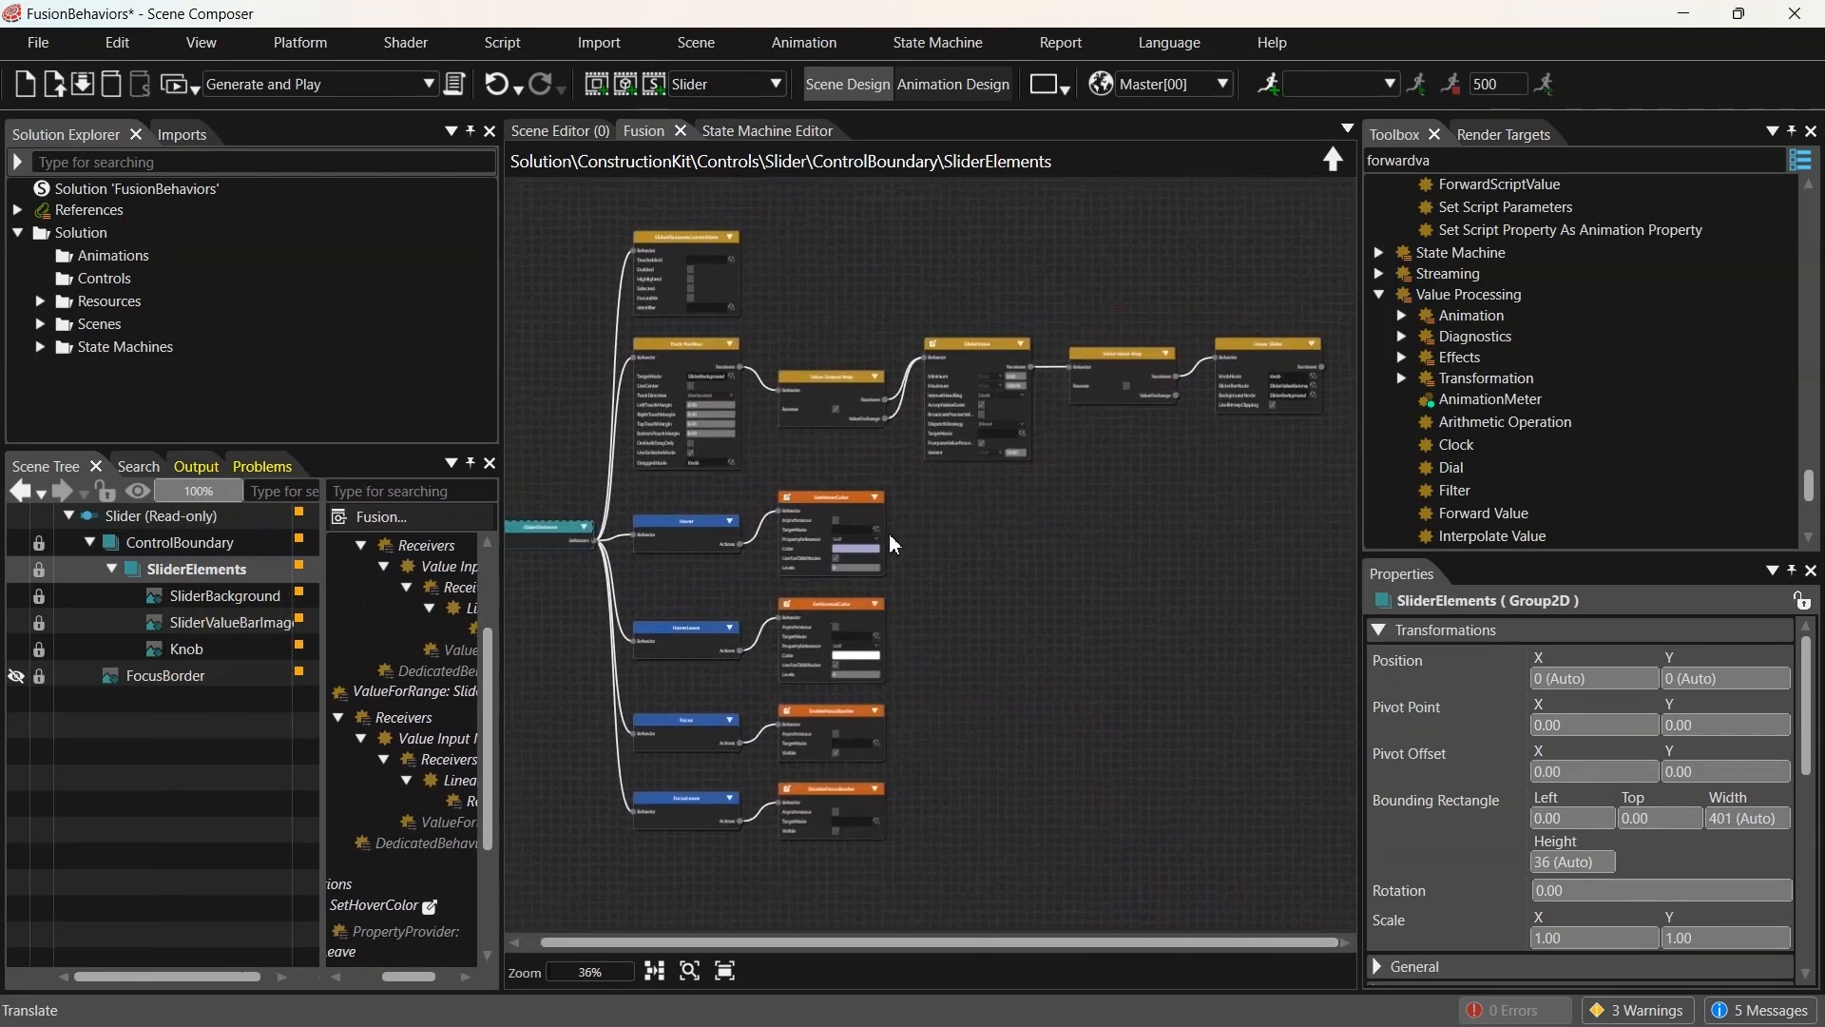
scroll(898, 538, down, 1)
Inspect the behavior graphs of the SliderBackground, SliderValueBarImage and Knob nodes one after another
click(184, 597)
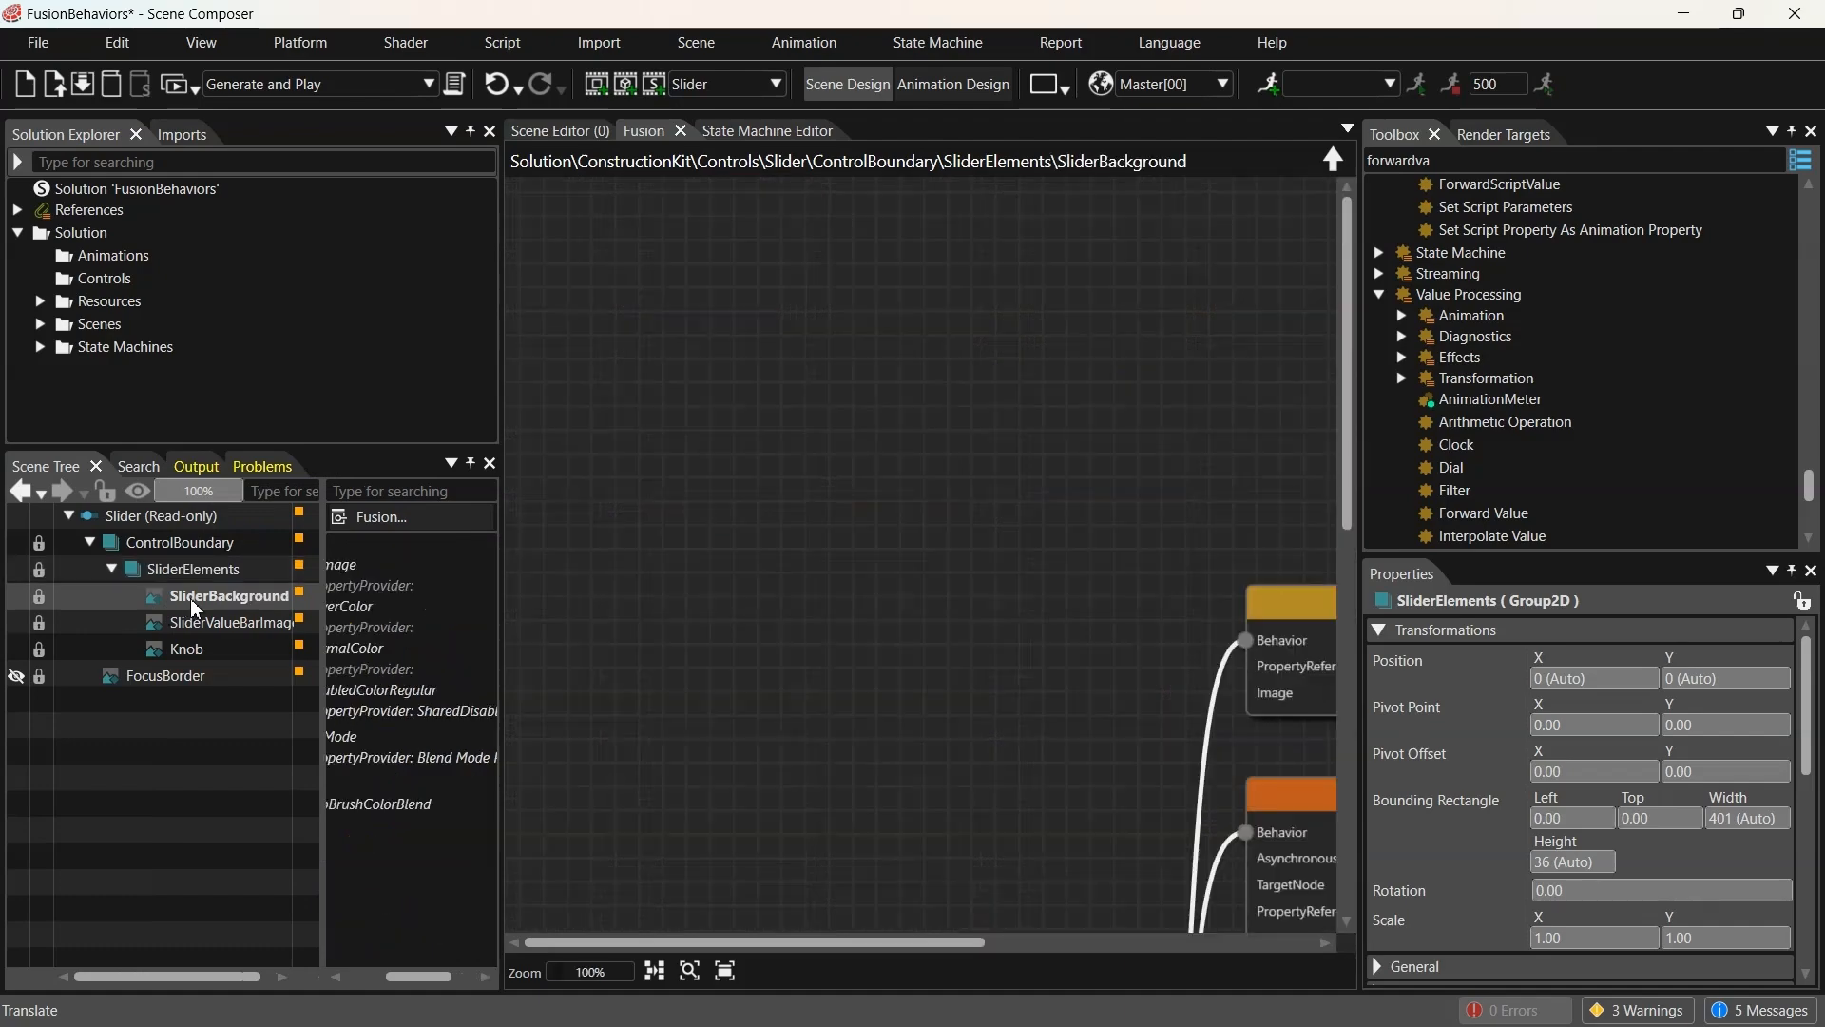
scroll(1093, 671, down, 6)
middle_drag(881, 736, 755, 507)
scroll(836, 521, up, 5)
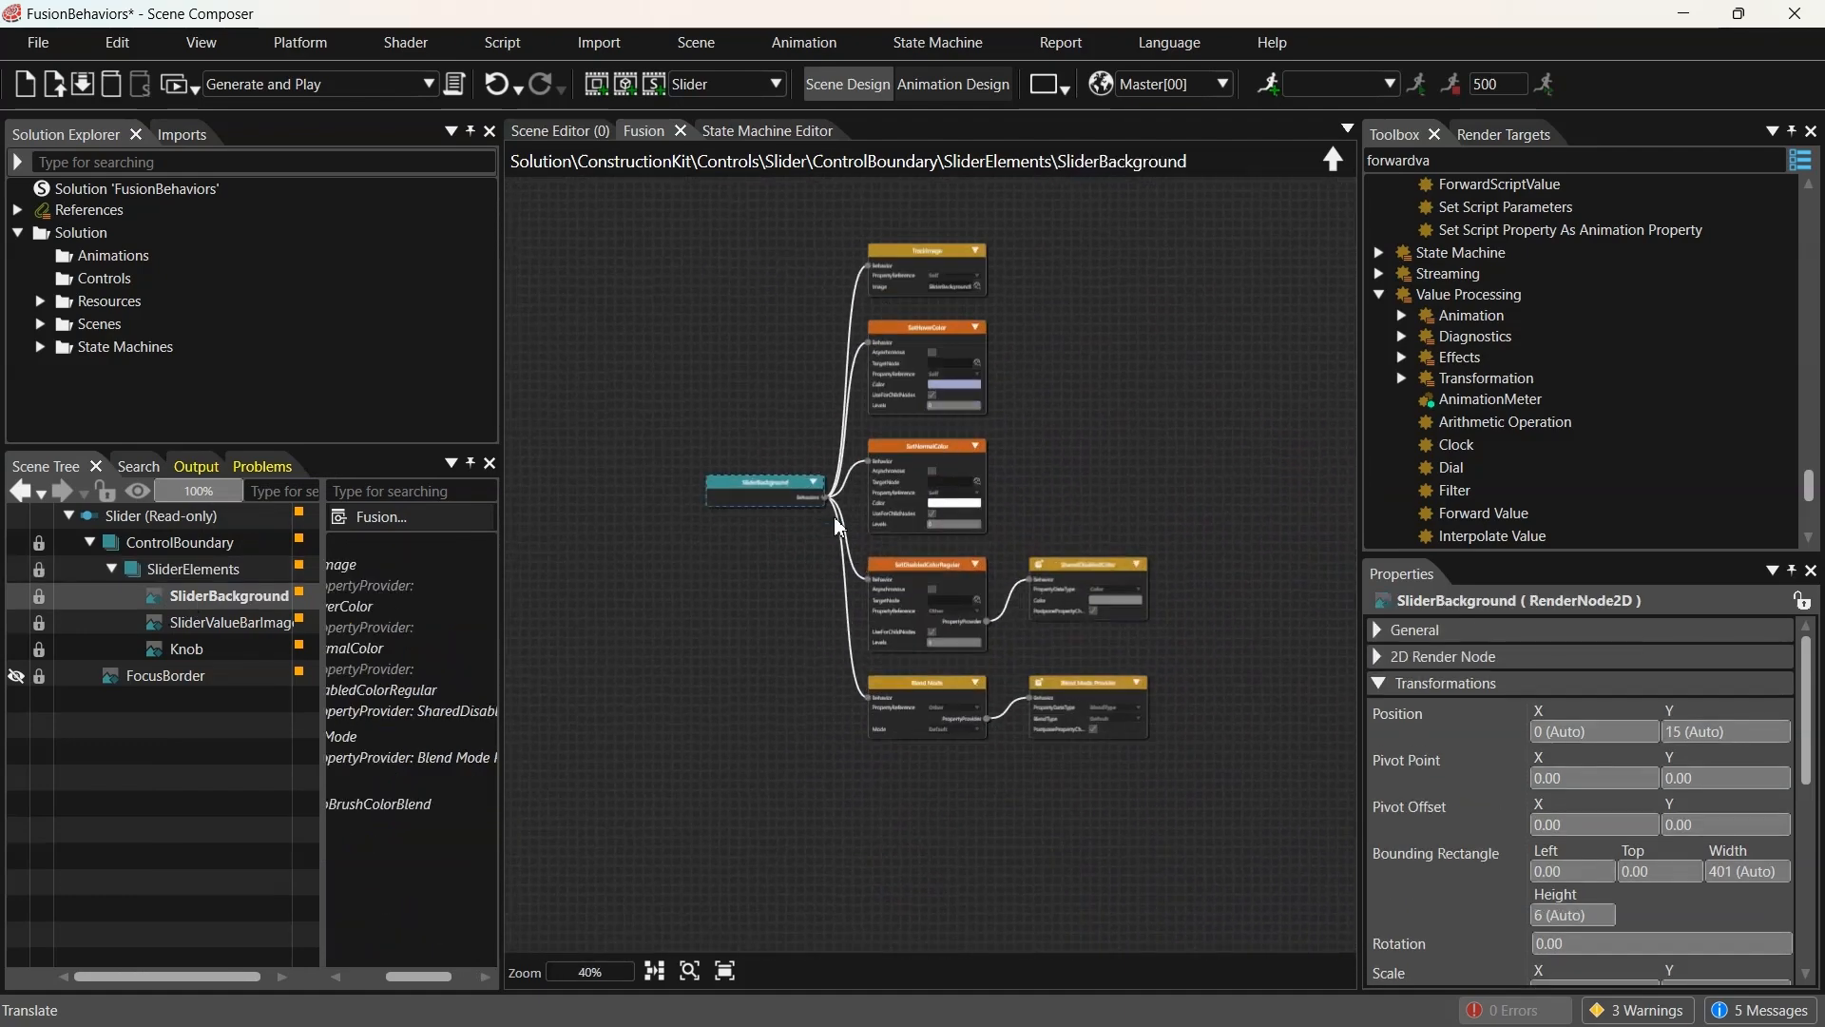
click(242, 623)
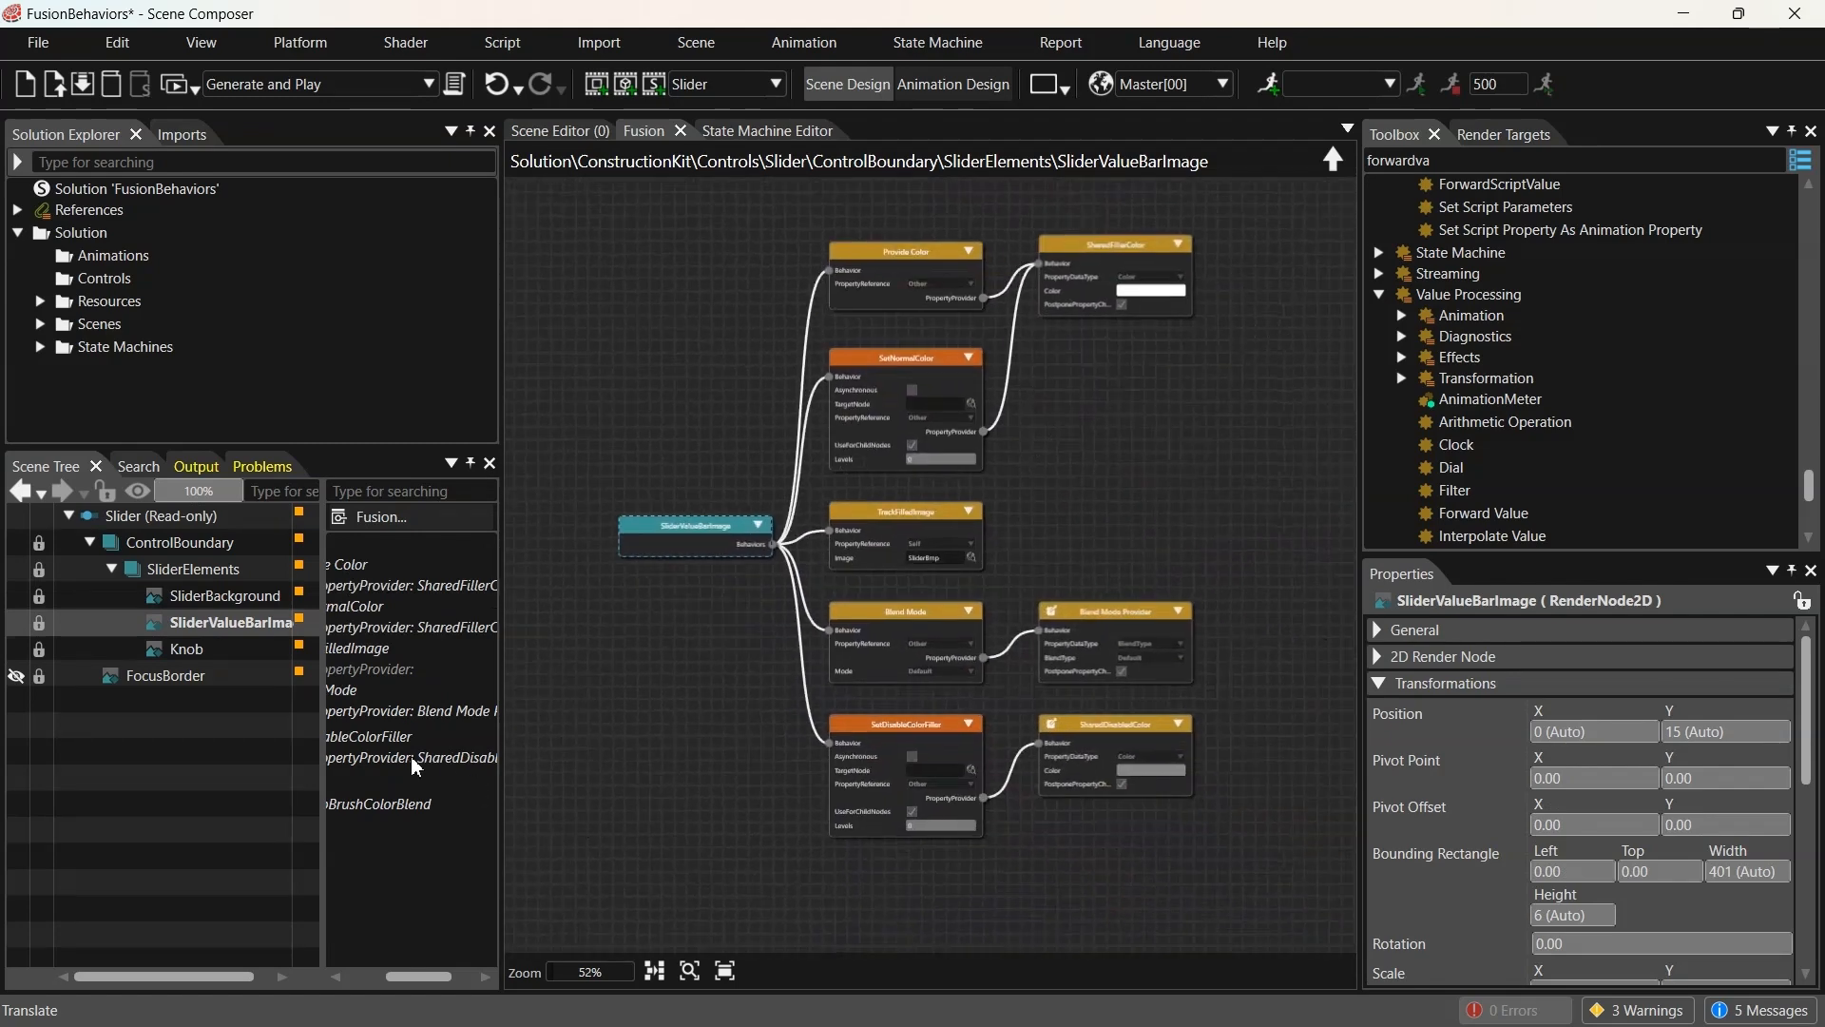
click(228, 650)
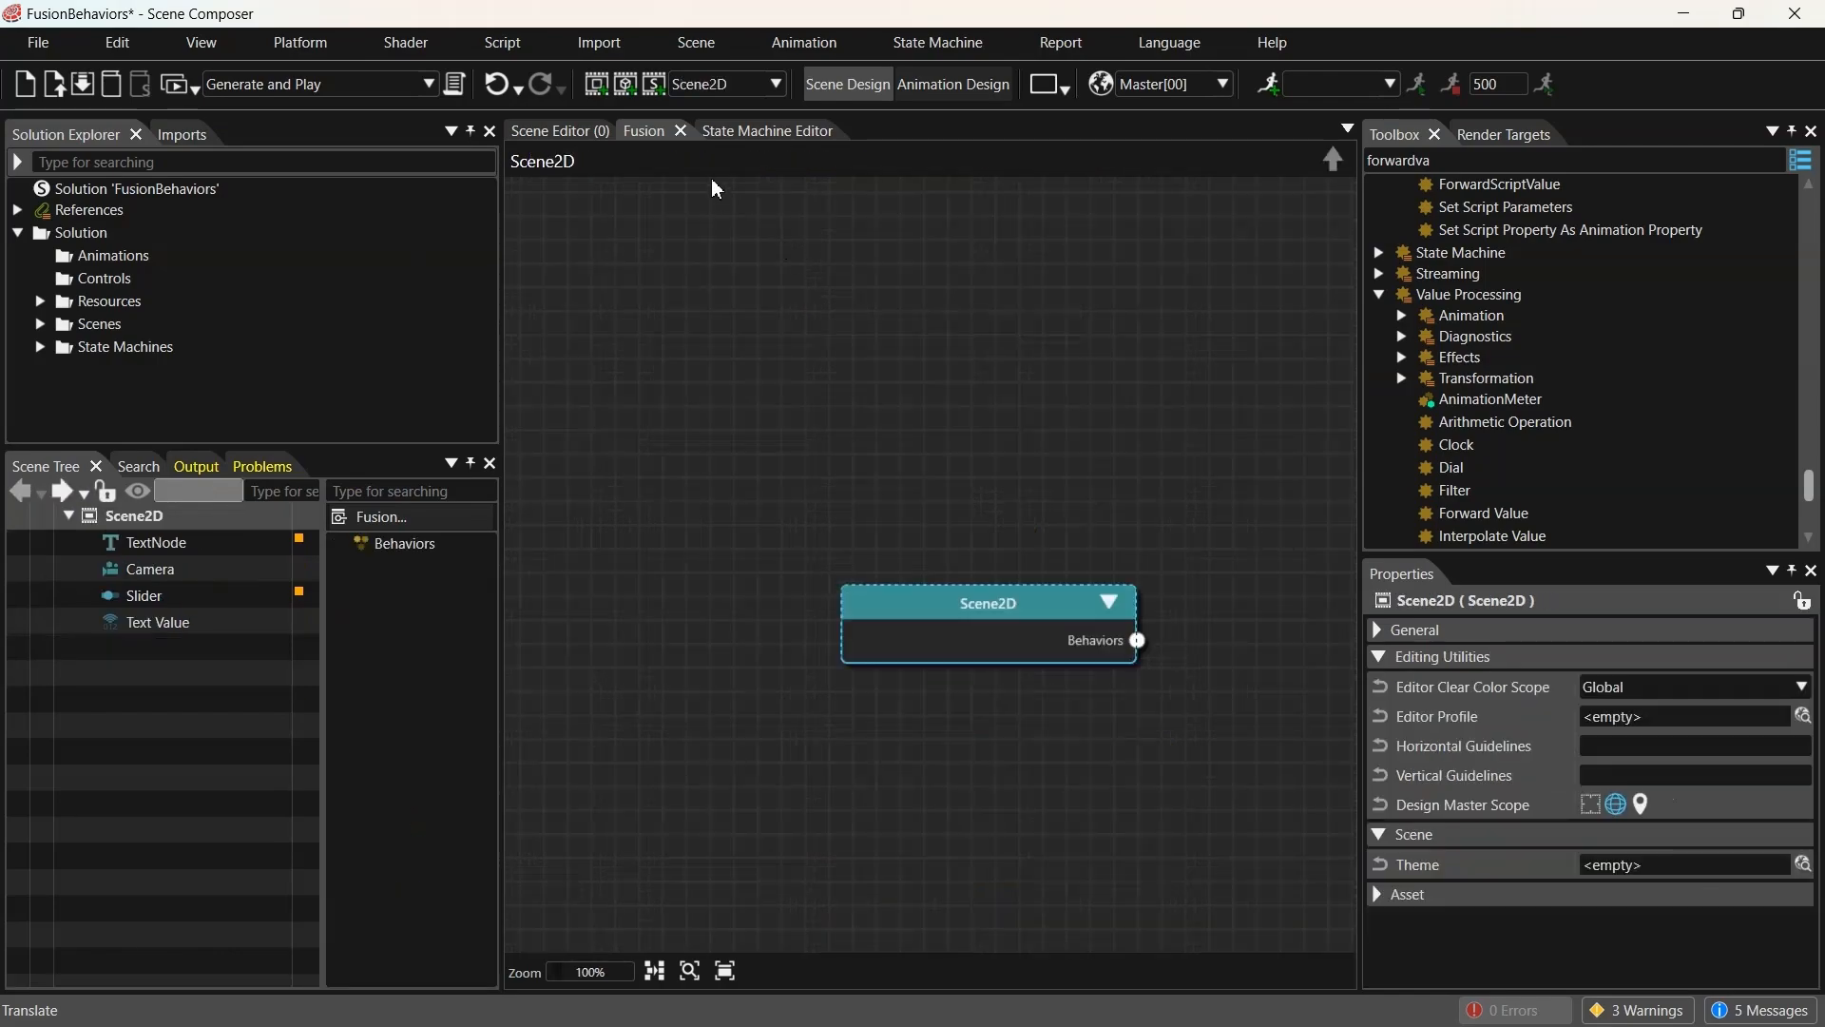
Show Scene2D in the Scene Editor, save the solution and run Generate and Play
click(549, 131)
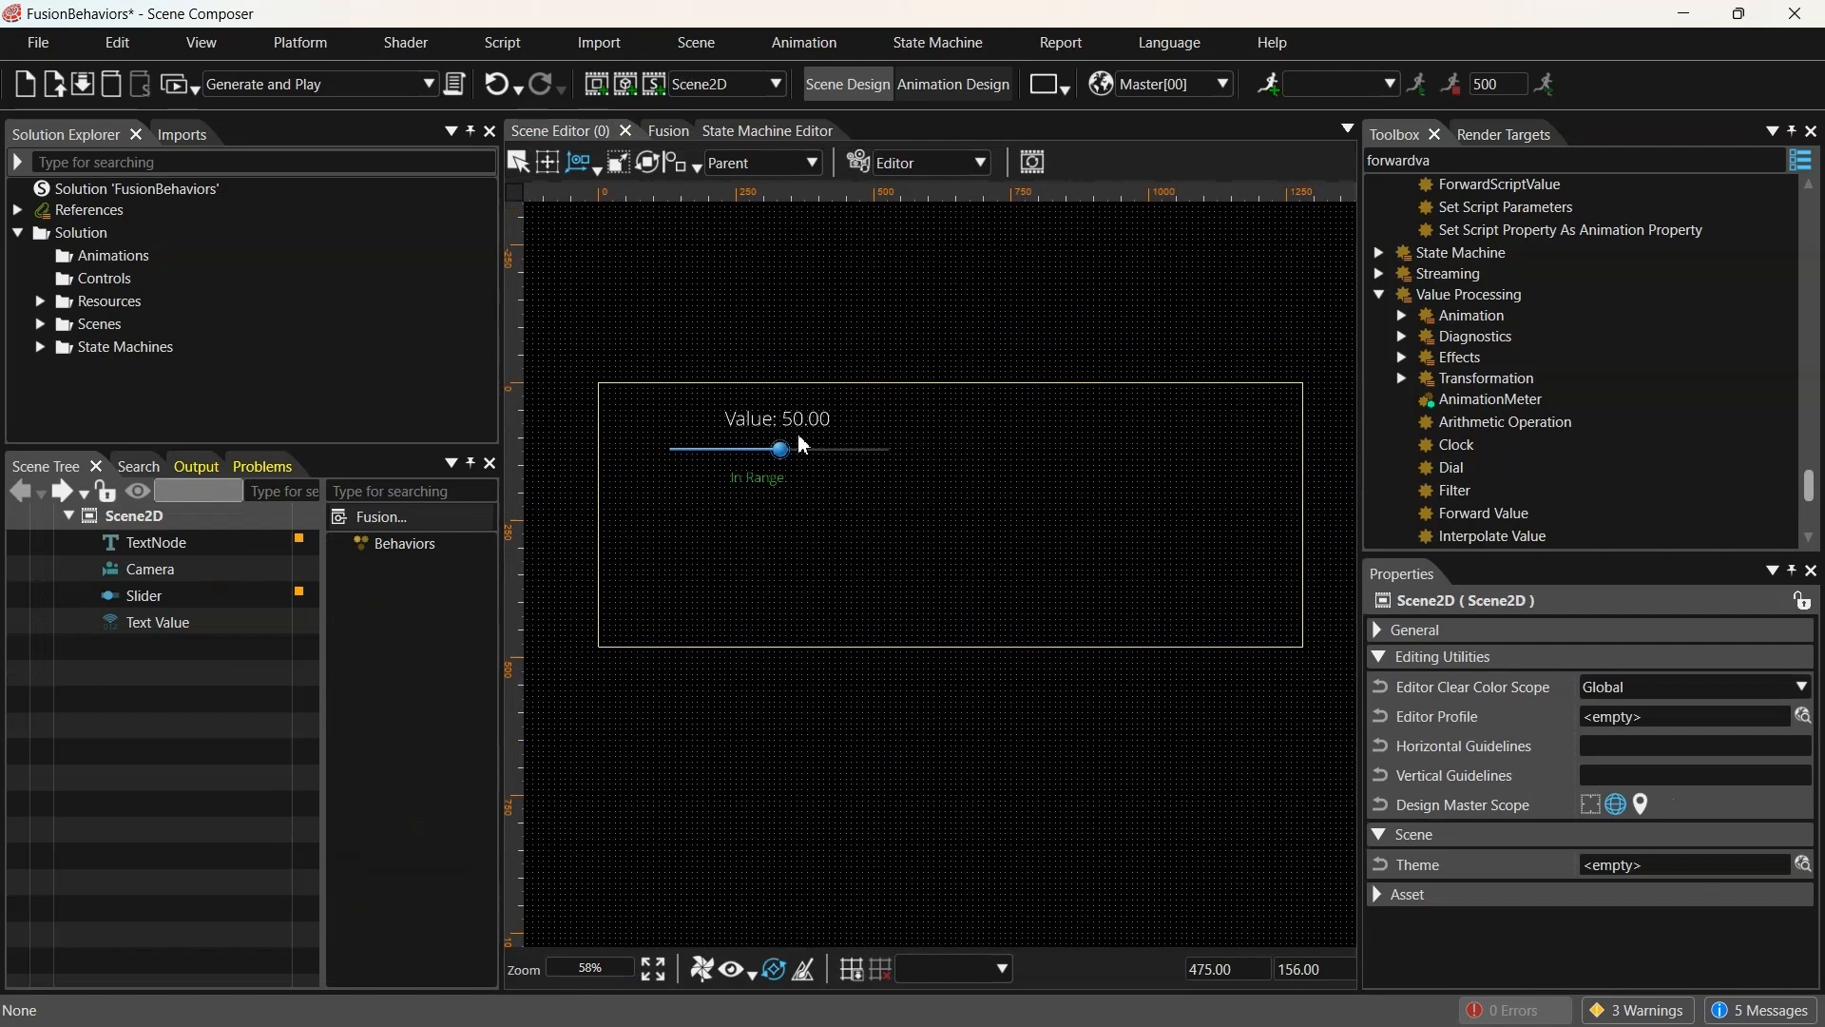
click(173, 84)
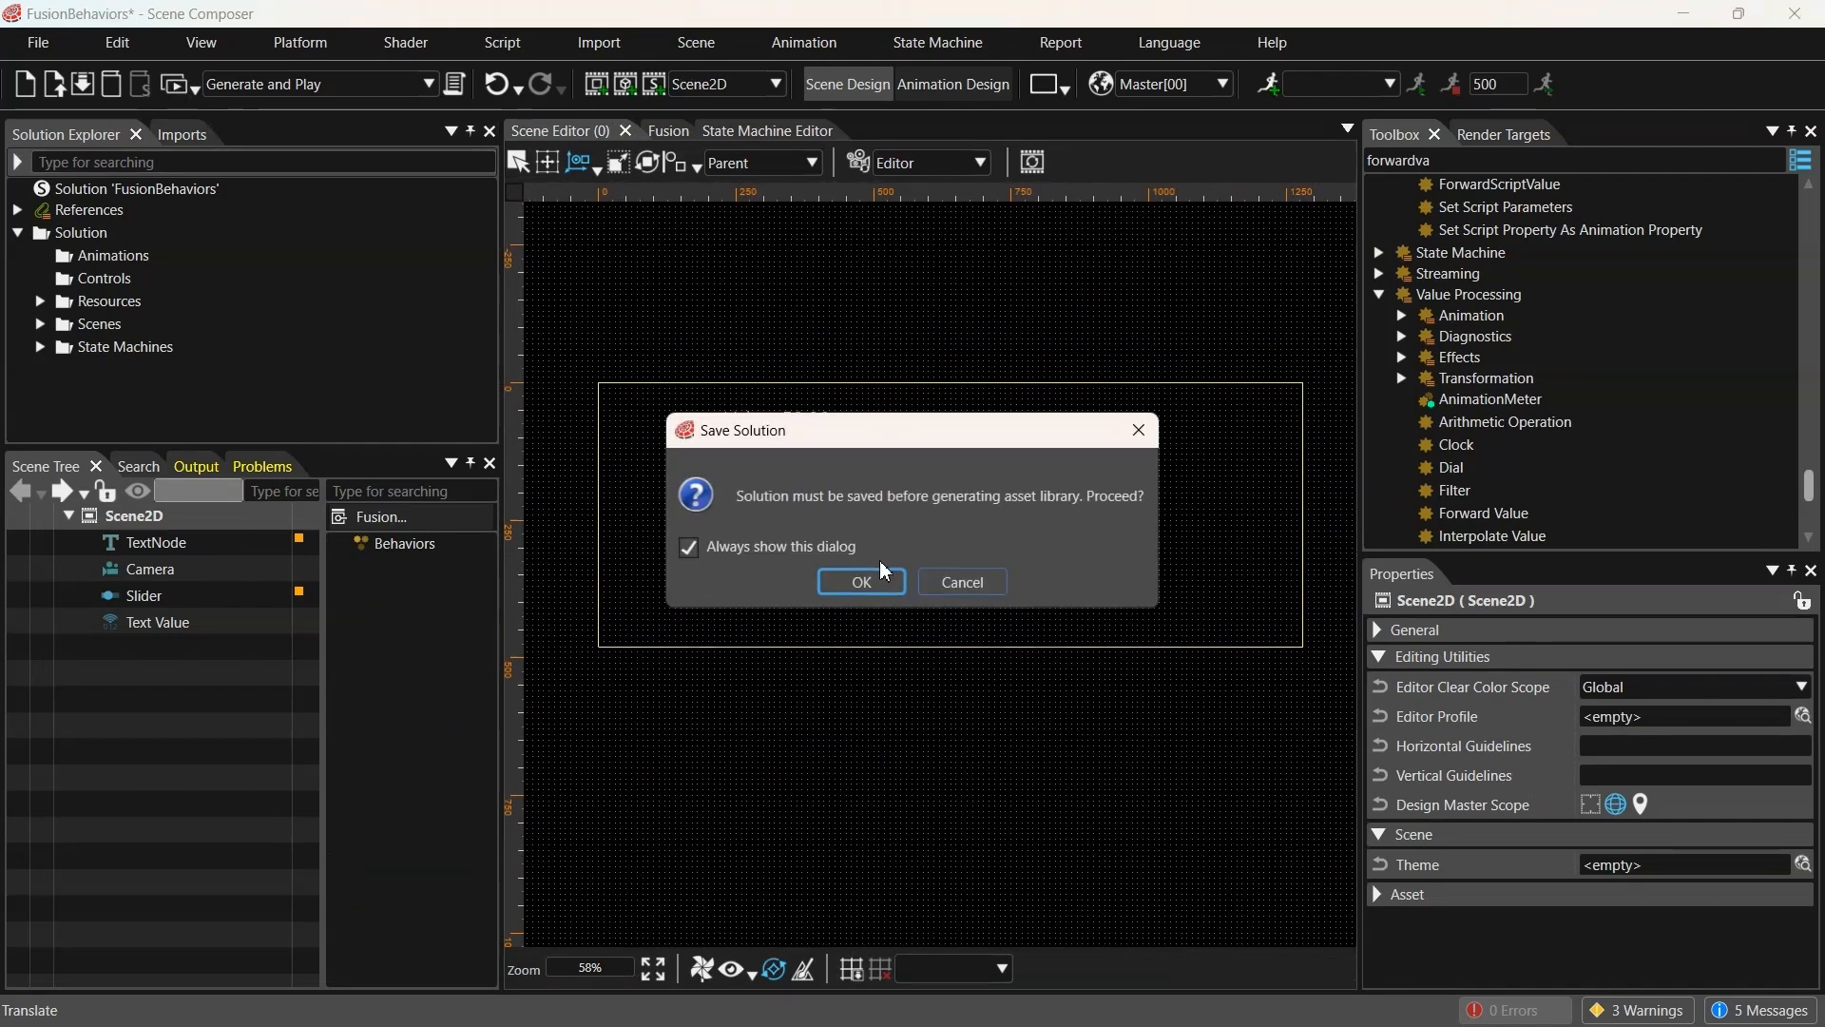
click(861, 582)
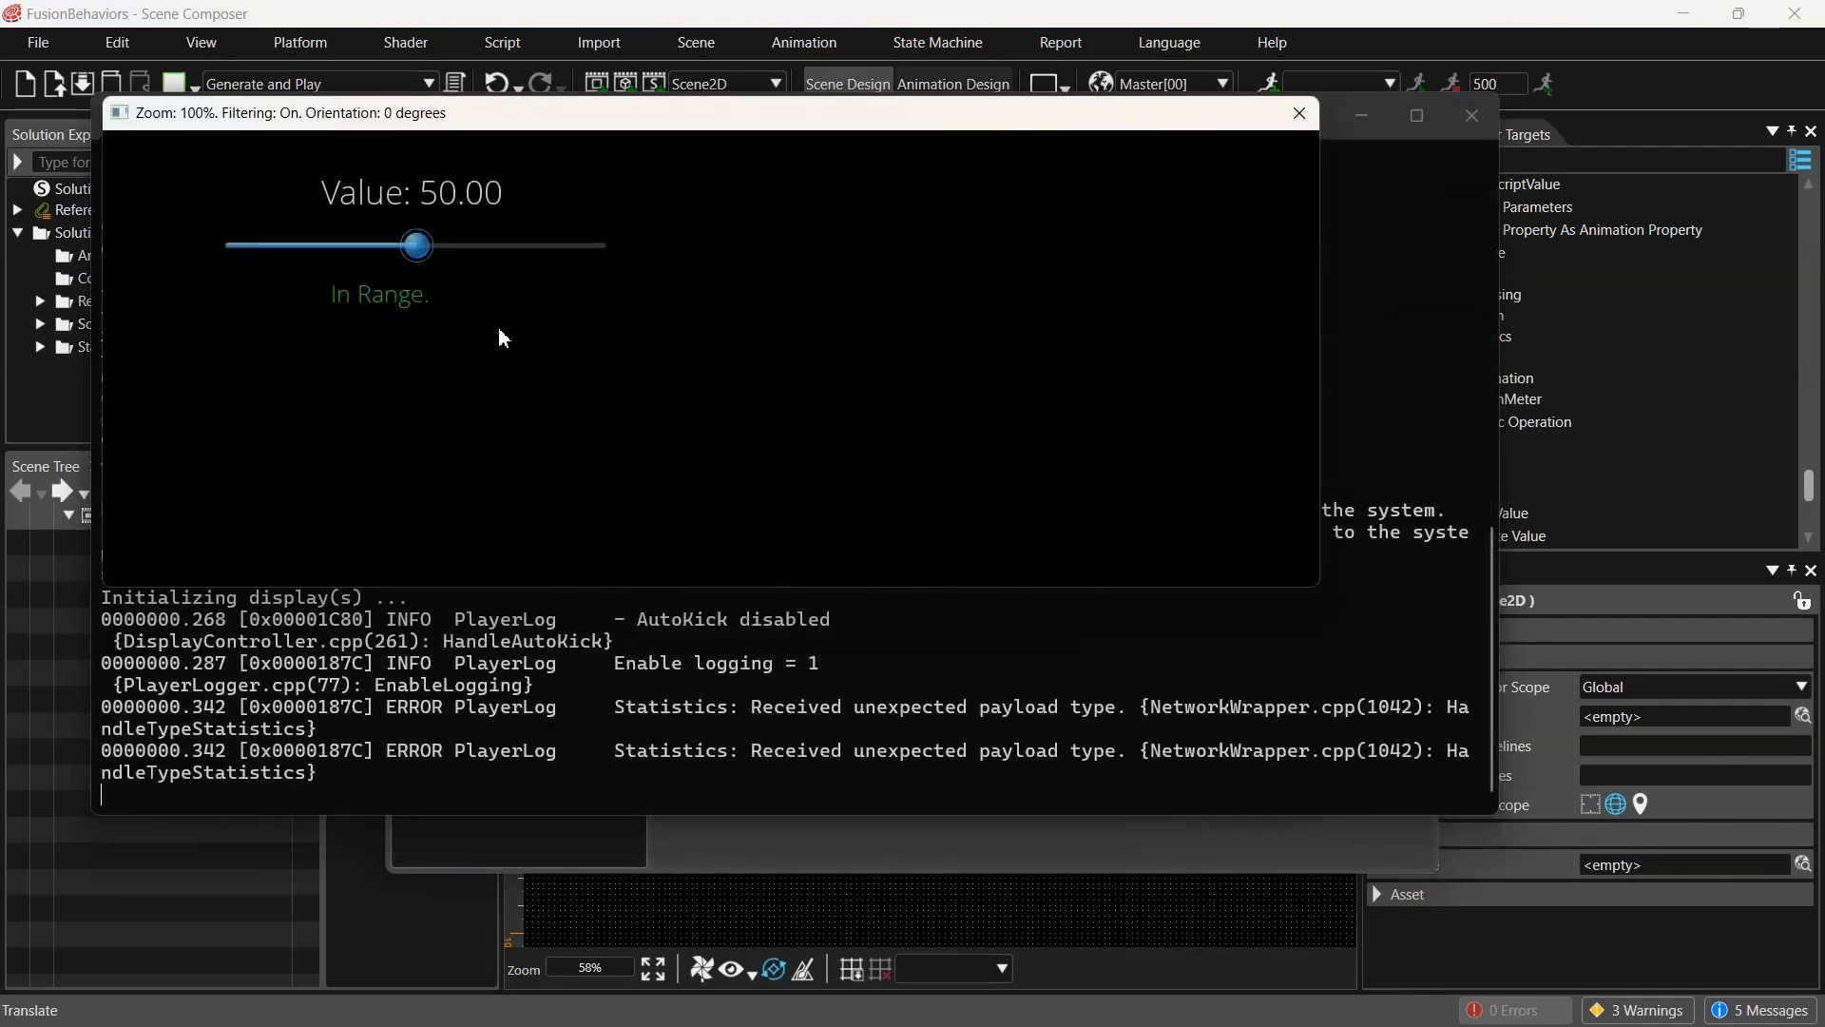
Test the running scene by moving the slider knob in the player window, and stop the player
drag(414, 249, 401, 285)
click(177, 84)
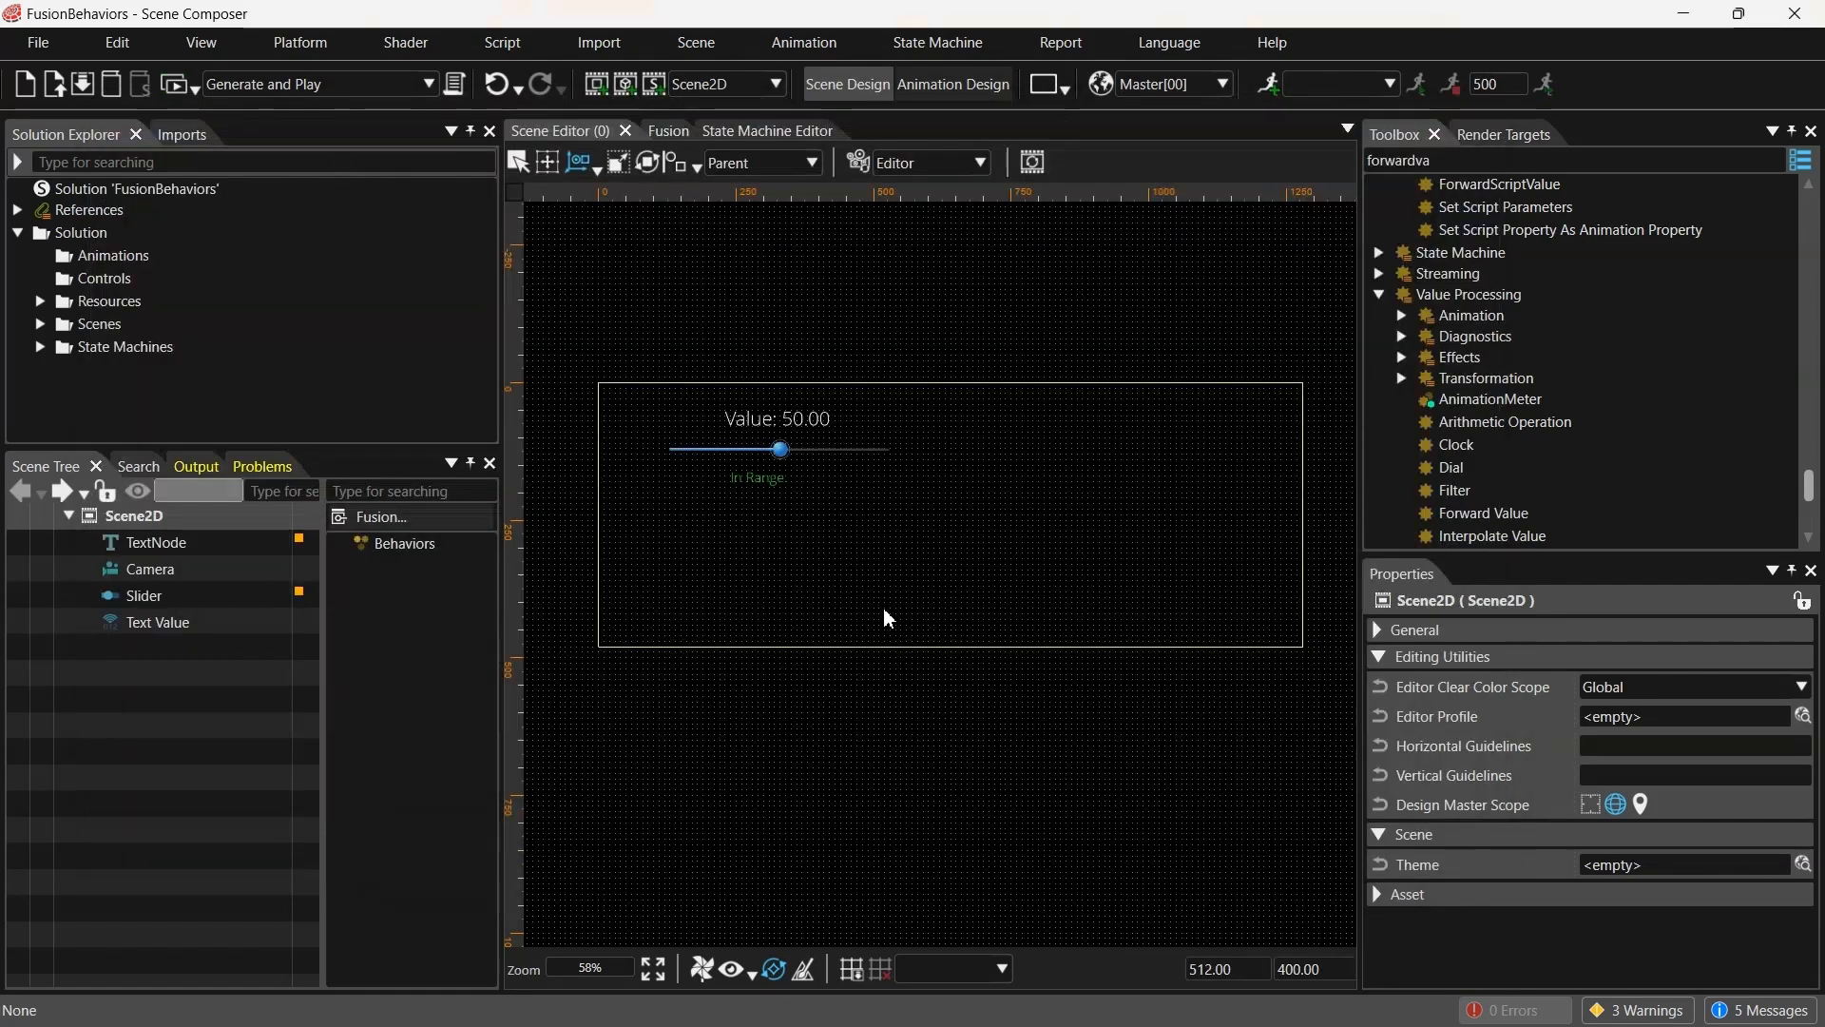